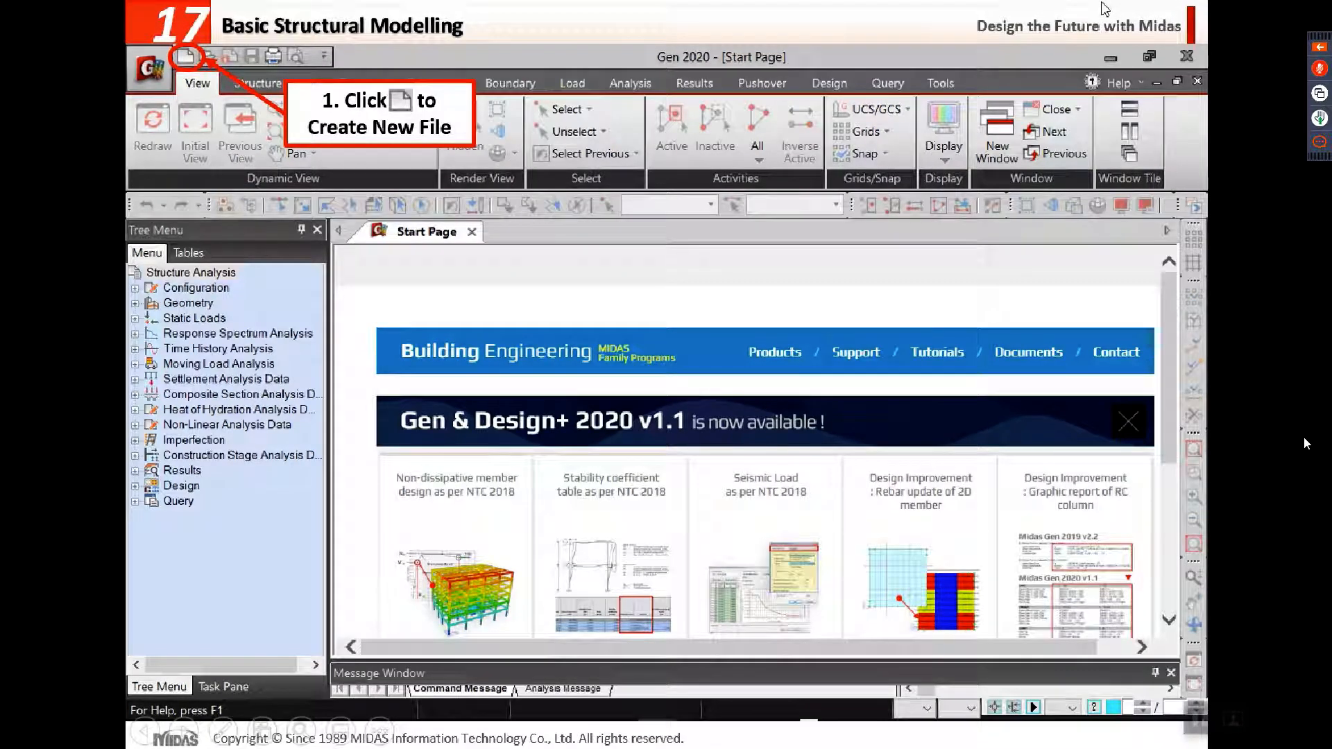
Step: Leave the presentation, switch to midas Gen 2020 and create a new project
{"action": "key", "text": "Escape"}
{"action": "left_click", "coordinate": [1139, 13]}
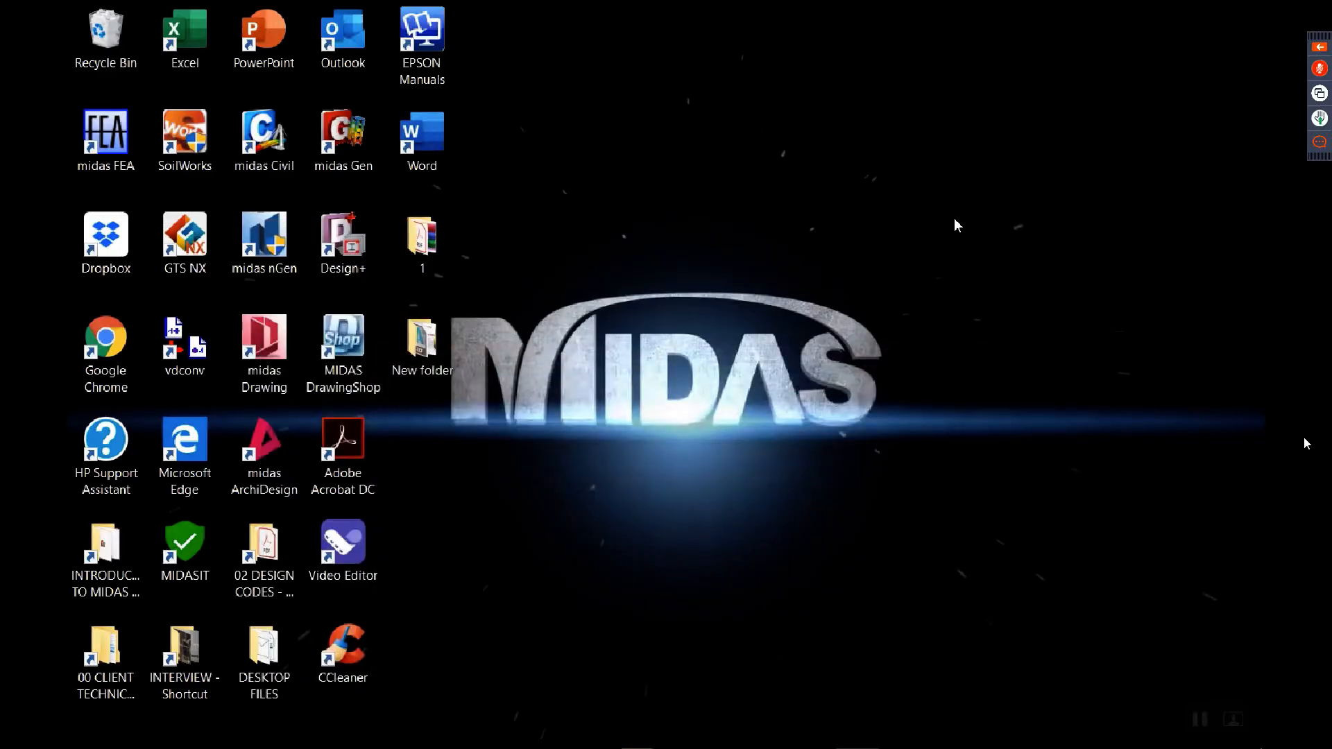
{"action": "left_click", "coordinate": [816, 730]}
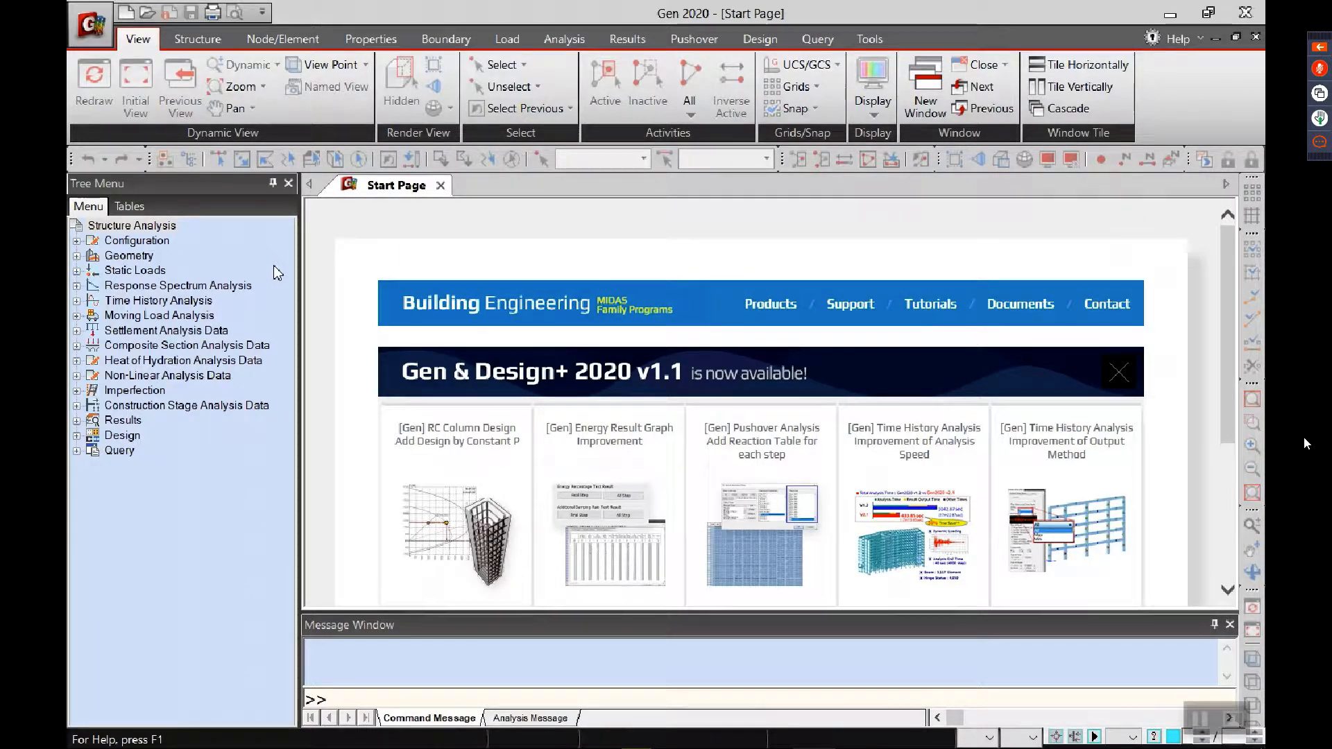
{"action": "left_click", "coordinate": [126, 12]}
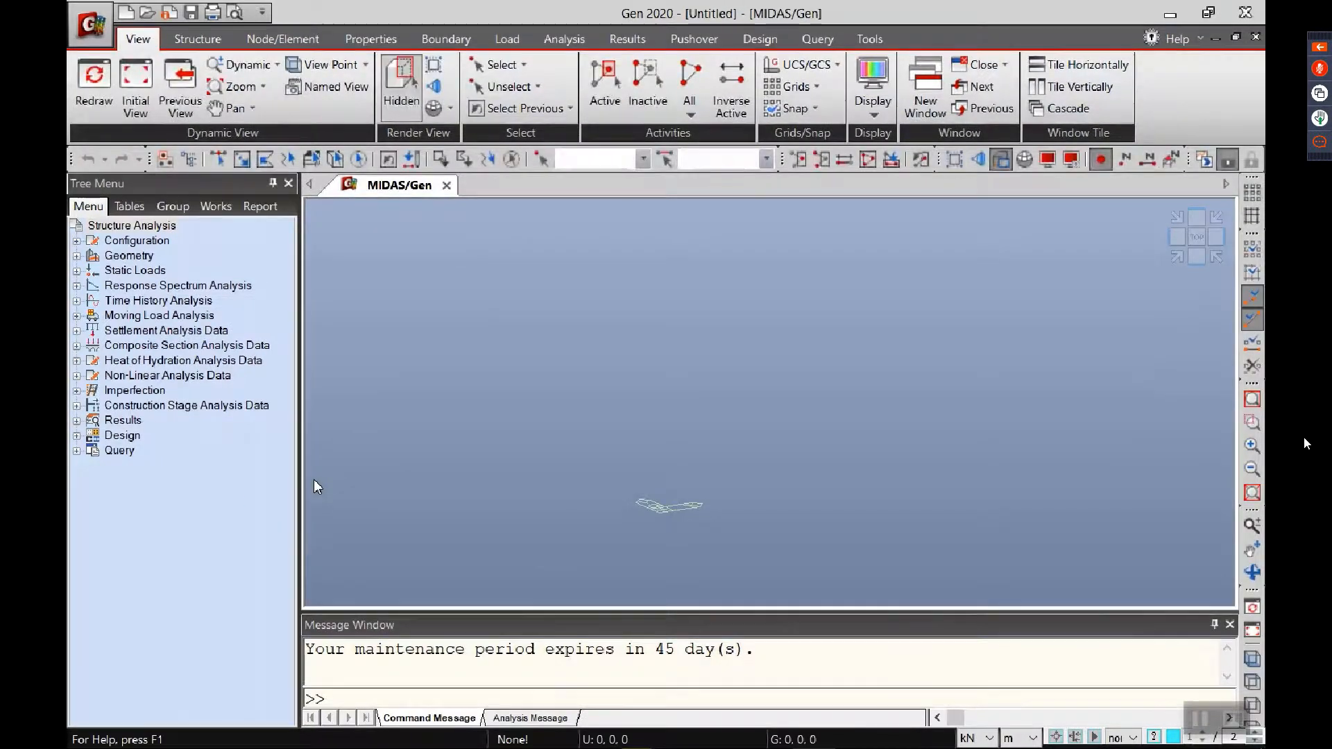
Step: Save the project as Untitled.mgb in the desktop's New folder
{"action": "left_click", "coordinate": [73, 31]}
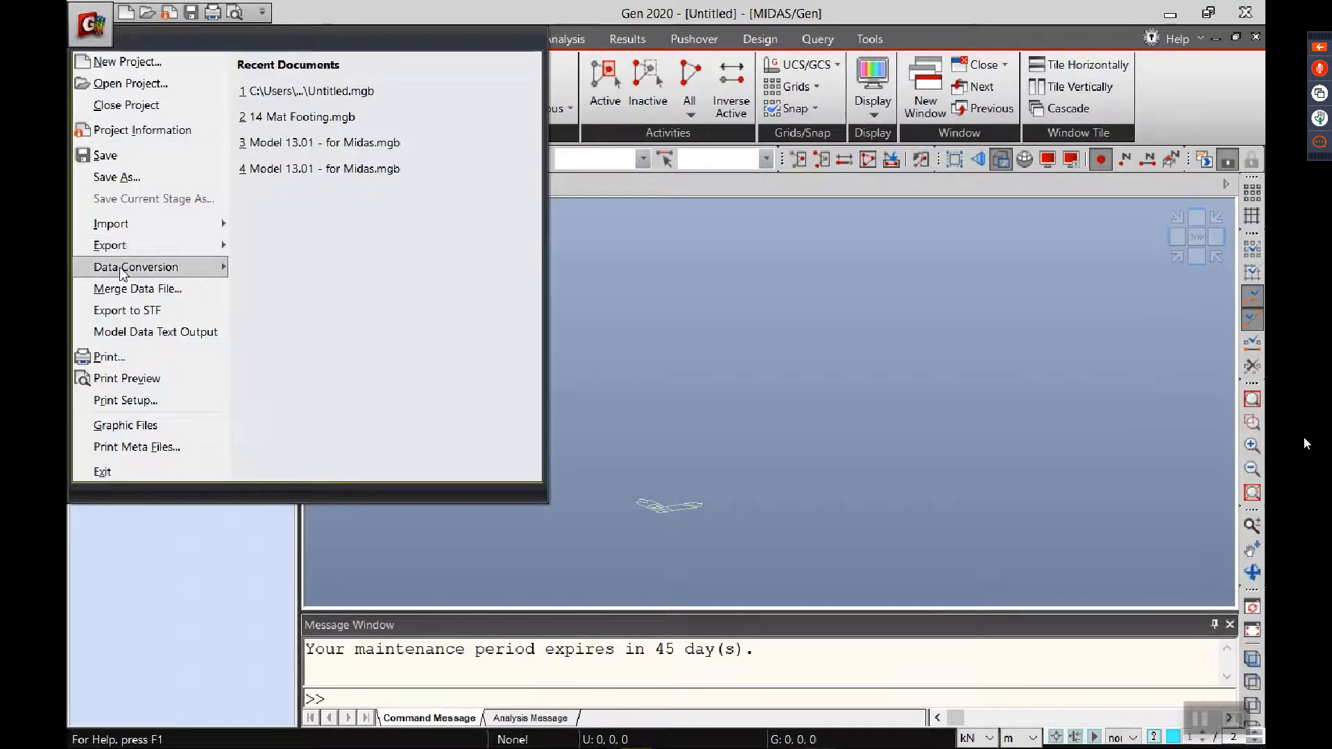
{"action": "left_click", "coordinate": [118, 159]}
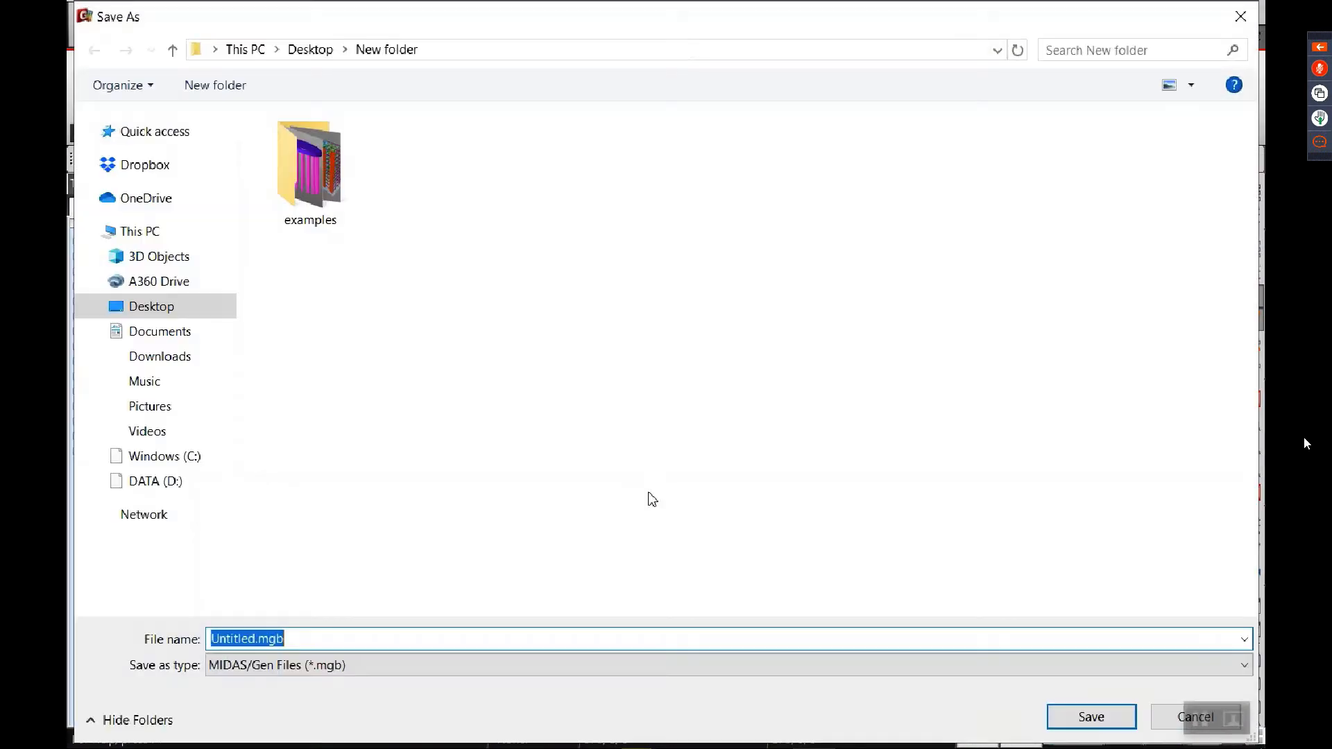
{"action": "key", "text": "Return"}
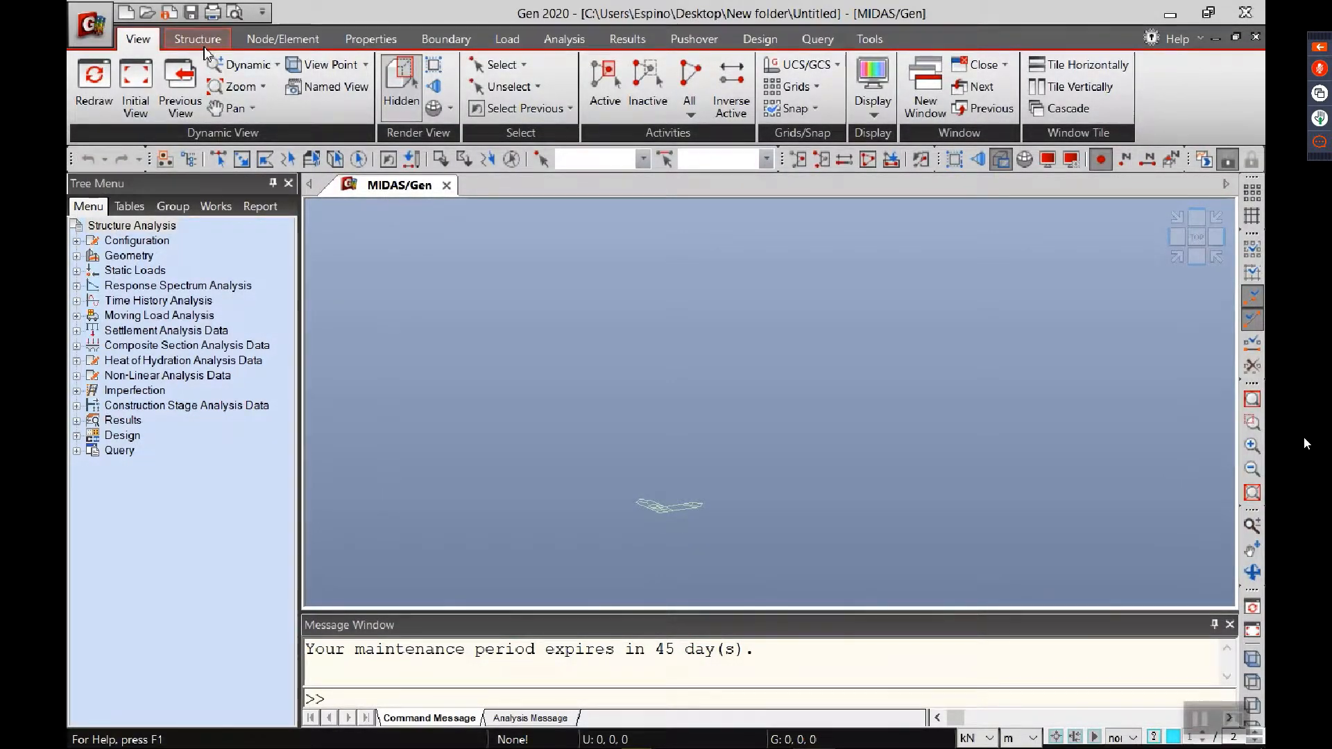
Step: Add a concrete material with standard ASTM(RC) and grade C5000 to the material properties
{"action": "left_click", "coordinate": [372, 40]}
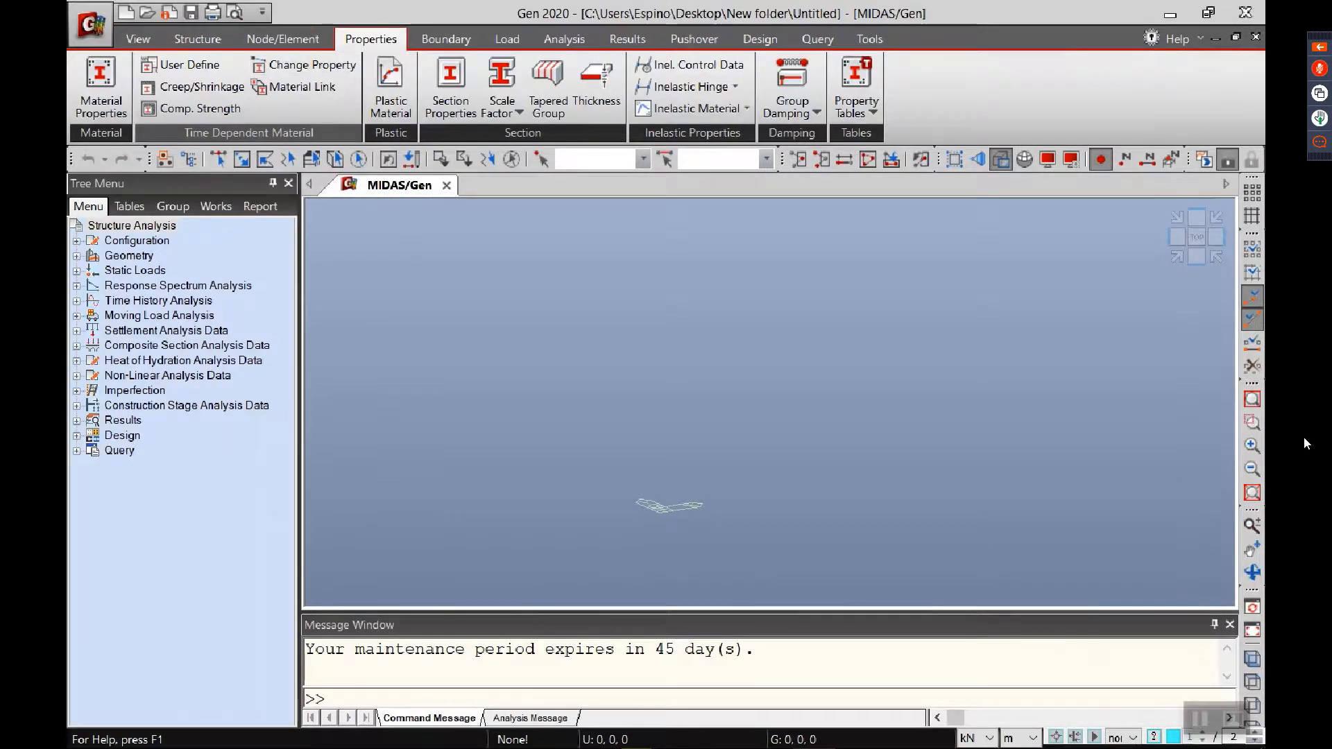
{"action": "left_click", "coordinate": [101, 87]}
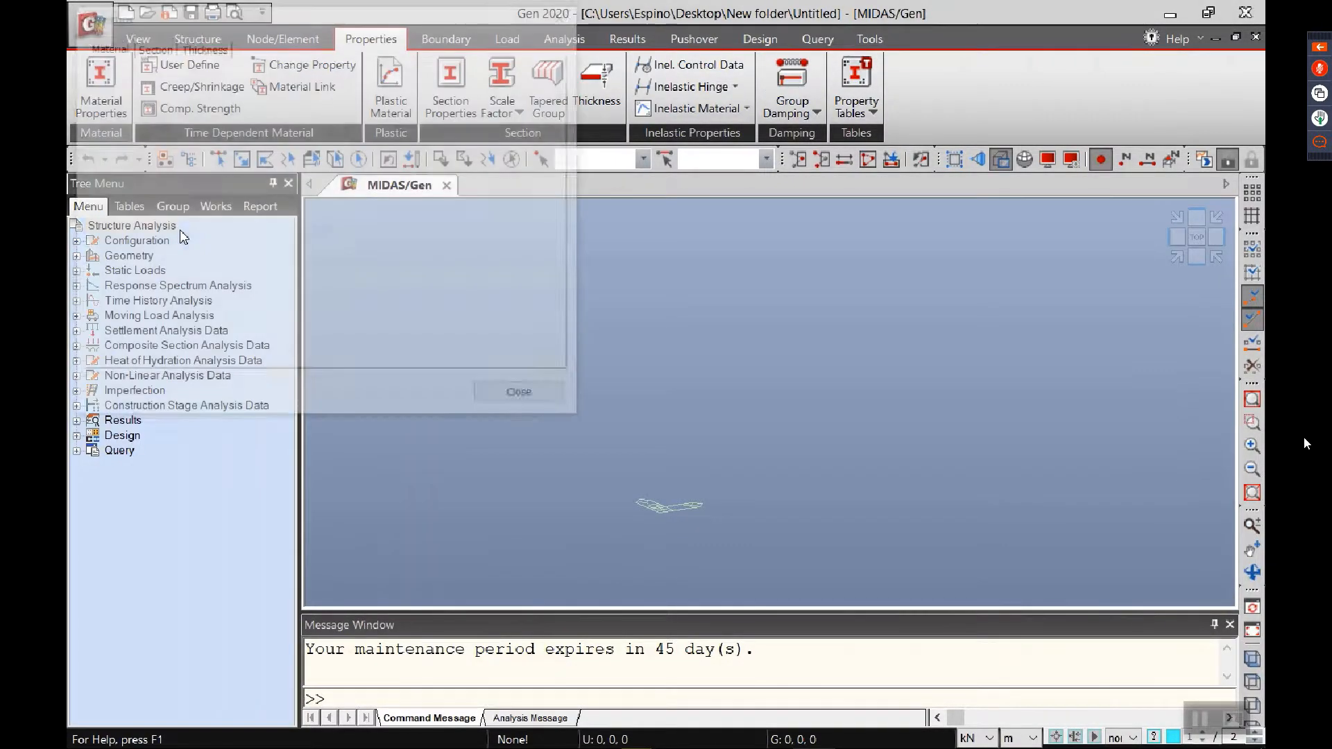
{"action": "left_click_drag", "start_coordinate": [363, 39], "coordinate": [351, 174]}
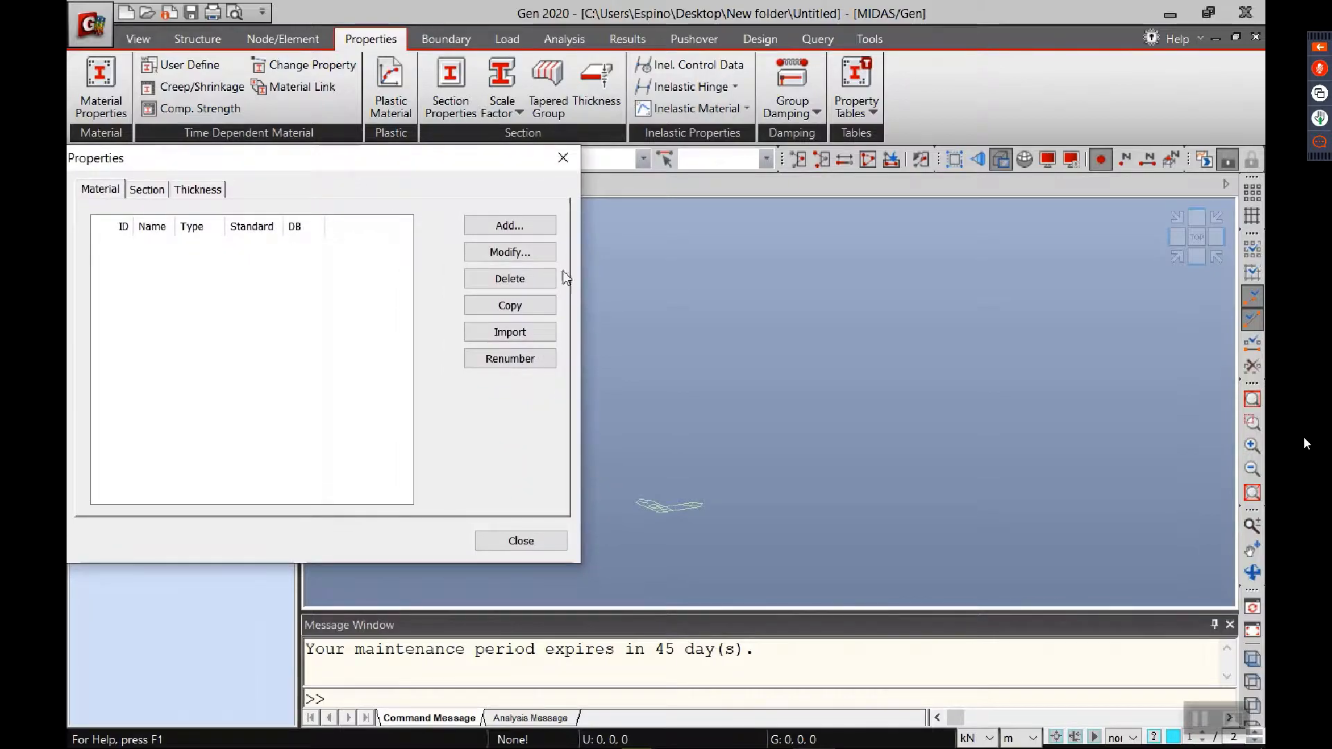
{"action": "left_click", "coordinate": [510, 225]}
{"action": "left_click", "coordinate": [791, 126]}
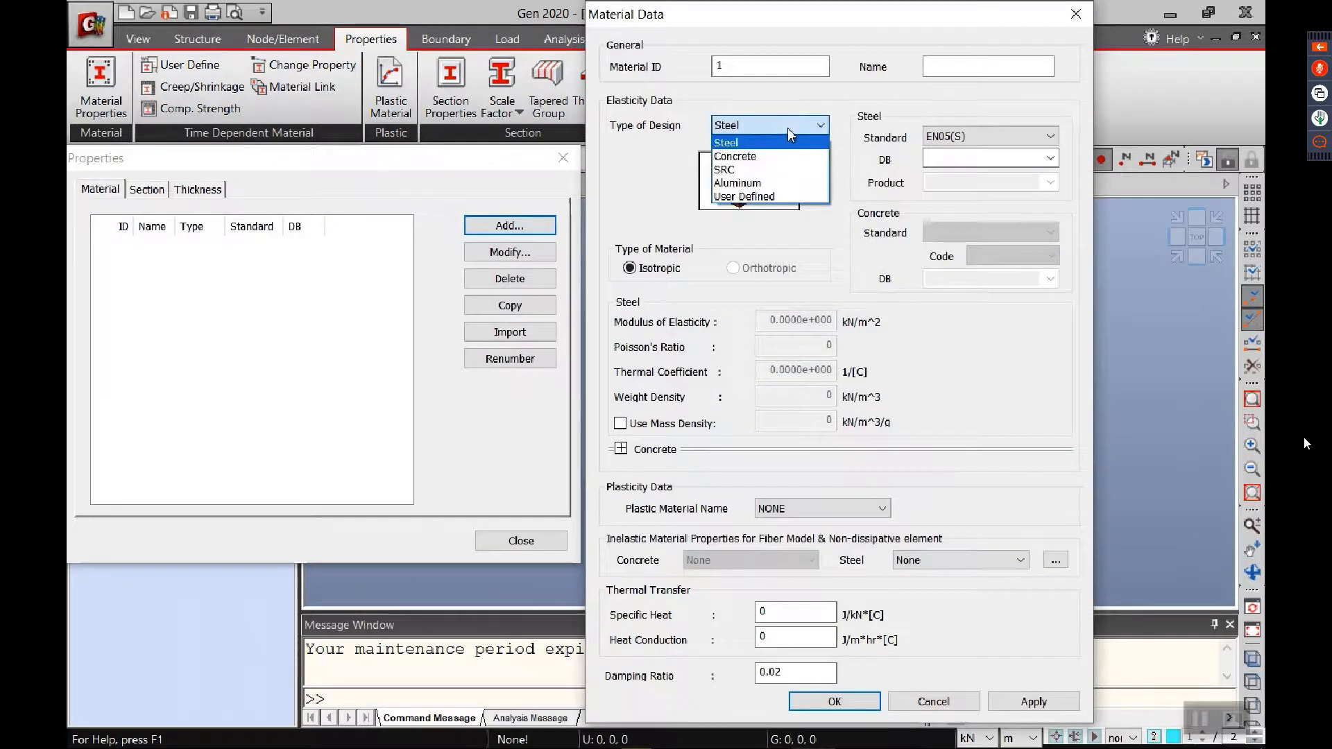
{"action": "left_click", "coordinate": [758, 165]}
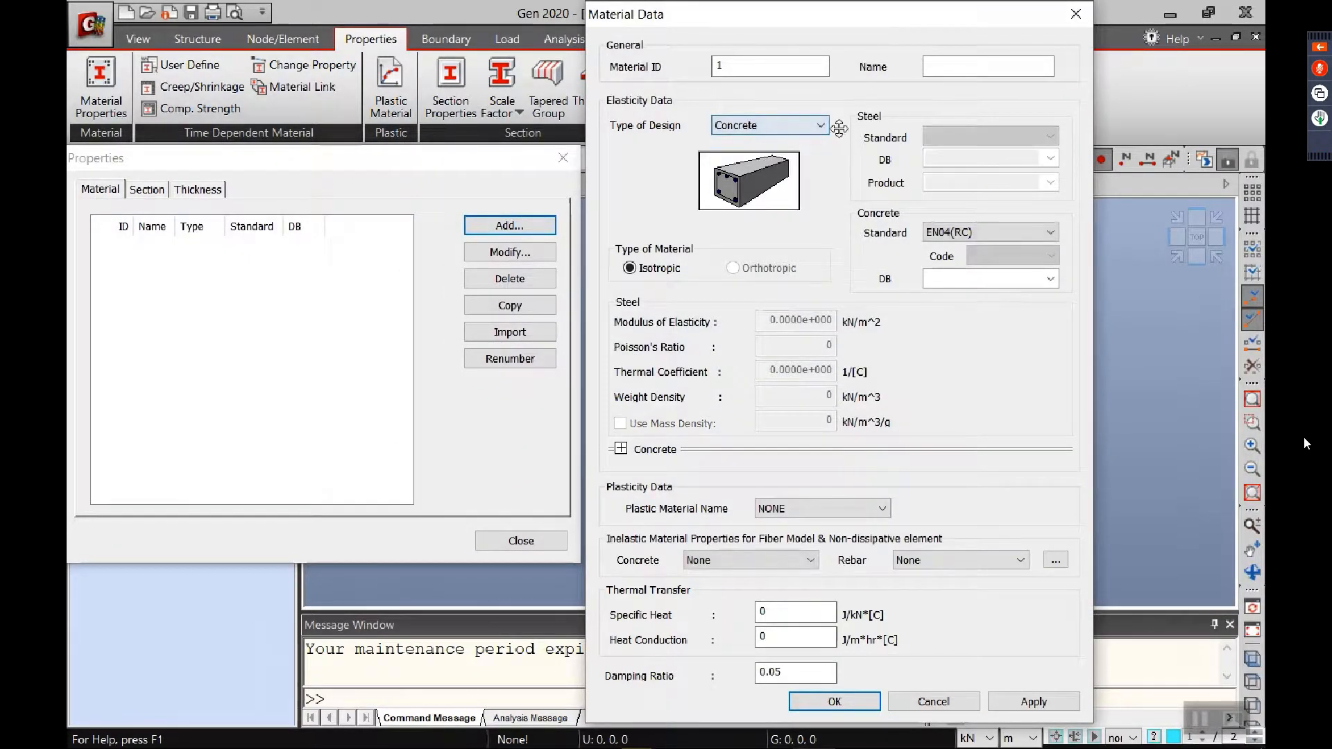
{"action": "left_click", "coordinate": [1002, 233]}
{"action": "left_click", "coordinate": [961, 263]}
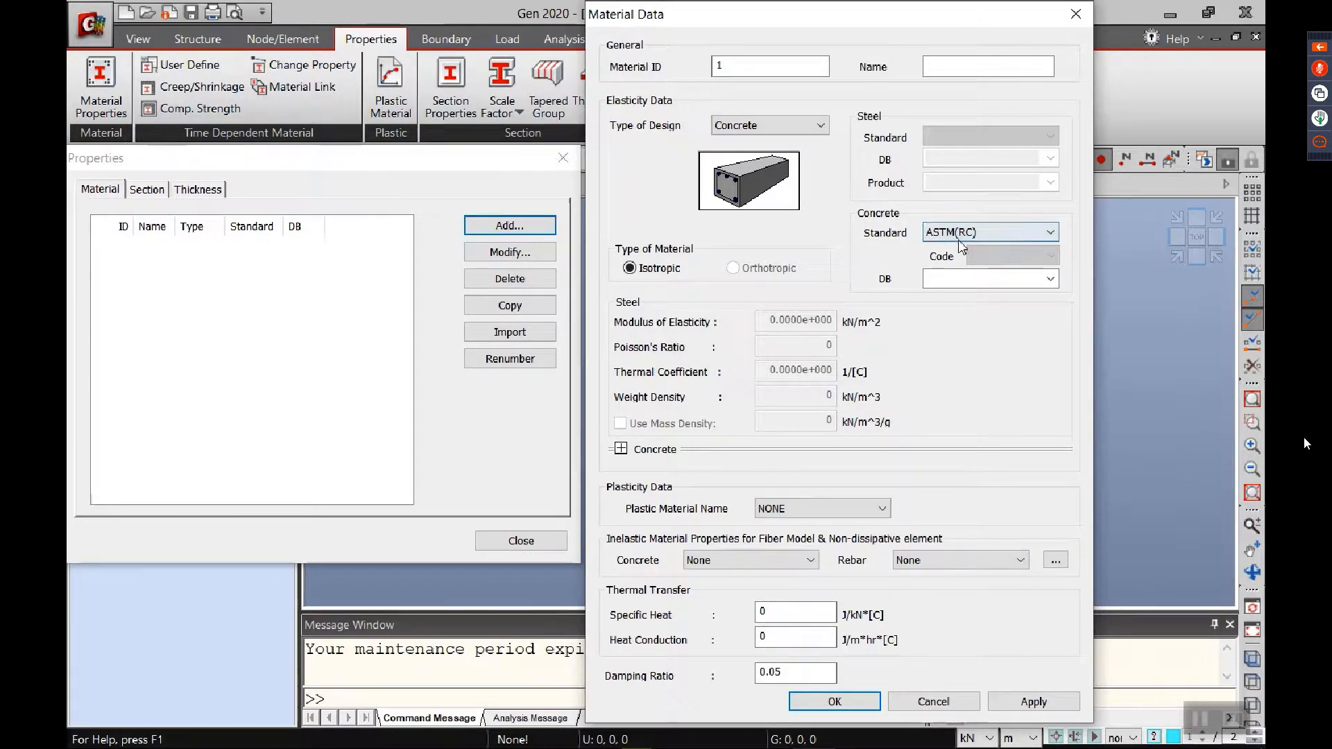
{"action": "left_click", "coordinate": [1051, 285]}
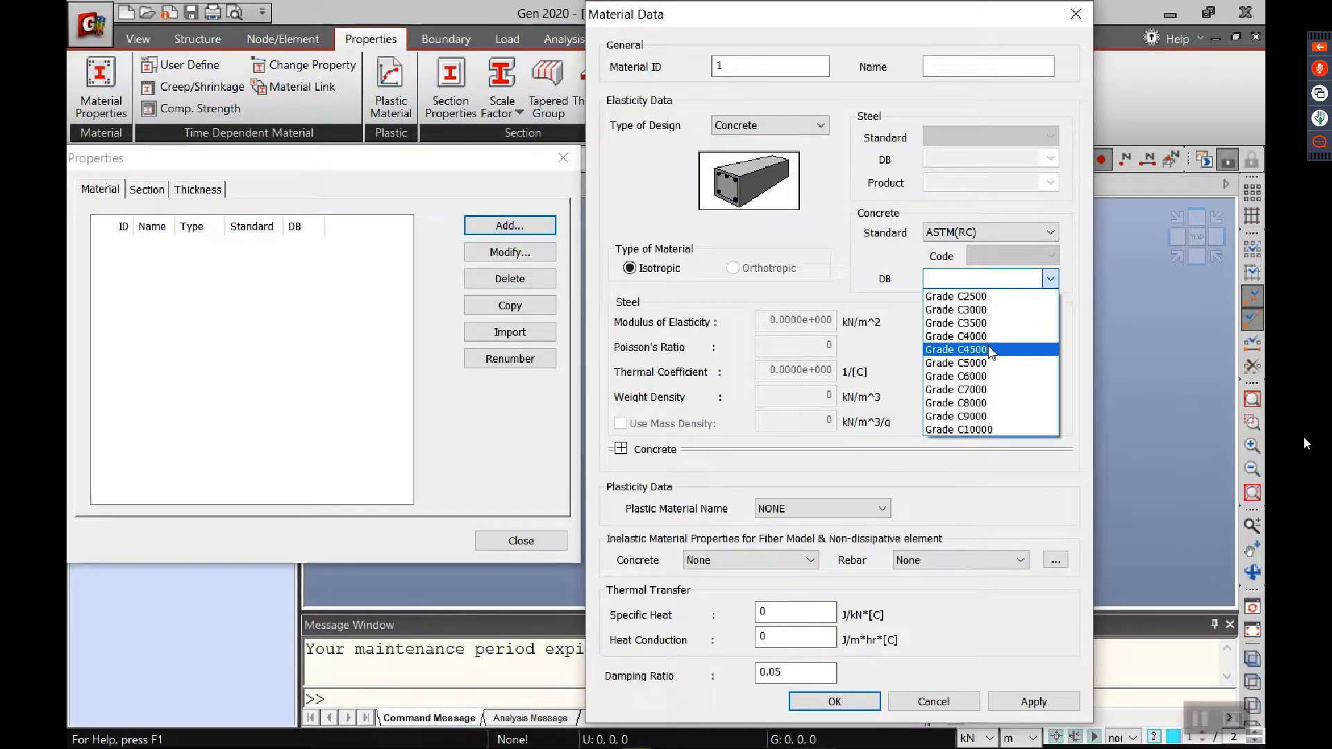
{"action": "left_click", "coordinate": [988, 367]}
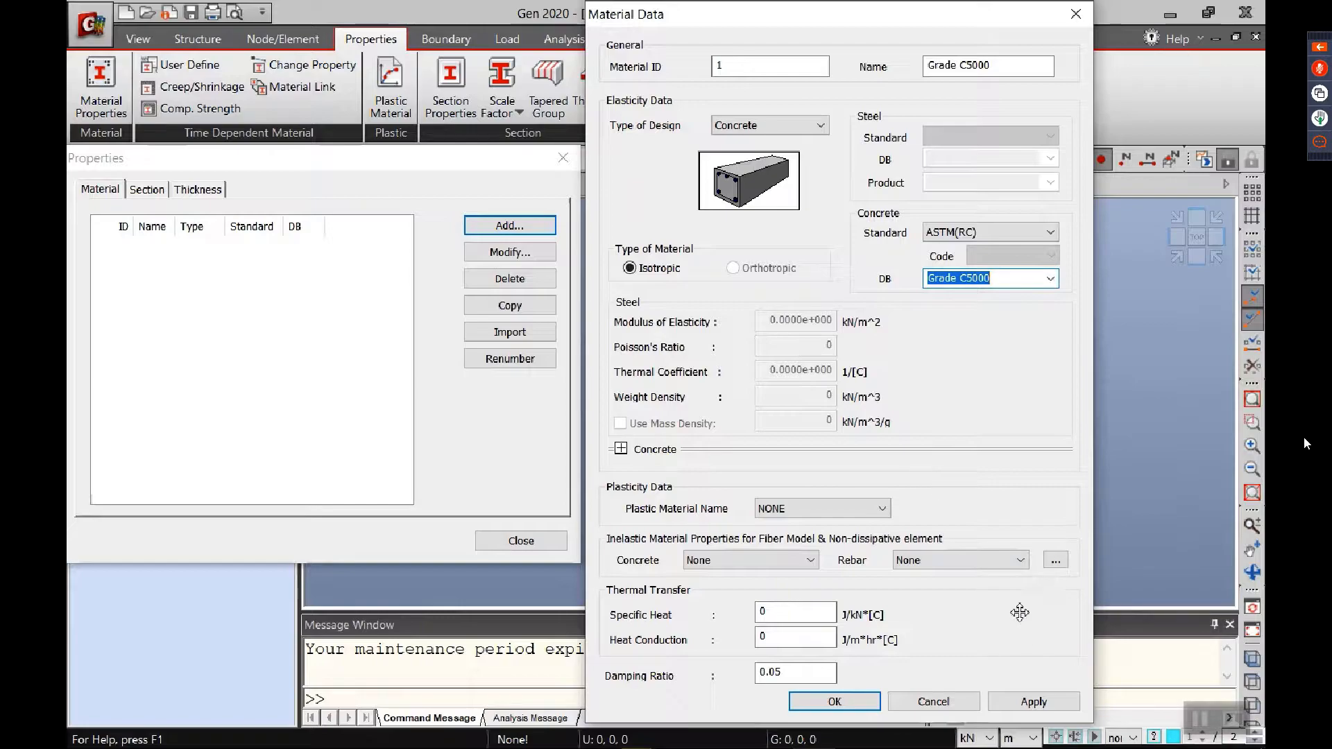
{"action": "left_click", "coordinate": [1017, 701]}
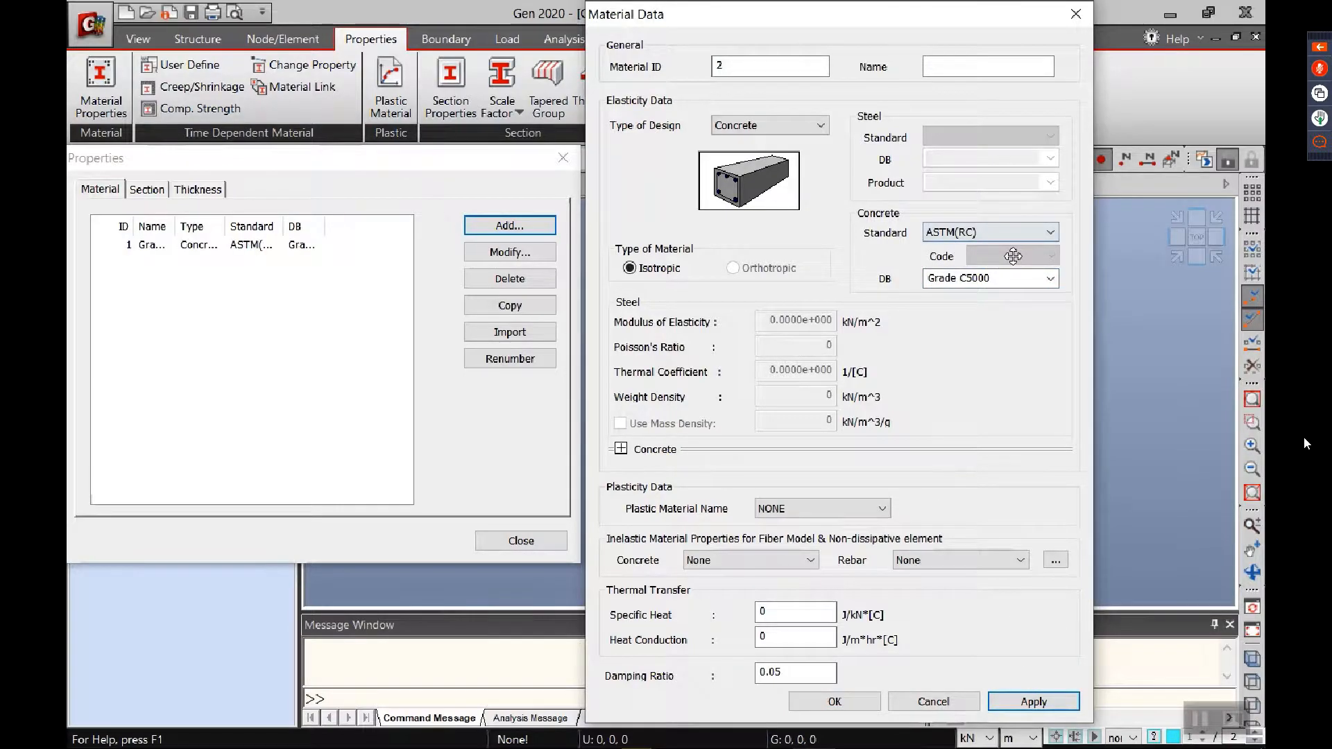
Step: Add a second ASTM(RC) concrete material with grade C3000 and finish the material data entry
{"action": "left_click", "coordinate": [1046, 232]}
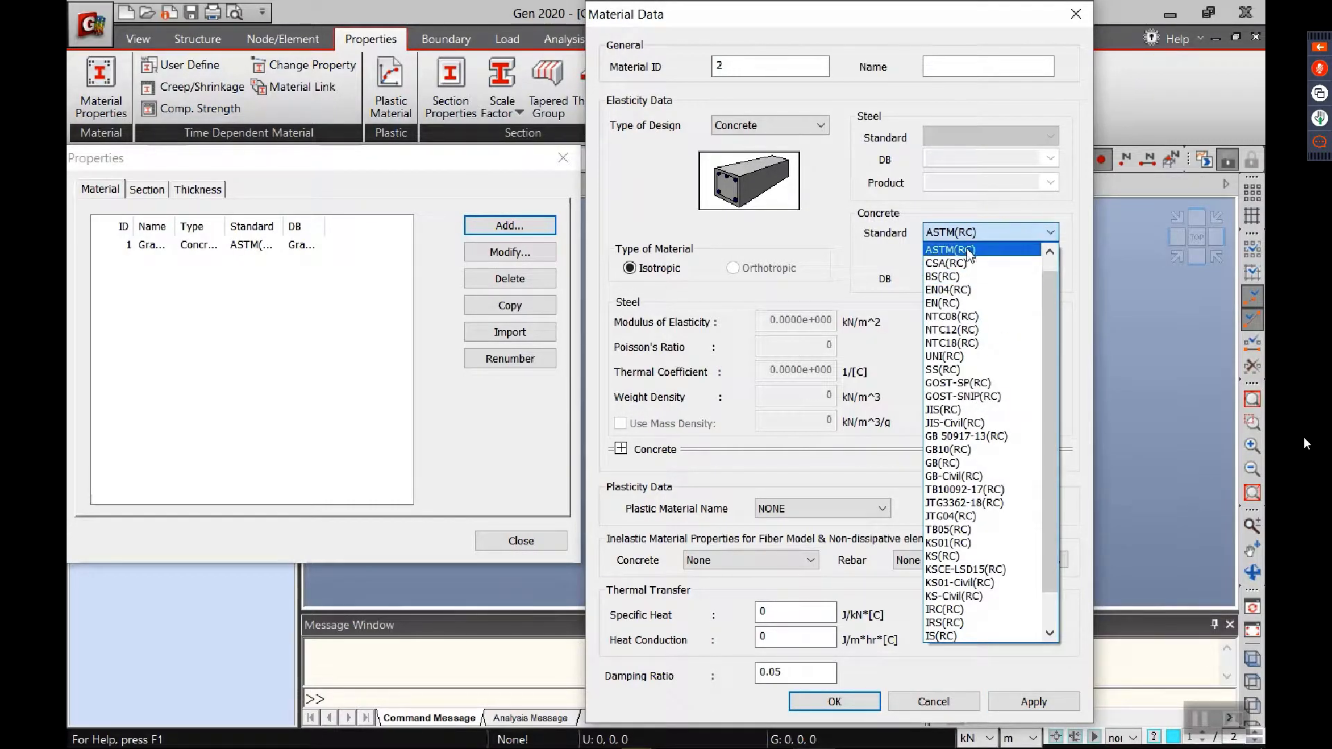
{"action": "left_click", "coordinate": [951, 250]}
{"action": "left_click", "coordinate": [1050, 279]}
{"action": "left_click", "coordinate": [956, 302]}
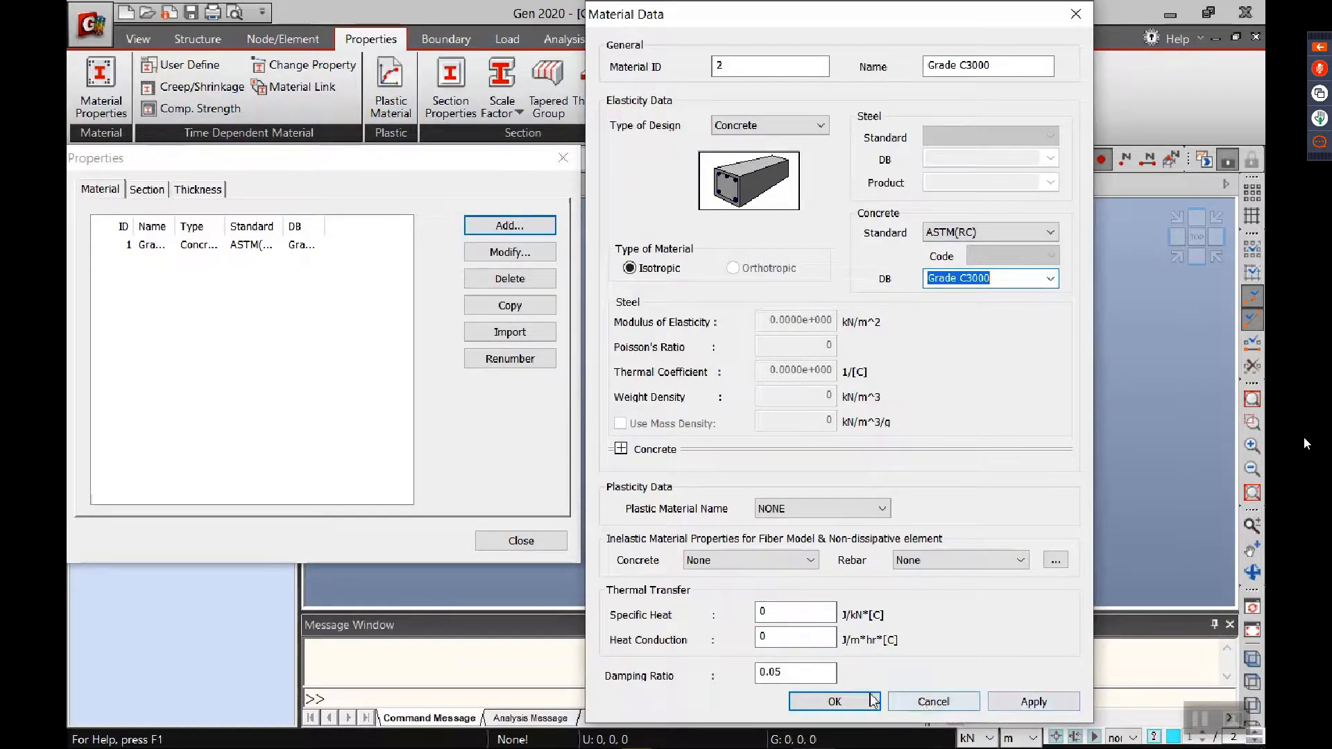
{"action": "left_click", "coordinate": [839, 702]}
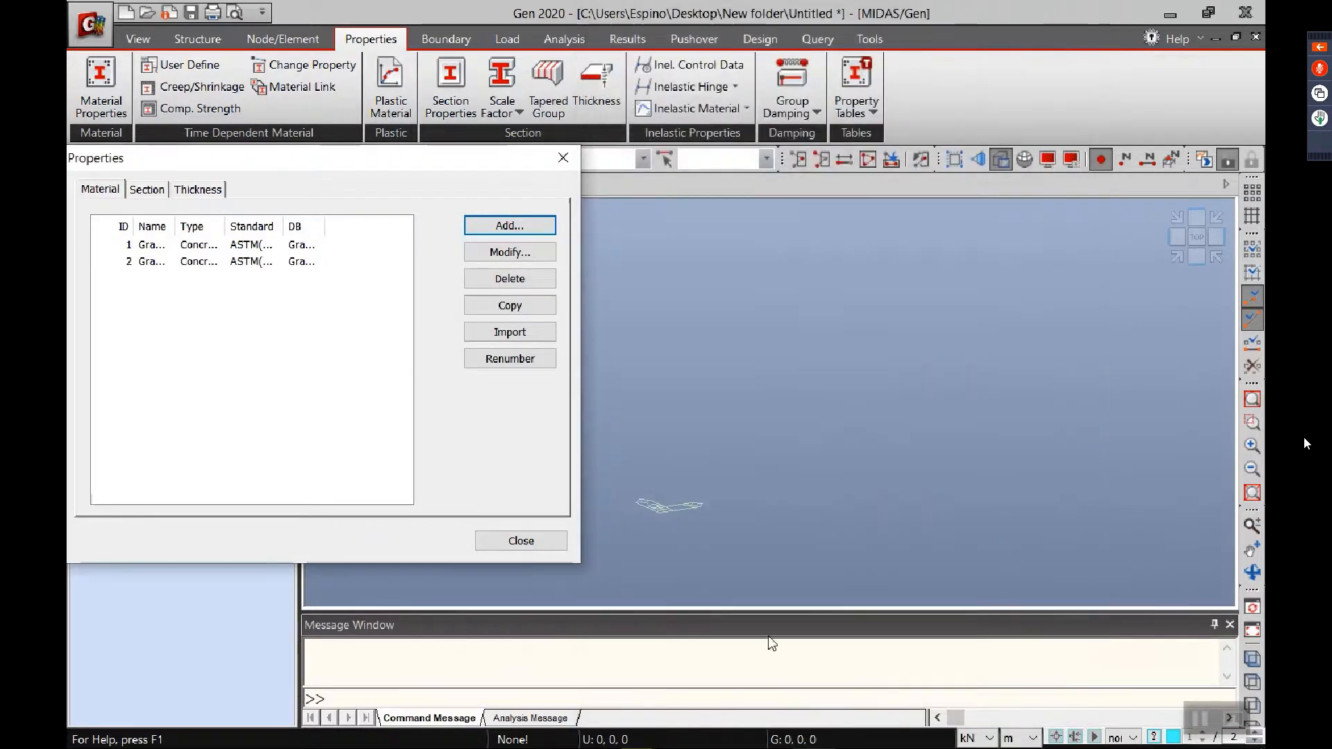
Step: Start a new section with the Solid Rectangle shape and name it C_500X700
{"action": "left_click", "coordinate": [147, 189]}
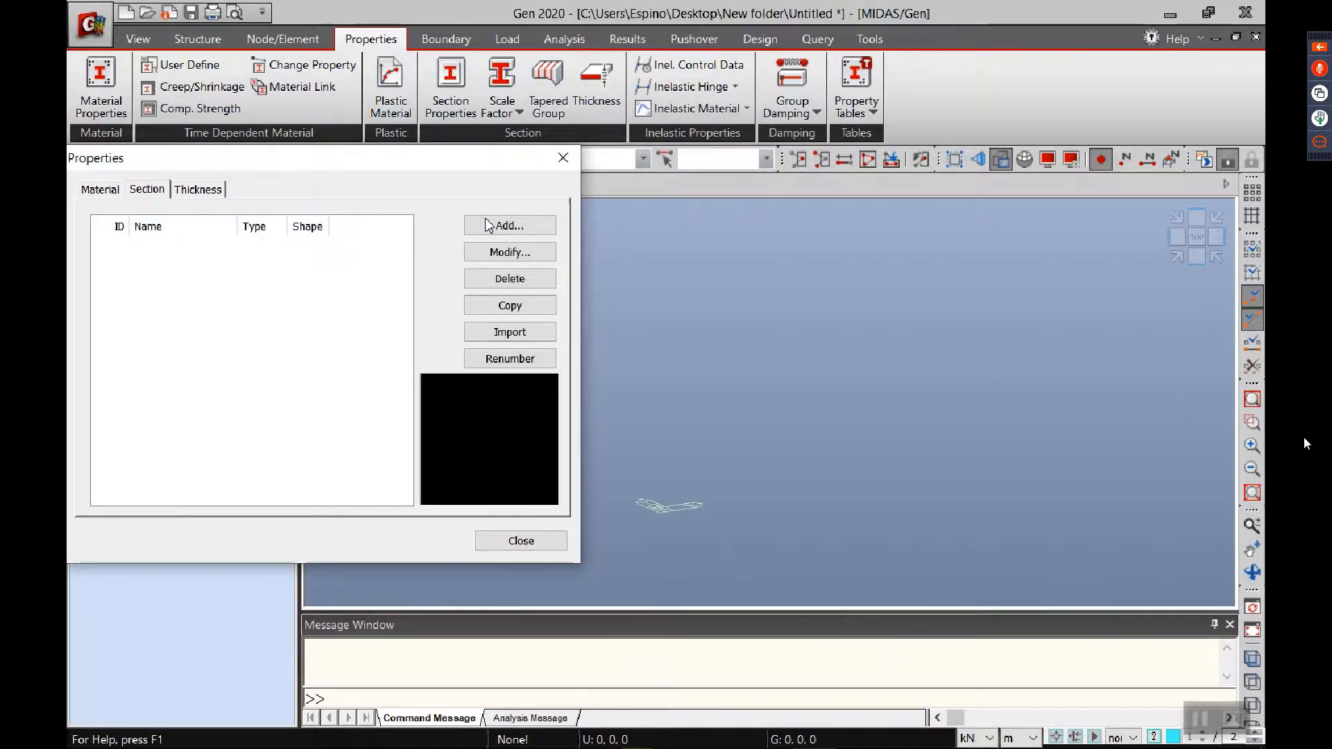
{"action": "left_click", "coordinate": [510, 225]}
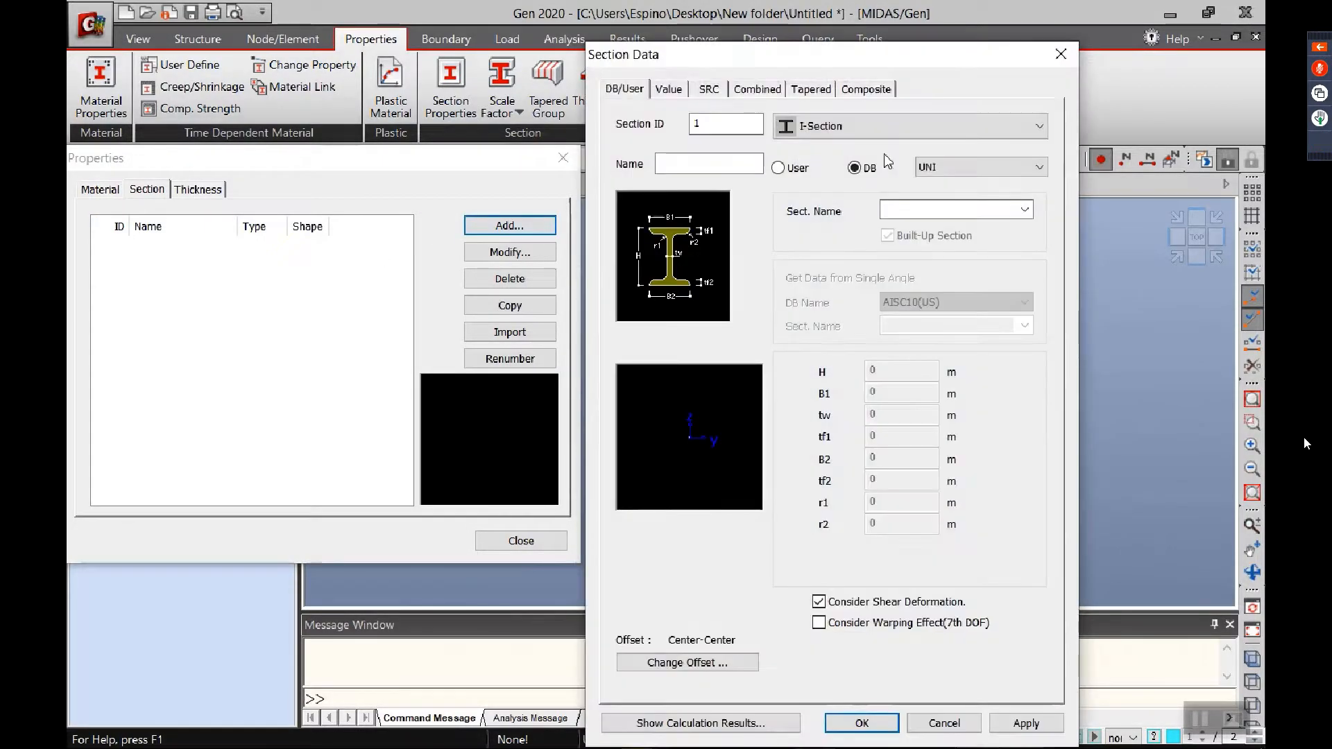
{"action": "left_click", "coordinate": [787, 126]}
{"action": "left_click", "coordinate": [806, 338]}
{"action": "left_click", "coordinate": [701, 165]}
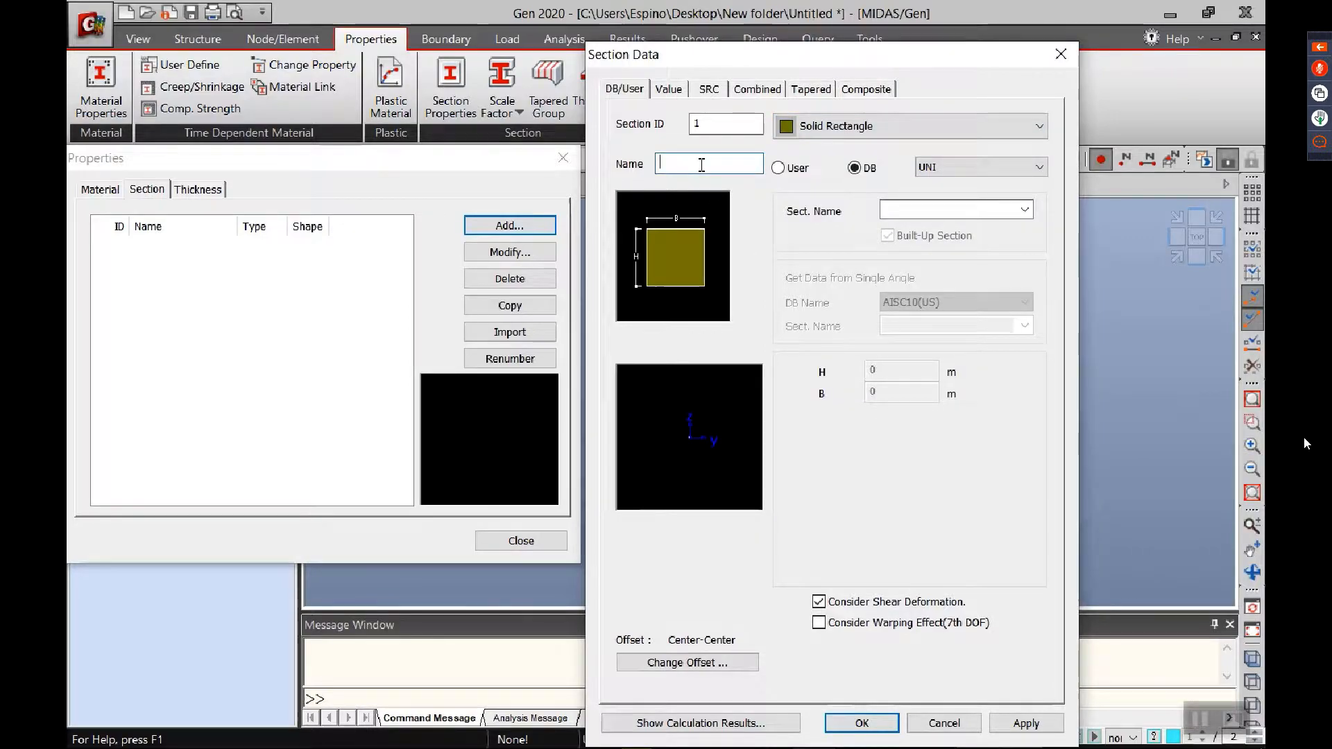
{"action": "type", "text": "c"}
{"action": "type", "text": "C"}
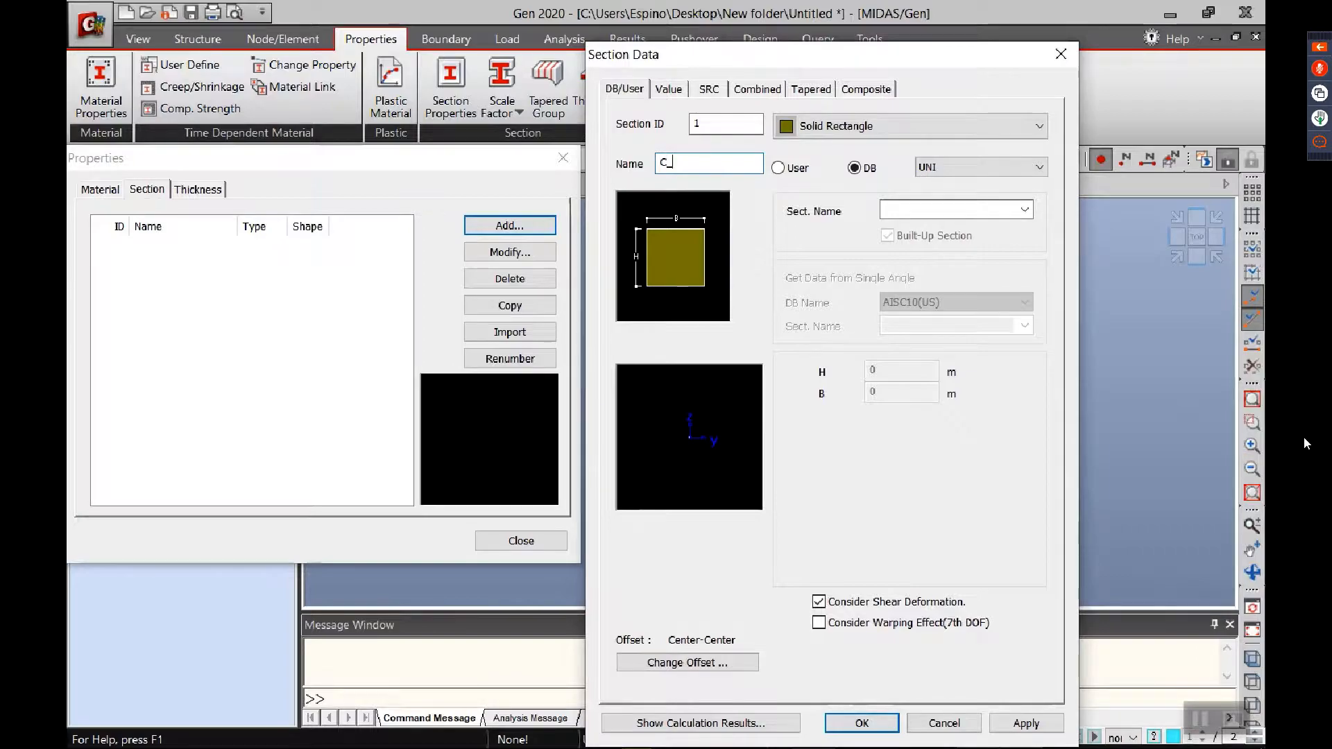
{"action": "type", "text": "_500X"}
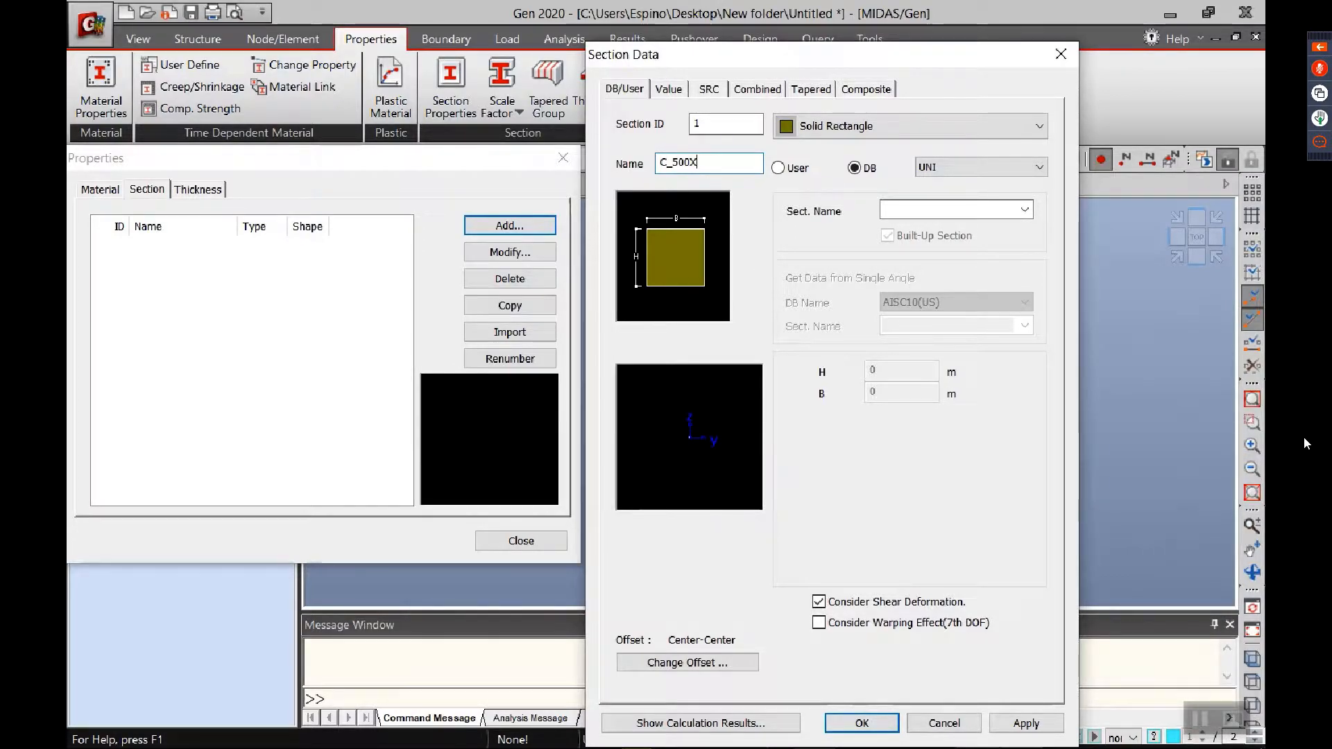
{"action": "type", "text": "700"}
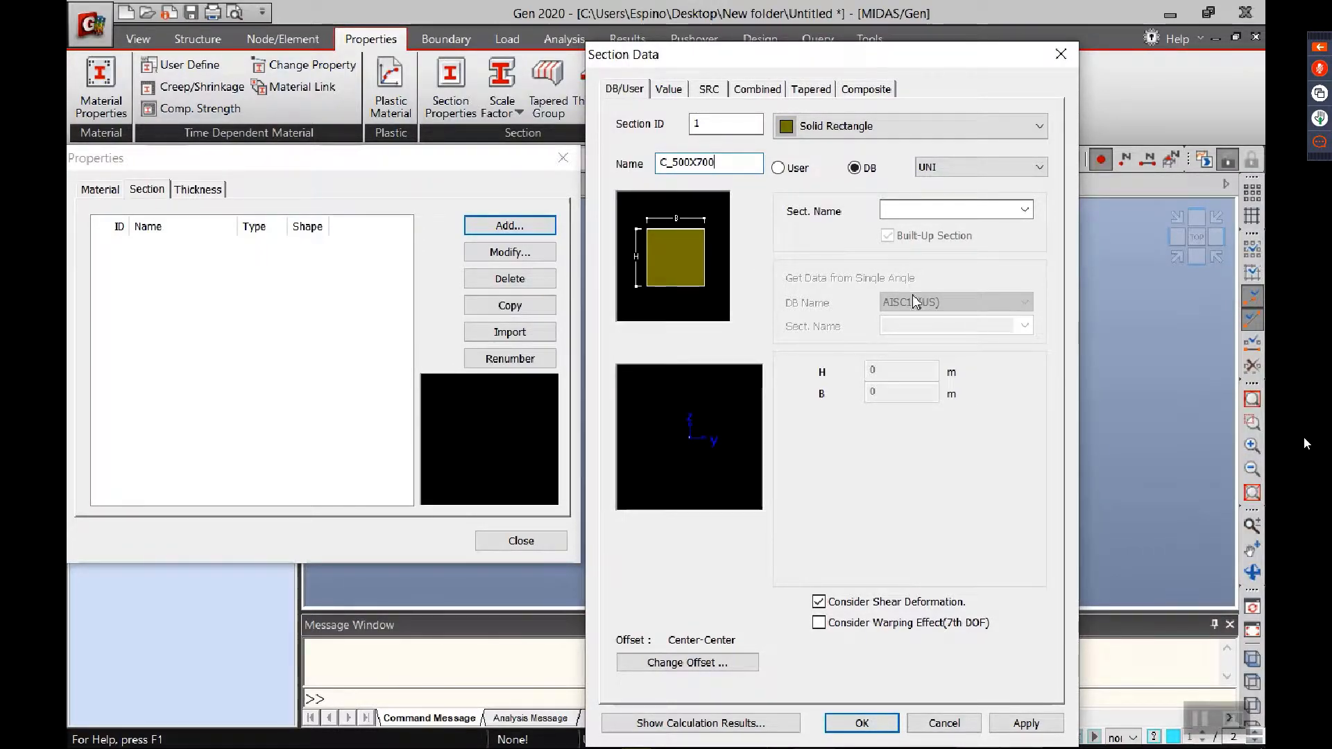
Step: Make the column section user-defined with H 0.7 m and B 0.5 m, and add it to the section list
{"action": "left_click", "coordinate": [777, 168]}
{"action": "left_click", "coordinate": [902, 370]}
{"action": "type", "text": ".7"}
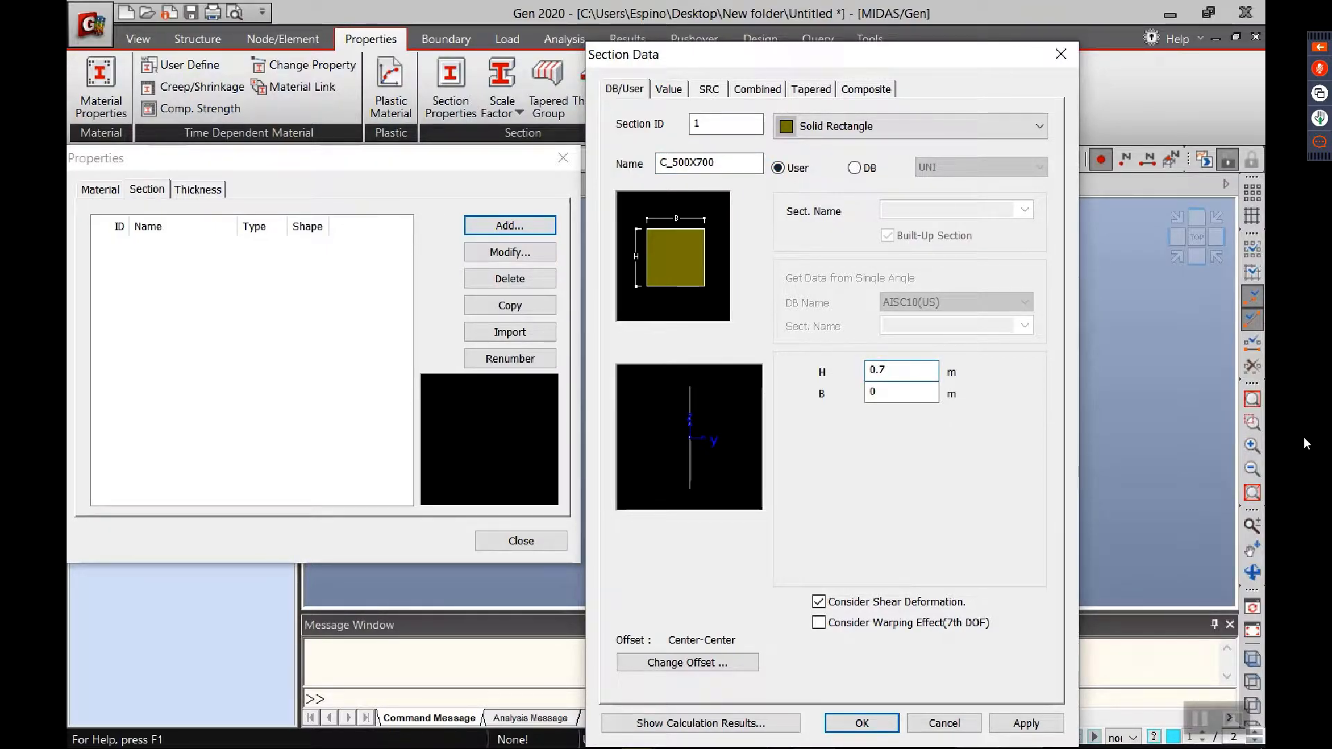
{"action": "key", "text": "Tab"}
{"action": "type", "text": "0.5"}
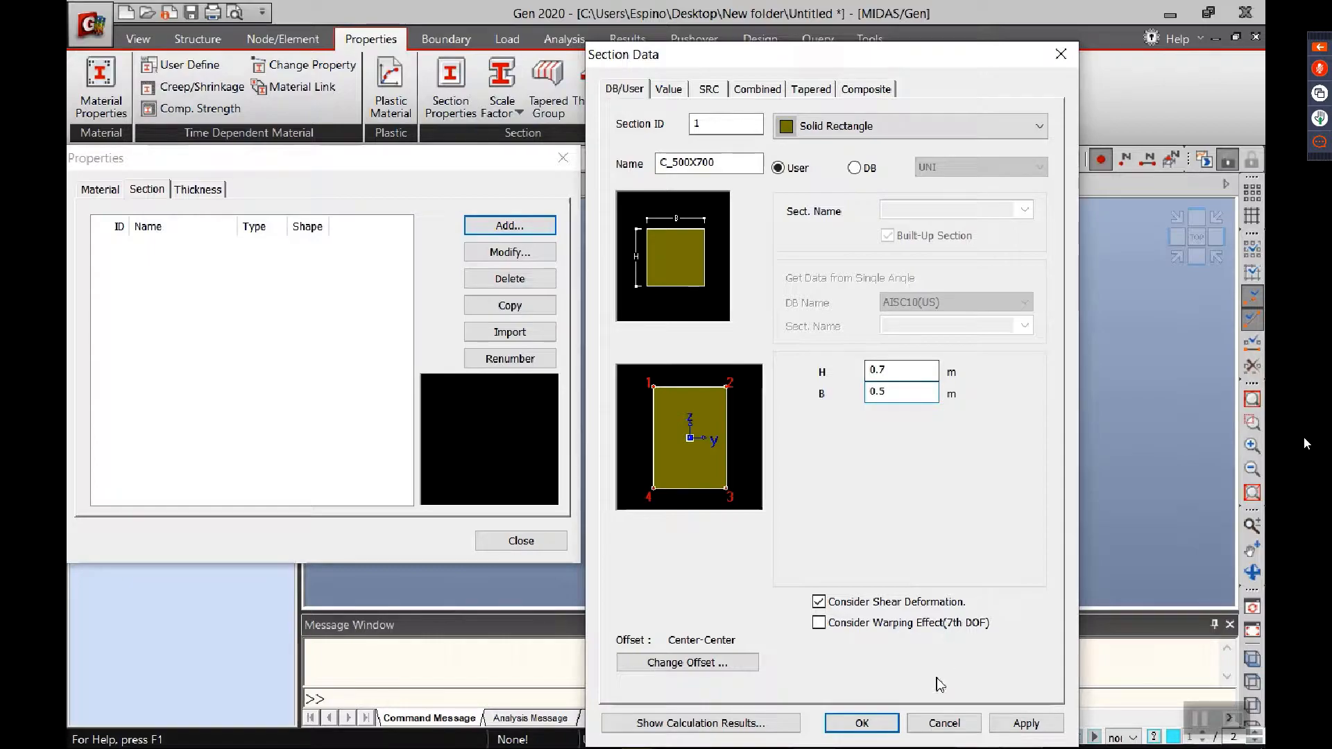
{"action": "left_click", "coordinate": [1023, 723]}
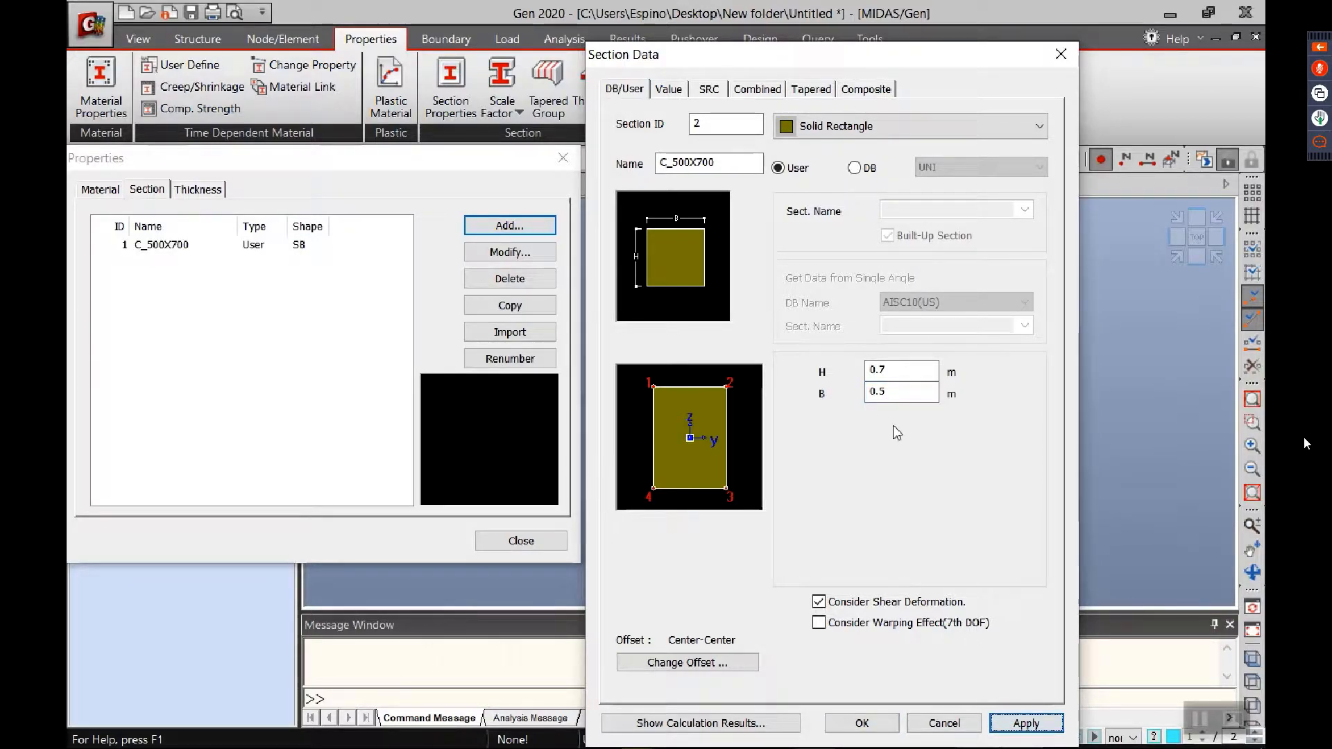
Step: Add a second solid rectangle section named C_500X600 with H set to 0.6 m
{"action": "double_click", "coordinate": [738, 162]}
{"action": "left_click", "coordinate": [737, 162]}
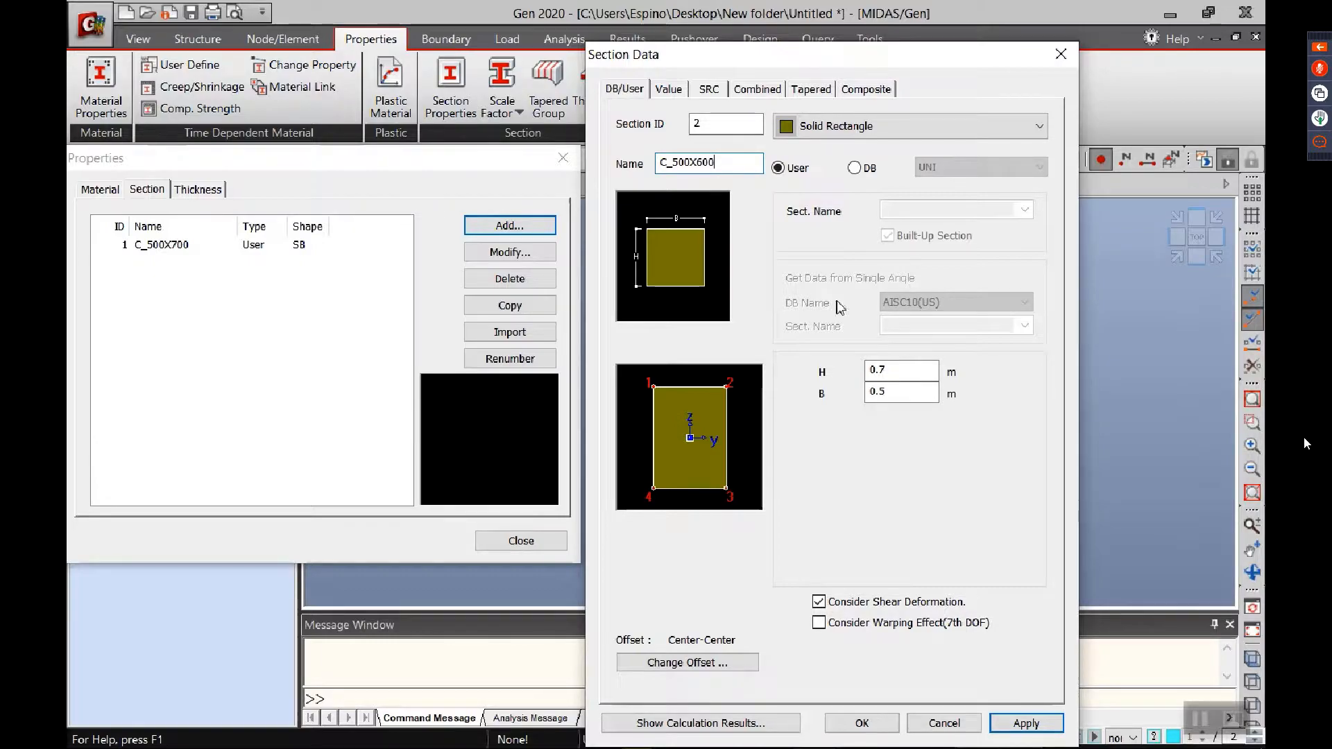
{"action": "left_click", "coordinate": [896, 370]}
{"action": "key", "text": "BackSpace"}
{"action": "type", "text": "6"}
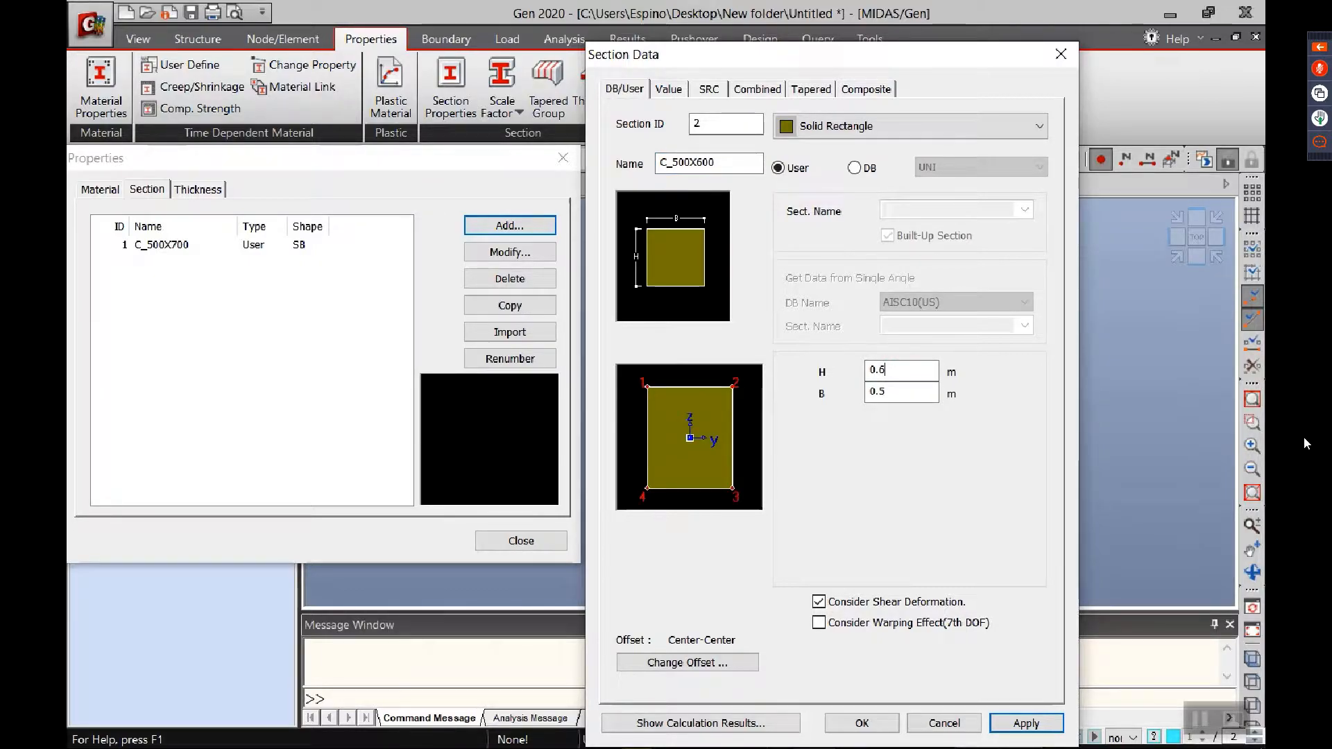
{"action": "left_click", "coordinate": [1026, 723]}
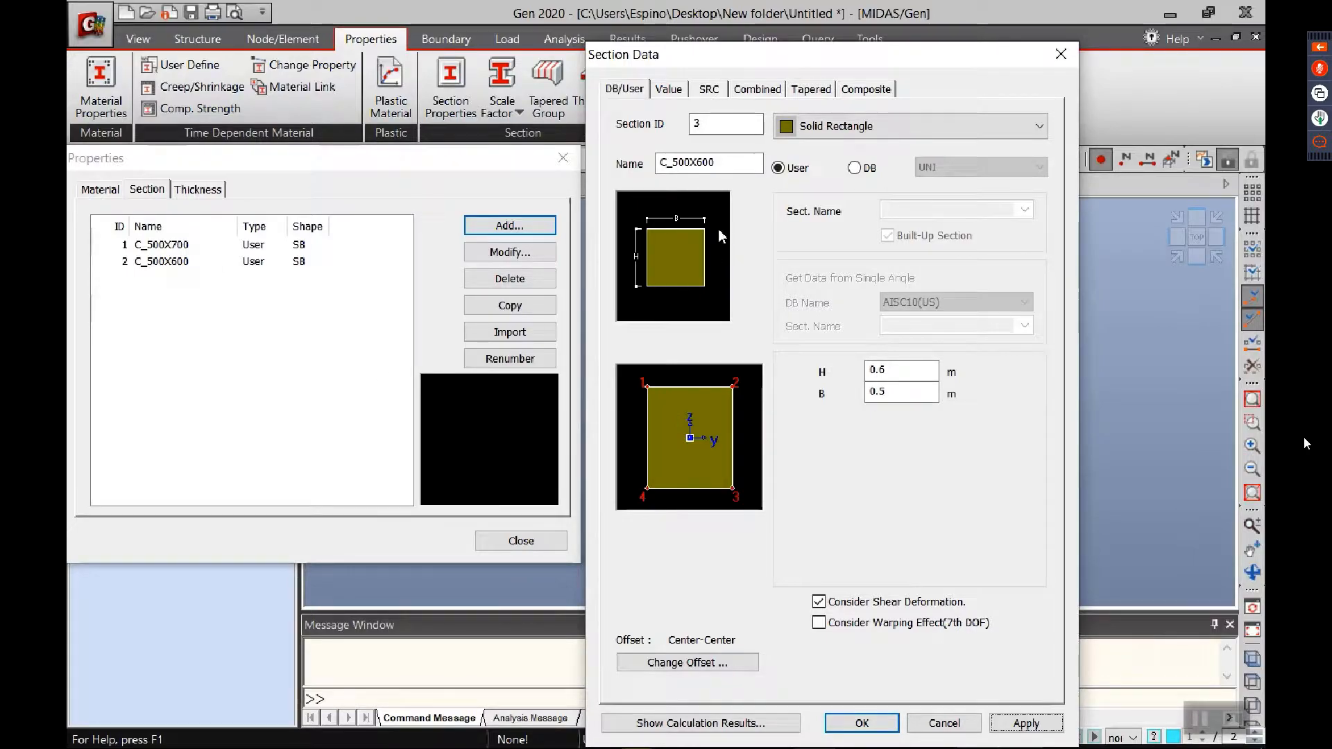
Step: Name the third solid rectangle section G_350X500
{"action": "double_click", "coordinate": [729, 163]}
{"action": "type", "text": "G"}
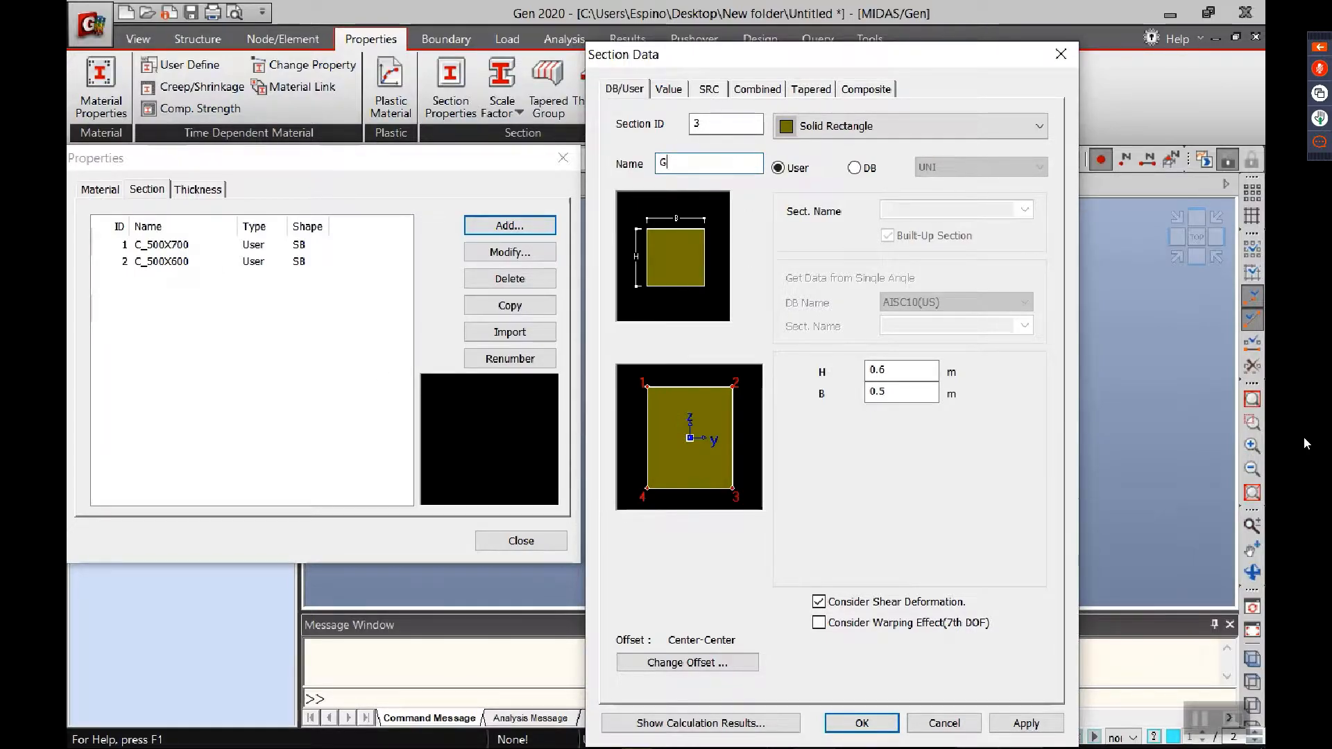
{"action": "type", "text": "_35"}
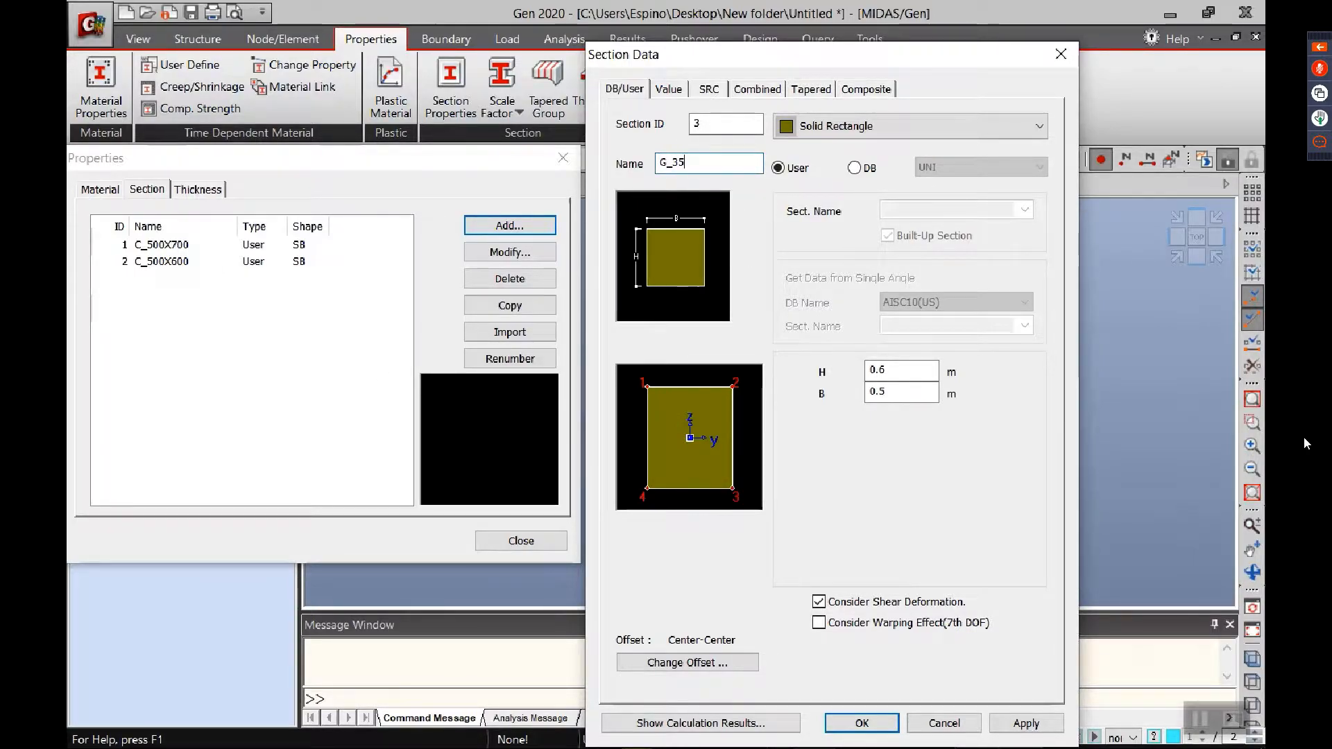
{"action": "type", "text": "0X4"}
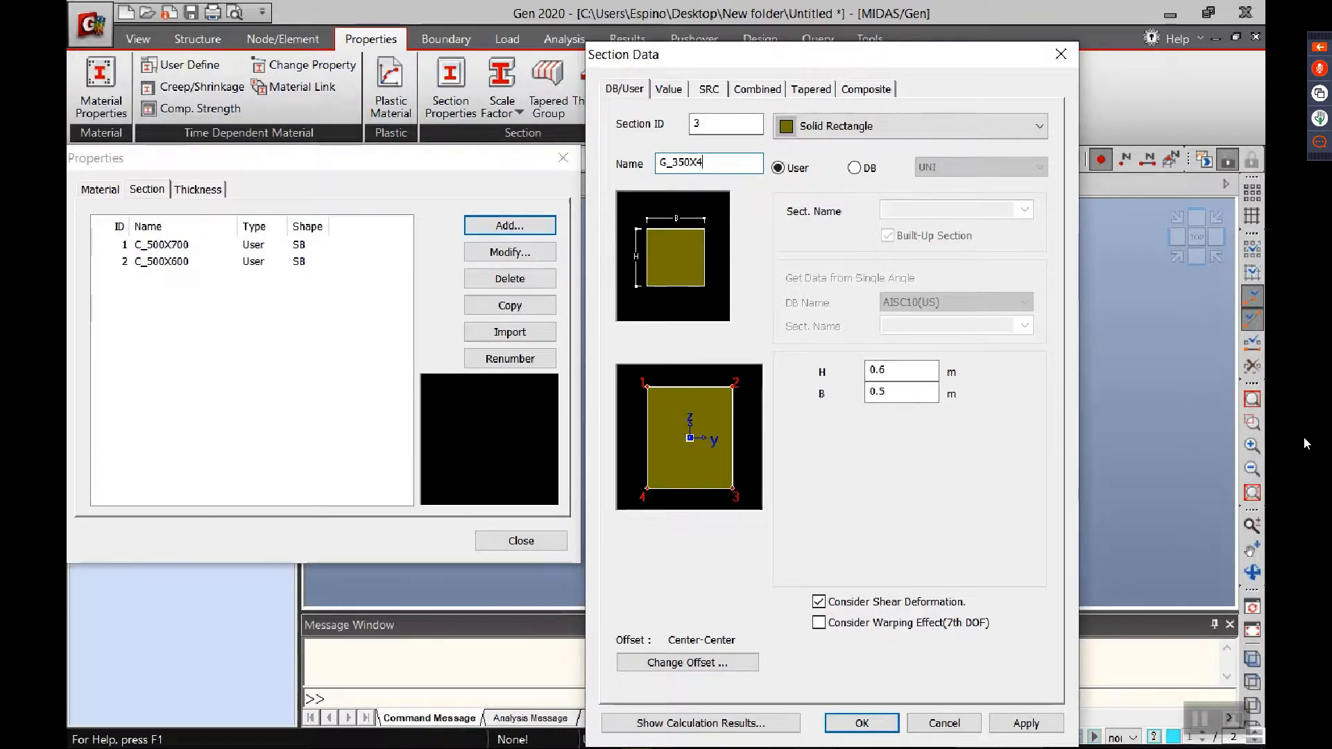
{"action": "key", "text": "BackSpace"}
{"action": "type", "text": "500"}
Step: Set the G_350X500 girder section to B 0.35 m and H 0.5 m, and add it to the section list
{"action": "left_click", "coordinate": [888, 390]}
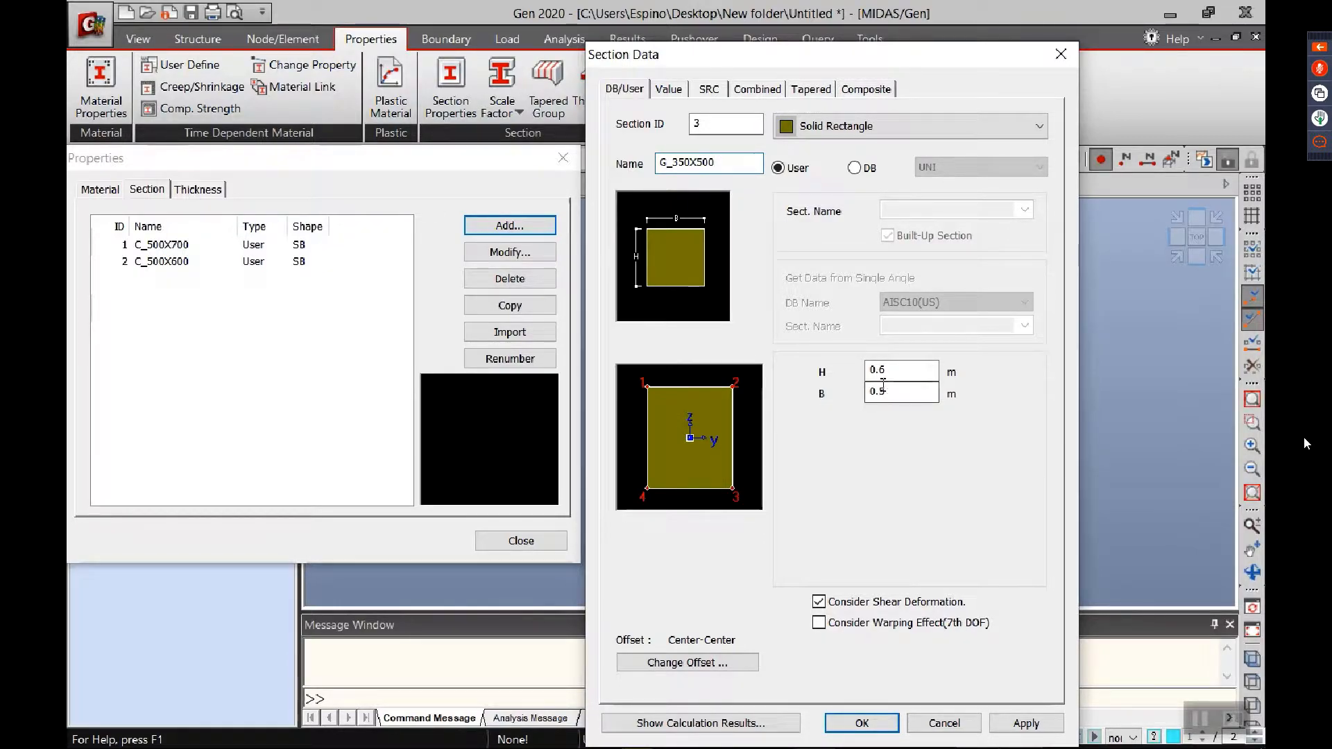
{"action": "key", "text": "BackSpace"}
{"action": "type", "text": "35"}
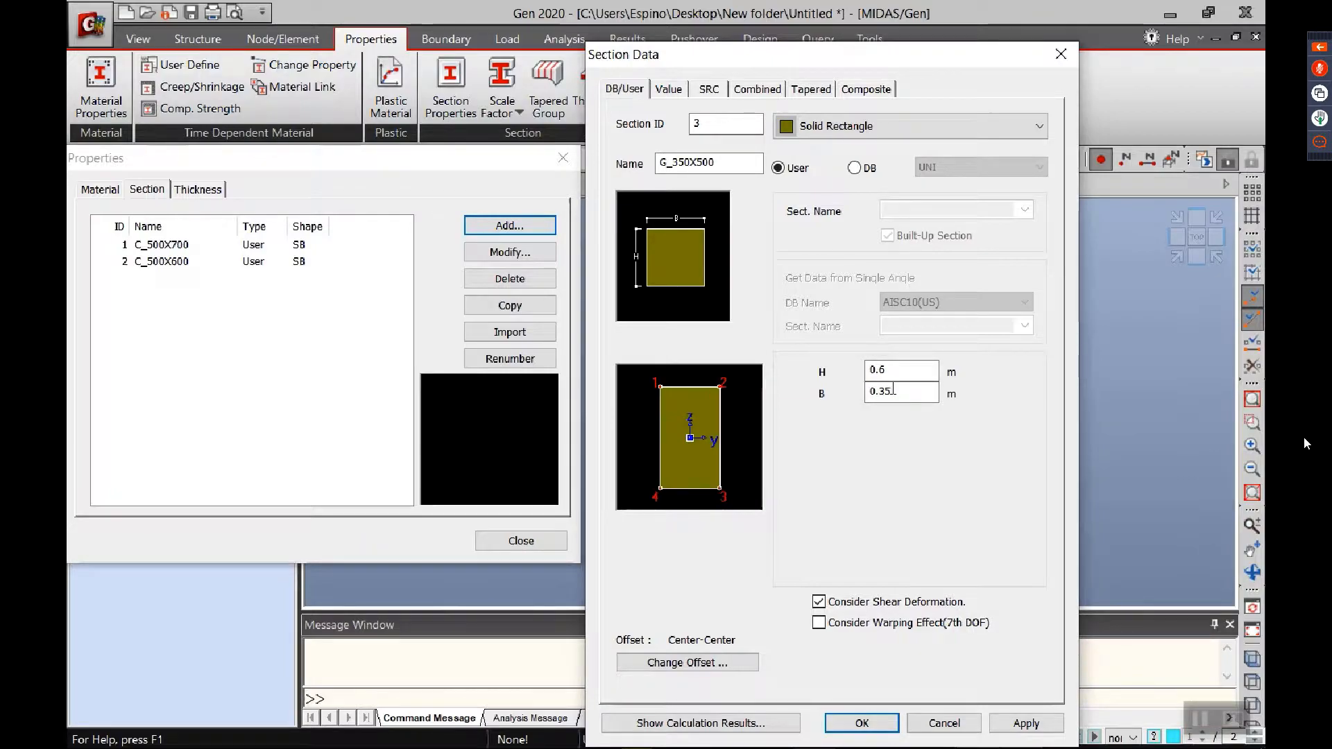
{"action": "left_click", "coordinate": [896, 372]}
{"action": "key", "text": "BackSpace"}
{"action": "type", "text": "5"}
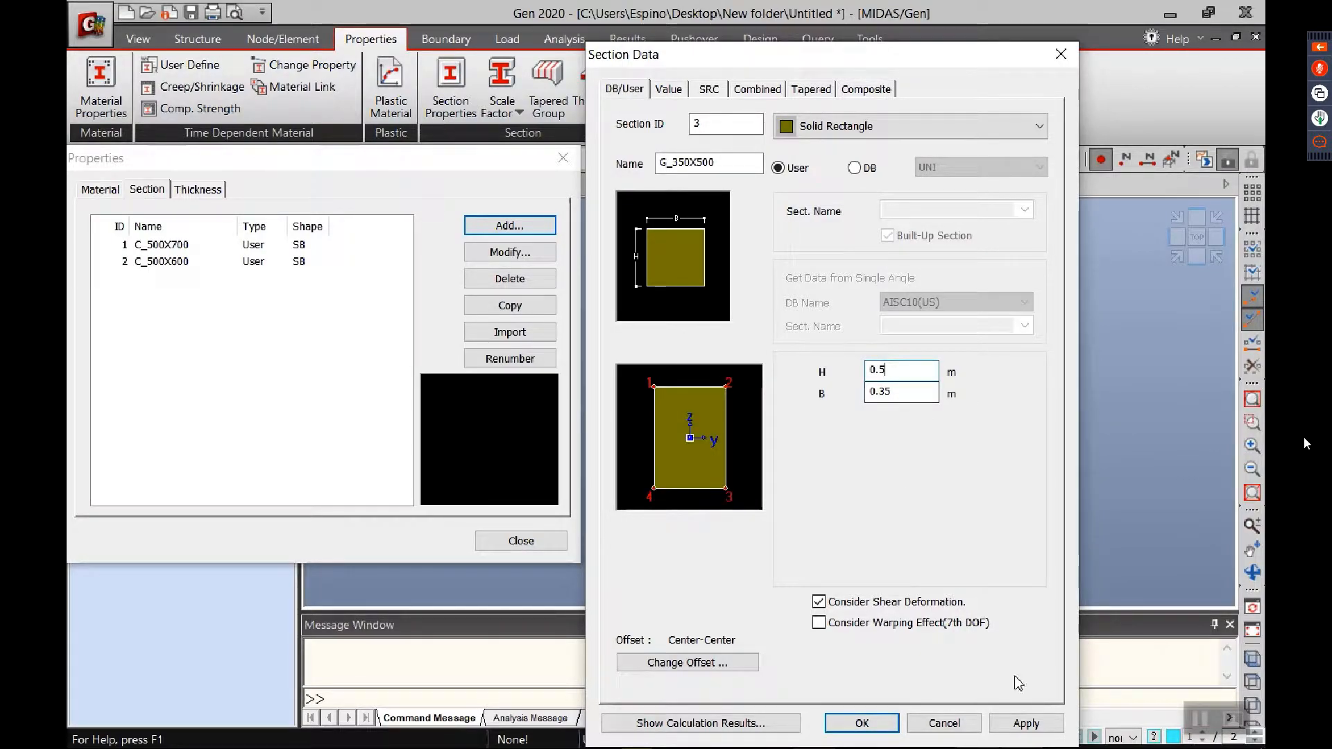
{"action": "left_click", "coordinate": [1026, 724]}
Step: Add a second girder section named G_350X450 with H set to 0.45 m
{"action": "double_click", "coordinate": [728, 162]}
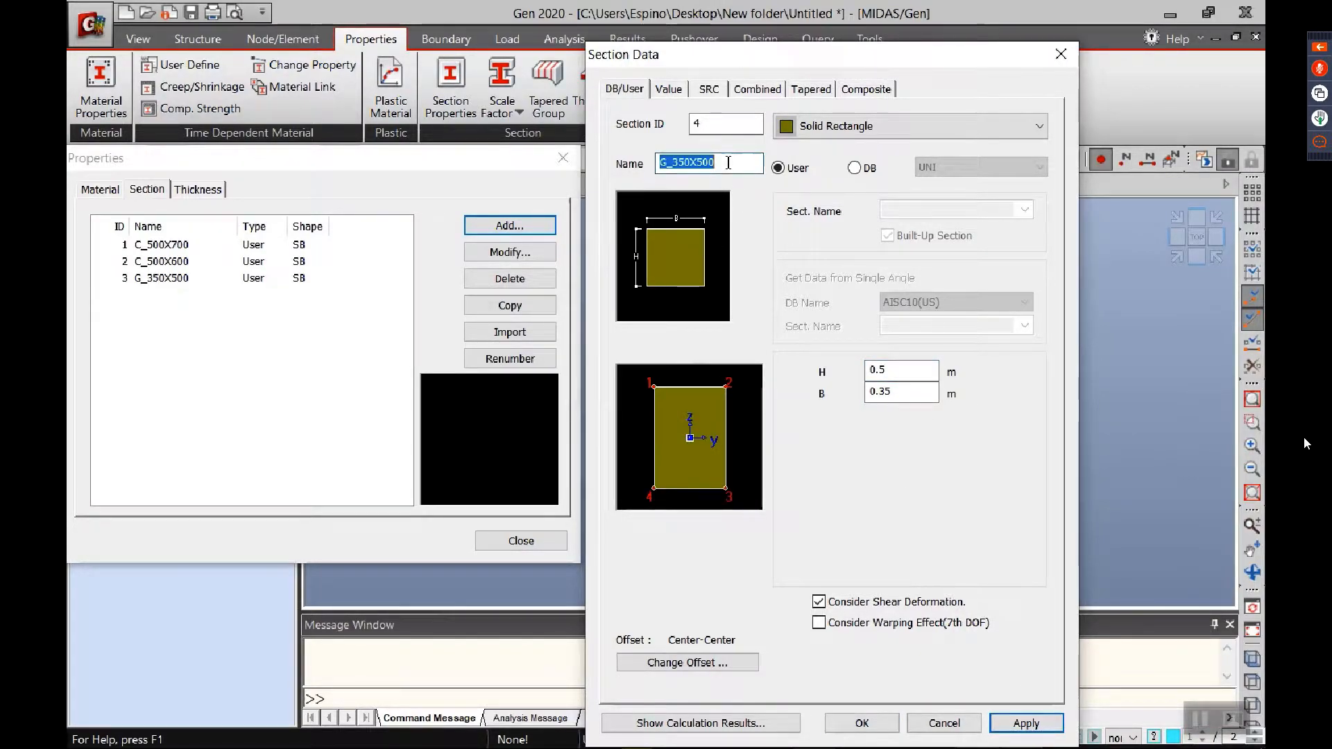
{"action": "left_click", "coordinate": [729, 162]}
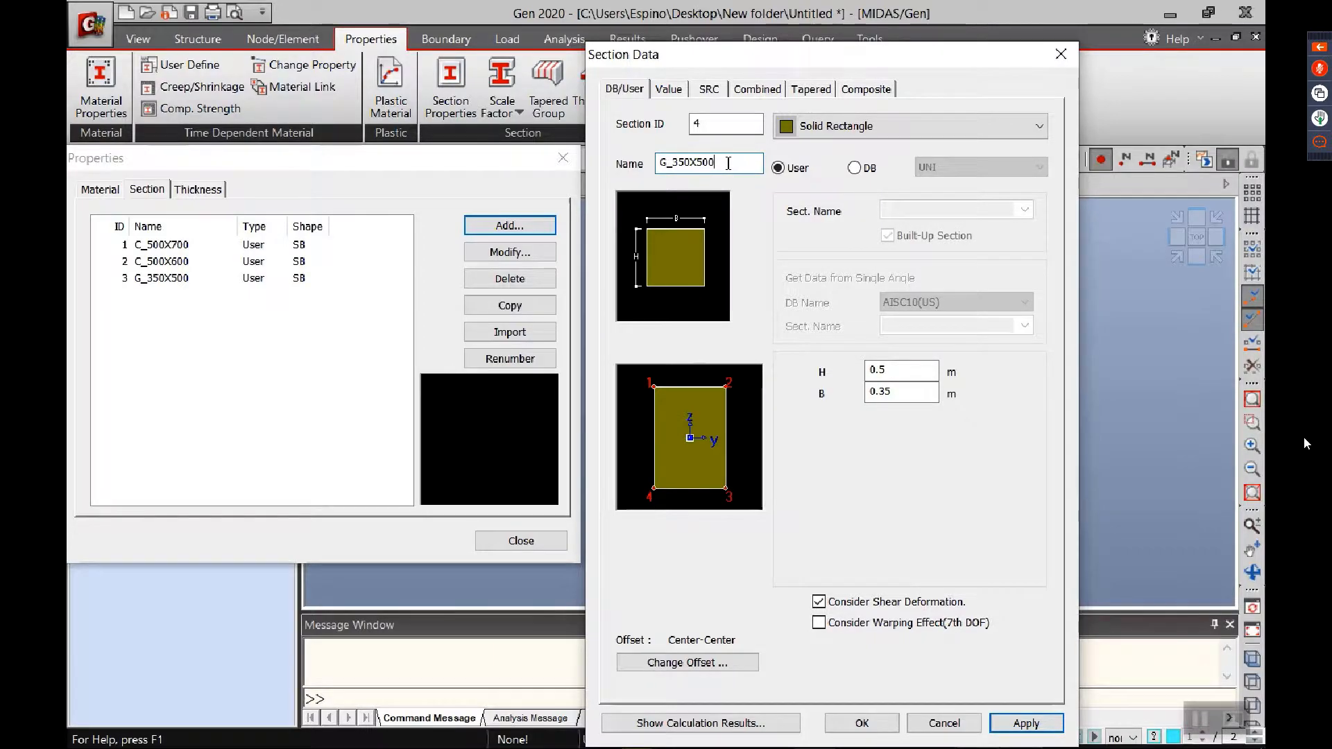
{"action": "key", "text": "BackSpace"}
{"action": "type", "text": "450"}
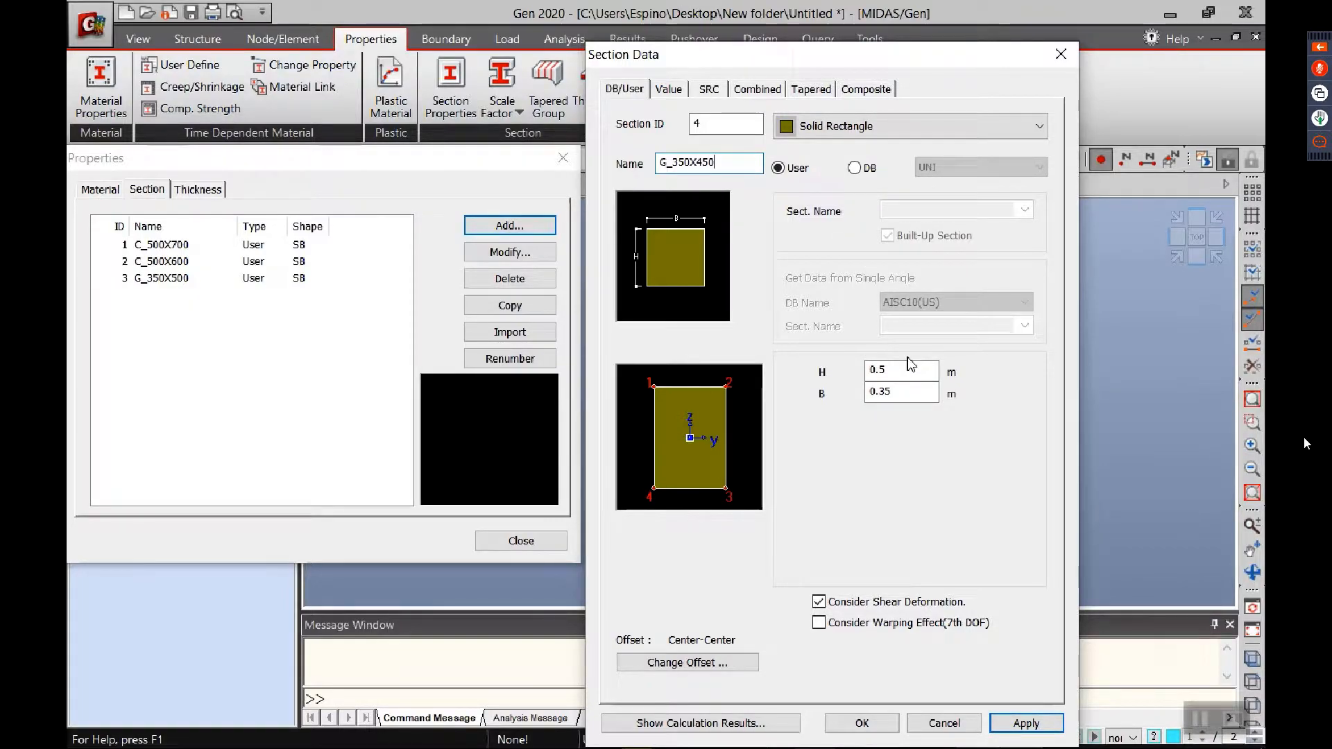
{"action": "left_click", "coordinate": [877, 373]}
{"action": "type", "text": "4"}
{"action": "key", "text": "Tab"}
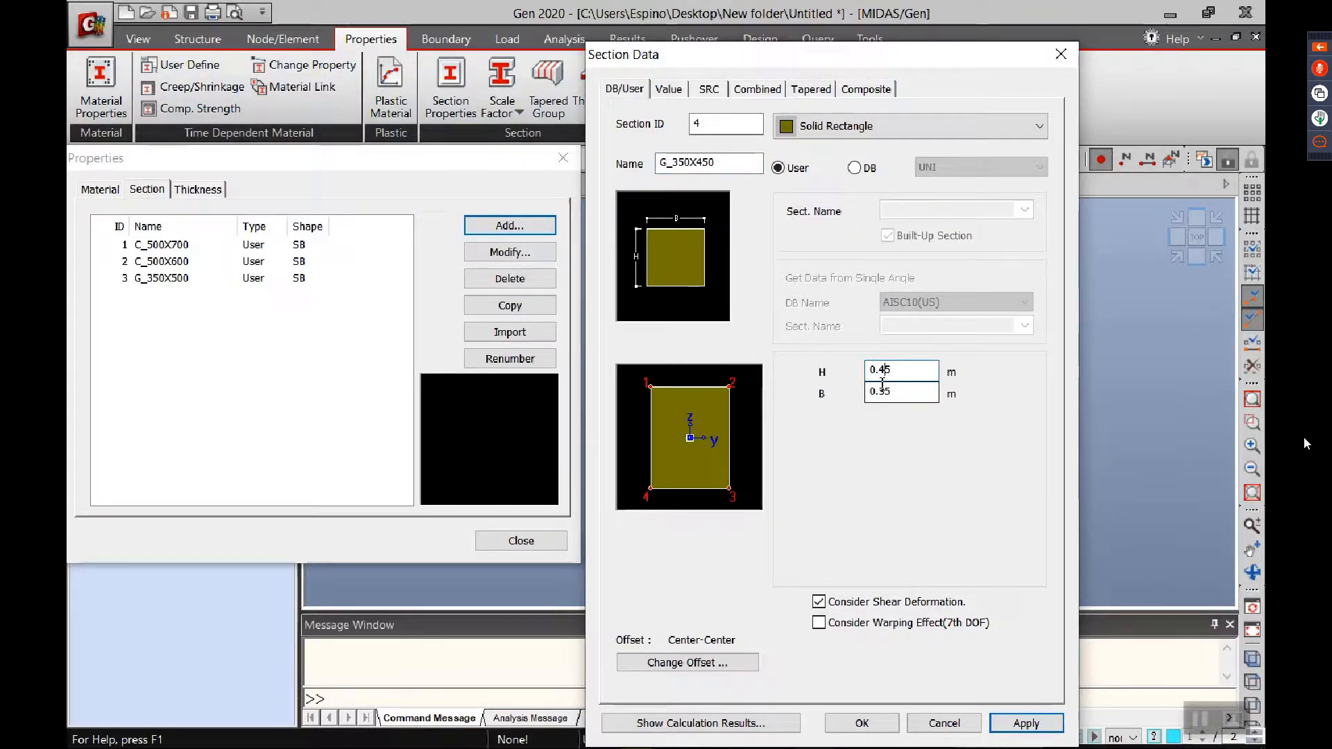
{"action": "left_click", "coordinate": [1026, 723]}
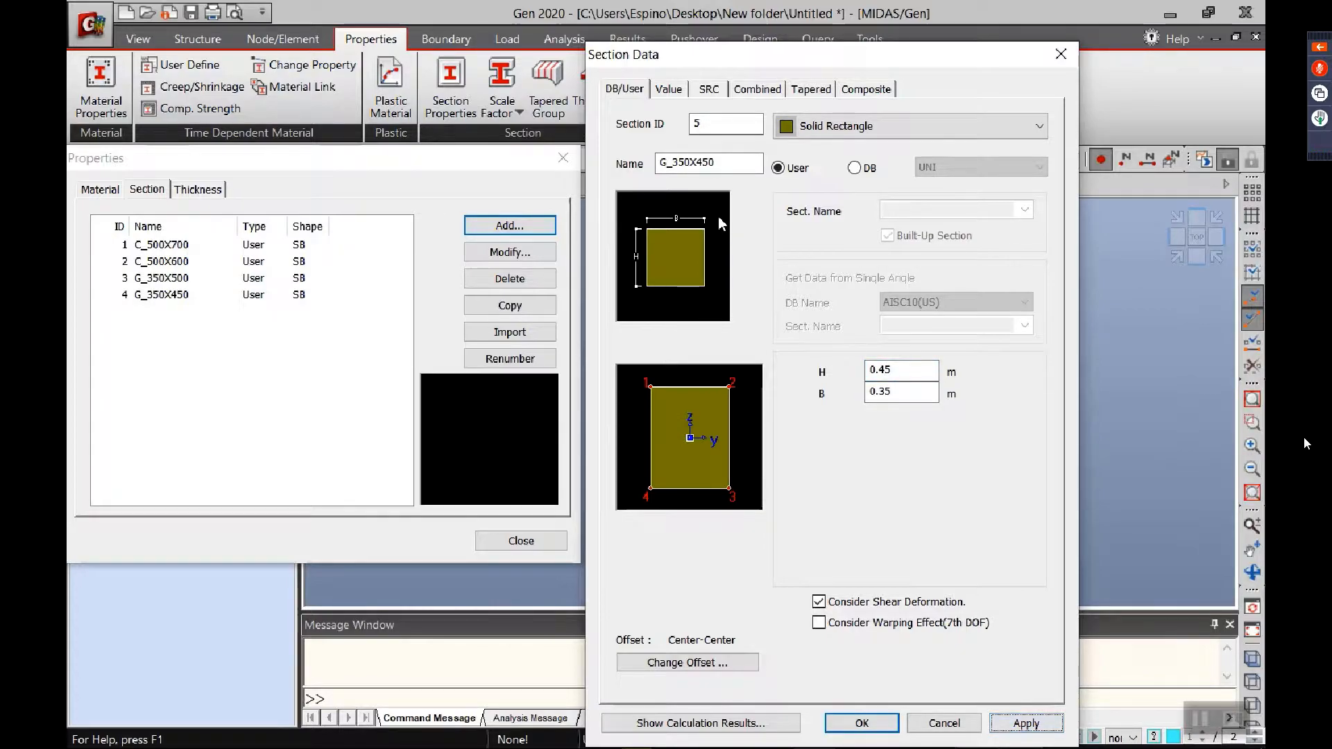
Step: Add a solid rectangle section named STB_300X400 with H 0.4 m and B 0.3 m, and finish the section data entry
{"action": "double_click", "coordinate": [720, 161]}
{"action": "type", "text": "STB"}
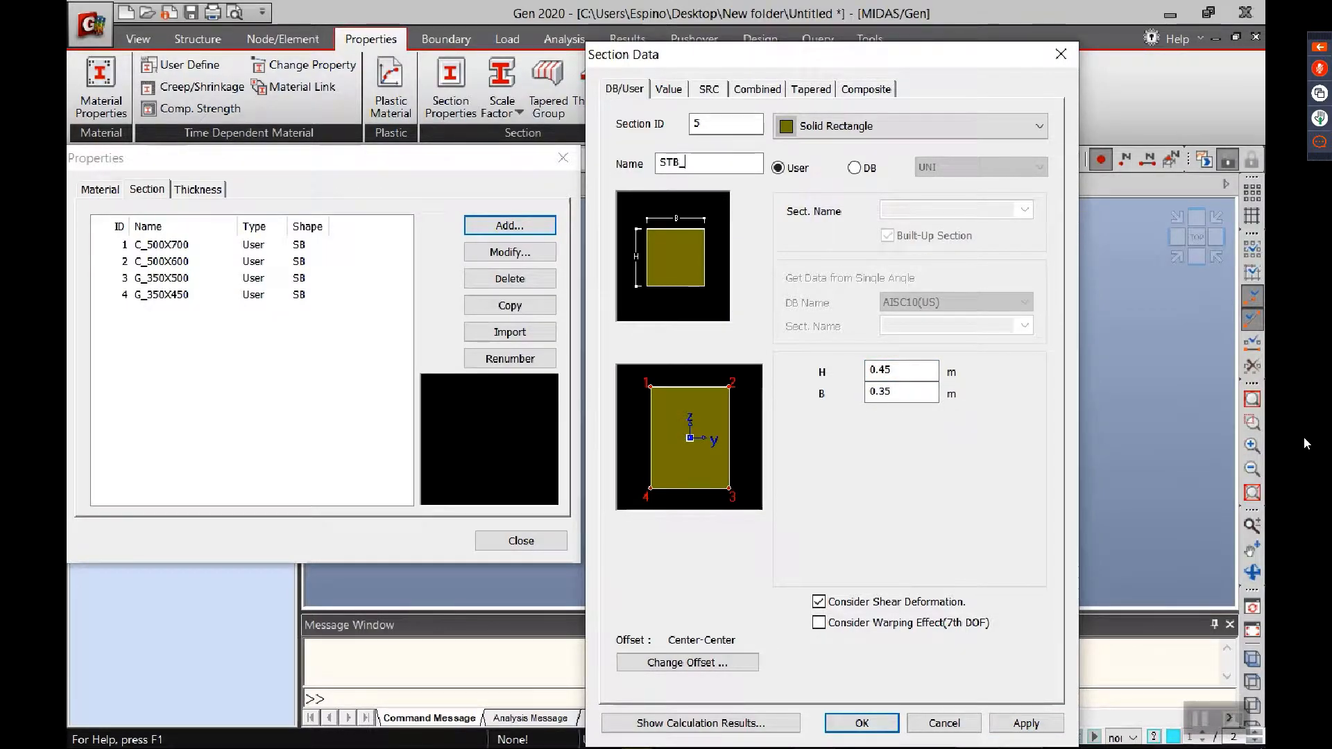
{"action": "type", "text": "_"}
{"action": "type", "text": "3-"}
{"action": "type", "text": "0X400"}
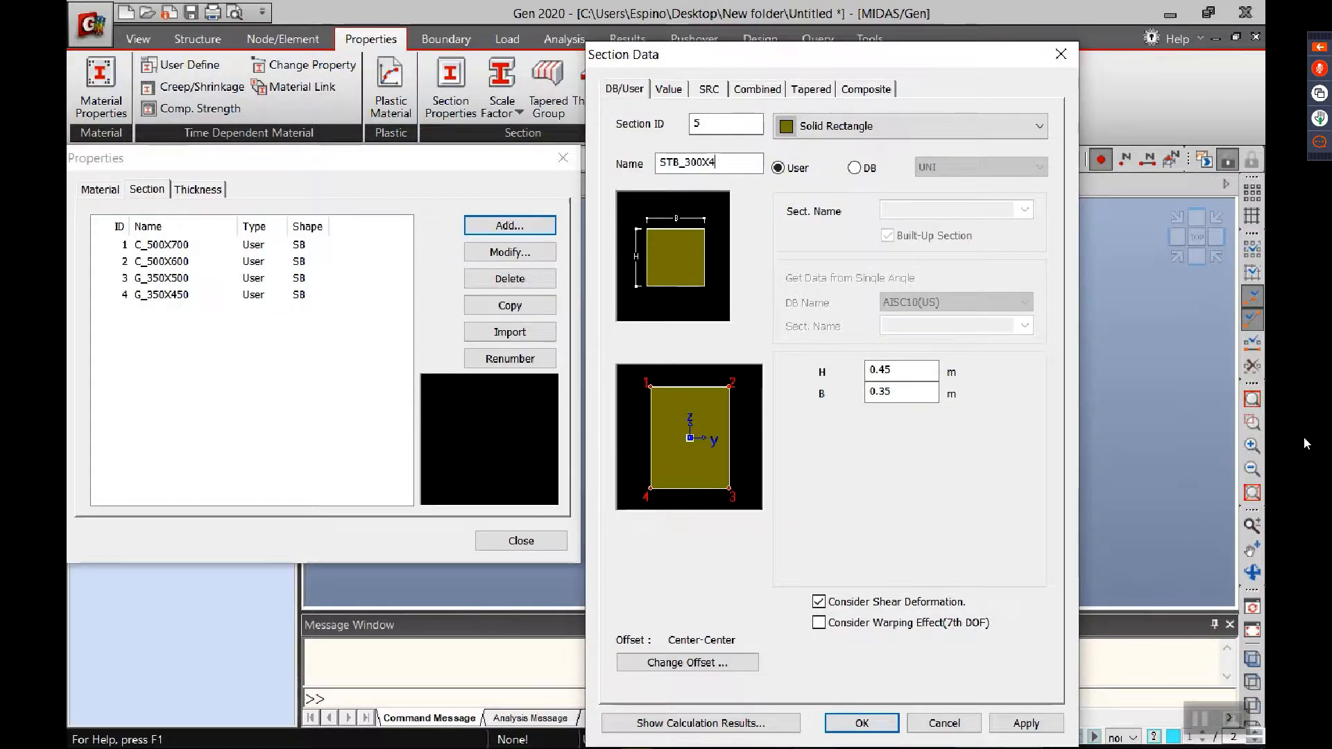
{"action": "left_click", "coordinate": [881, 370]}
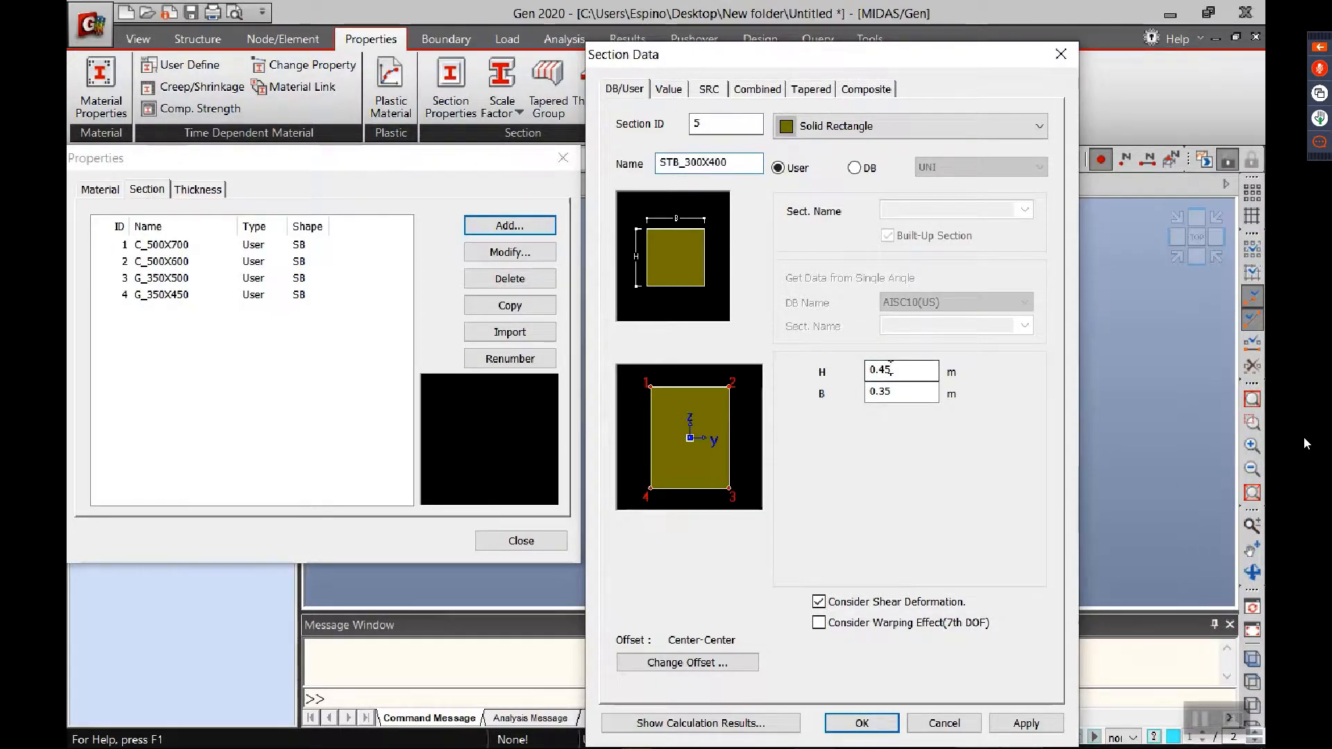
{"action": "key", "text": "Delete"}
{"action": "left_click", "coordinate": [921, 393]}
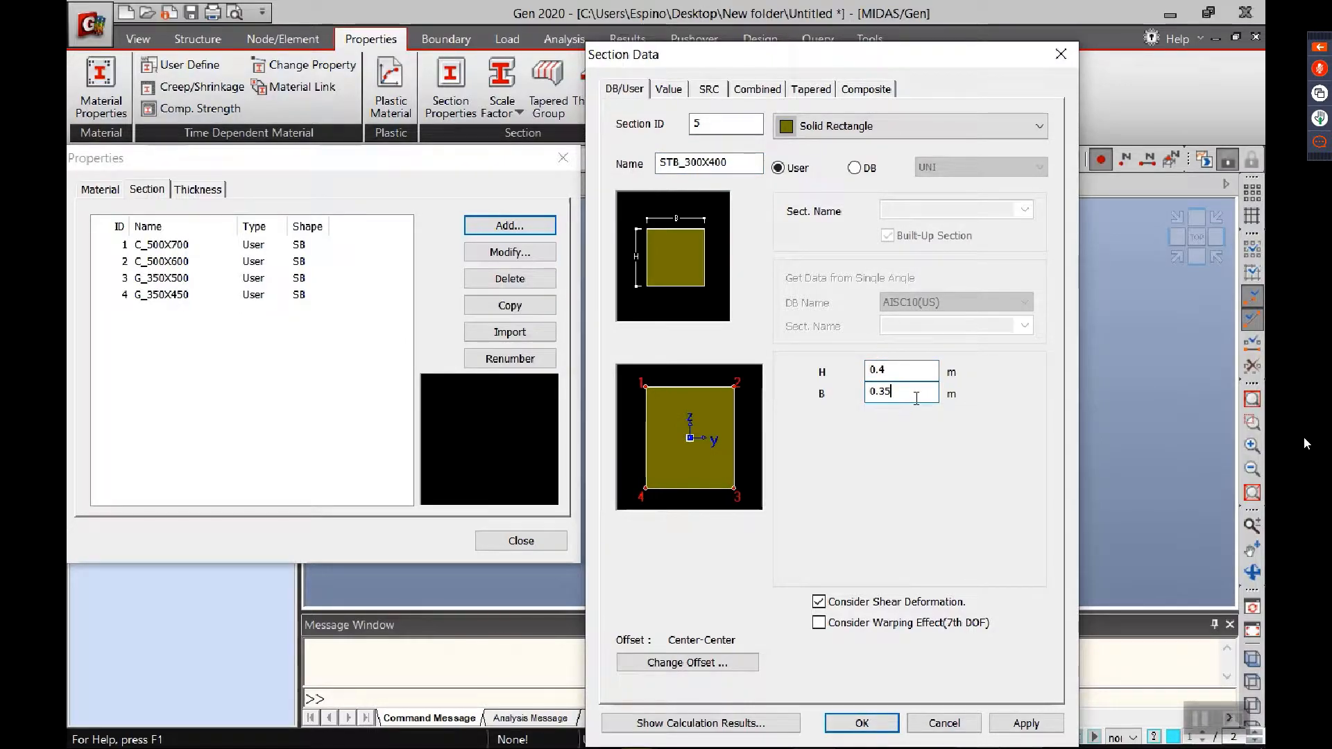
{"action": "key", "text": "BackSpace"}
{"action": "left_click", "coordinate": [862, 723]}
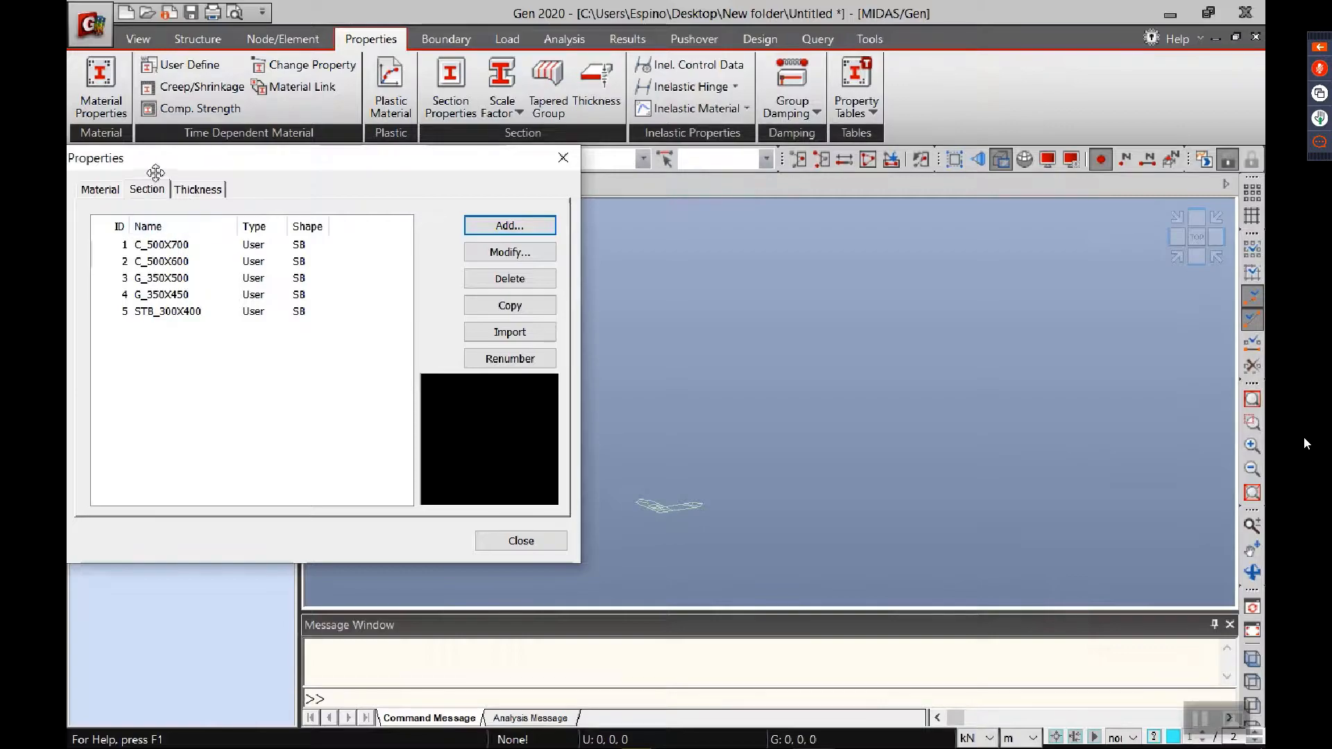
Step: Add a thickness named S_125 with an in-plane and out-of-plane value of 0.125 m
{"action": "left_click", "coordinate": [197, 190]}
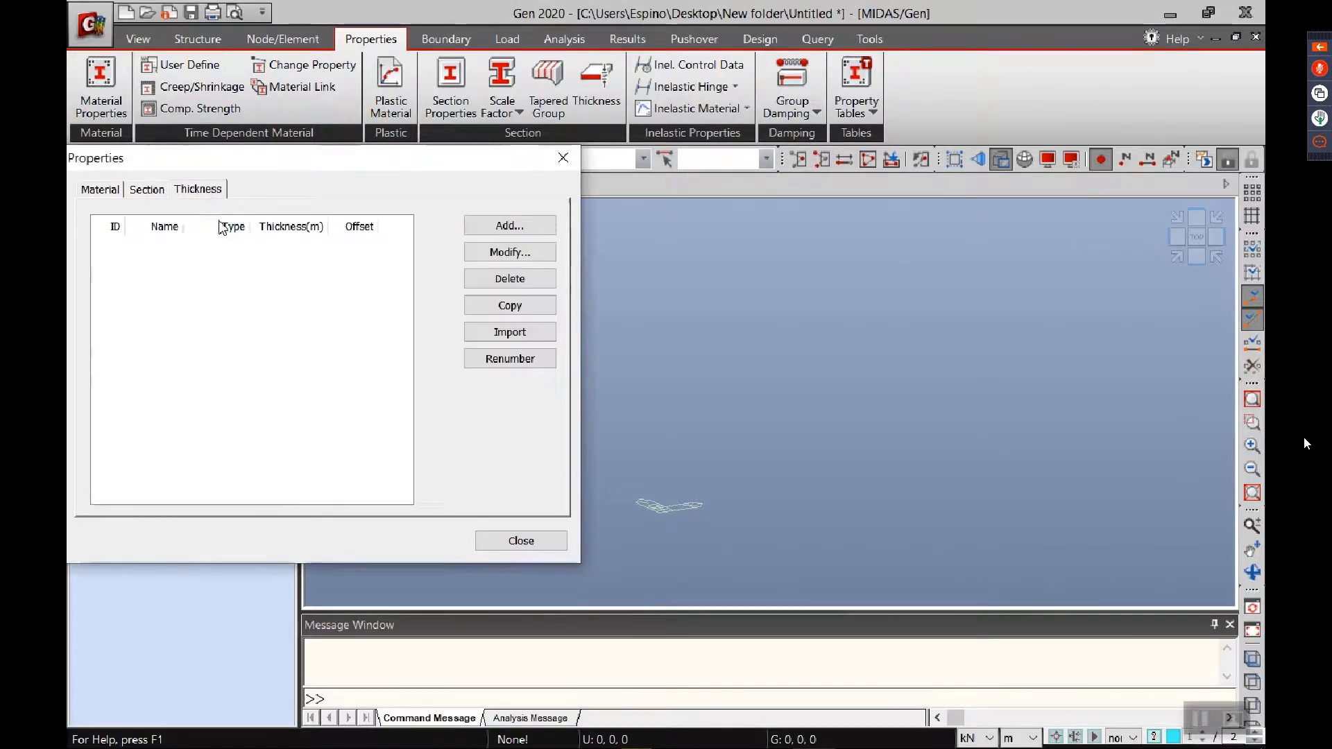
{"action": "left_click", "coordinate": [527, 227]}
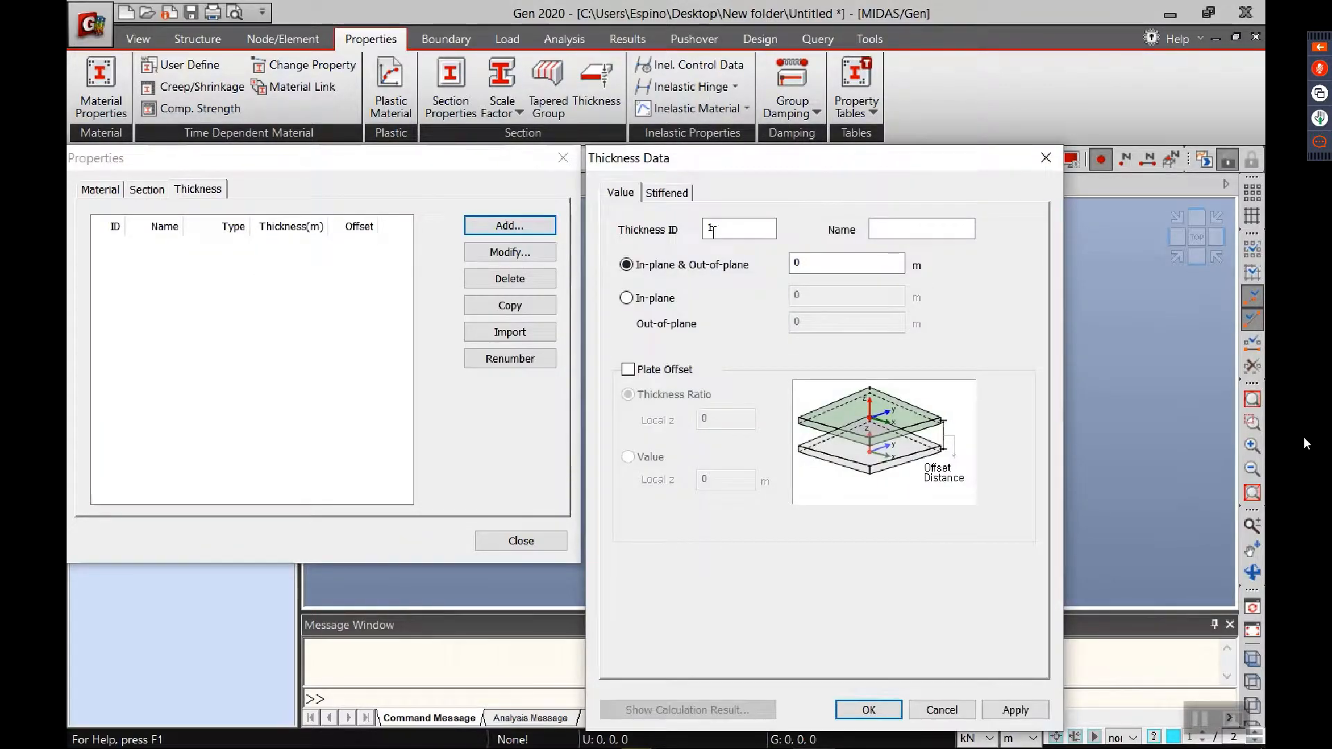
{"action": "left_click", "coordinate": [919, 231]}
{"action": "type", "text": "S_"}
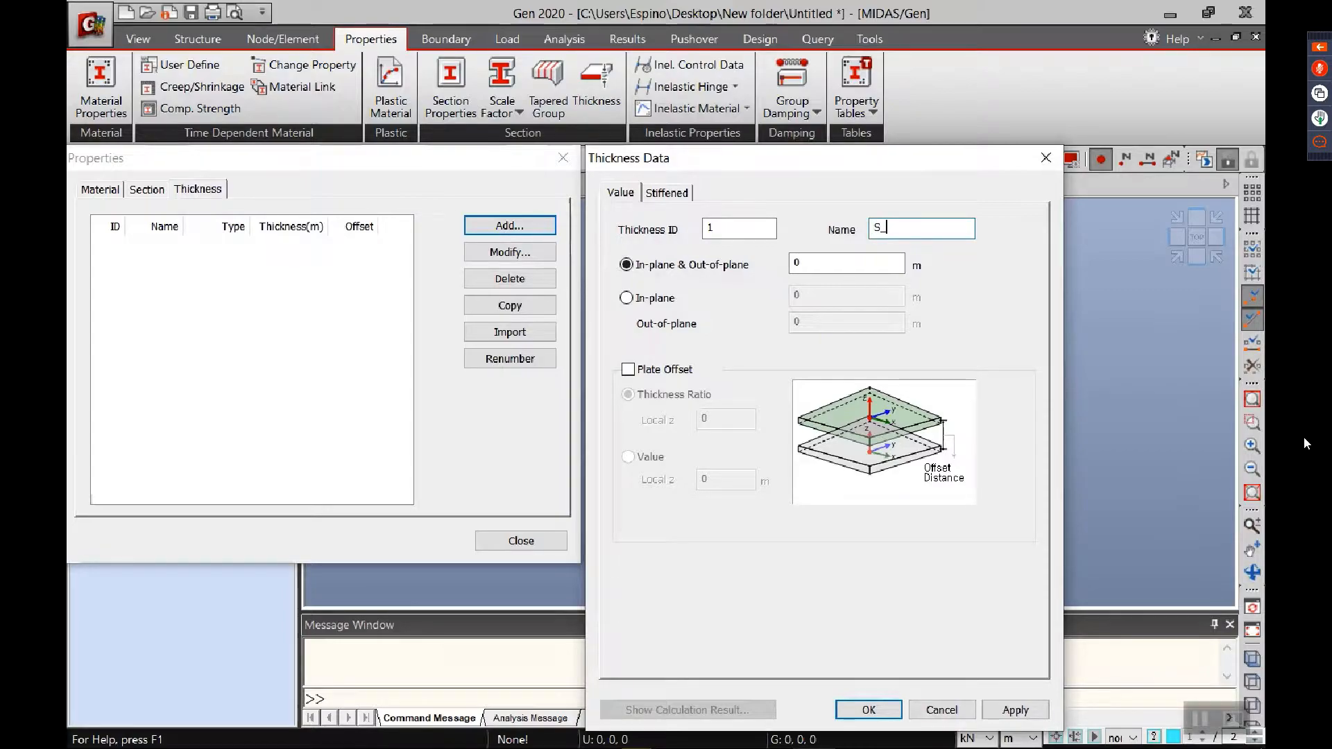
{"action": "type", "text": "125"}
{"action": "left_click", "coordinate": [839, 265]}
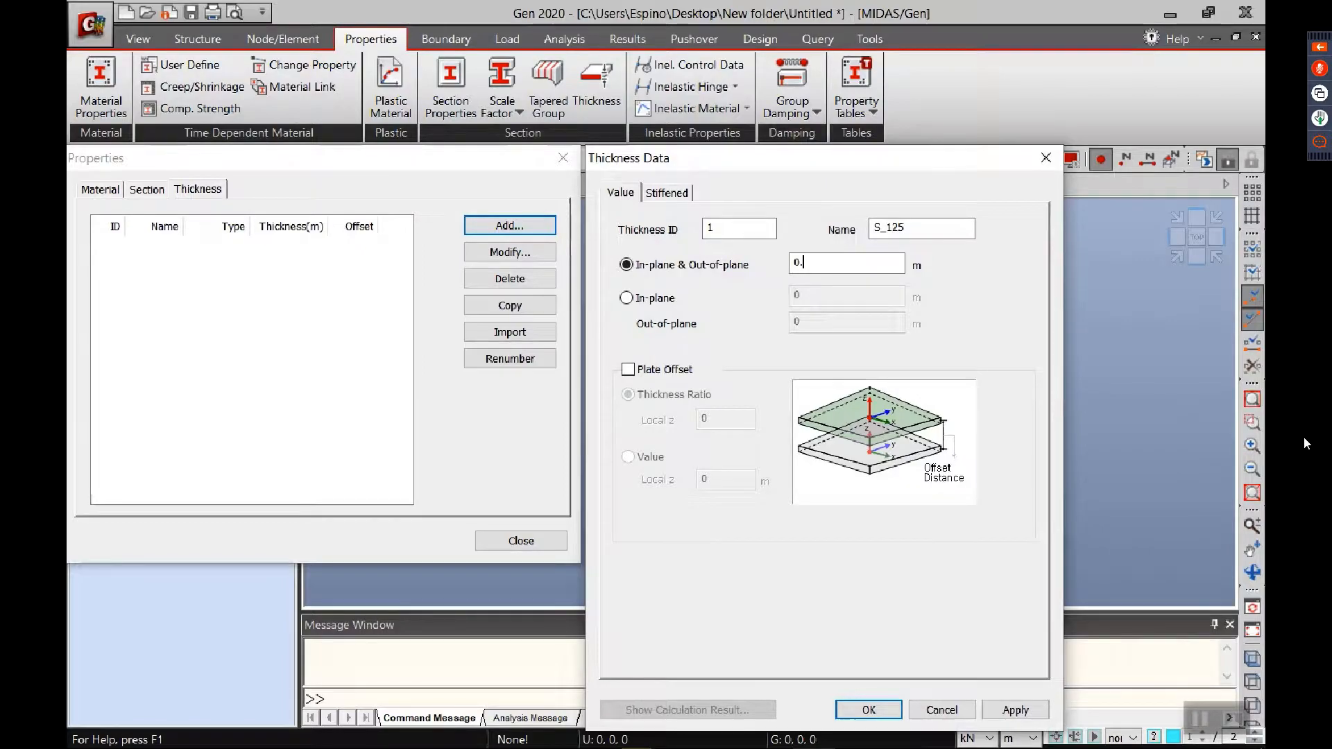
{"action": "type", "text": ".15"}
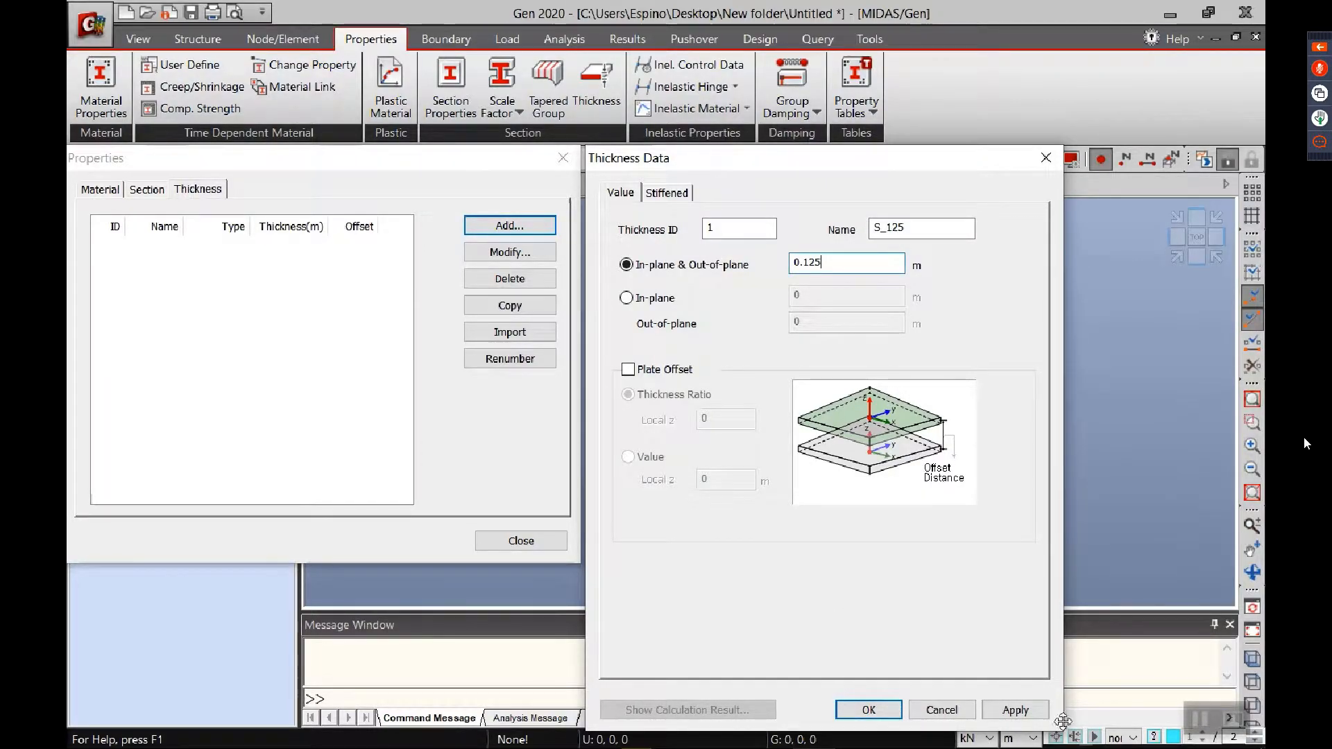
{"action": "left_click", "coordinate": [1015, 709]}
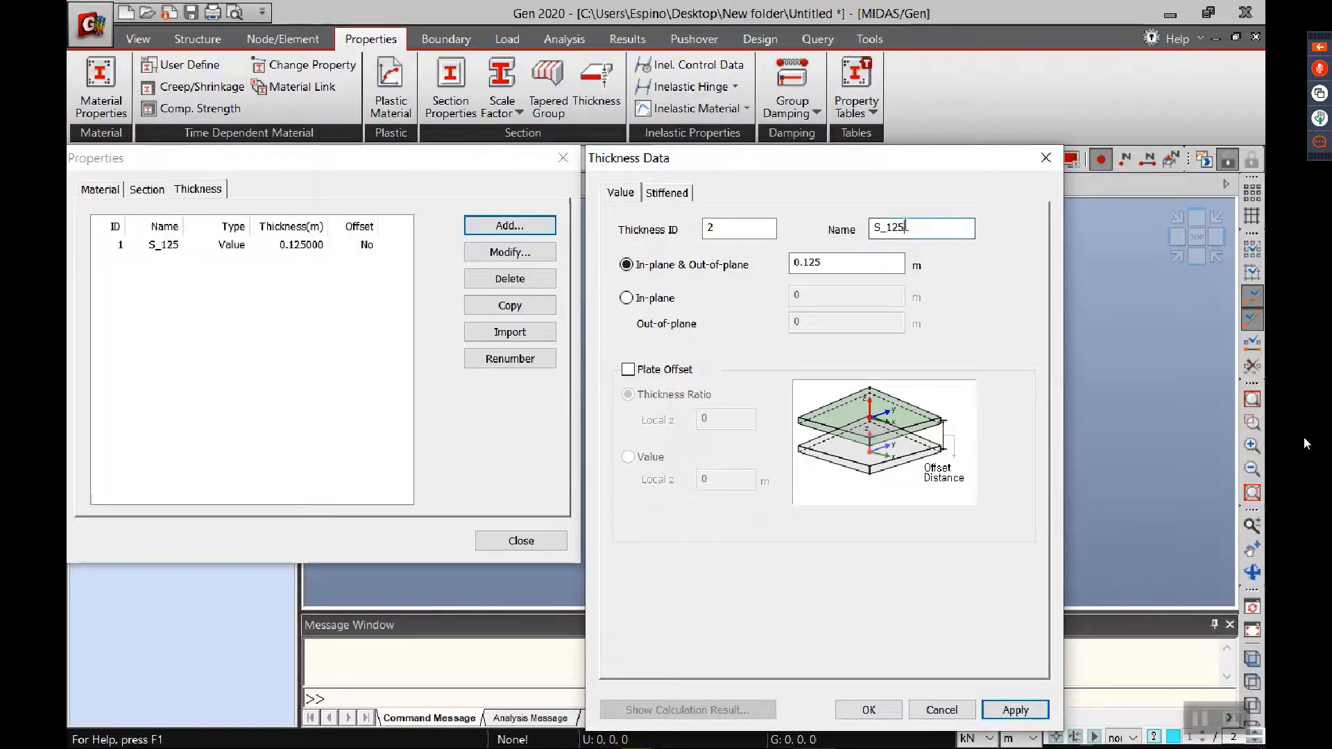
Step: Add a second thickness named W_250 with an in-plane and out-of-plane value of 0.25 m, and finish the property definitions
{"action": "double_click", "coordinate": [912, 228]}
{"action": "type", "text": "W"}
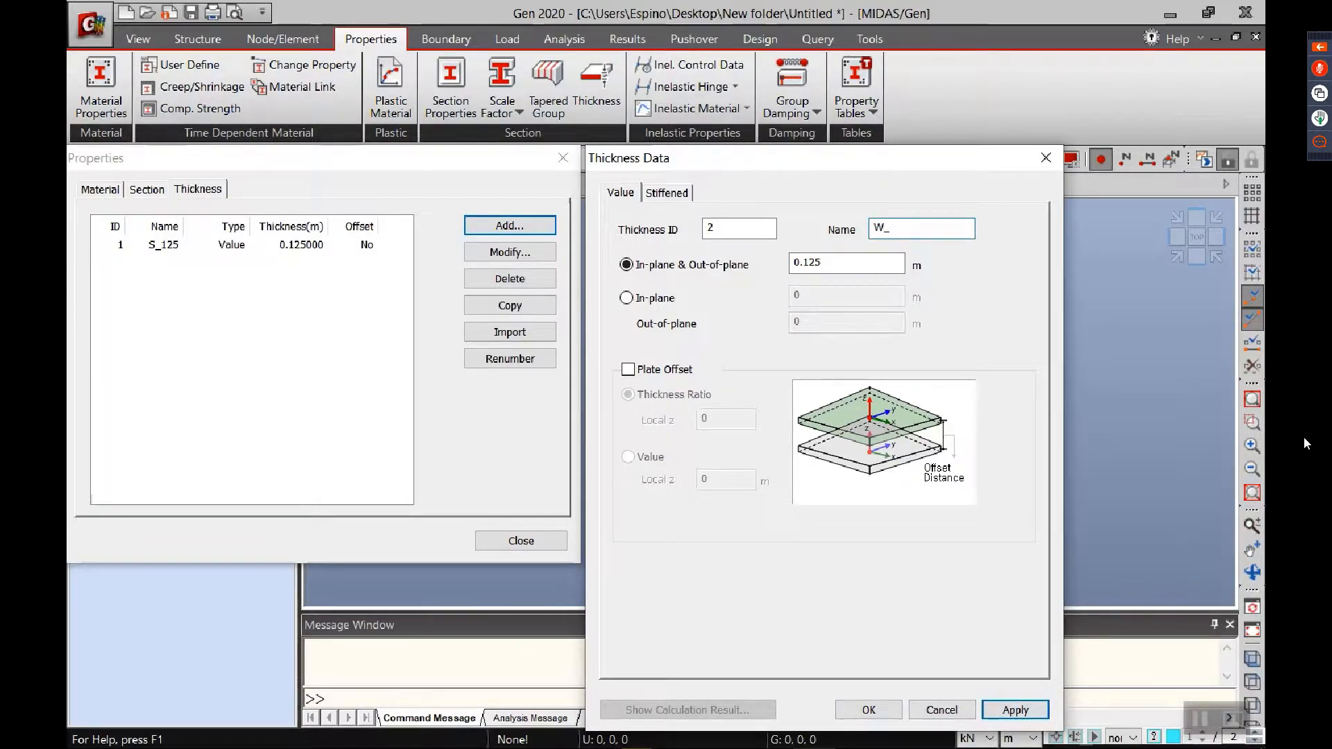
{"action": "type", "text": "_250"}
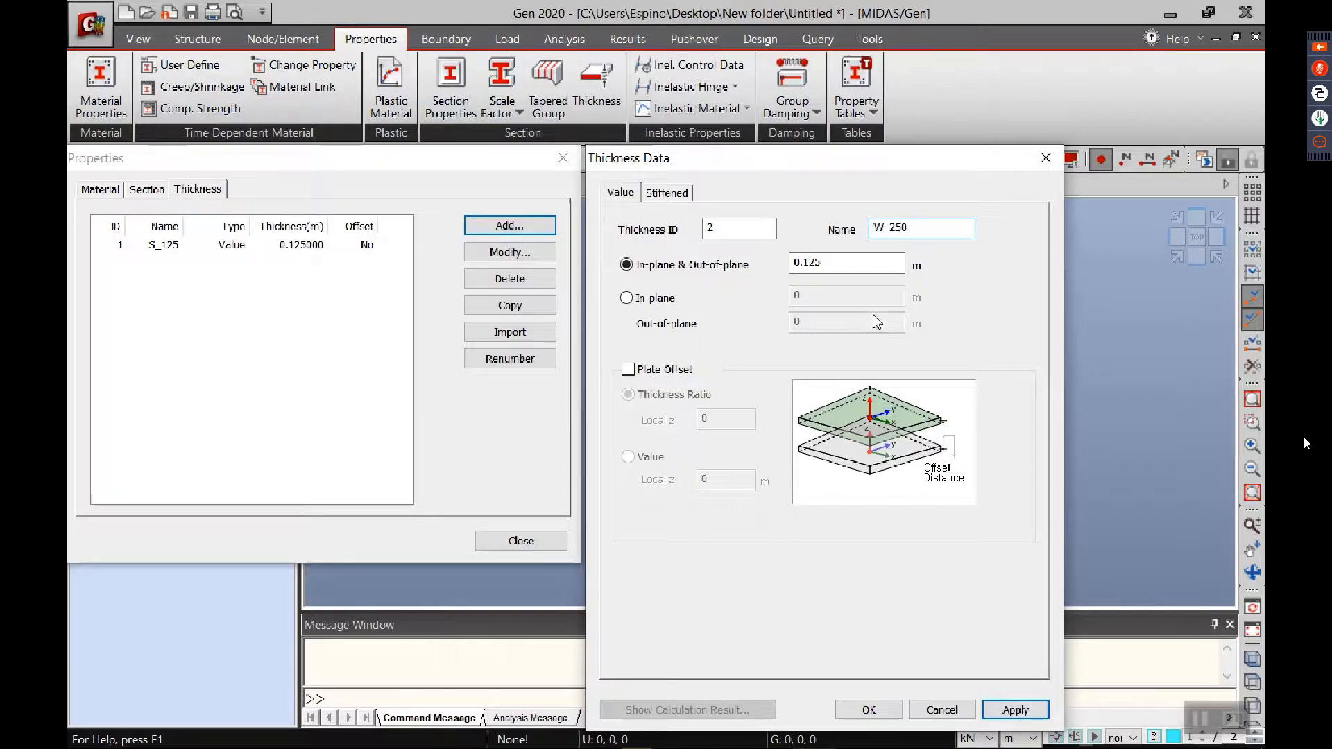
{"action": "double_click", "coordinate": [847, 263]}
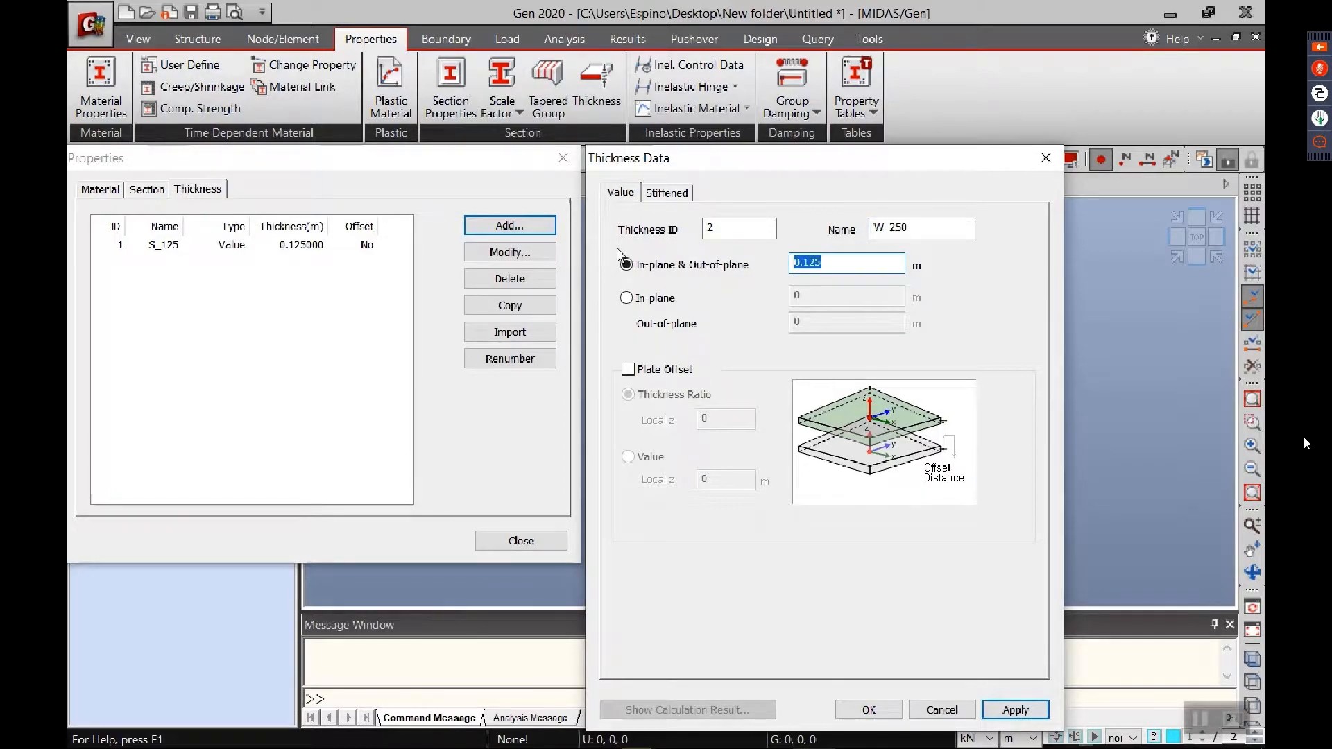
{"action": "type", "text": ".25"}
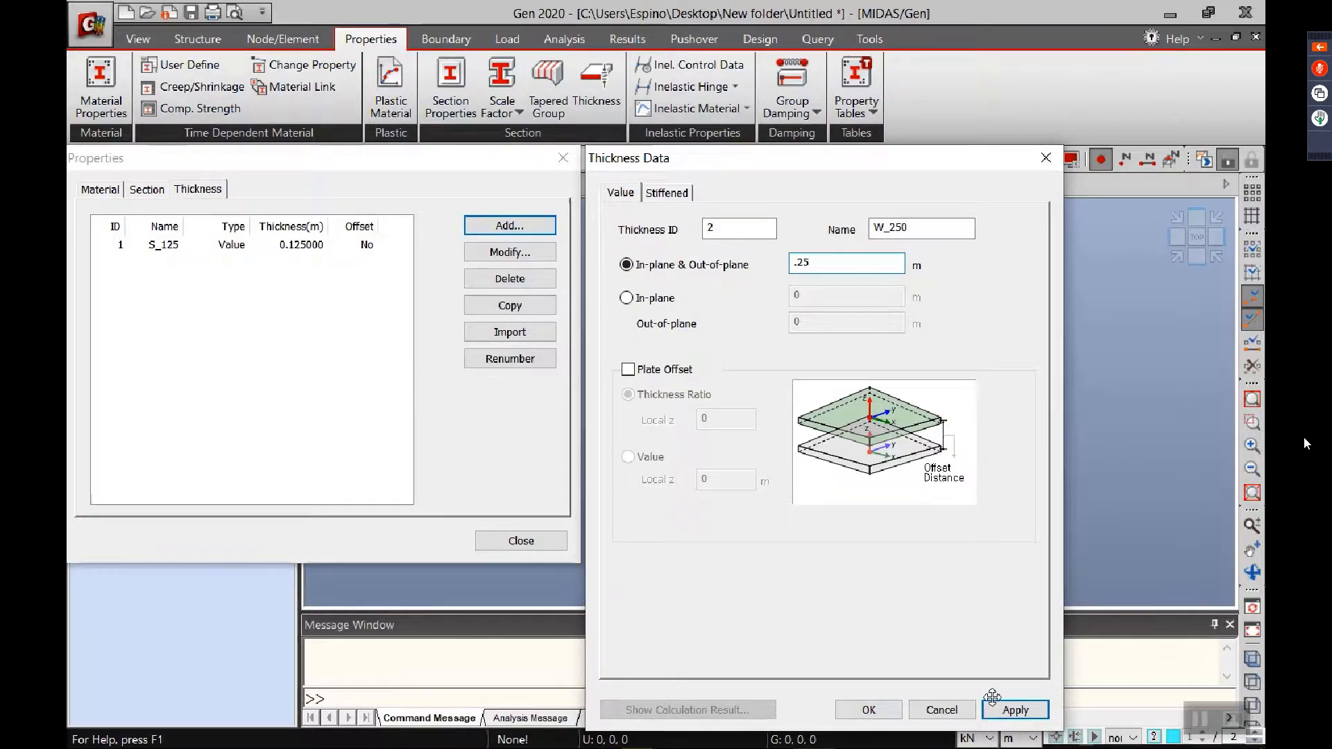
{"action": "left_click", "coordinate": [869, 709]}
{"action": "left_click", "coordinate": [521, 542]}
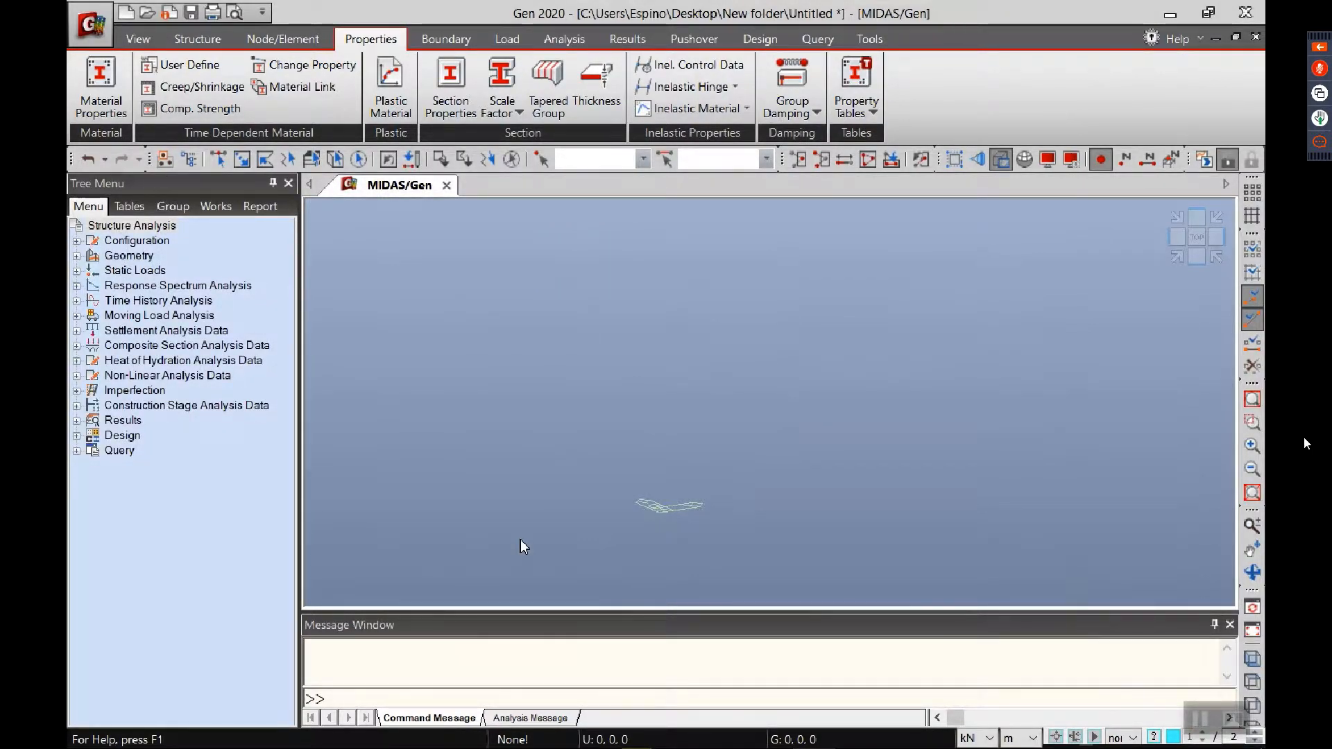
Step: Assign section stiffness scale factors of 0.7 for Iyy and Izz to the column sections C_500X700 and C_500X600
{"action": "left_click", "coordinate": [510, 82]}
{"action": "left_click_drag", "start_coordinate": [517, 132], "coordinate": [433, 221]}
{"action": "left_click", "coordinate": [389, 358]}
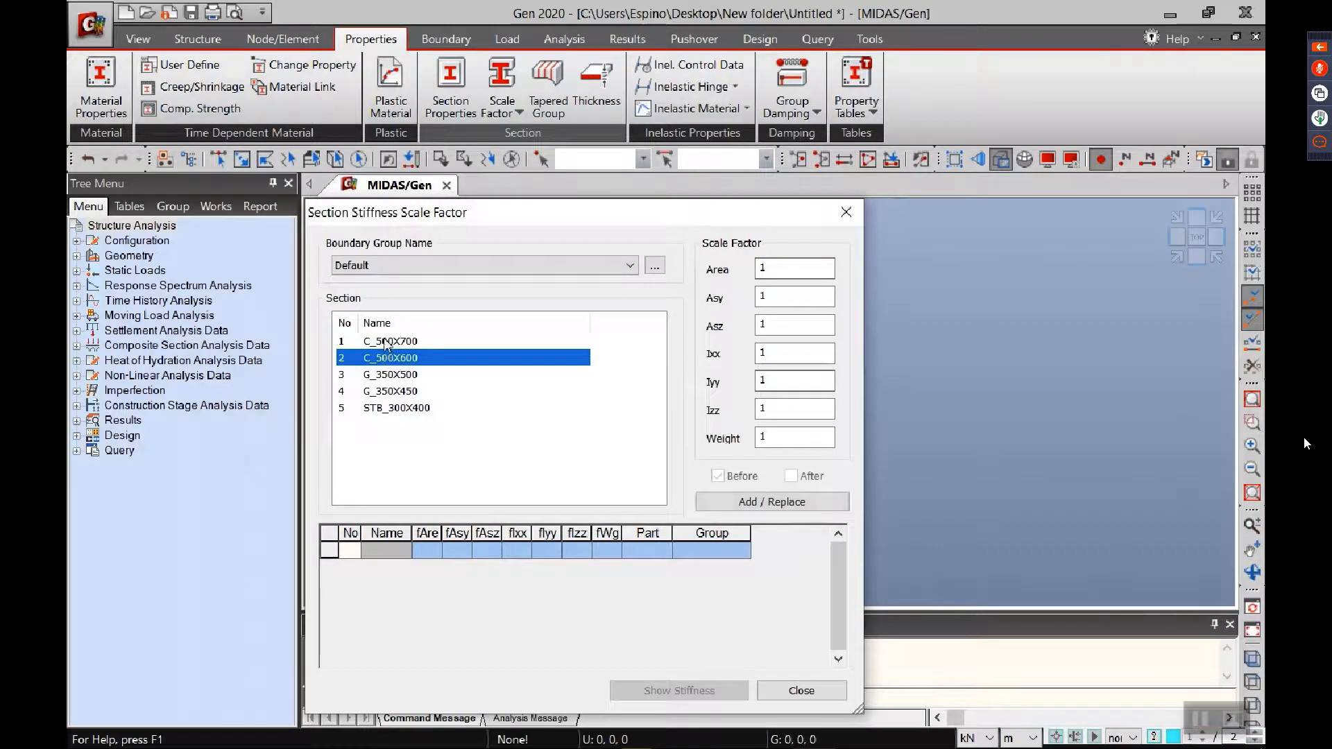
{"action": "left_click", "coordinate": [387, 341], "text": "ctrl"}
{"action": "double_click", "coordinate": [772, 382]}
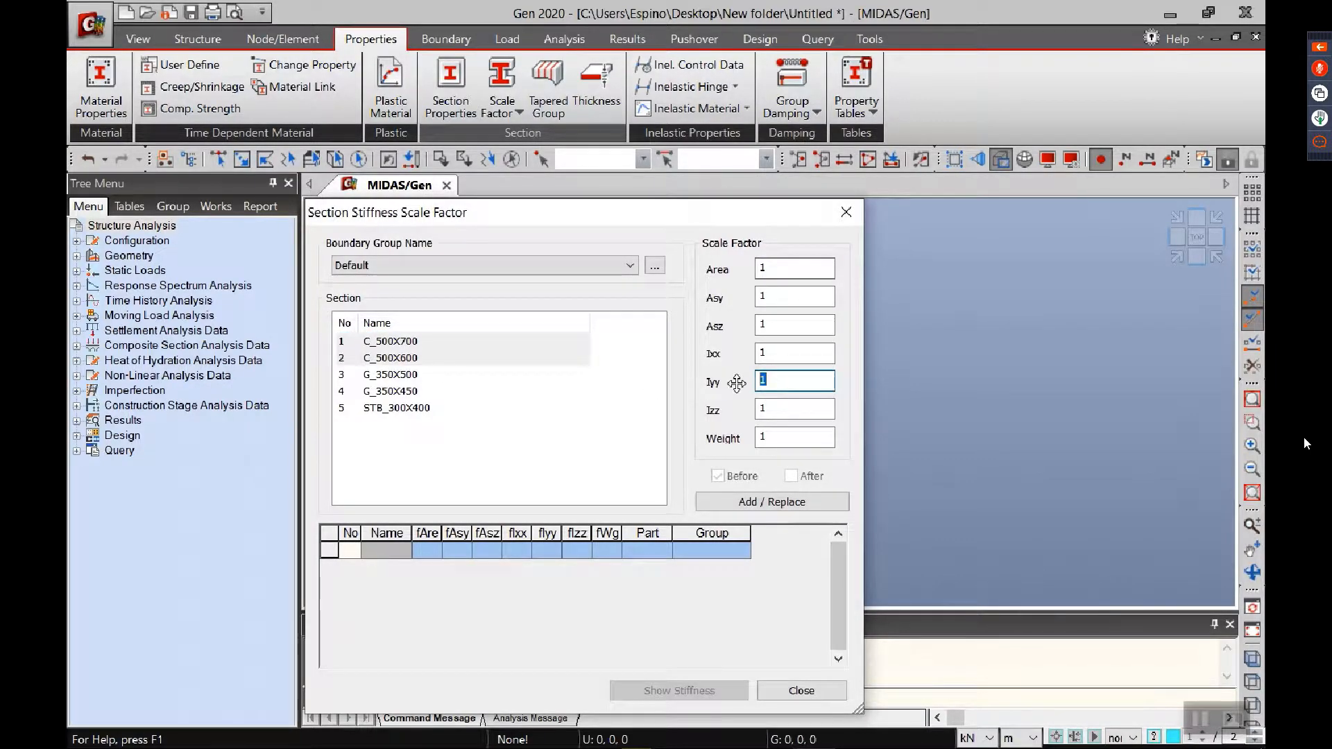
{"action": "type", "text": "0.7"}
{"action": "key", "text": "Tab"}
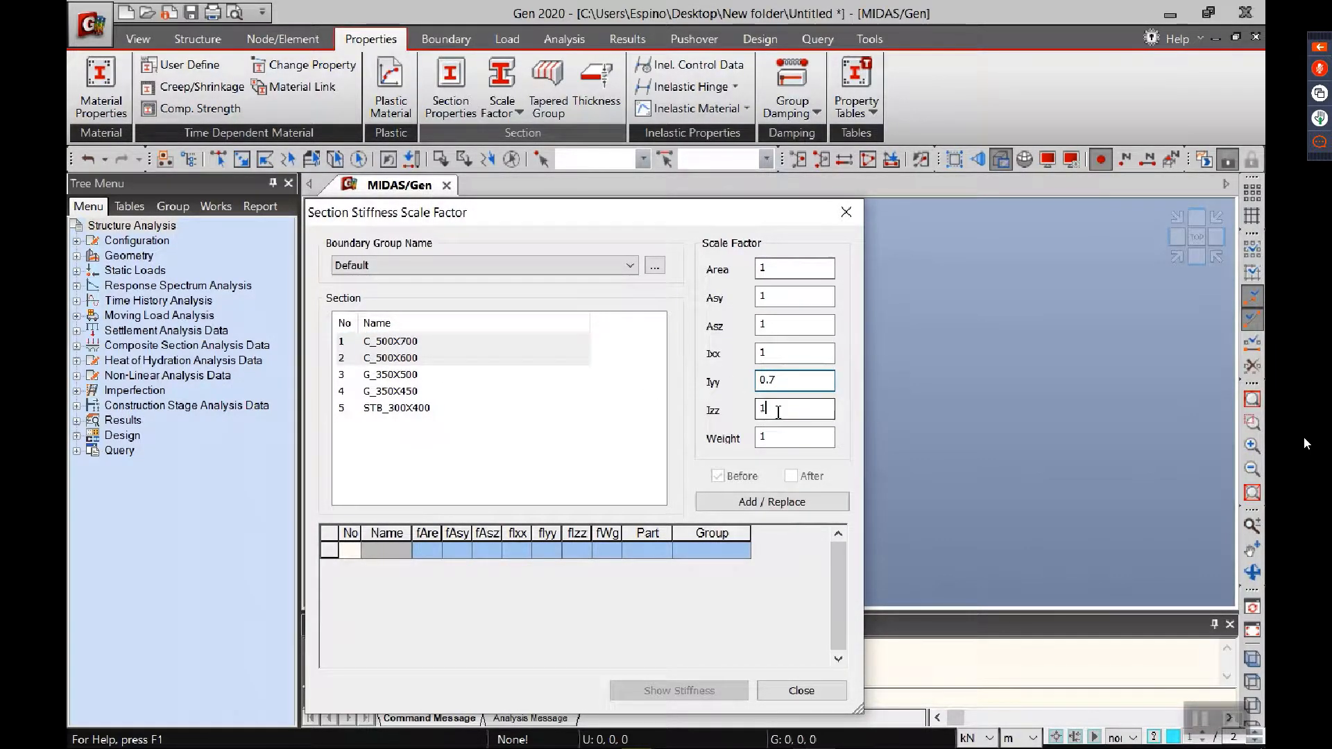
{"action": "type", "text": "0.7"}
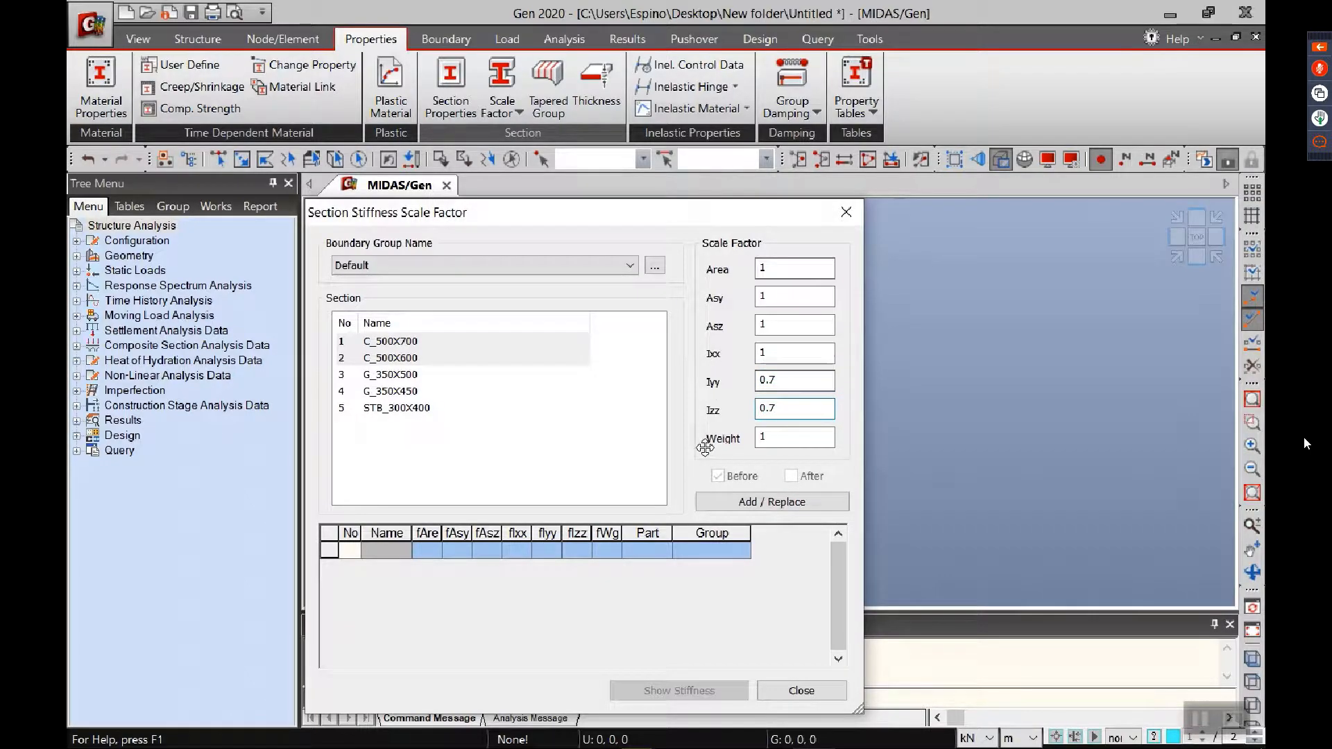
{"action": "left_click", "coordinate": [758, 501]}
Step: Assign stiffness scale factors of 0.35 for Iyy and Izz to sections G_350X500, G_350X450 and STB_300X400
{"action": "left_click_drag", "start_coordinate": [367, 374], "coordinate": [378, 406]}
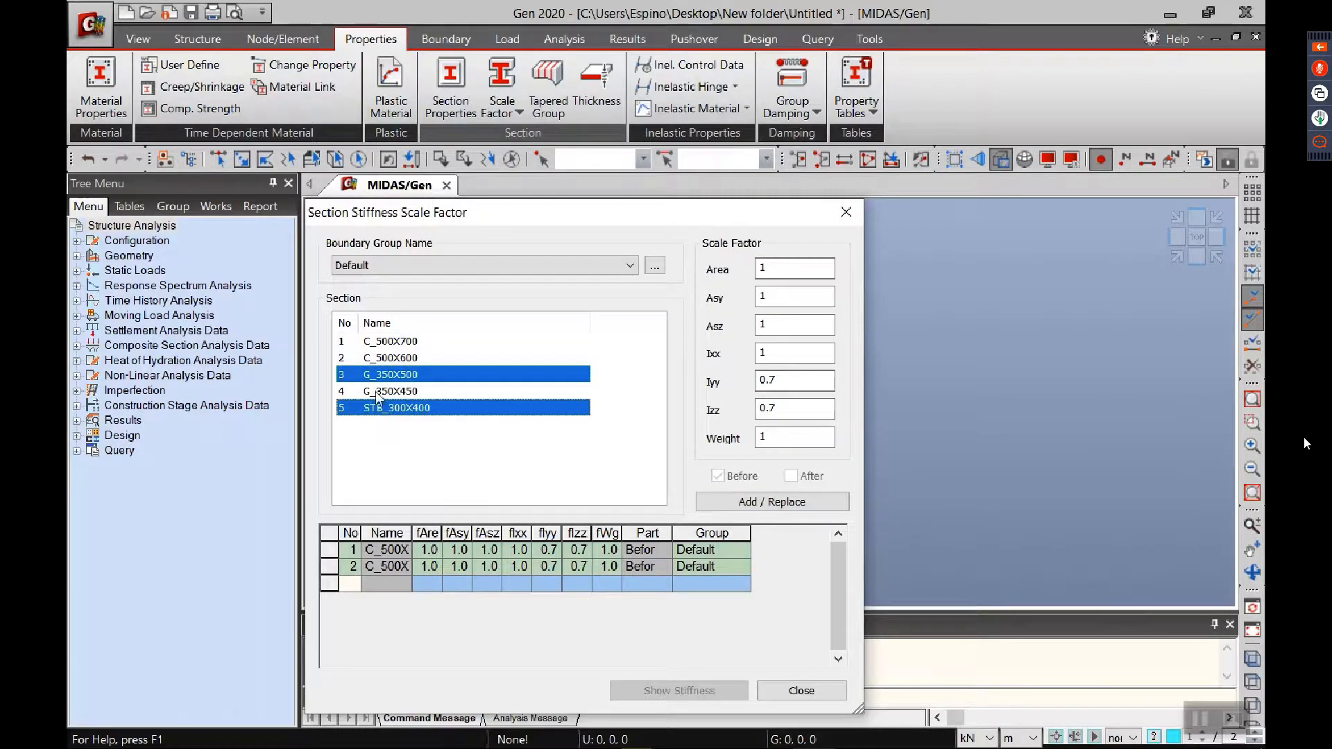
{"action": "left_click", "coordinate": [787, 379]}
{"action": "key", "text": "BackSpace"}
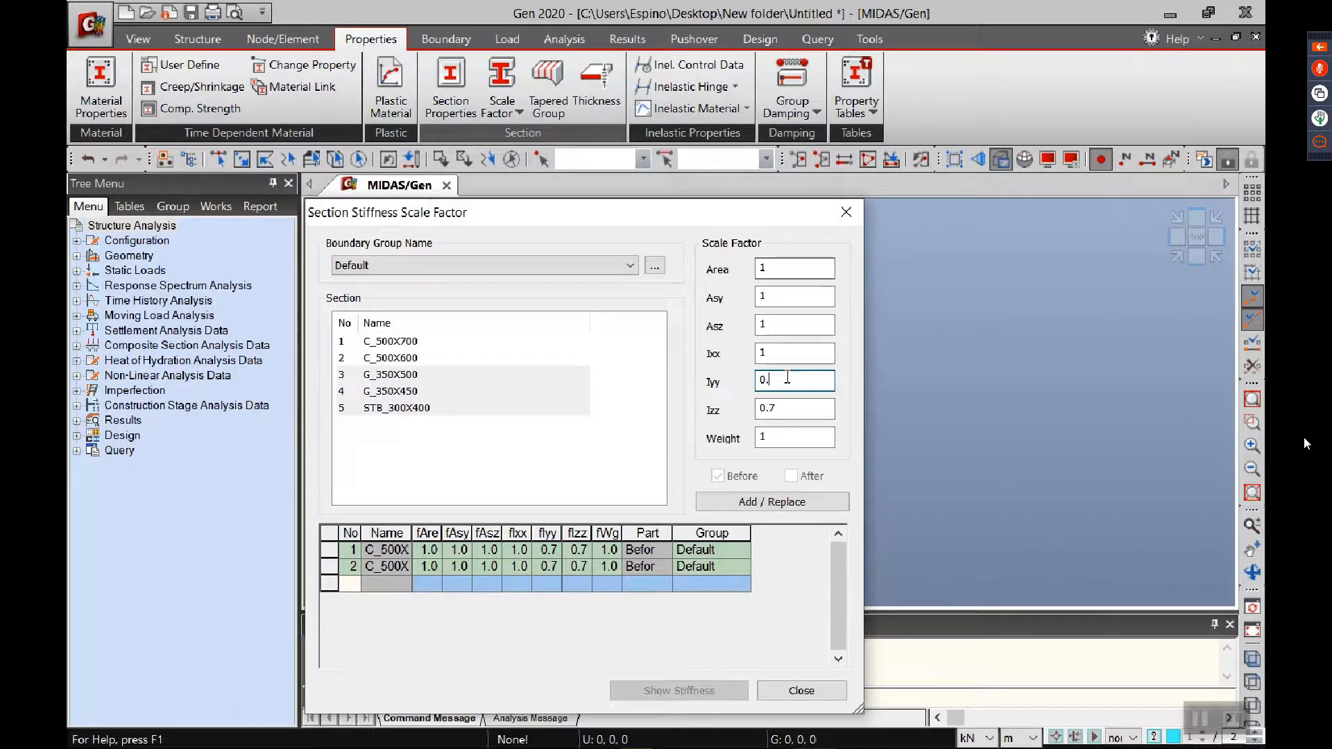
{"action": "key", "text": "Tab"}
{"action": "type", "text": "0.35"}
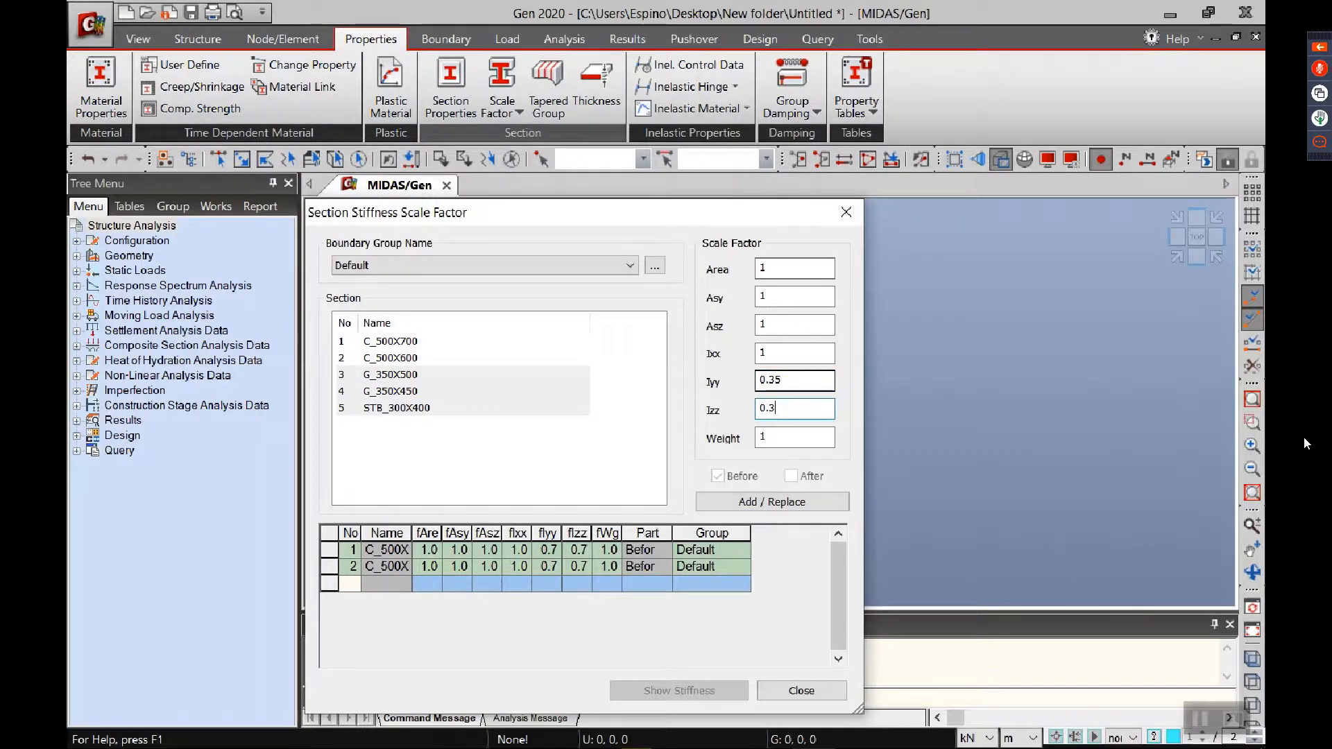
{"action": "left_click", "coordinate": [802, 503]}
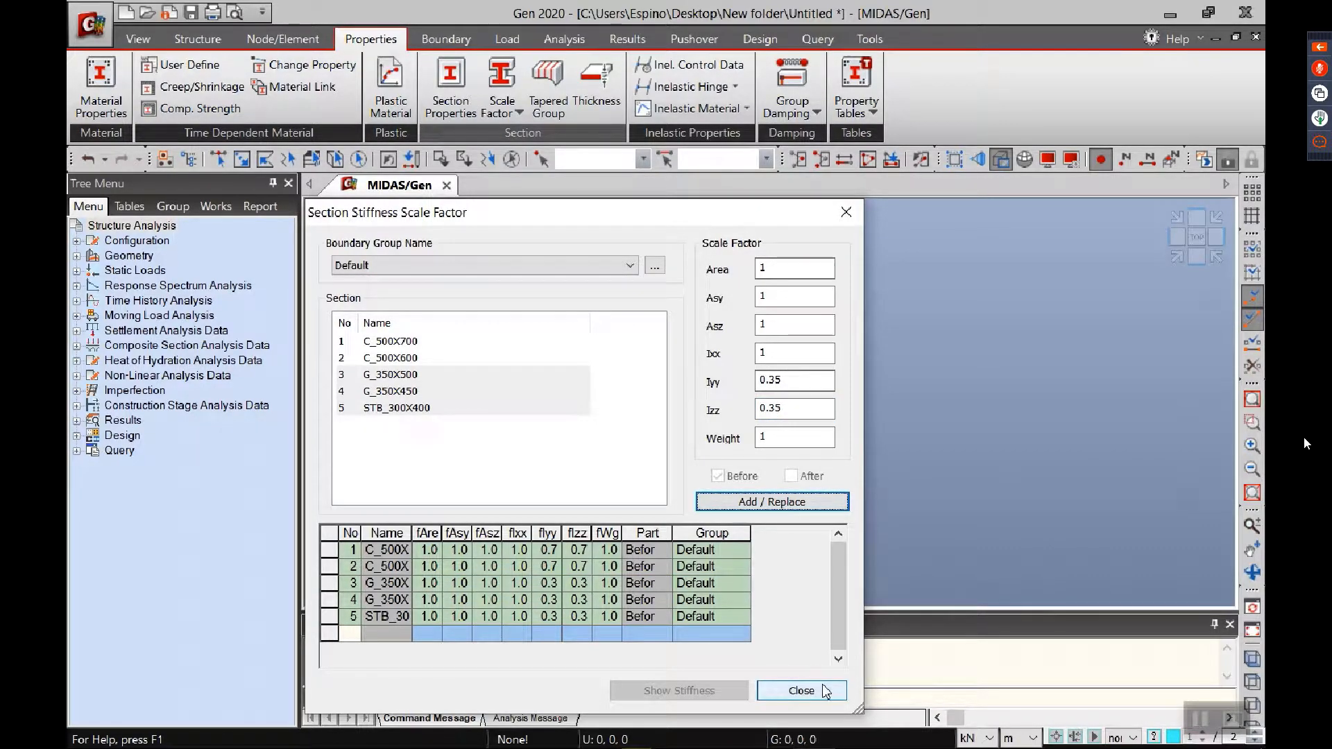
Step: Finish the section stiffness scale factors and set the model's length unit to mm
{"action": "left_click", "coordinate": [802, 691]}
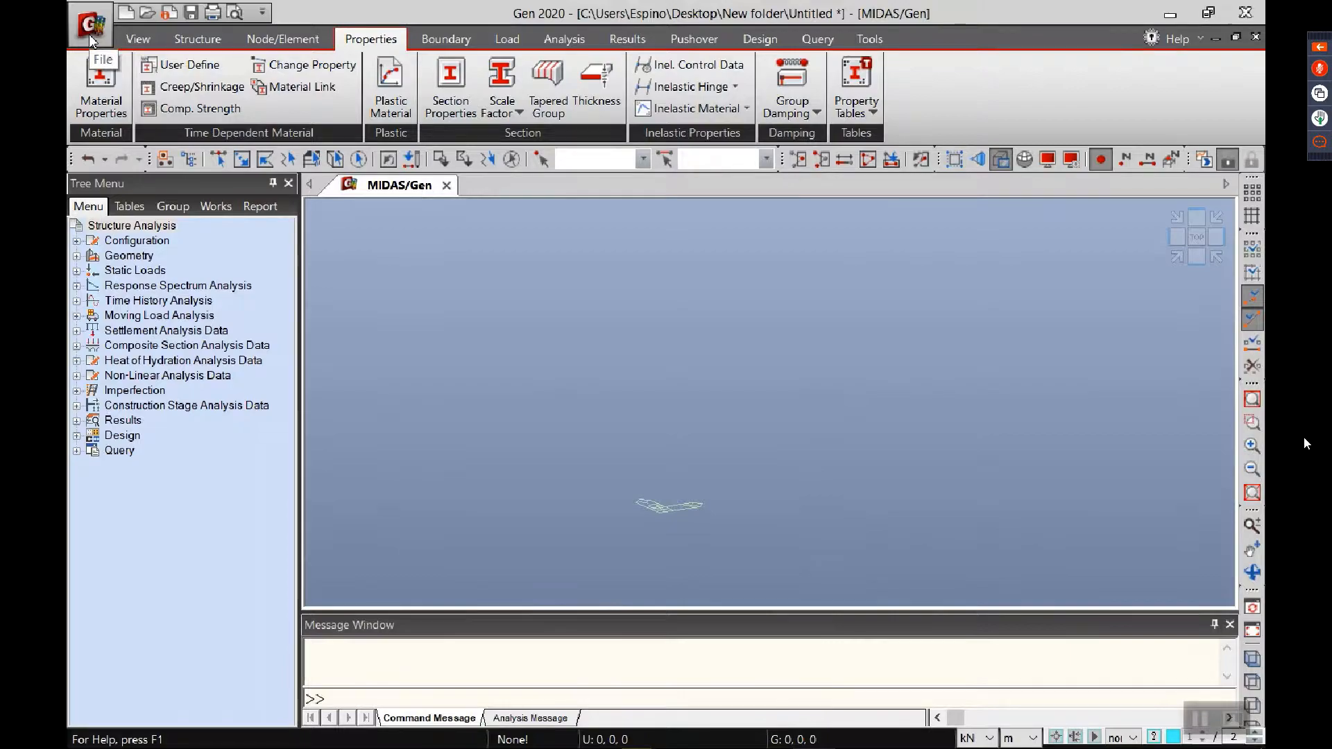
{"action": "left_click", "coordinate": [1033, 738]}
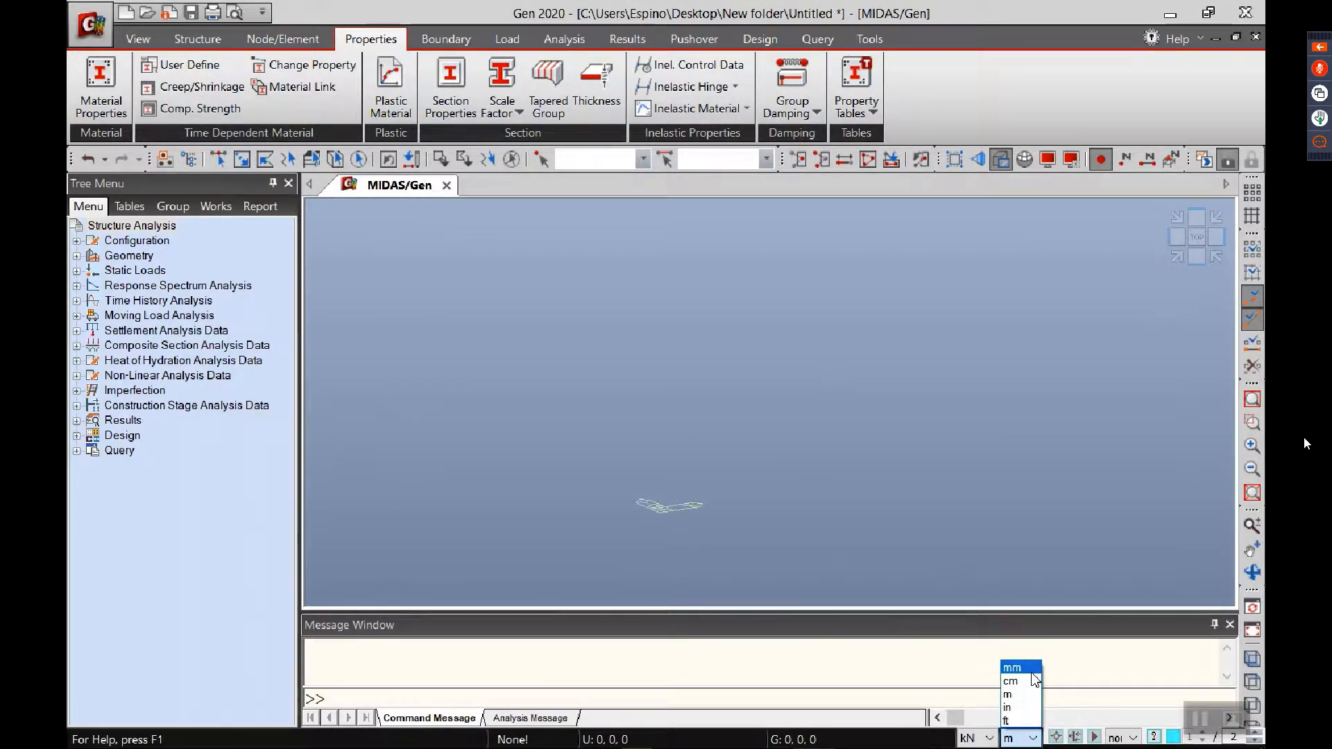
{"action": "left_click", "coordinate": [1020, 667]}
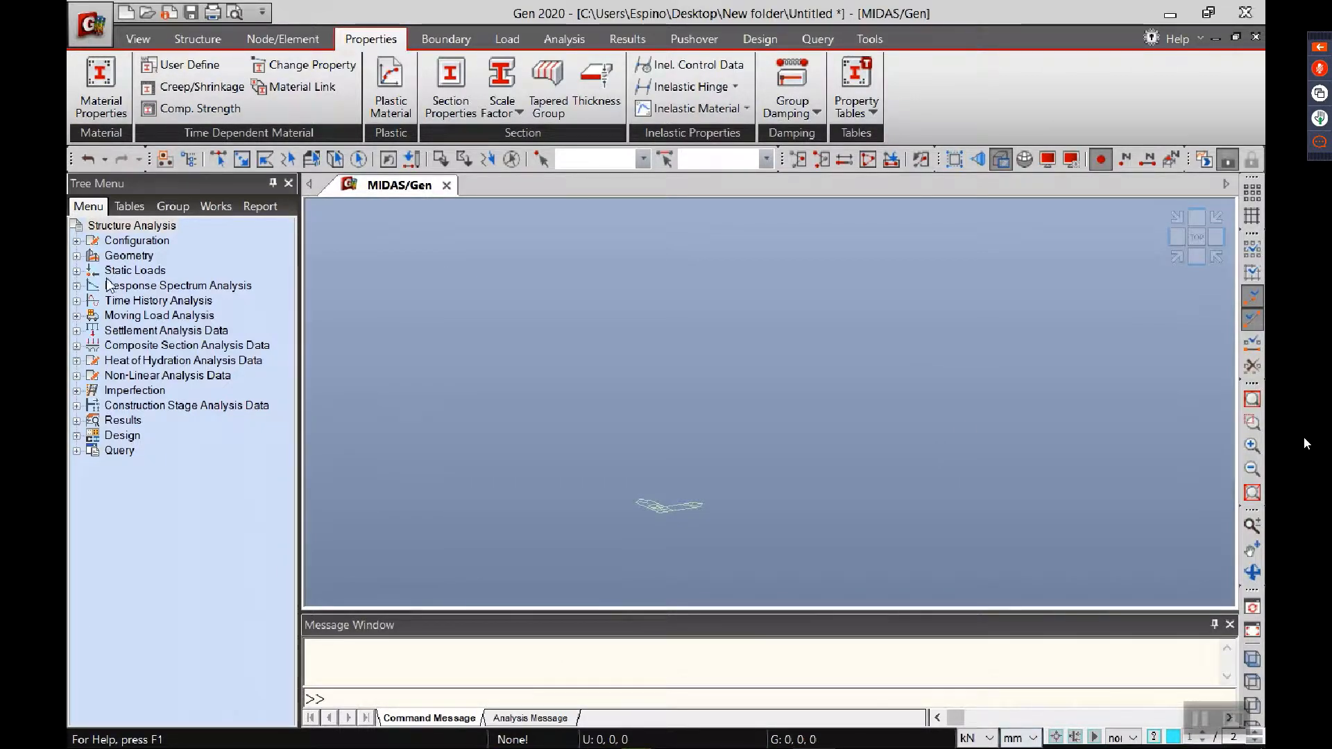
Step: Start an AutoCAD DXF import of STRUCTURAL PLAN.dxf and select its MIDAS LAYER as the layer to import
{"action": "left_click", "coordinate": [96, 28]}
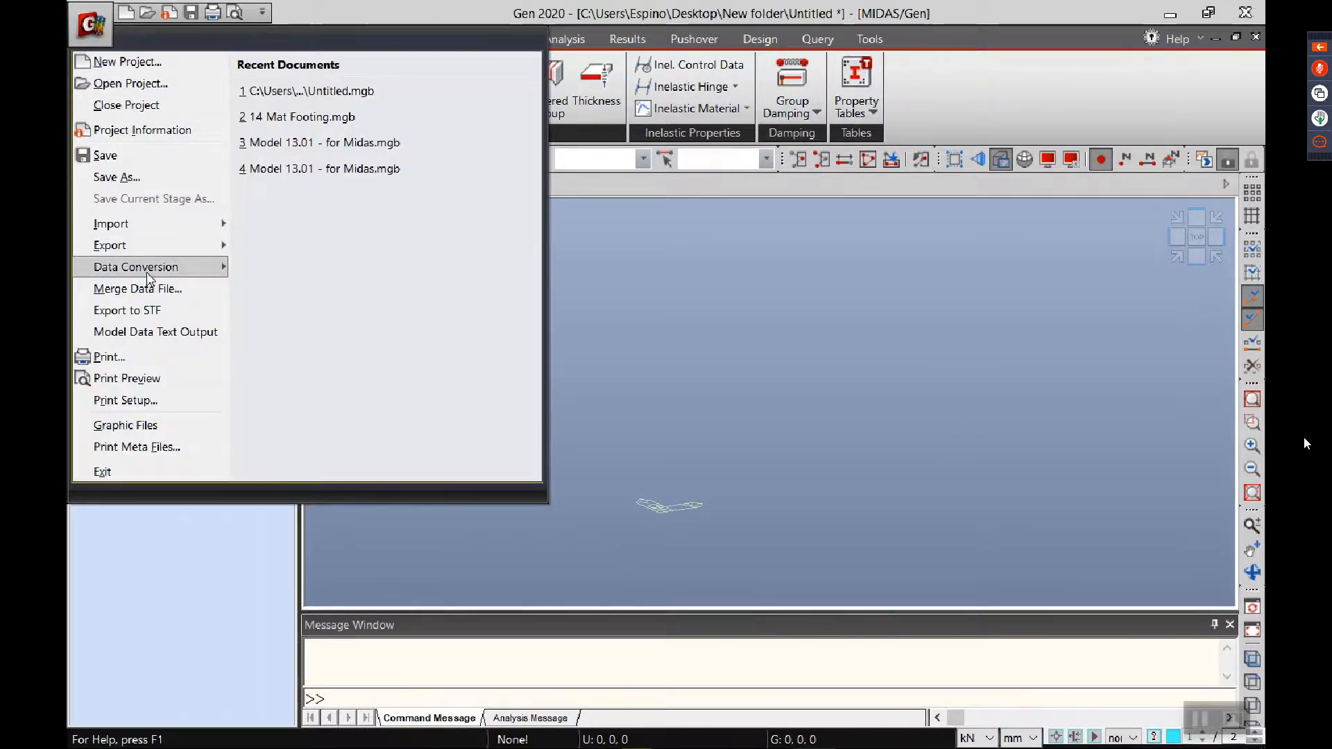
{"action": "mouse_move", "coordinate": [124, 226]}
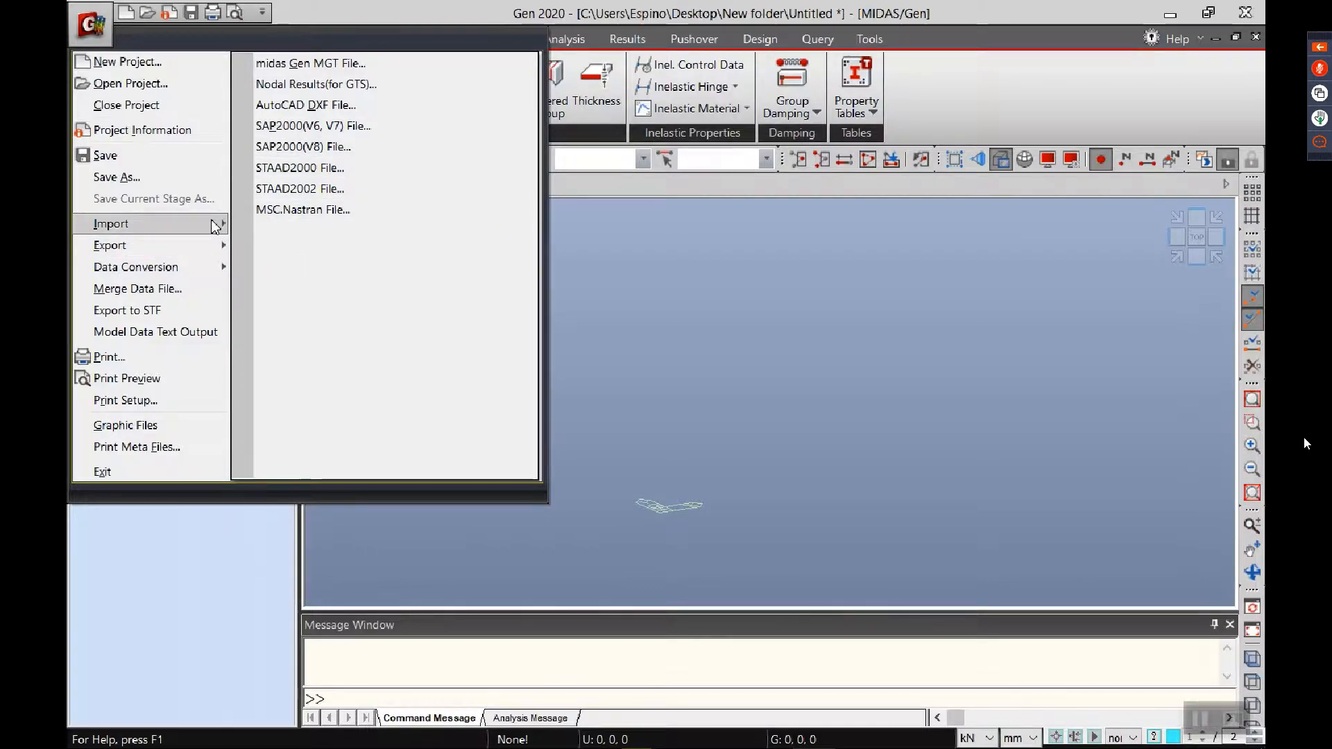
{"action": "left_click", "coordinate": [312, 104]}
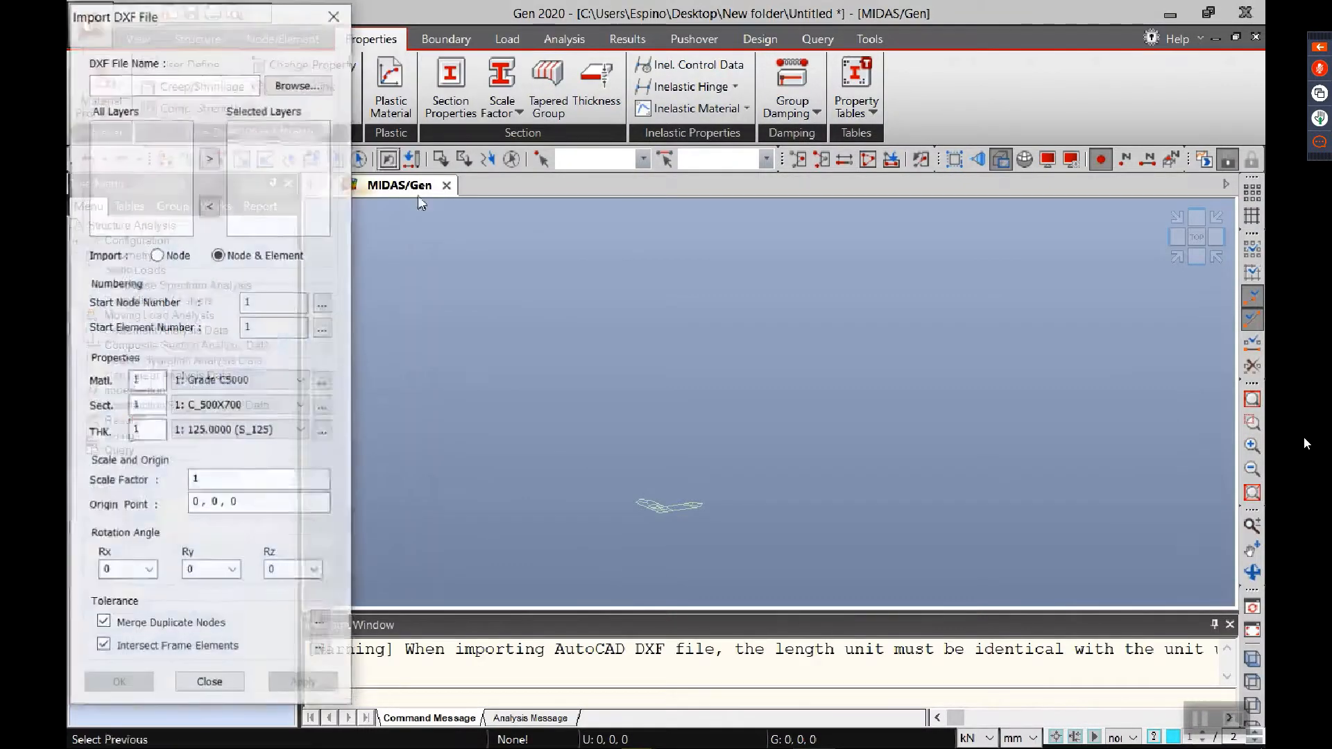
{"action": "left_click", "coordinate": [297, 85]}
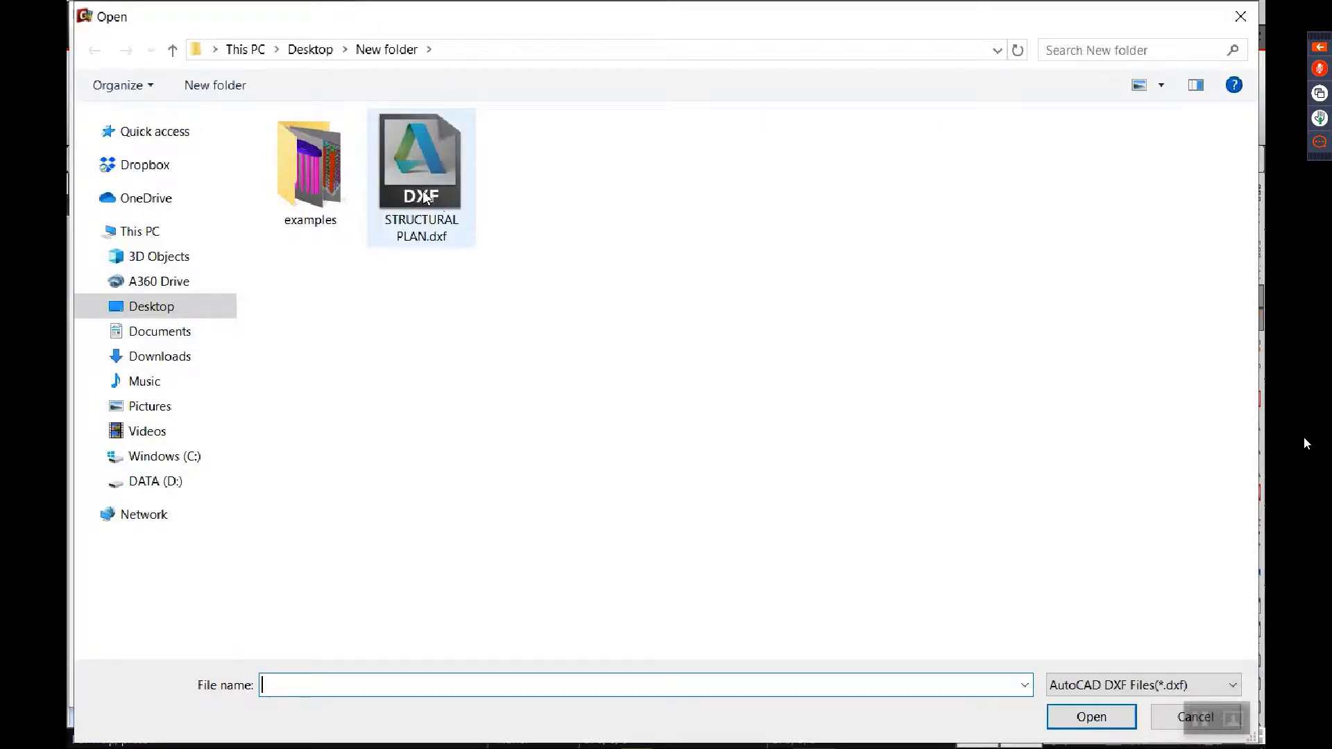
{"action": "left_click", "coordinate": [425, 198]}
{"action": "left_click", "coordinate": [1092, 716]}
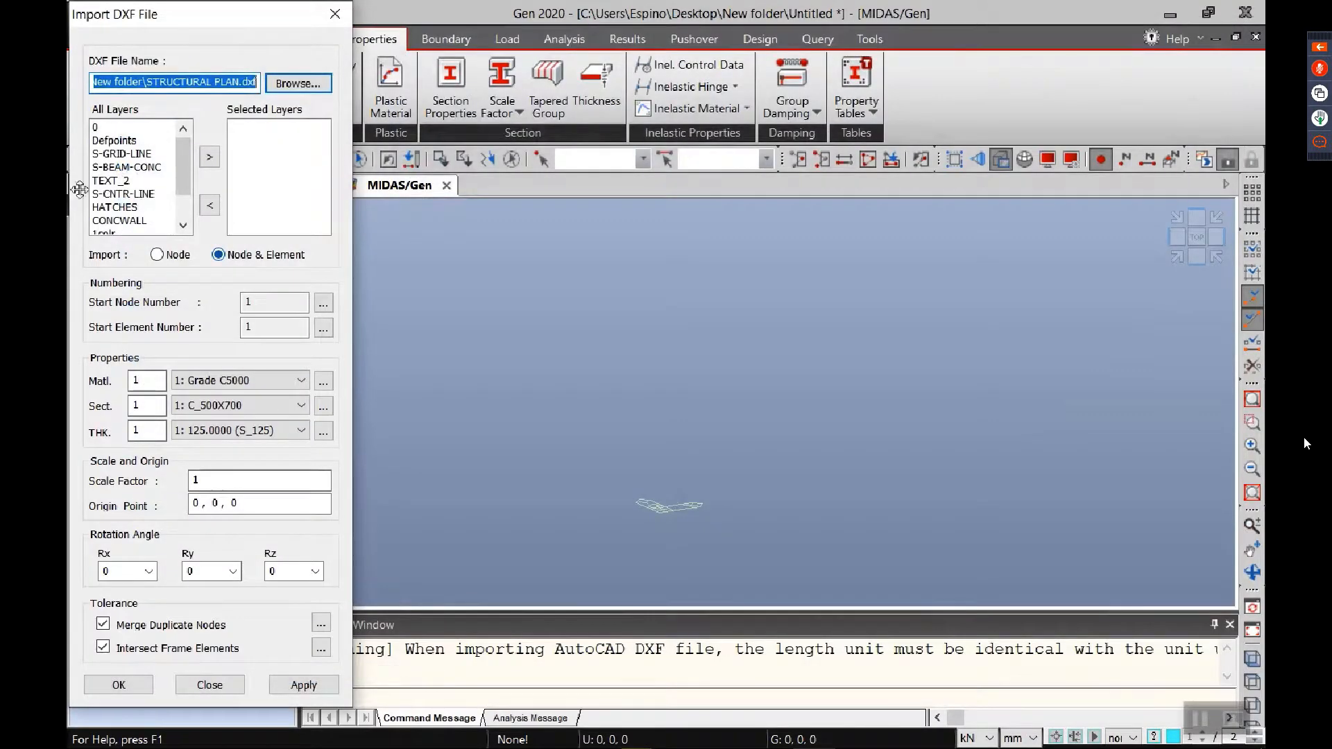
{"action": "scroll", "coordinate": [132, 181], "scroll_direction": "down", "scroll_amount": 1}
{"action": "left_click", "coordinate": [125, 220]}
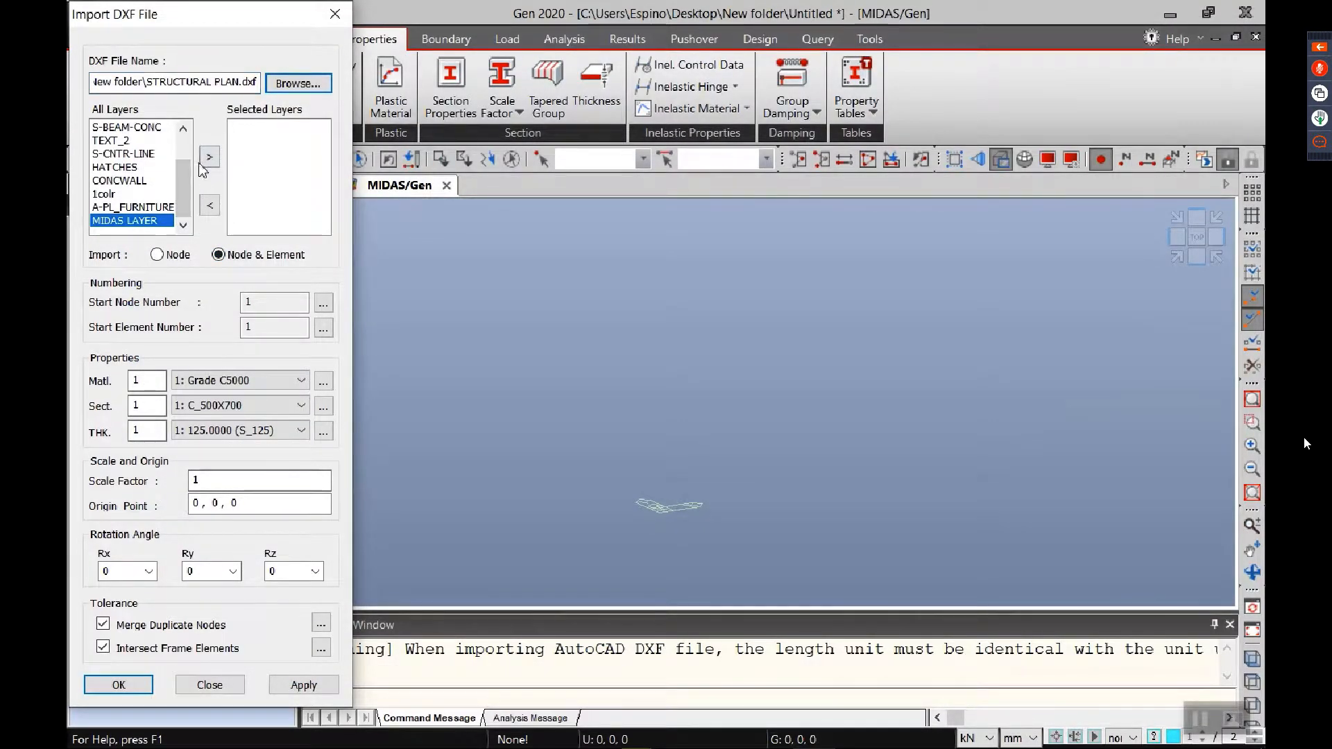
{"action": "left_click", "coordinate": [208, 157]}
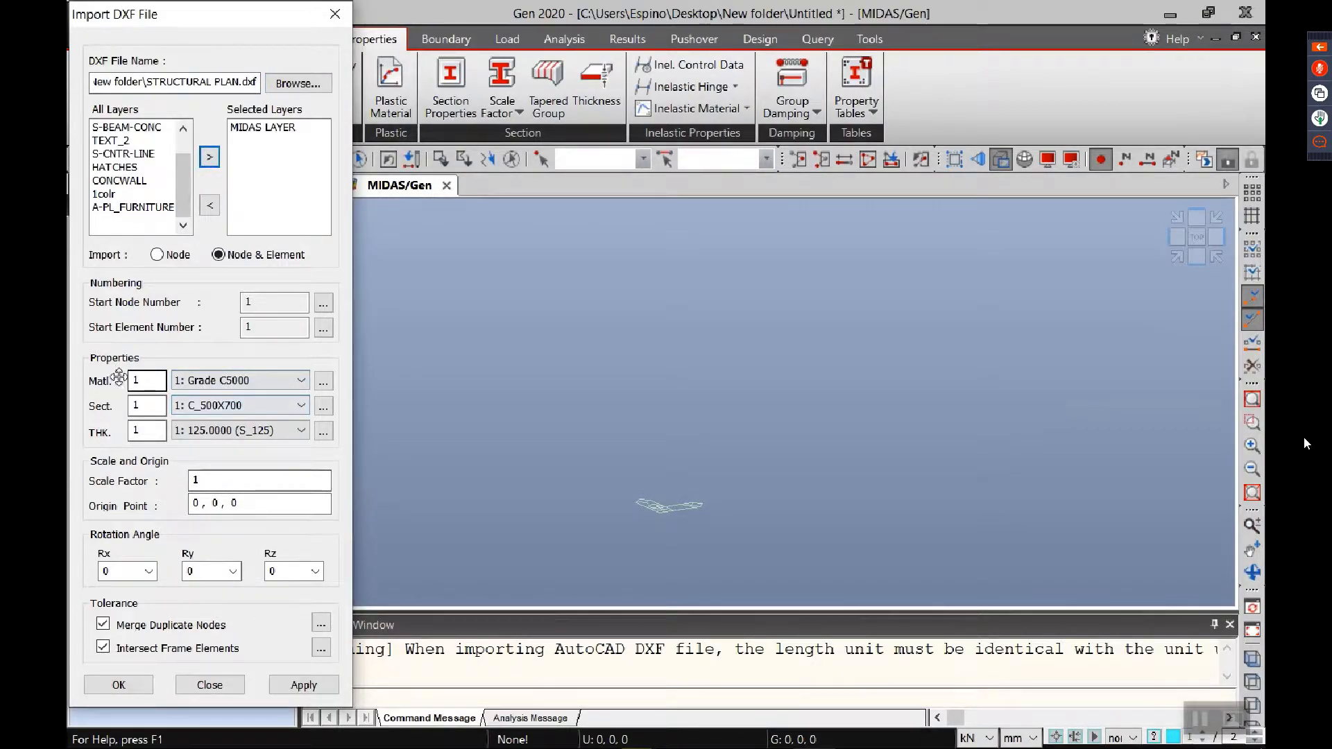
Step: Import the layer's nodes and elements with section G_350X500 and origin point 0, 0, 3200
{"action": "left_click", "coordinate": [242, 413]}
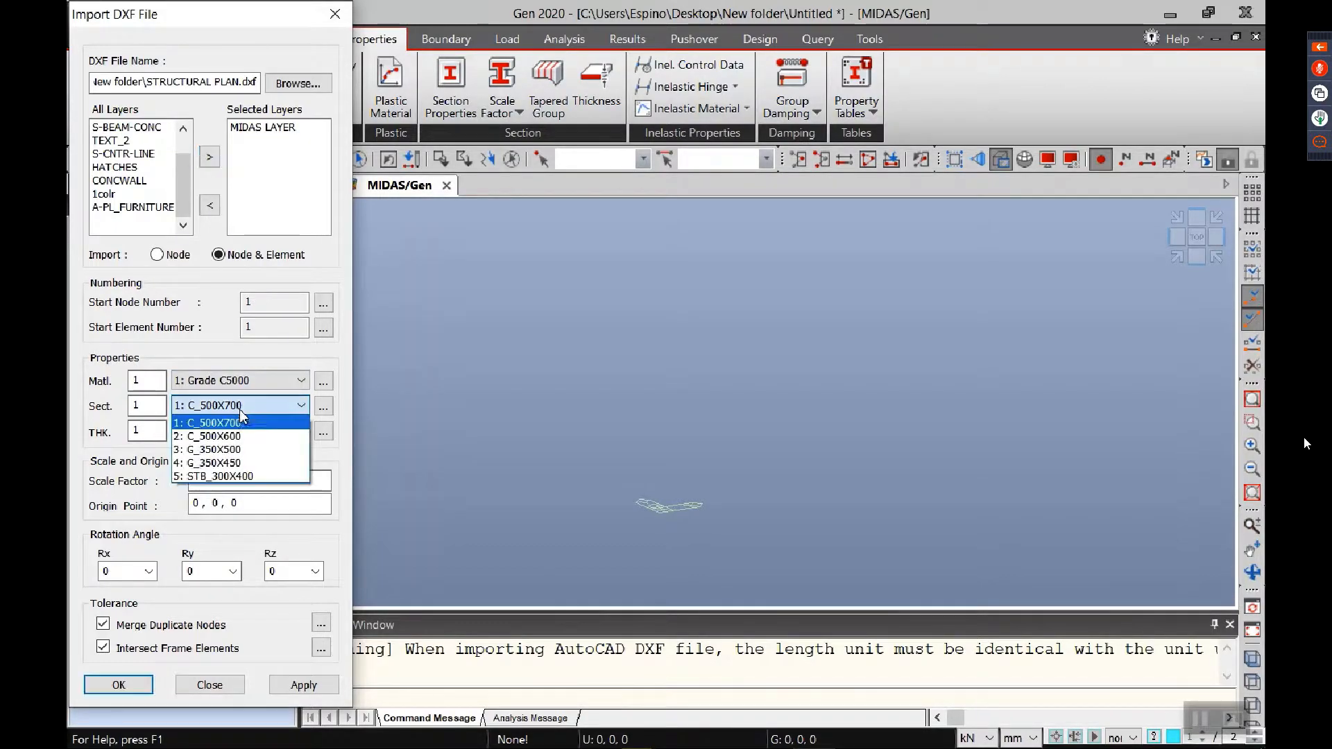
{"action": "left_click", "coordinate": [244, 451]}
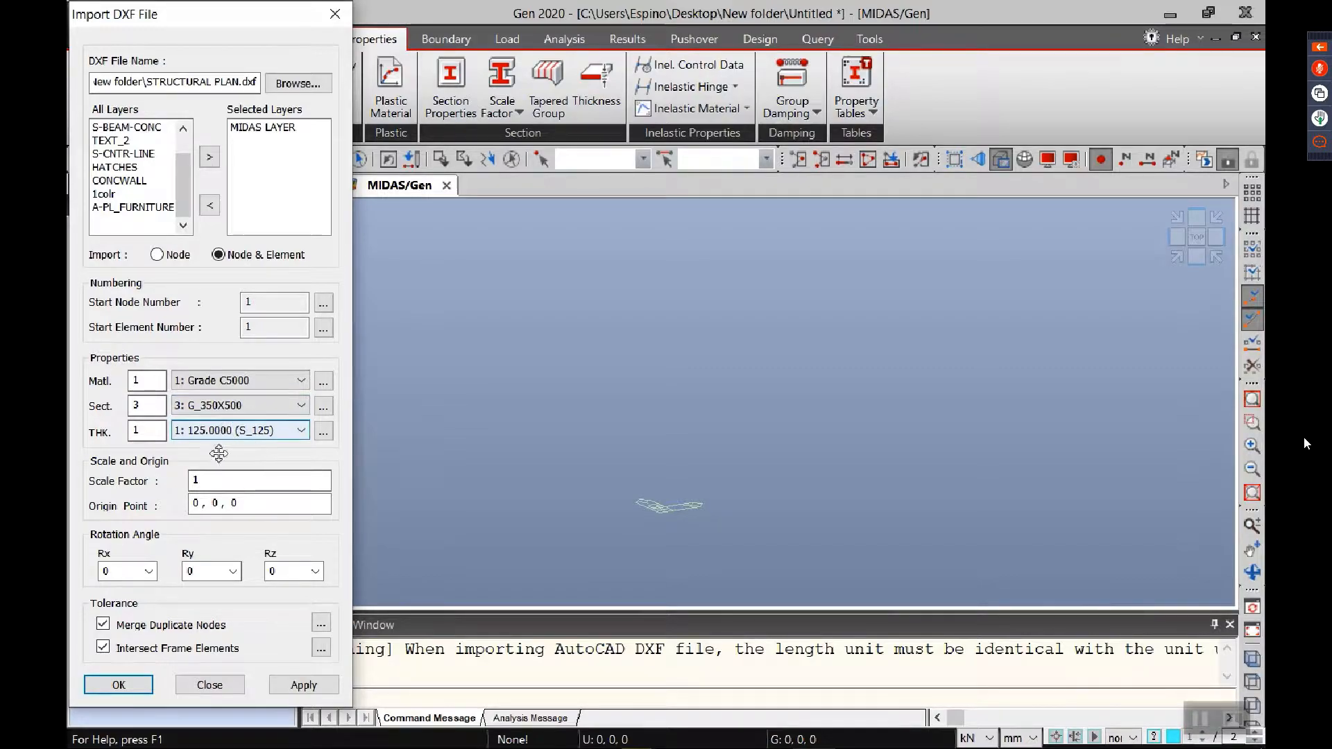
{"action": "triple_click", "coordinate": [258, 502]}
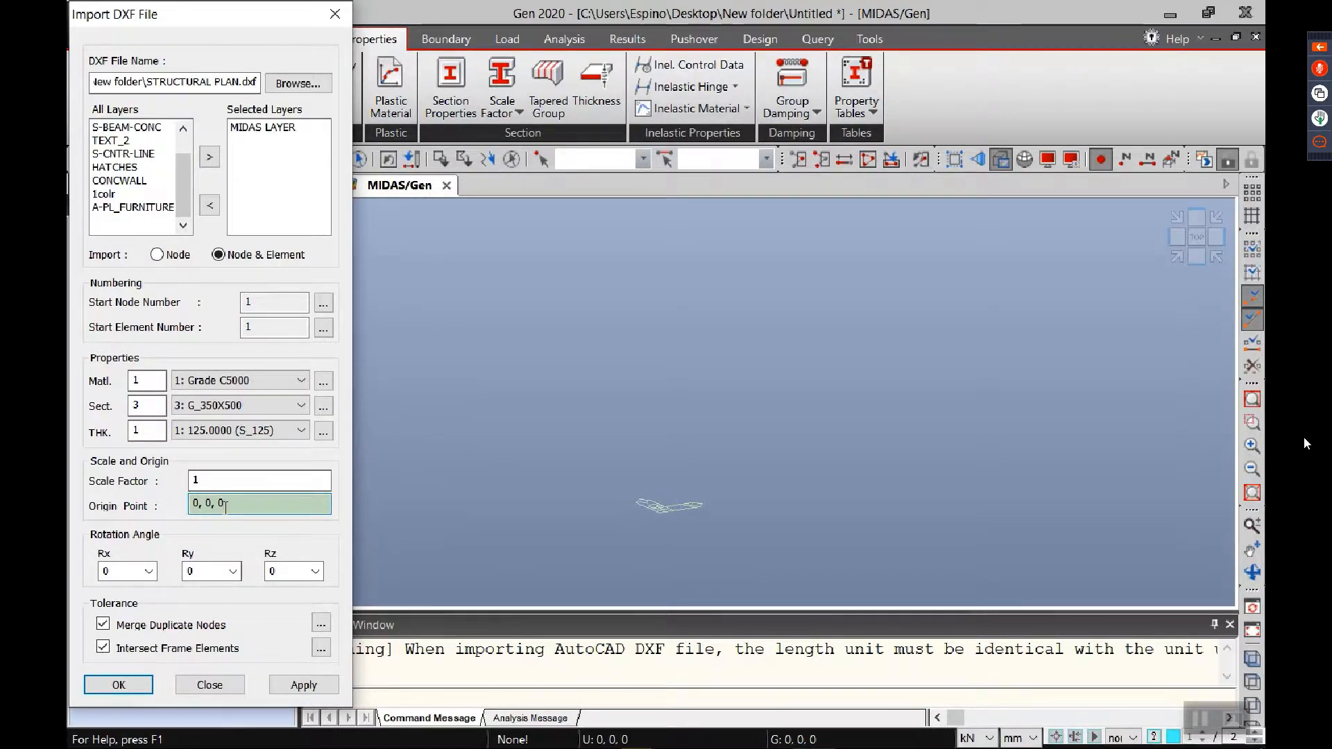
{"action": "key", "text": "BackSpace"}
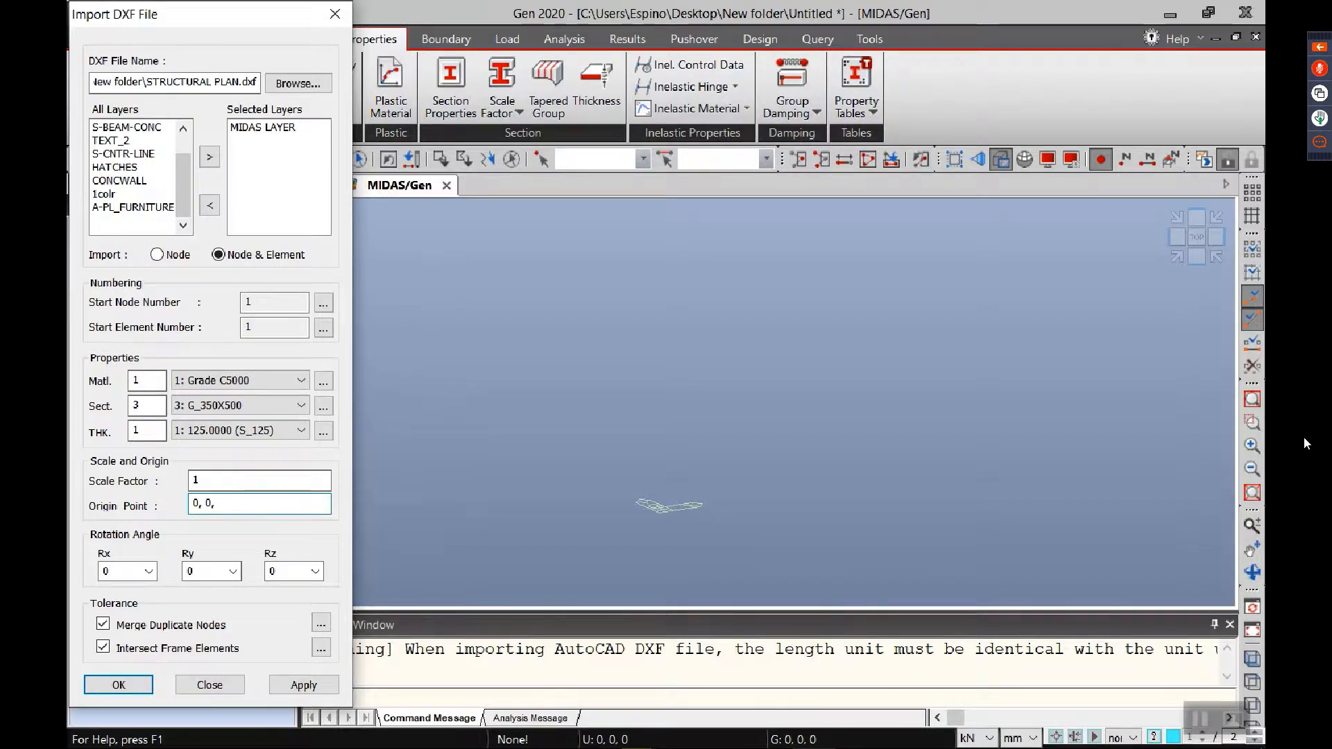
{"action": "type", "text": "00"}
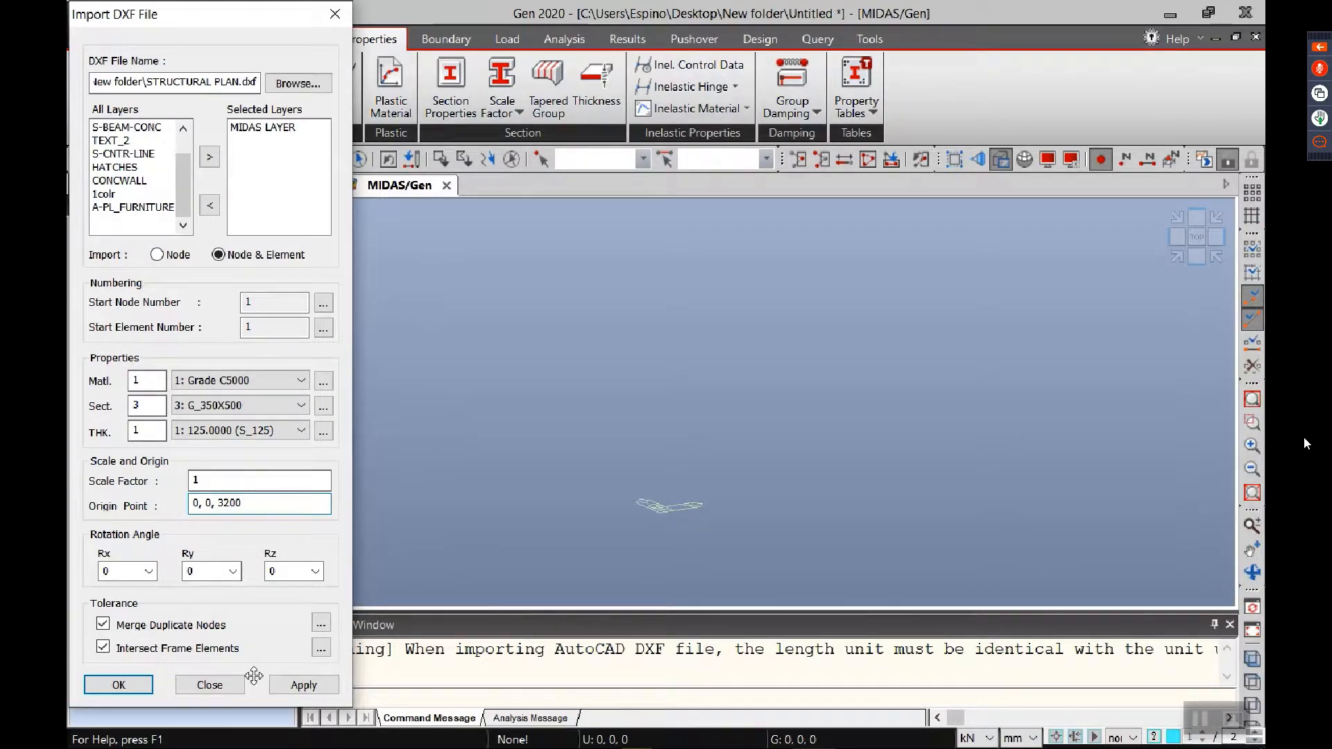
{"action": "left_click", "coordinate": [119, 685]}
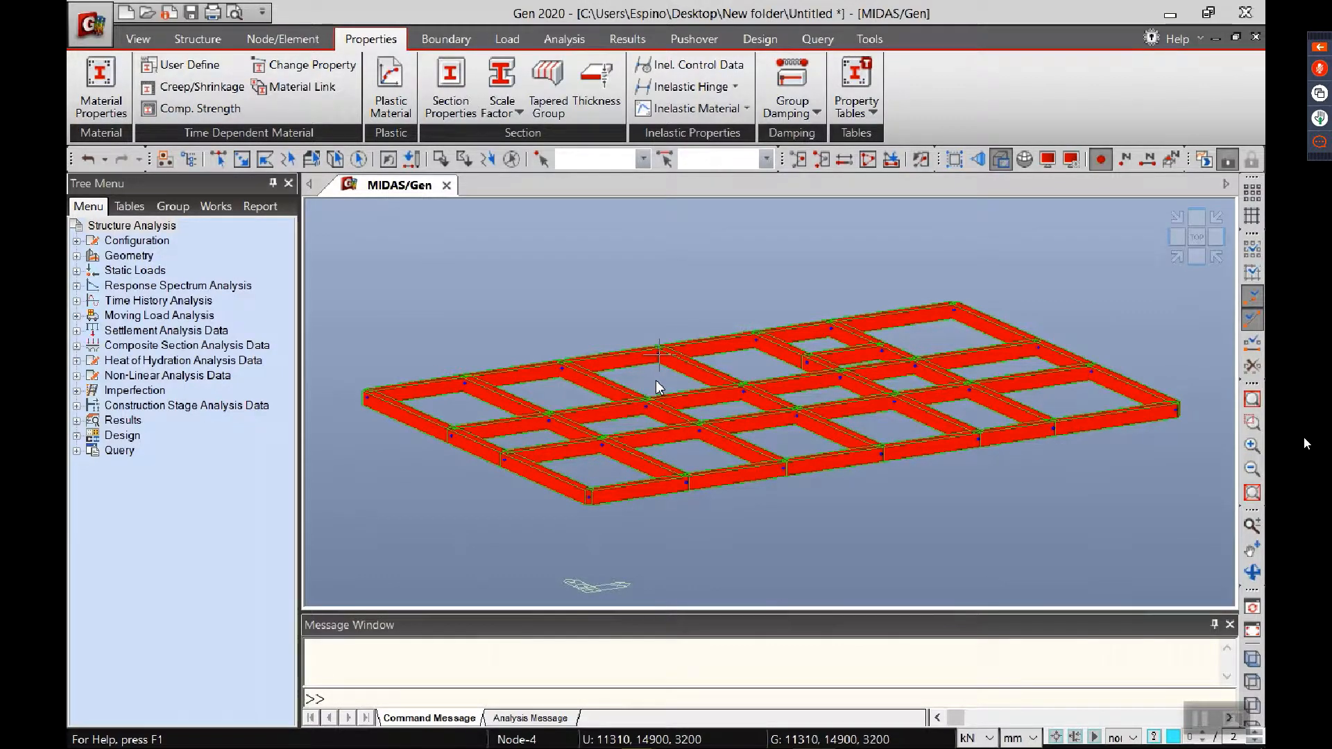
Step: Turn off the hidden-surface display and view the imported floor framing from the top
{"action": "mouse_move", "coordinate": [658, 387]}
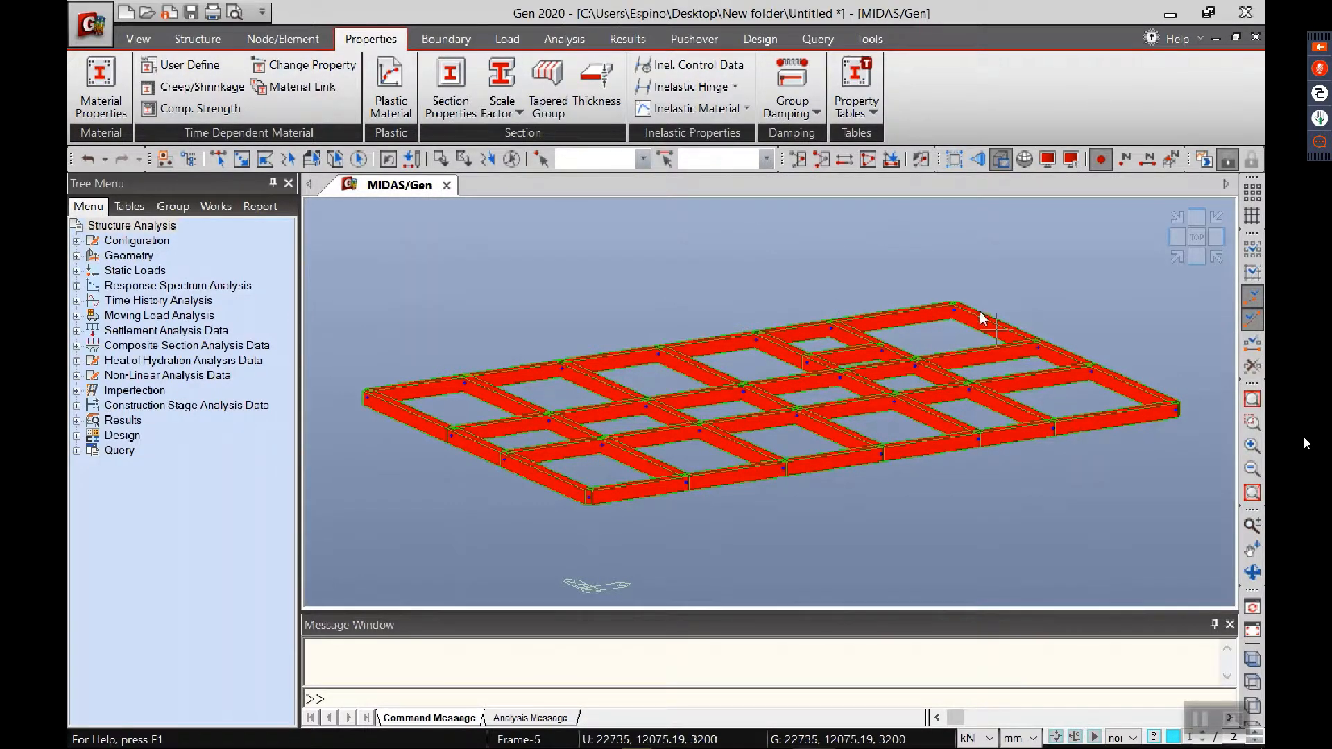
{"action": "left_click", "coordinate": [999, 161]}
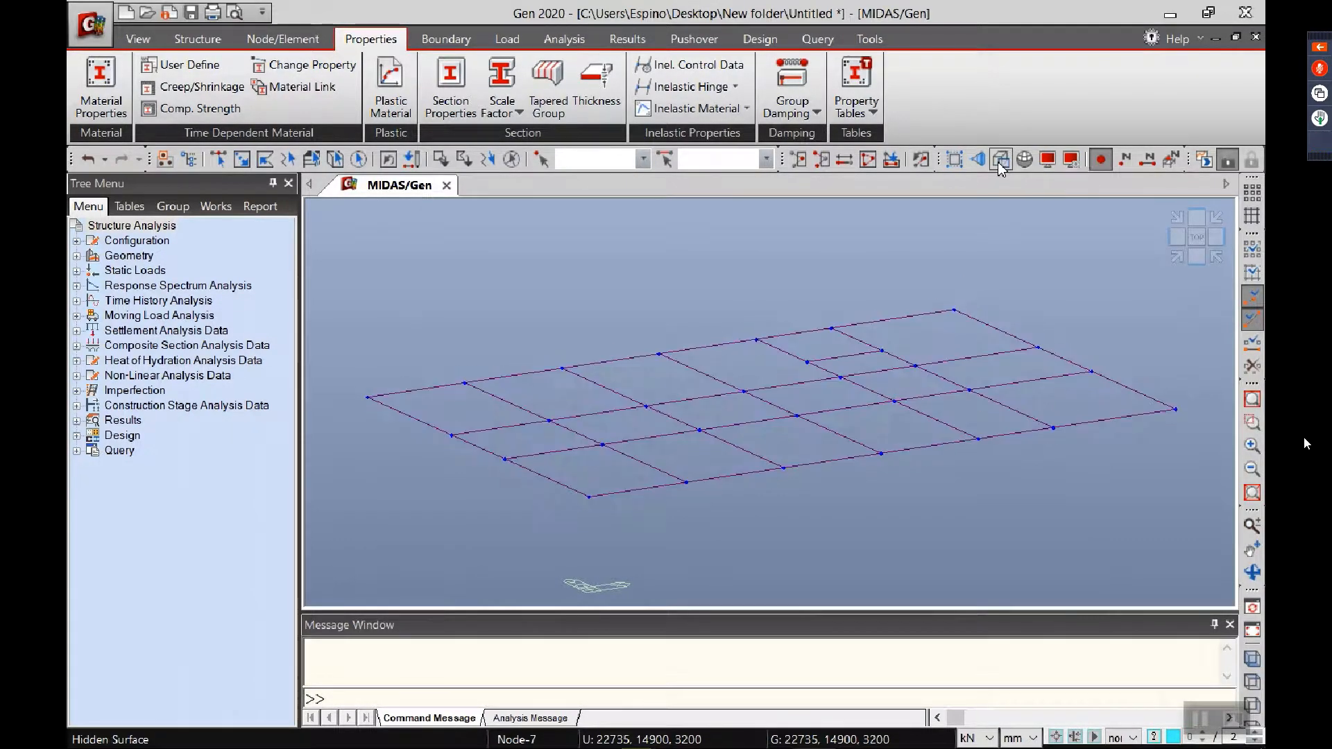
{"action": "left_click", "coordinate": [1199, 238]}
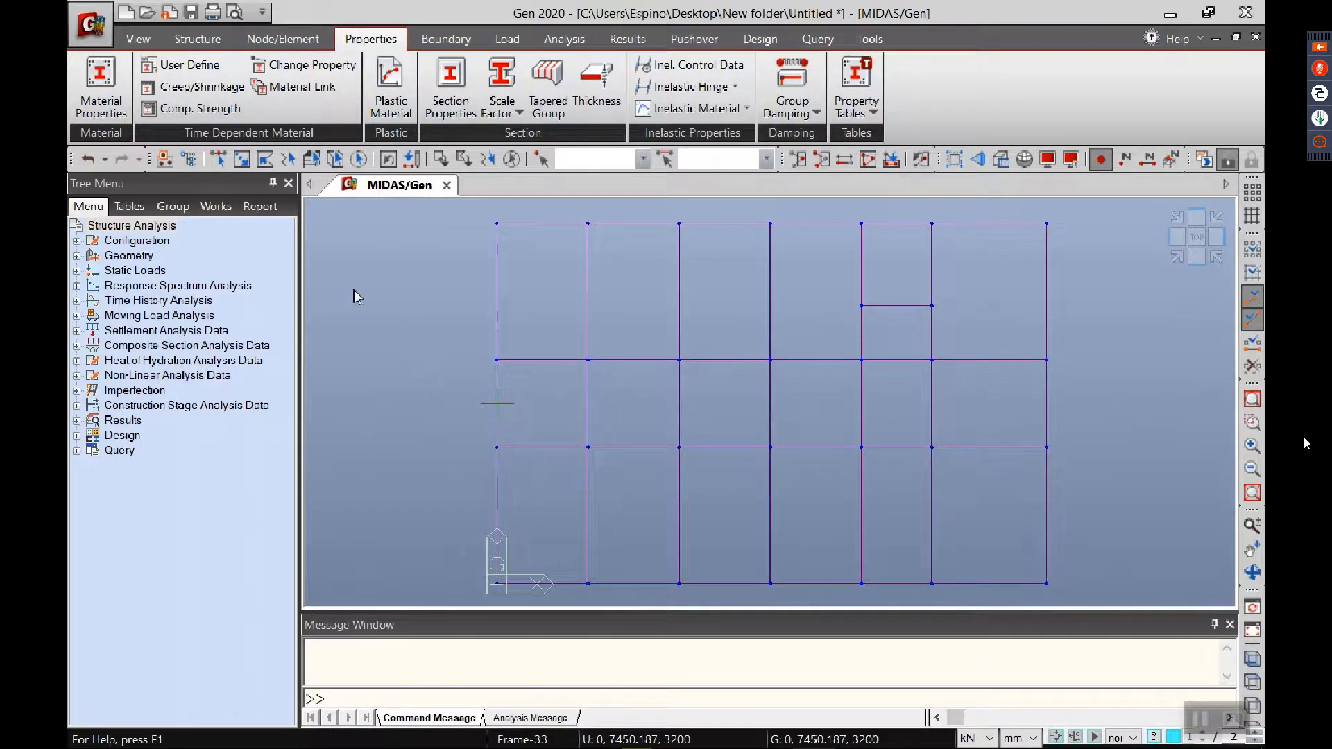
Step: Assign section G_350X450 to all interior beams and STB_300X400 to the short beam across the narrow upper bay
{"action": "left_click", "coordinate": [214, 207]}
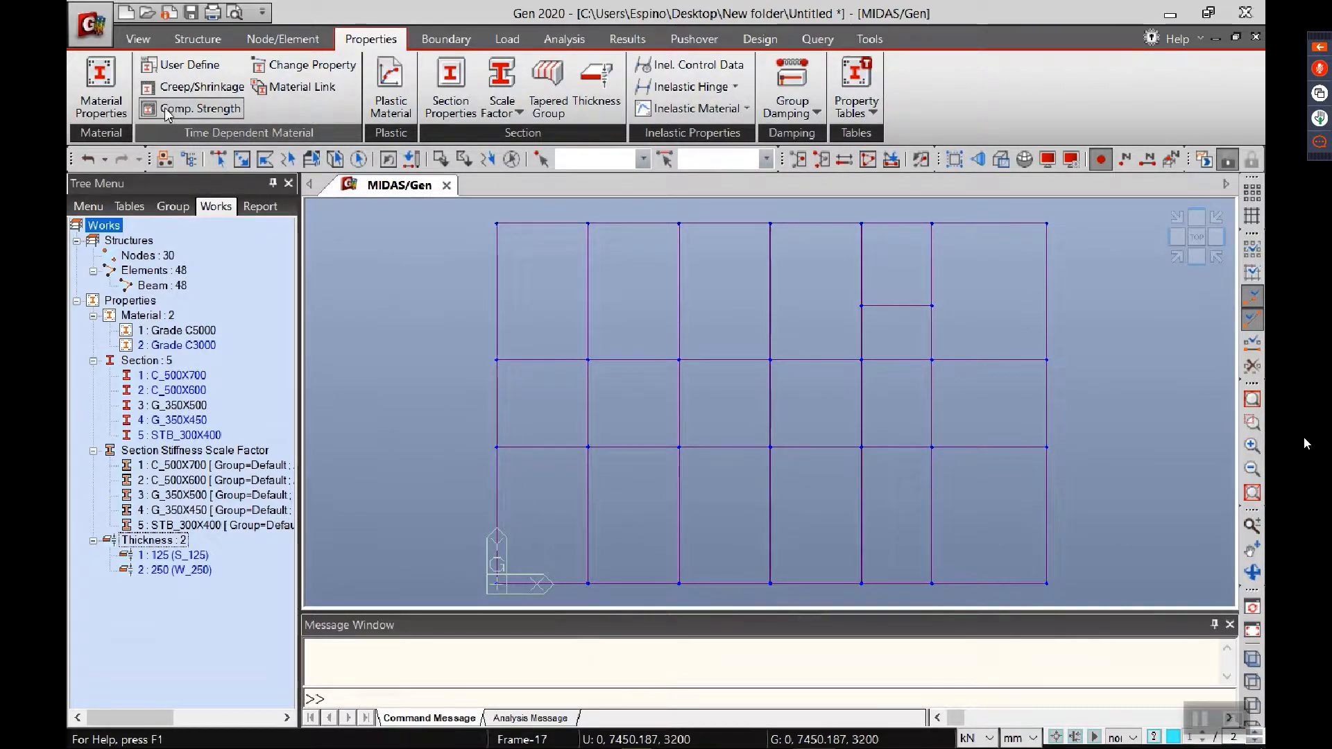
{"action": "left_click", "coordinate": [216, 165]}
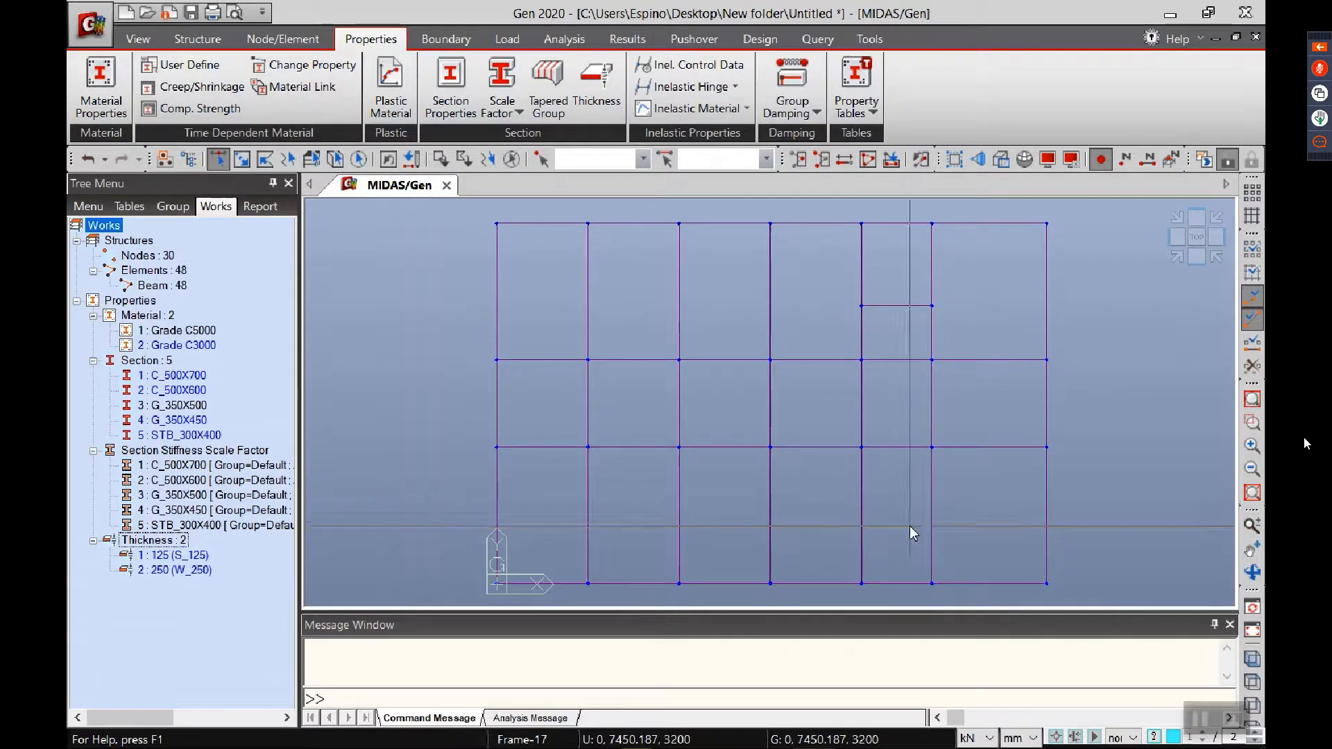
{"action": "left_click_drag", "start_coordinate": [973, 517], "coordinate": [552, 297]}
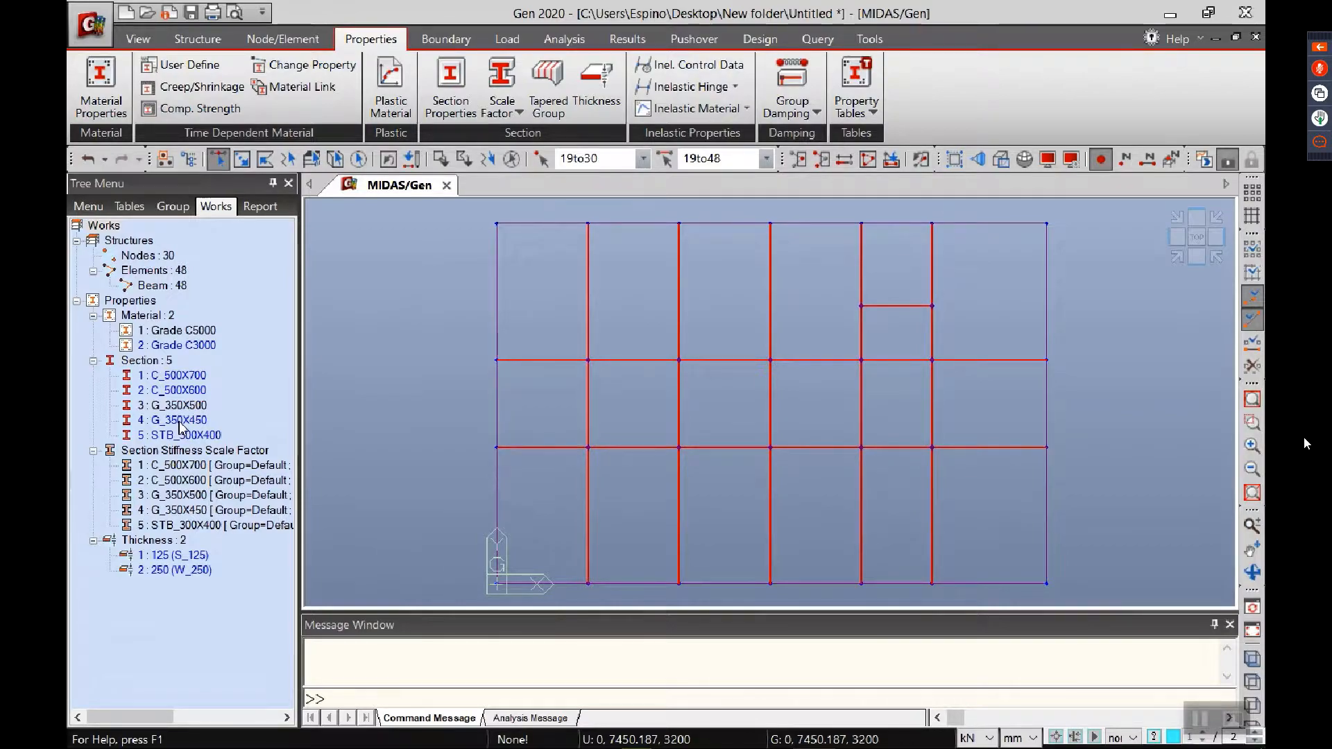
{"action": "left_click_drag", "start_coordinate": [180, 425], "coordinate": [439, 336]}
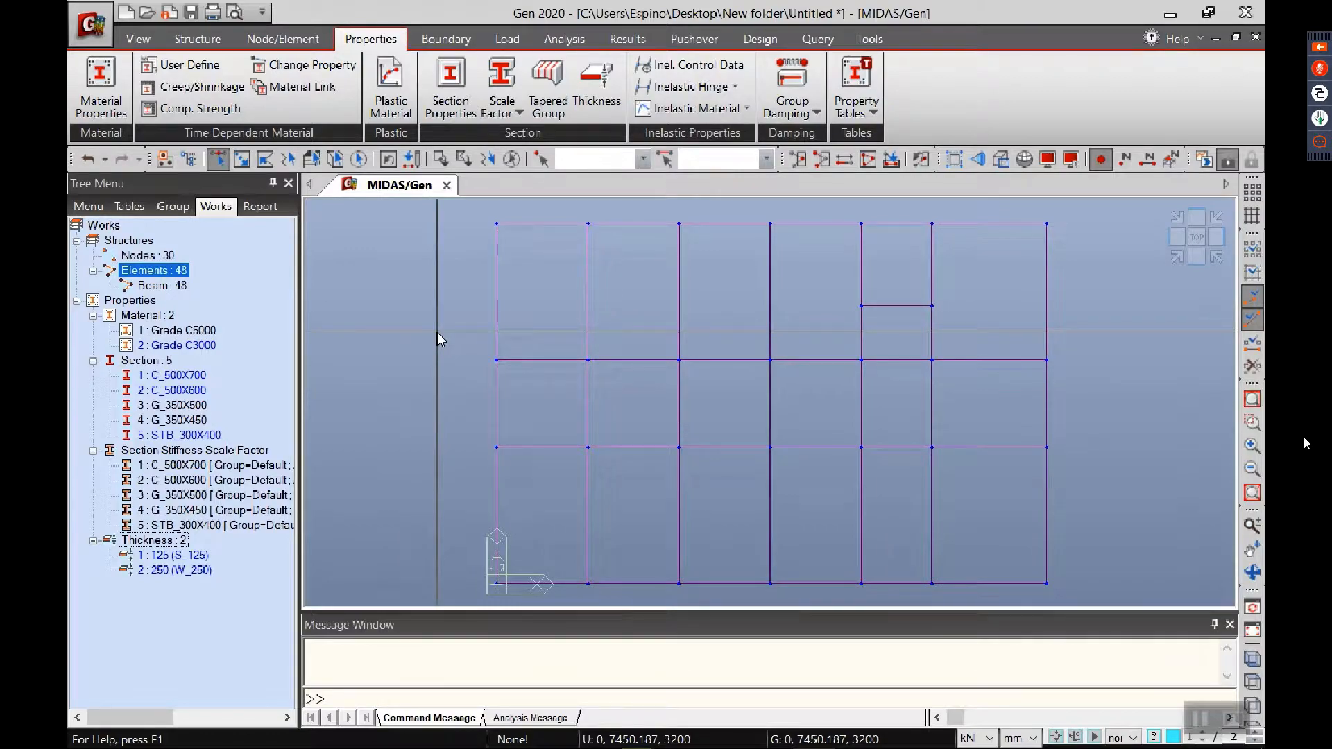
{"action": "left_click_drag", "start_coordinate": [809, 304], "coordinate": [925, 329]}
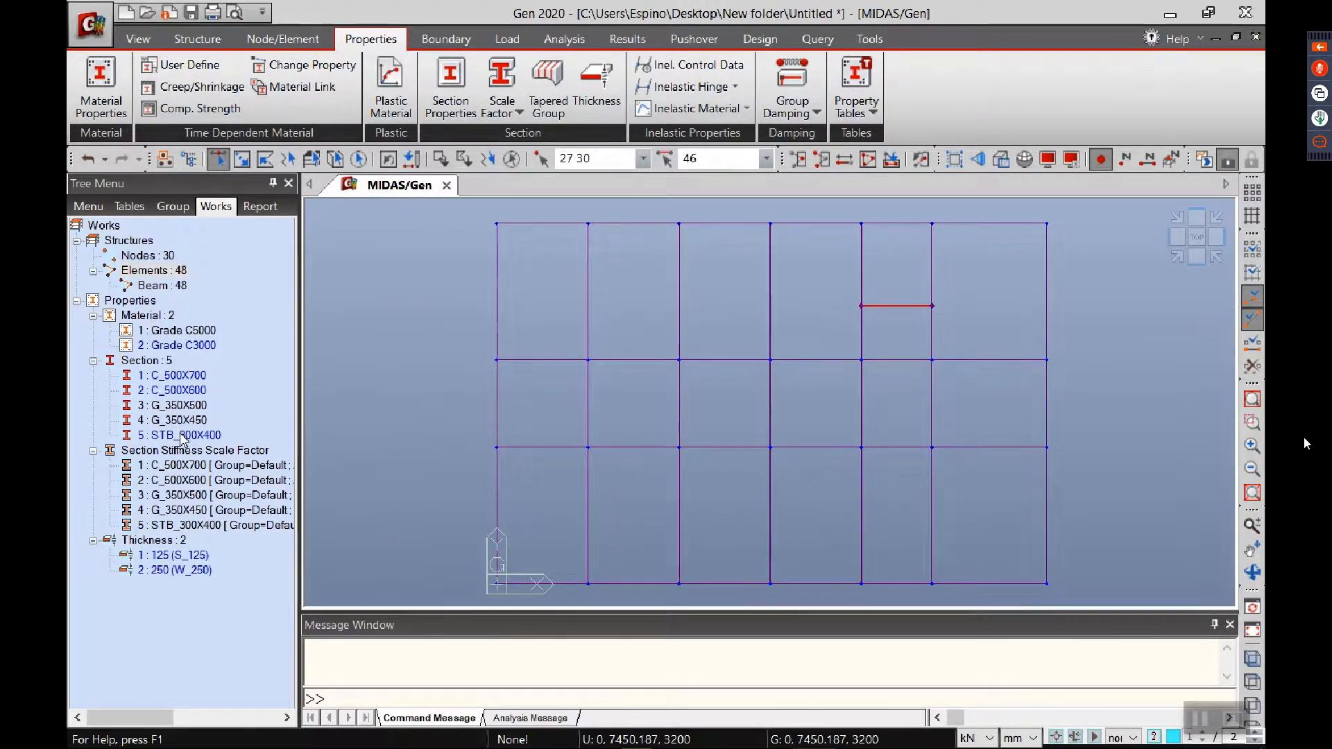
{"action": "left_click_drag", "start_coordinate": [182, 438], "coordinate": [330, 323]}
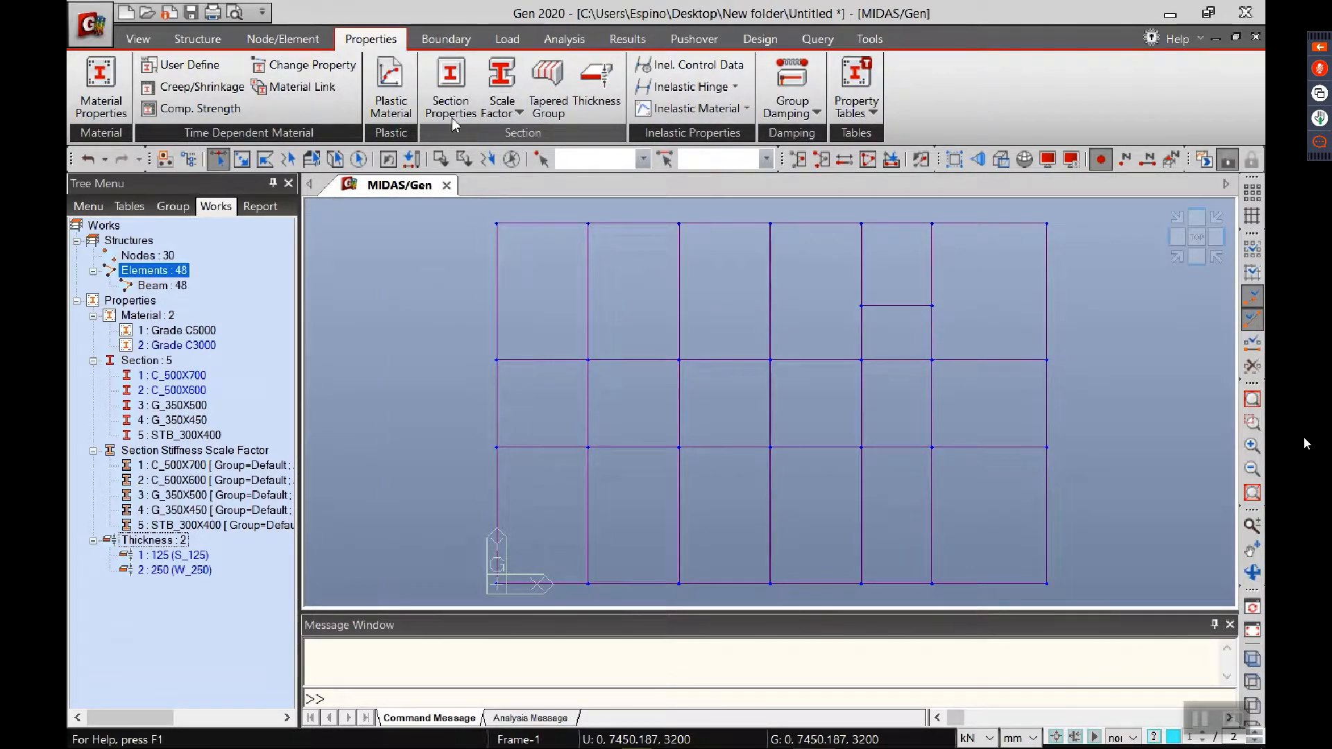
Step: Set up a node-to-line element extrusion with Reverse I-J, section C_500X700 and a beta angle of 90 degrees
{"action": "left_click", "coordinate": [284, 39]}
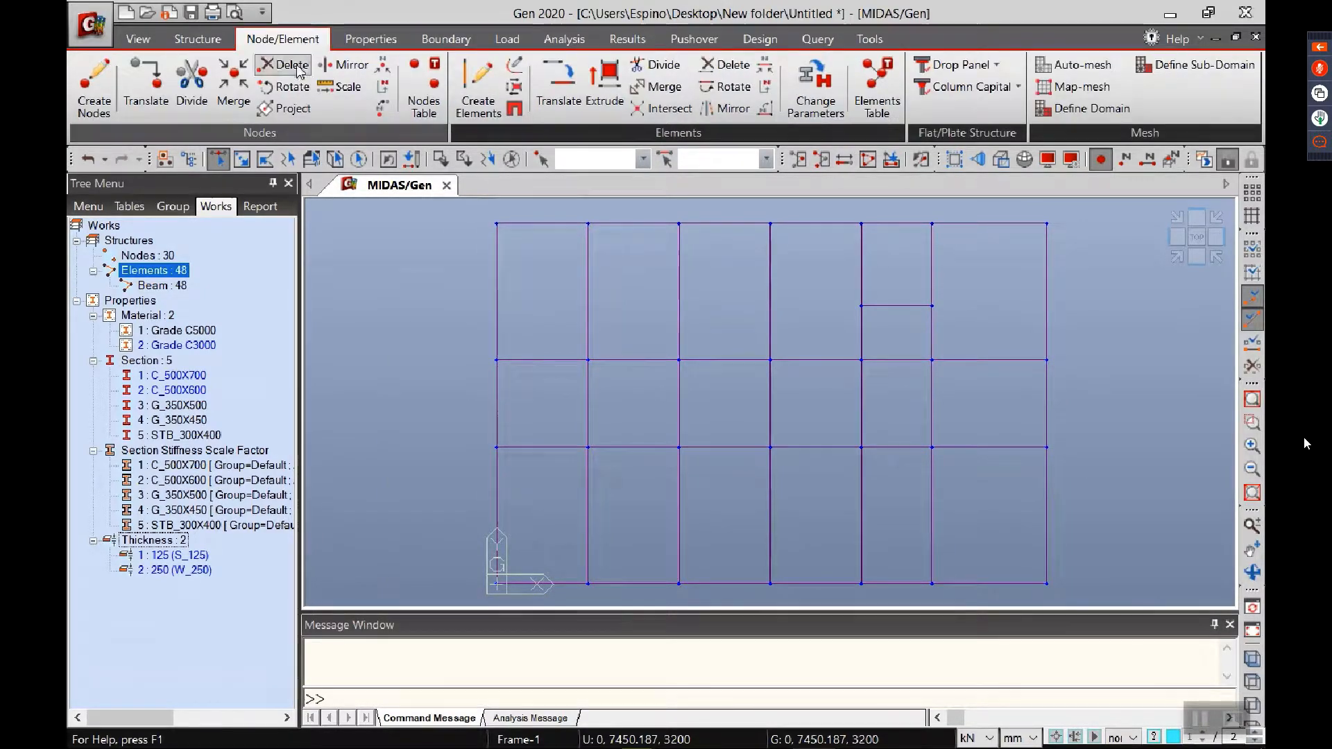
{"action": "left_click", "coordinate": [605, 85]}
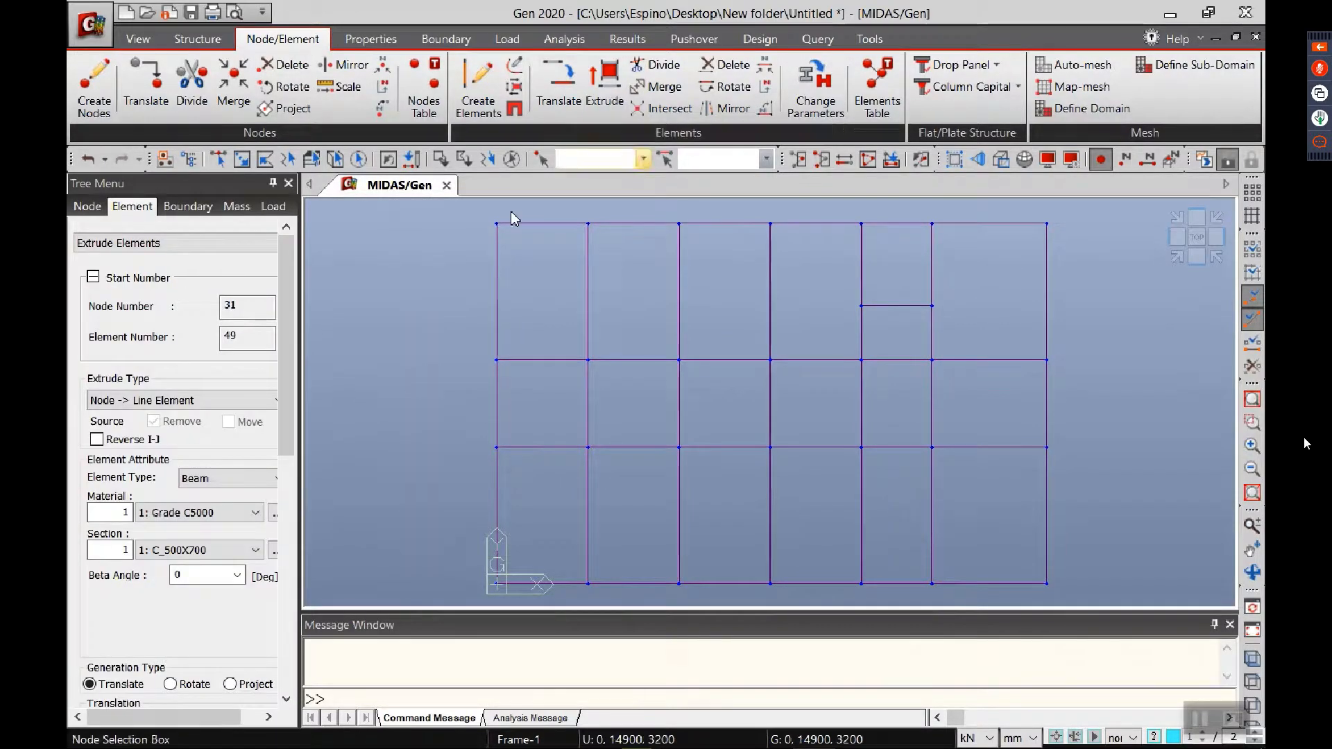
{"action": "left_click", "coordinate": [127, 441]}
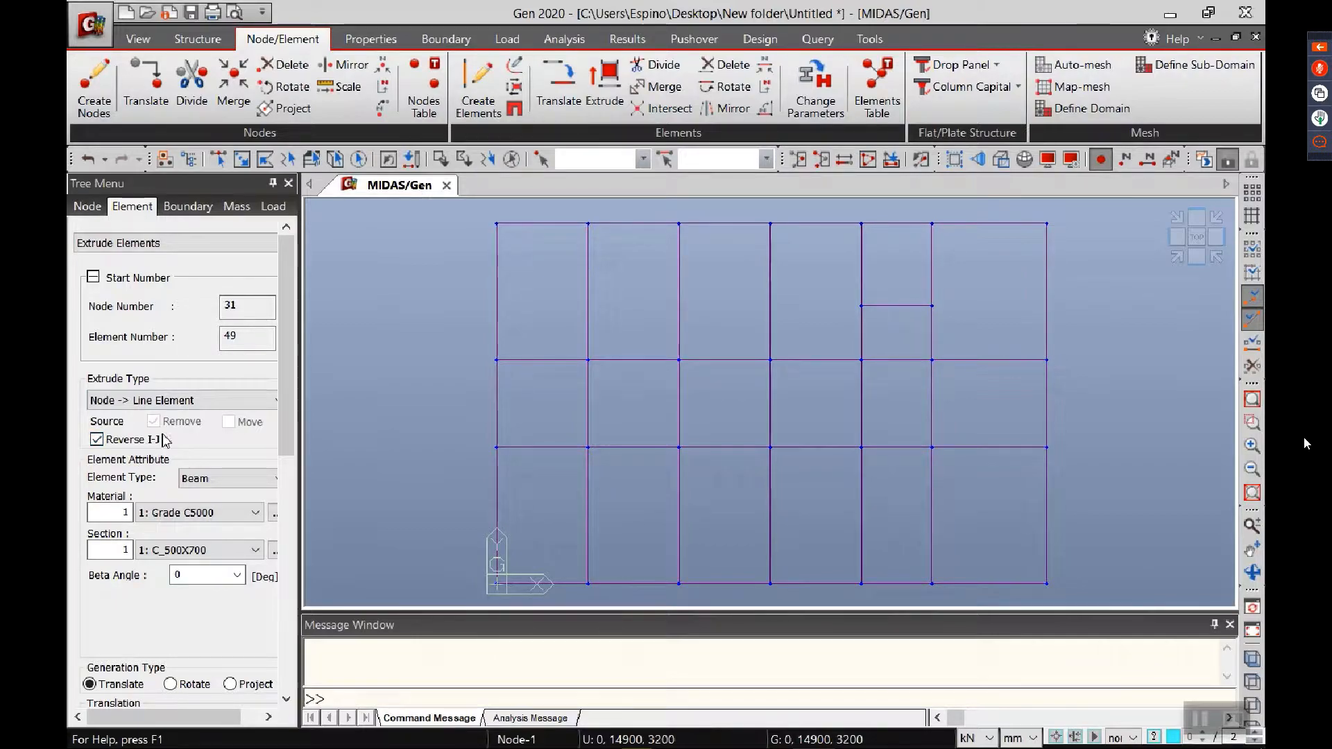
{"action": "left_click_drag", "start_coordinate": [299, 418], "coordinate": [305, 418]}
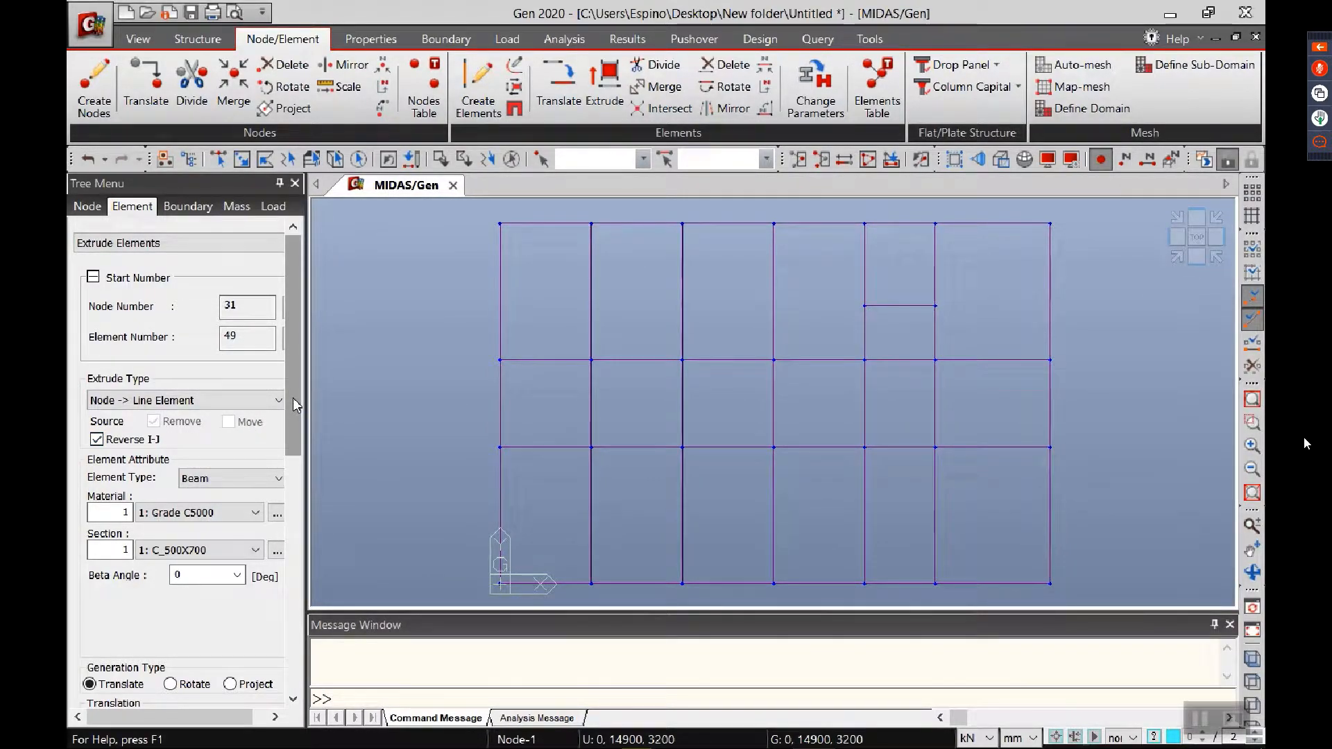
{"action": "left_click", "coordinate": [200, 572]}
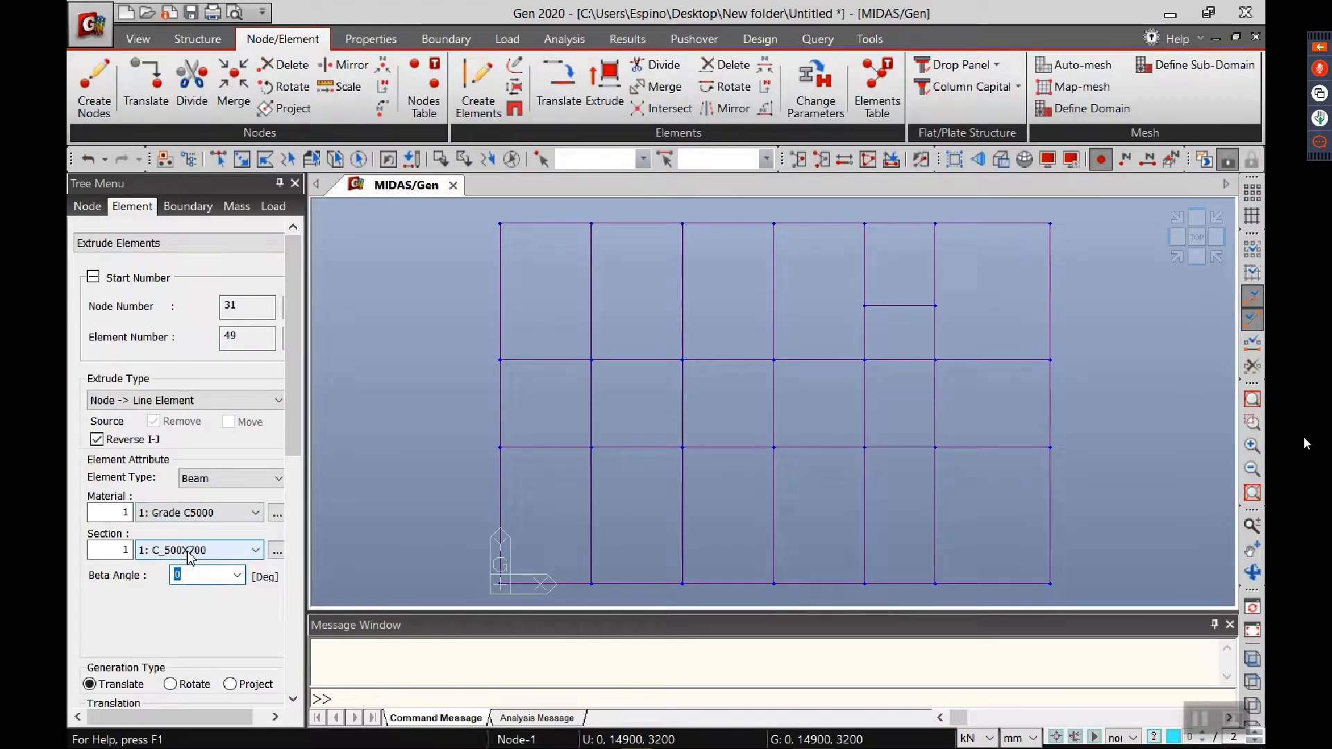
{"action": "left_click", "coordinate": [190, 550]}
{"action": "left_click", "coordinate": [194, 564]}
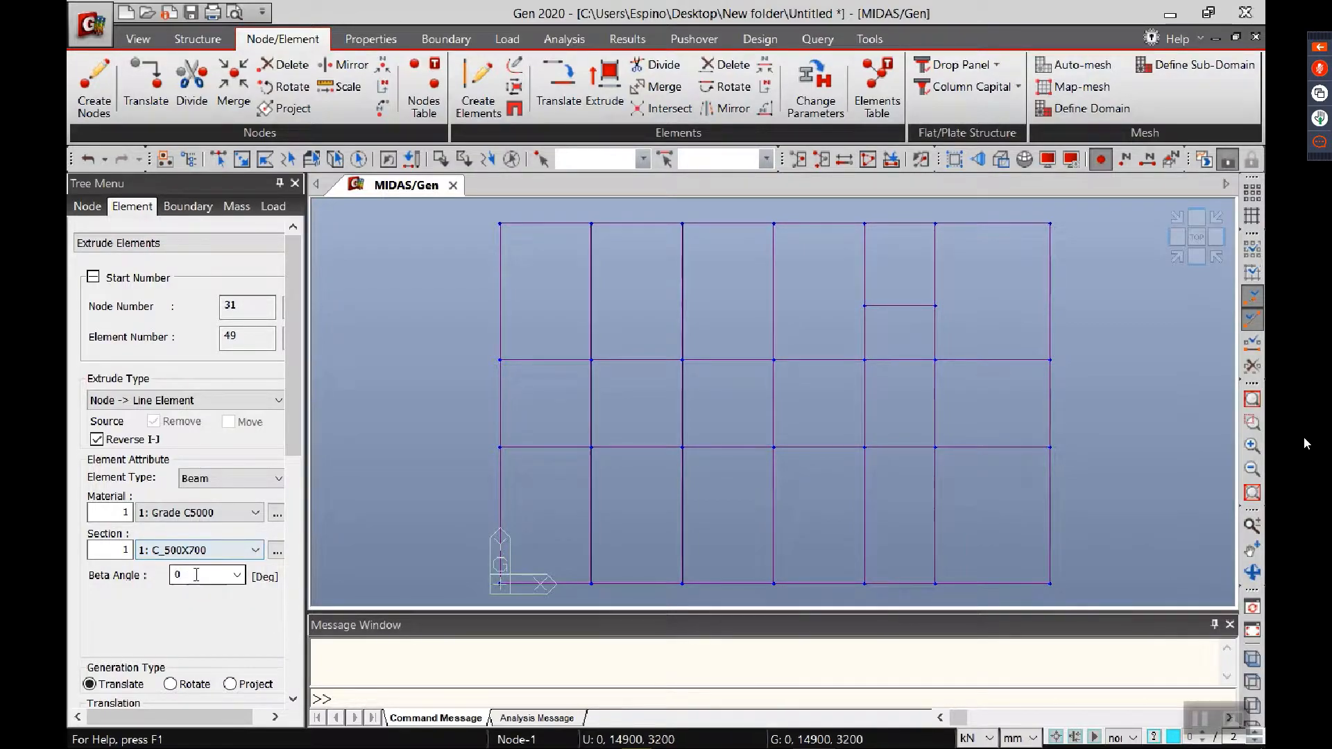
{"action": "left_click", "coordinate": [196, 575]}
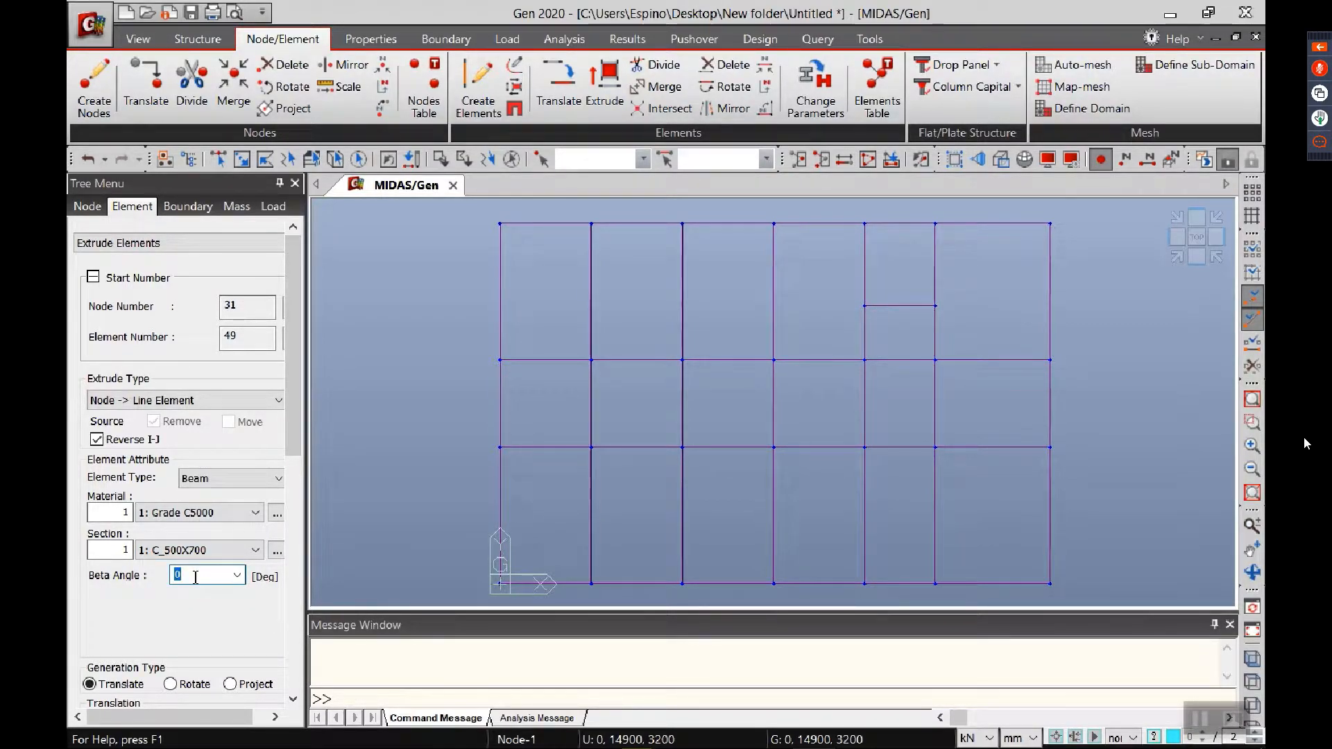
{"action": "type", "text": "90"}
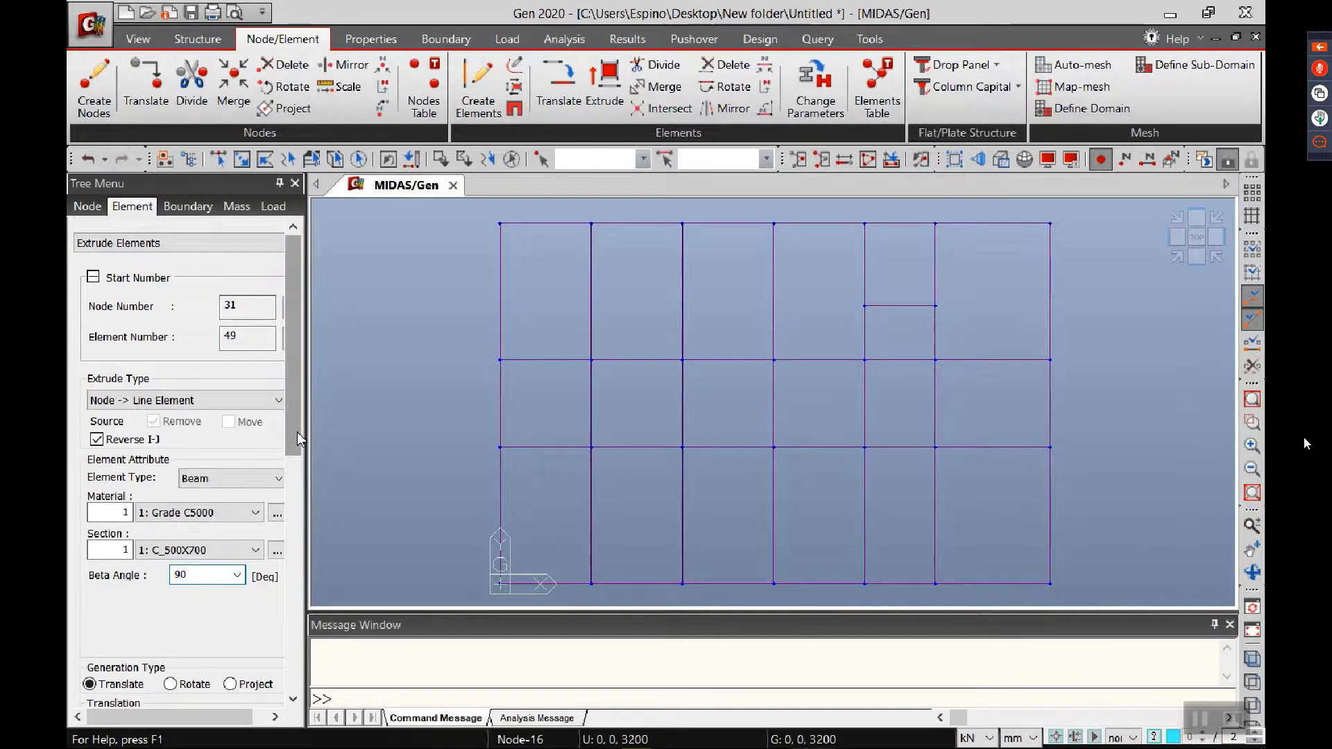
Step: Switch the length unit to m for the extrusion's translation distances
{"action": "left_click_drag", "start_coordinate": [294, 446], "coordinate": [278, 568]}
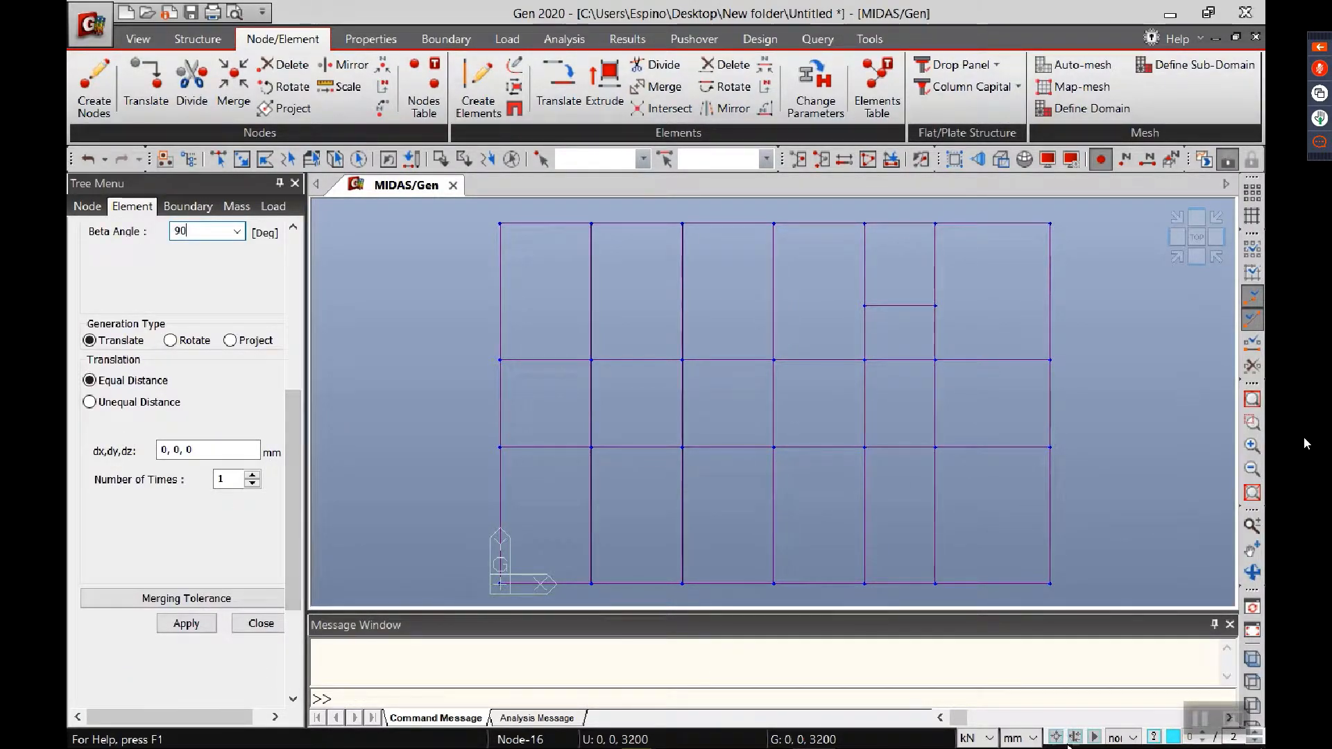
{"action": "left_click", "coordinate": [1027, 739]}
{"action": "left_click", "coordinate": [1015, 668]}
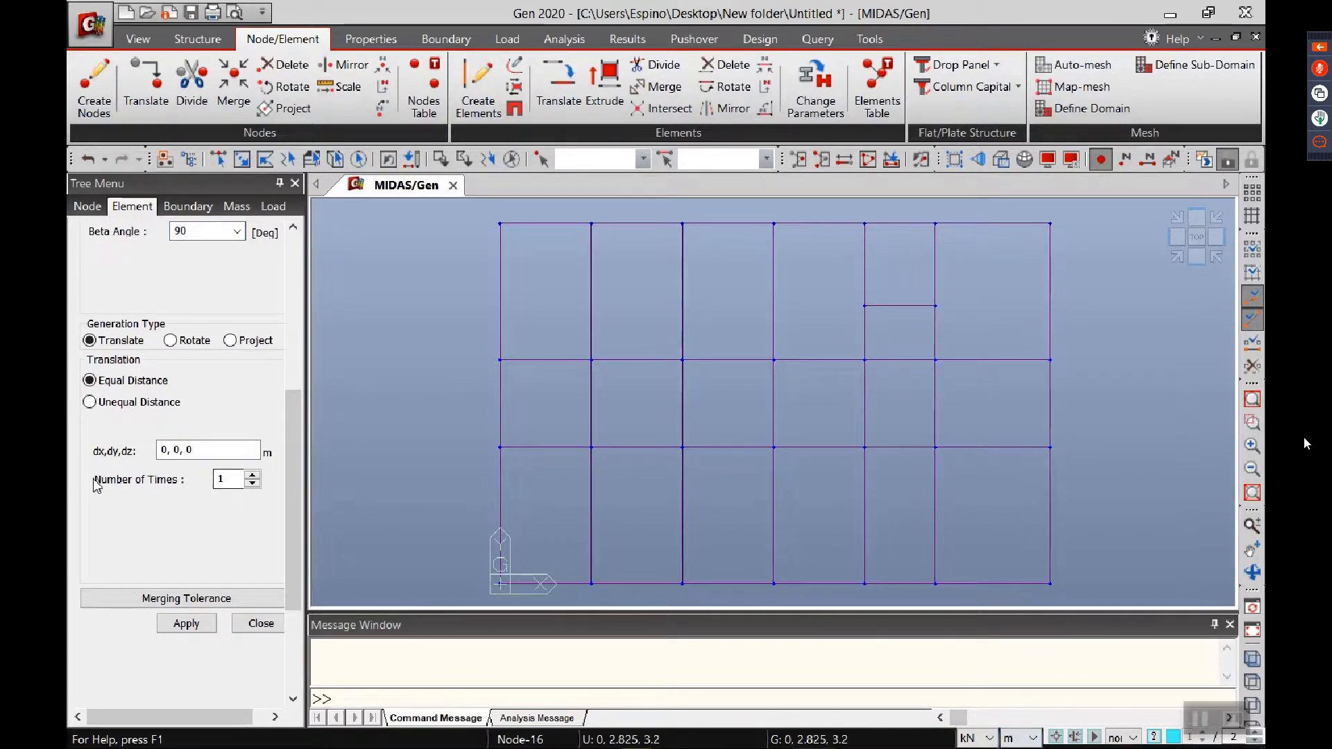
Step: Set the extrusion's equal-distance translation to 0, 0, -3.2 m and try to apply it
{"action": "left_click", "coordinate": [221, 454]}
{"action": "left_click", "coordinate": [220, 455]}
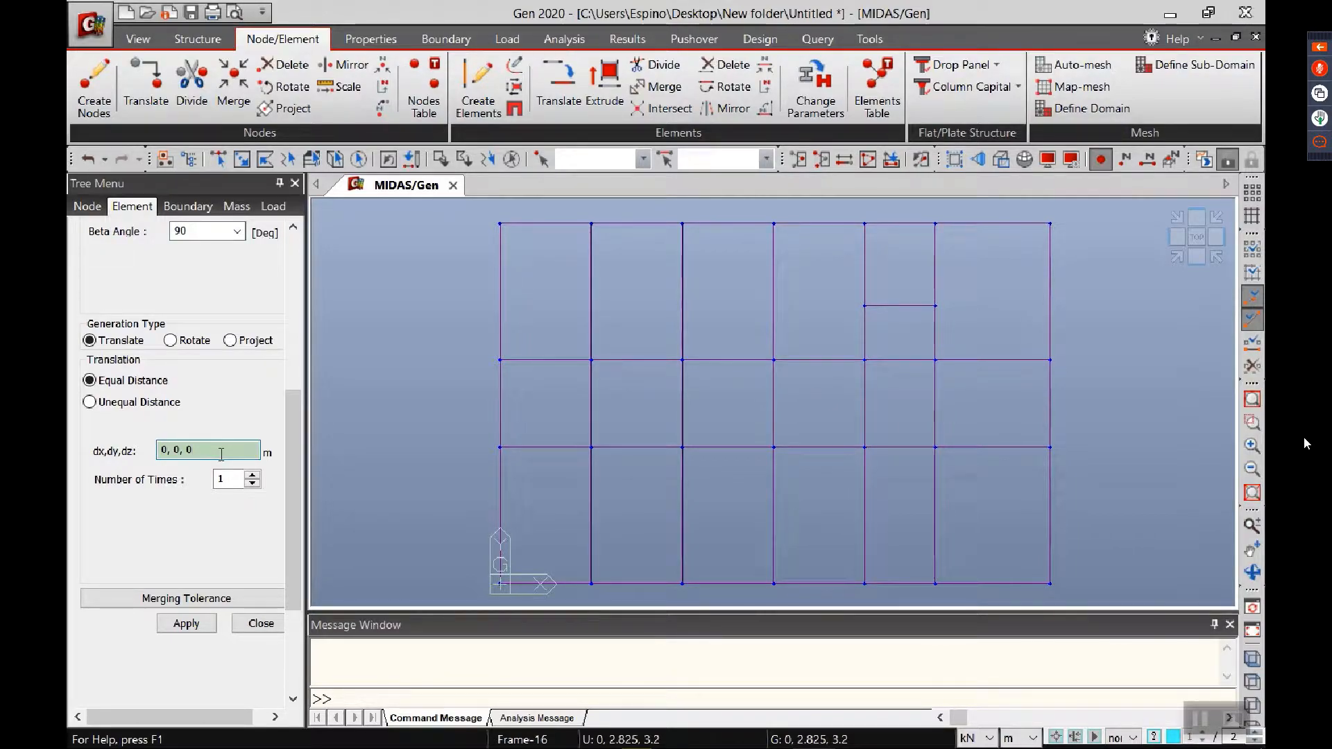
{"action": "key", "text": "BackSpace"}
{"action": "type", "text": "-"}
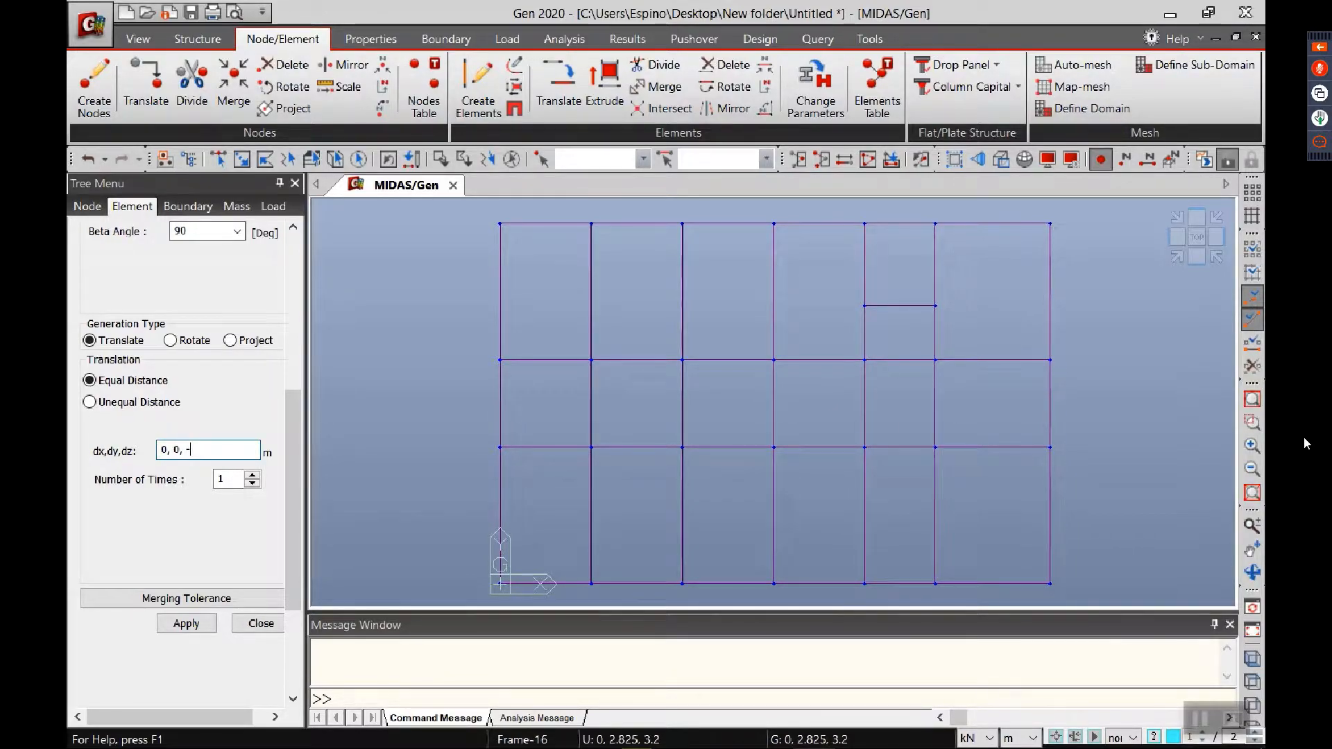
{"action": "type", "text": "3.2"}
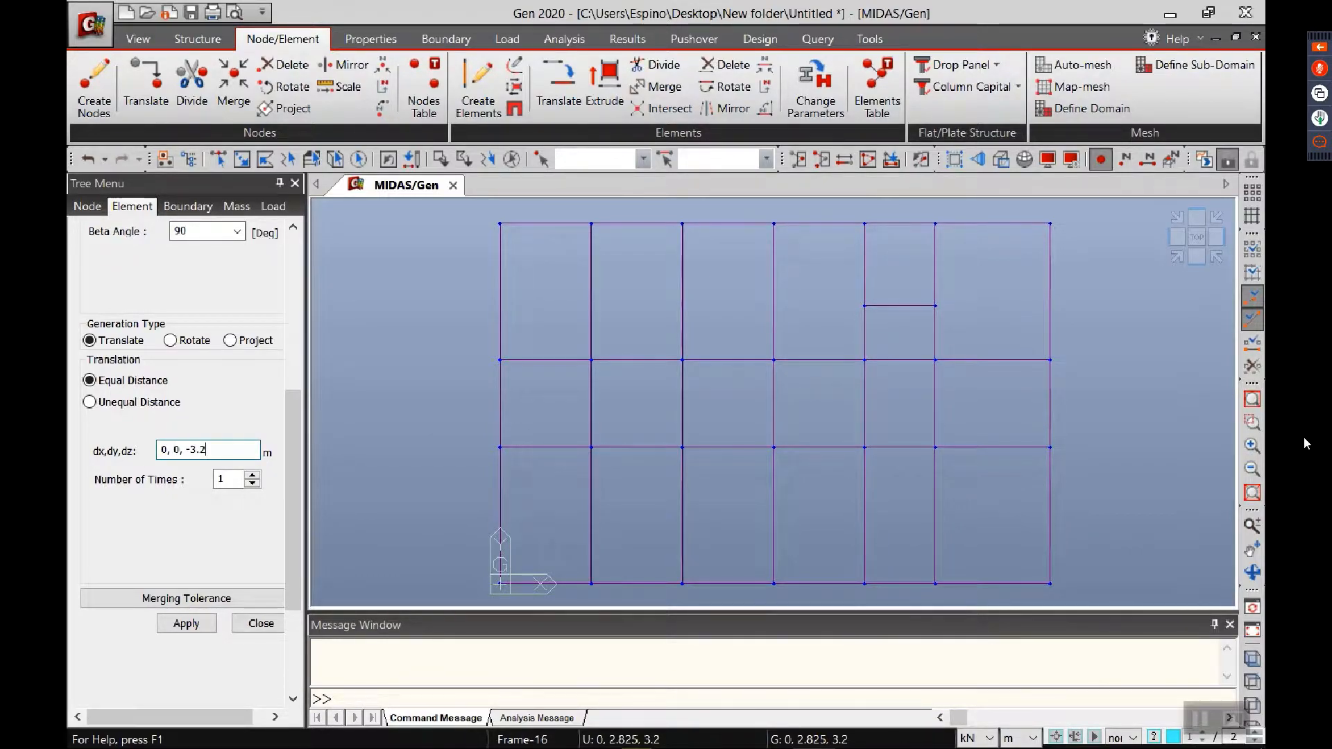
{"action": "left_click", "coordinate": [197, 628]}
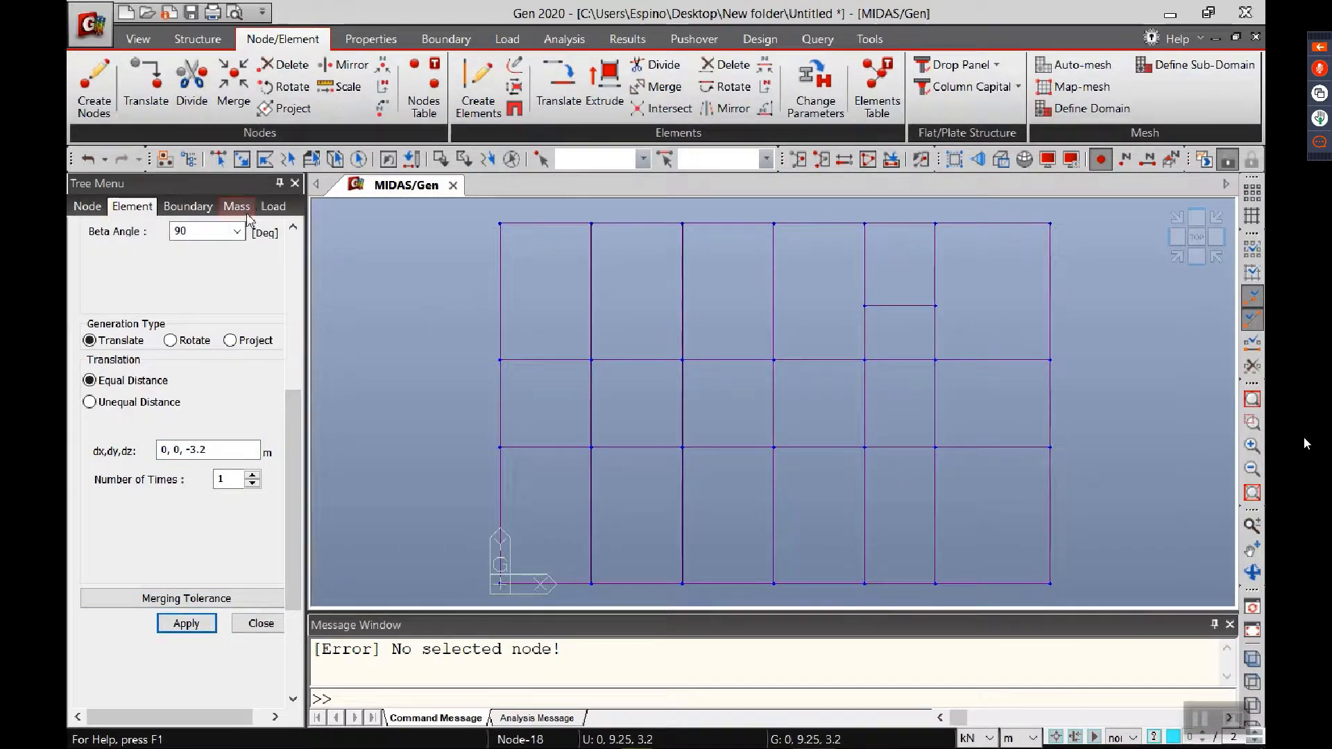
Step: Extrude columns downward from all nodes on the XY plane at Z position 3.2 m, excluding the short beam and its end nodes
{"action": "left_click", "coordinate": [312, 161]}
{"action": "left_click", "coordinate": [342, 302]}
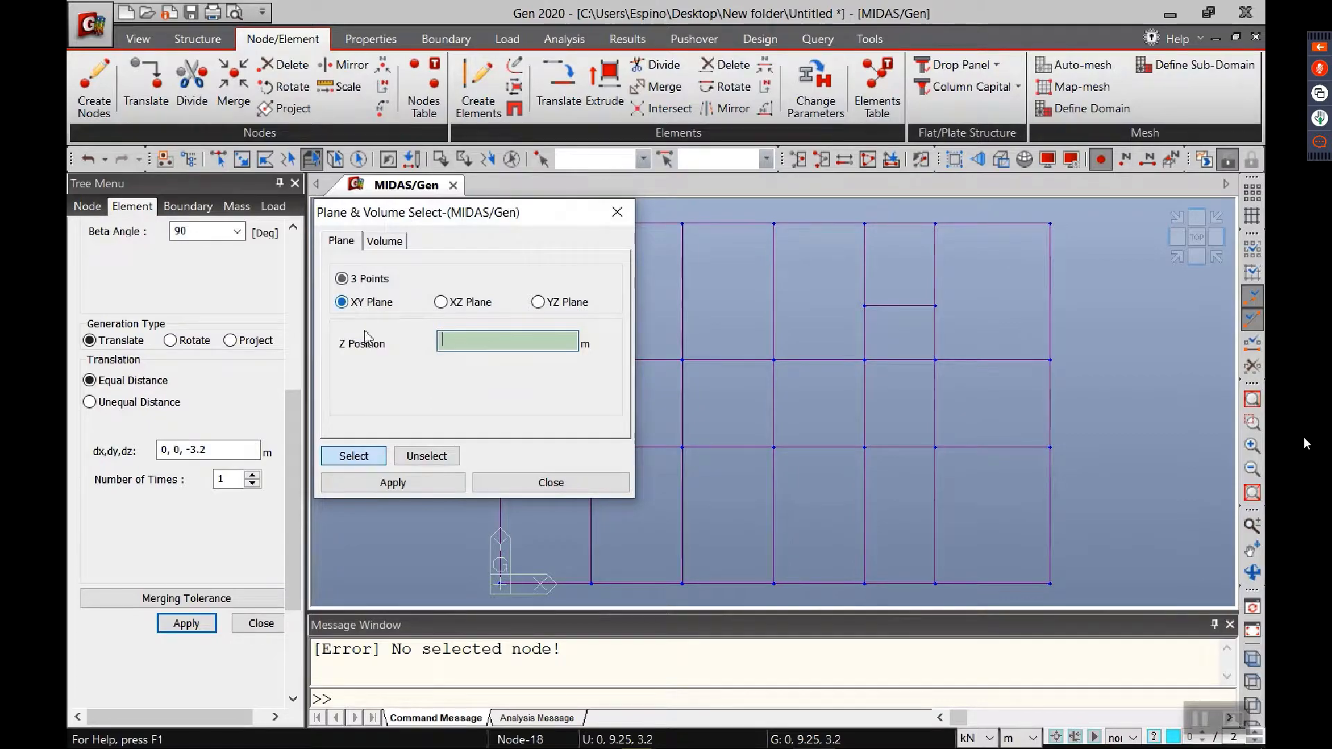
{"action": "left_click", "coordinate": [1050, 583]}
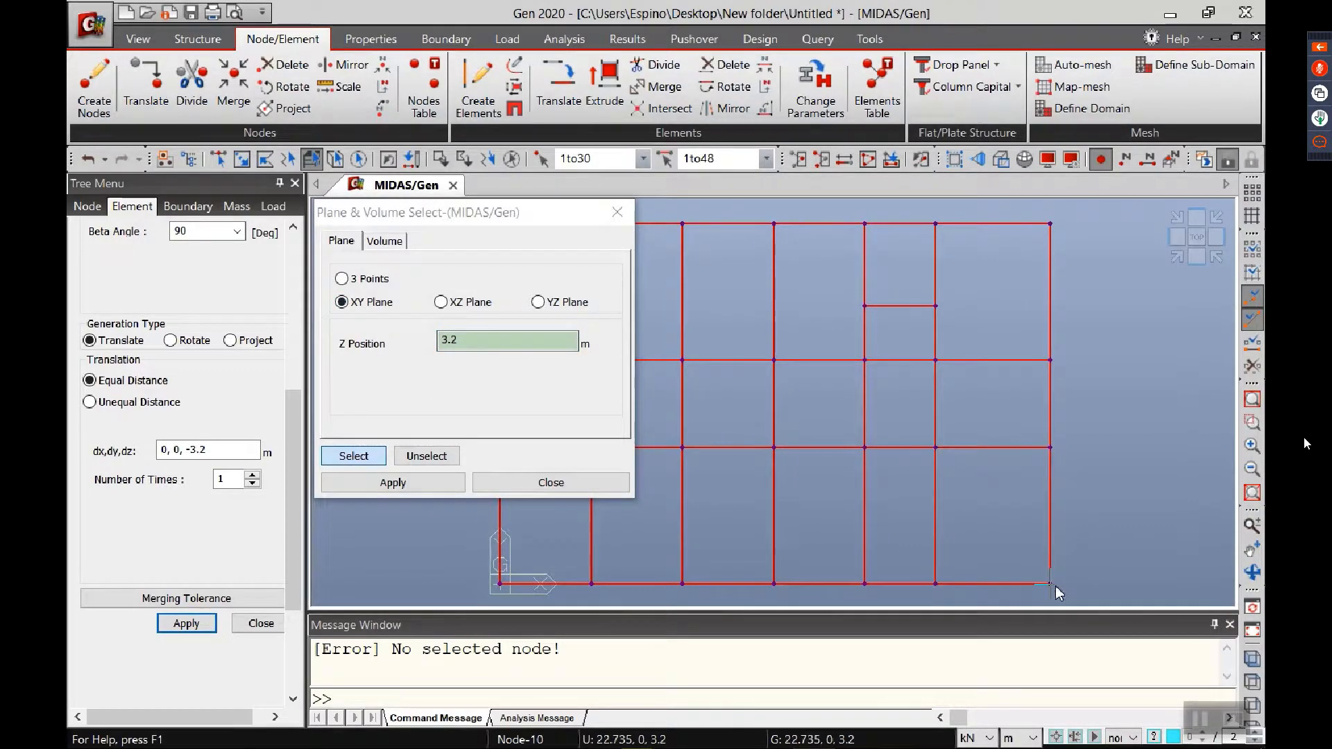
{"action": "left_click", "coordinate": [550, 483]}
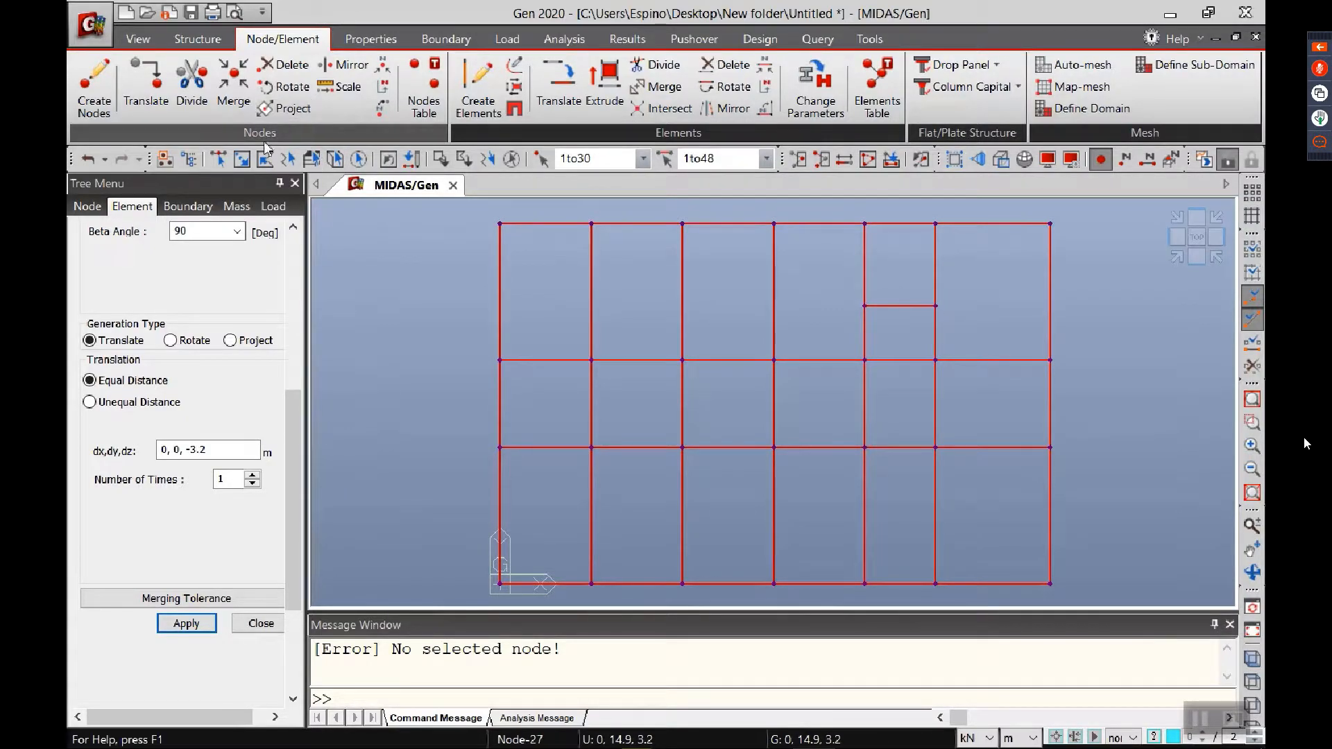
{"action": "left_click_drag", "start_coordinate": [838, 289], "coordinate": [956, 319]}
{"action": "key", "text": "Delete"}
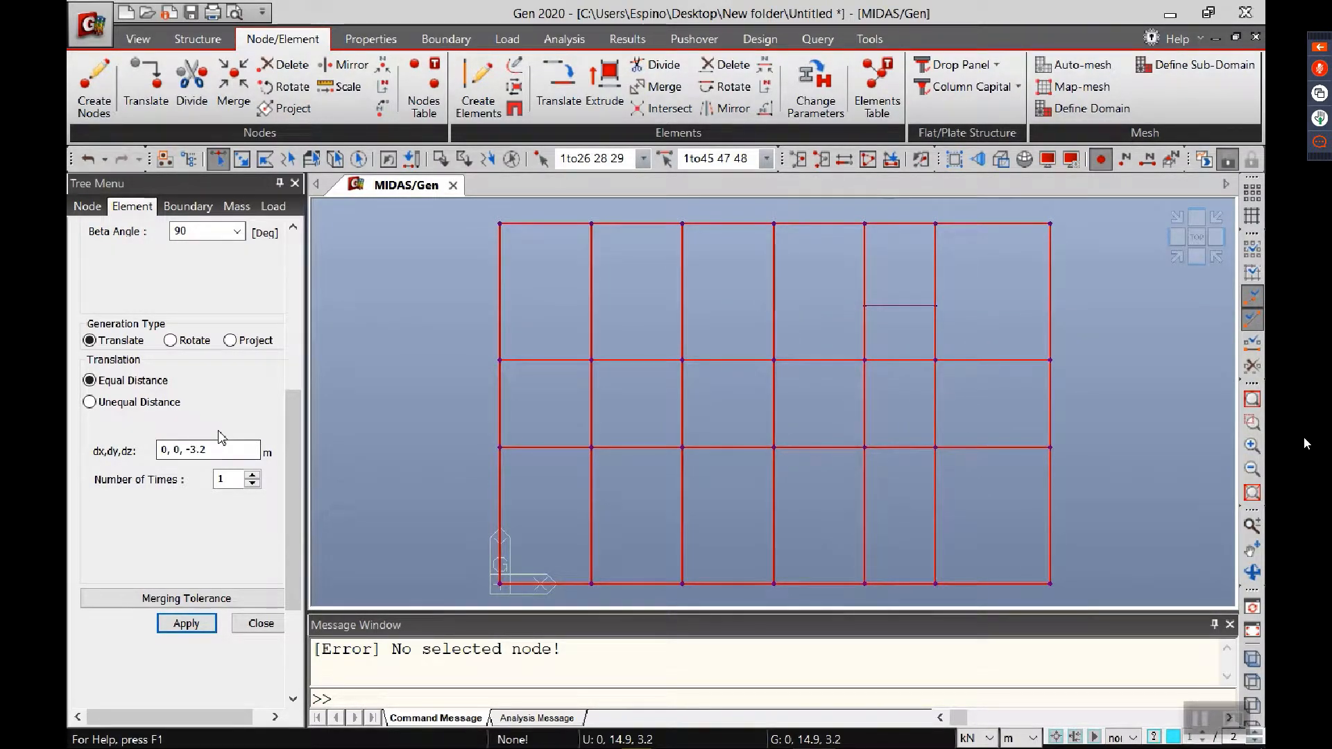
{"action": "left_click", "coordinate": [186, 623]}
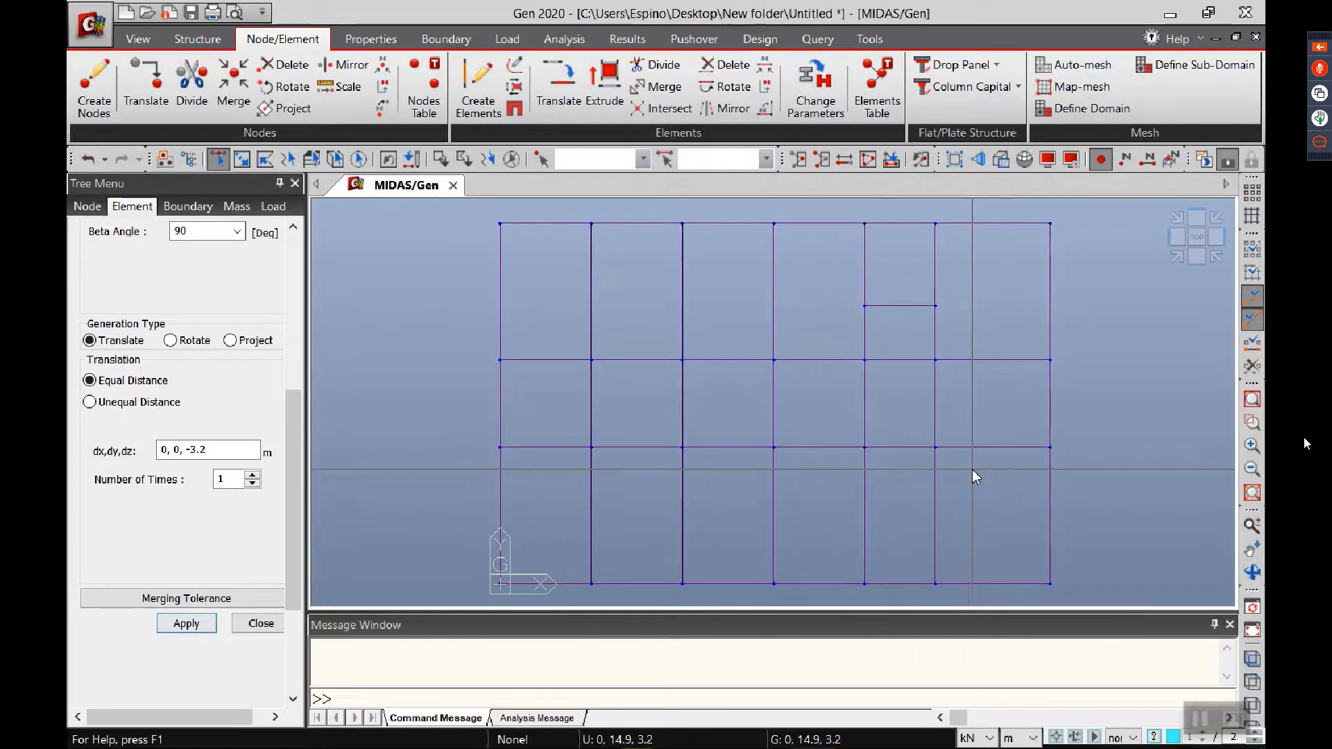
{"action": "left_click", "coordinate": [1179, 258]}
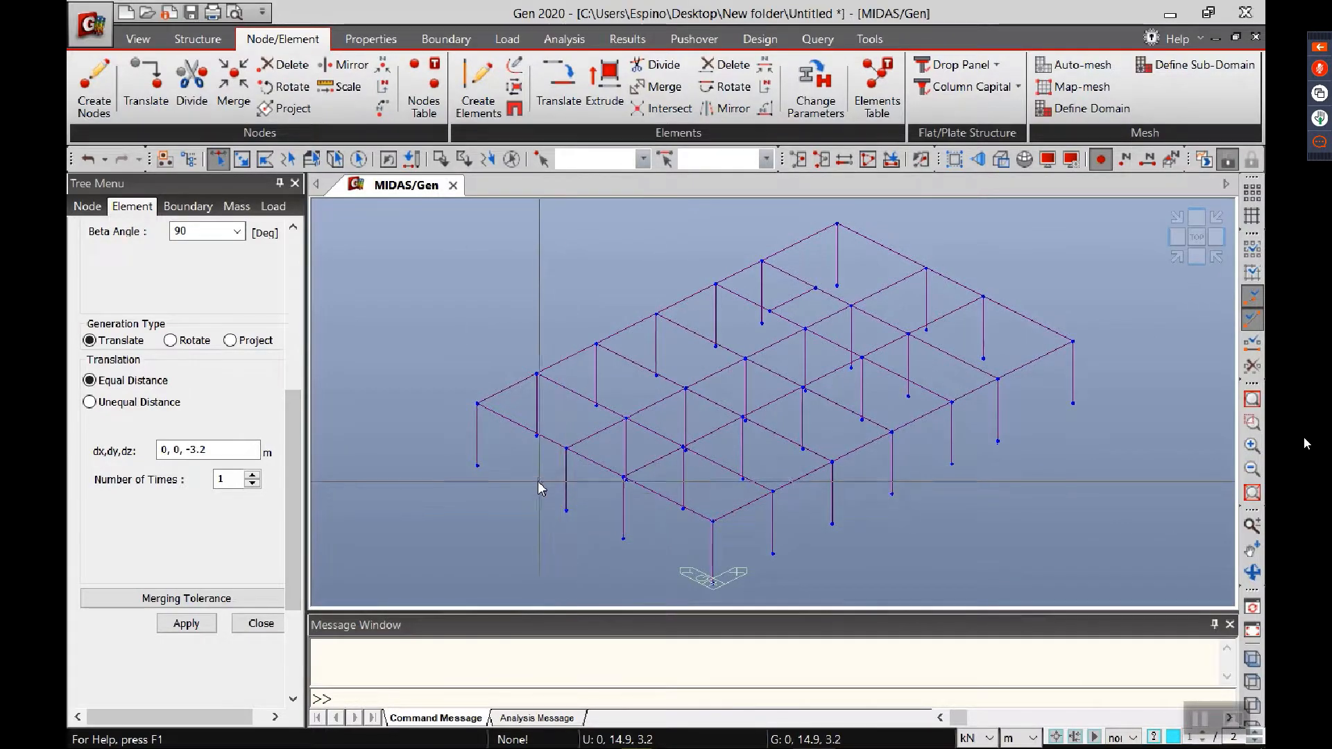
{"action": "mouse_move", "coordinate": [534, 483]}
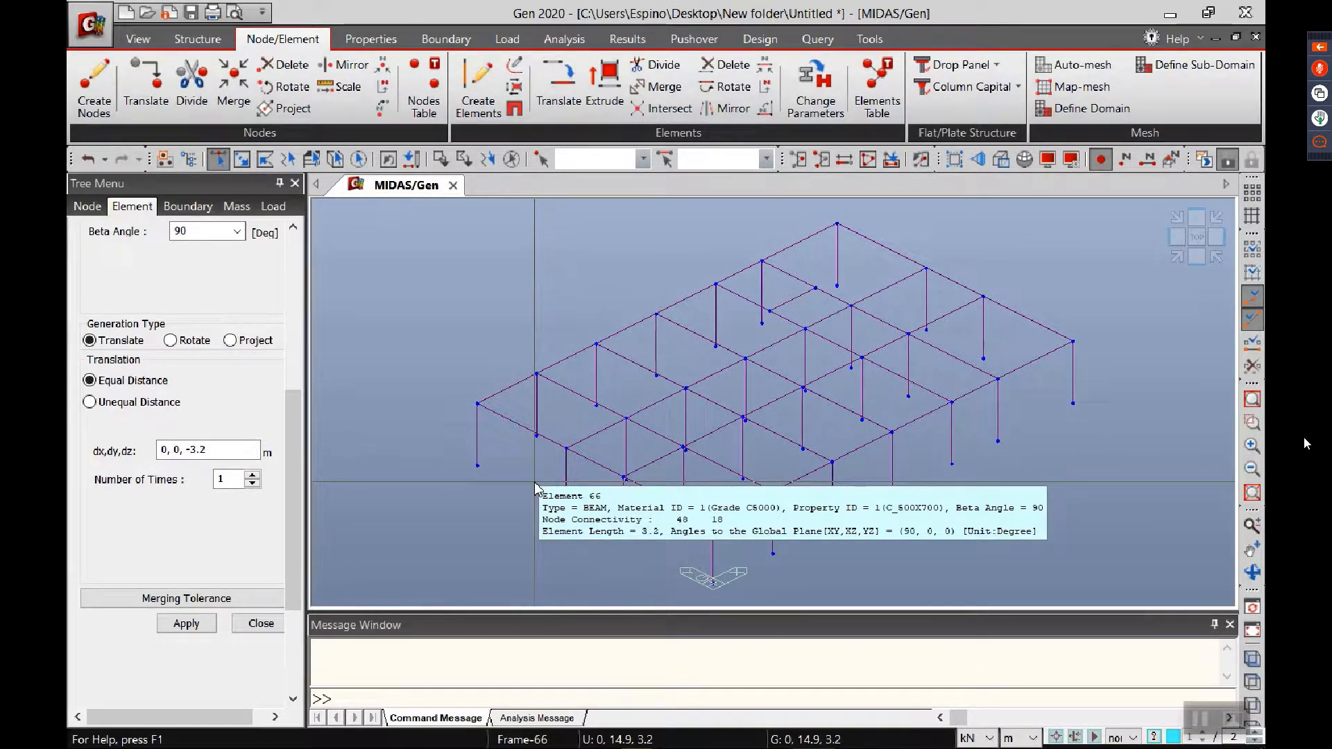
Step: Limit selection to z-direction elements and assign section C_500X600 to the two interior rows of columns
{"action": "left_click", "coordinate": [1195, 243]}
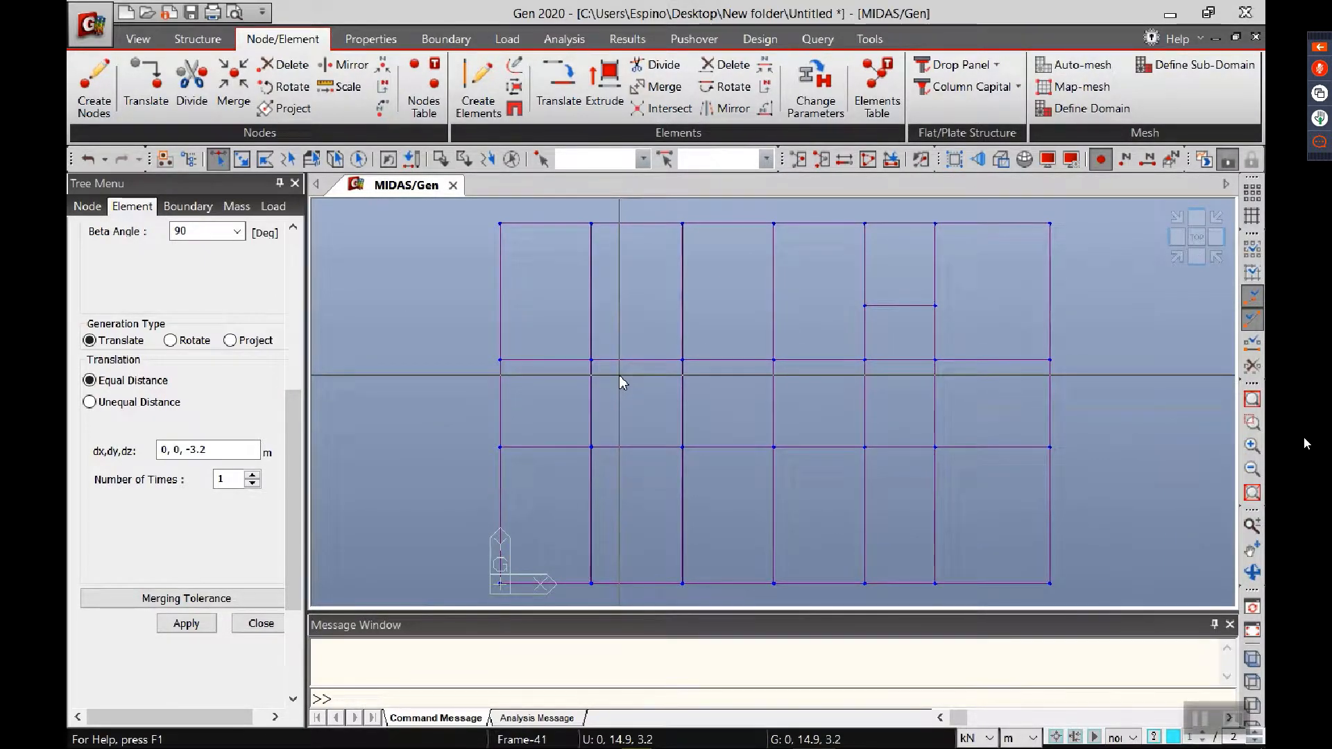
{"action": "mouse_move", "coordinate": [623, 382]}
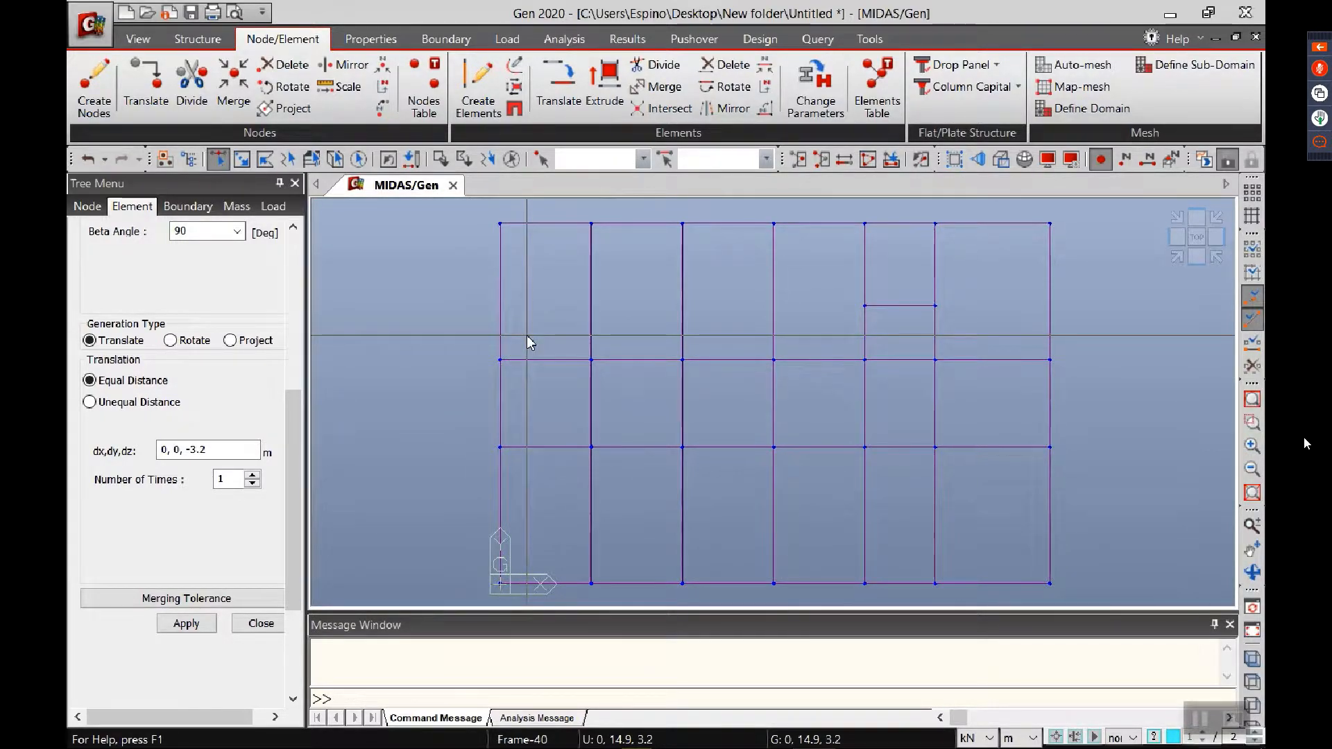
{"action": "left_click", "coordinate": [187, 161]}
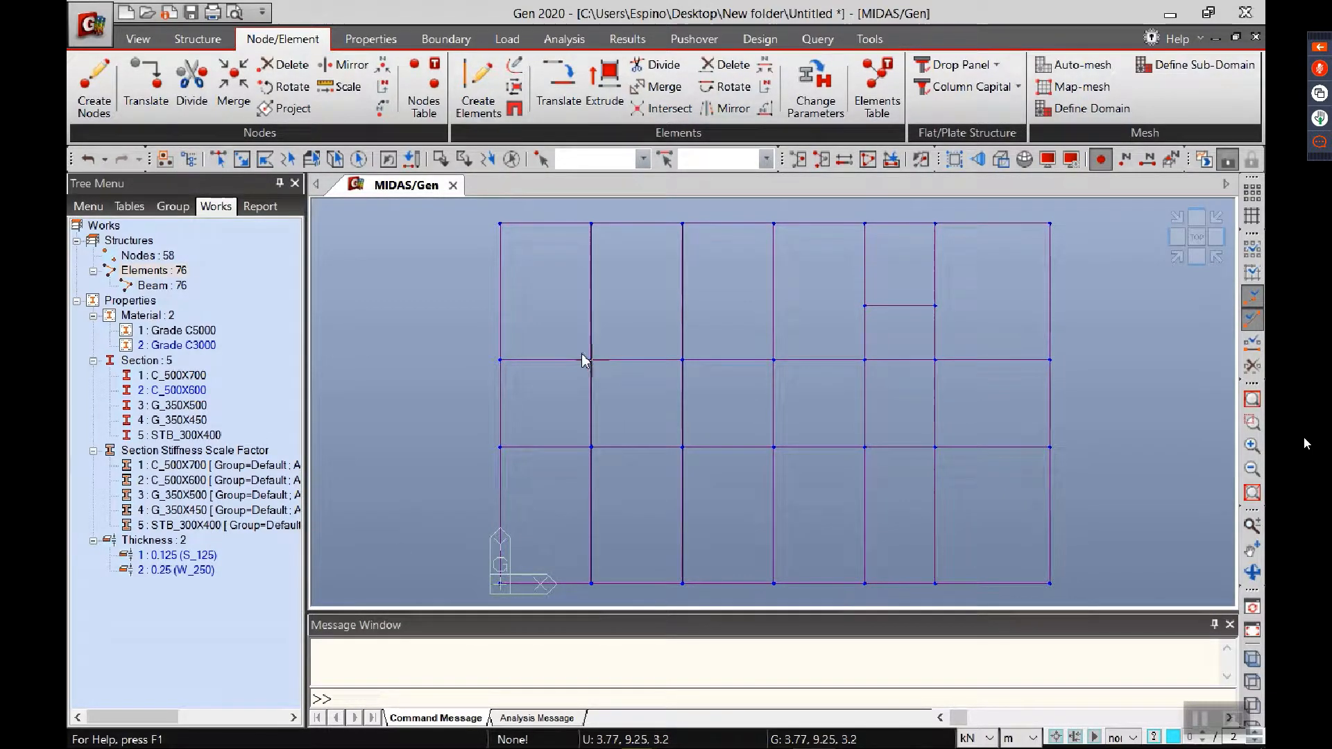
{"action": "left_click", "coordinate": [242, 160]}
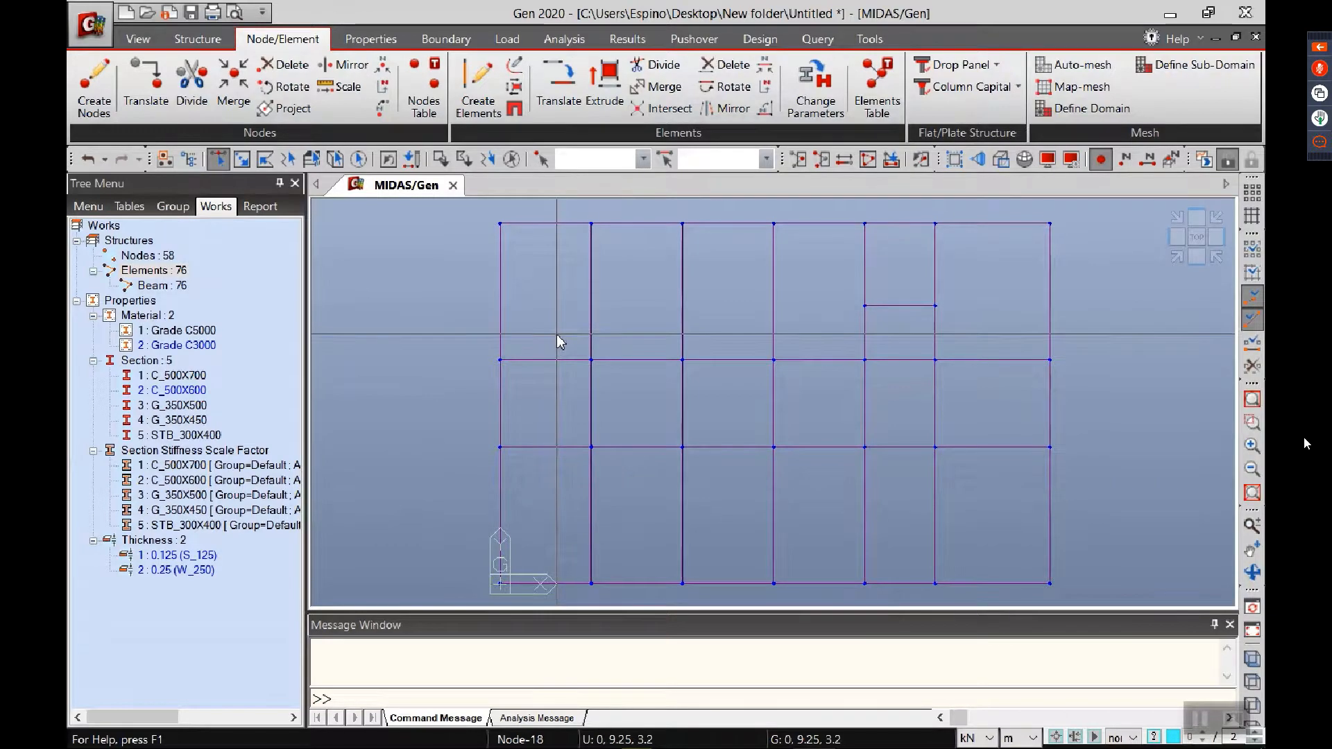
{"action": "mouse_move", "coordinate": [557, 335]}
{"action": "left_mouse_down"}
{"action": "mouse_move", "coordinate": [901, 488]}
{"action": "mouse_move", "coordinate": [959, 496]}
{"action": "mouse_move", "coordinate": [857, 477]}
{"action": "mouse_move", "coordinate": [580, 336]}
{"action": "left_mouse_up"}
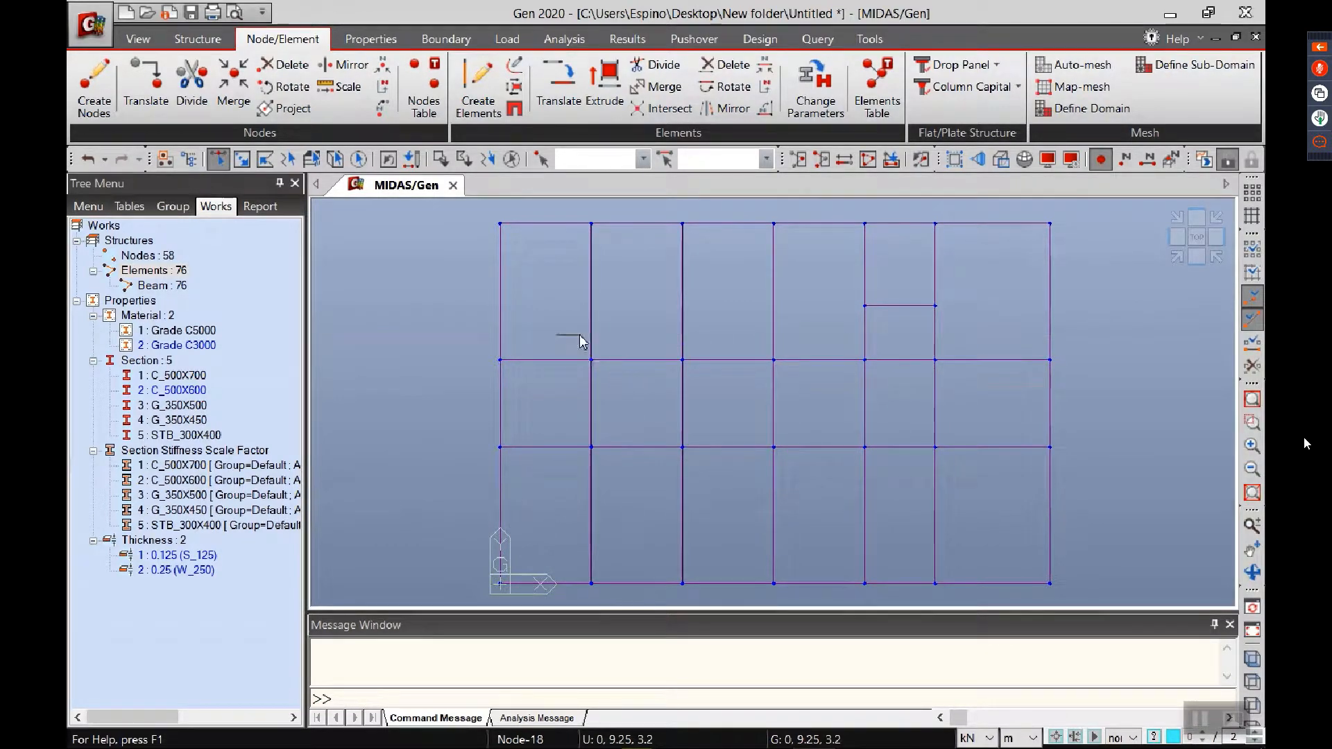
{"action": "left_click", "coordinate": [1124, 738]}
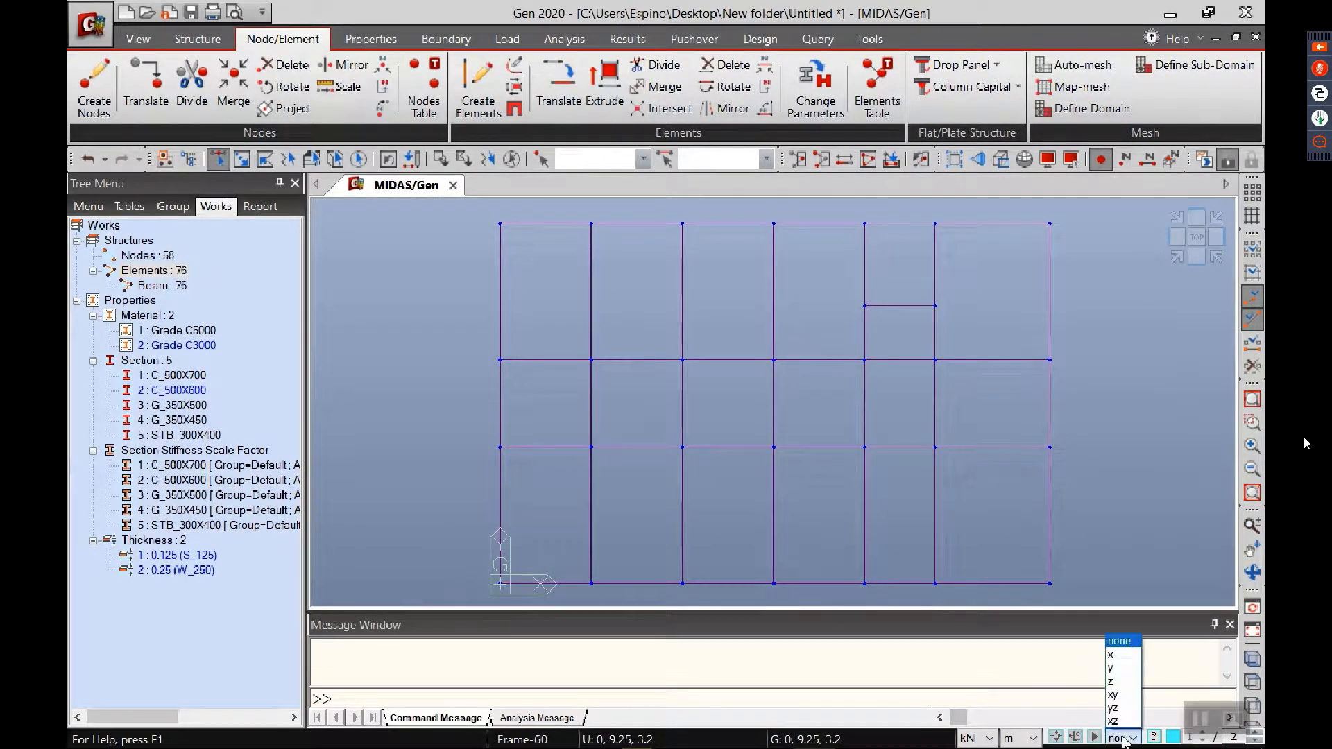
{"action": "left_click", "coordinate": [1116, 683]}
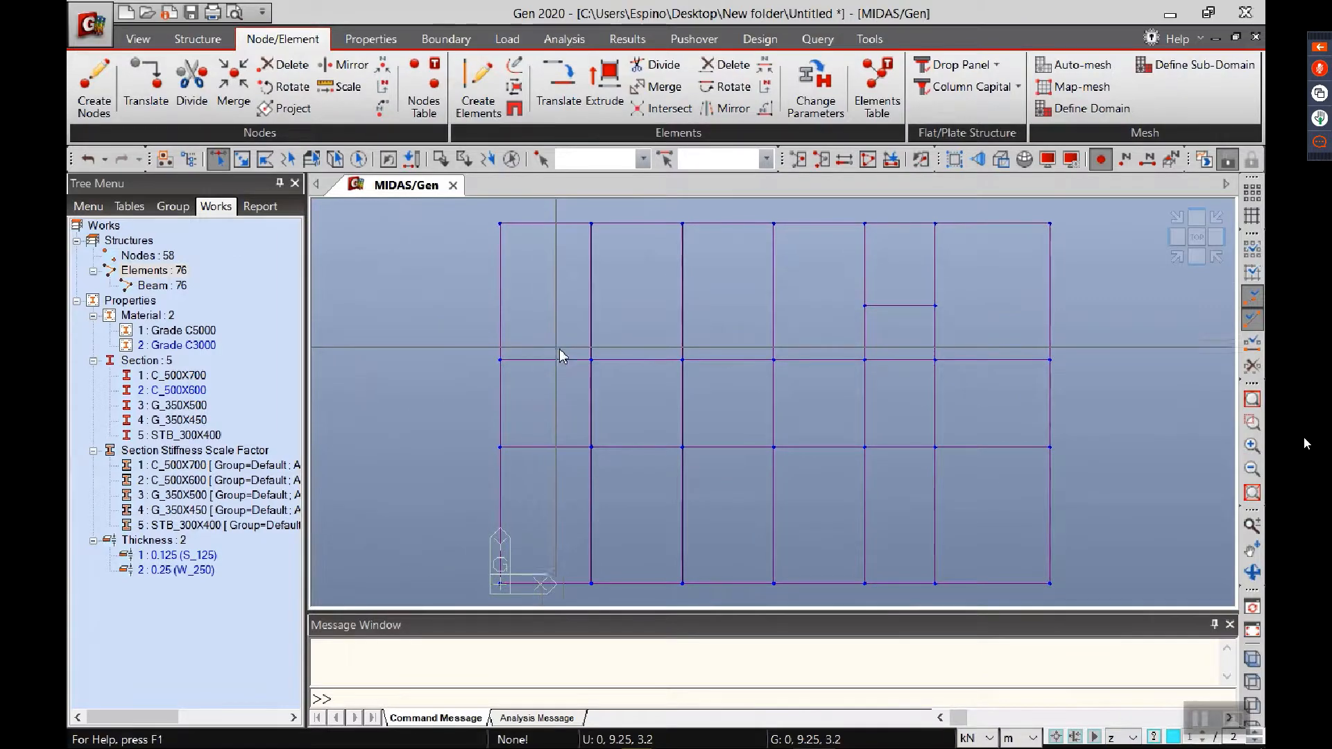
{"action": "left_click_drag", "start_coordinate": [562, 354], "coordinate": [956, 475]}
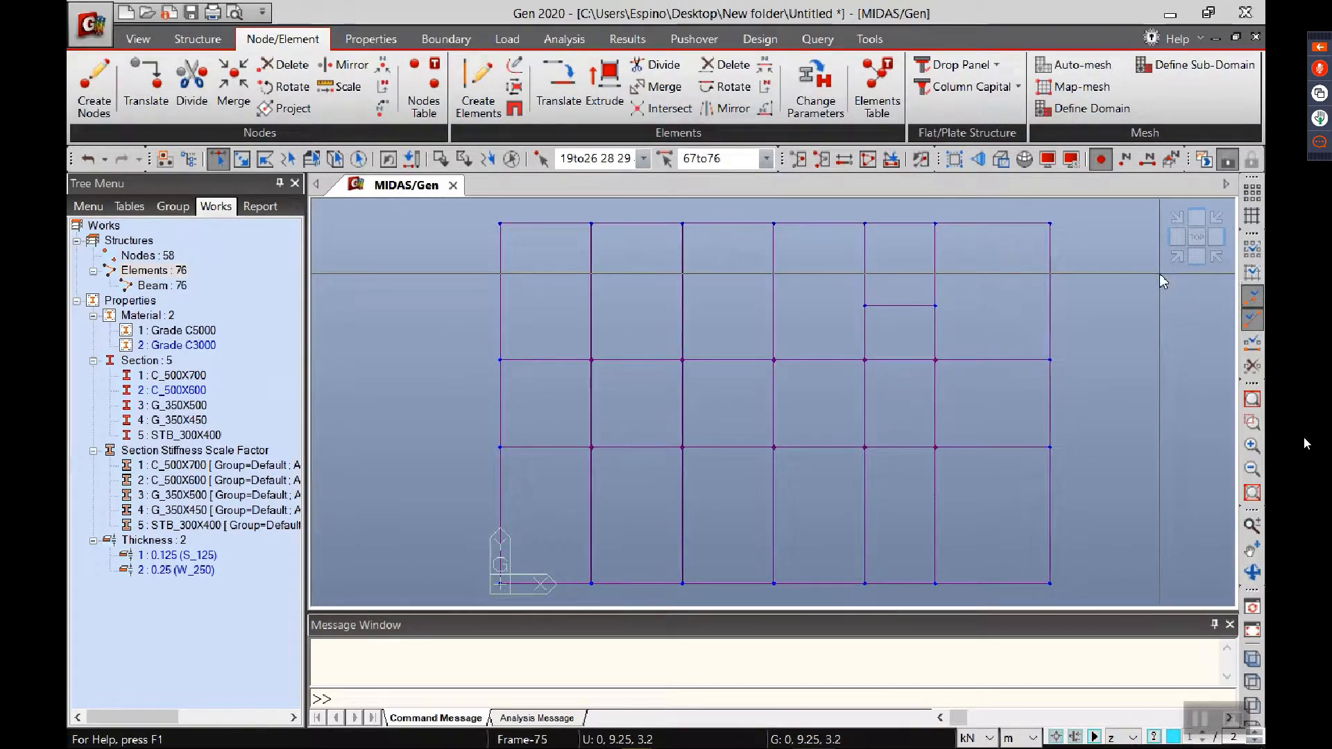
{"action": "left_click", "coordinate": [1172, 261]}
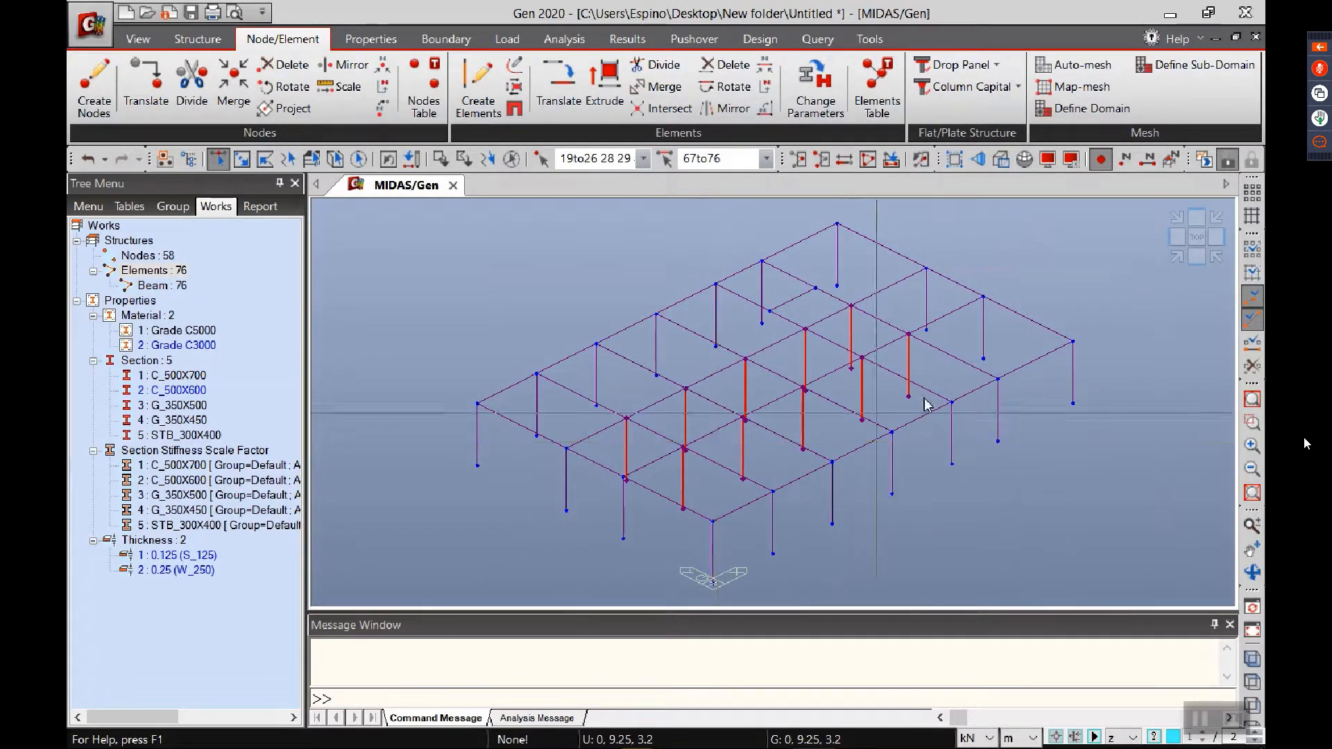
{"action": "left_click", "coordinate": [1196, 237]}
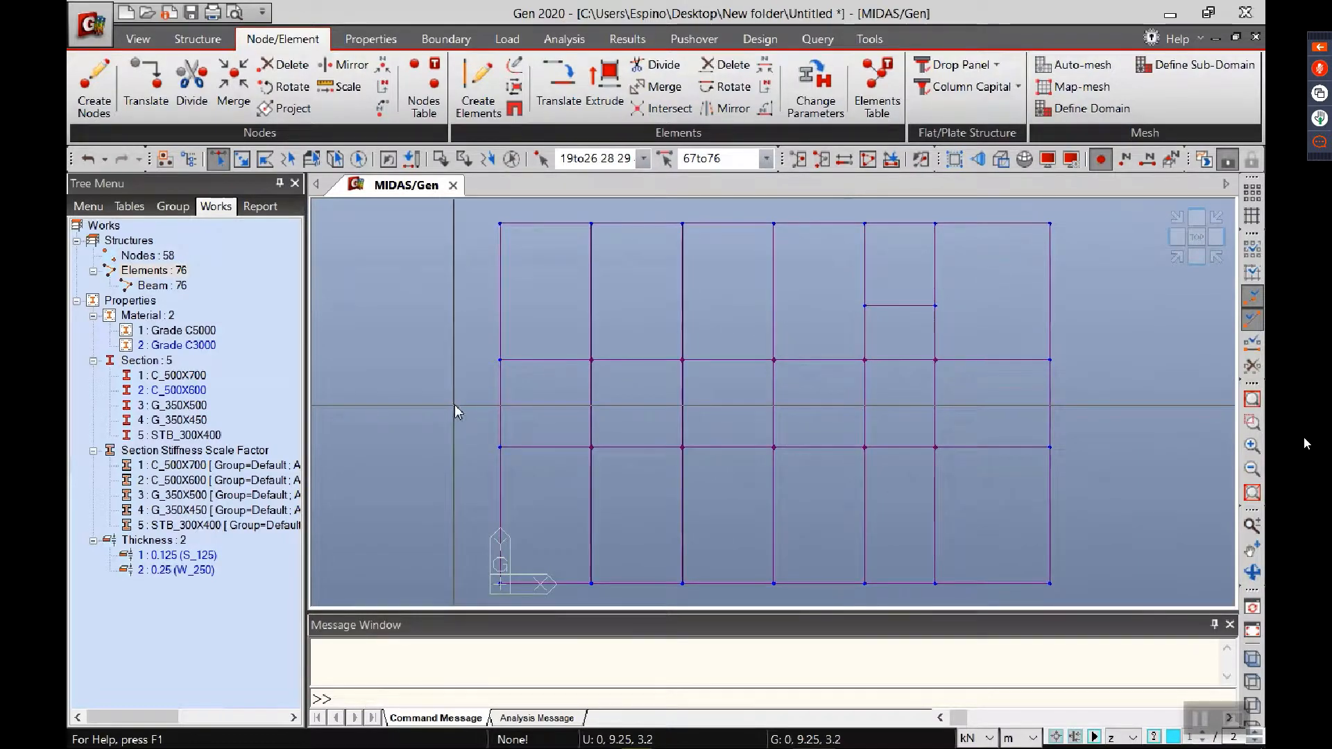
{"action": "left_click_drag", "start_coordinate": [179, 390], "coordinate": [514, 352]}
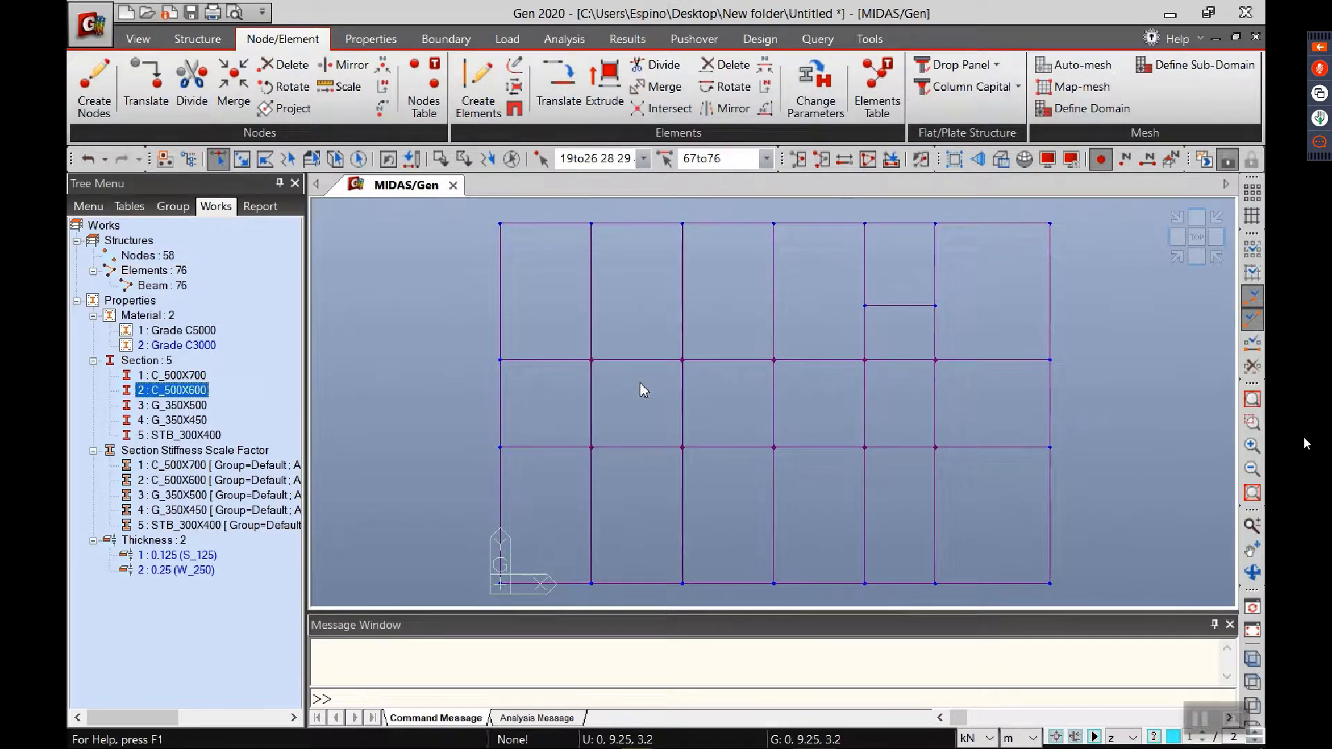
{"action": "left_click_drag", "start_coordinate": [644, 390], "coordinate": [646, 389]}
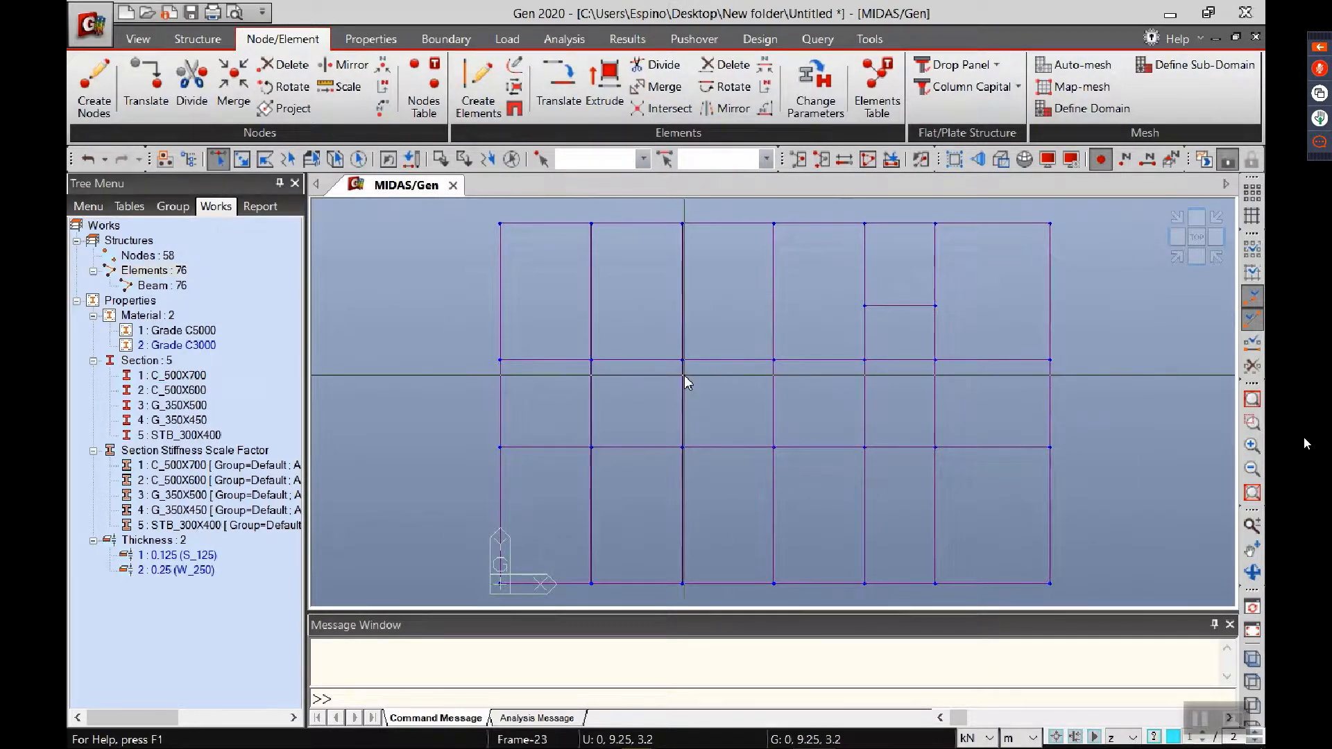
Step: Turn on the hidden-surface display and inspect the model in isometric and top views
{"action": "left_click", "coordinate": [1003, 161]}
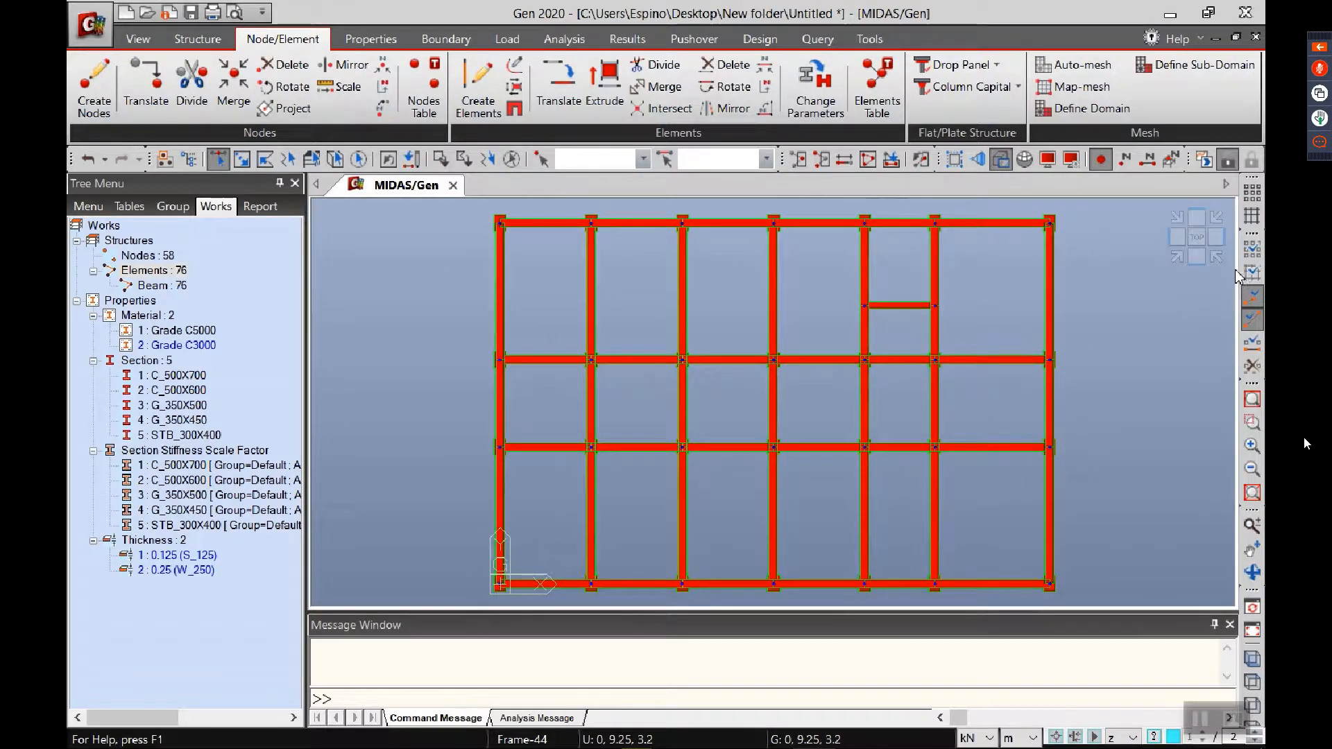
{"action": "left_click", "coordinate": [1180, 260]}
{"action": "left_click", "coordinate": [1197, 240]}
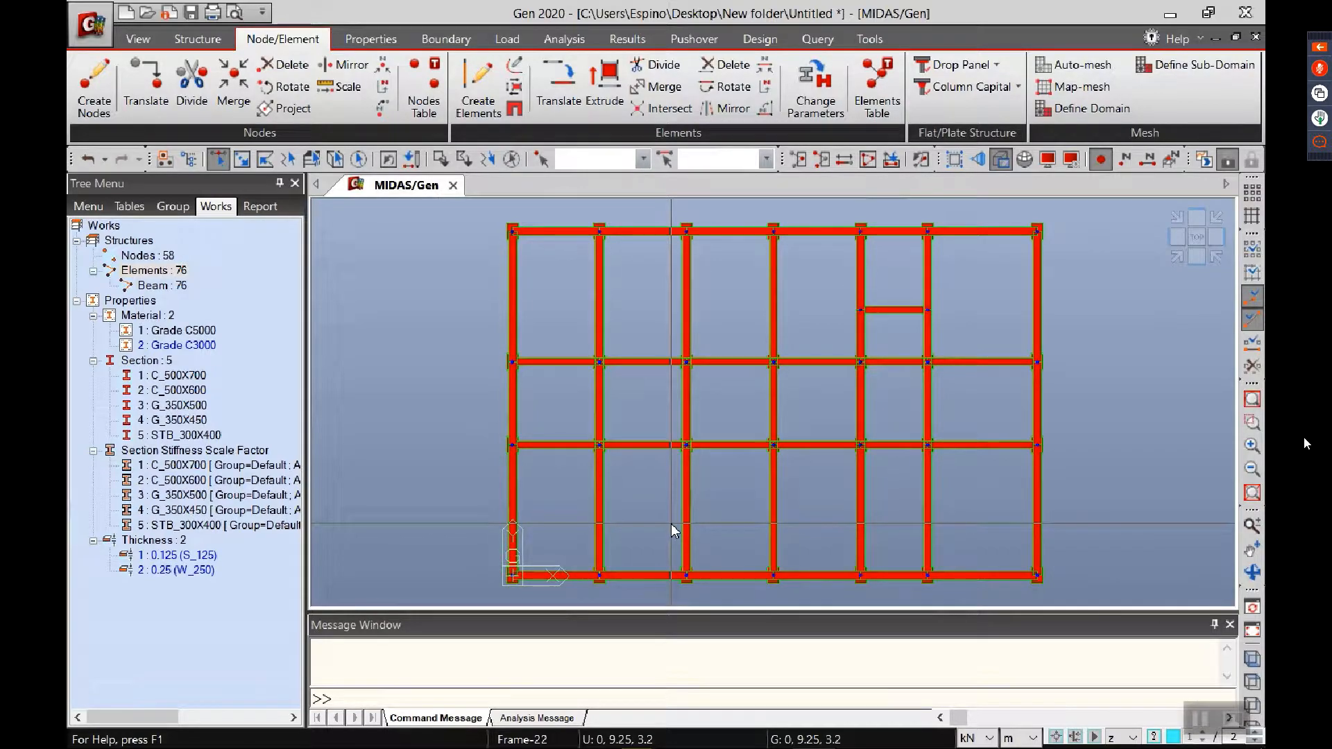
Step: Draw the elements in random section/thickness colors and view the model isometrically
{"action": "left_click", "coordinate": [1078, 161]}
{"action": "left_click_drag", "start_coordinate": [671, 176], "coordinate": [566, 227]}
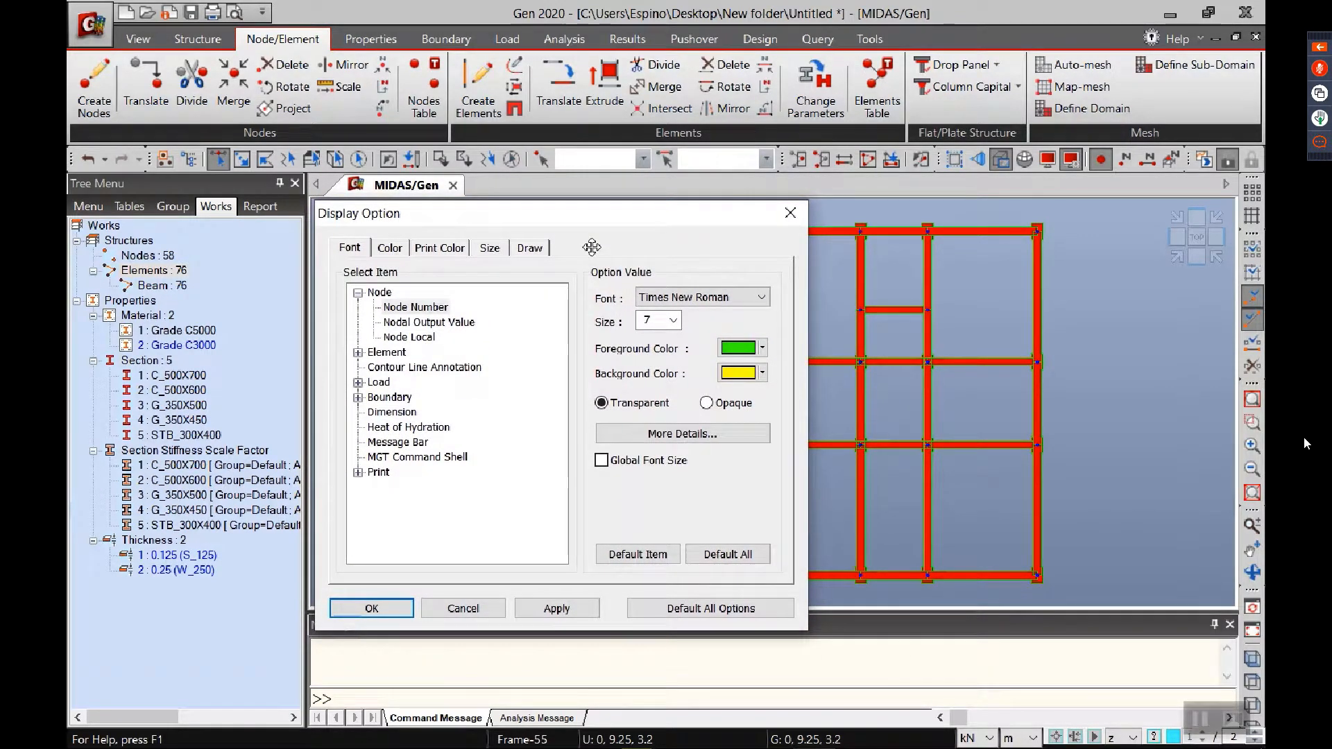
{"action": "left_click", "coordinate": [531, 248]}
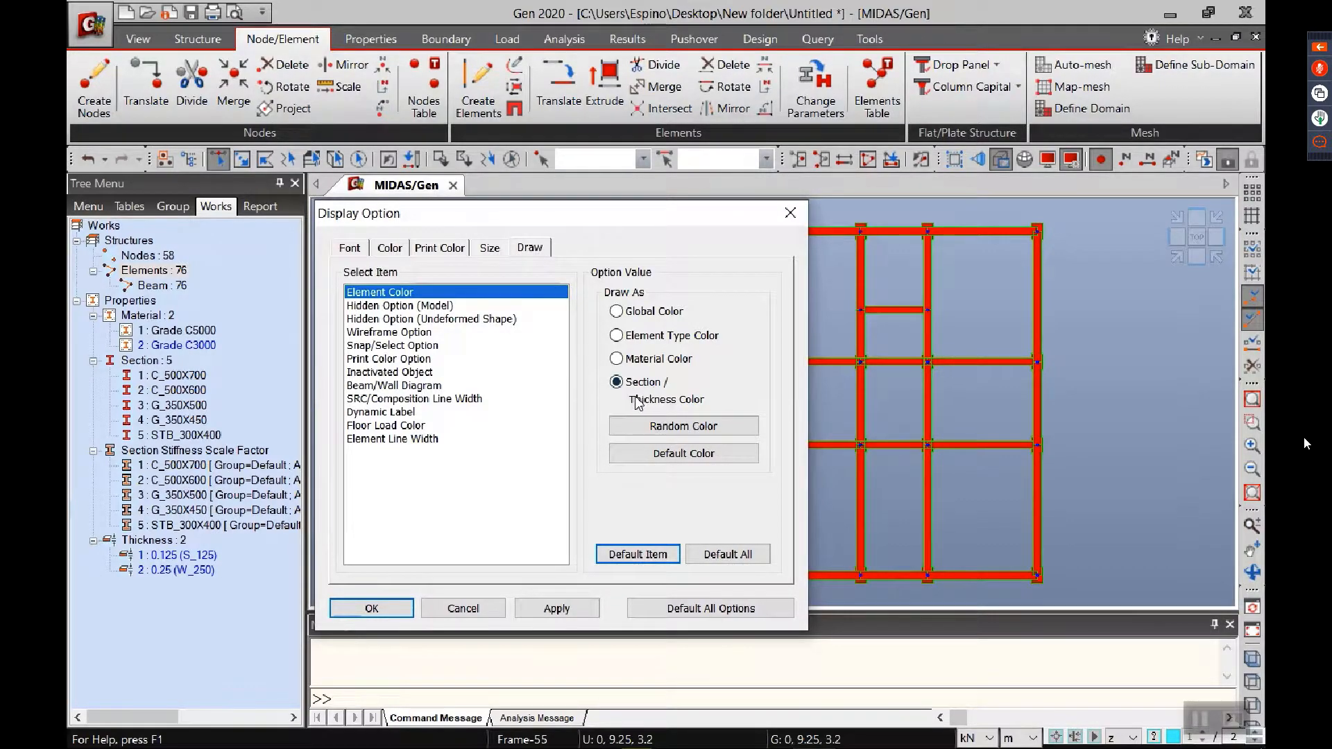
{"action": "left_click", "coordinate": [658, 424]}
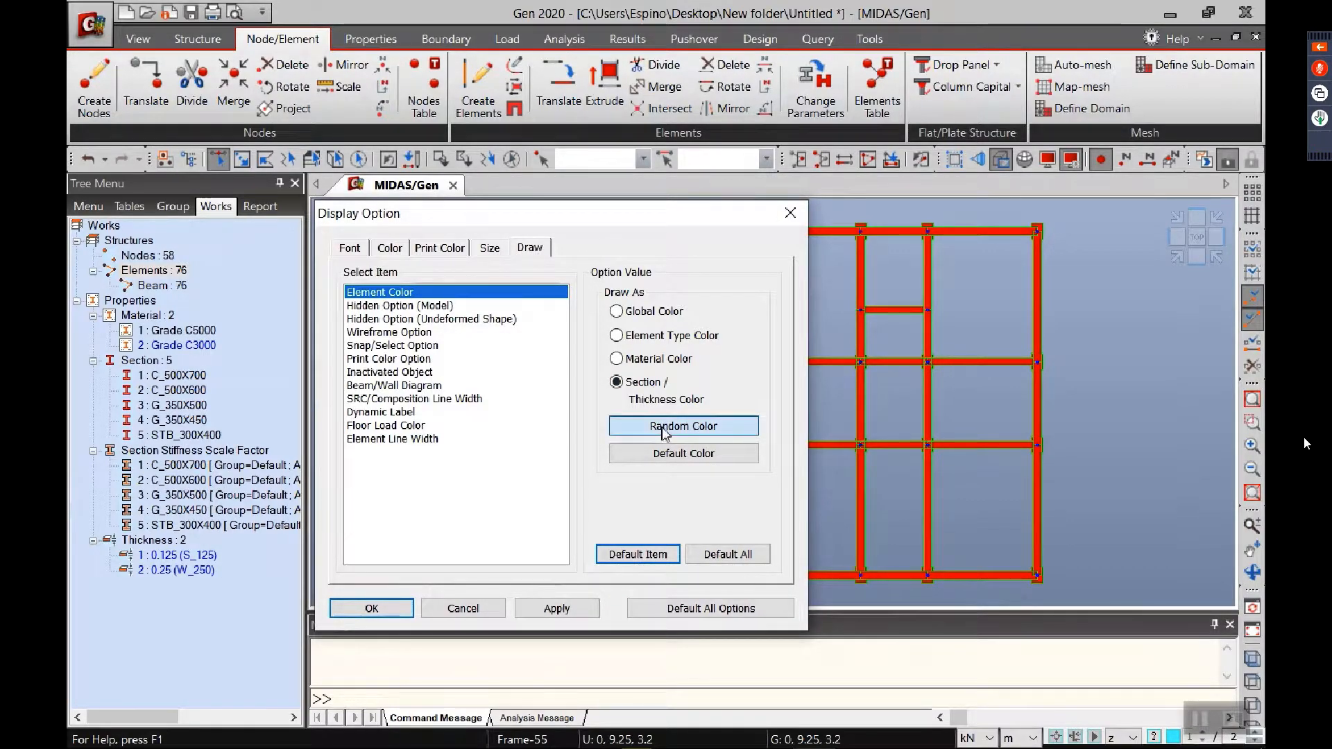
{"action": "left_click", "coordinate": [580, 610]}
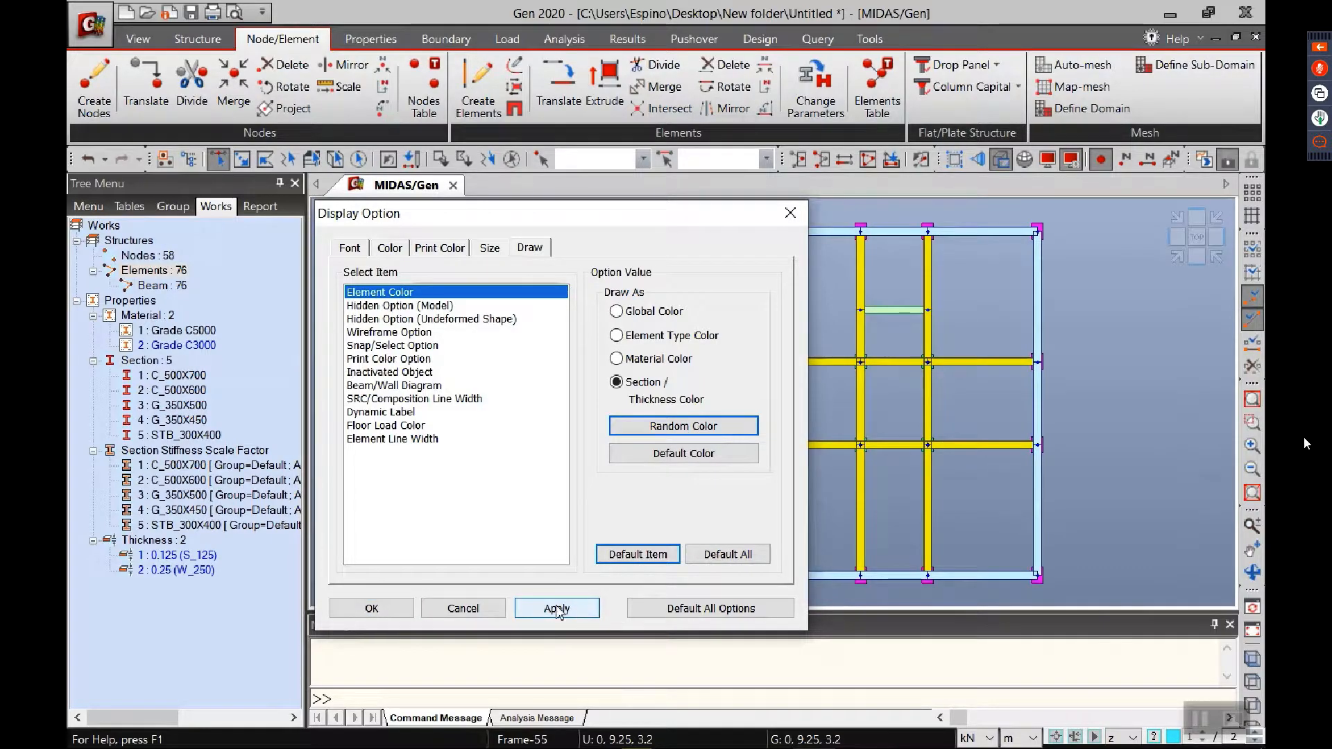
{"action": "left_click", "coordinate": [371, 608]}
{"action": "left_click", "coordinate": [1177, 257]}
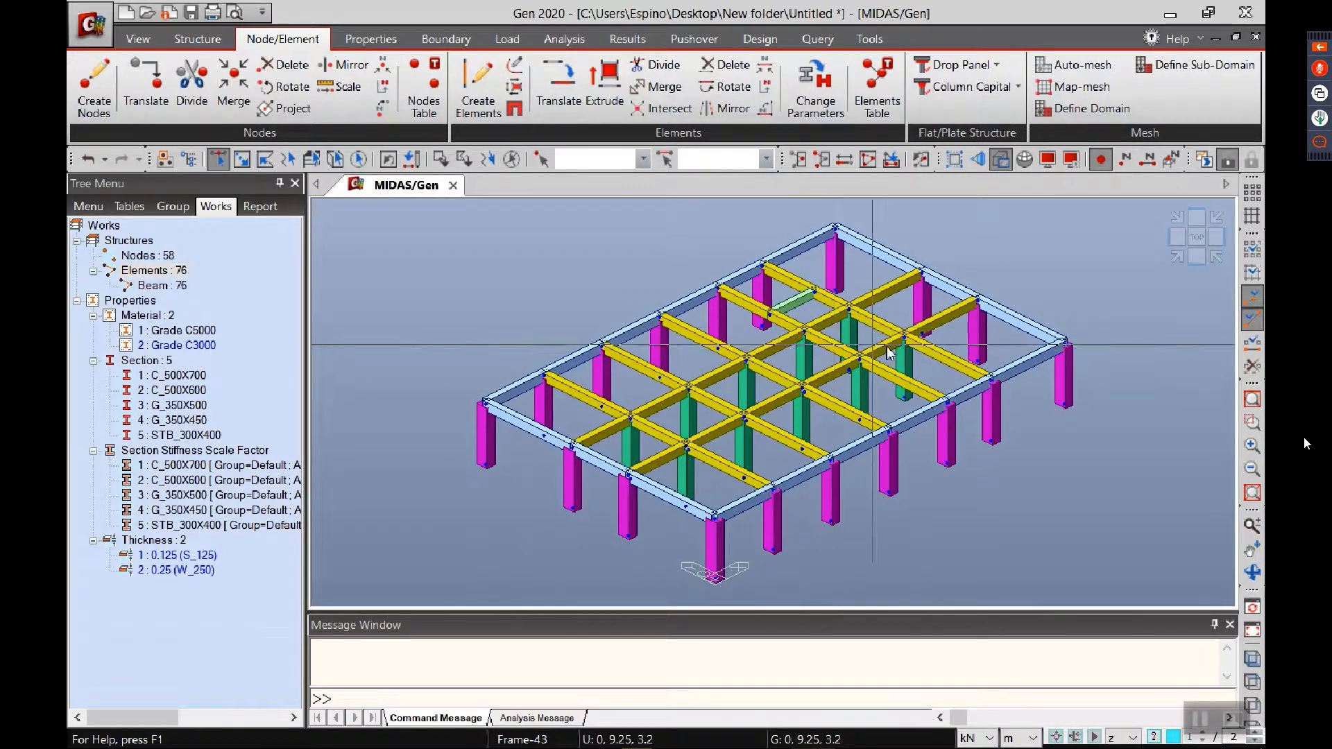
Step: Remove the element-direction selection limit and, in top view, select the three edge beams along the X = 0 side for an element extrusion
{"action": "left_click", "coordinate": [1198, 238]}
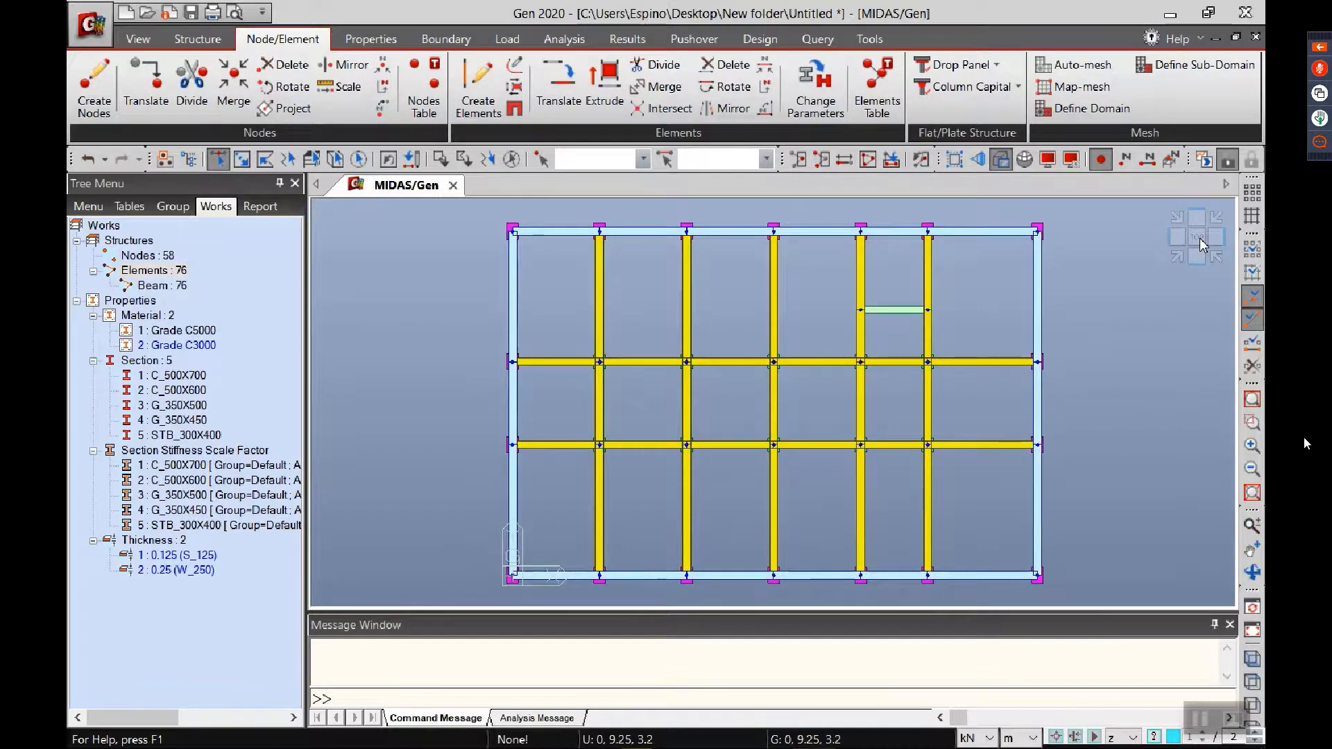
{"action": "left_click", "coordinate": [1122, 738]}
{"action": "left_click", "coordinate": [1119, 641]}
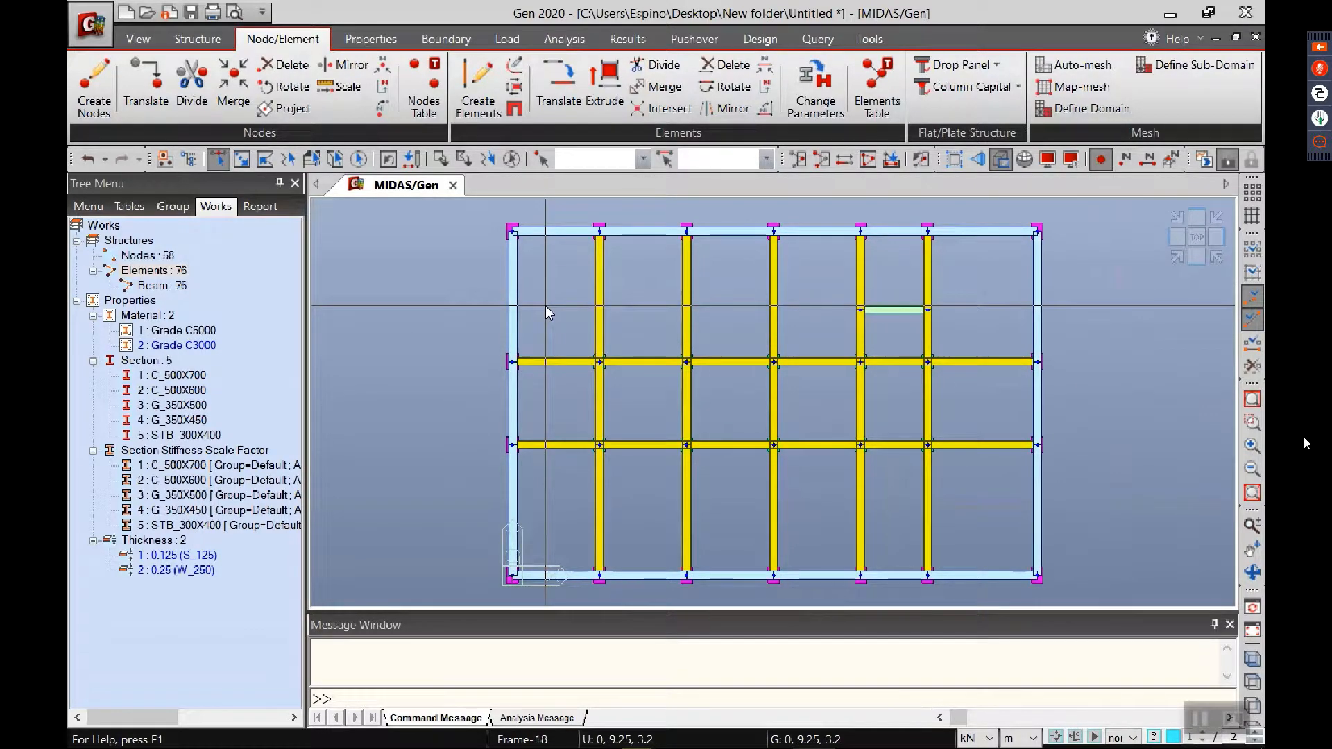
{"action": "left_click", "coordinate": [513, 298]}
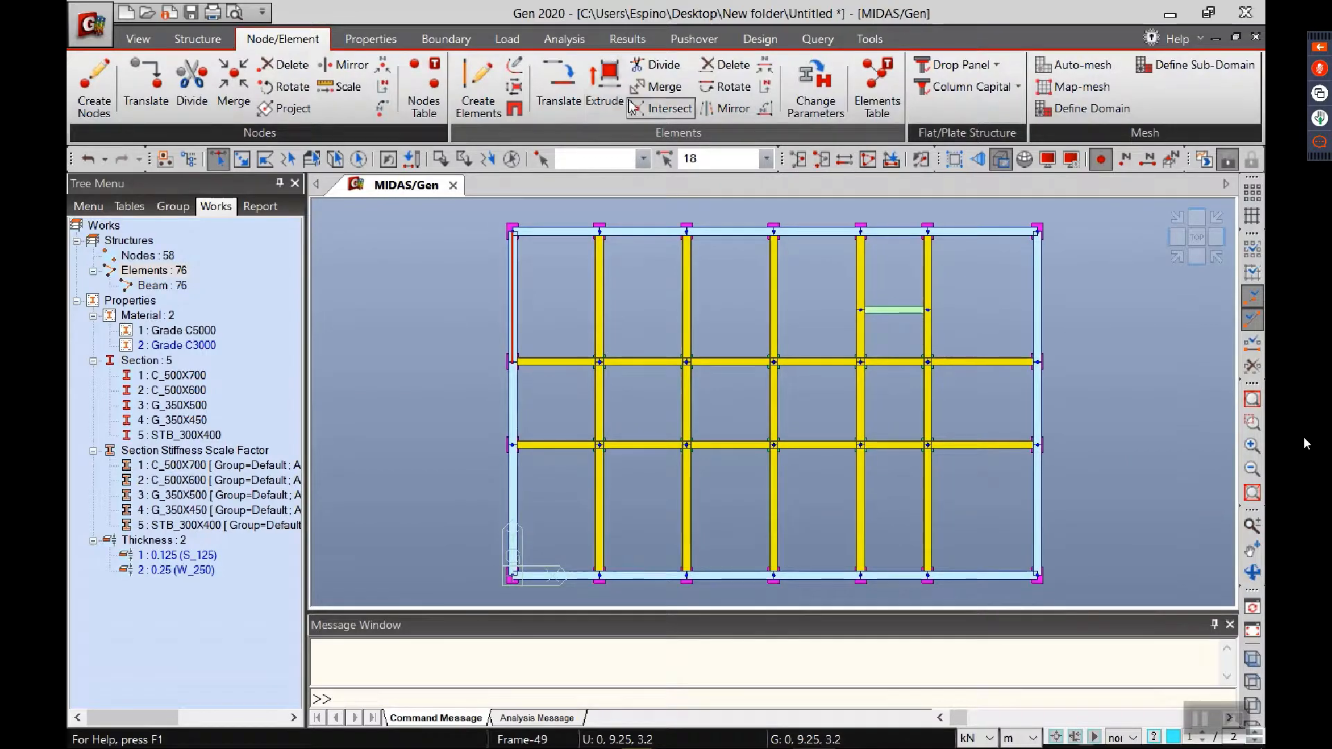
{"action": "left_click", "coordinate": [608, 110]}
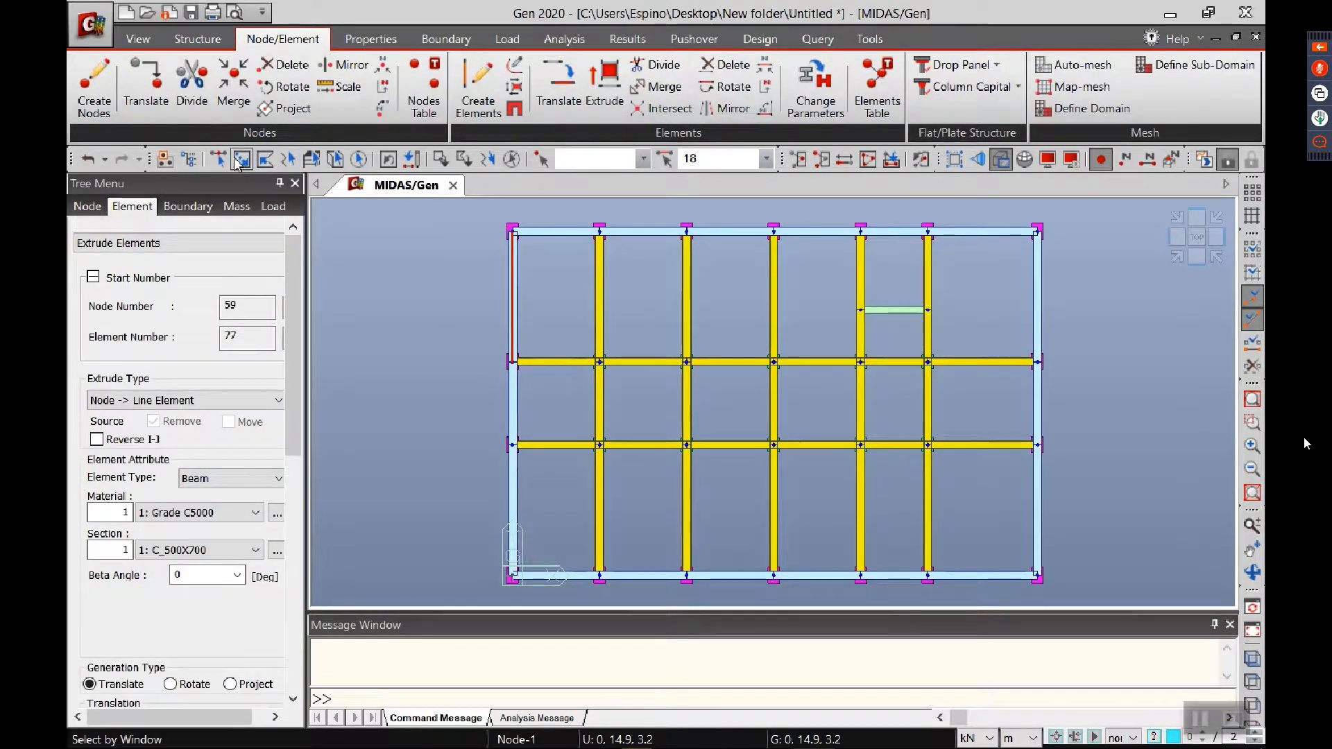
{"action": "left_click", "coordinate": [512, 408]}
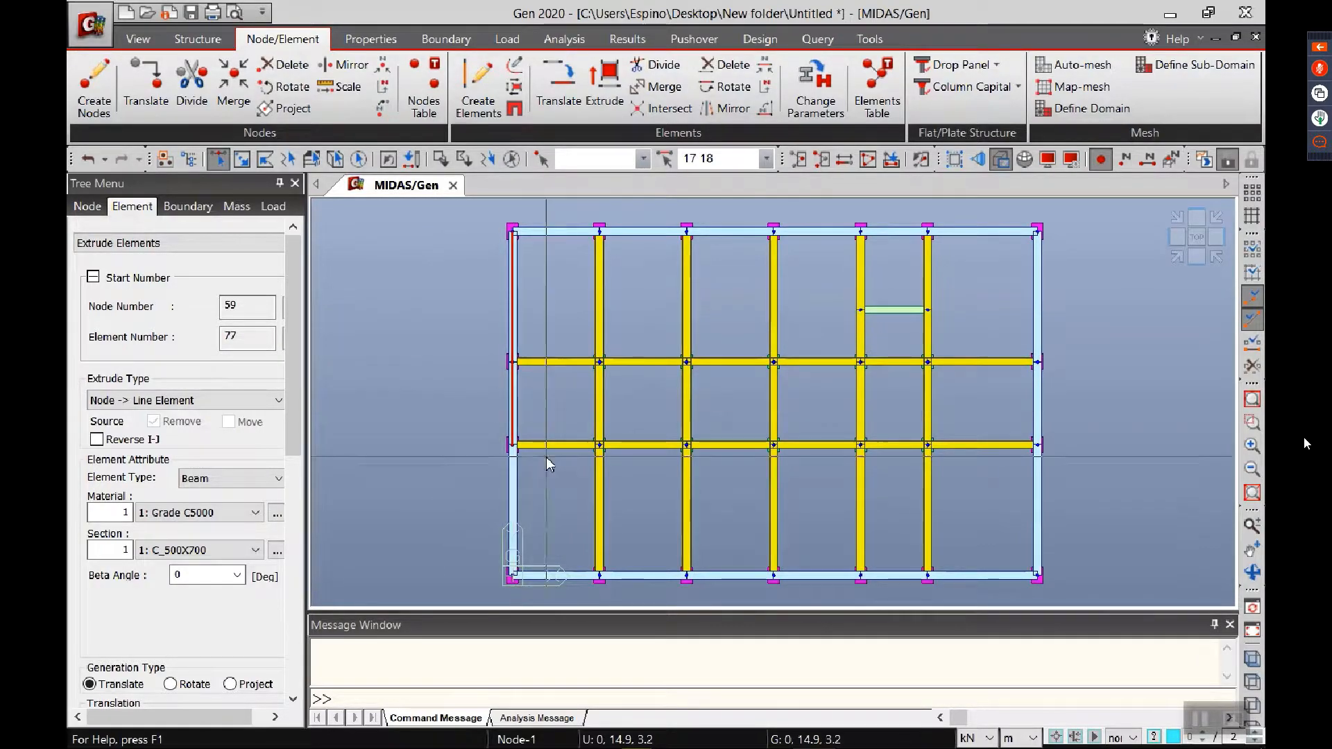
{"action": "left_click", "coordinate": [513, 505]}
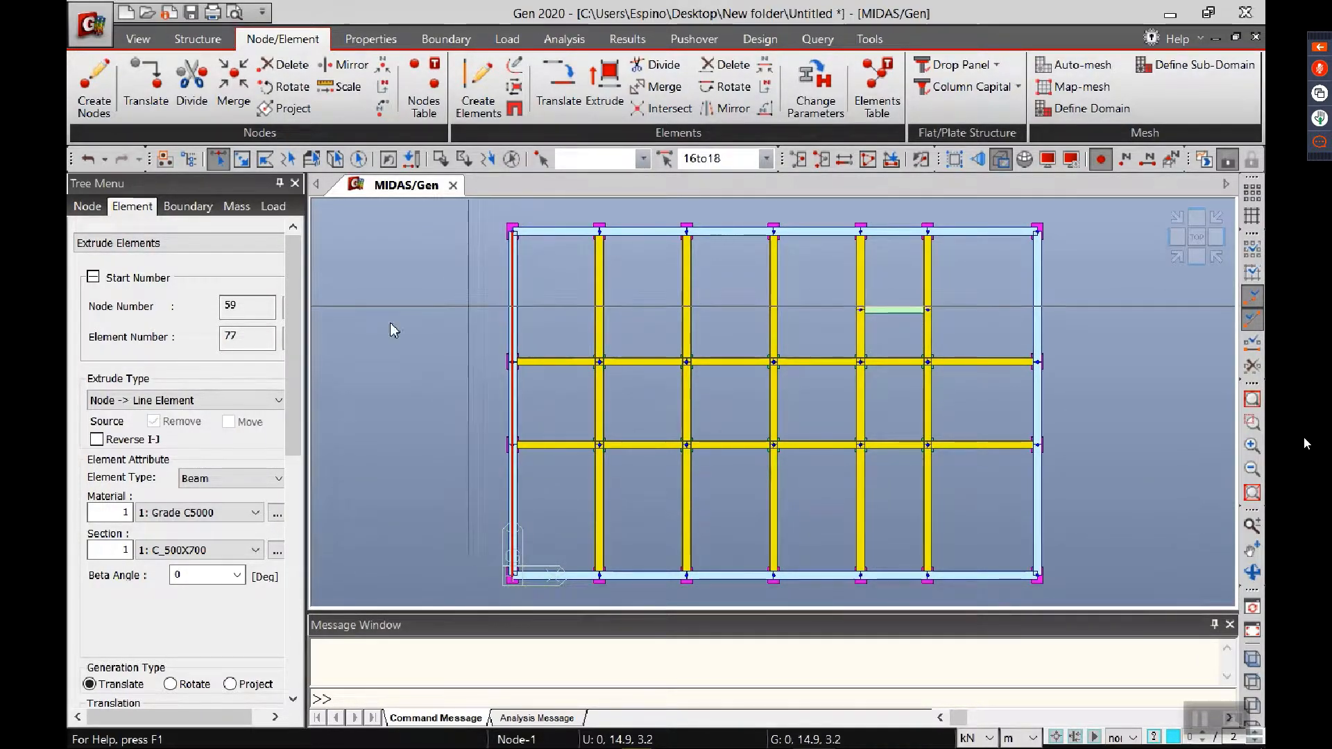
Step: Set the extrusion to turn line elements into planar plates, keeping the source beams, with material Grade C3000 and thickness 0.2500 (W_250)
{"action": "left_click", "coordinate": [197, 400]}
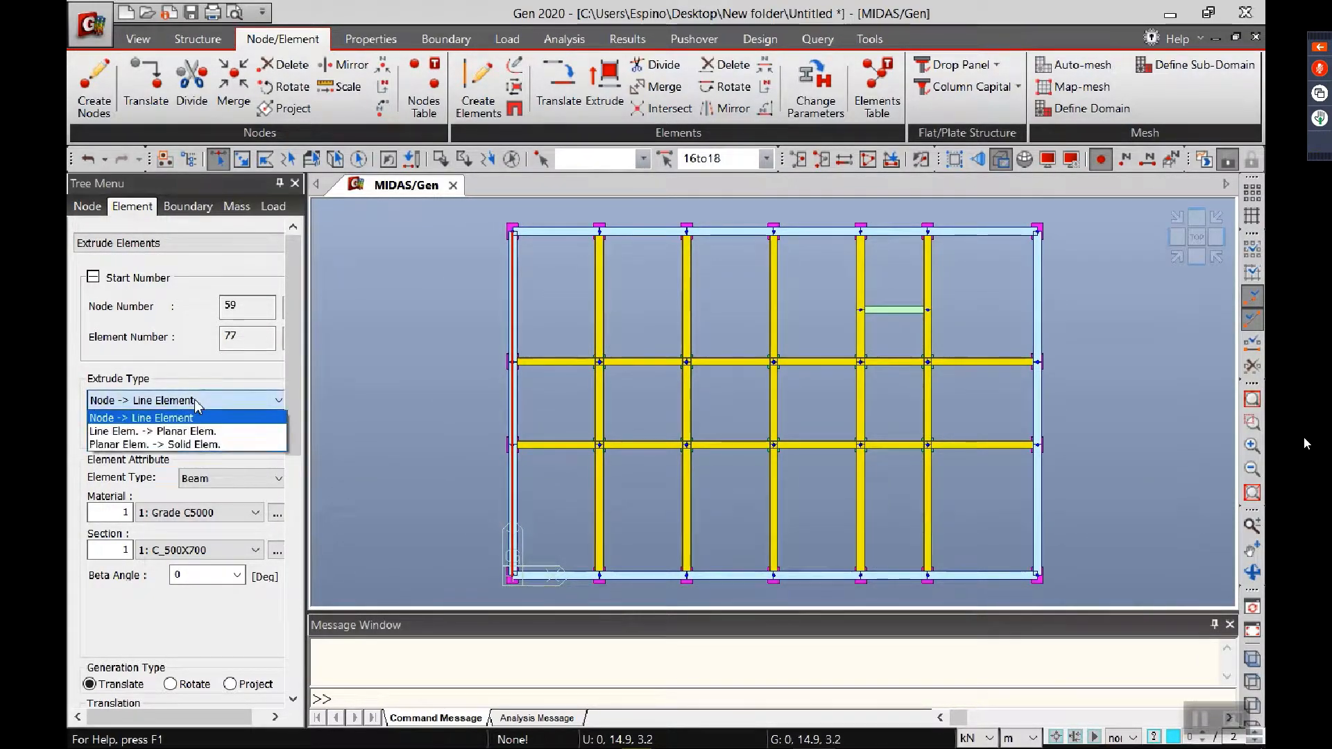
{"action": "left_click", "coordinate": [165, 432]}
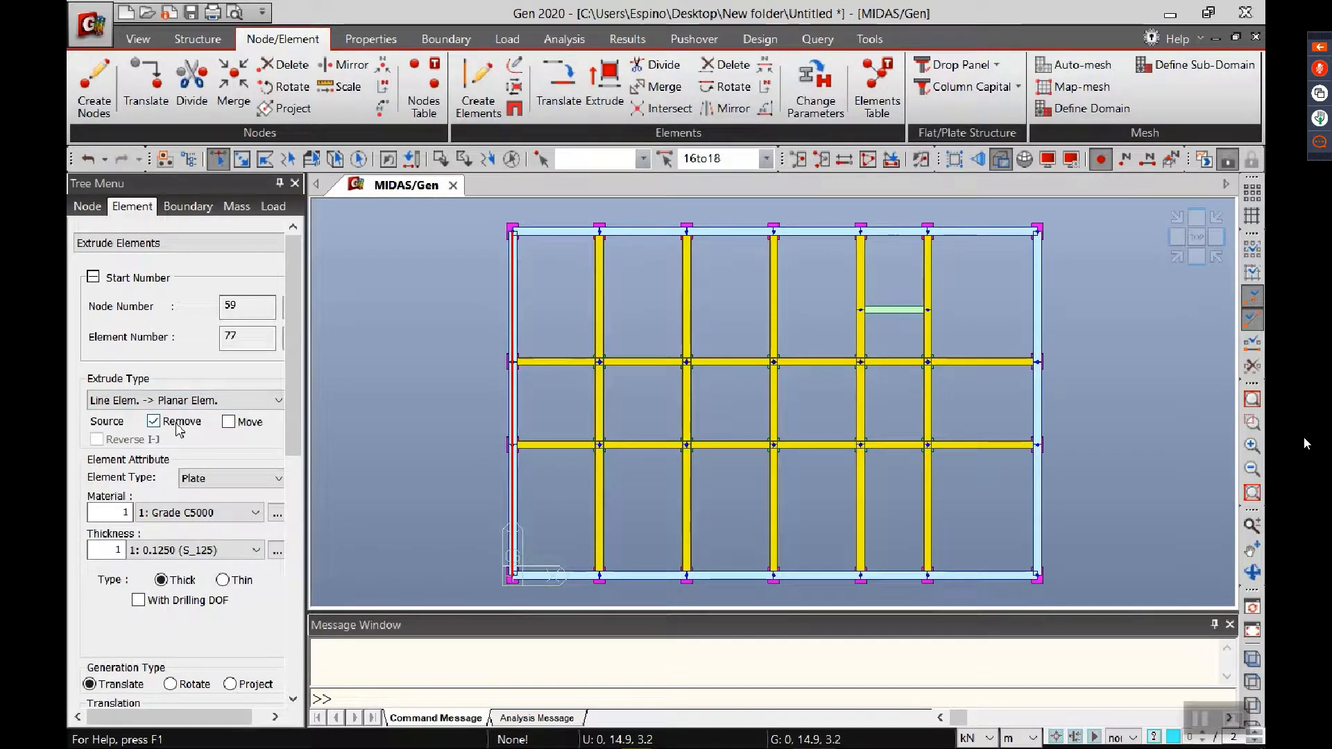
{"action": "left_click", "coordinate": [177, 424]}
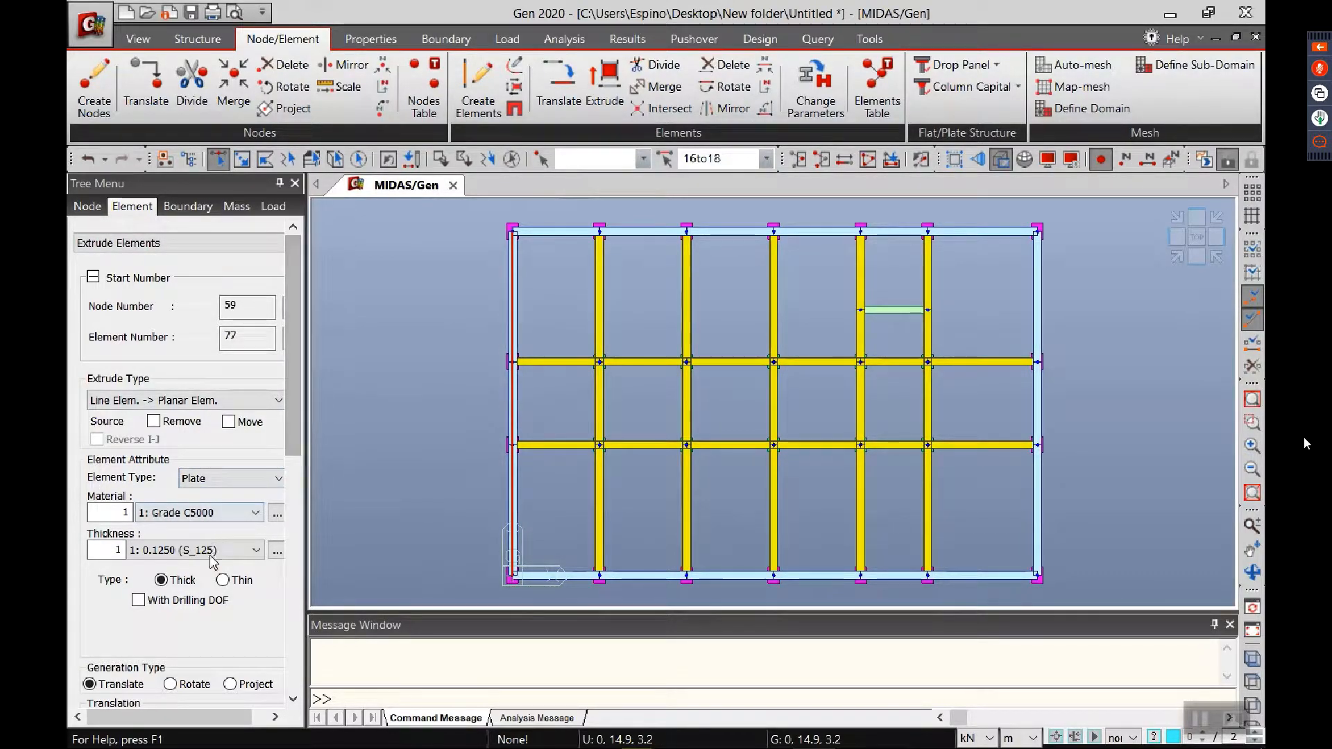
{"action": "left_click", "coordinate": [222, 512]}
{"action": "left_click", "coordinate": [222, 544]}
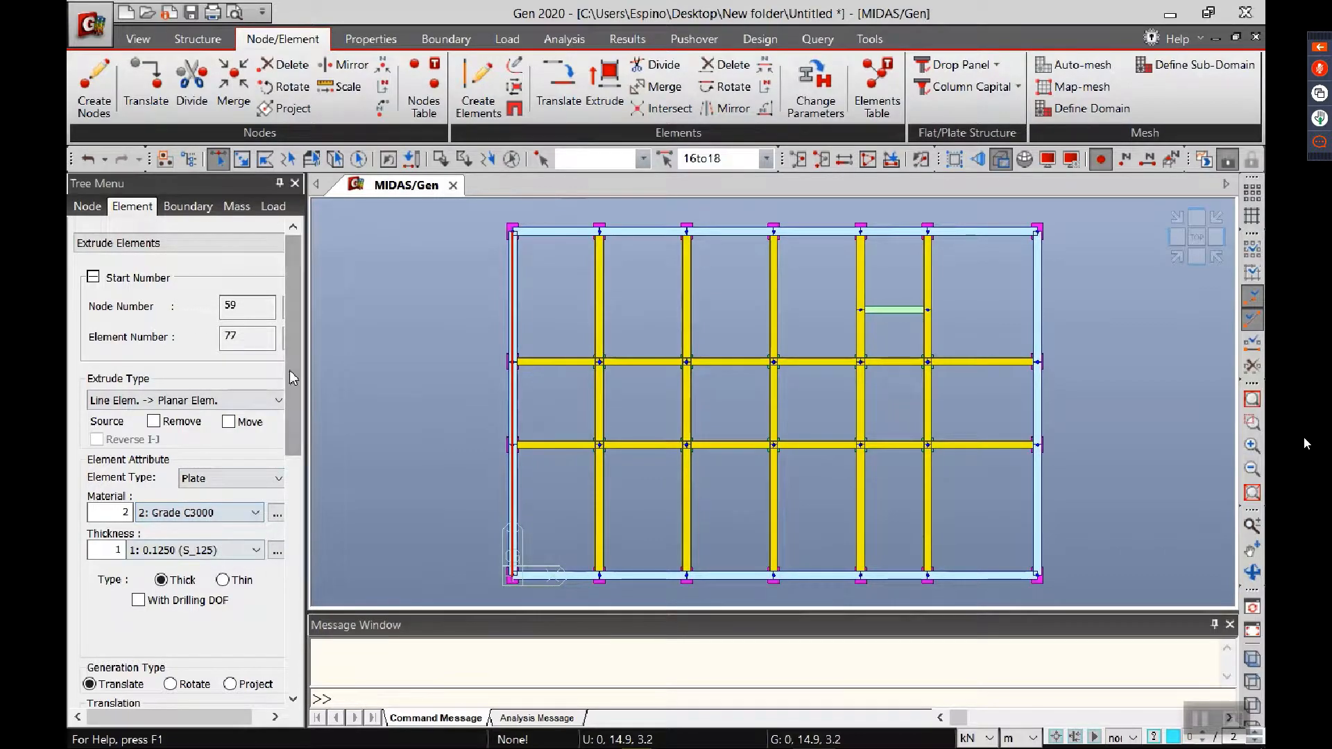
{"action": "left_click_drag", "start_coordinate": [296, 385], "coordinate": [284, 465]}
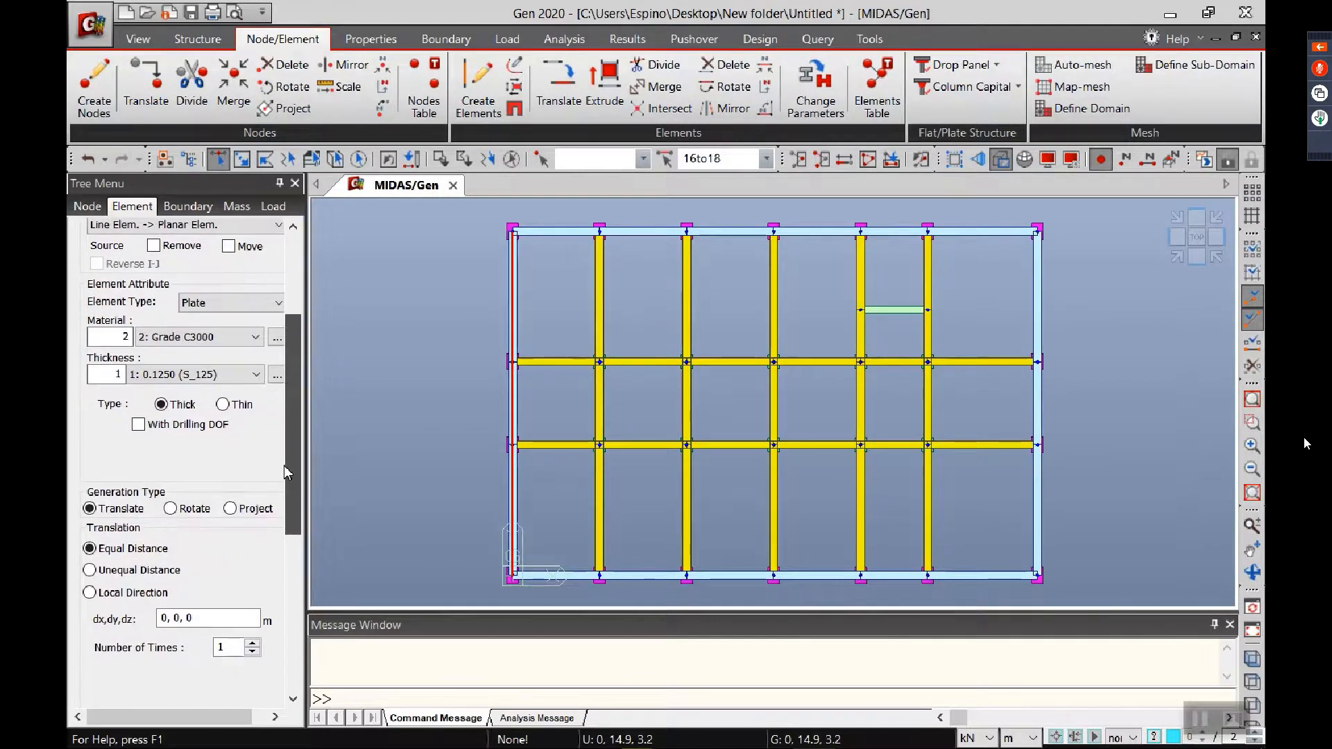
{"action": "left_click", "coordinate": [182, 374]}
{"action": "left_click", "coordinate": [179, 401]}
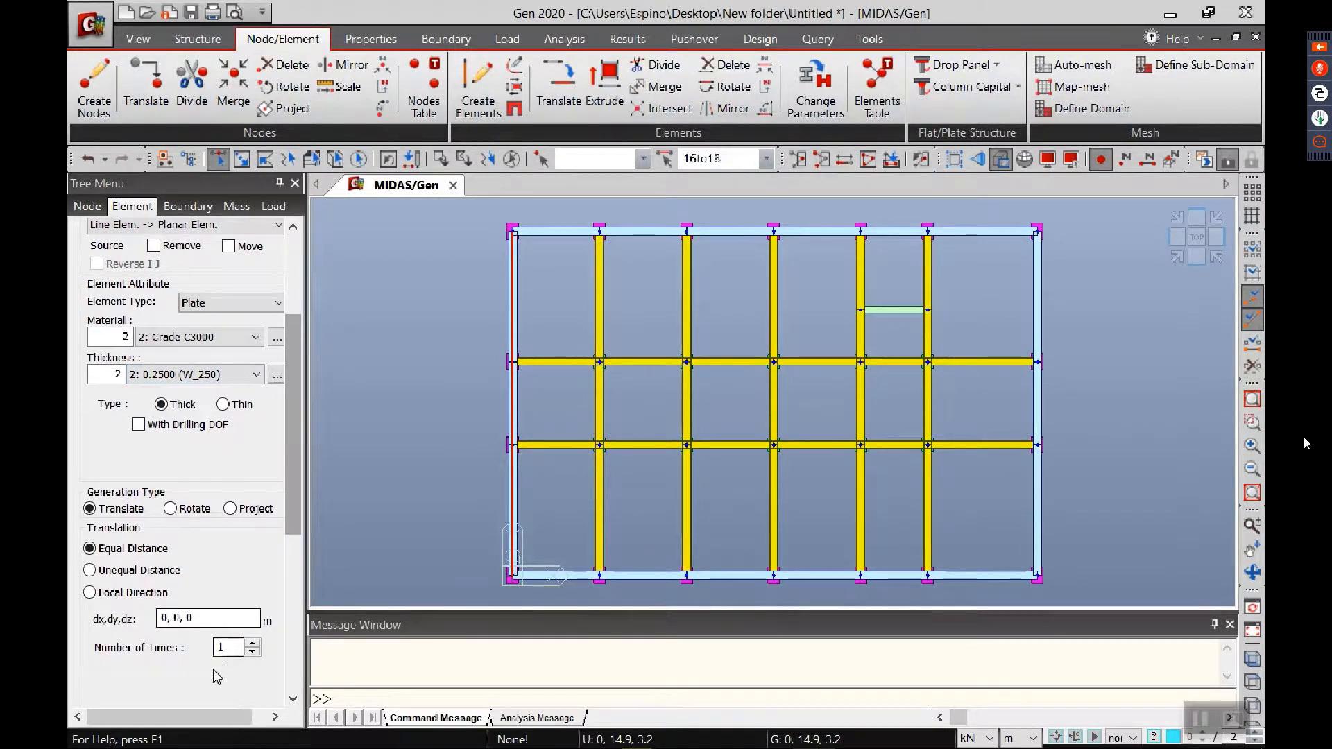
Step: Extrude the selected edge beams into wall plates with a translation of 0, 0, -3.2 m and view them isometrically
{"action": "left_click", "coordinate": [214, 612]}
{"action": "key", "text": "BackSpace"}
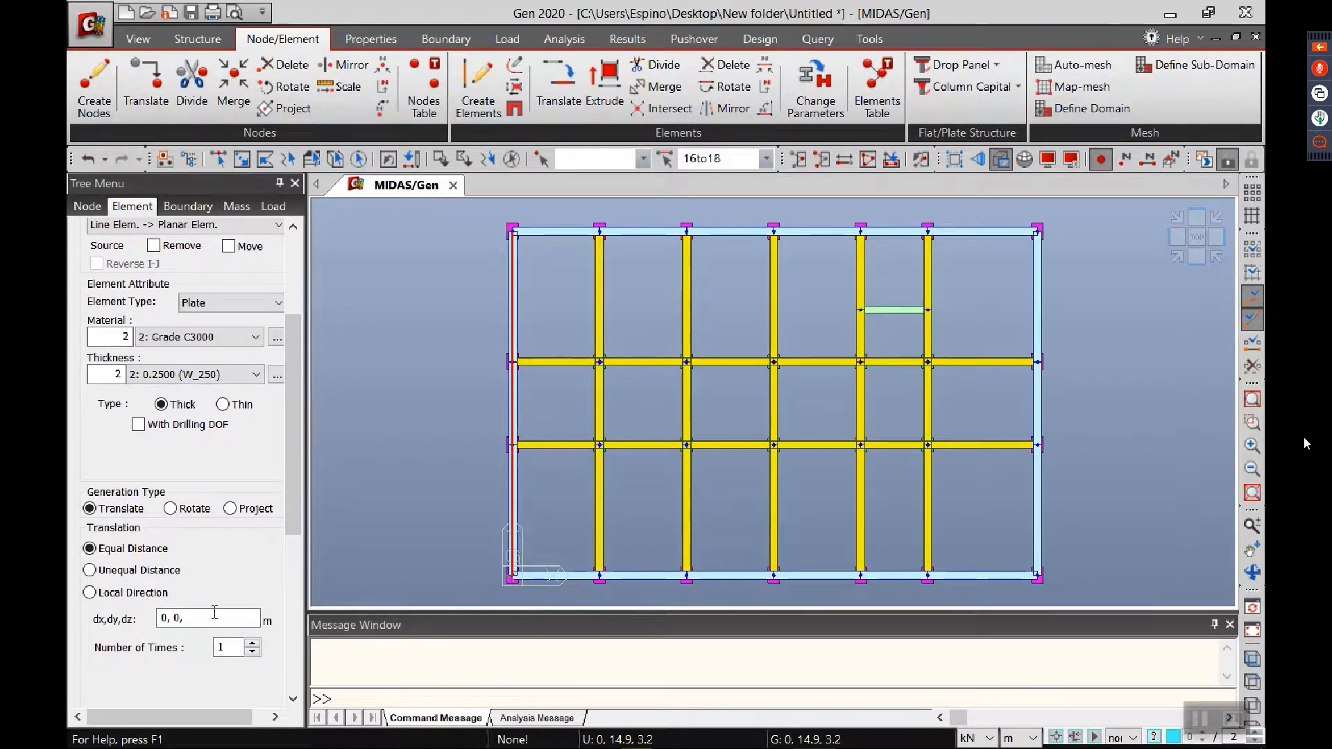
{"action": "type", "text": "-3.2"}
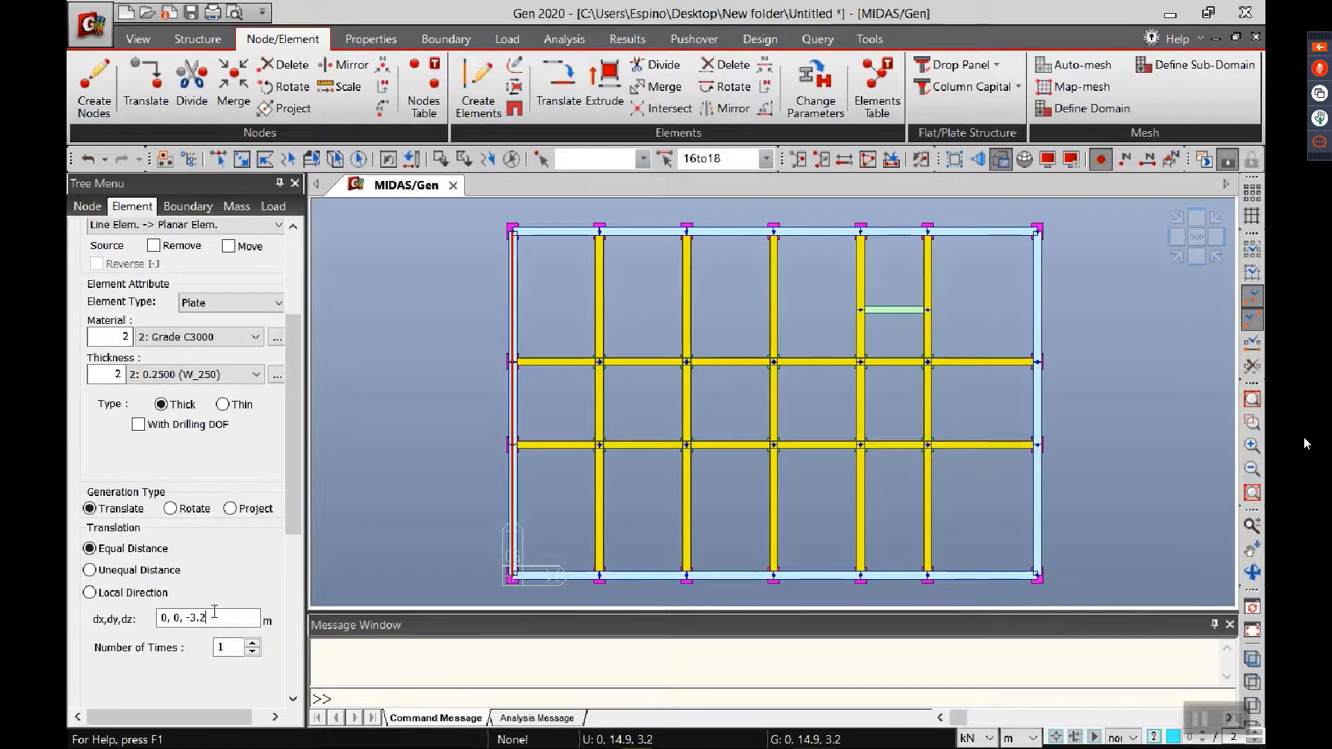
{"action": "left_click_drag", "start_coordinate": [296, 508], "coordinate": [303, 610]}
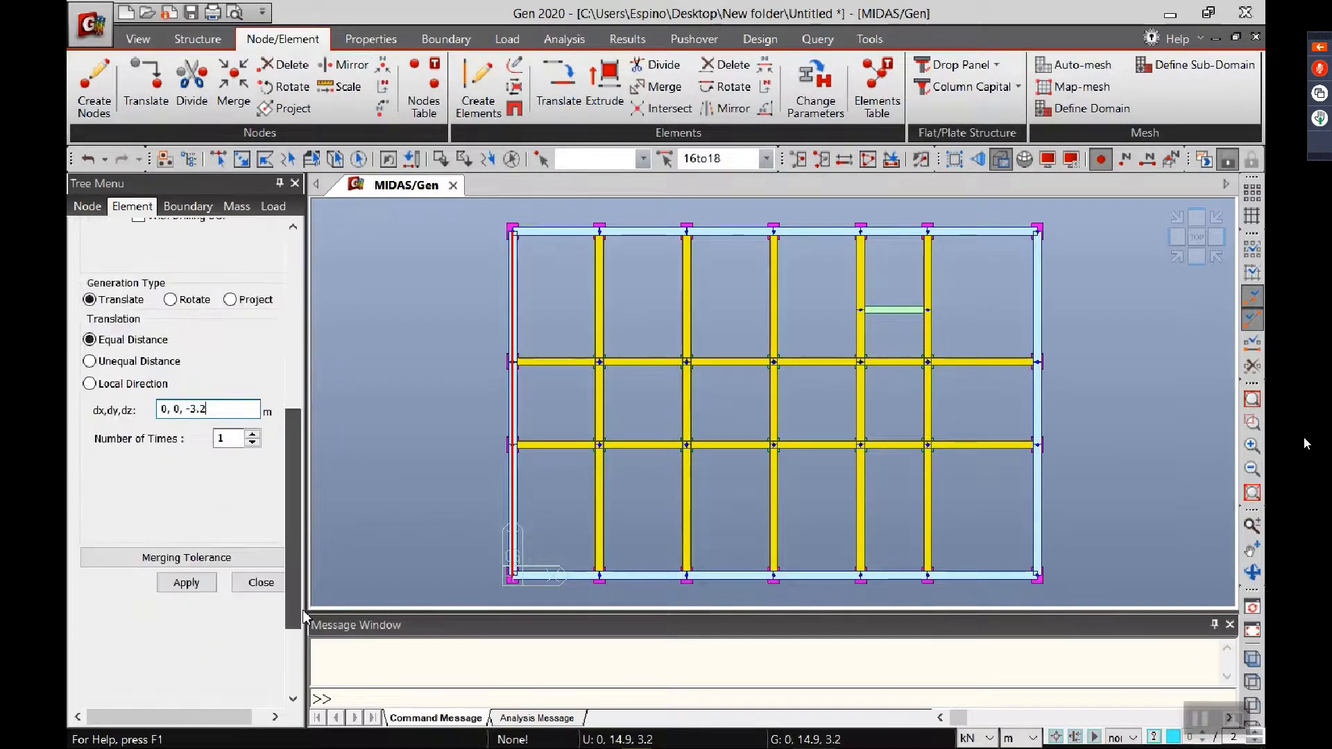
{"action": "left_click", "coordinate": [195, 580]}
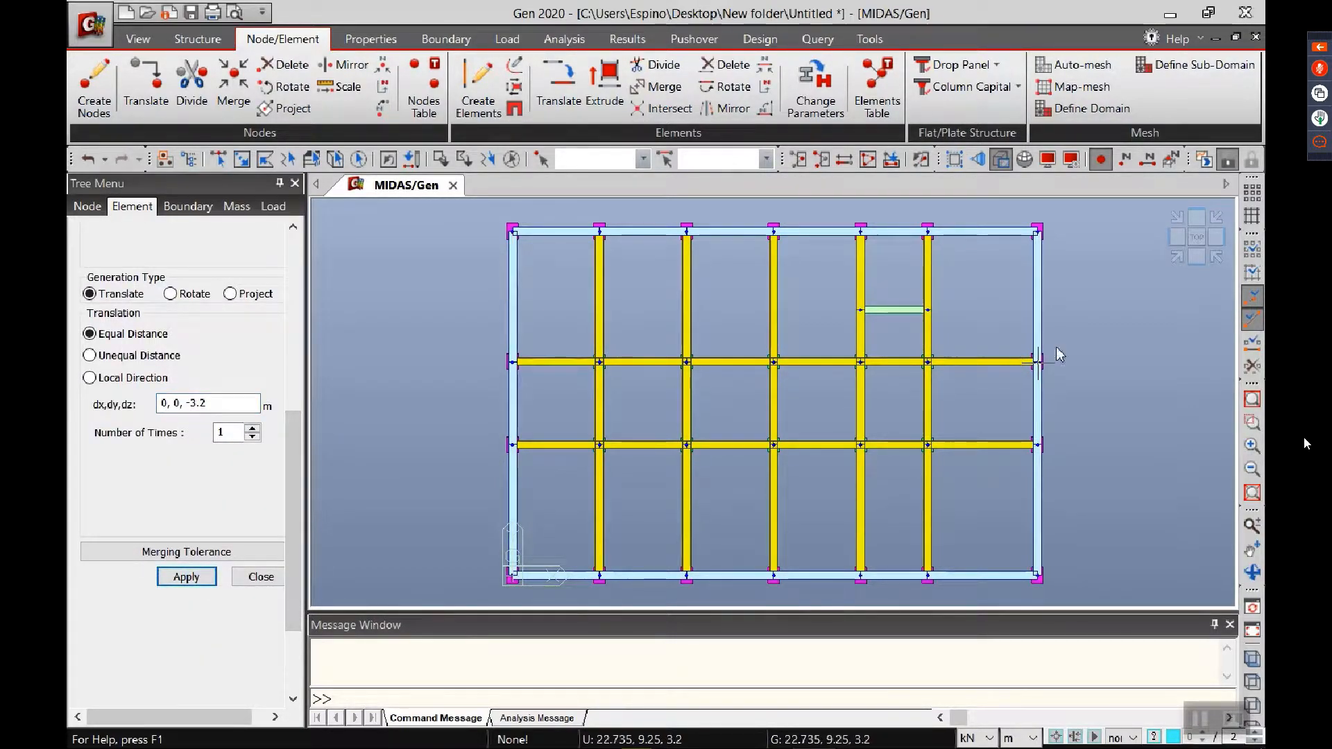
{"action": "left_click", "coordinate": [1171, 260]}
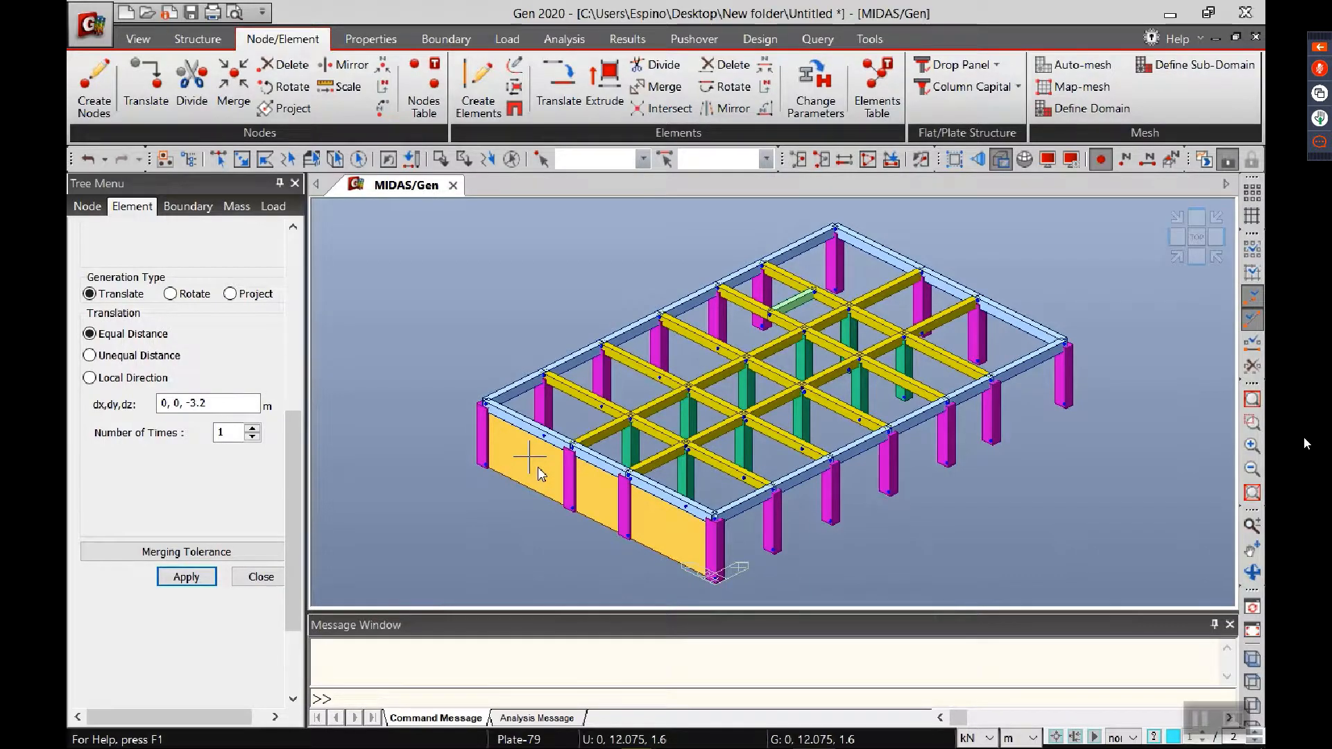
{"action": "mouse_move", "coordinate": [538, 469]}
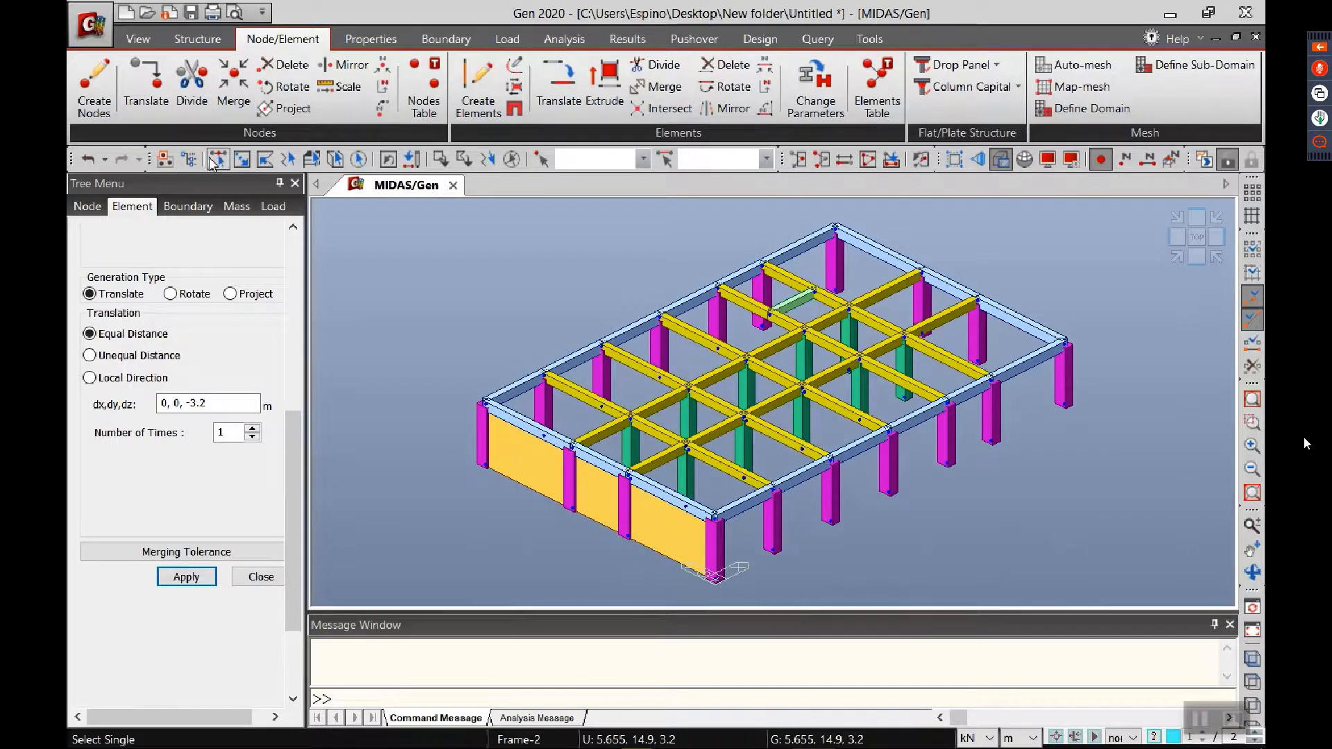
Step: Start an auto-mesh with the Planar Elements method and select the three wall plates as its targets
{"action": "left_click", "coordinate": [1100, 67]}
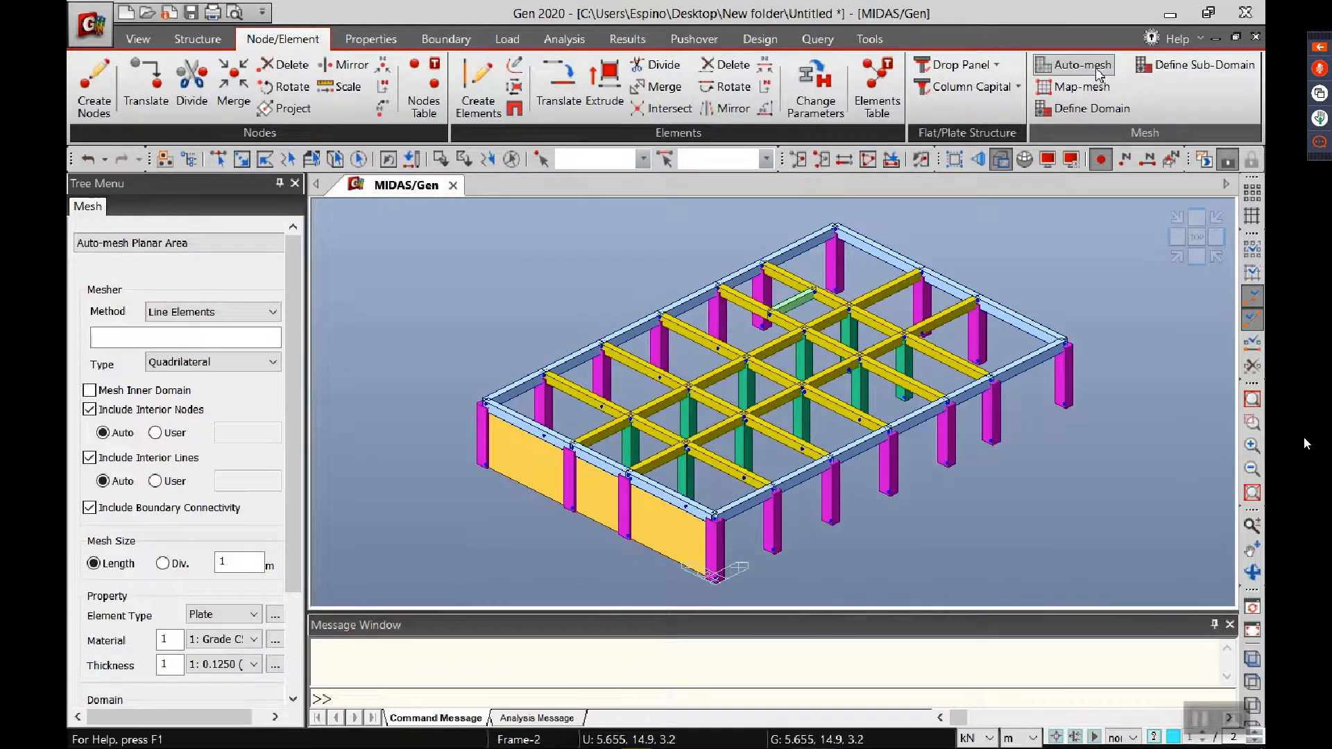
{"action": "left_click", "coordinate": [208, 311]}
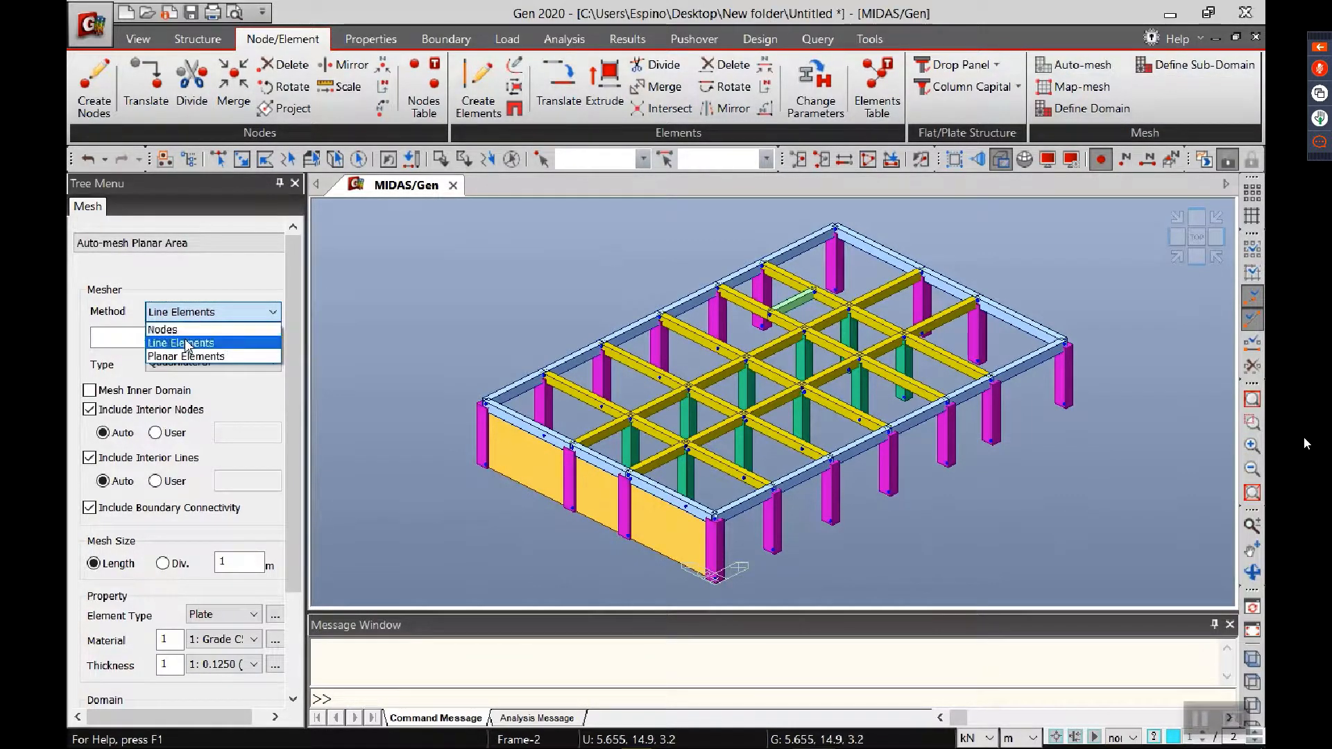
{"action": "left_click", "coordinate": [184, 358]}
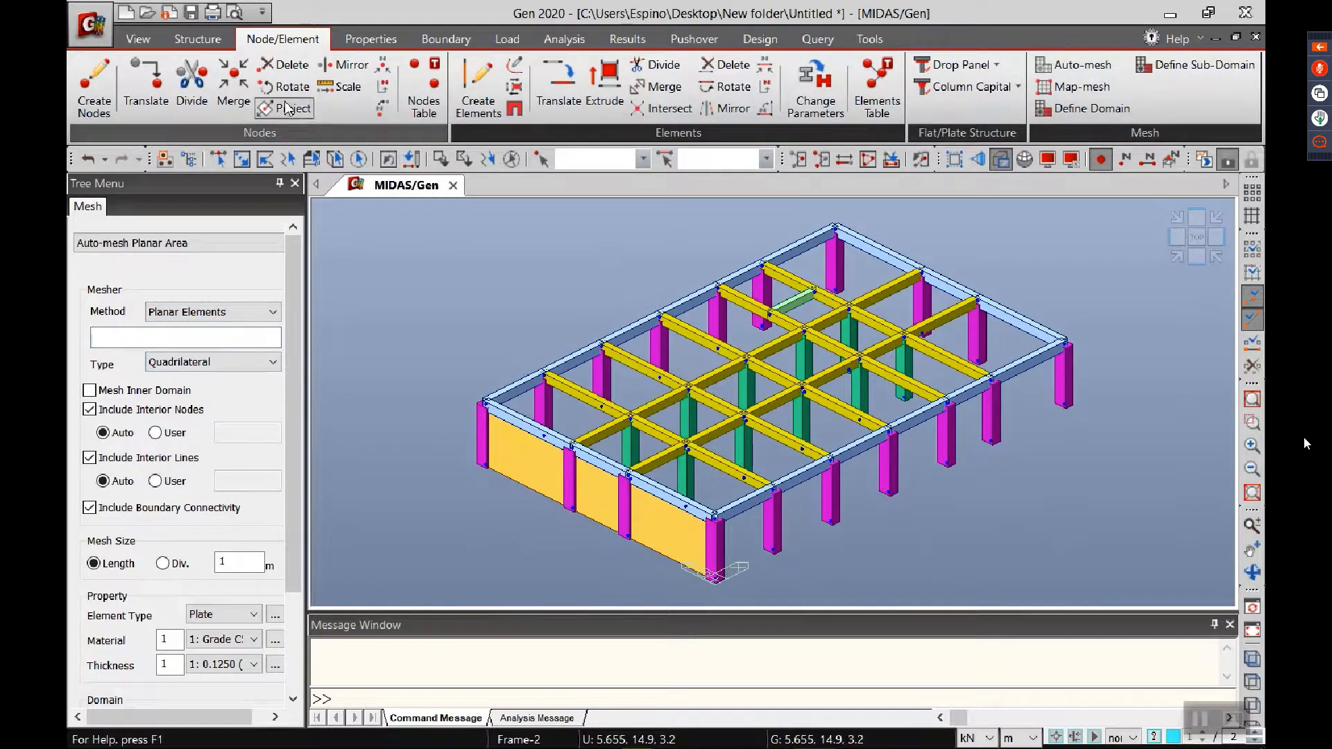
{"action": "left_click", "coordinate": [219, 159]}
{"action": "left_click", "coordinate": [515, 460]}
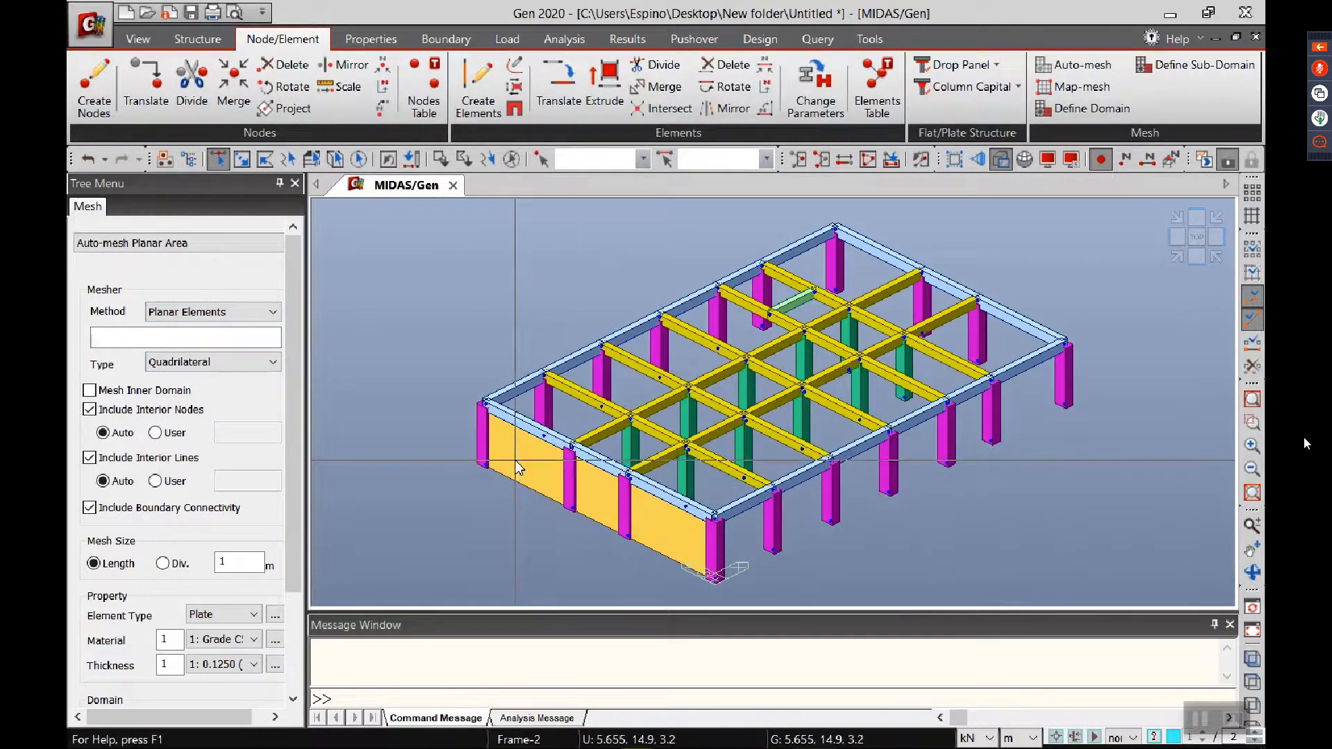
{"action": "left_click", "coordinate": [599, 485]}
{"action": "left_click", "coordinate": [675, 531]}
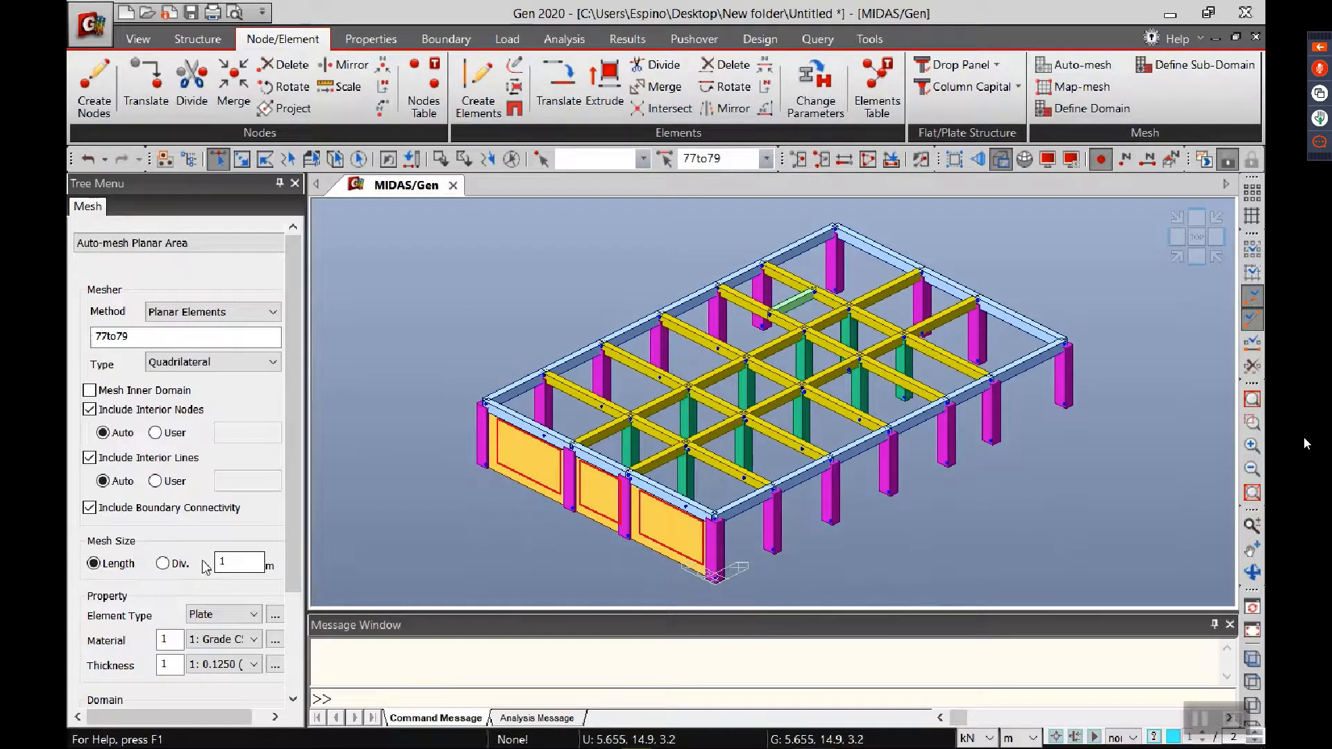
Step: Mesh the three wall plates at a 0.5 m length using thickness 0.2500 (W_250) and material Grade C3000
{"action": "left_click", "coordinate": [230, 563]}
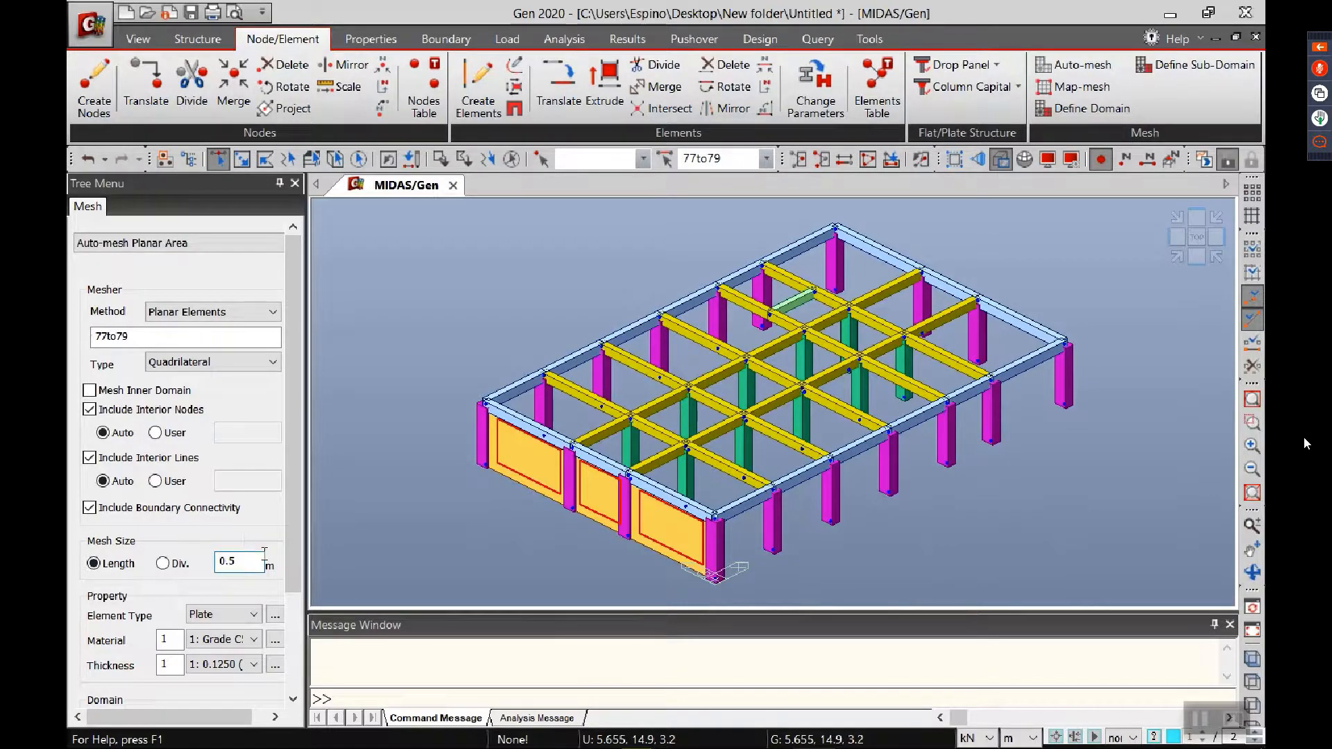
{"action": "scroll", "coordinate": [296, 602], "scroll_direction": "down", "scroll_amount": 3}
{"action": "left_click", "coordinate": [228, 530]}
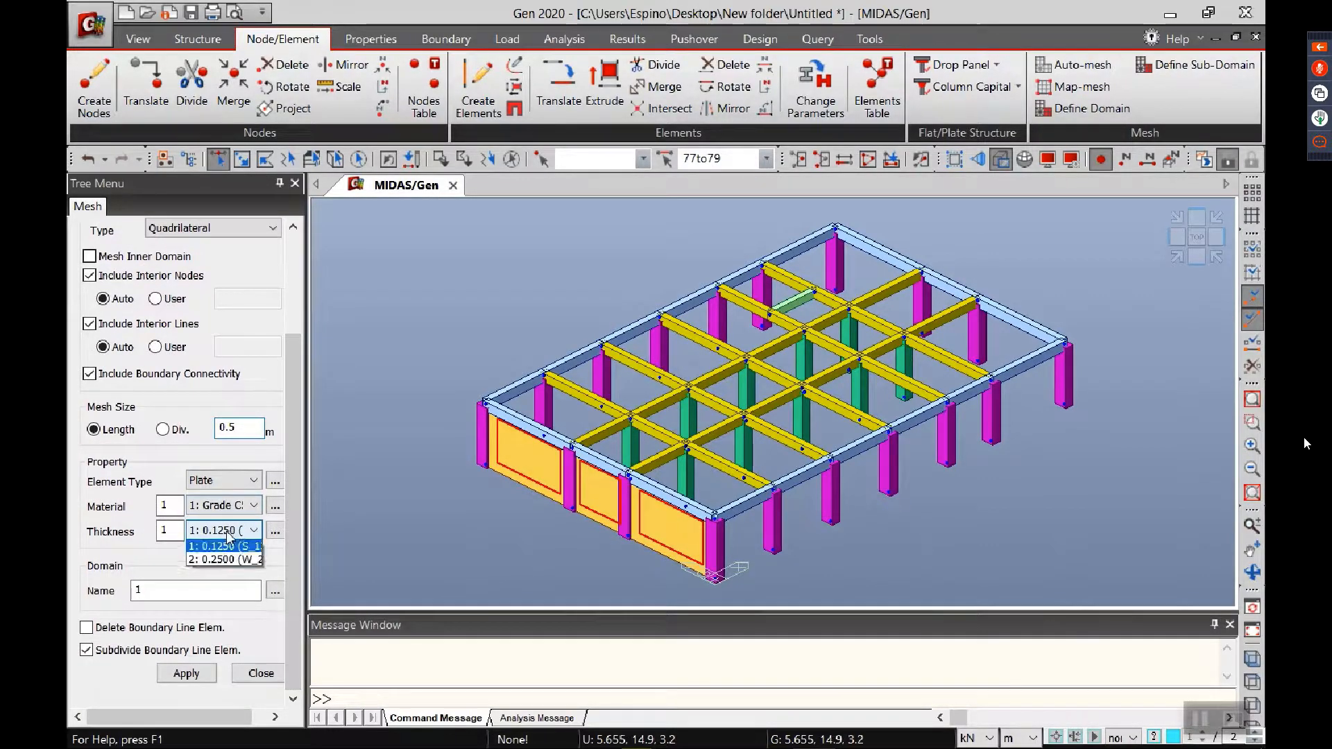
{"action": "left_click", "coordinate": [222, 559]}
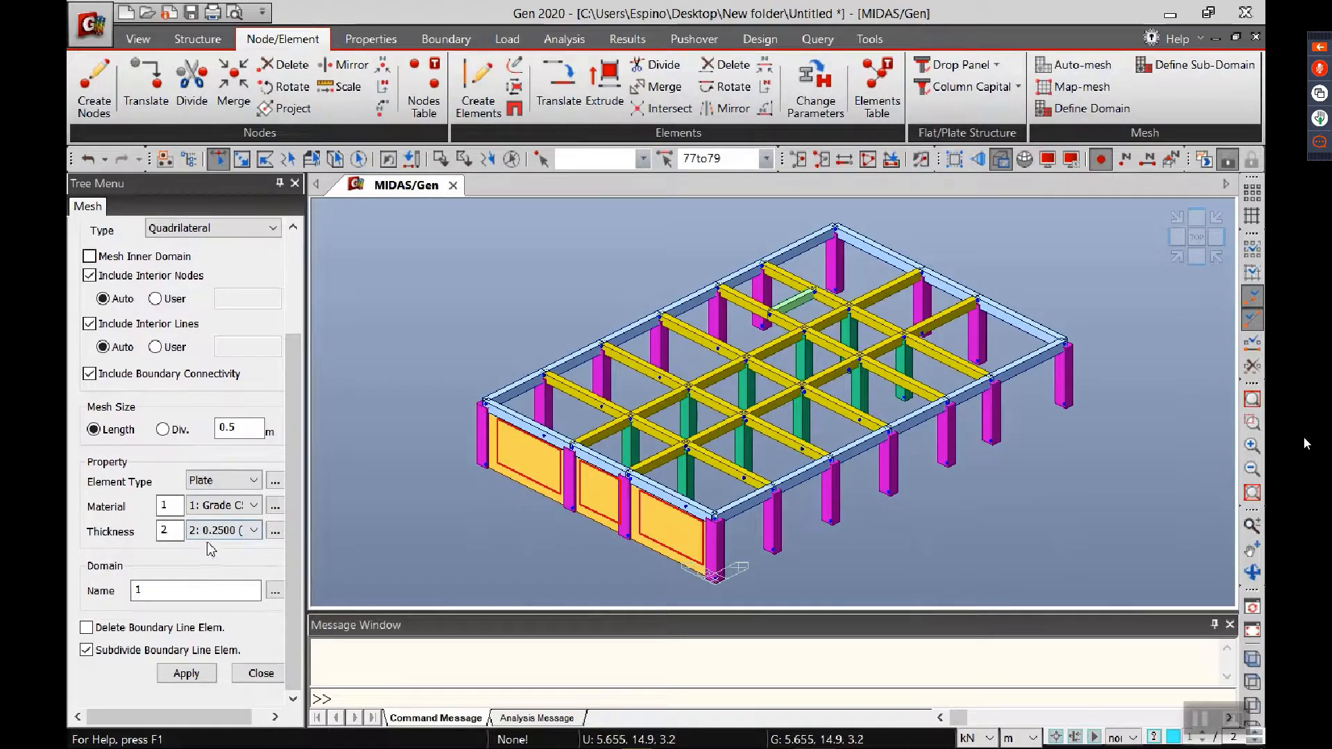
{"action": "left_click", "coordinate": [229, 505]}
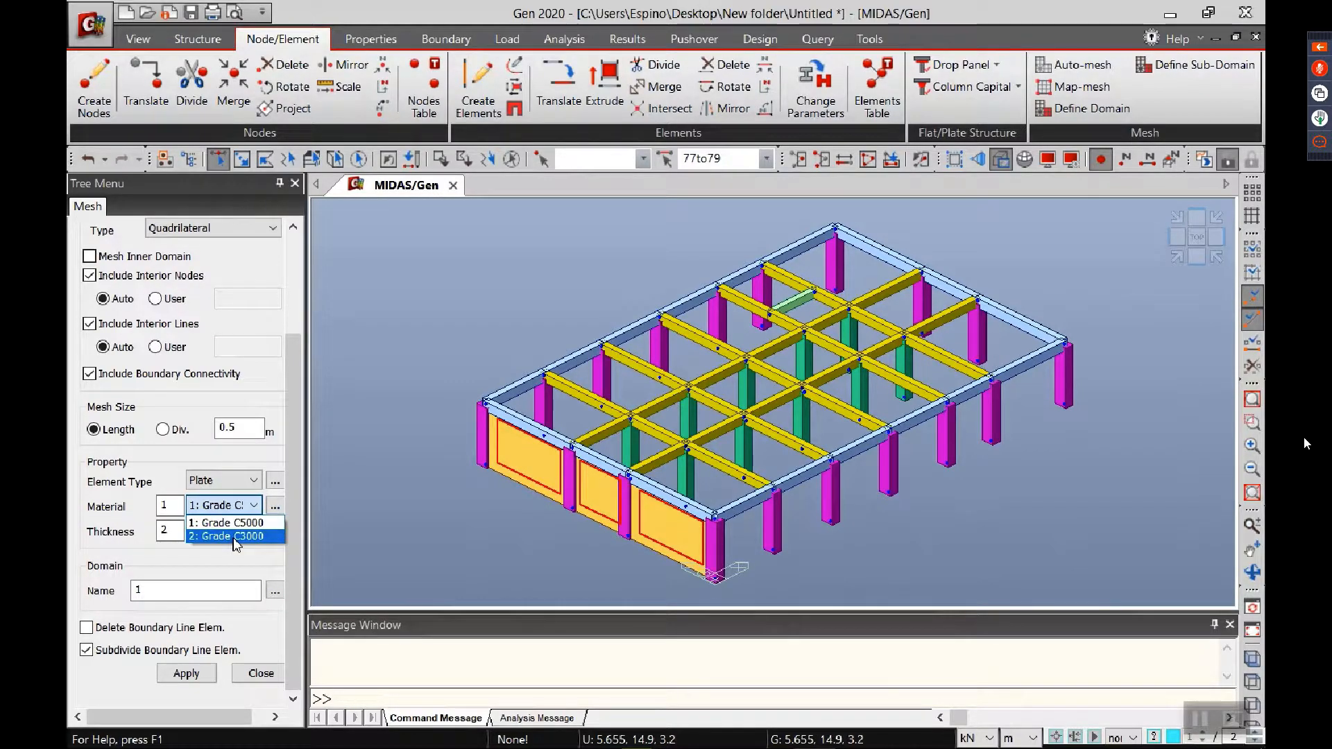
{"action": "left_click", "coordinate": [233, 536]}
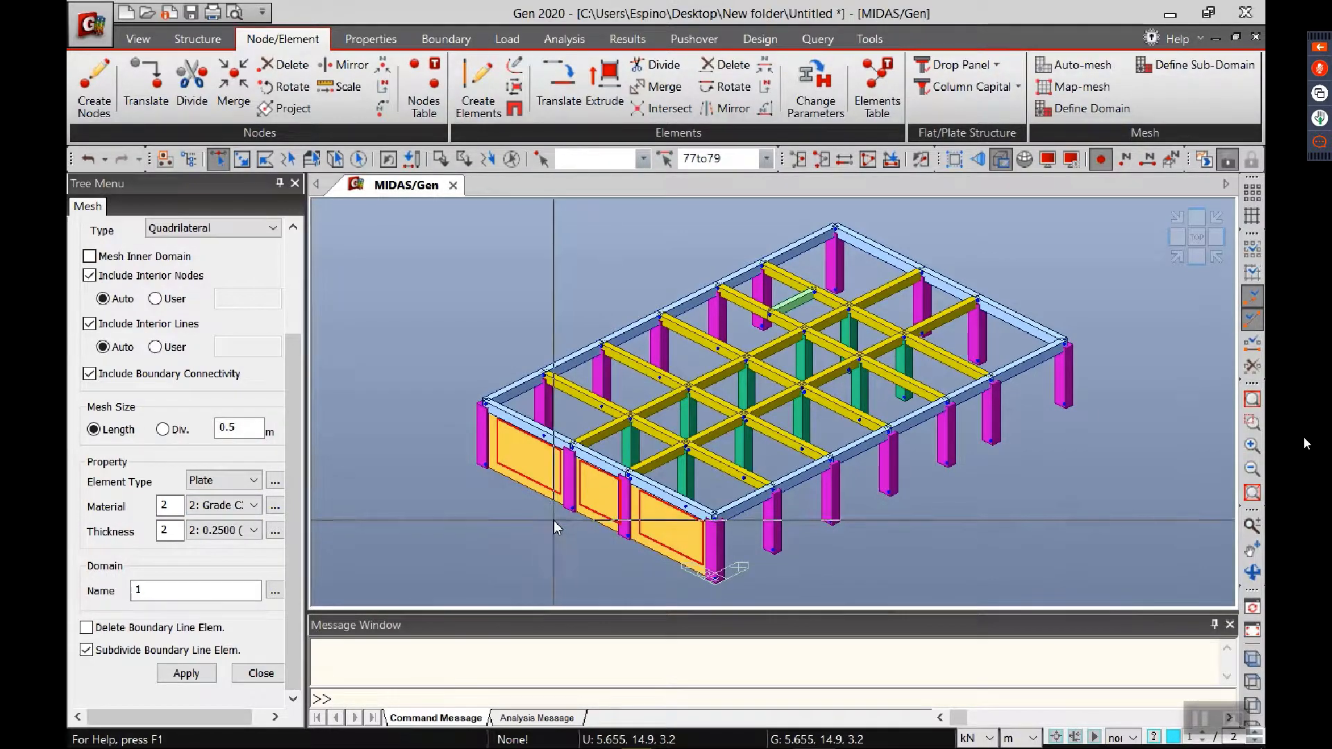
{"action": "left_click", "coordinate": [182, 673]}
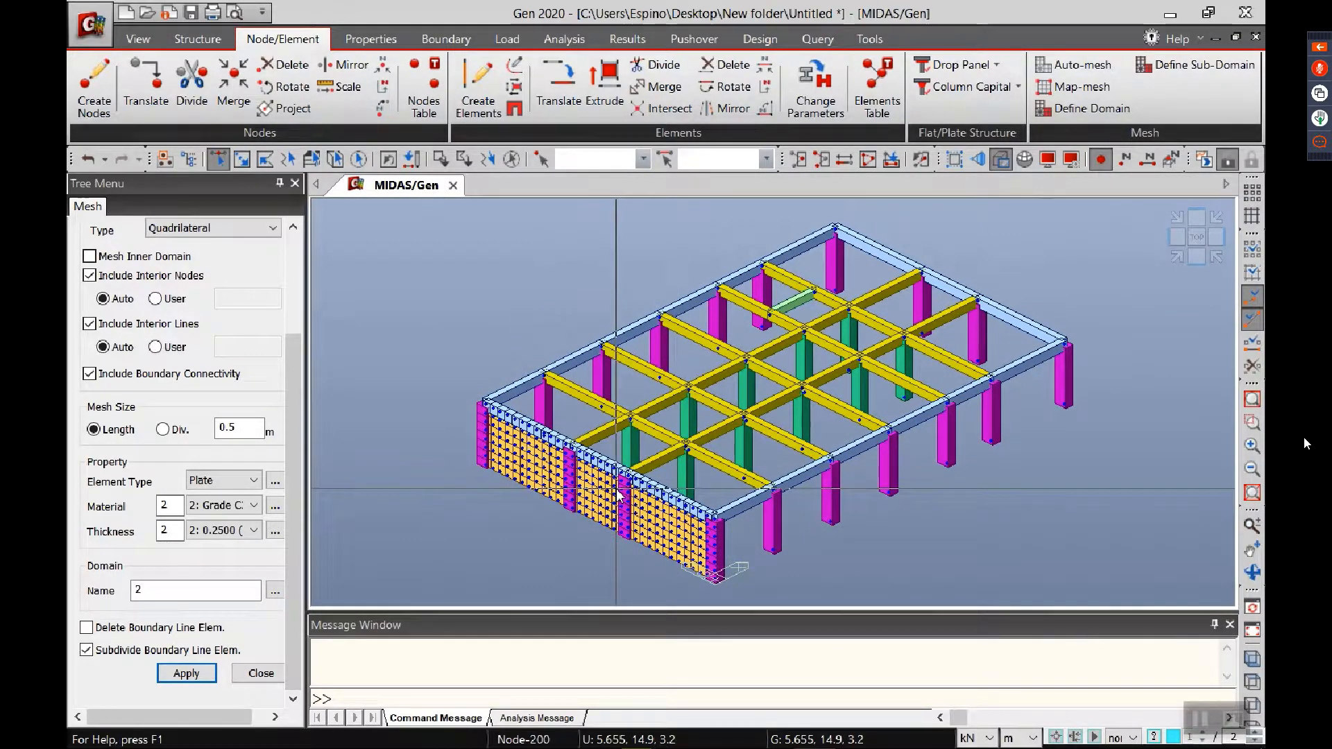
{"action": "mouse_move", "coordinate": [619, 495]}
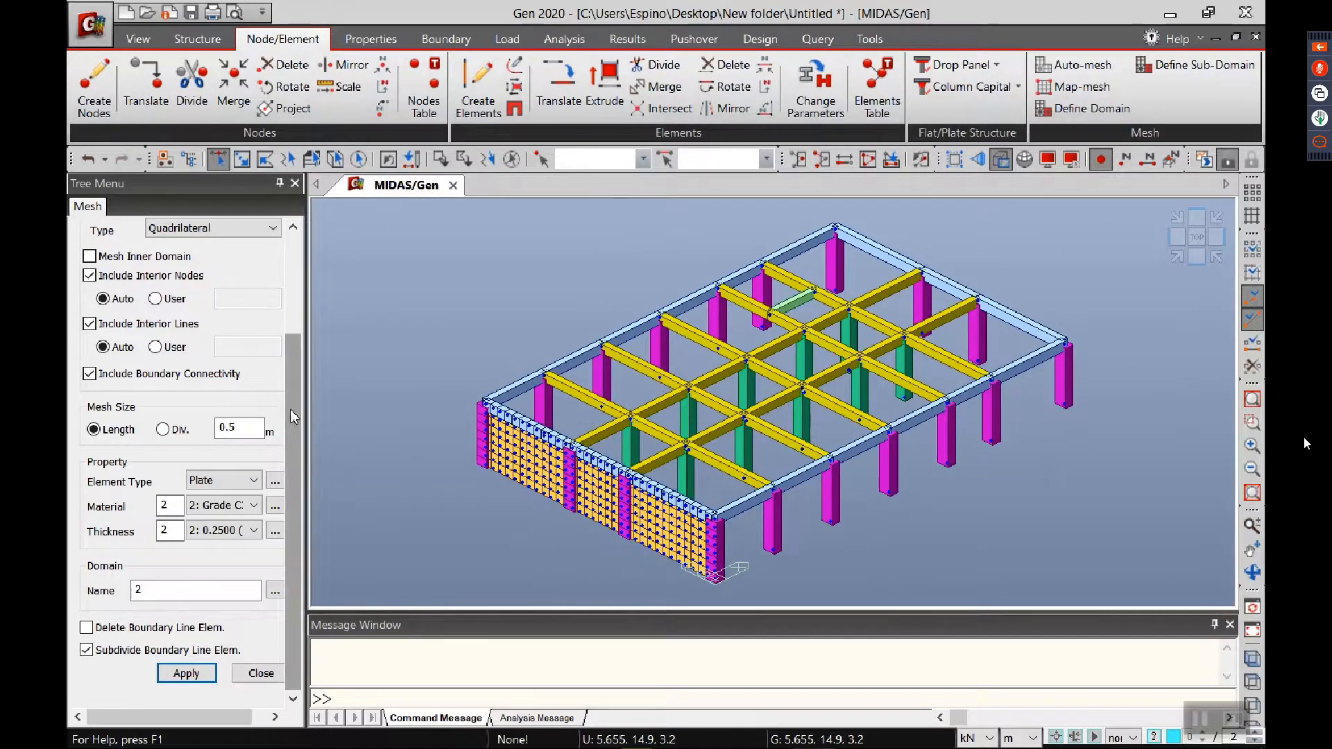
Step: Switch the auto-mesh method to Line Elements and select everything on the XY plane at Z position 3.2 m as its source
{"action": "left_click_drag", "start_coordinate": [290, 409], "coordinate": [306, 248]}
{"action": "left_click", "coordinate": [209, 311]}
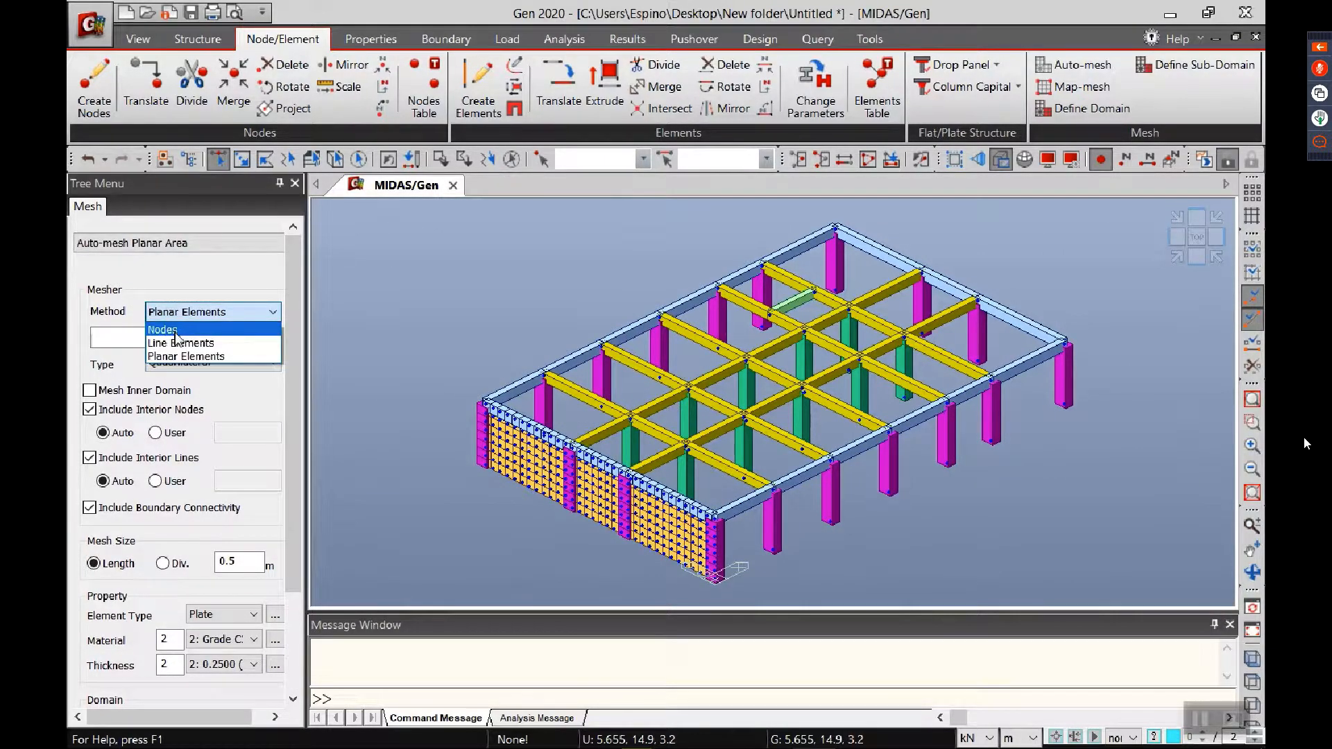
{"action": "left_click", "coordinate": [180, 333]}
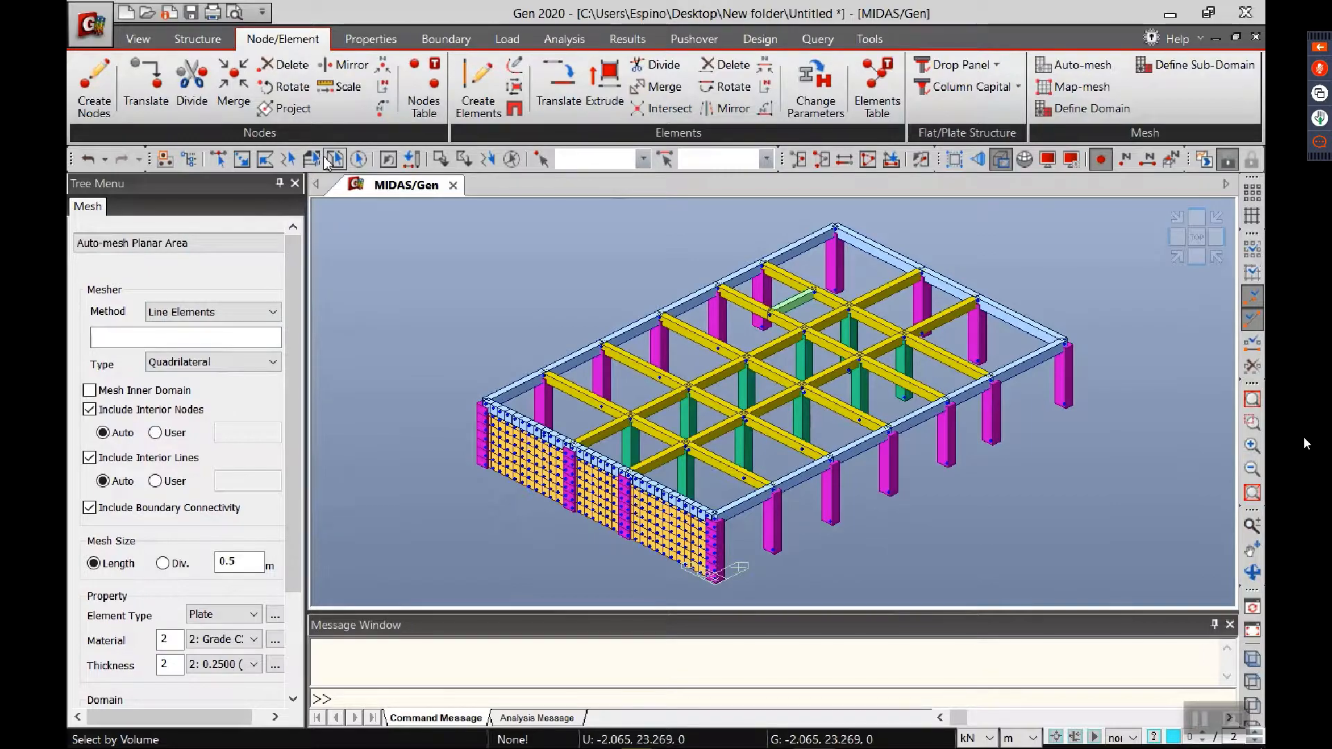
{"action": "left_click", "coordinate": [311, 160]}
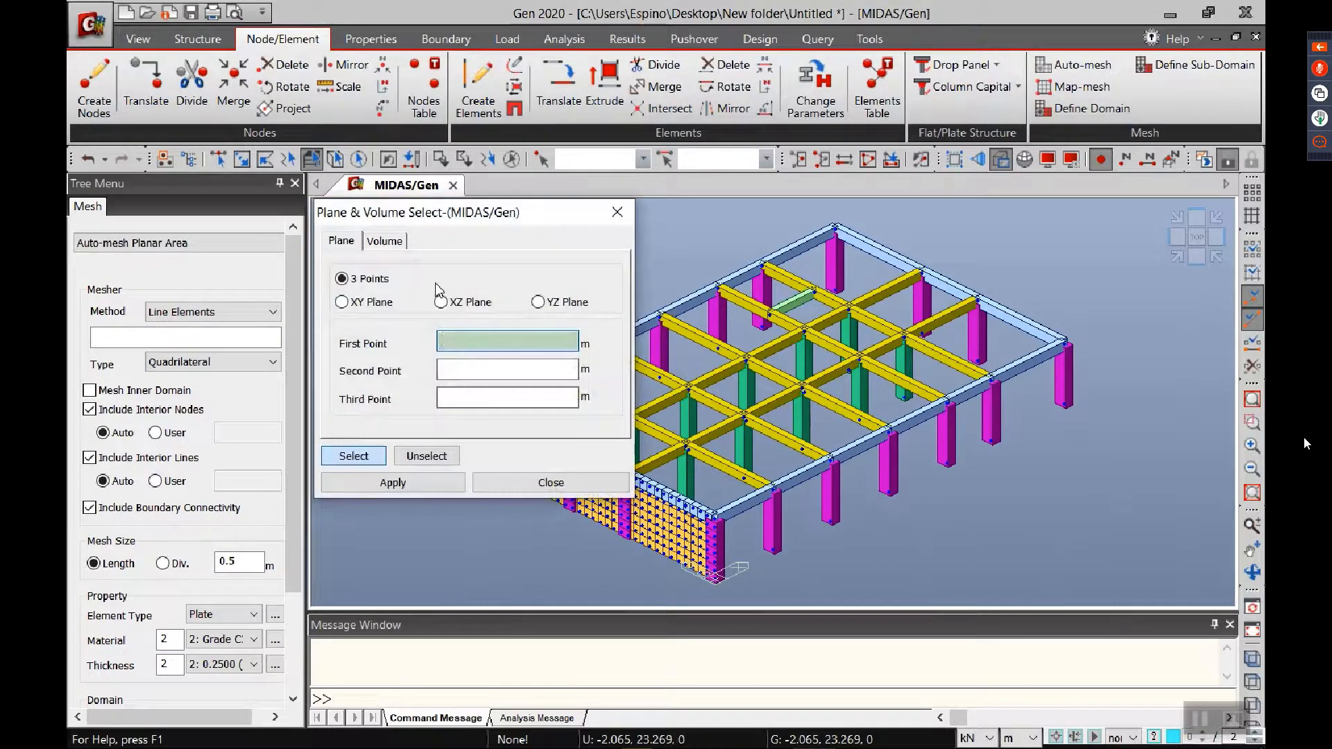
{"action": "left_click", "coordinate": [850, 302]}
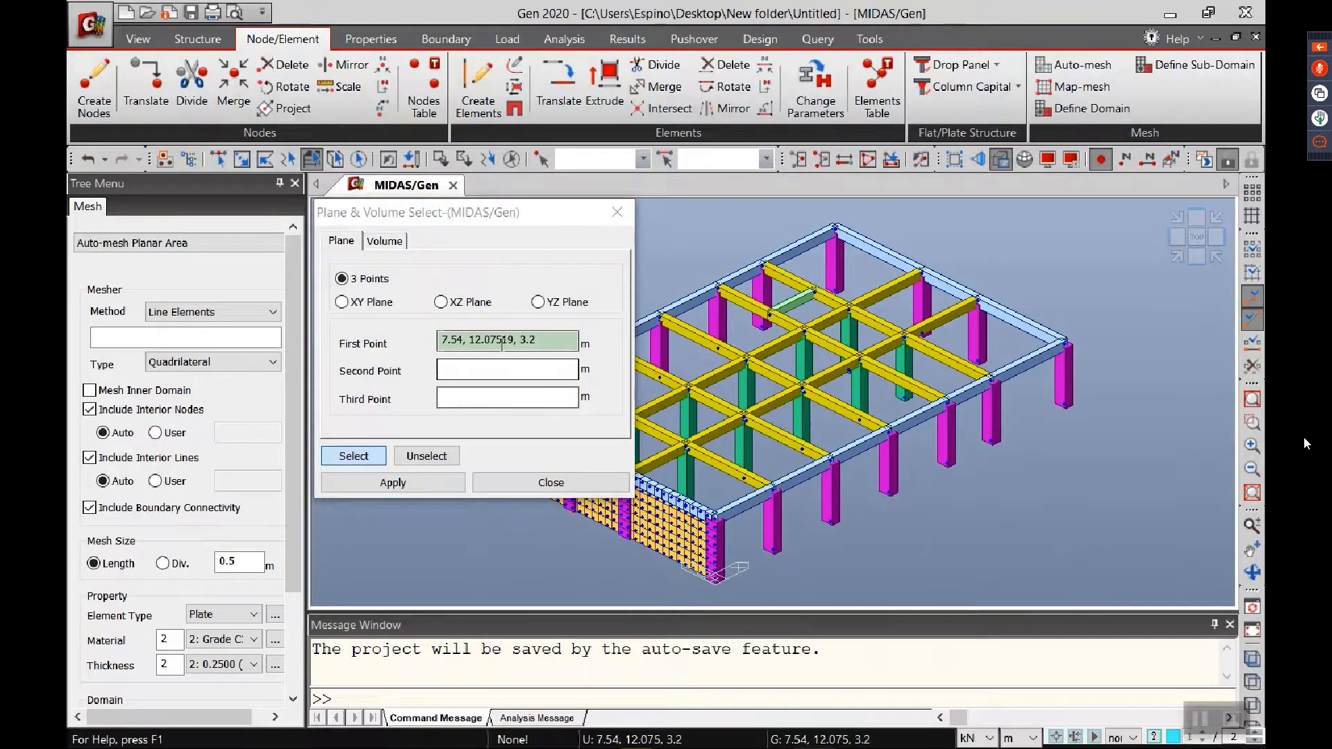
{"action": "left_click", "coordinate": [375, 303]}
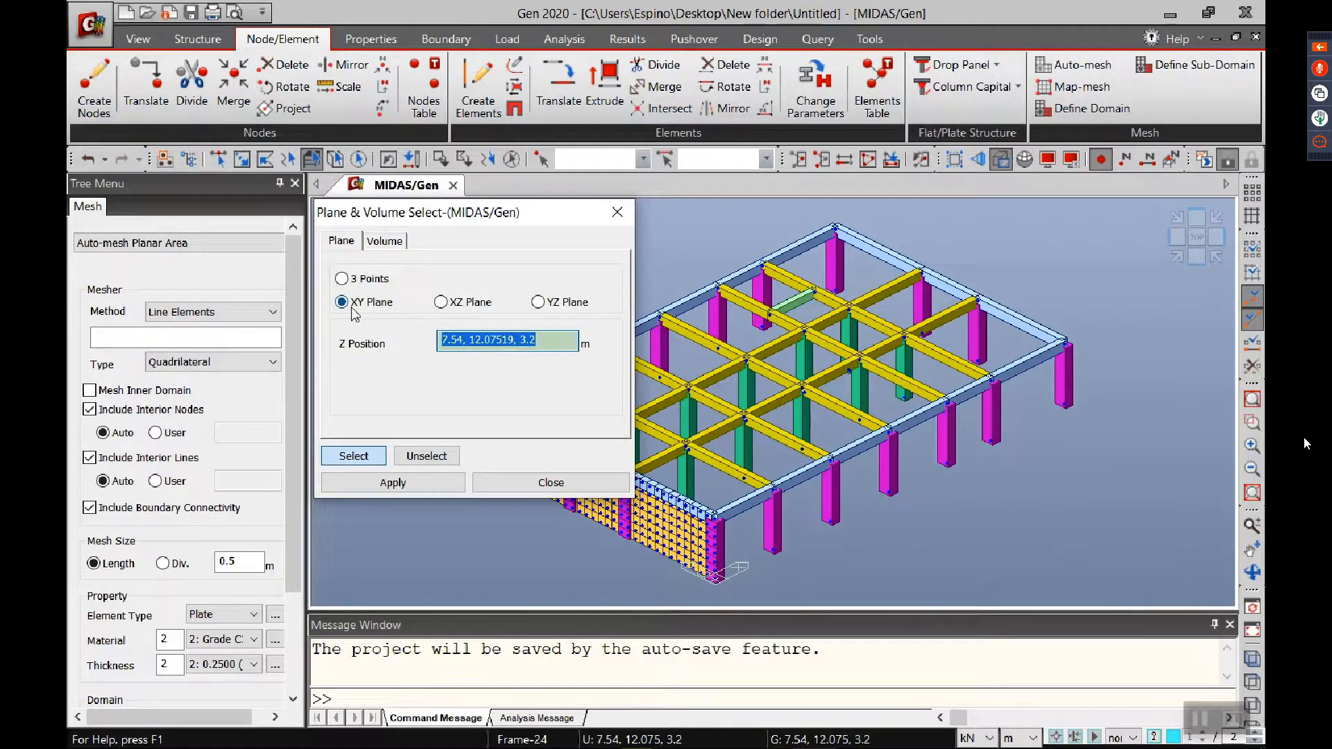
{"action": "left_click", "coordinate": [1060, 342]}
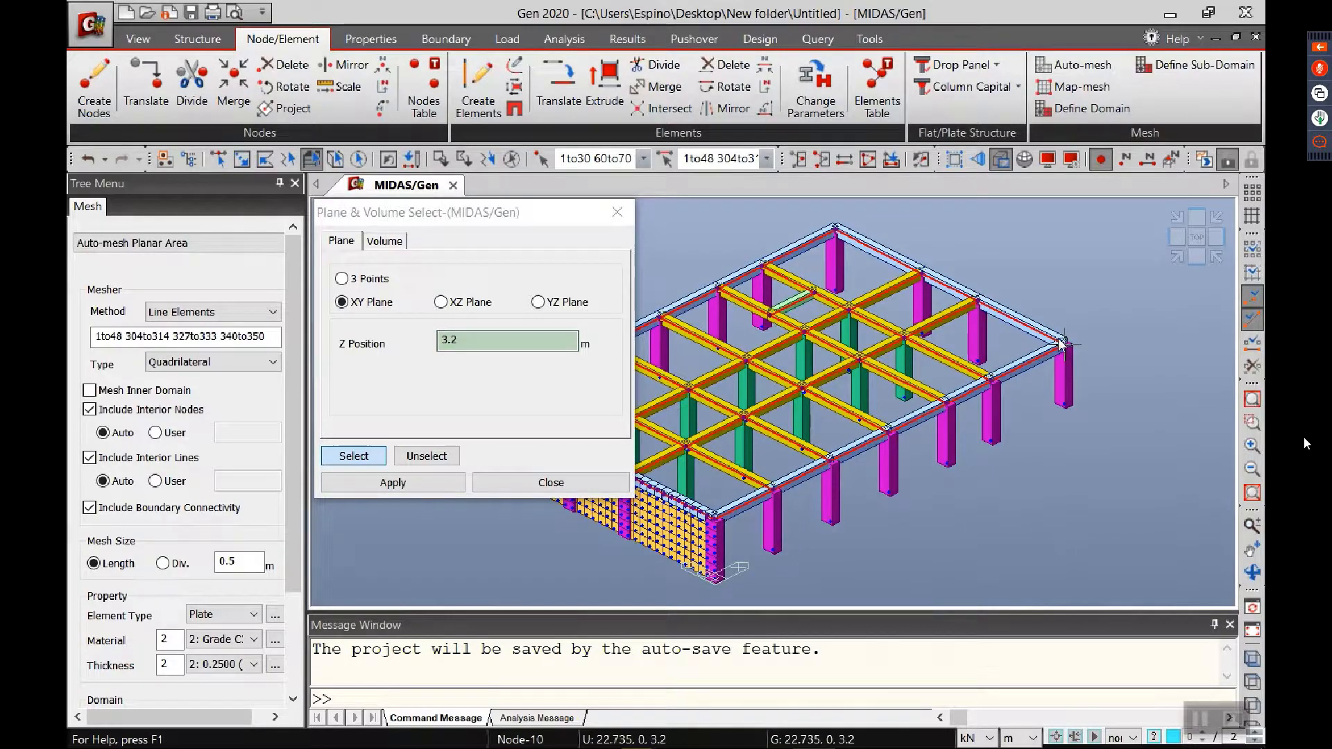
{"action": "middle_click_drag", "start_coordinate": [848, 385], "coordinate": [985, 419]}
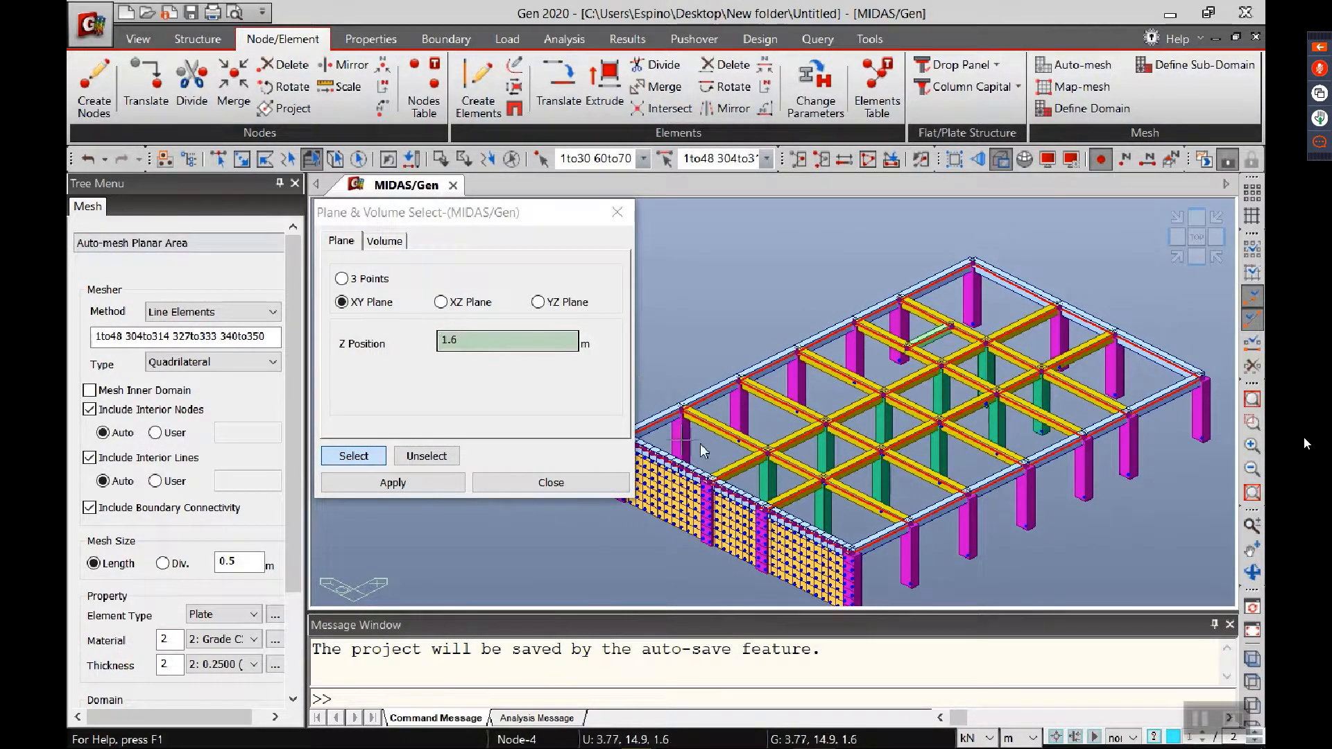
{"action": "left_click", "coordinate": [577, 491]}
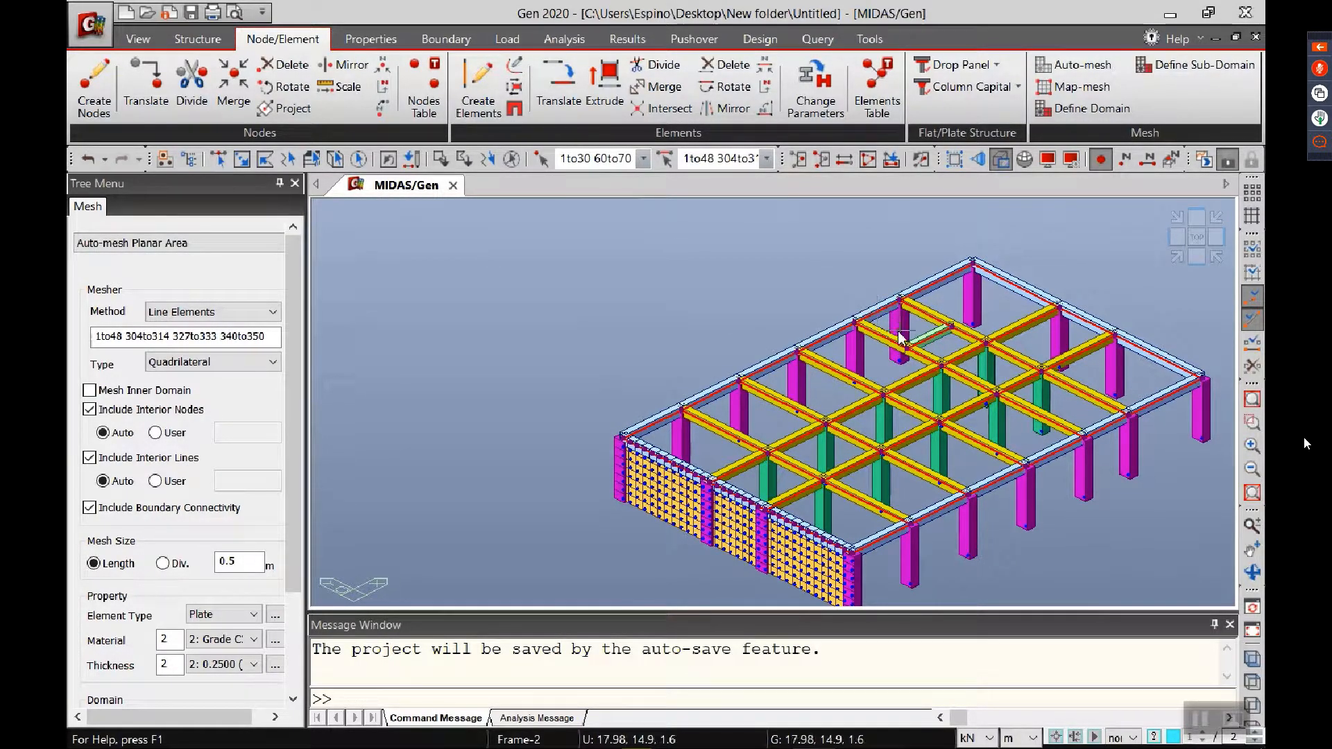
Step: Check the floor framing in plan, then deselect the edge beam bordering the floor opening so that bay is left out of the mesh
{"action": "left_click", "coordinate": [1197, 238]}
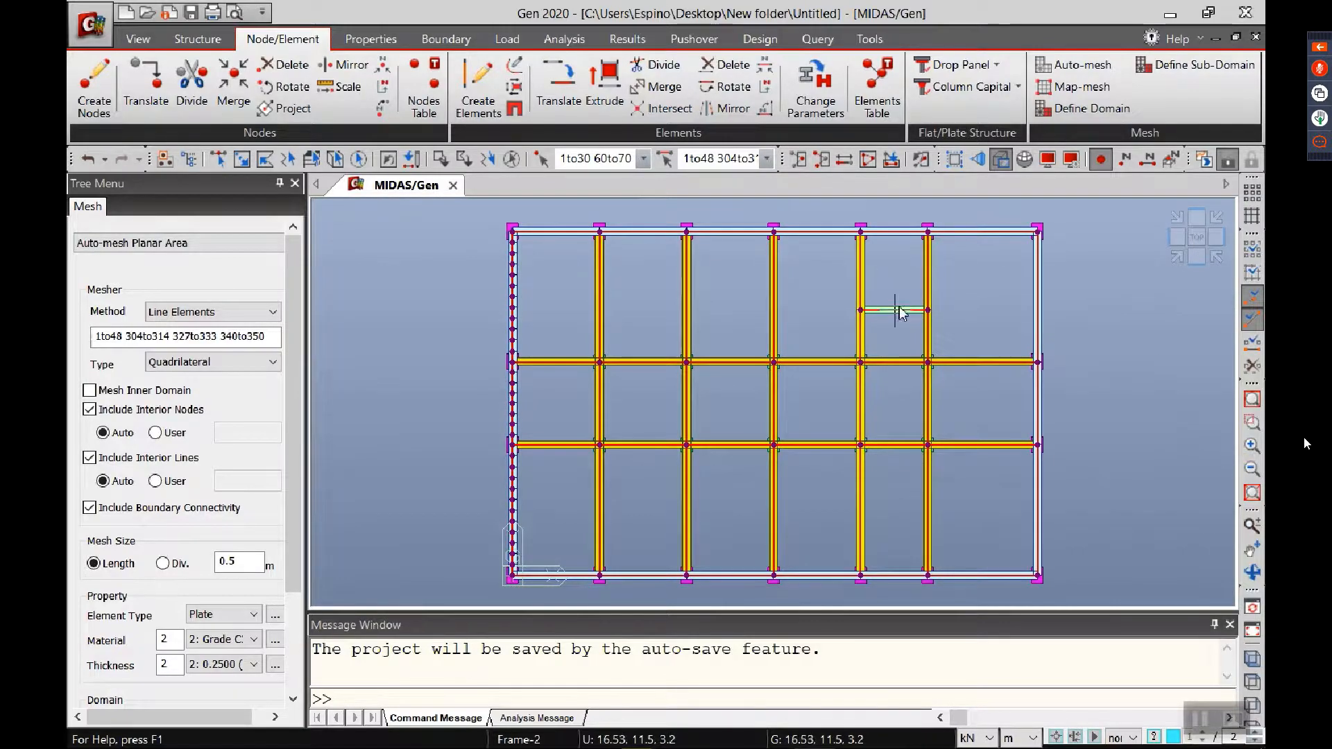
{"action": "left_click", "coordinate": [1172, 254]}
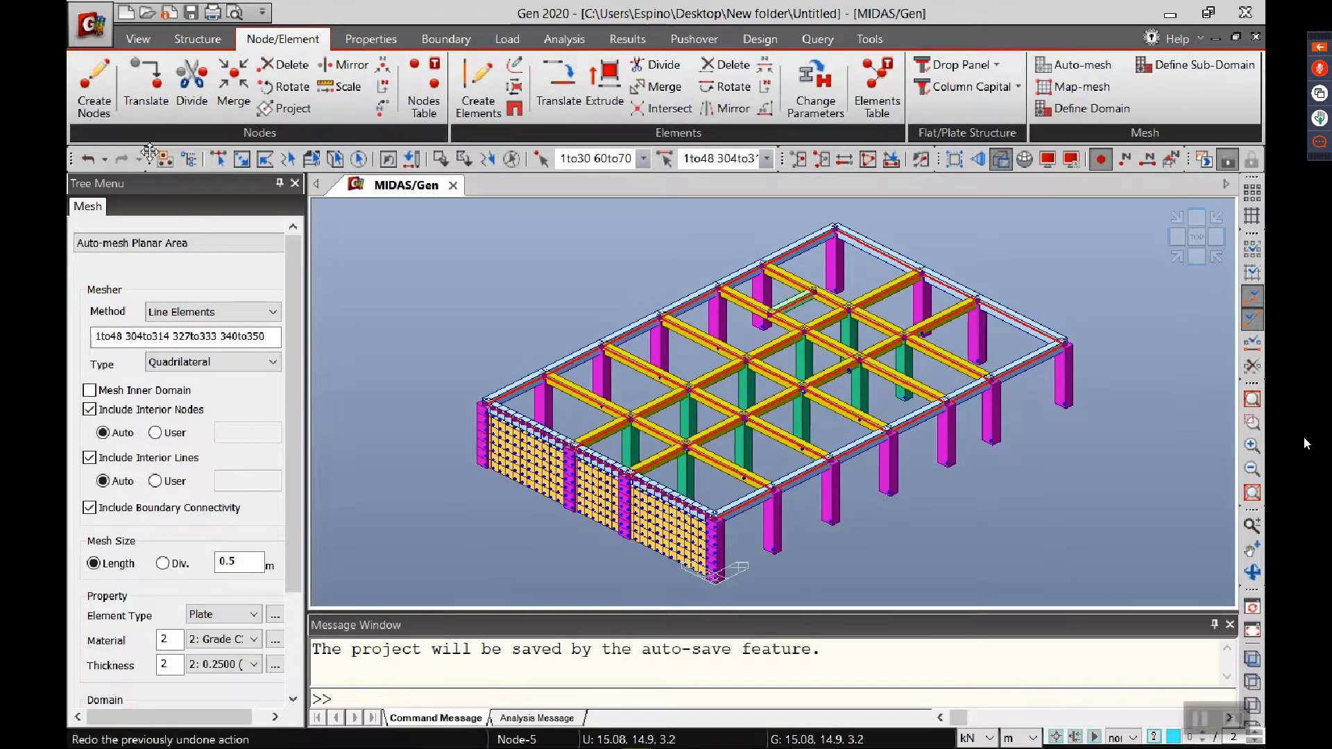
{"action": "left_click", "coordinate": [217, 159]}
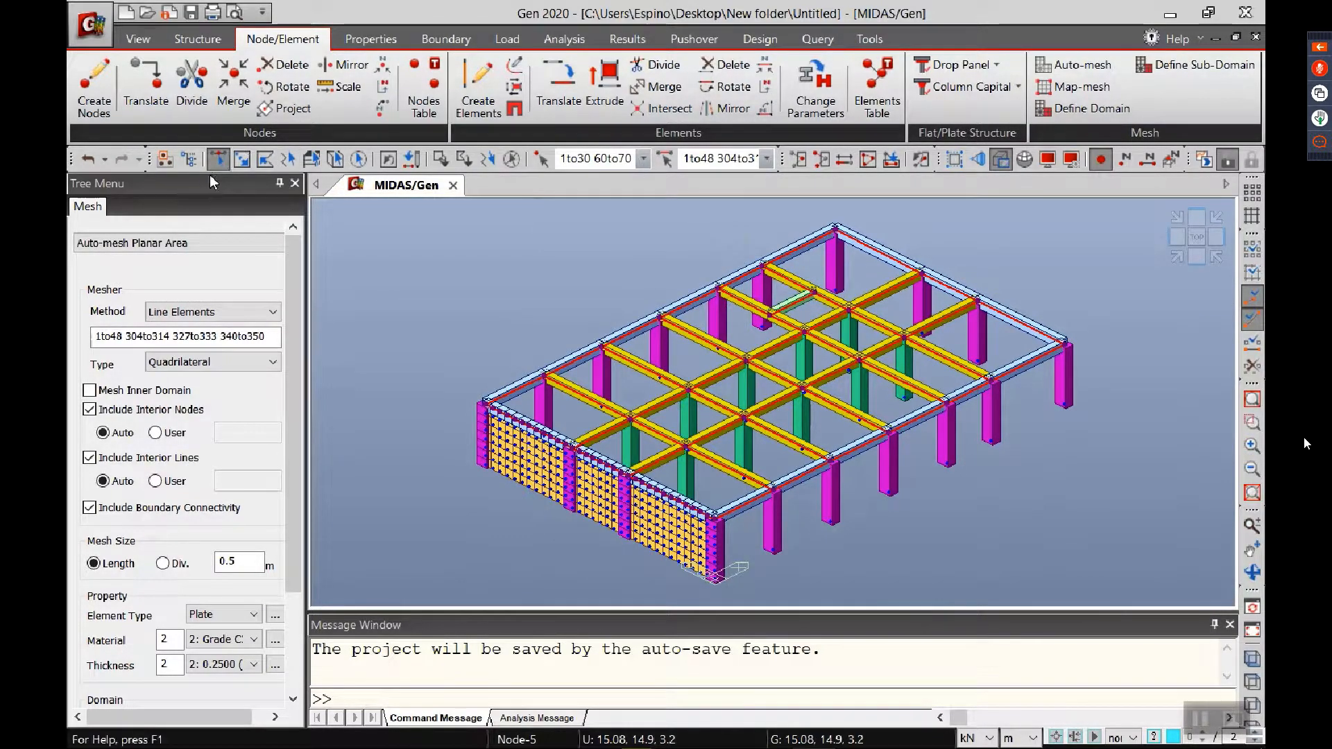
{"action": "left_click", "coordinate": [738, 287]}
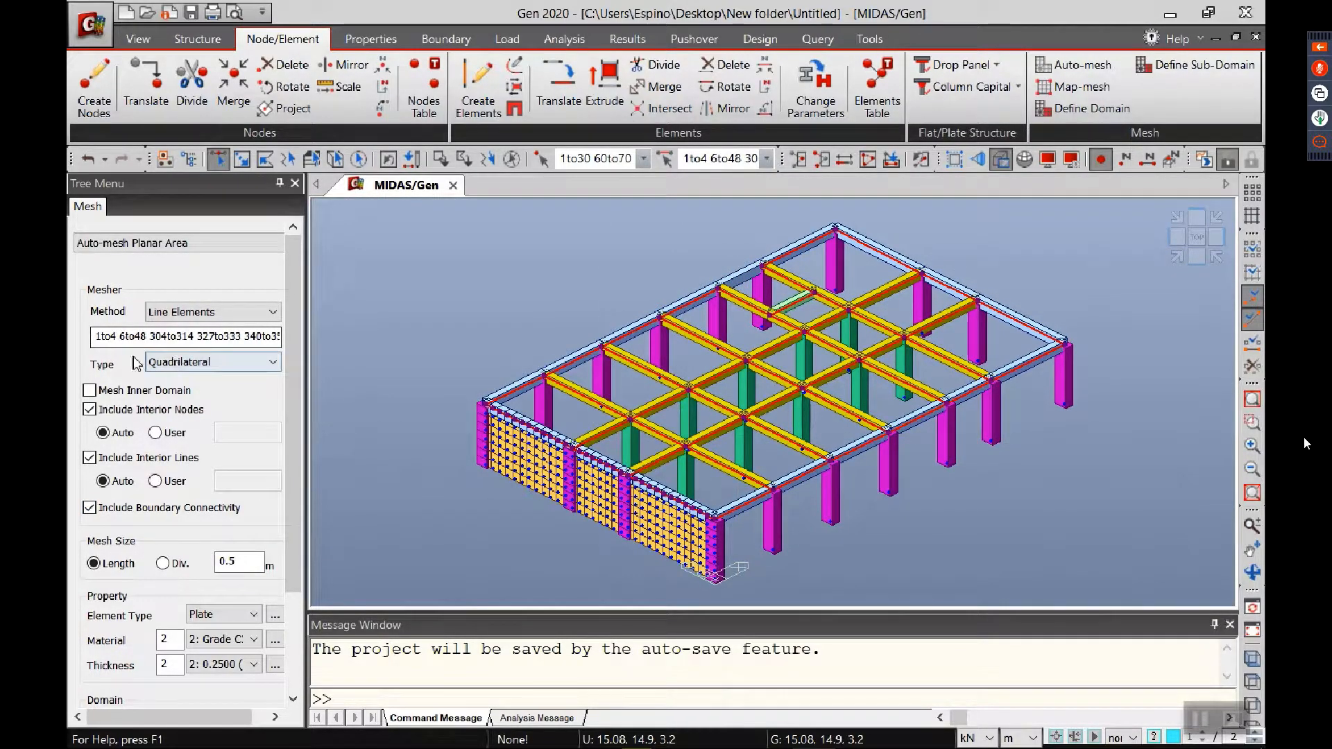
Step: Mesh the floor slab with thickness 0.1250 (S_125), a 0.5 m mesh length and subdivided source line elements
{"action": "left_click_drag", "start_coordinate": [289, 514], "coordinate": [296, 602]}
{"action": "left_click", "coordinate": [229, 548]}
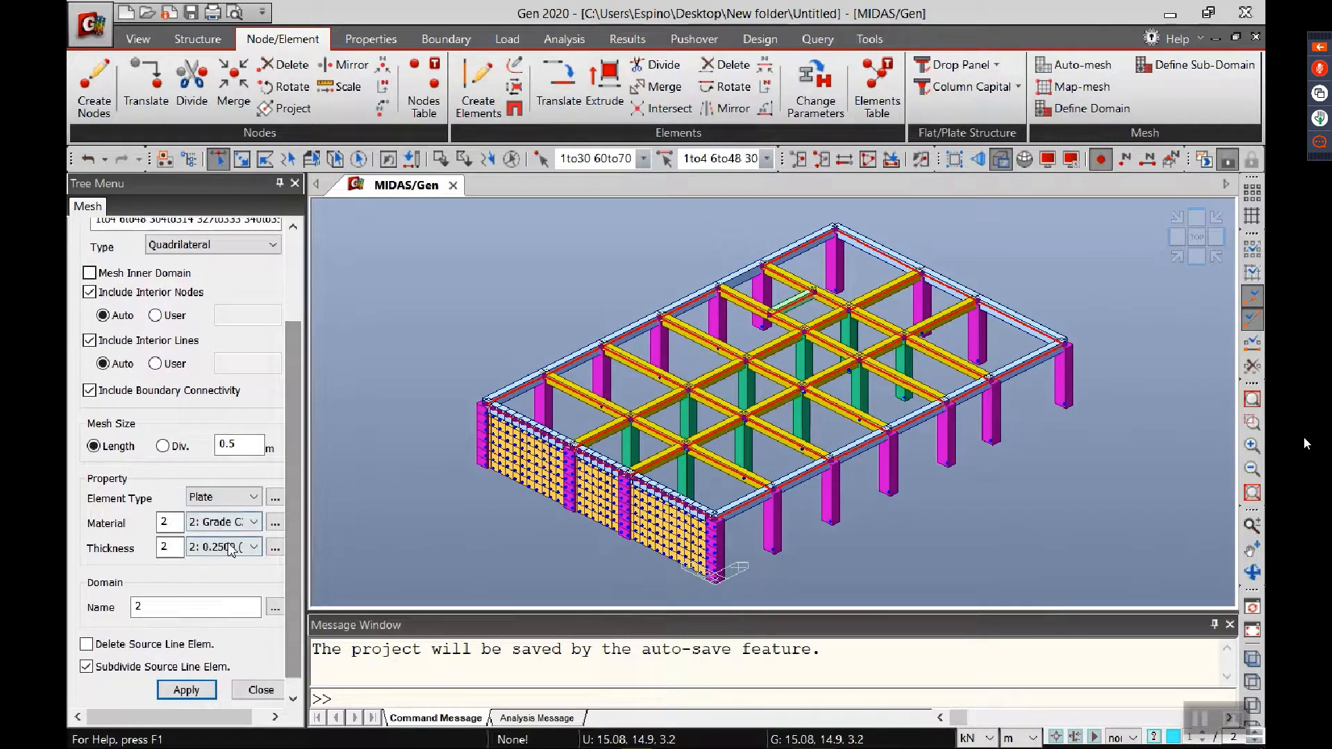
{"action": "left_click", "coordinate": [229, 559]}
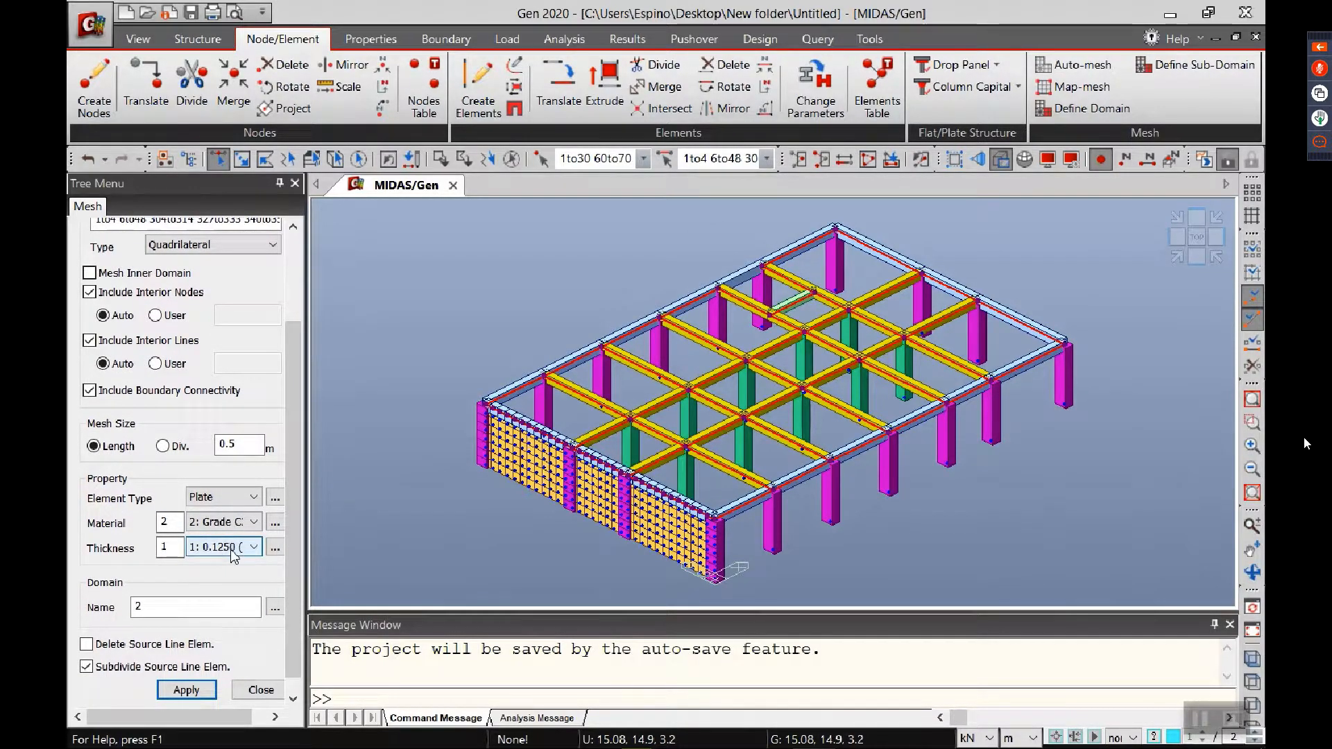
{"action": "left_click_drag", "start_coordinate": [293, 601], "coordinate": [293, 618]}
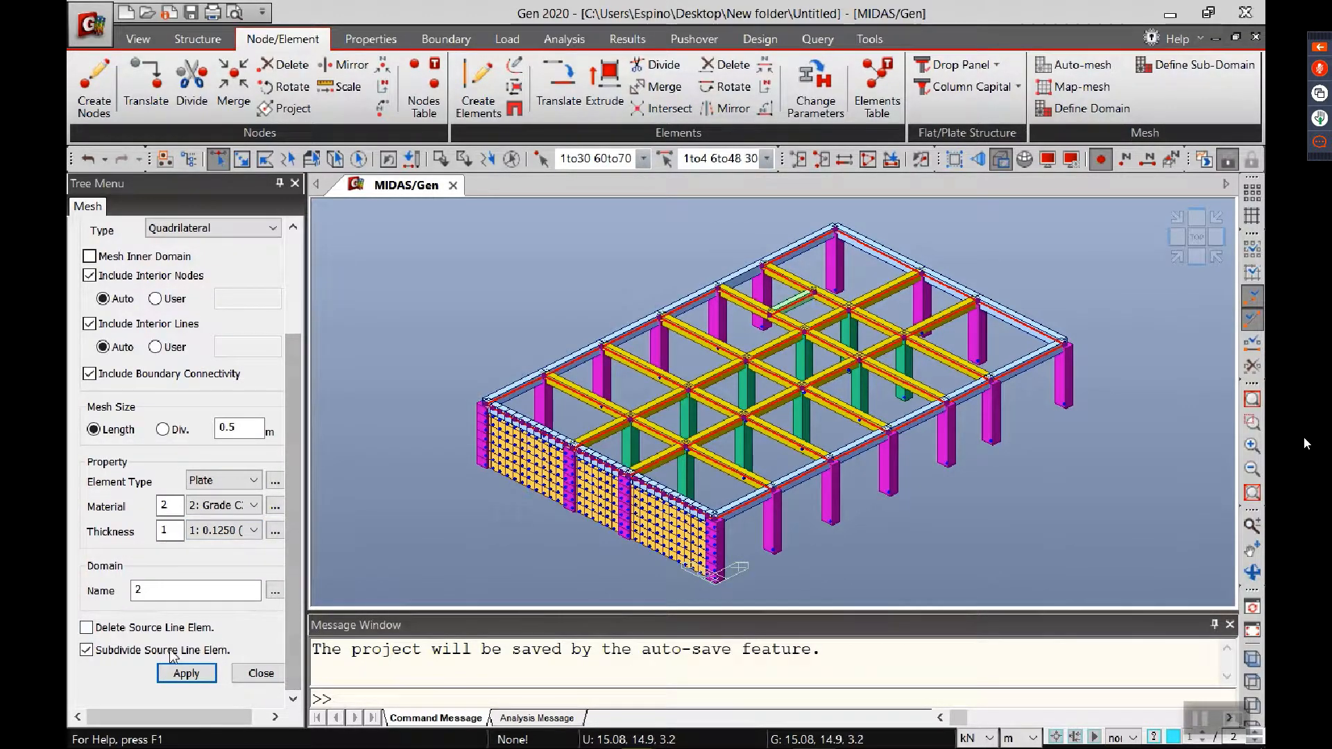
{"action": "left_click", "coordinate": [196, 667]}
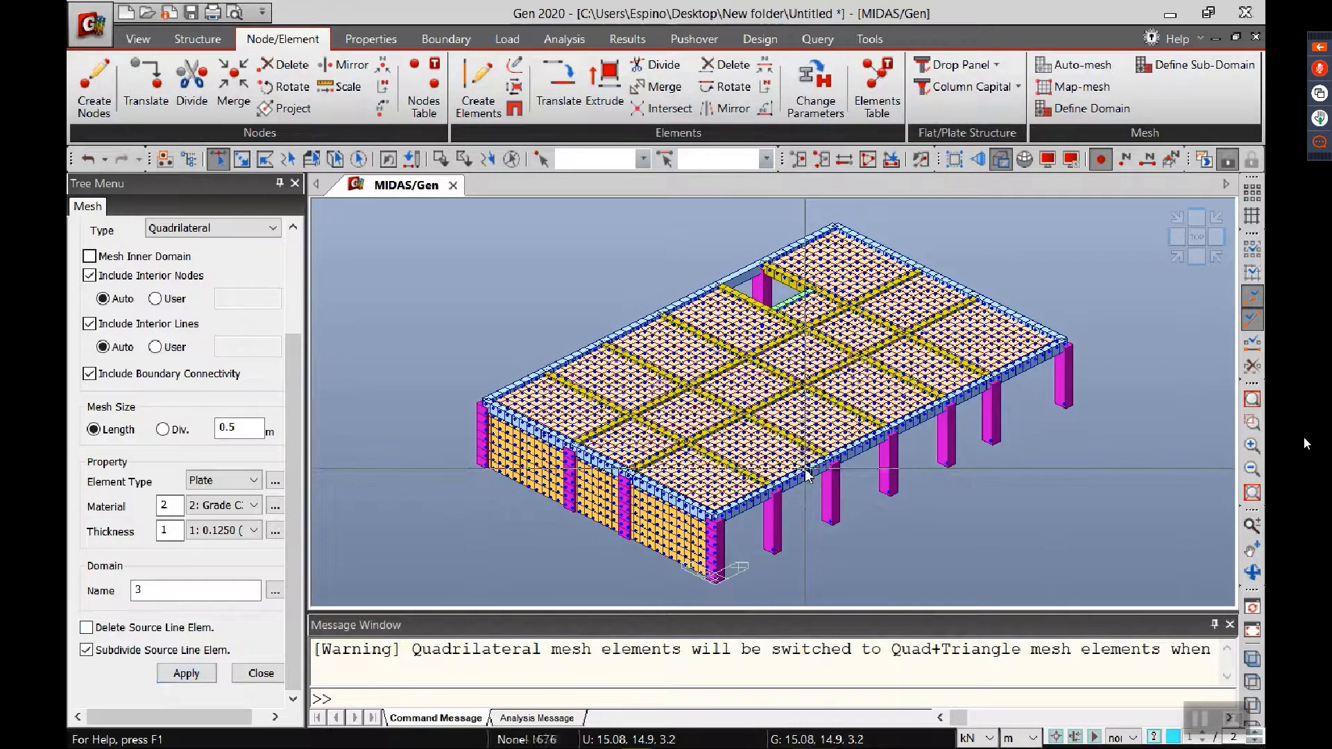
Step: Hide the node symbols and inspect the meshed slab and walls up close and from another angle, ending in the isometric view
{"action": "mouse_move", "coordinate": [810, 477]}
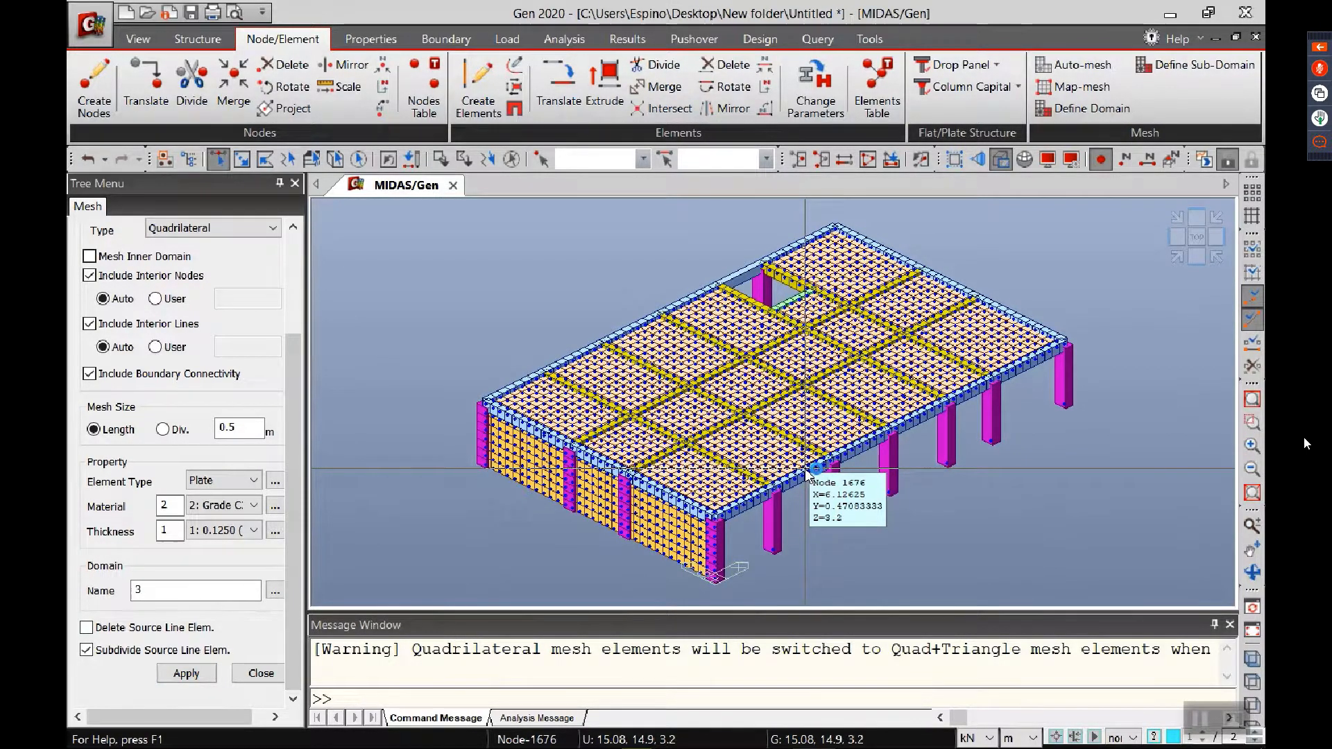
{"action": "left_click", "coordinate": [1101, 165]}
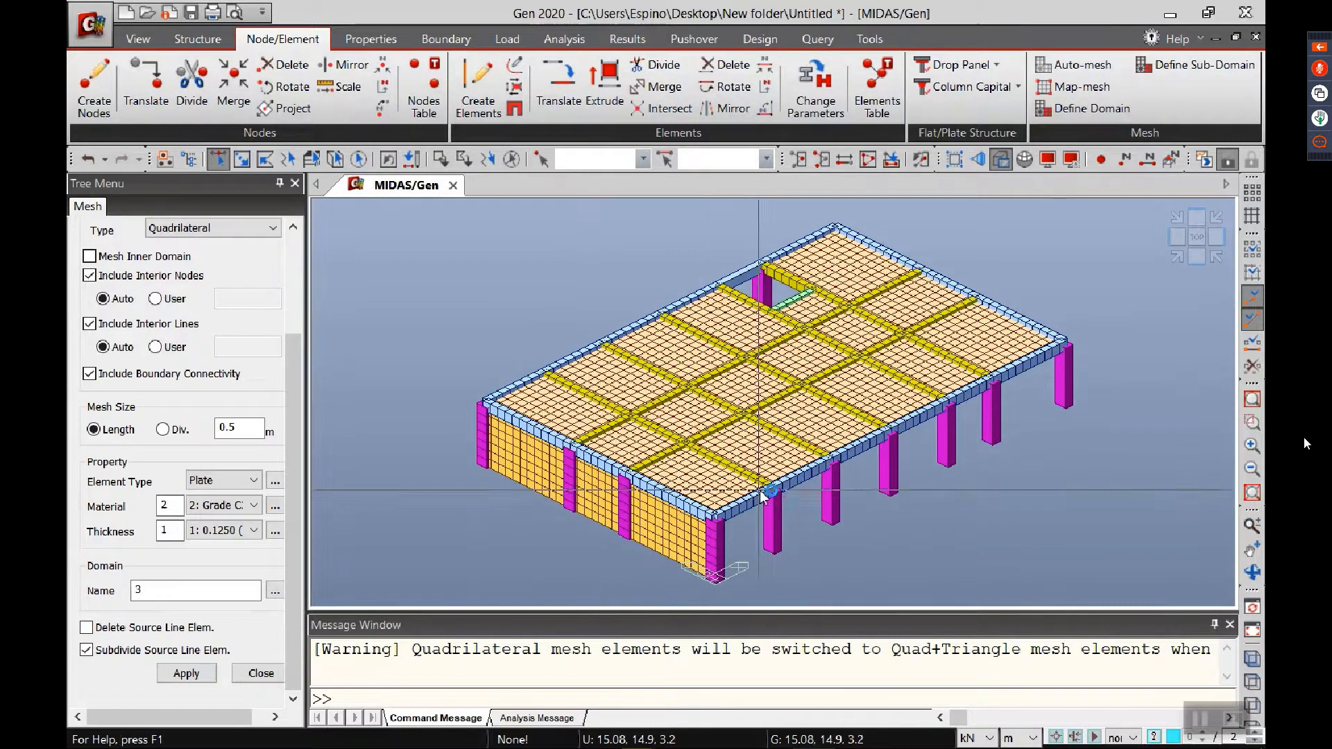
{"action": "scroll", "coordinate": [746, 451], "scroll_direction": "up", "scroll_amount": 3}
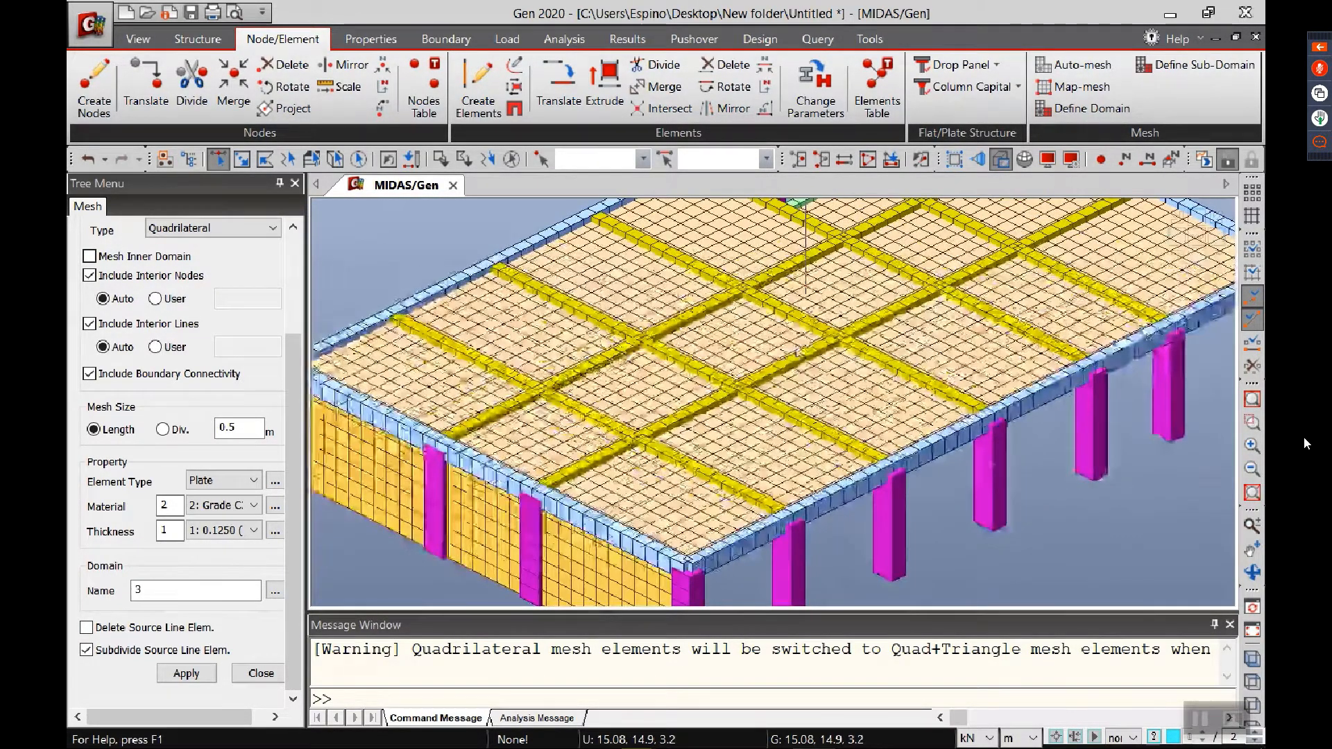
{"action": "scroll", "coordinate": [742, 431], "scroll_direction": "down", "scroll_amount": 3}
{"action": "mouse_move", "coordinate": [743, 433]}
{"action": "middle_mouse_down", "text": "ctrl"}
{"action": "mouse_move", "coordinate": [756, 466]}
{"action": "mouse_move", "coordinate": [749, 416]}
{"action": "mouse_move", "coordinate": [756, 452]}
{"action": "mouse_move", "coordinate": [741, 432]}
{"action": "middle_mouse_up", "text": "ctrl"}
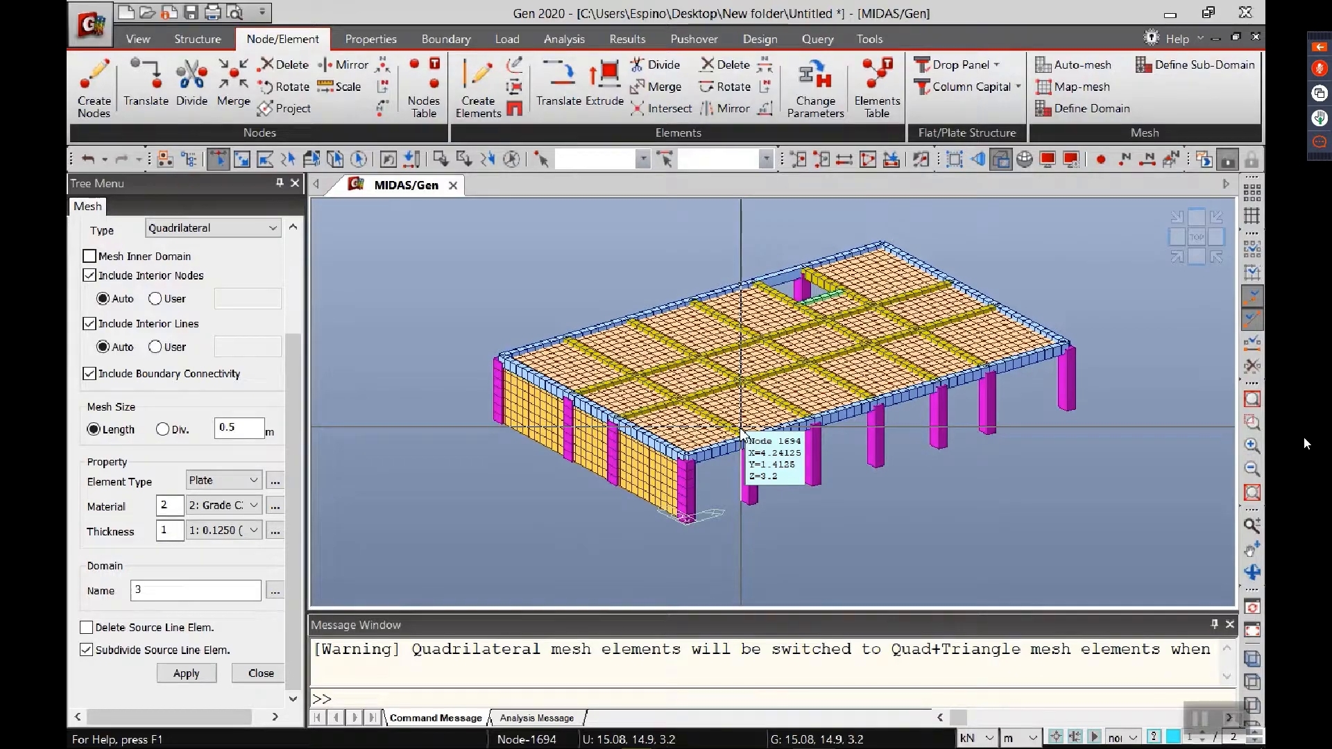
{"action": "middle_click_drag", "start_coordinate": [1116, 343], "coordinate": [928, 399]}
{"action": "middle_click_drag", "start_coordinate": [847, 424], "coordinate": [923, 426]}
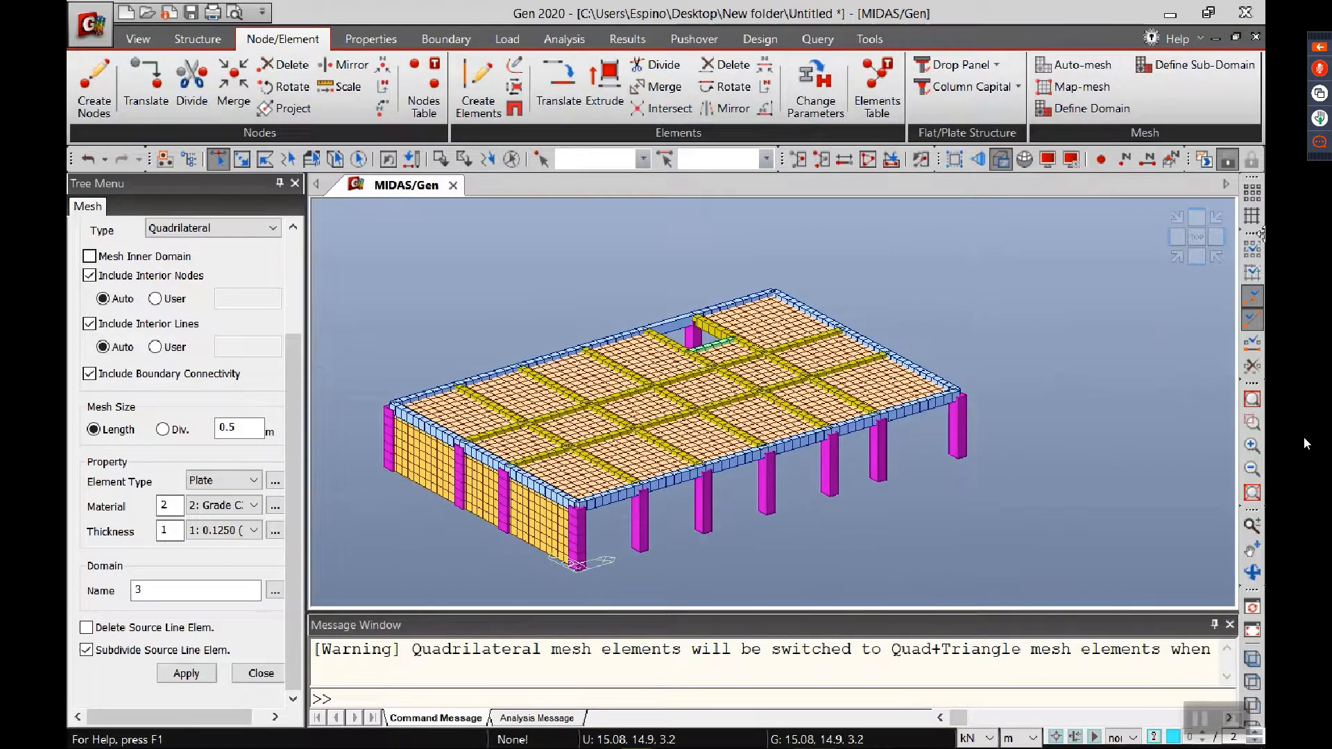
{"action": "left_click", "coordinate": [1177, 252]}
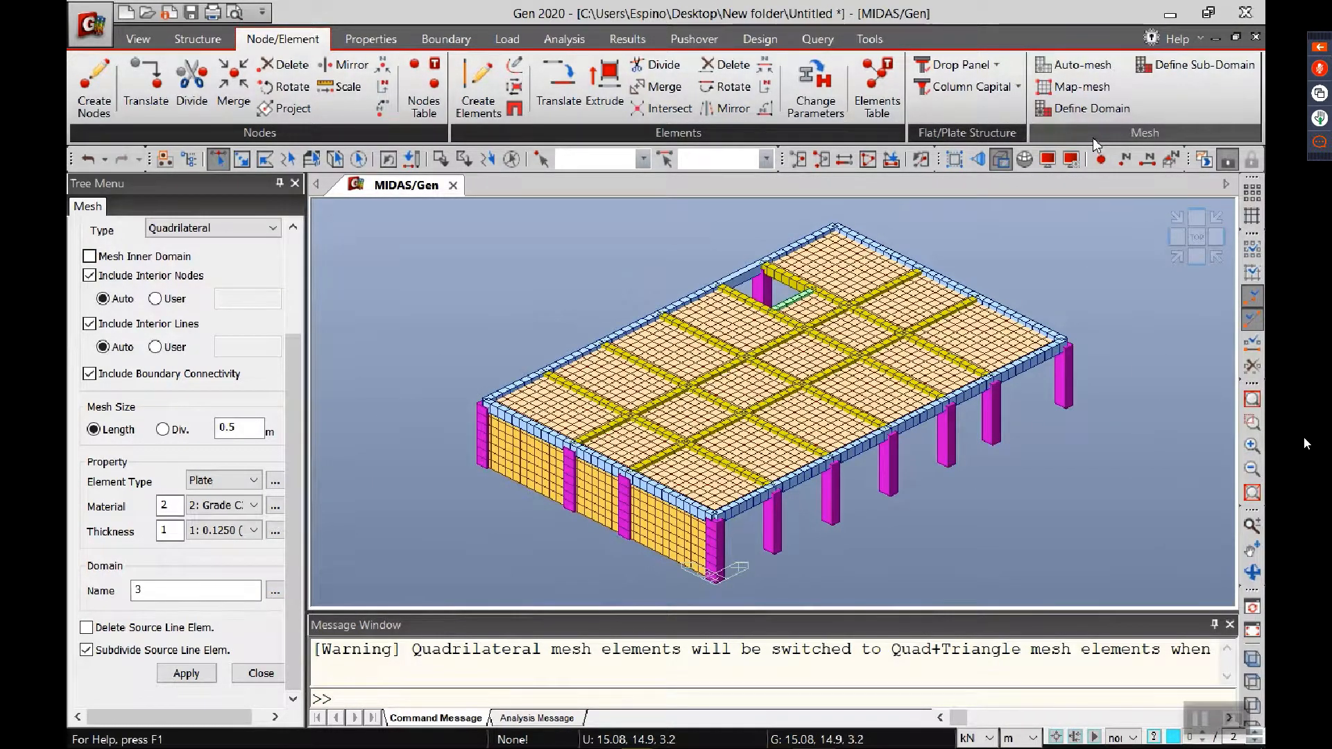
Step: Show Tree Menu 2 at a reduced width and review the Works tree's domains, materials, sections and thicknesses
{"action": "left_click_drag", "start_coordinate": [1090, 165], "coordinate": [1089, 165]}
{"action": "left_click", "coordinate": [1114, 199]}
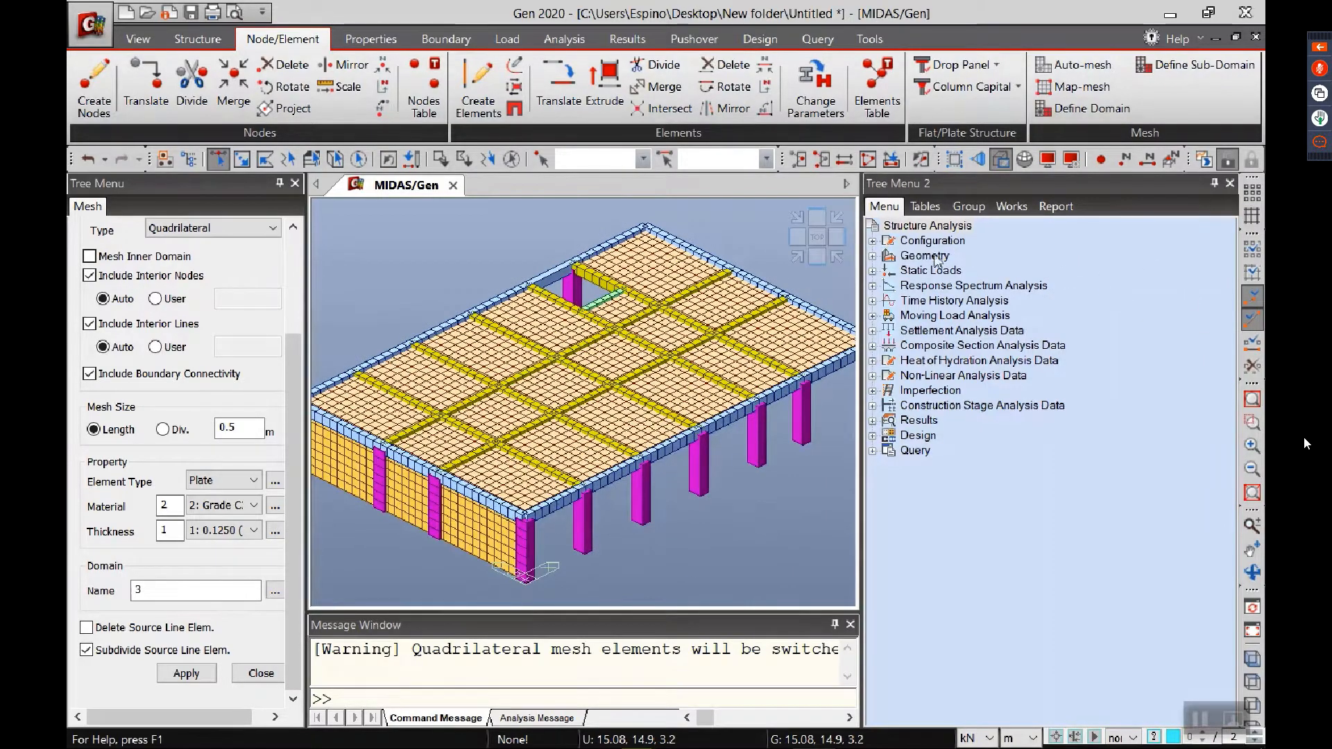
{"action": "left_click_drag", "start_coordinate": [861, 329], "coordinate": [1025, 360]}
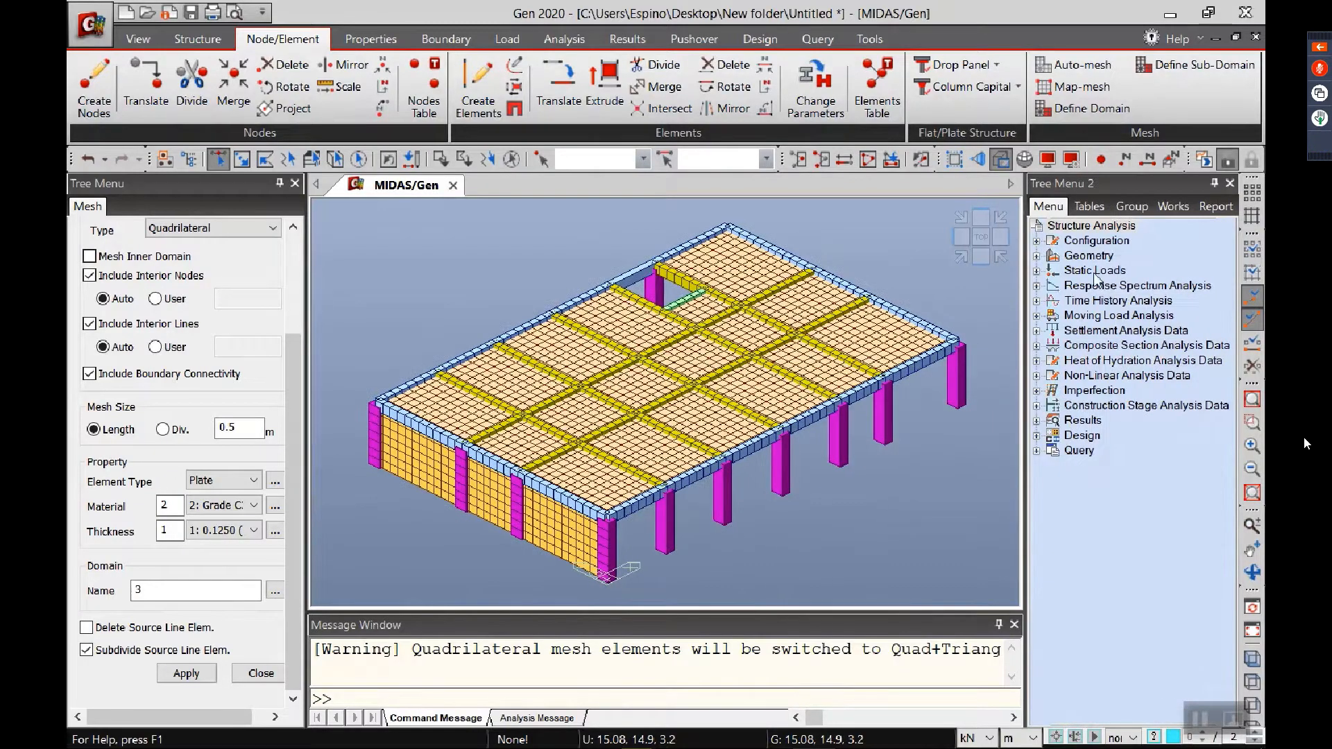
{"action": "right_click", "coordinate": [963, 167]}
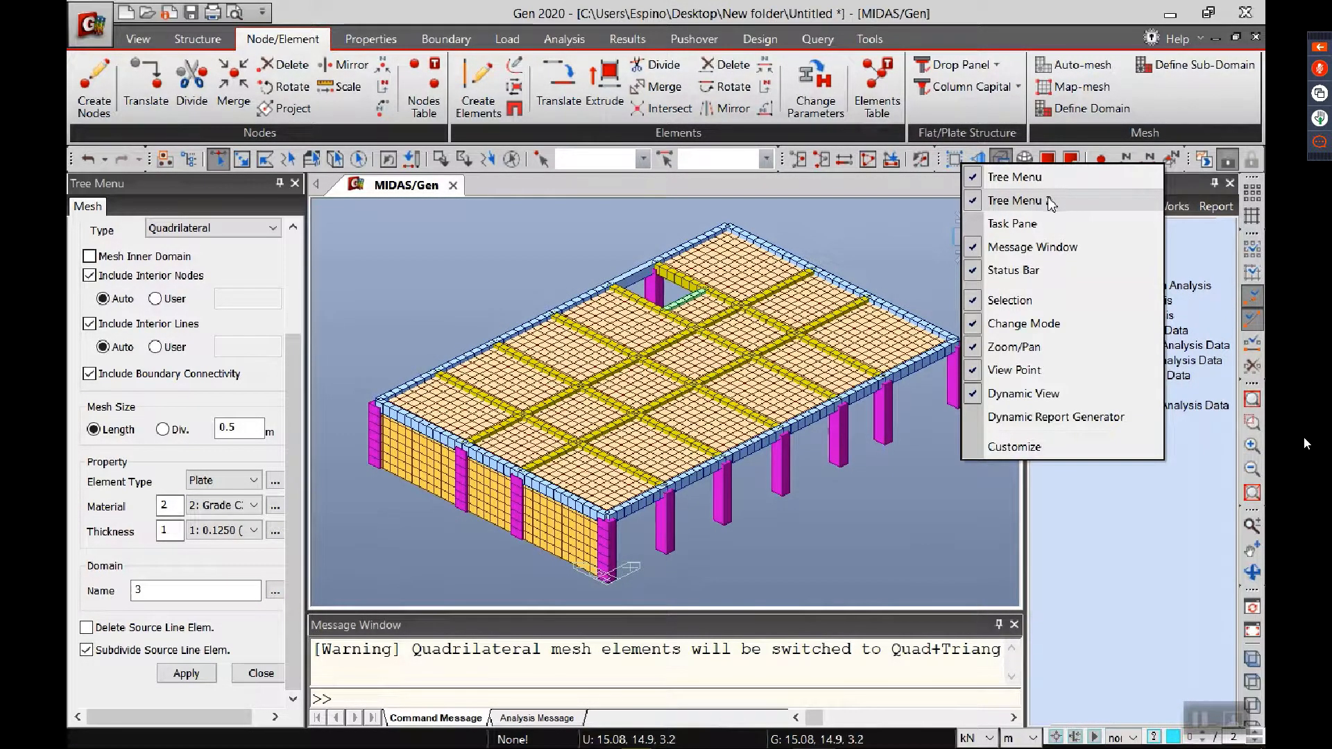
{"action": "key", "text": "Escape"}
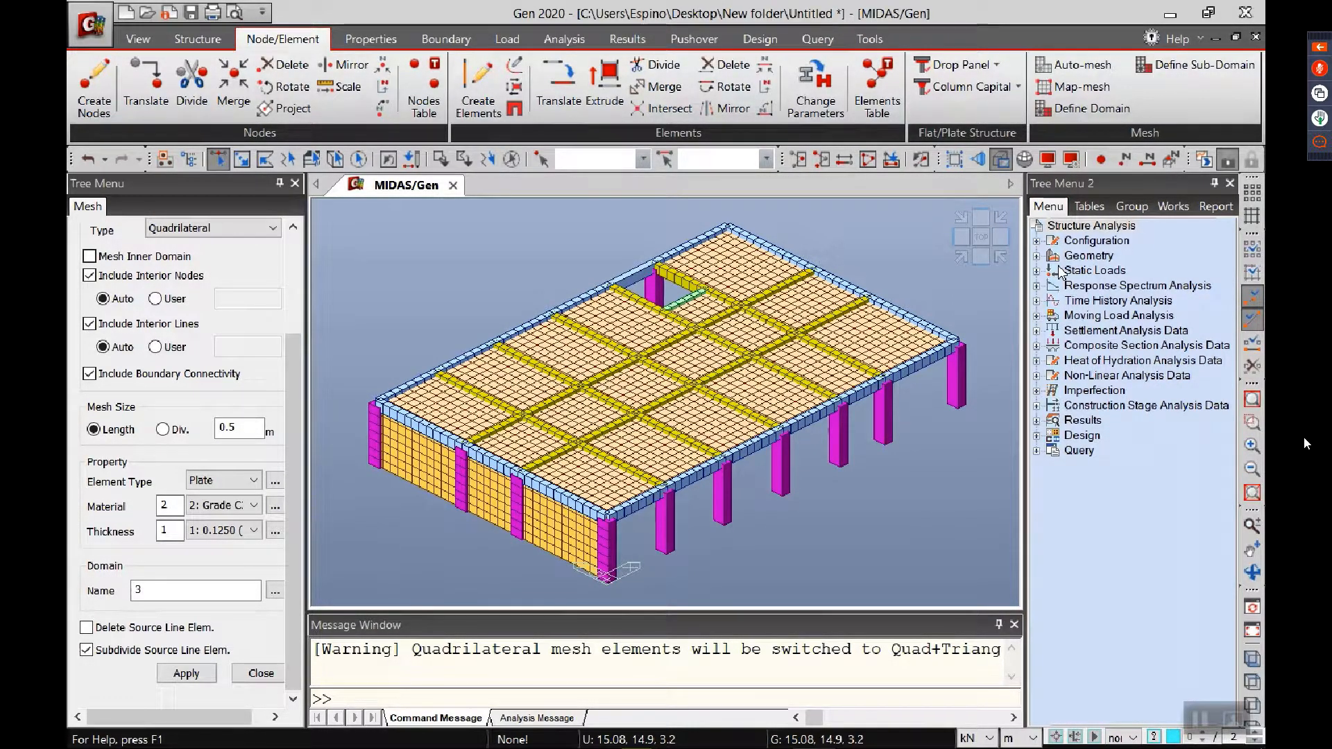
{"action": "left_click", "coordinate": [1174, 208]}
{"action": "scroll", "coordinate": [1197, 559], "scroll_direction": "down", "scroll_amount": 5}
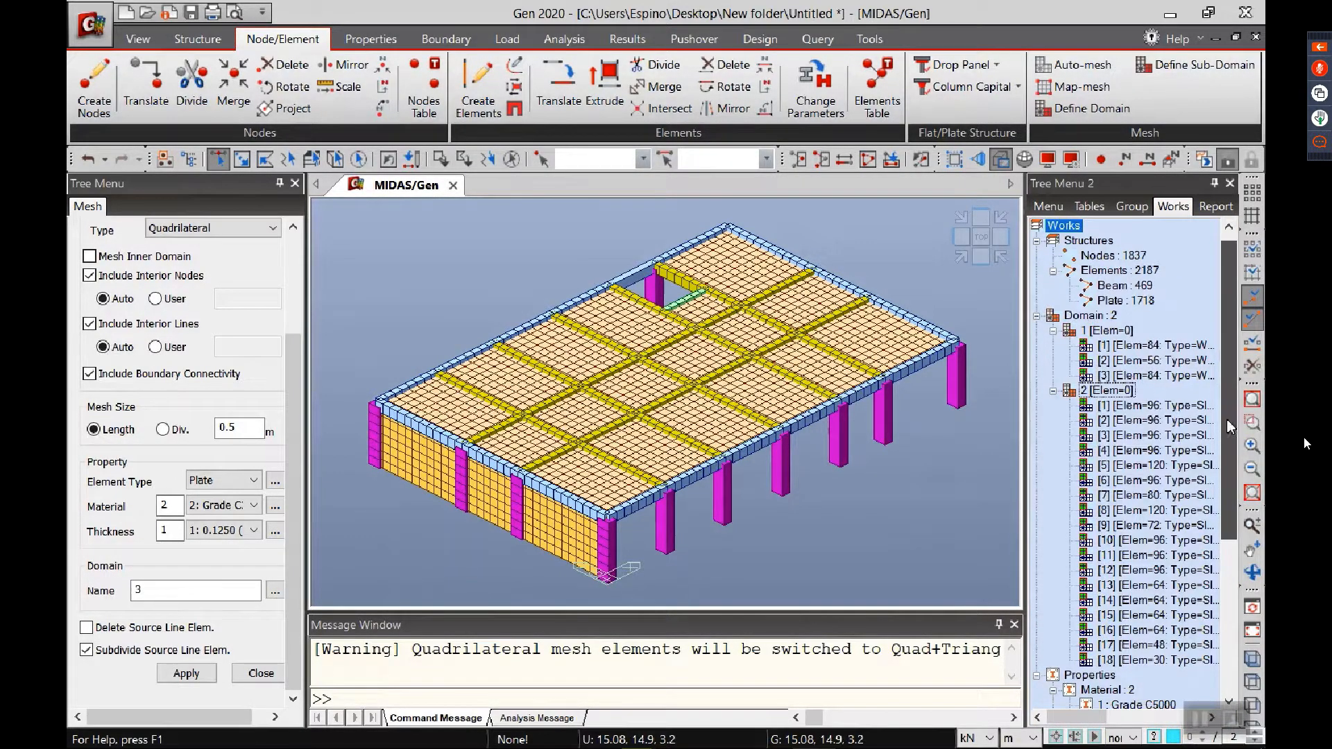
{"action": "scroll", "coordinate": [1197, 558], "scroll_direction": "down", "scroll_amount": 1}
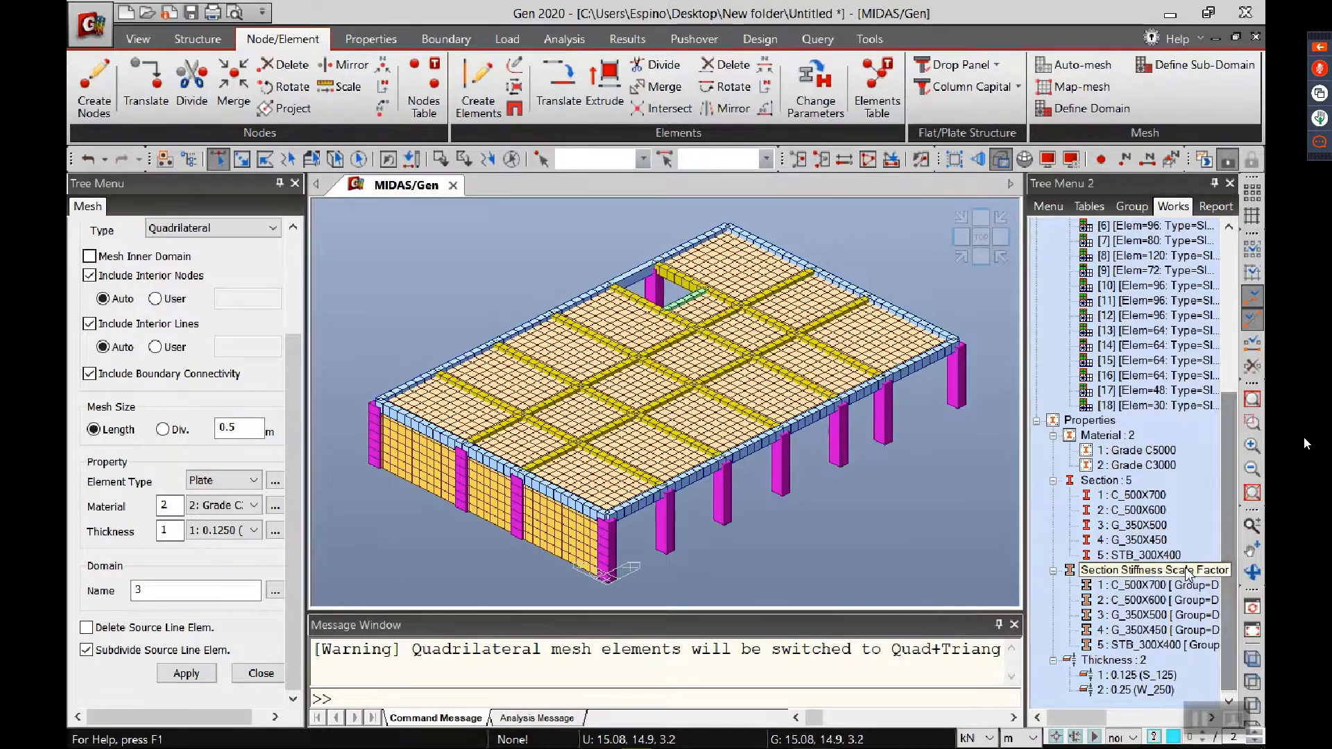
{"action": "scroll", "coordinate": [1145, 527], "scroll_direction": "up", "scroll_amount": 4}
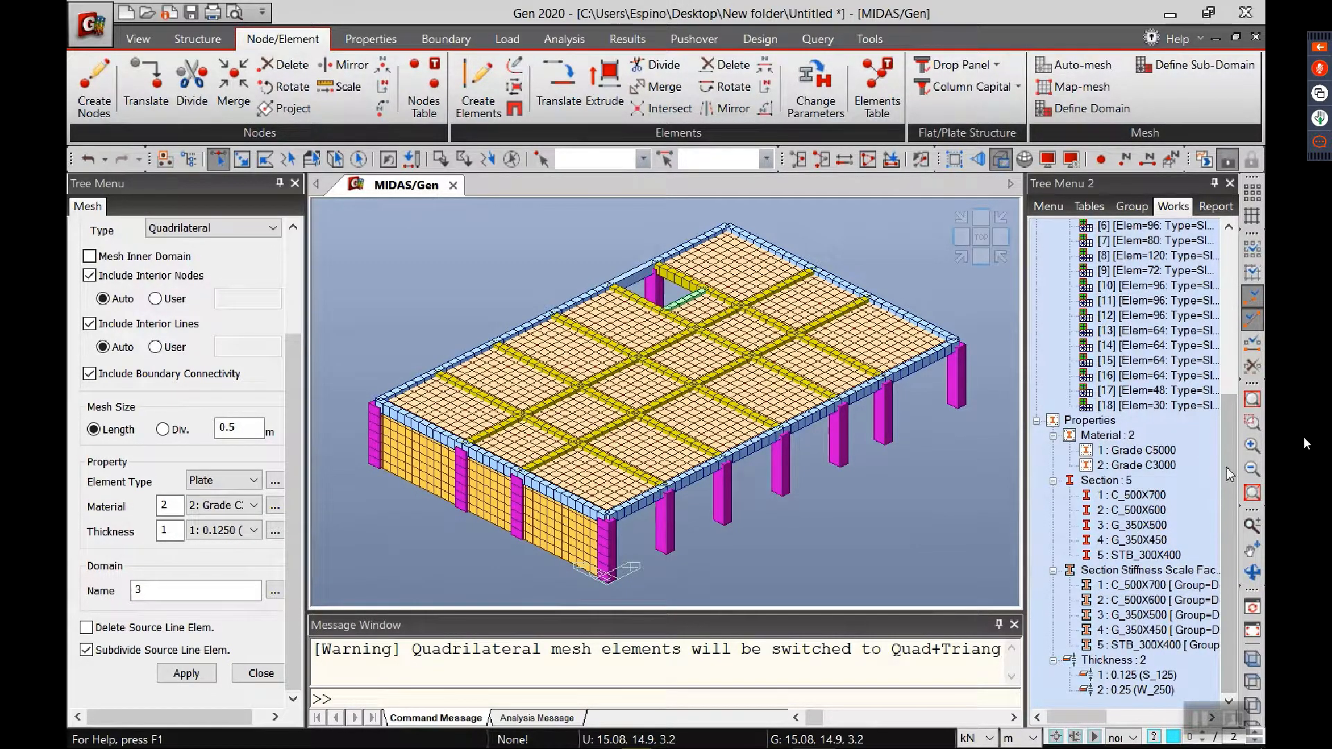
Step: Highlight the slab sub-domains of domain 2 one after another, from 1 through 18, to examine which floor panel each covers
{"action": "left_click", "coordinate": [1127, 345]}
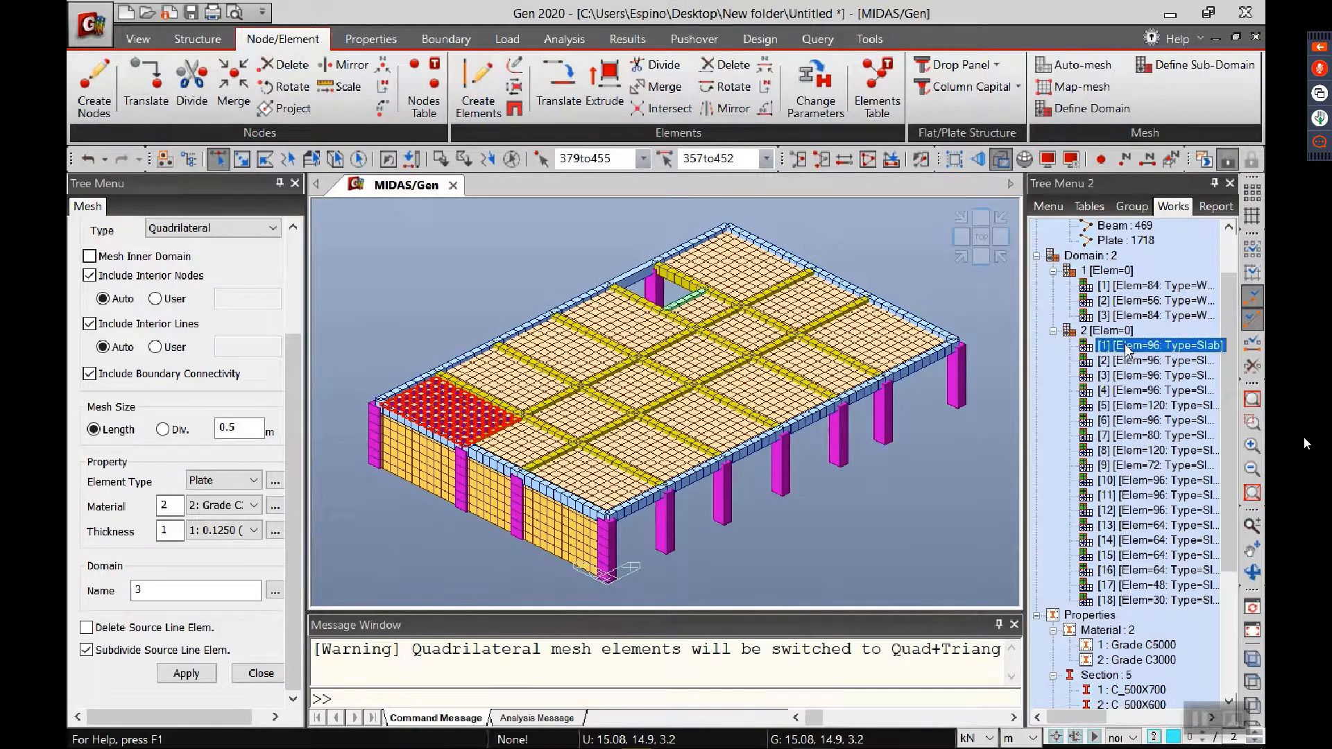
{"action": "left_click", "coordinate": [1128, 361]}
{"action": "left_click", "coordinate": [1129, 376]}
{"action": "left_click", "coordinate": [1130, 391]}
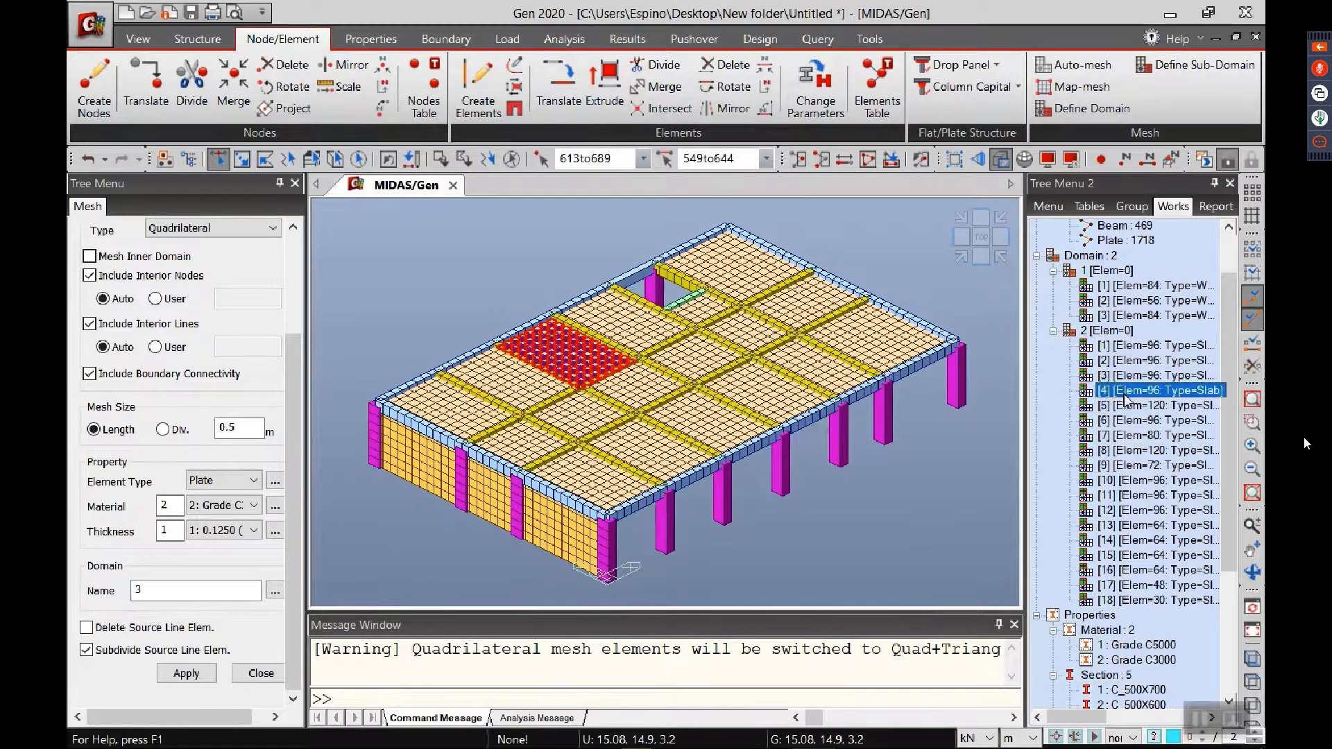
{"action": "left_click", "coordinate": [1131, 405]}
{"action": "left_click", "coordinate": [1132, 421]}
{"action": "left_click", "coordinate": [1136, 435]}
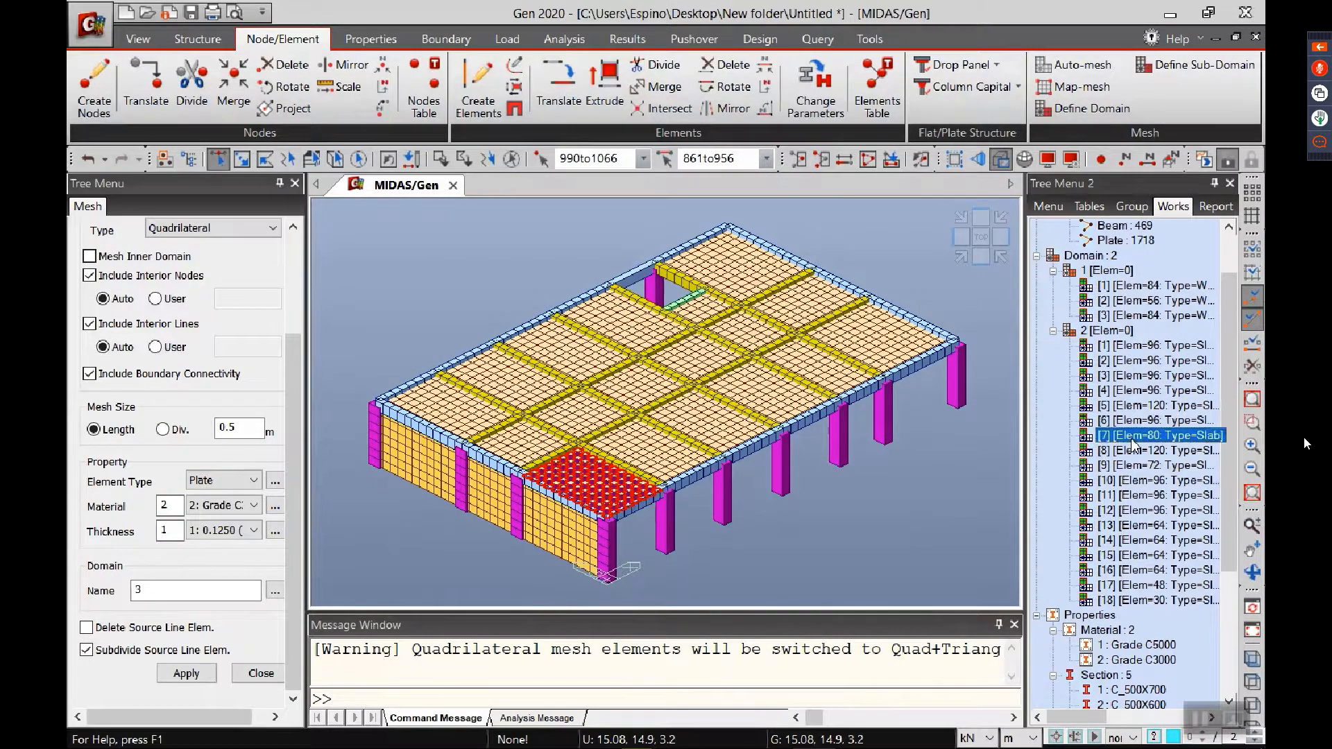
{"action": "left_click", "coordinate": [1129, 450]}
{"action": "left_click", "coordinate": [1131, 465]}
{"action": "left_click", "coordinate": [1133, 480]}
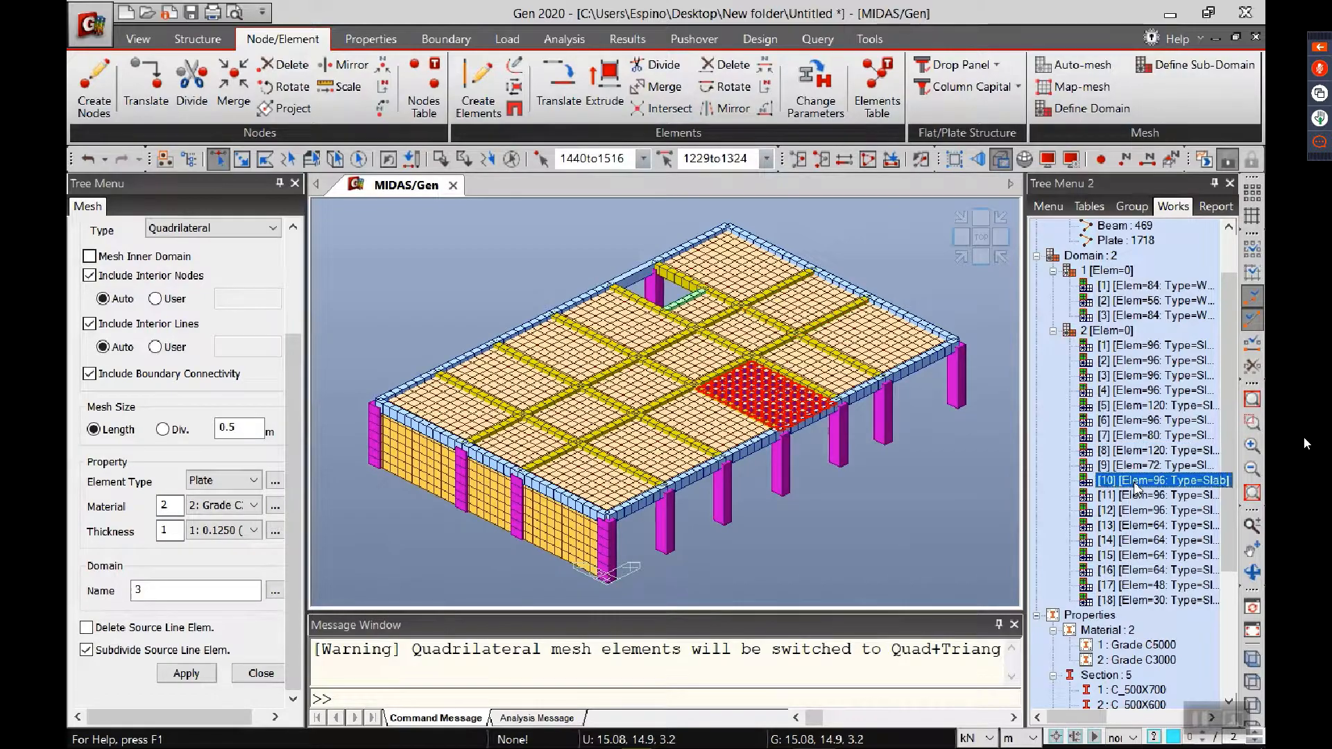
{"action": "left_click", "coordinate": [1134, 510]}
{"action": "left_click", "coordinate": [1137, 525]}
{"action": "left_click", "coordinate": [1137, 540]}
{"action": "left_click", "coordinate": [1137, 556]}
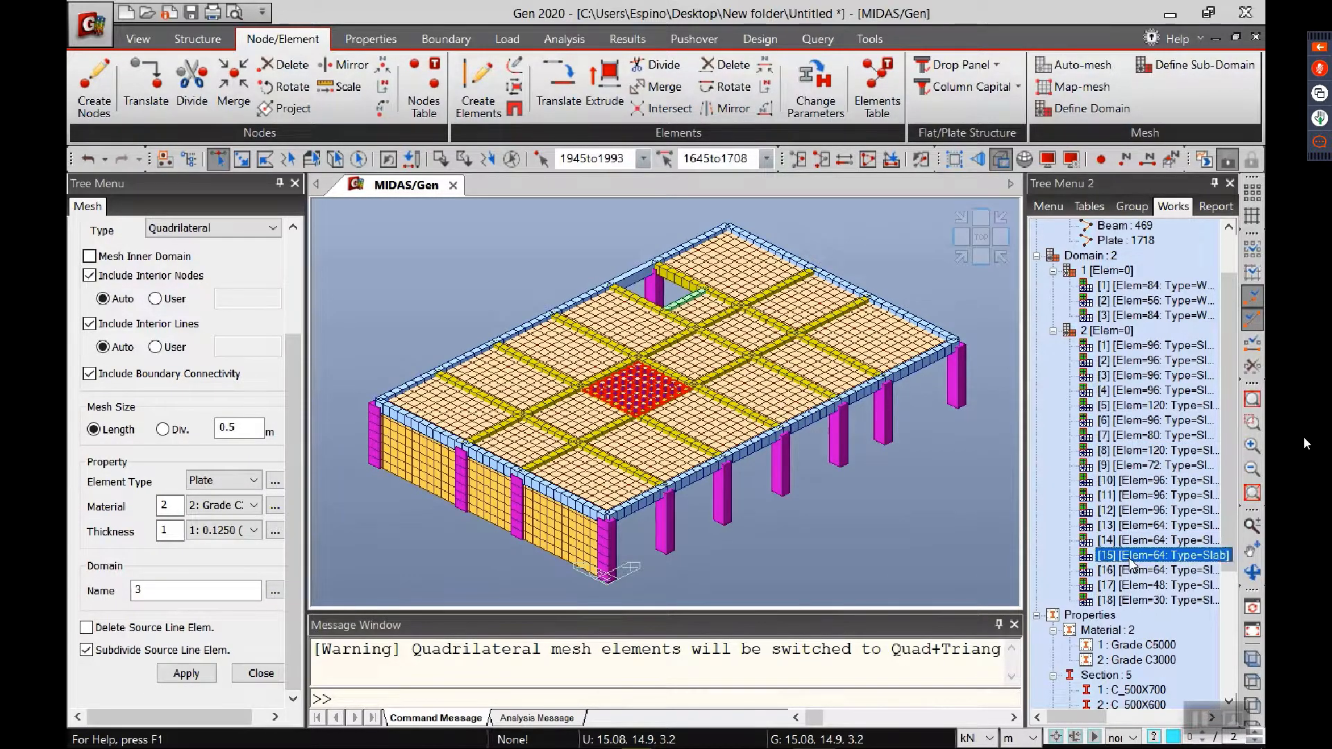
{"action": "left_click", "coordinate": [1137, 569]}
{"action": "left_click", "coordinate": [1138, 585]}
{"action": "left_click", "coordinate": [1138, 598]}
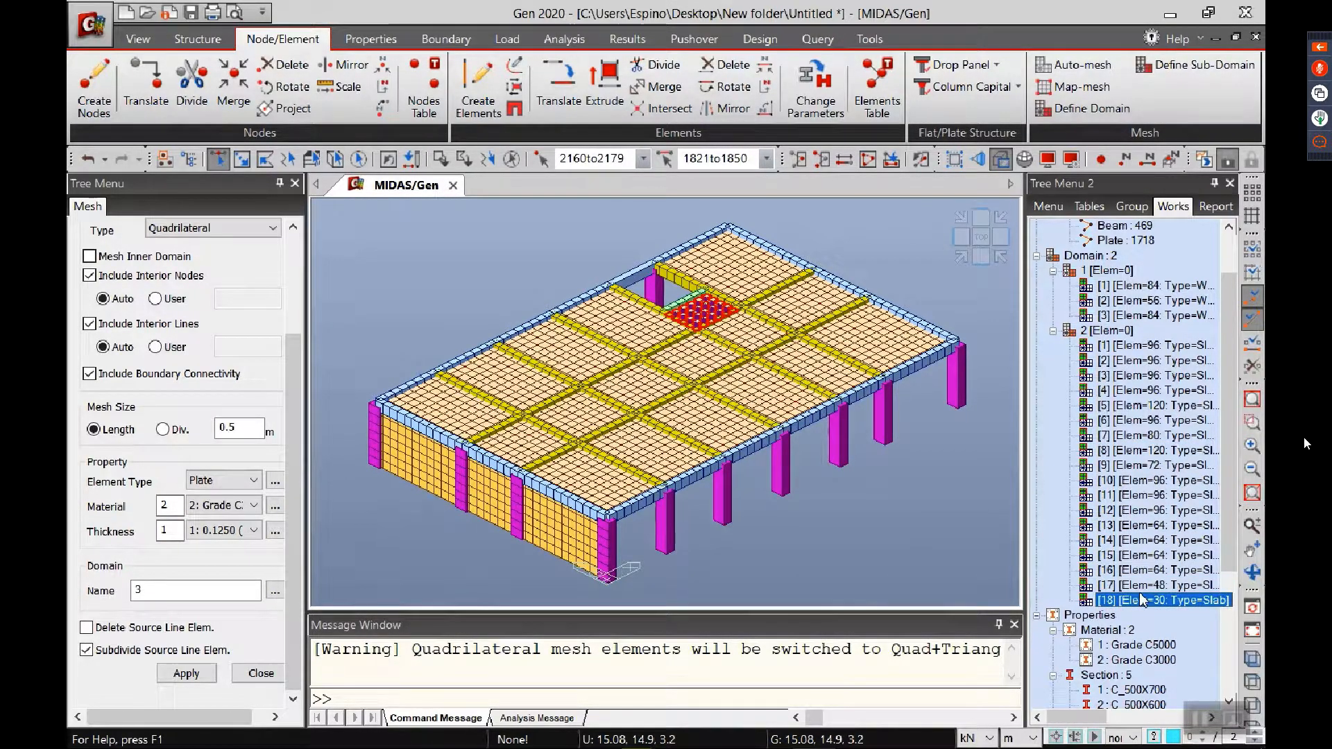
Step: Minimize midas Gen and switch to the mesh.pptx presentation in PowerPoint
{"action": "left_click", "coordinate": [1304, 444]}
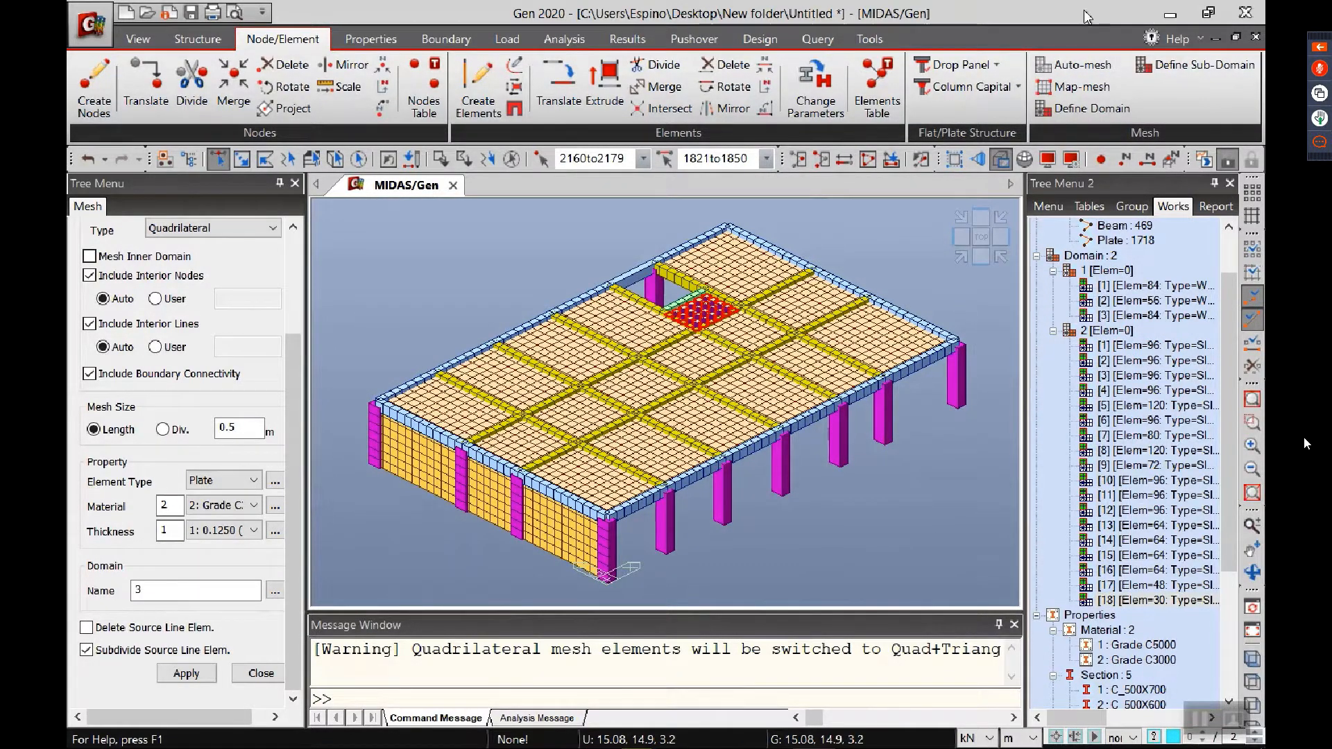
{"action": "key", "text": "super+Down"}
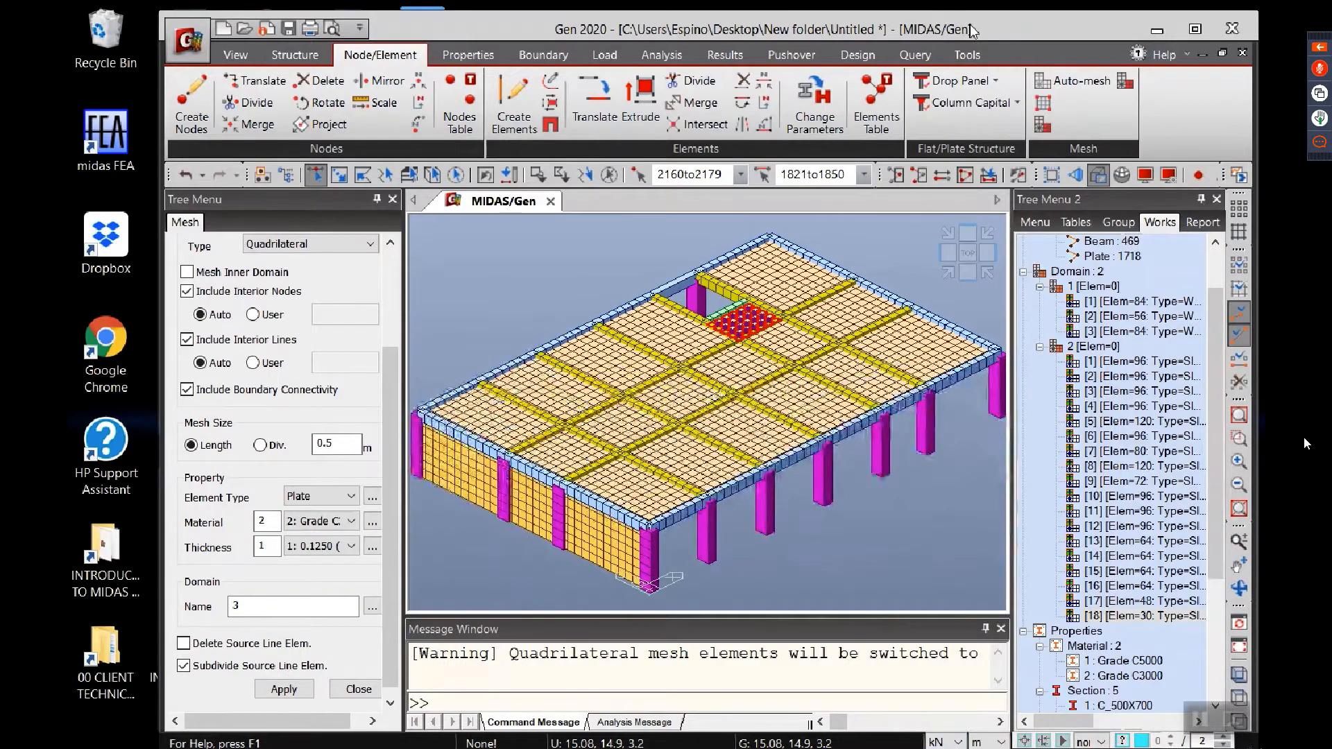
{"action": "left_click_drag", "start_coordinate": [973, 24], "coordinate": [947, 15]}
{"action": "left_click", "coordinate": [1131, 19]}
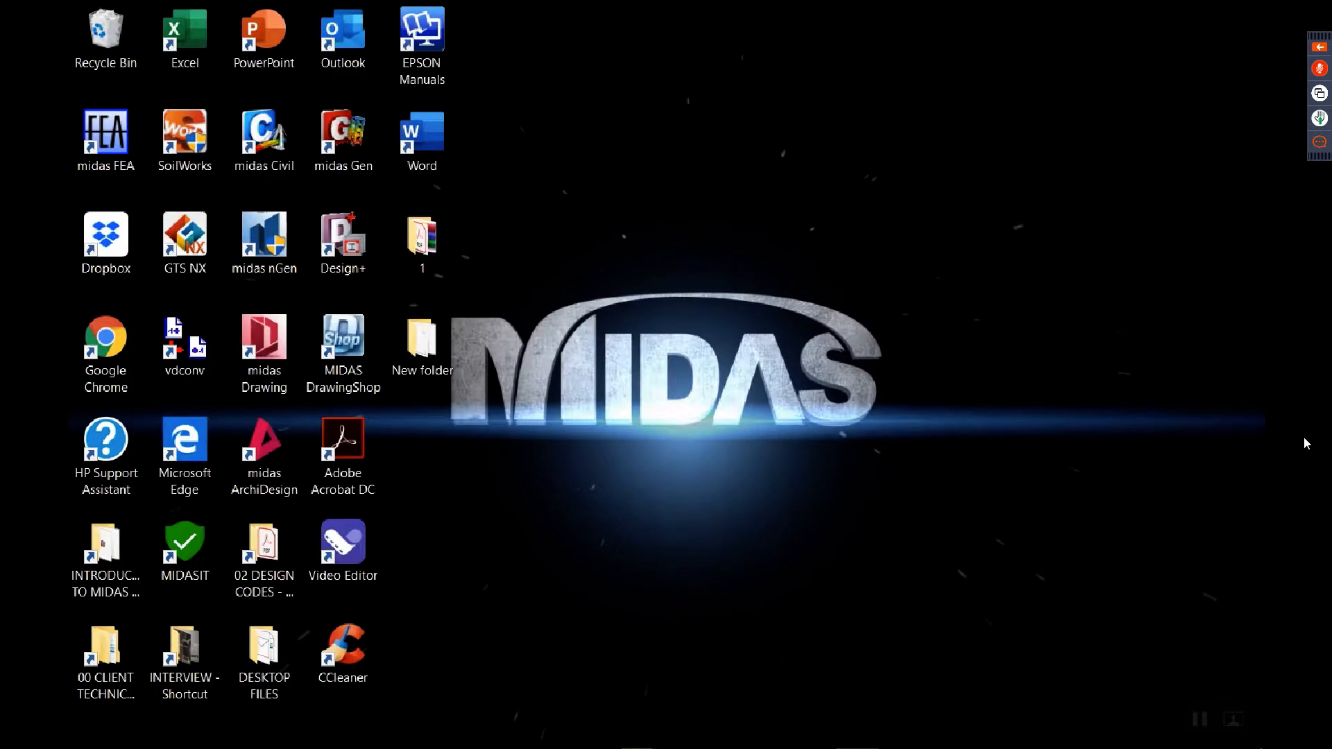
{"action": "left_click", "coordinate": [728, 737]}
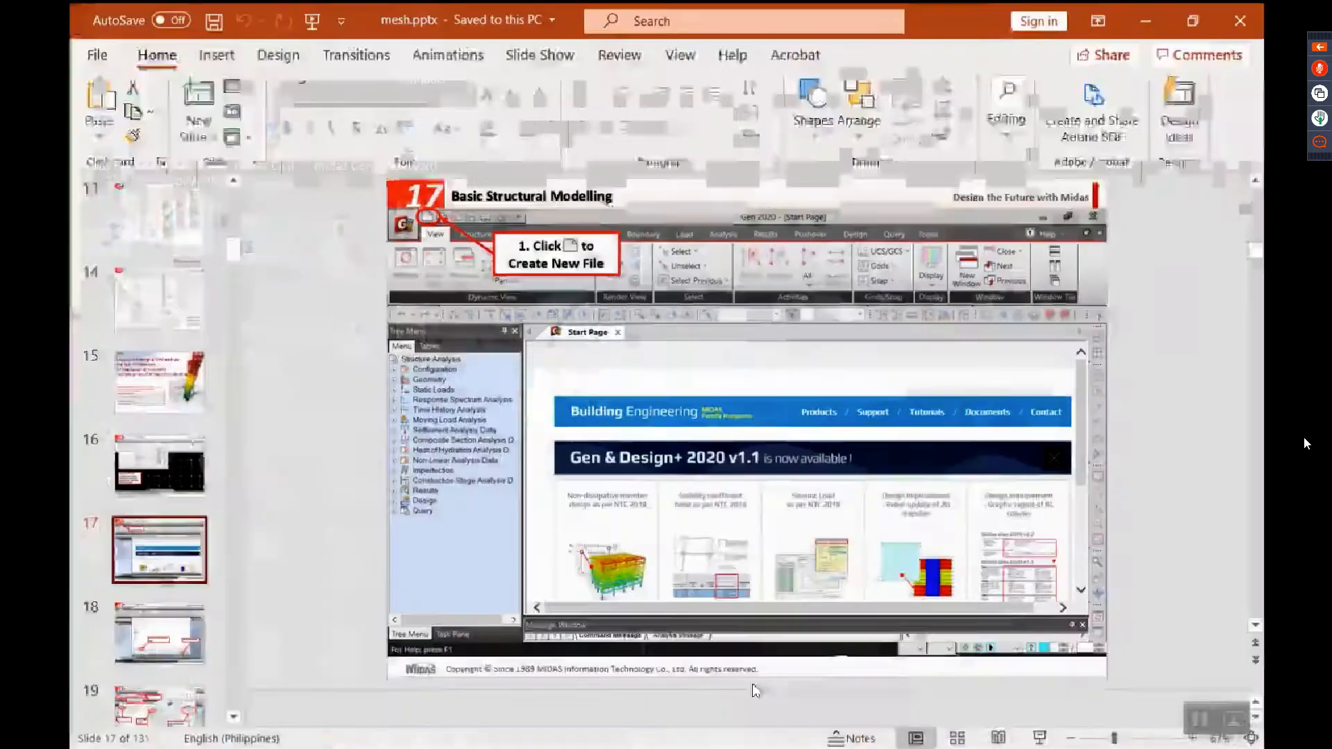
Step: Open slide 49 of the presentation to read about thick versus thin plates and the drilling DOF options
{"action": "left_click_drag", "start_coordinate": [225, 257], "coordinate": [223, 371]}
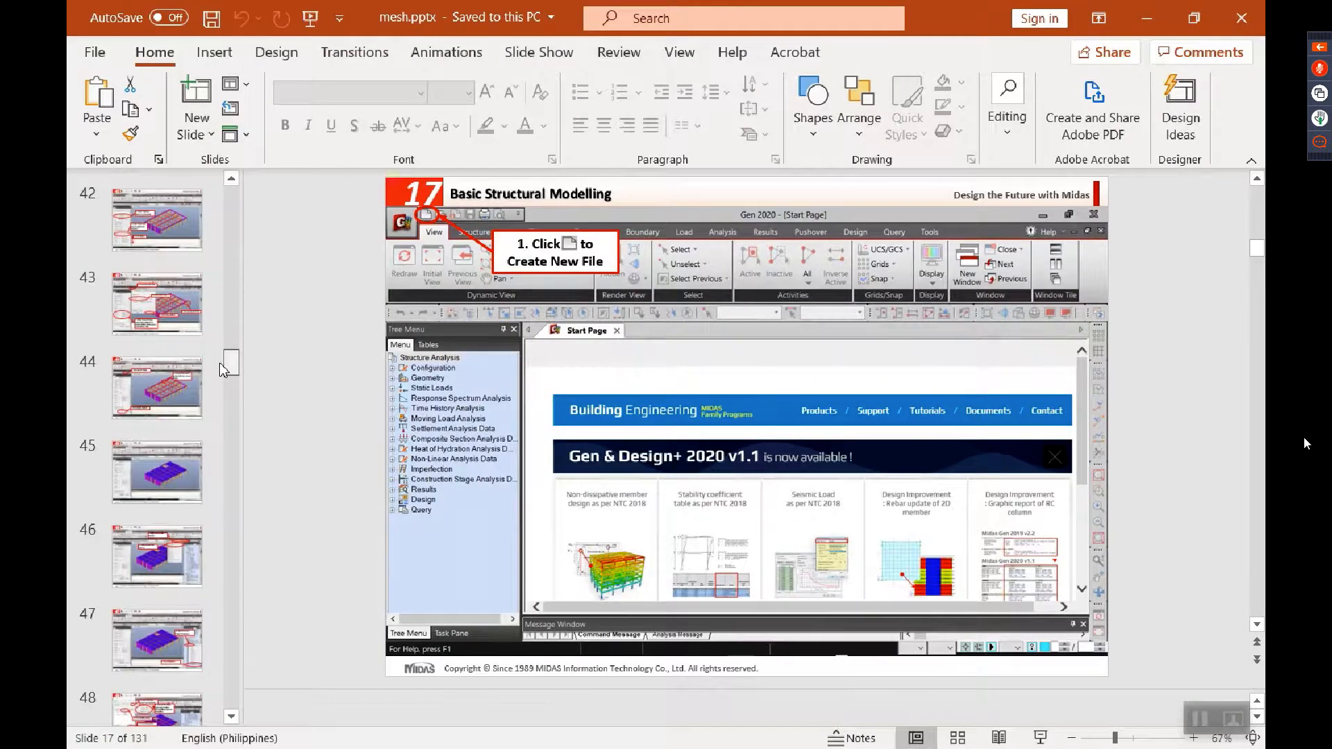
{"action": "scroll", "coordinate": [153, 486], "scroll_direction": "down", "scroll_amount": 2}
{"action": "left_click", "coordinate": [147, 568]}
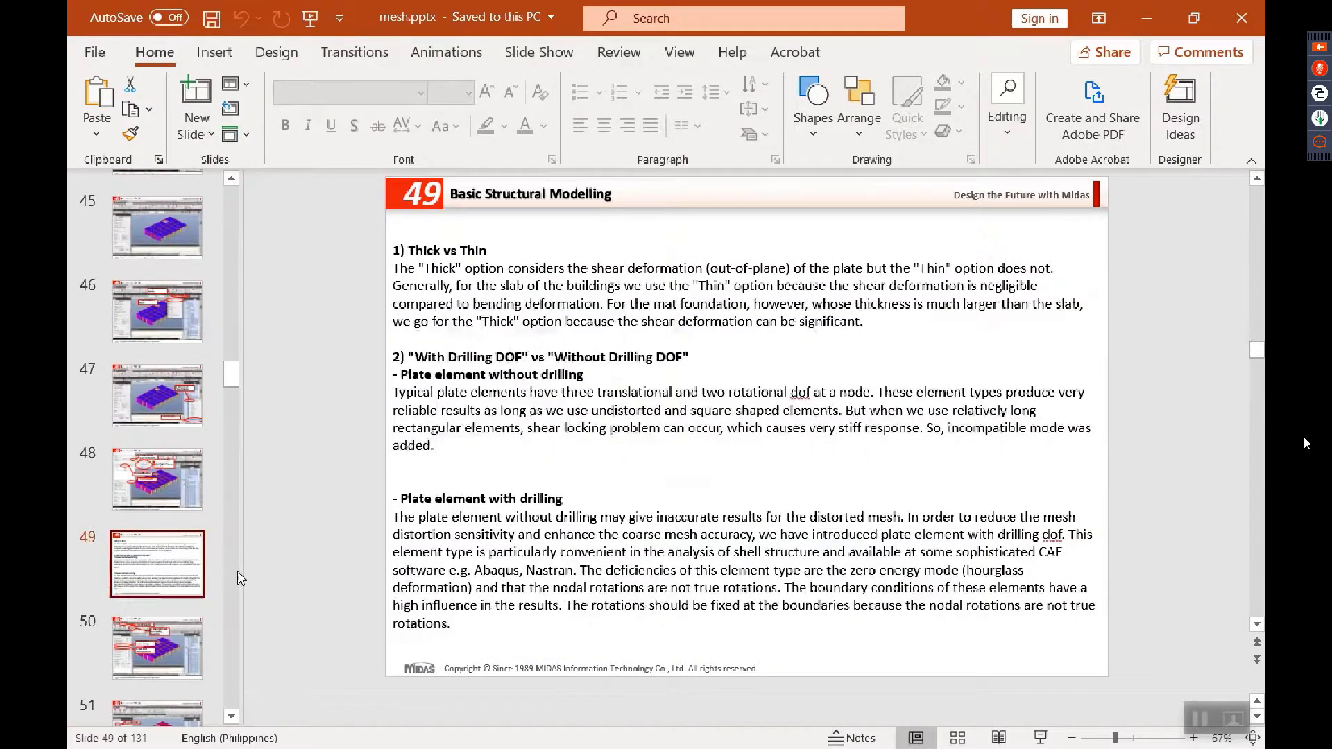
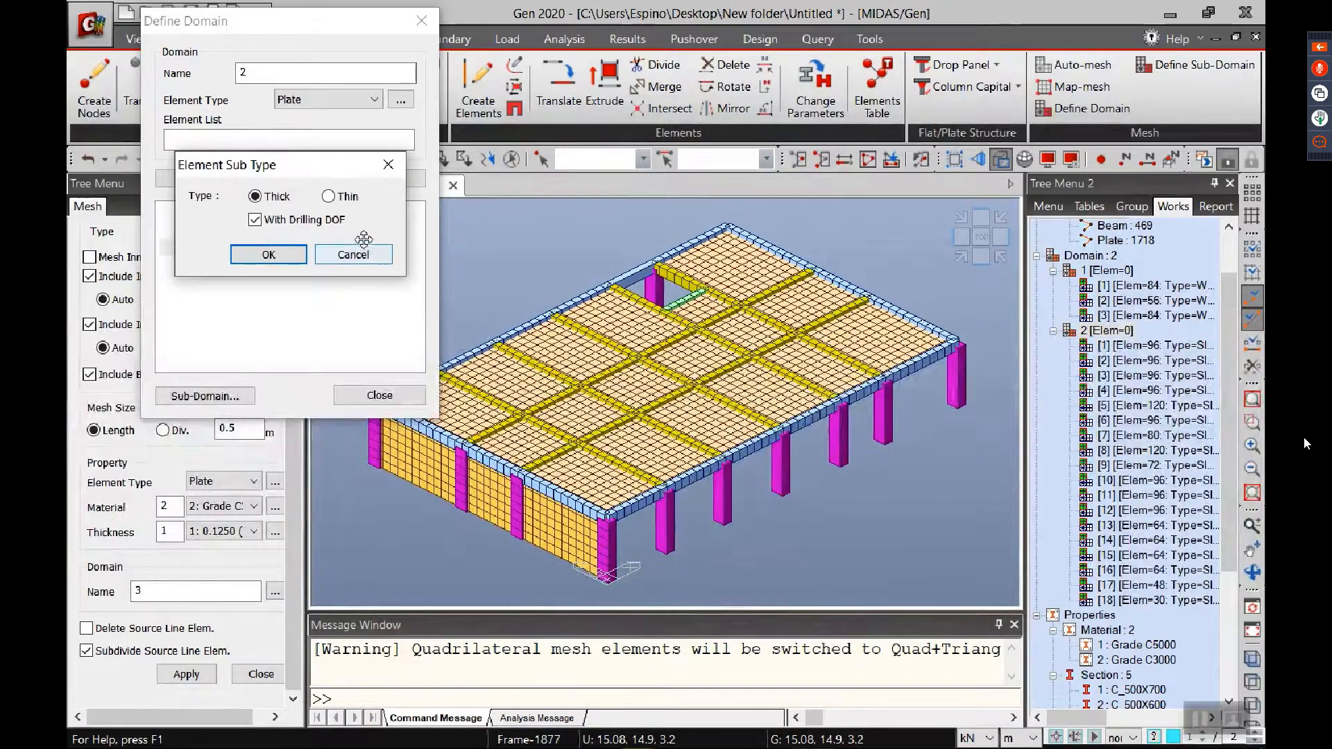
Step: Modify domain 2 to use the Thin plate sub type without drilling DOF, and finish defining domains
{"action": "left_click", "coordinate": [344, 197]}
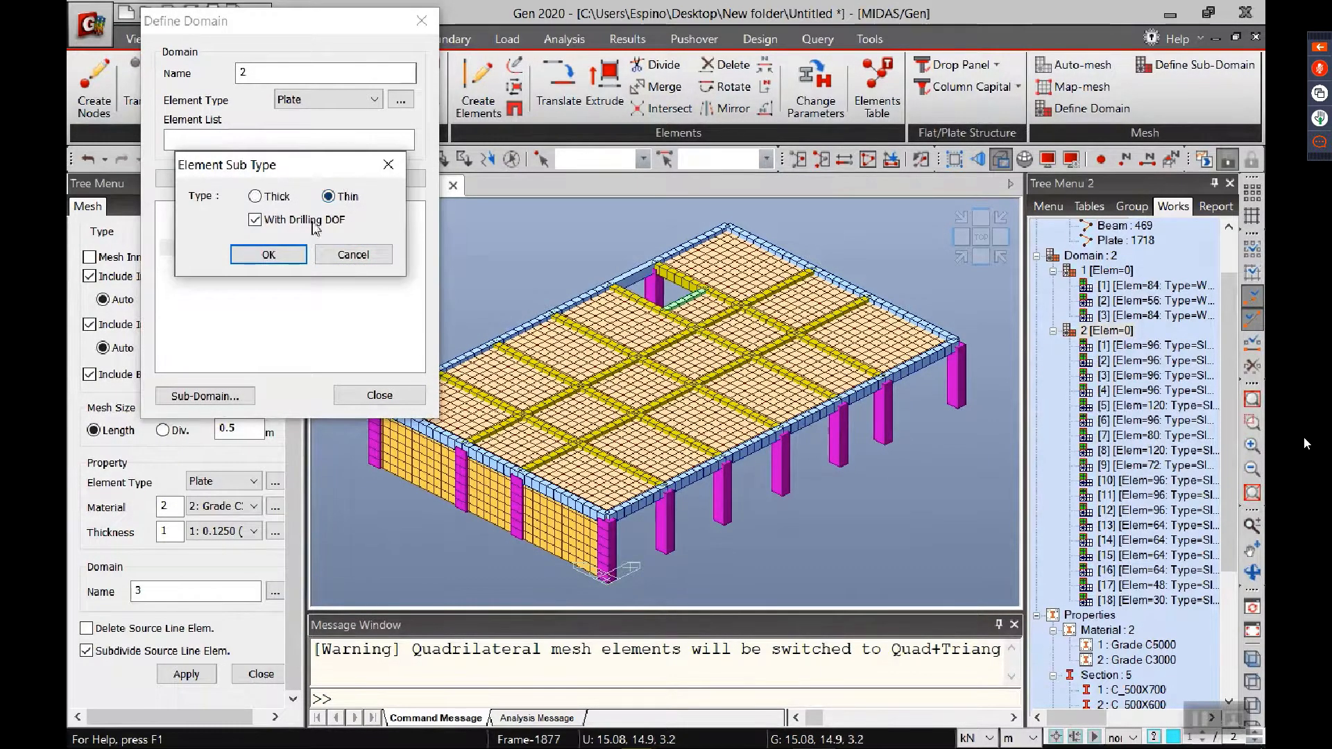
{"action": "left_click", "coordinate": [319, 223]}
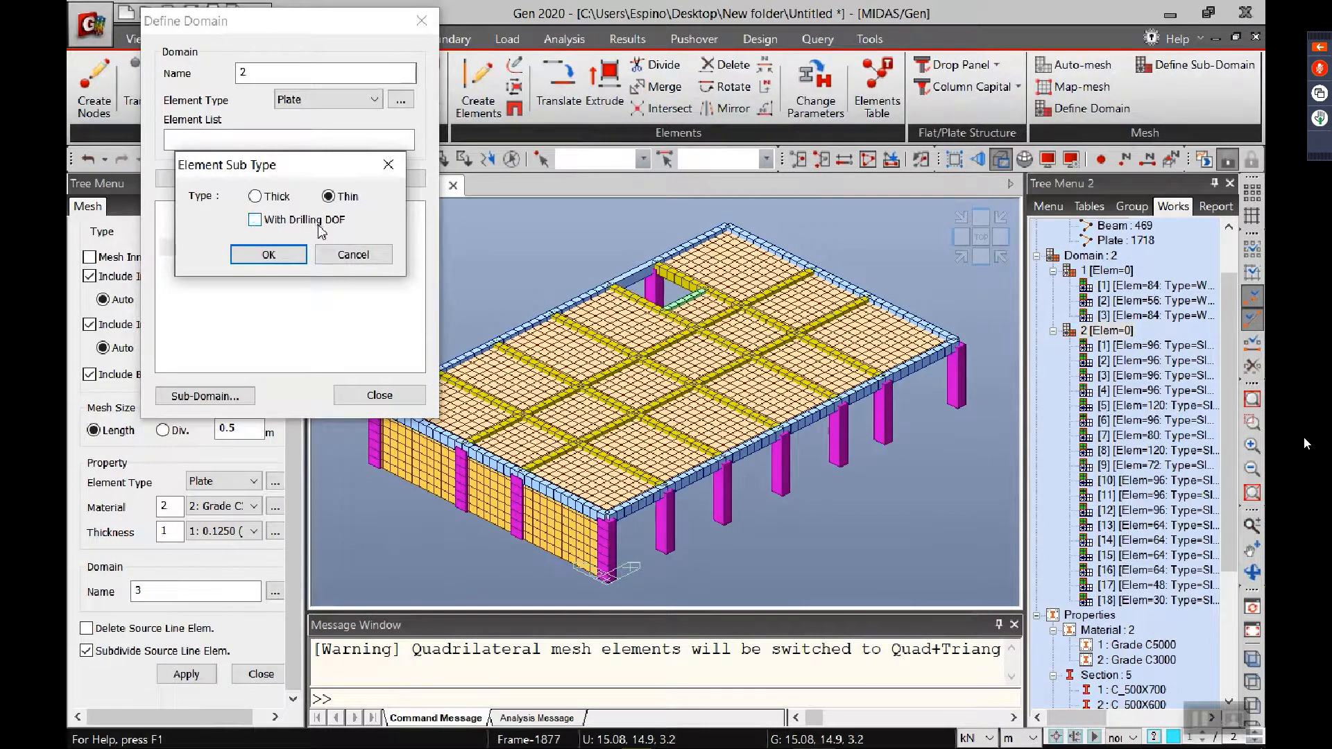
{"action": "left_click", "coordinate": [273, 256]}
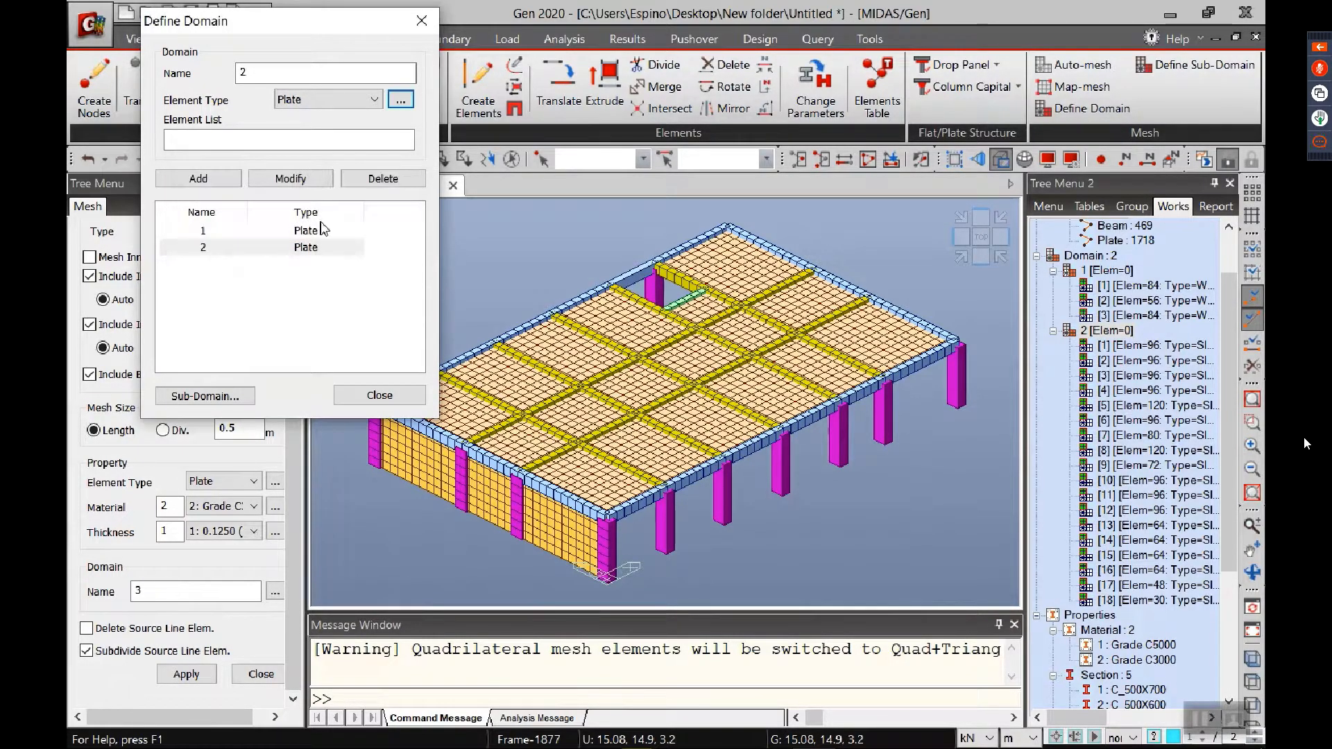
{"action": "left_click", "coordinate": [304, 178]}
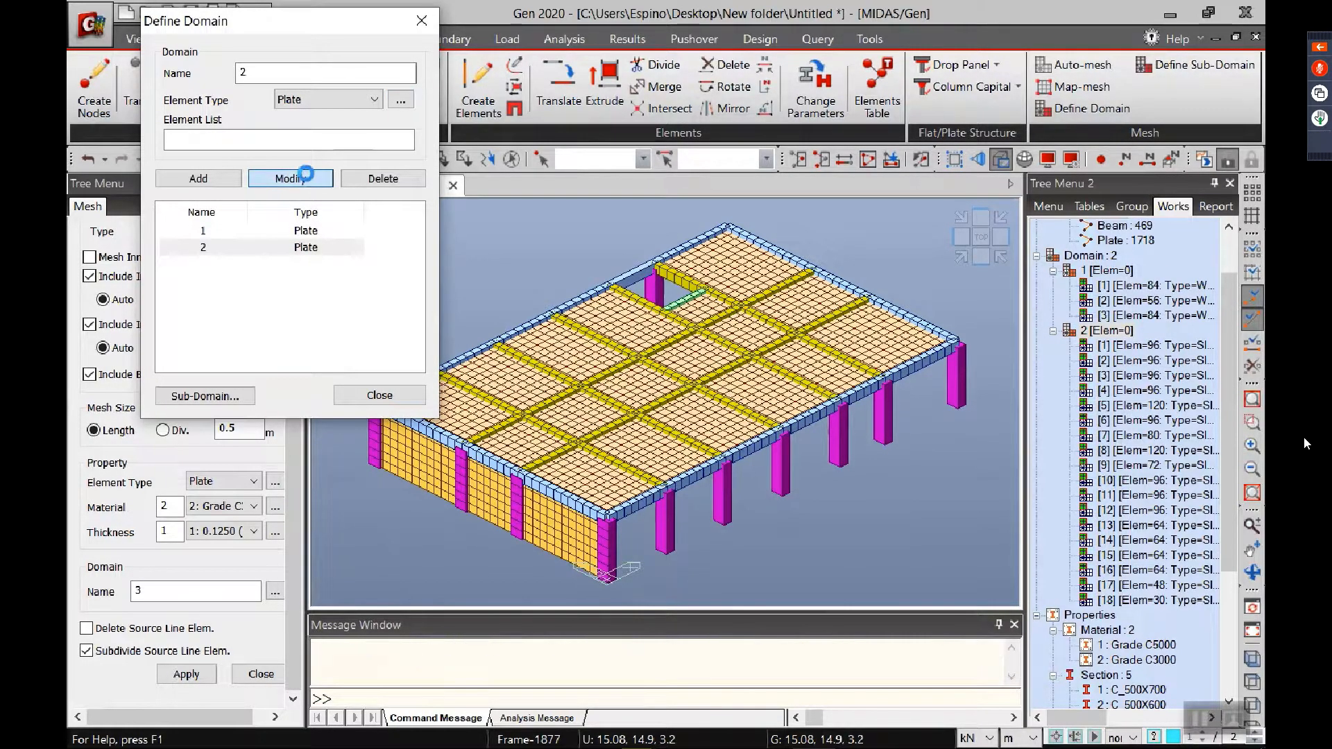
{"action": "left_click", "coordinate": [379, 395]}
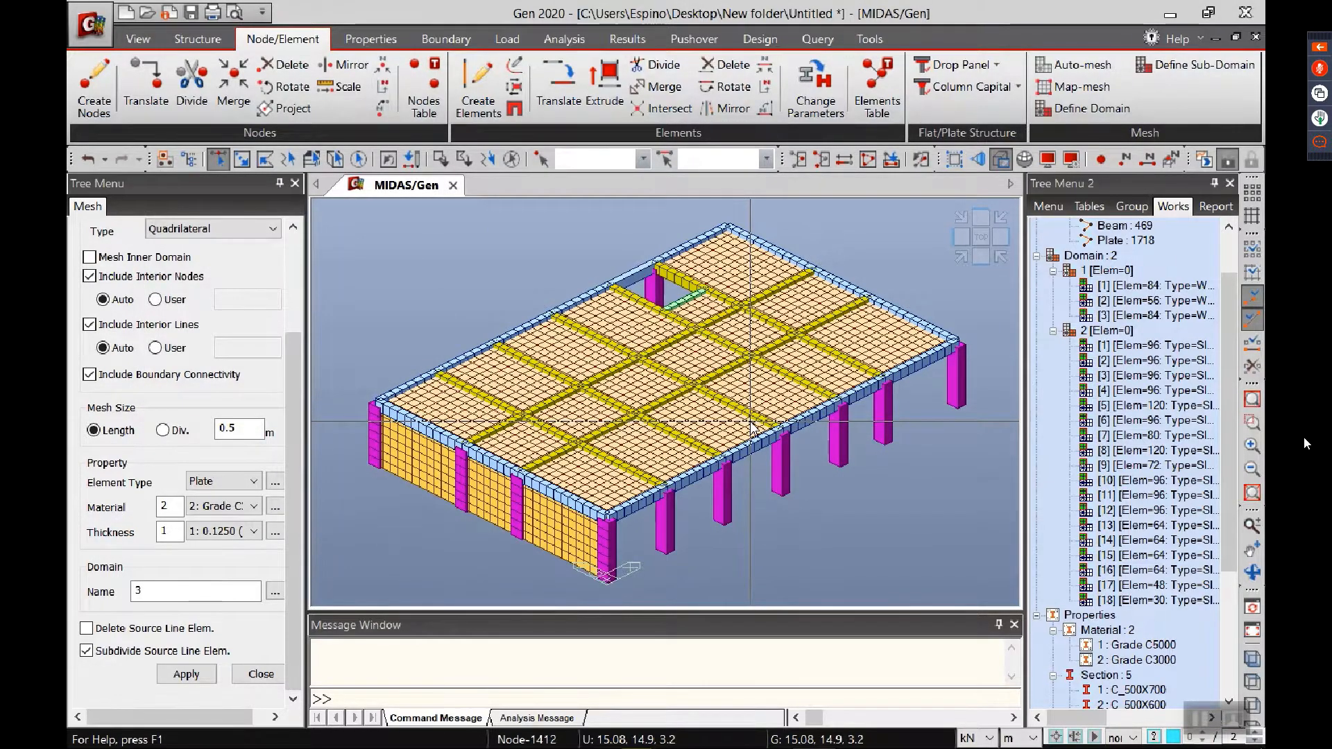
Step: Select the entire storey and generate 3 copies of it at a global Z distance of 3.2 m with Building Generation
{"action": "mouse_move", "coordinate": [752, 427]}
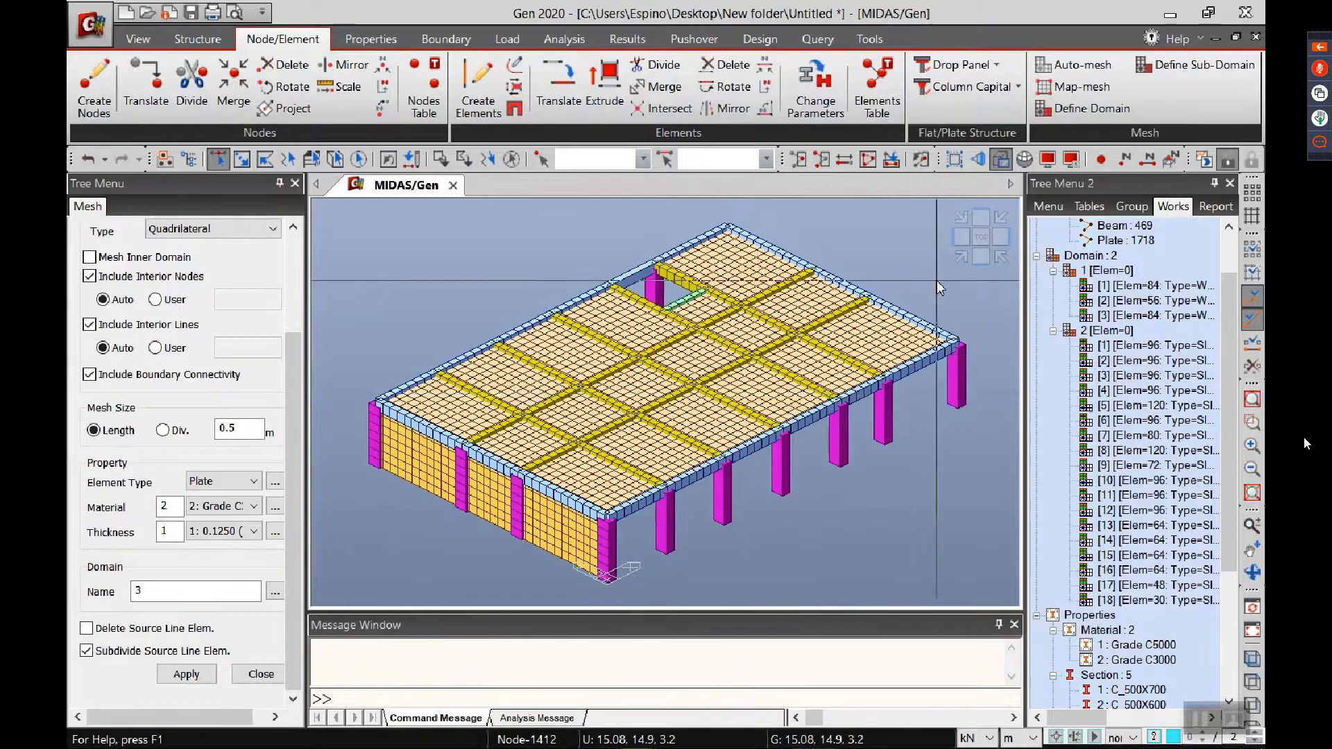
{"action": "left_click", "coordinate": [976, 265]}
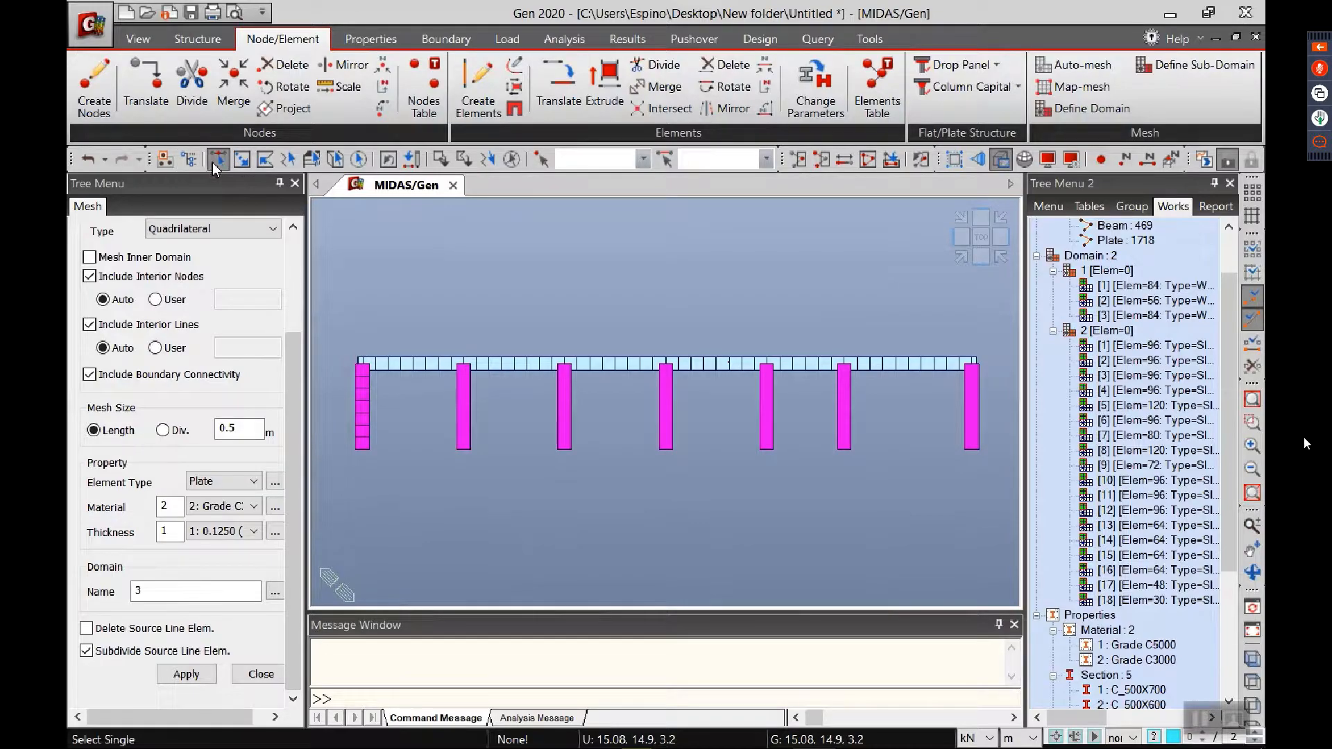
{"action": "left_click_drag", "start_coordinate": [344, 315], "coordinate": [997, 510]}
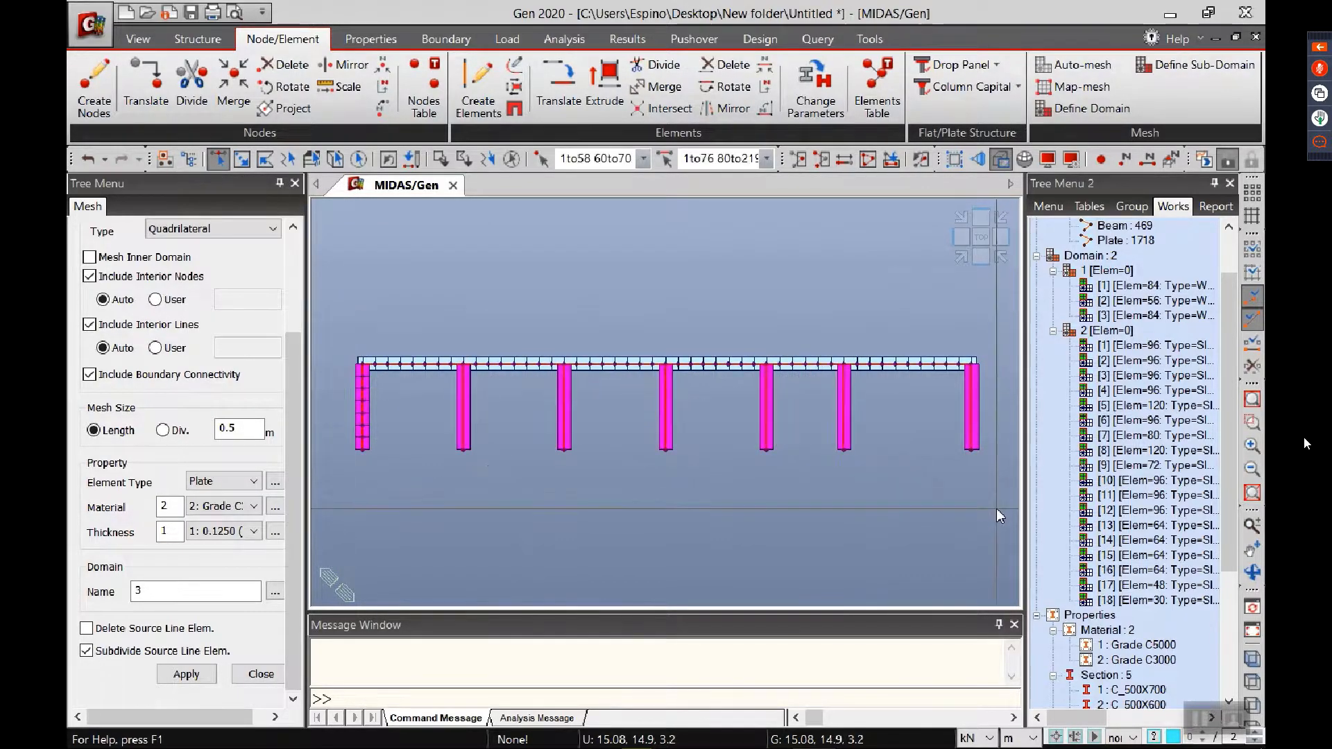
{"action": "left_click", "coordinate": [962, 259]}
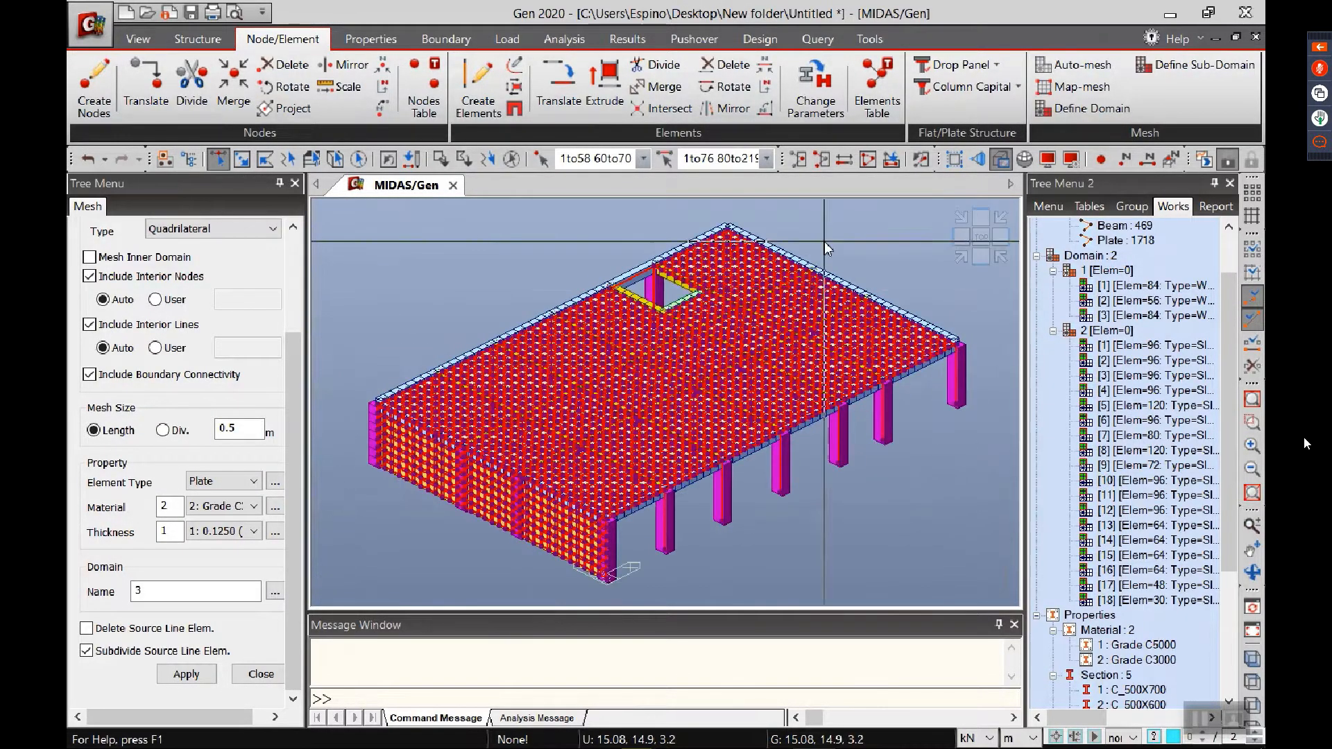
{"action": "left_click", "coordinate": [190, 39]}
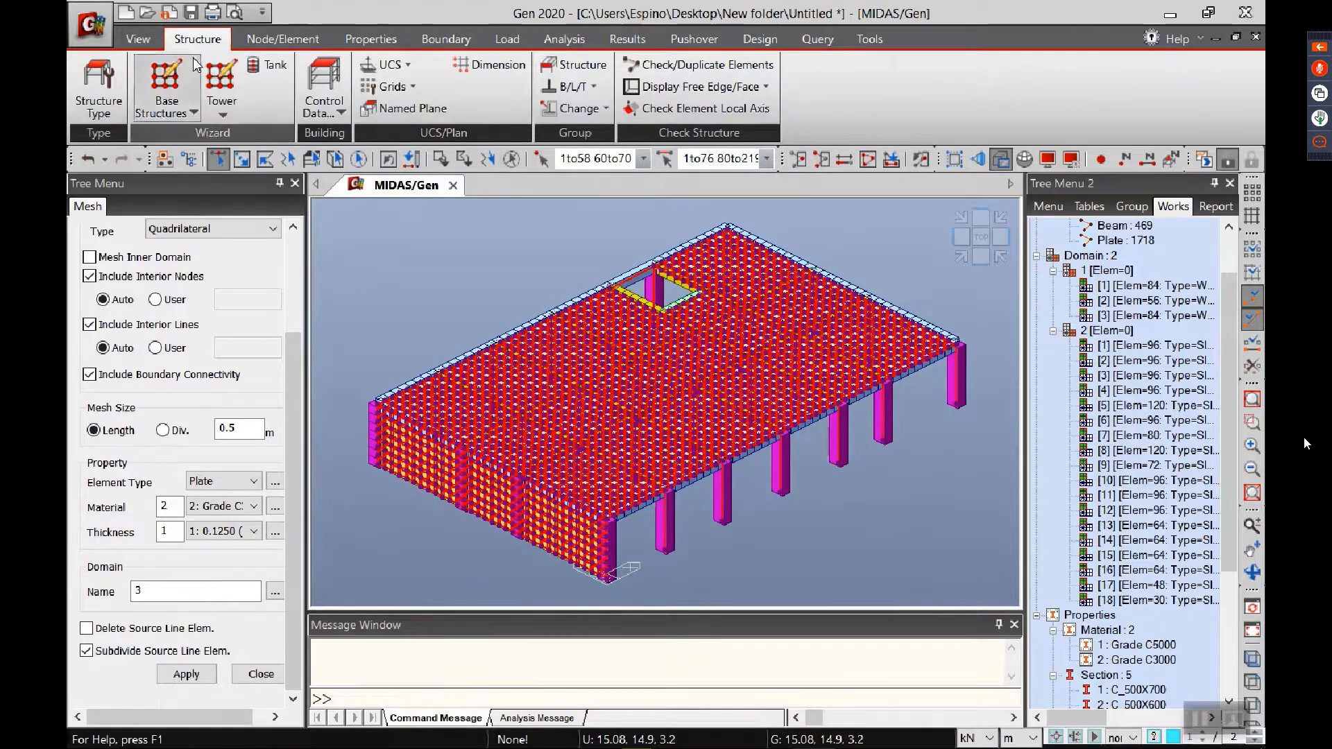
{"action": "left_click", "coordinate": [324, 106]}
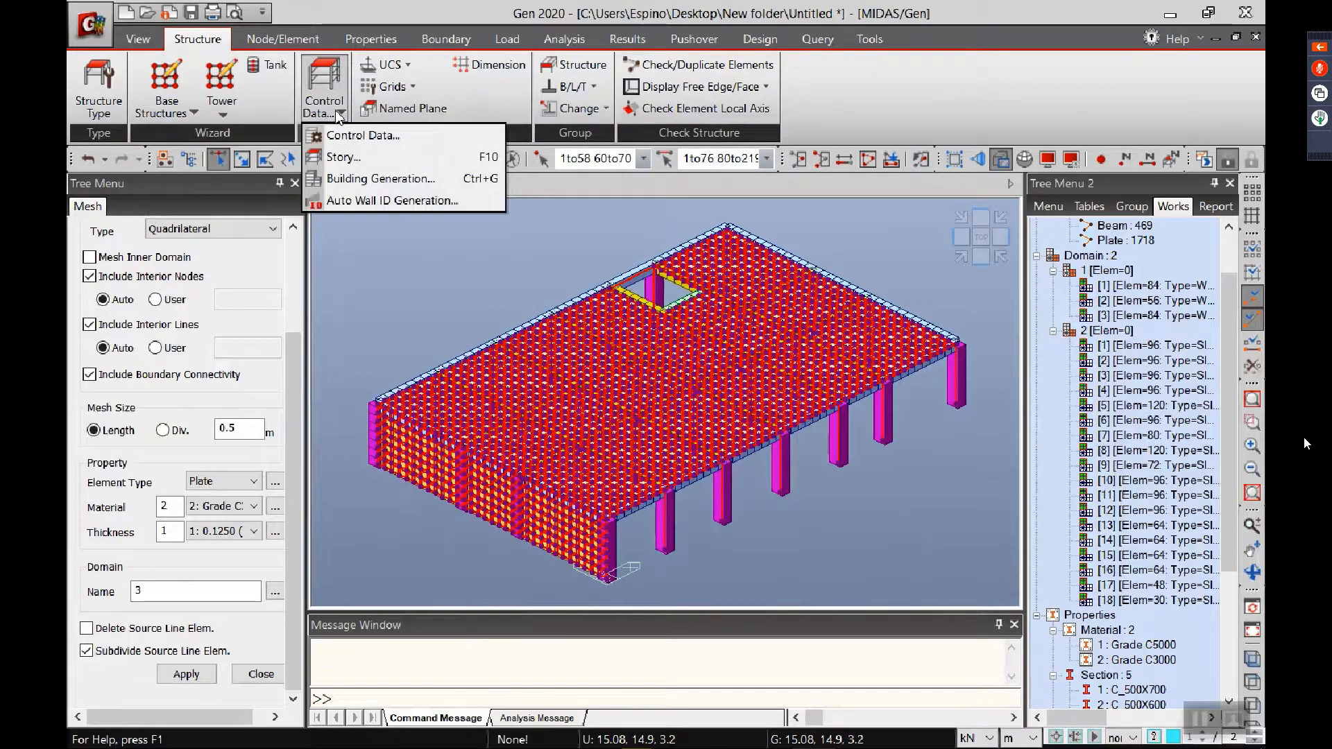
{"action": "left_click", "coordinate": [370, 179]}
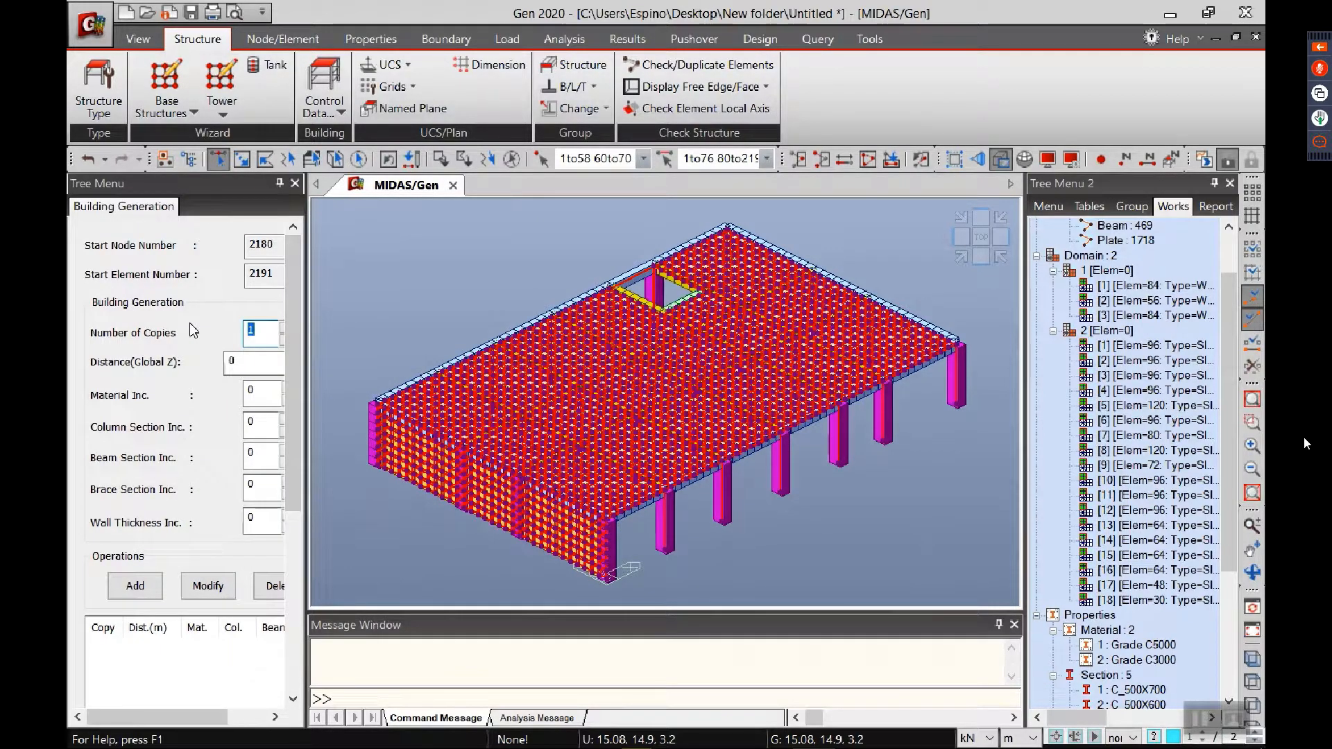
{"action": "type", "text": "3"}
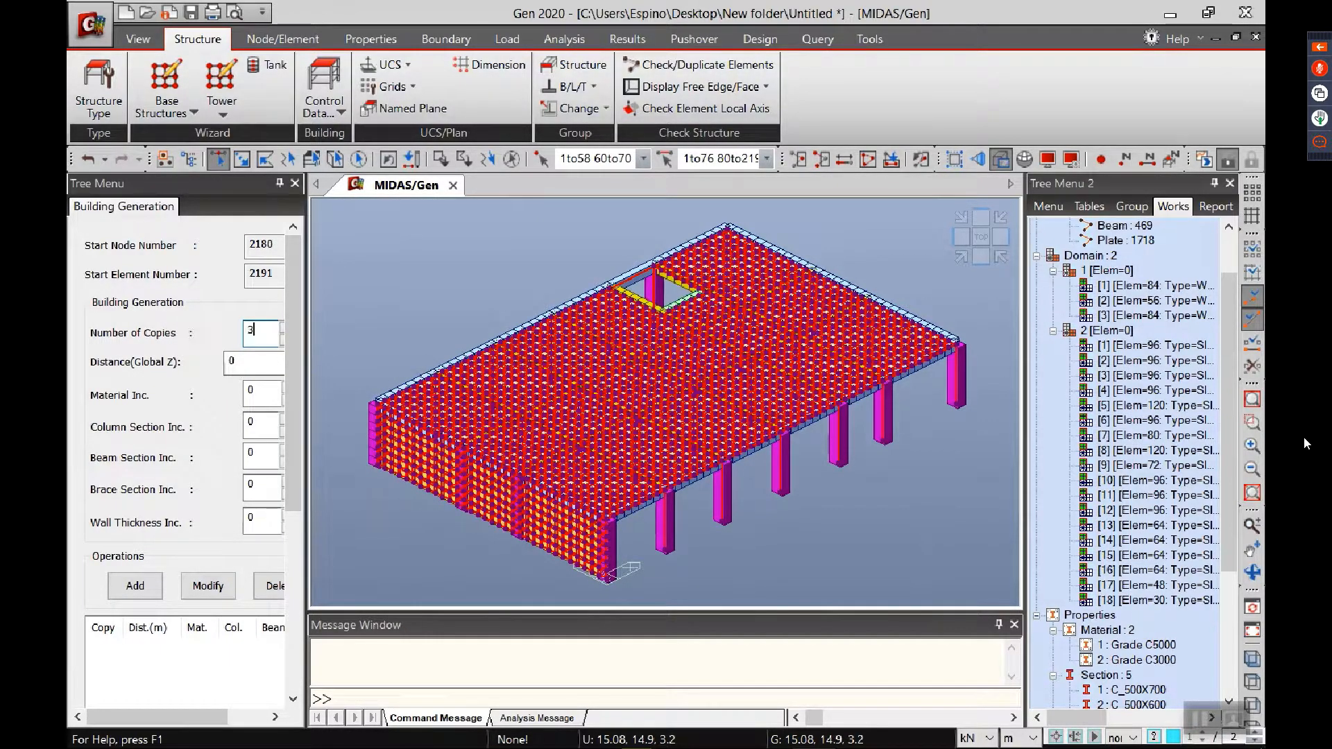
{"action": "double_click", "coordinate": [251, 365]}
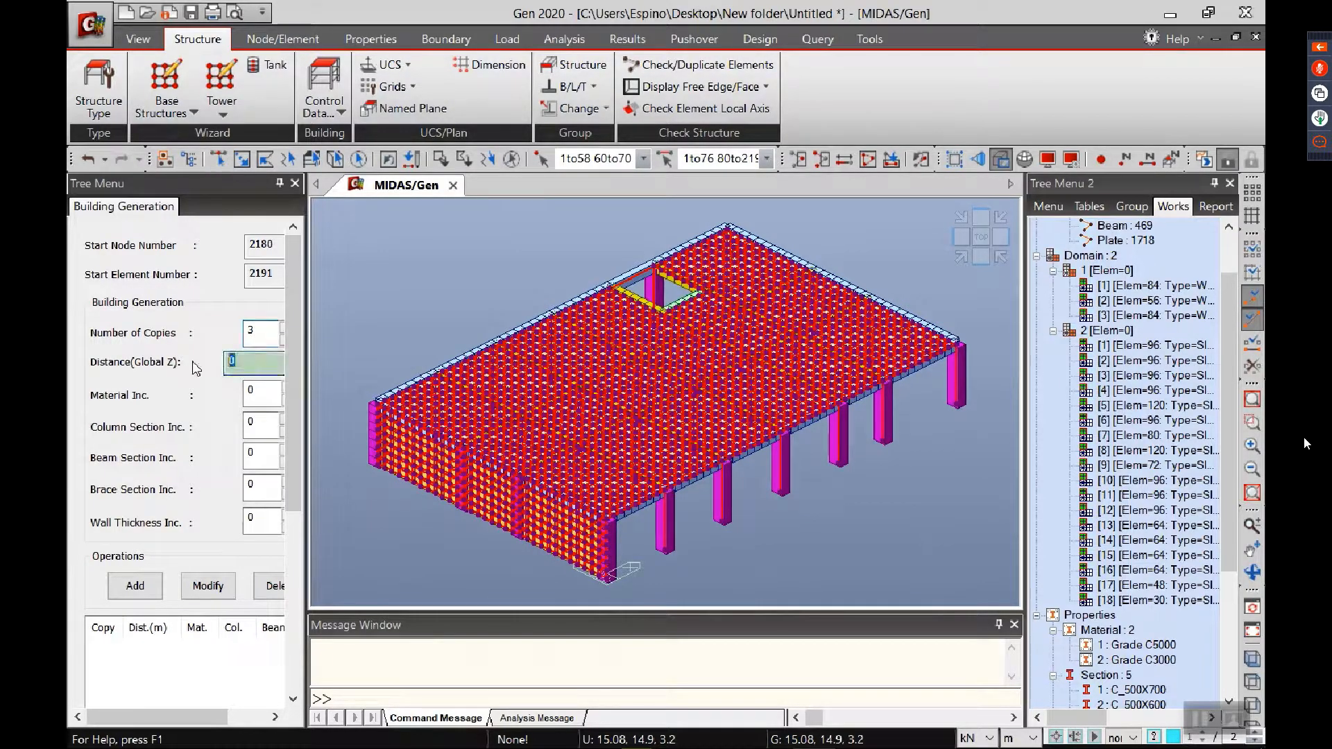
{"action": "type", "text": "3.2"}
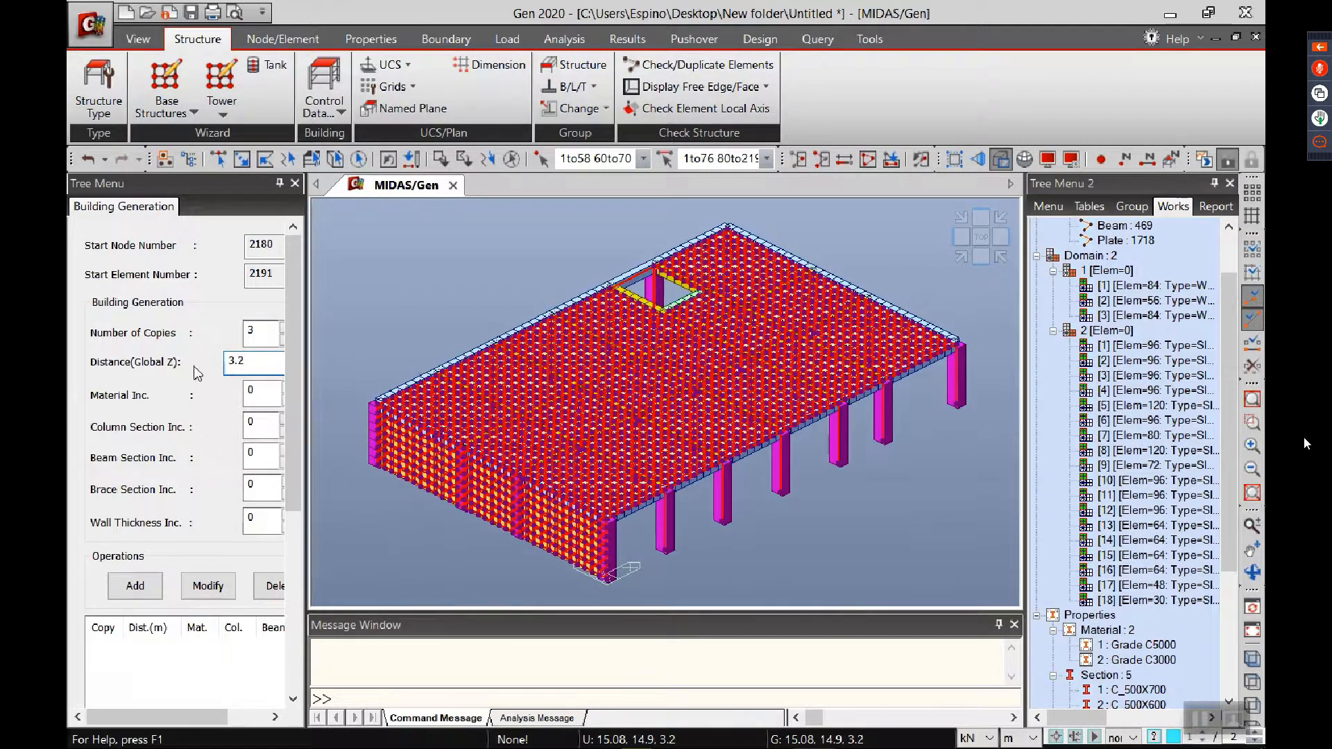
{"action": "left_click", "coordinate": [135, 586]}
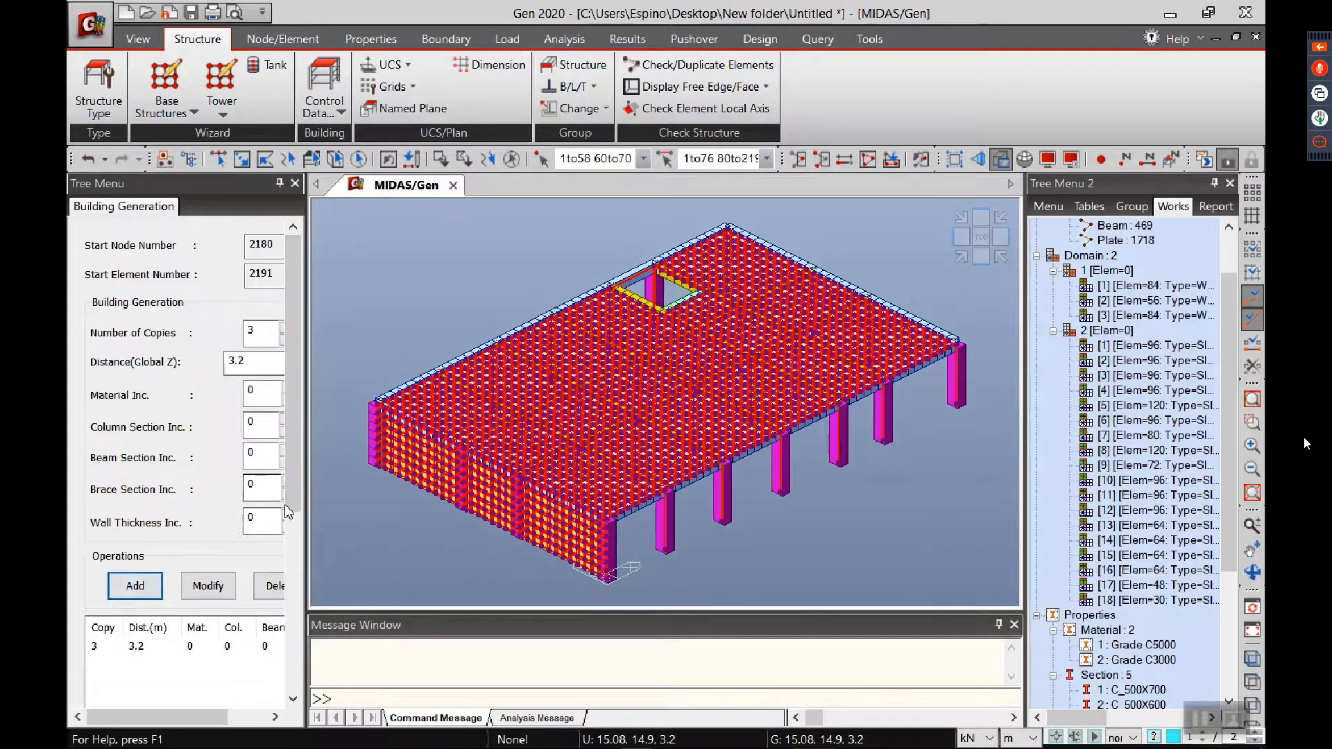
{"action": "left_click_drag", "start_coordinate": [284, 505], "coordinate": [281, 718]}
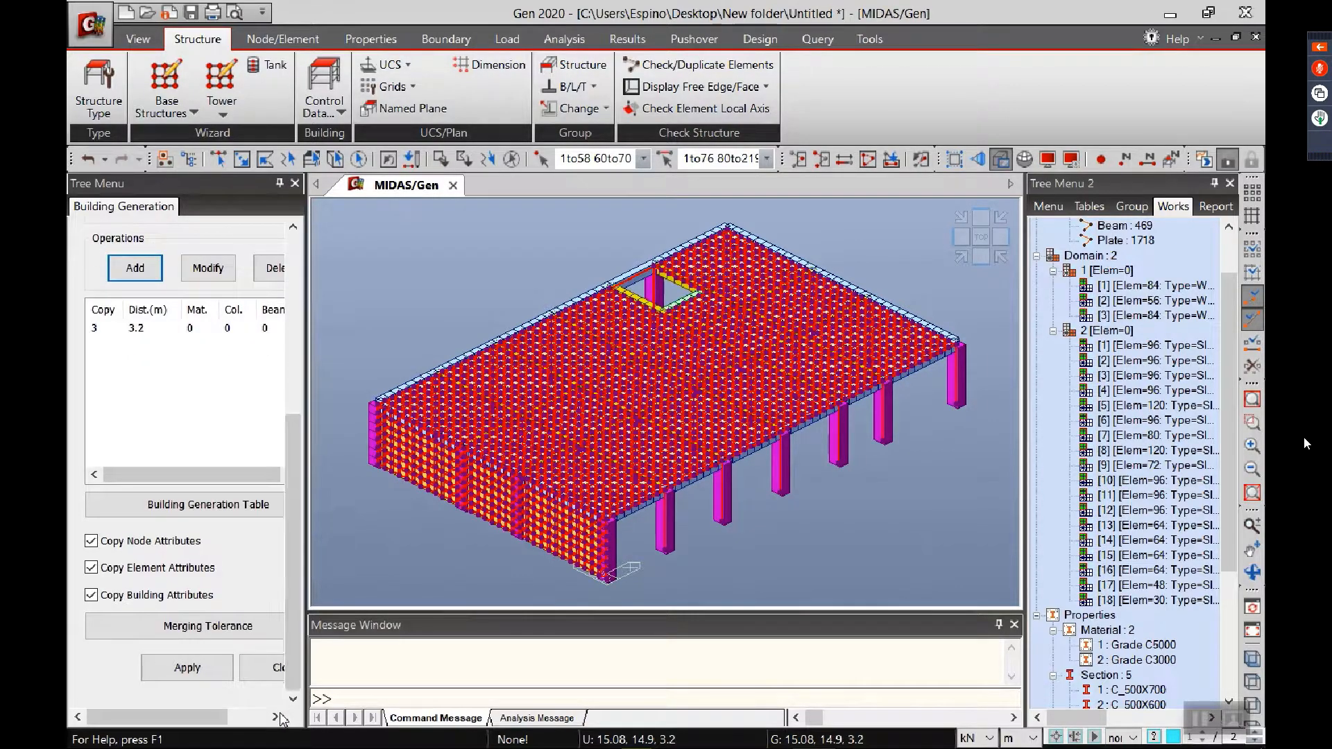
{"action": "left_click", "coordinate": [183, 669]}
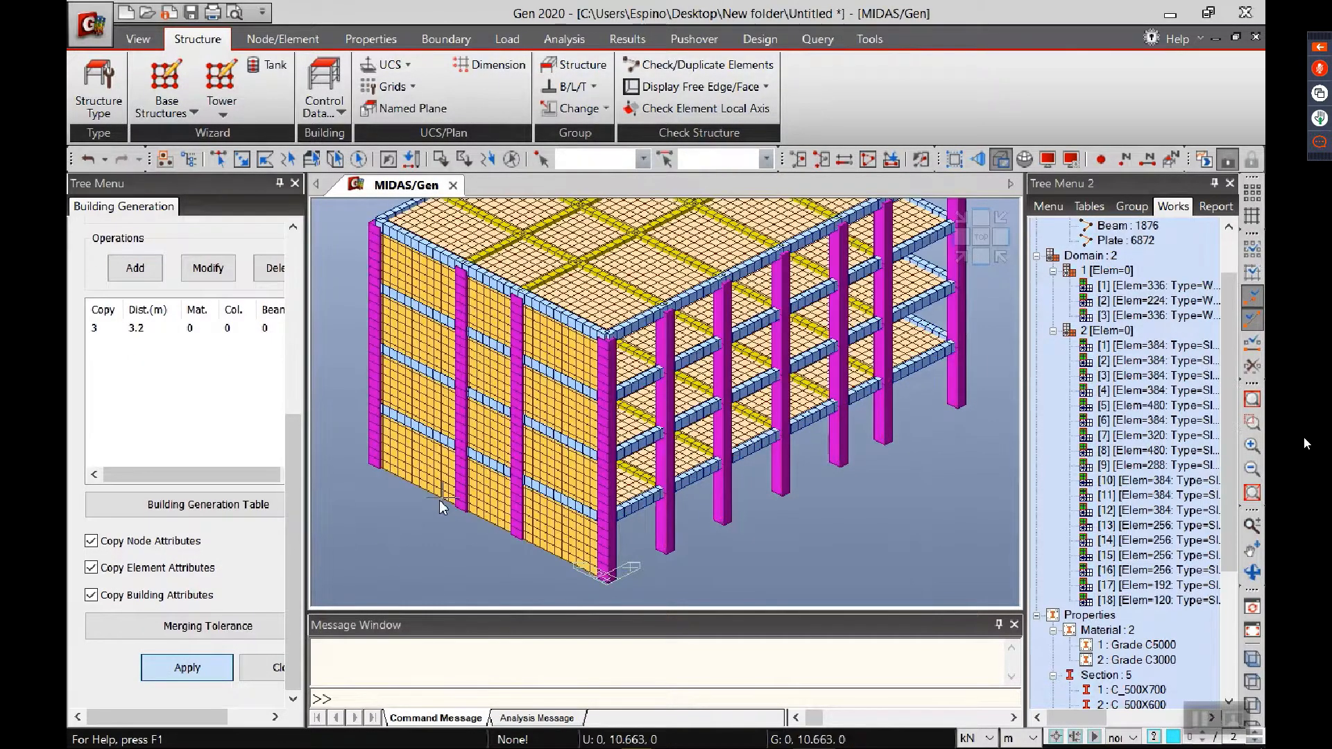
{"action": "middle_click_drag", "start_coordinate": [742, 476], "coordinate": [687, 451], "text": "ctrl"}
{"action": "middle_click_drag", "start_coordinate": [767, 450], "coordinate": [739, 514], "text": "ctrl"}
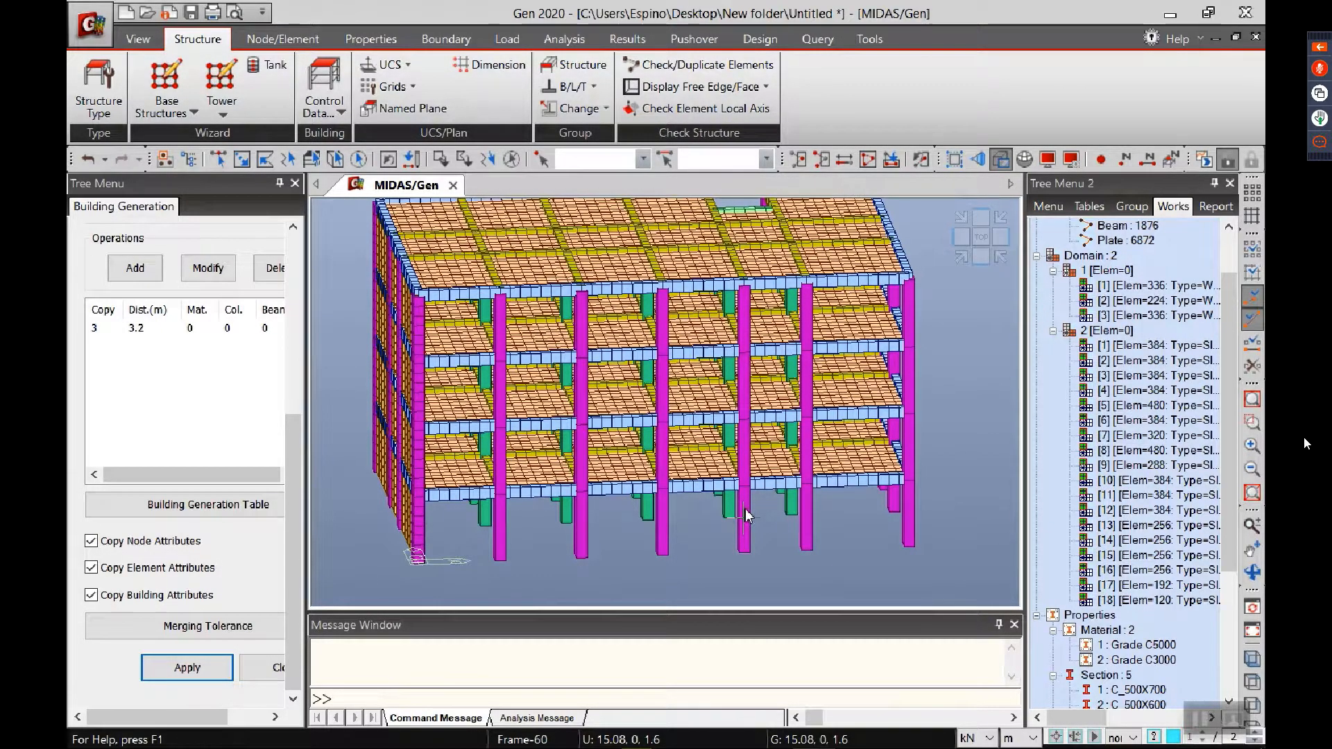
{"action": "left_click", "coordinate": [324, 104]}
{"action": "left_click", "coordinate": [349, 160]}
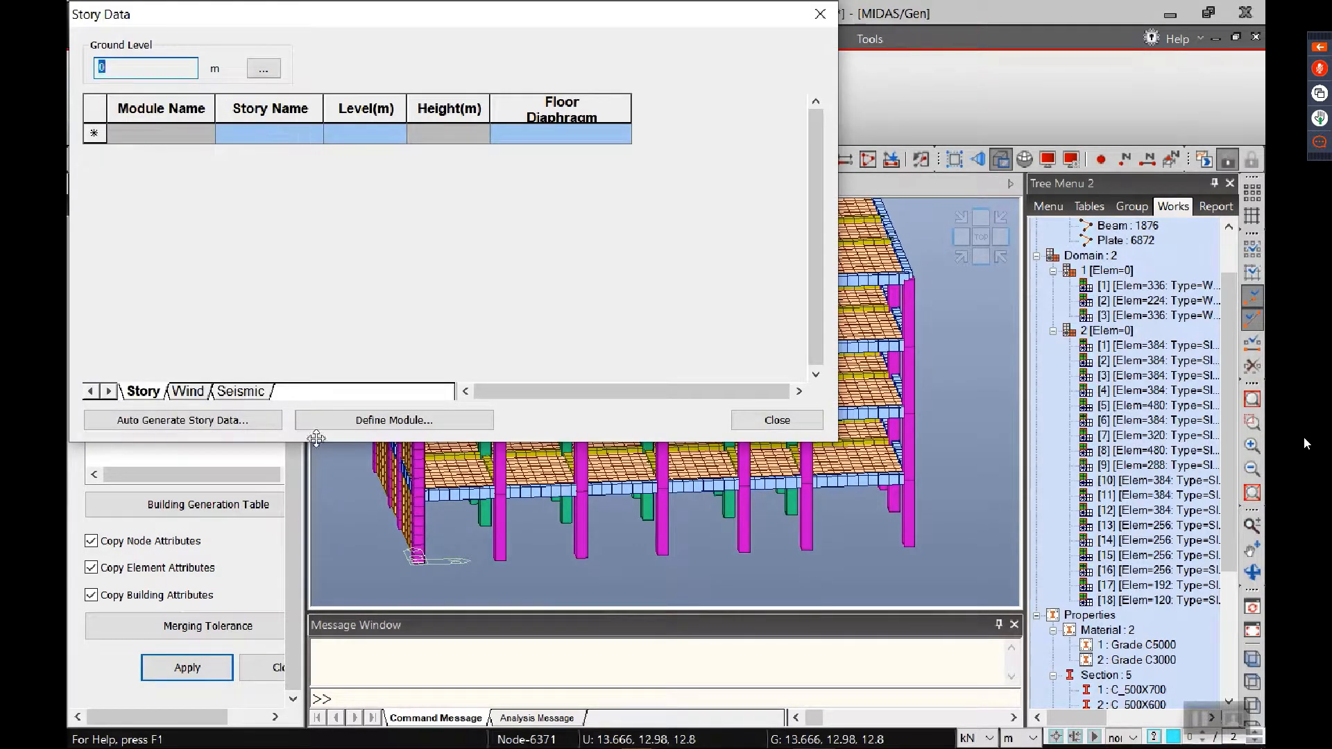
{"action": "left_click", "coordinate": [238, 419]}
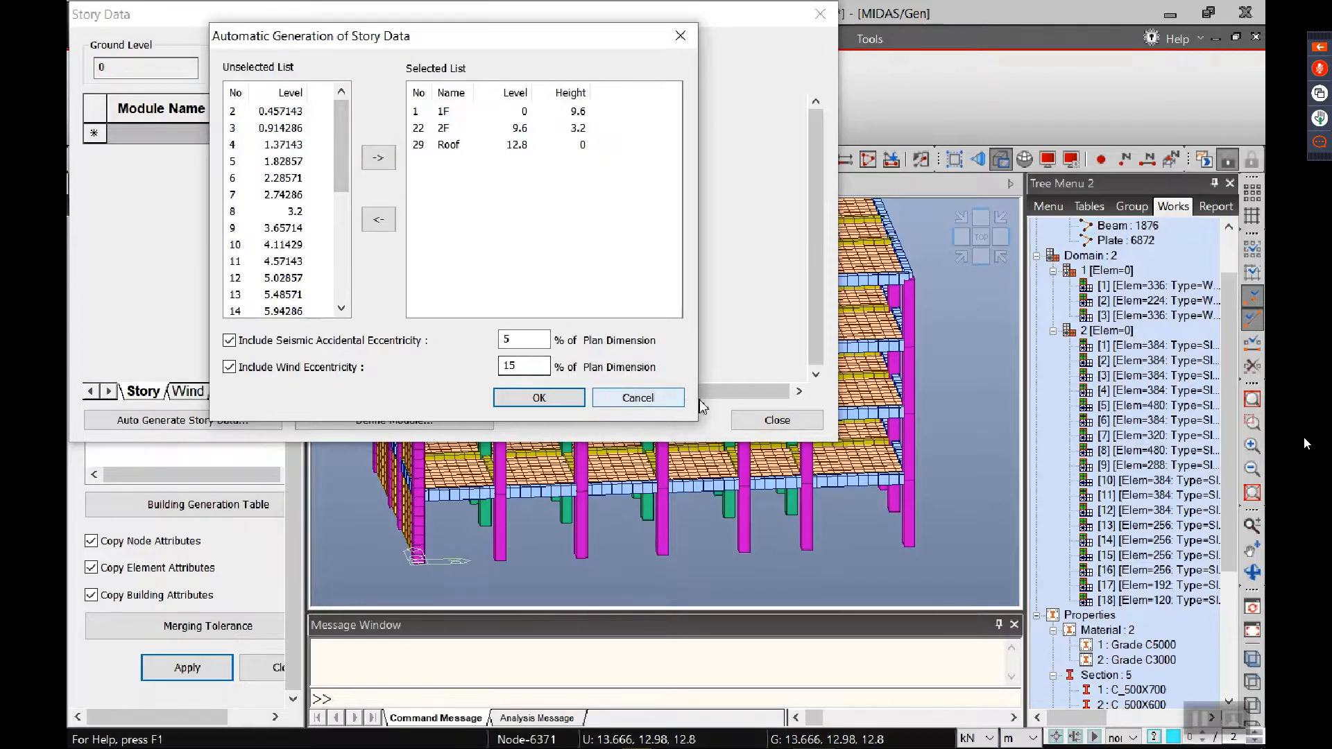
{"action": "left_click", "coordinate": [638, 398]}
{"action": "left_click", "coordinate": [777, 419]}
{"action": "middle_click_drag", "start_coordinate": [684, 484], "coordinate": [715, 478], "text": "ctrl"}
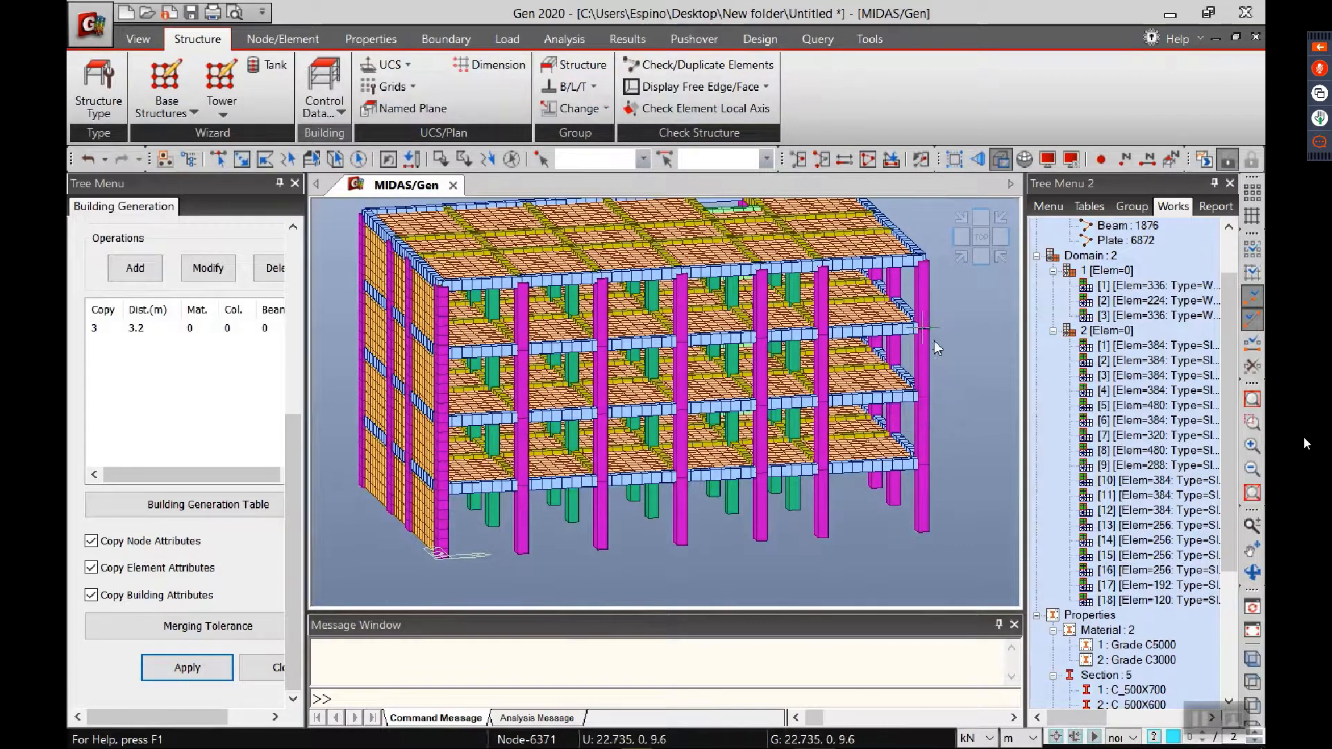
Step: Auto-generate the story data, adding the 3.2 m and 6.4 m levels to the selected stories
{"action": "left_click", "coordinate": [333, 111]}
{"action": "left_click", "coordinate": [351, 157]}
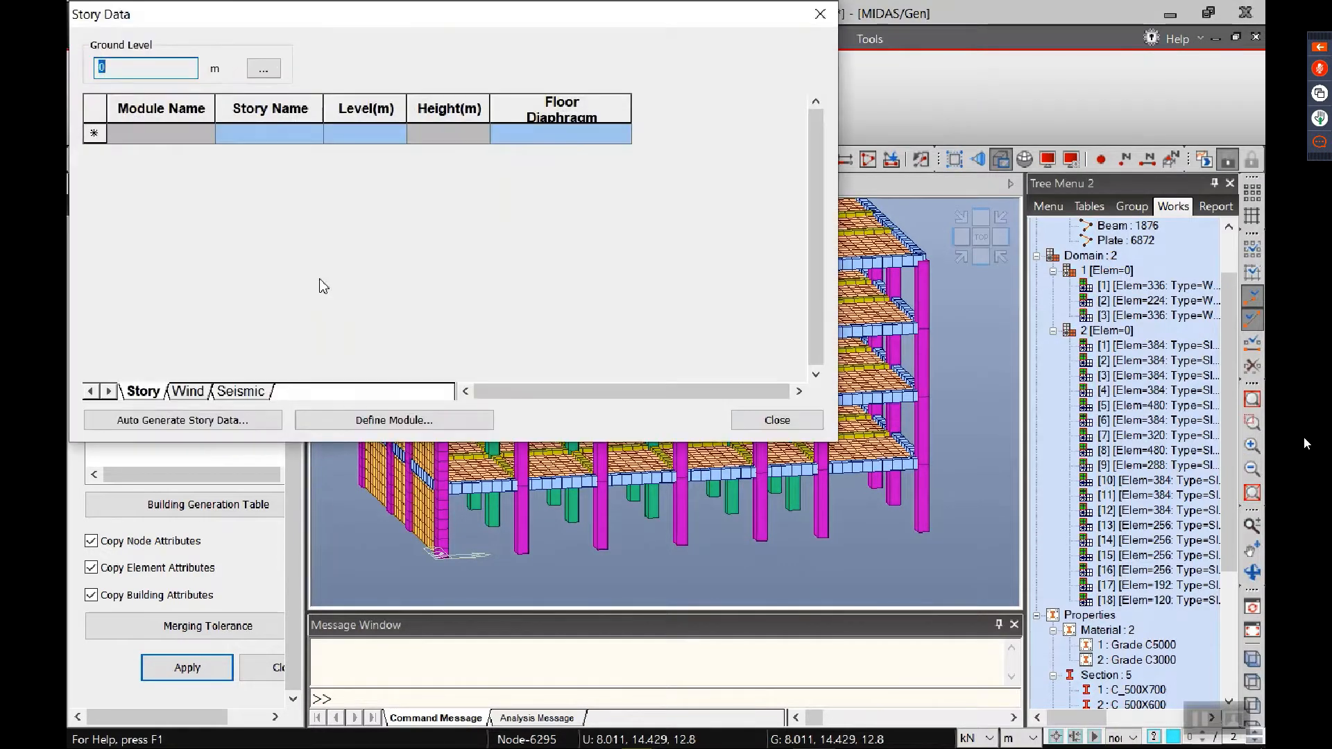
{"action": "left_click", "coordinate": [200, 422]}
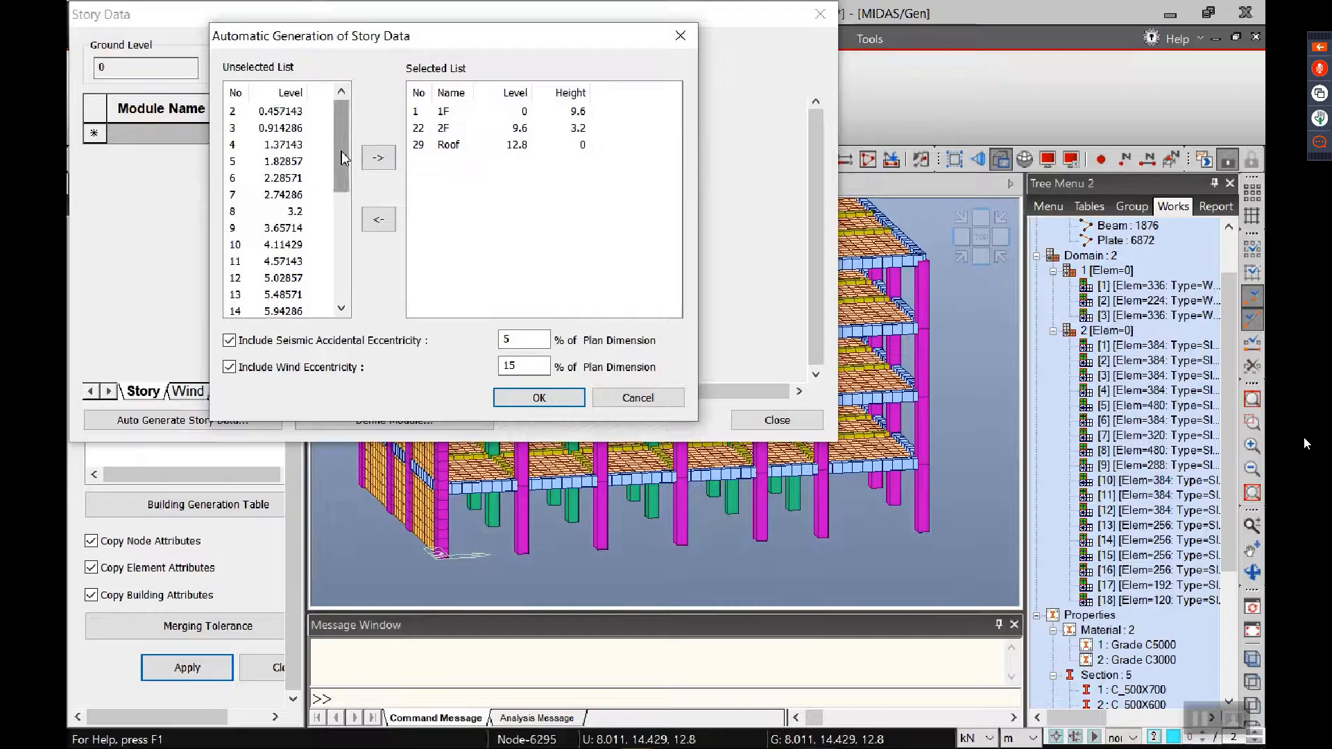
{"action": "left_click", "coordinate": [304, 211]}
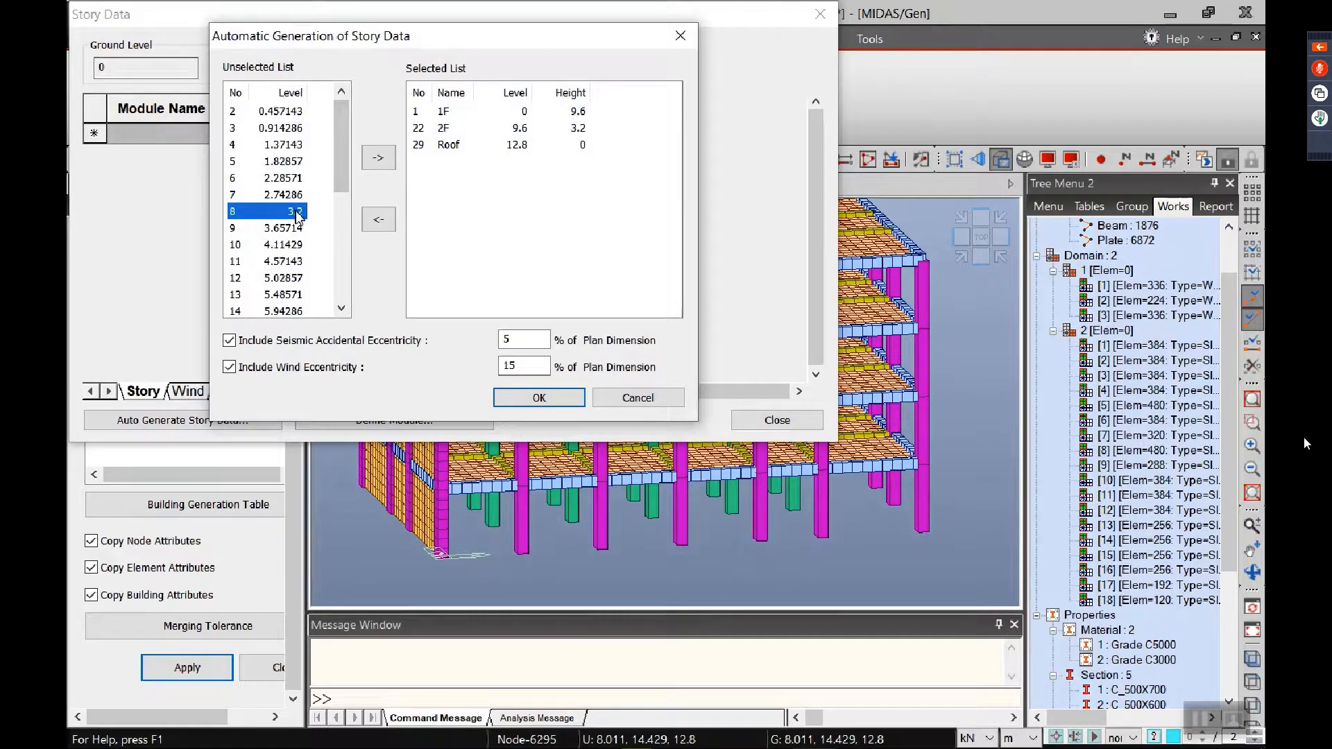
{"action": "left_click", "coordinate": [379, 160]}
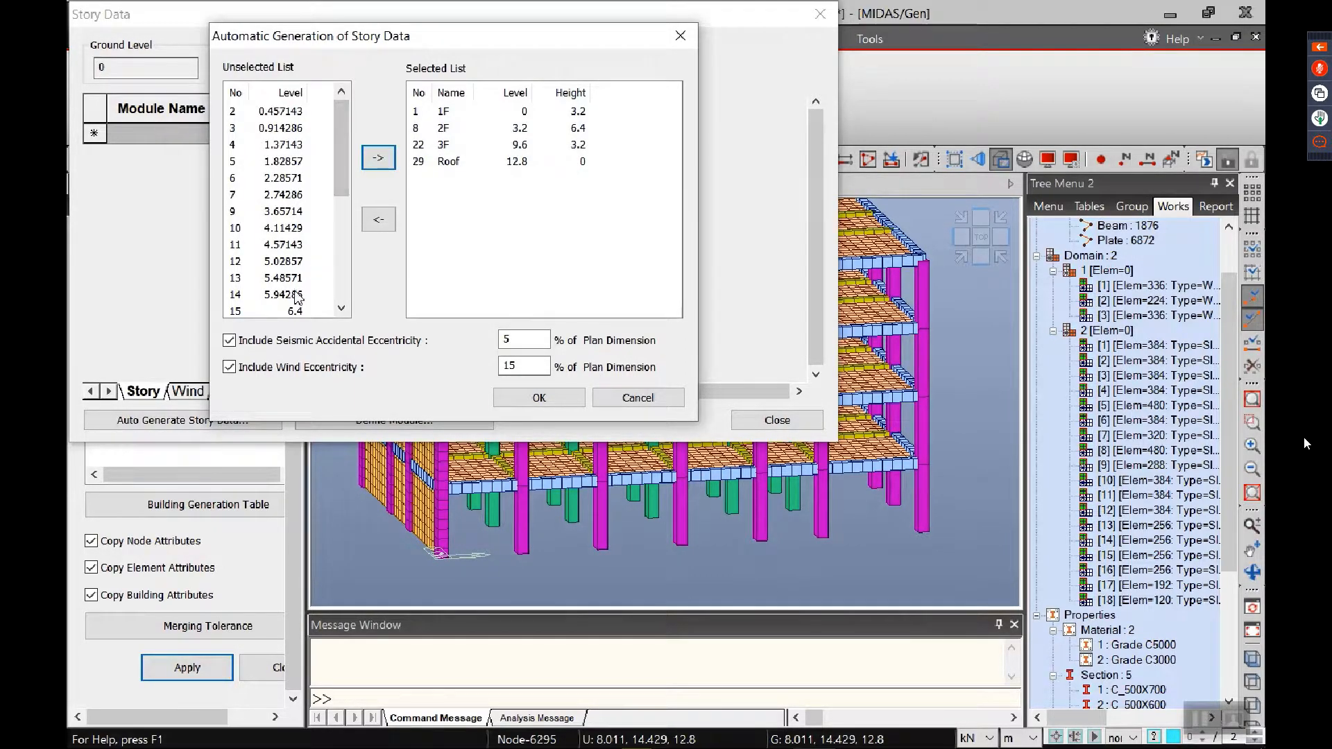
{"action": "left_click", "coordinate": [296, 310]}
{"action": "left_click", "coordinate": [379, 158]}
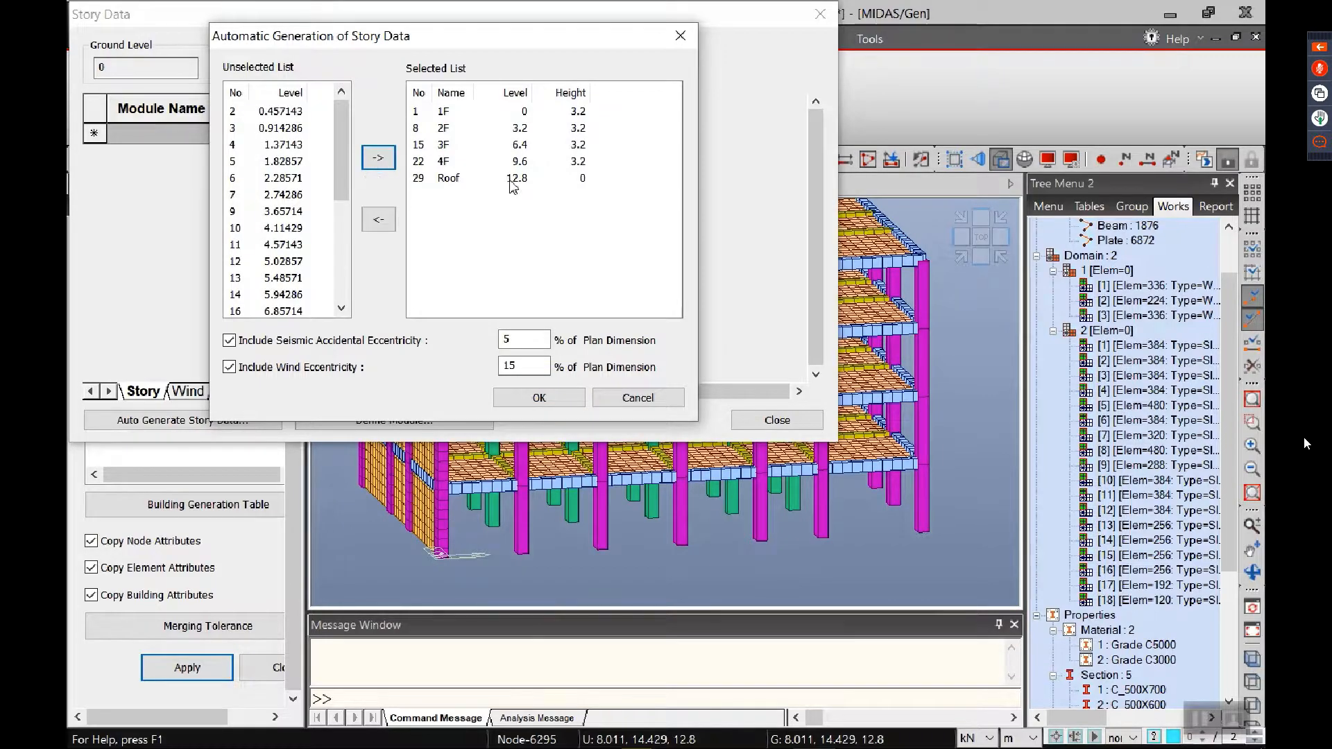
{"action": "left_click", "coordinate": [539, 397]}
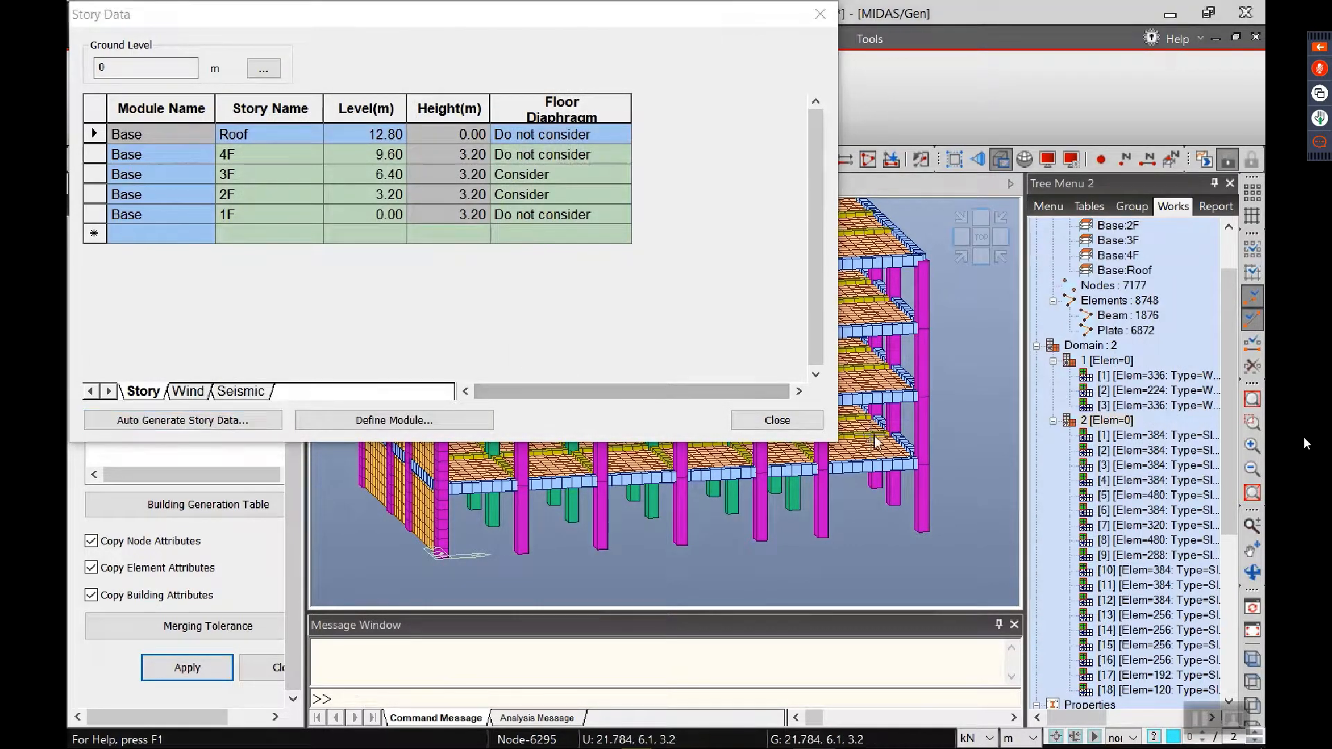
{"action": "left_click", "coordinate": [798, 420]}
Step: Display the story numbers on the building and check the story labels, ending in the isometric view
{"action": "middle_click_drag", "start_coordinate": [734, 412], "coordinate": [778, 436], "text": "ctrl"}
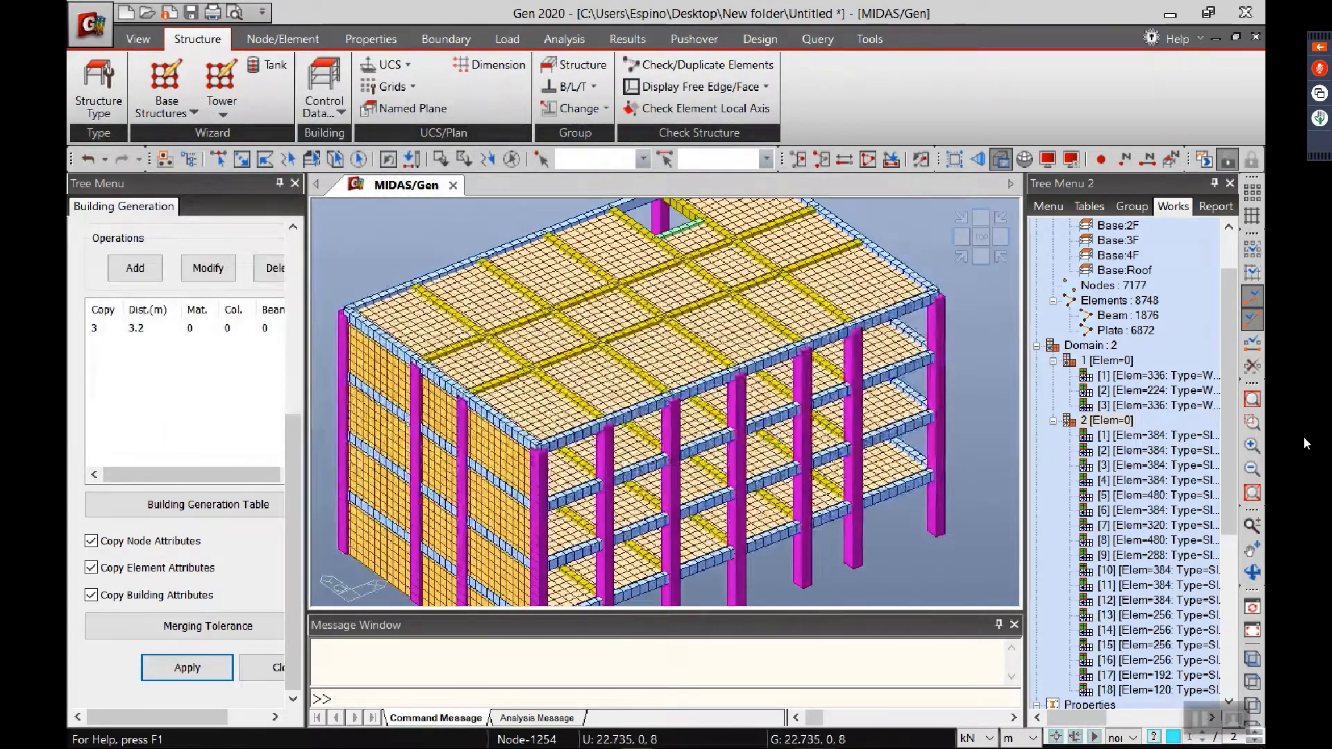
{"action": "left_click", "coordinate": [1172, 161]}
{"action": "middle_click_drag", "start_coordinate": [787, 538], "coordinate": [768, 513]}
{"action": "middle_click_drag", "start_coordinate": [847, 569], "coordinate": [921, 566], "text": "ctrl"}
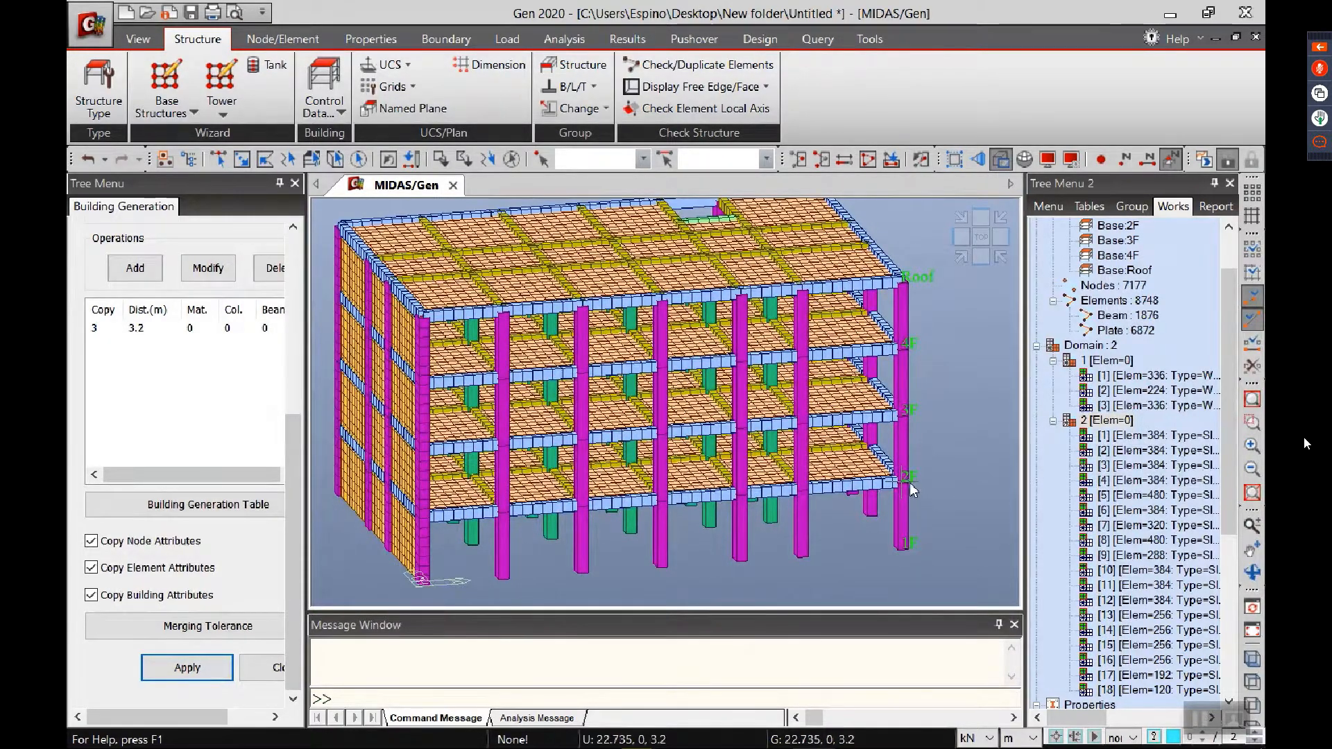
{"action": "scroll", "coordinate": [649, 410], "scroll_direction": "down", "scroll_amount": 2}
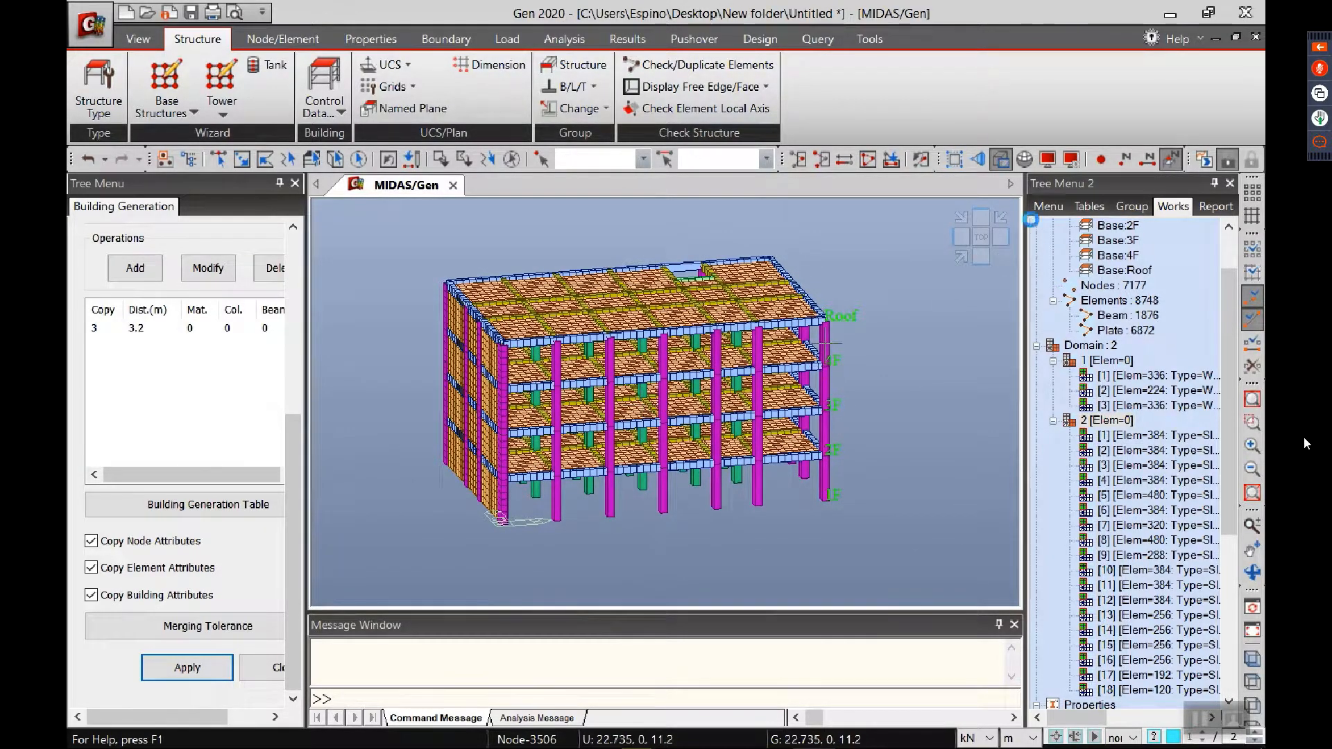
{"action": "left_click", "coordinate": [960, 257]}
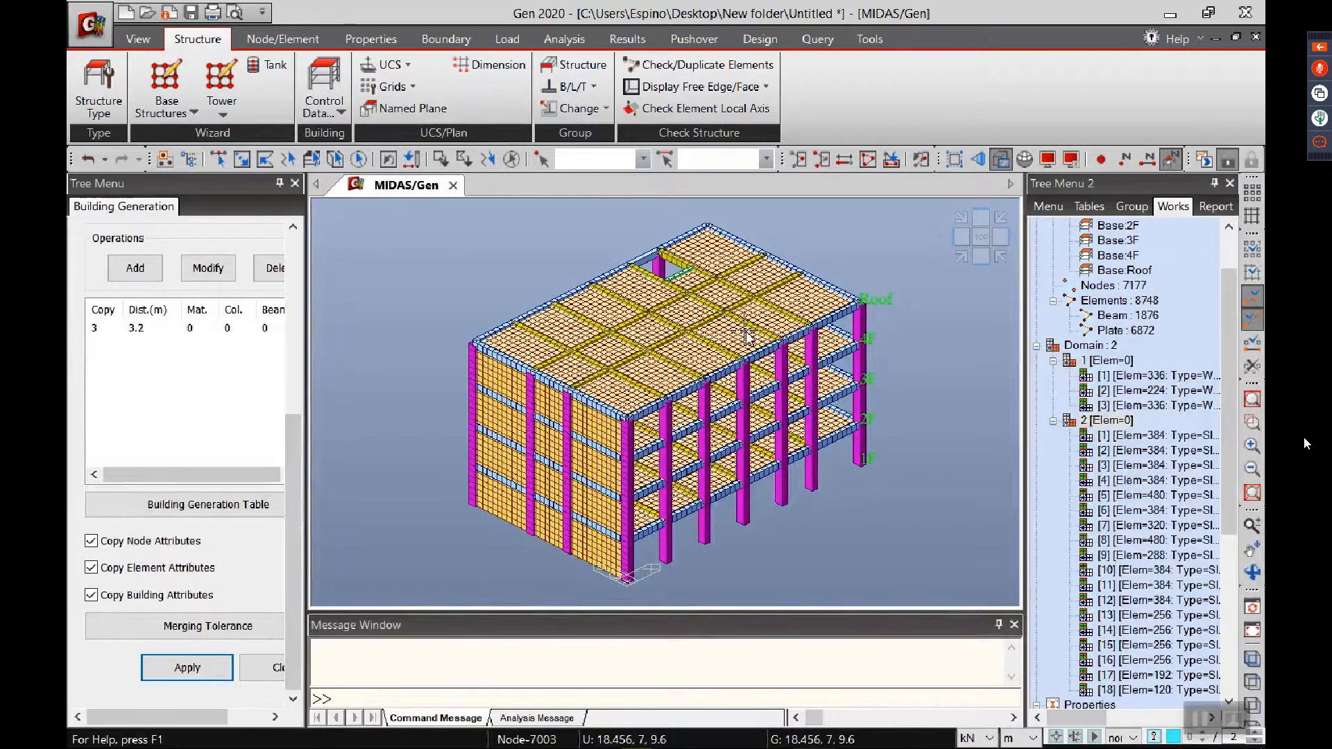
Step: Define supports restraining D-ALL, R-ALL and Rw, and apply them to all base nodes selected on the 1F XY plane
{"action": "mouse_move", "coordinate": [745, 335]}
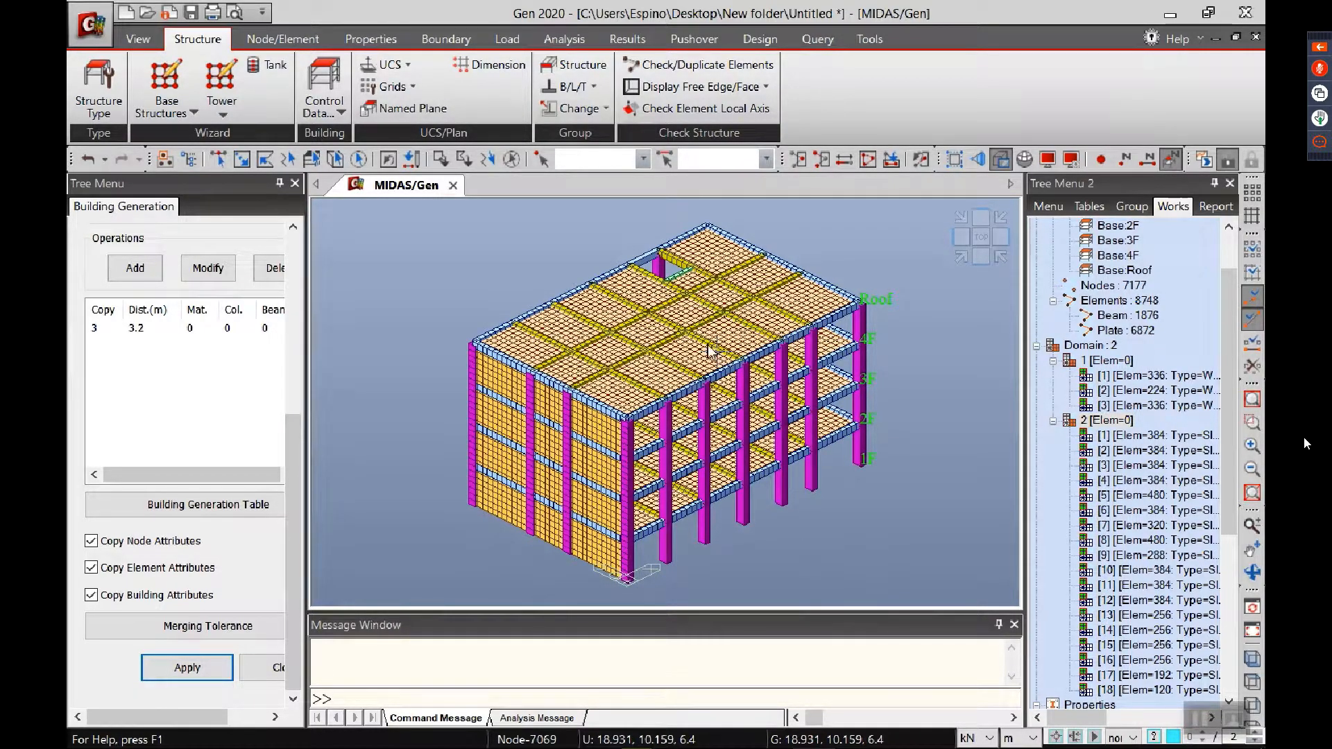
{"action": "left_click", "coordinate": [451, 39]}
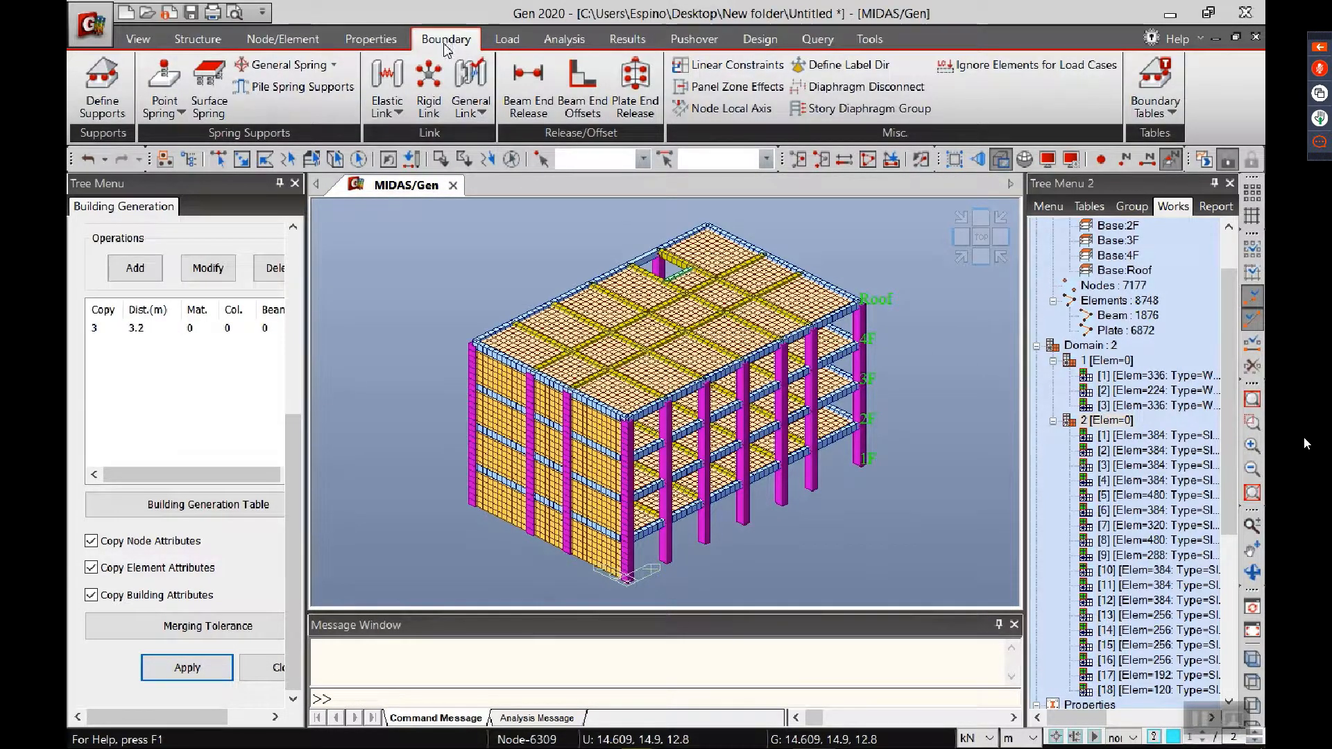
{"action": "left_click", "coordinate": [91, 116]}
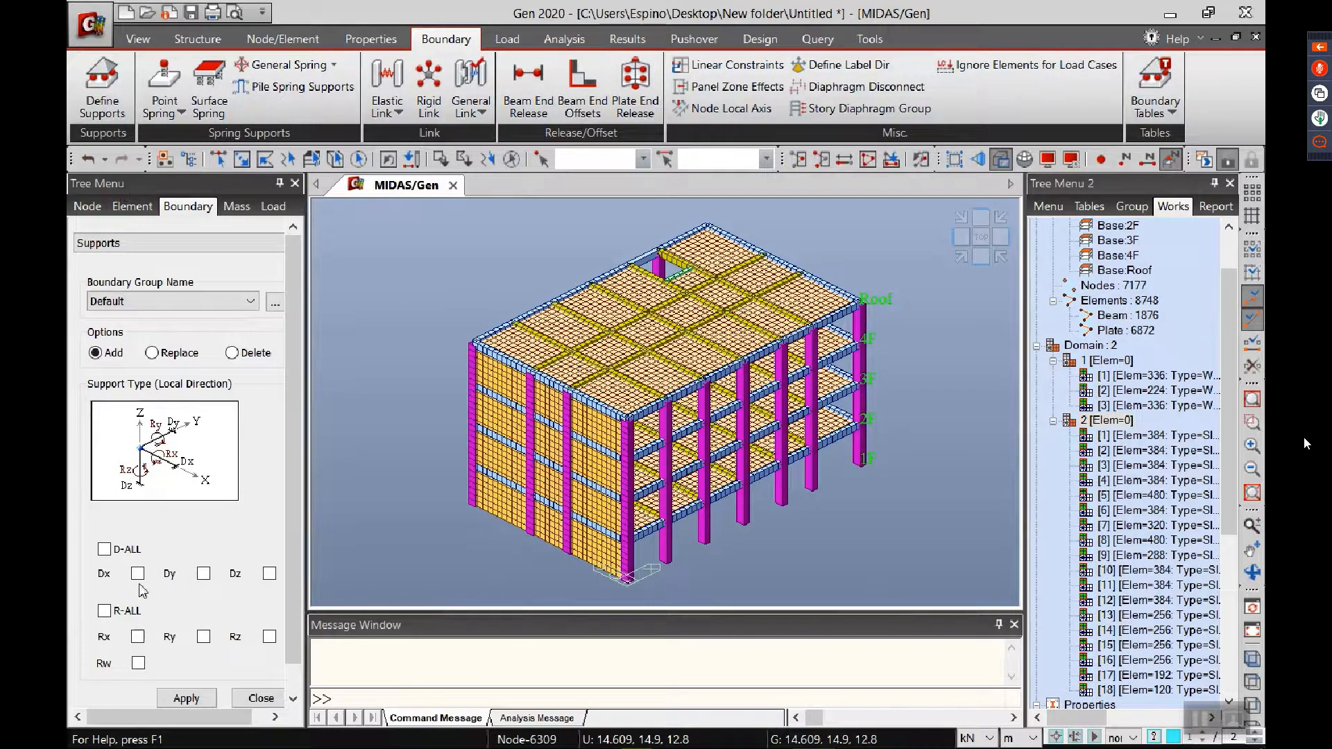
{"action": "left_click", "coordinate": [126, 552]}
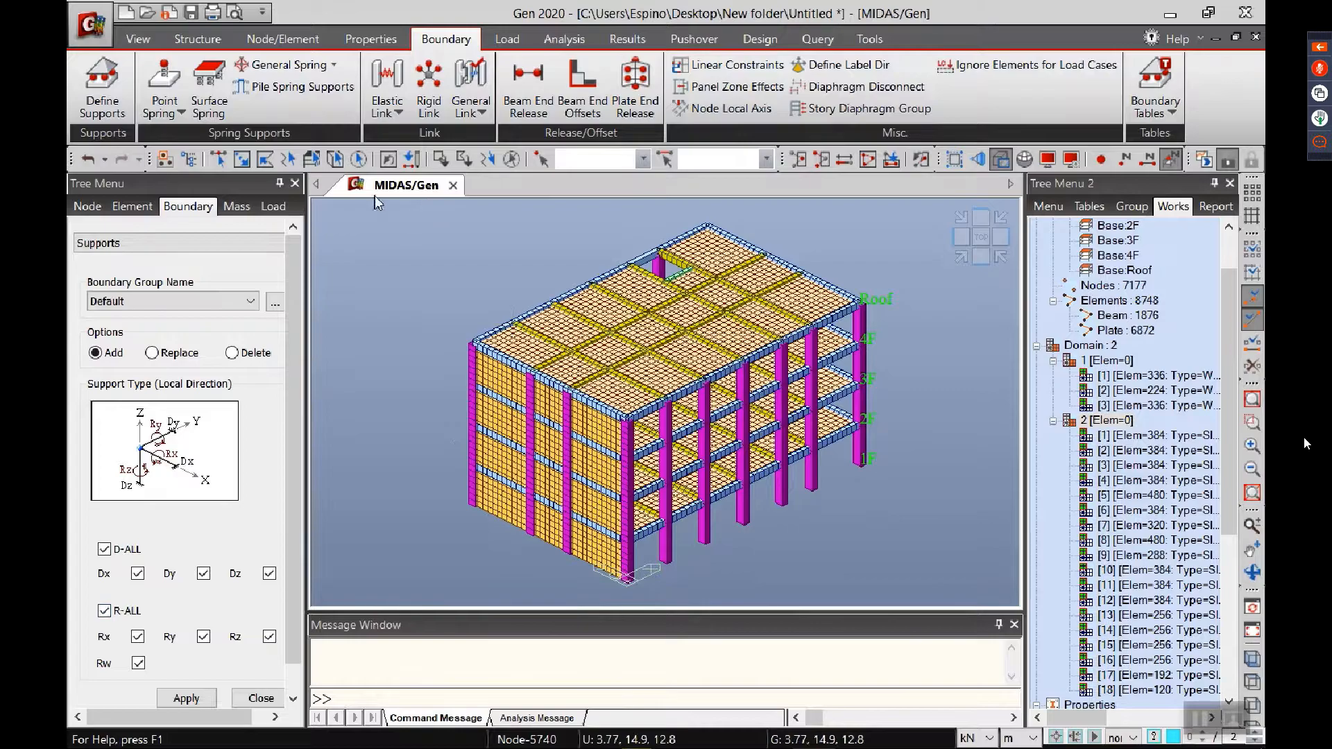
{"action": "left_click", "coordinate": [311, 158]}
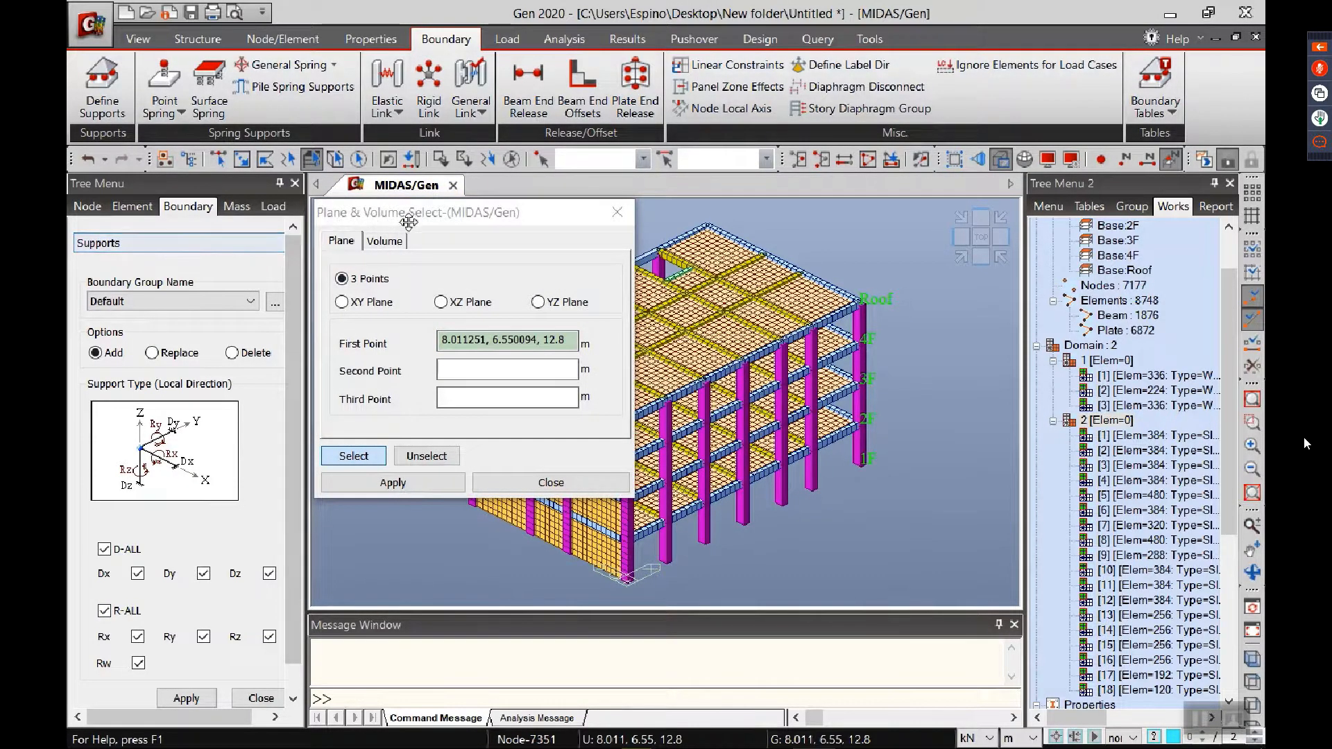
{"action": "left_click_drag", "start_coordinate": [375, 215], "coordinate": [301, 235]}
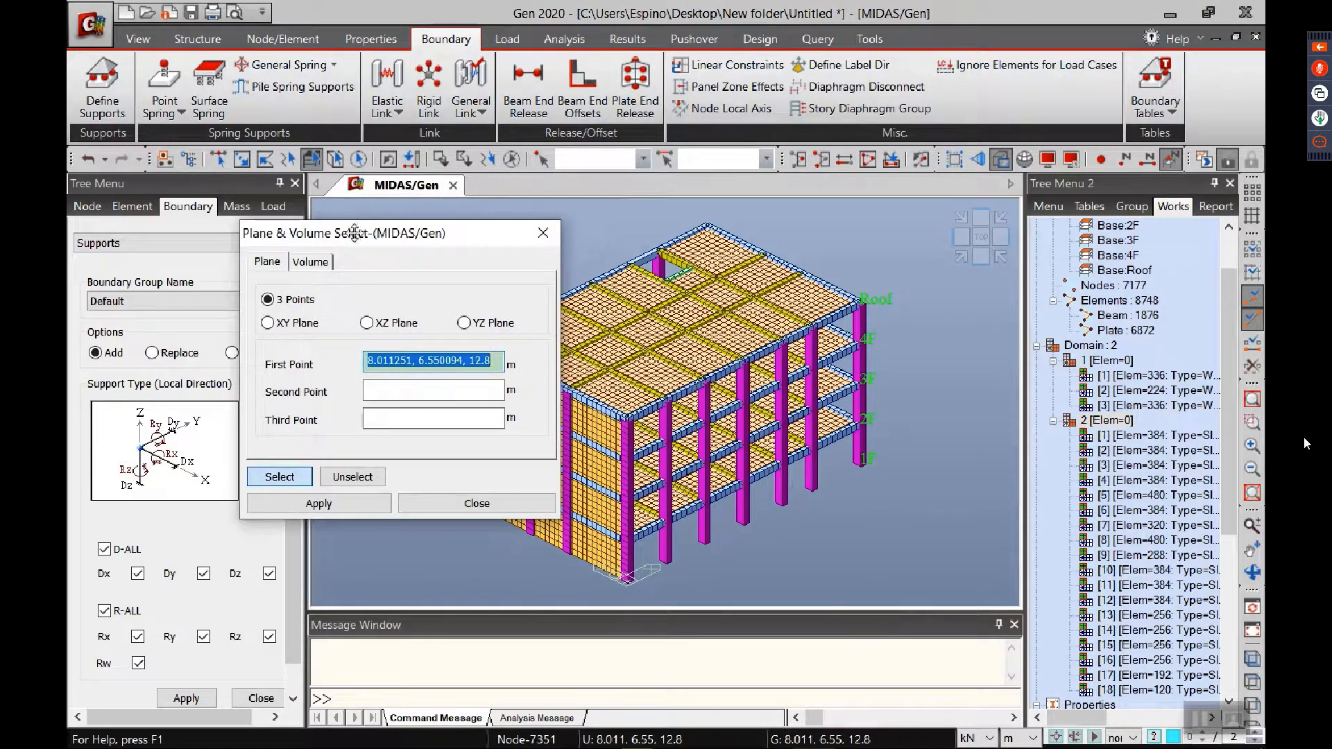
{"action": "left_click", "coordinate": [267, 323]}
{"action": "left_click", "coordinate": [861, 463]}
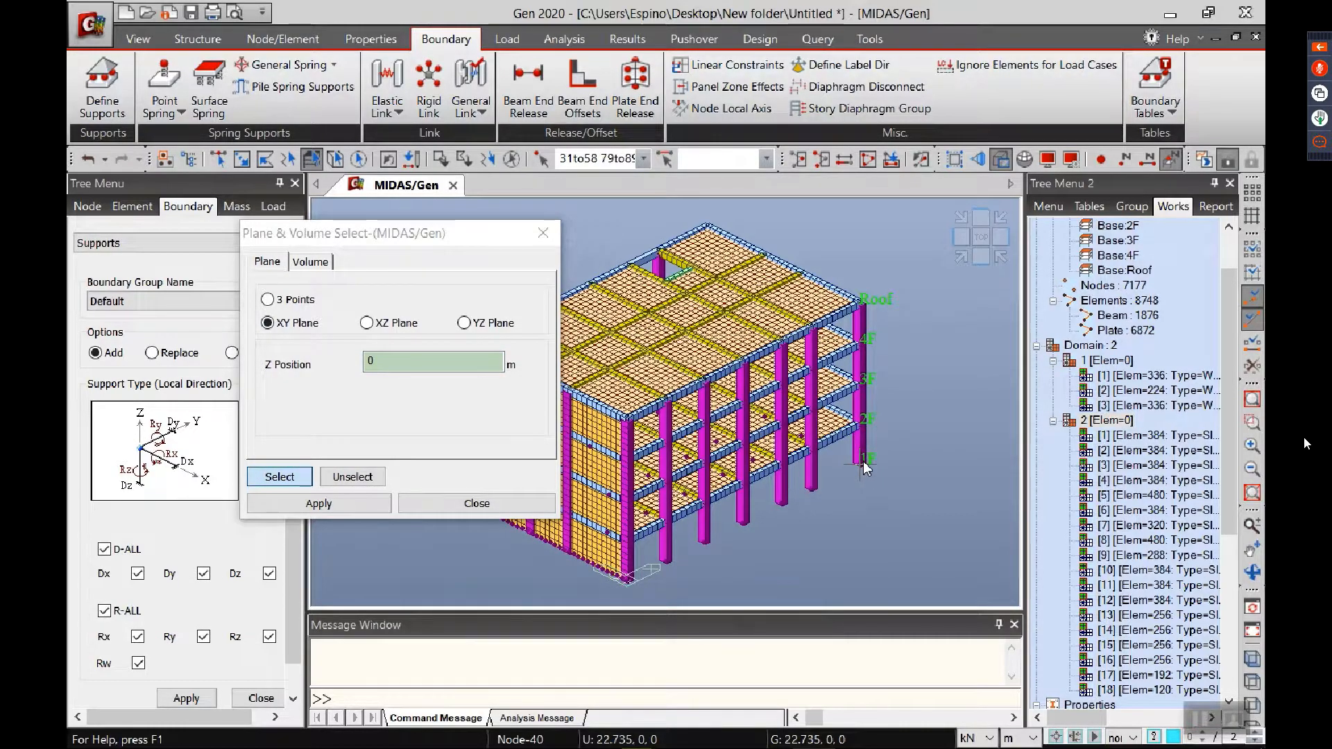
{"action": "left_click", "coordinate": [476, 503]}
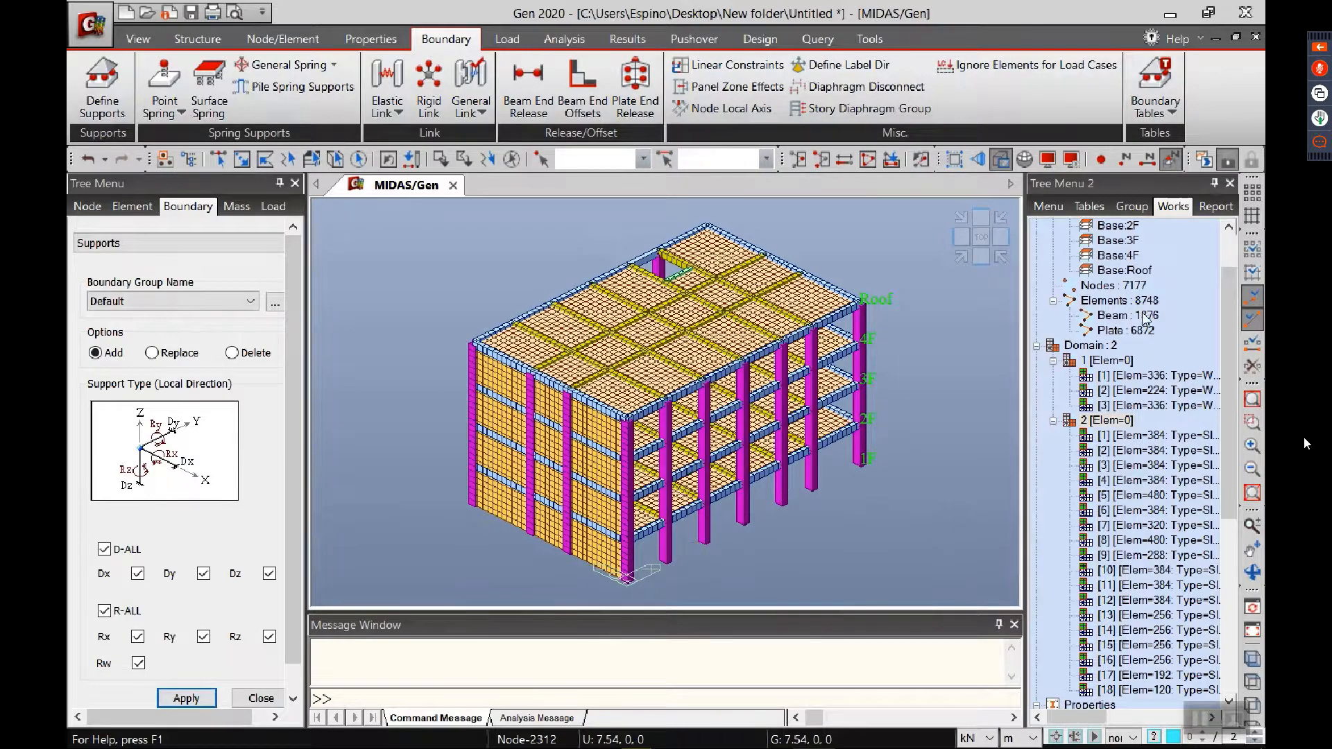
Step: Display the Type 1 supports on the model, check them around the building base, and turn their display off again
{"action": "scroll", "coordinate": [1237, 433], "scroll_direction": "up", "scroll_amount": 2}
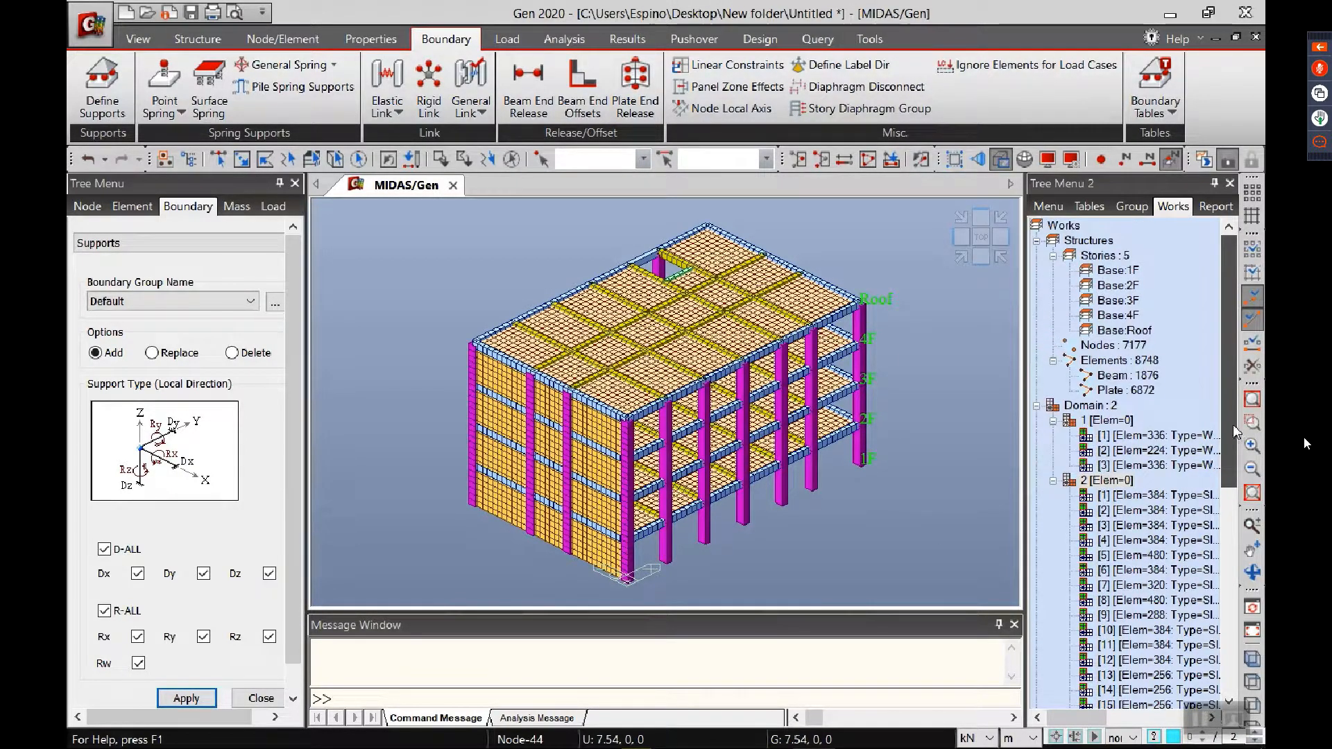
{"action": "scroll", "coordinate": [1221, 528], "scroll_direction": "down", "scroll_amount": 5}
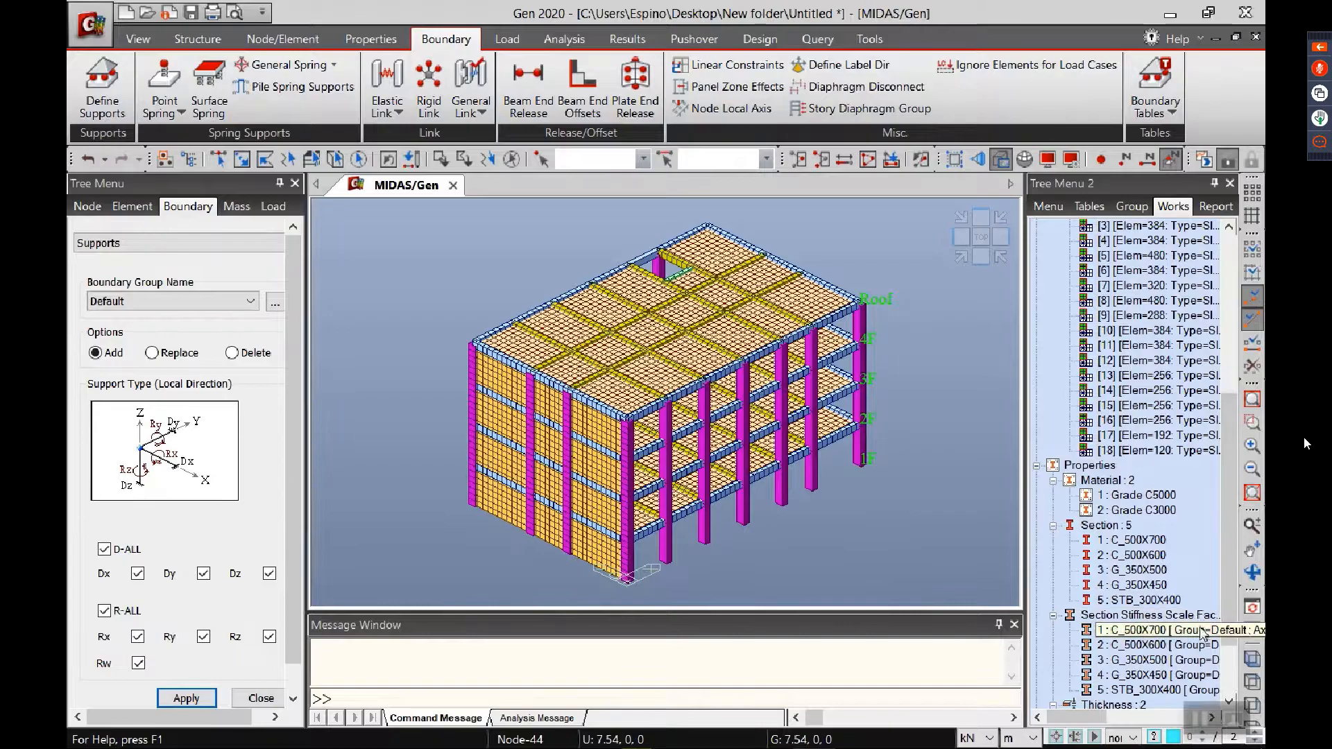
{"action": "scroll", "coordinate": [1234, 642], "scroll_direction": "down", "scroll_amount": 2}
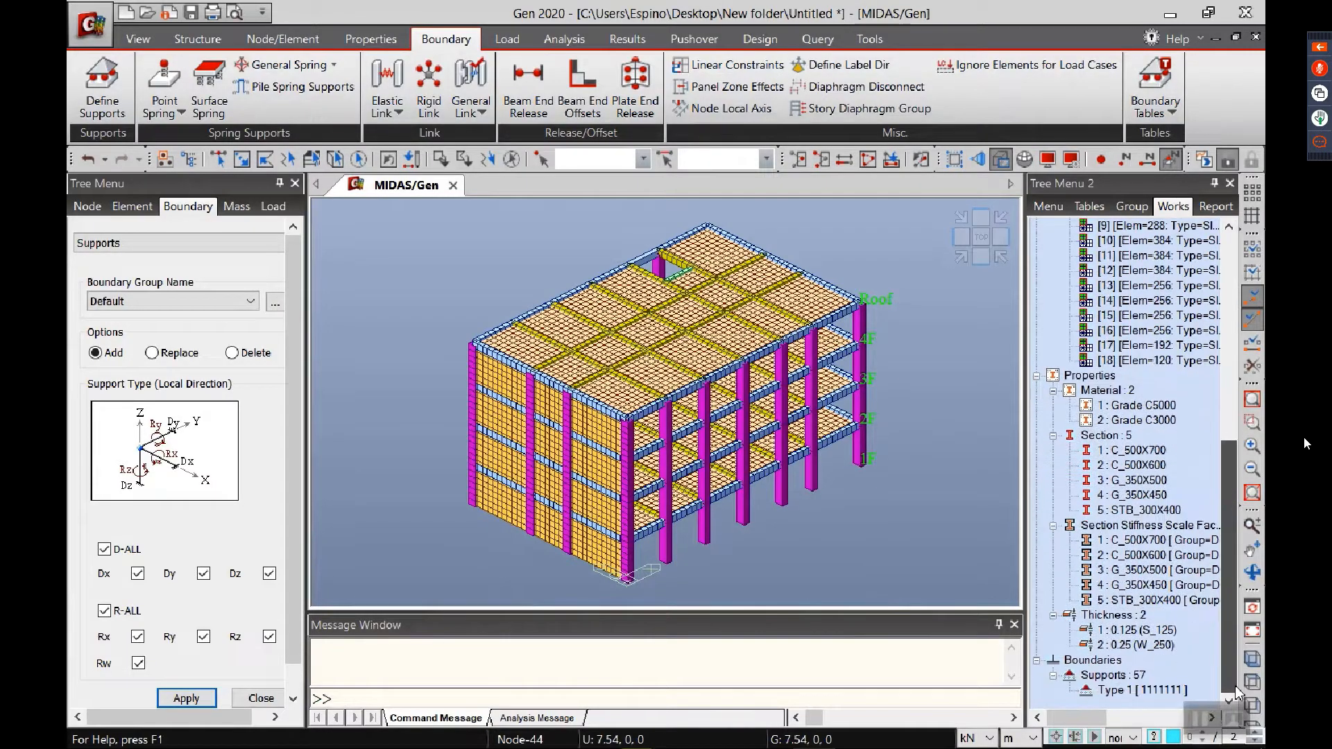
{"action": "right_click", "coordinate": [1157, 691]}
{"action": "left_click", "coordinate": [1125, 641]}
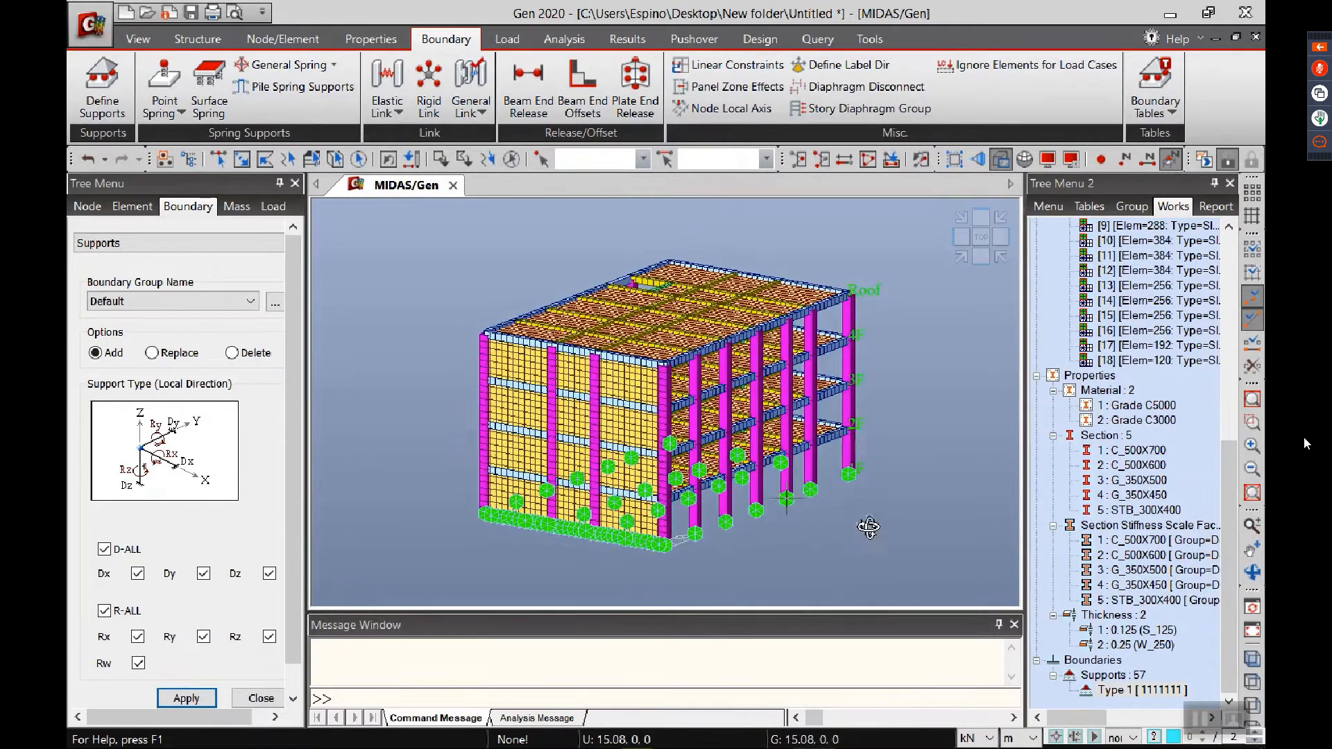
{"action": "middle_click_drag", "start_coordinate": [868, 527], "coordinate": [826, 535], "text": "ctrl"}
{"action": "right_click", "coordinate": [1110, 691]}
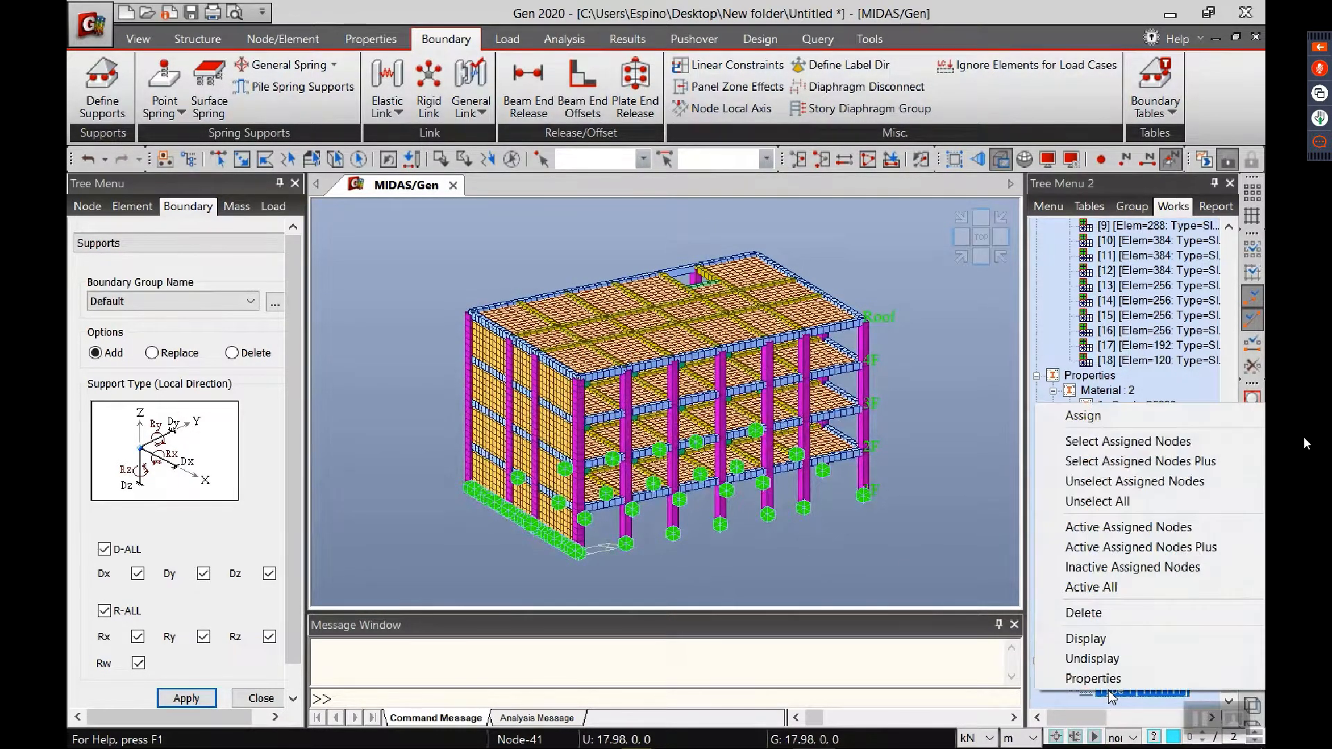
{"action": "left_click", "coordinate": [1112, 666]}
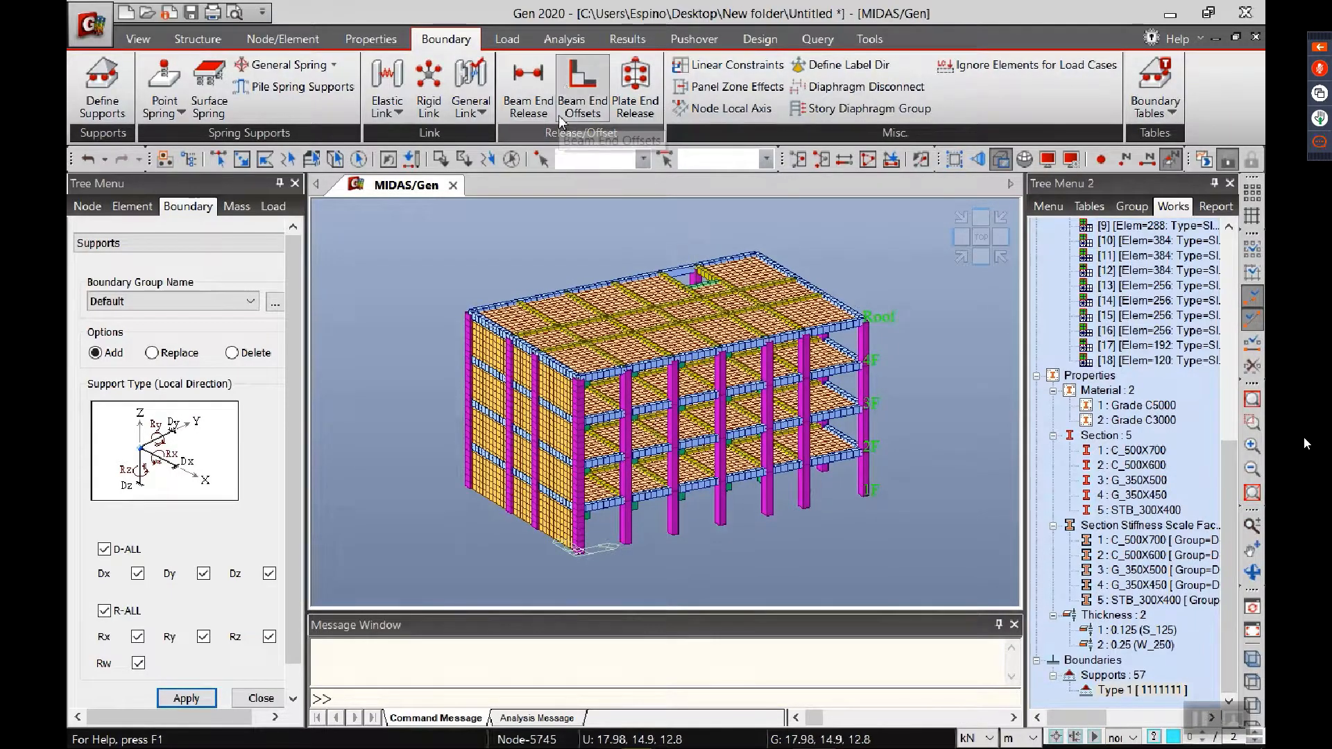
Step: Add a static load case named SW with type Dead Load (D)
{"action": "left_click", "coordinate": [507, 39]}
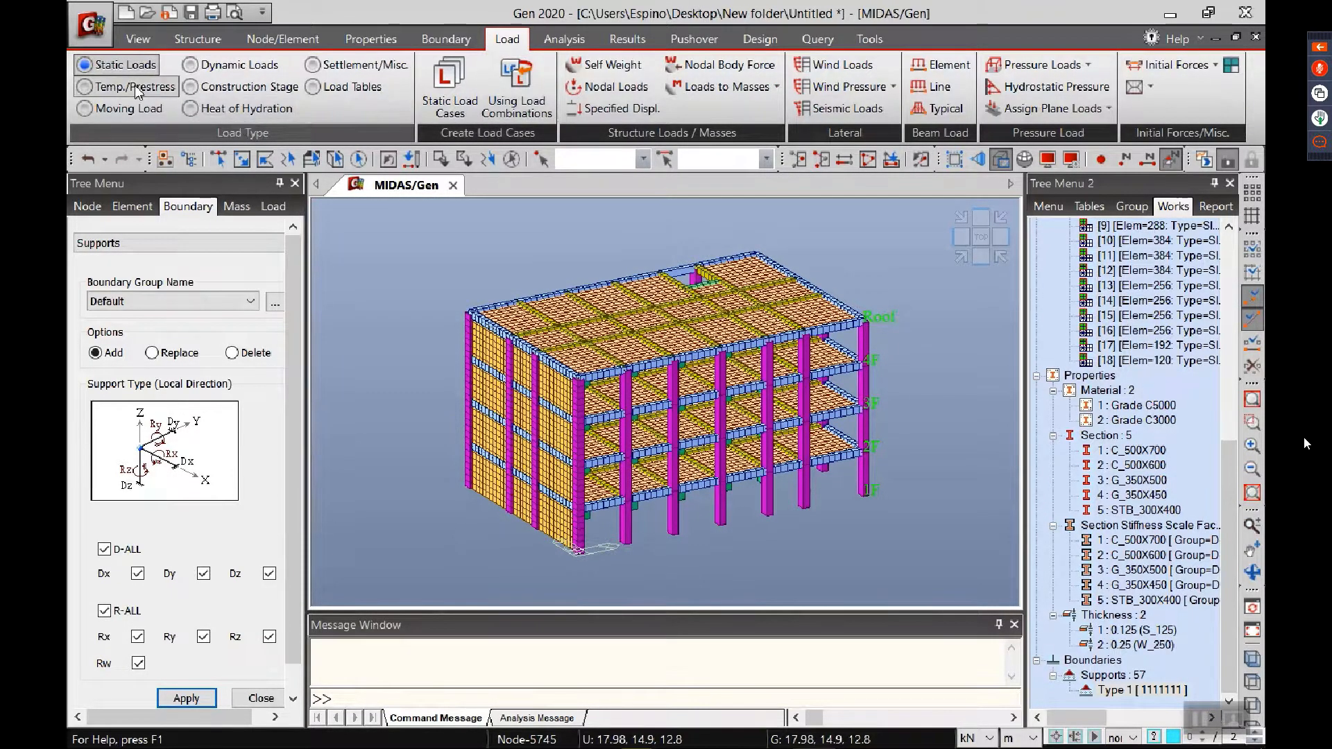
{"action": "left_click", "coordinate": [463, 110]}
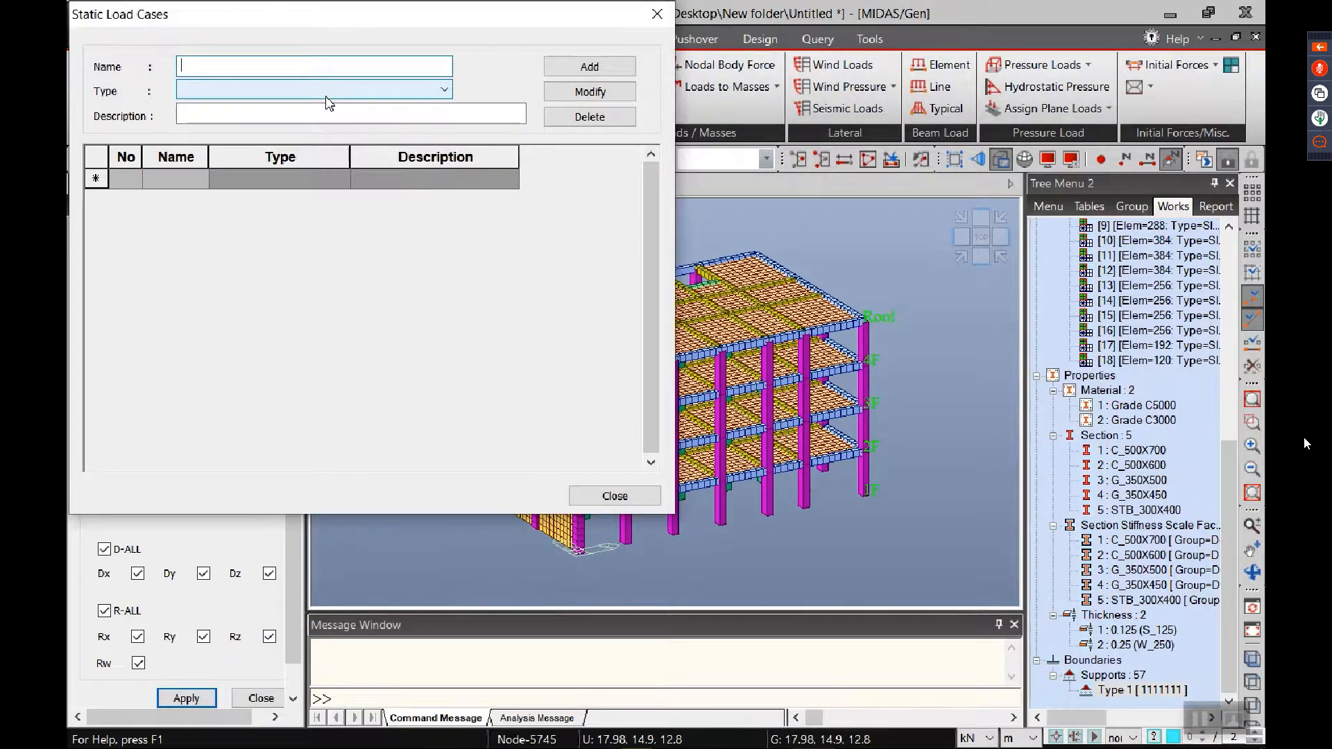
{"action": "type", "text": "sw"}
{"action": "key", "text": "BackSpace"}
{"action": "type", "text": "W"}
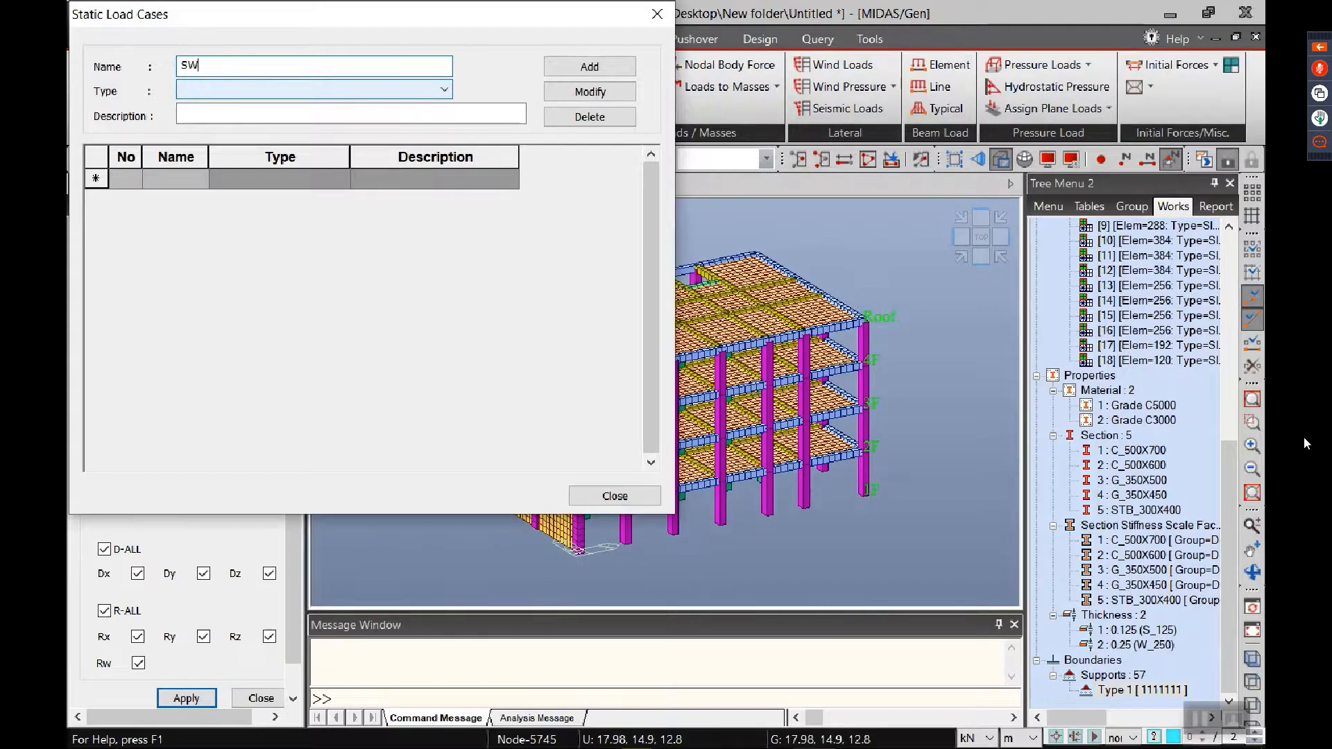
{"action": "left_click", "coordinate": [308, 90]}
{"action": "left_click", "coordinate": [271, 120]}
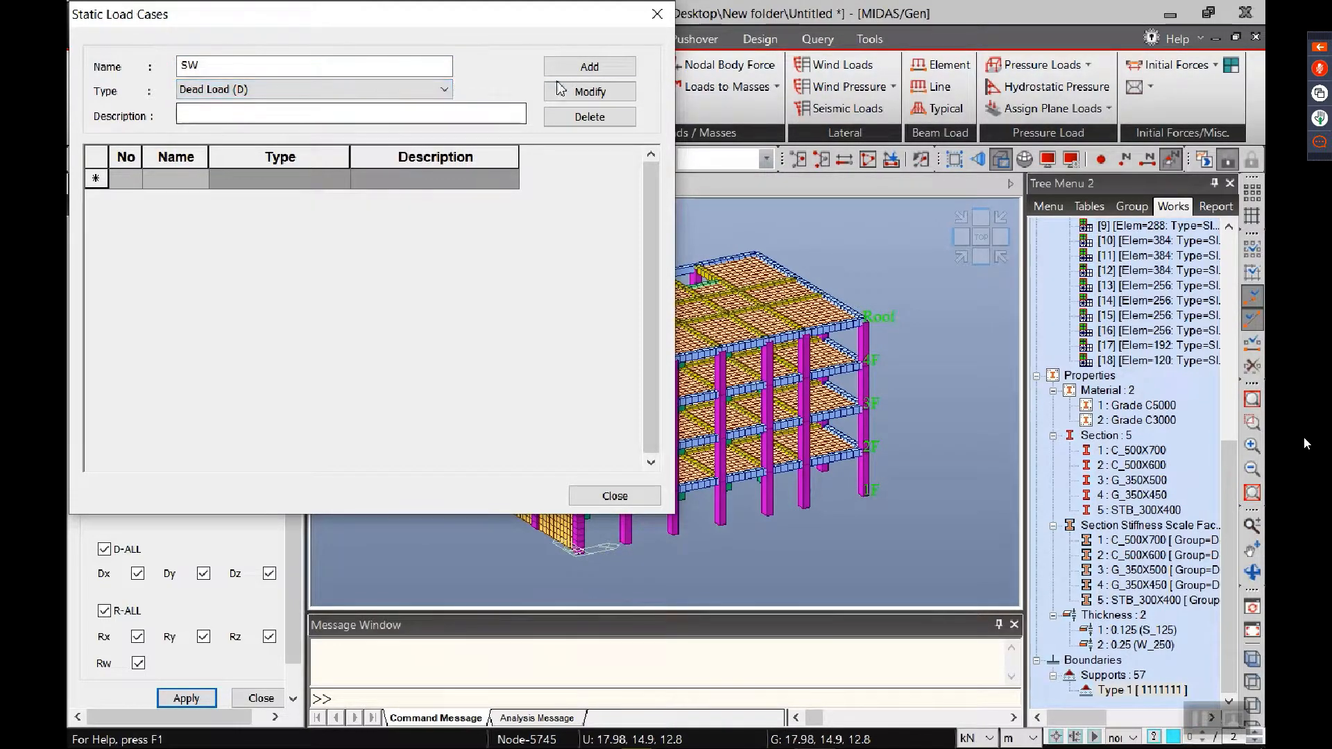
{"action": "left_click", "coordinate": [590, 67]}
Step: Add static load cases SIDL as Dead Load (D) and LL as Live Load (L)
{"action": "left_click", "coordinate": [287, 74]}
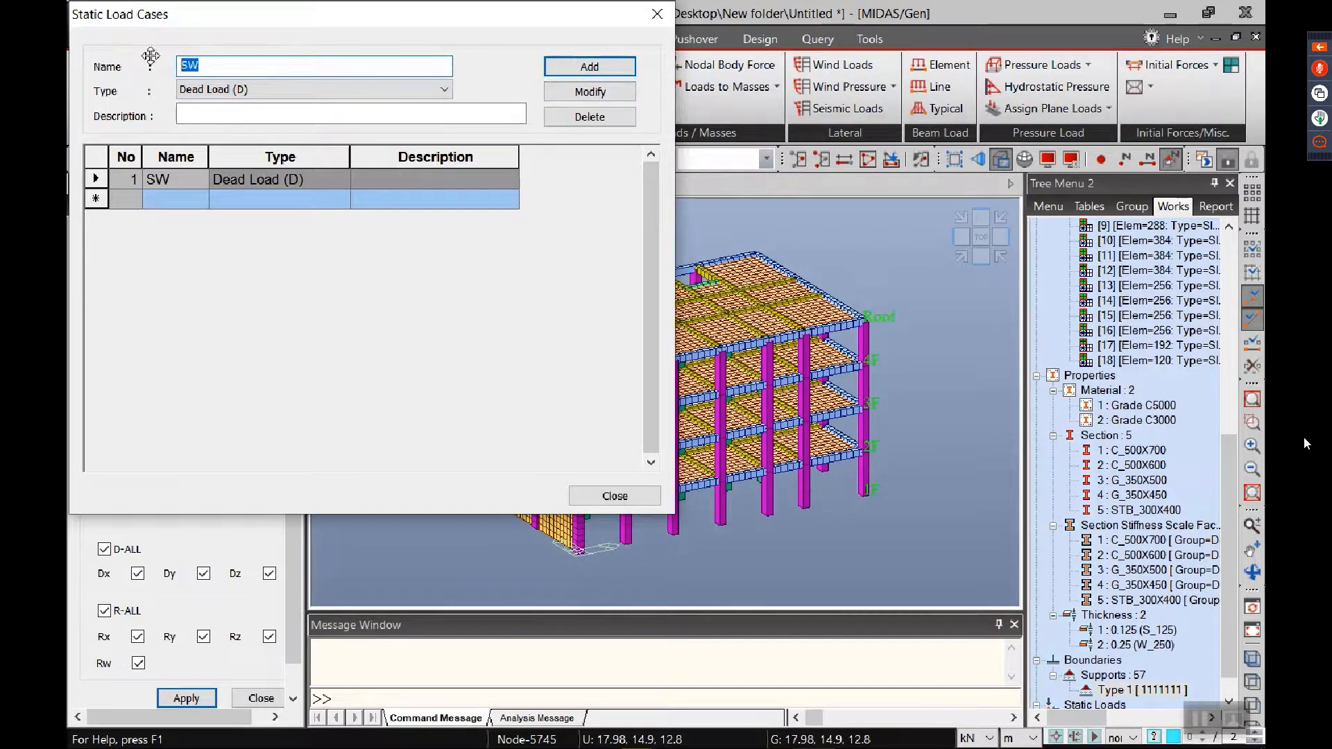
{"action": "key", "text": "BackSpace"}
{"action": "type", "text": "IDL"}
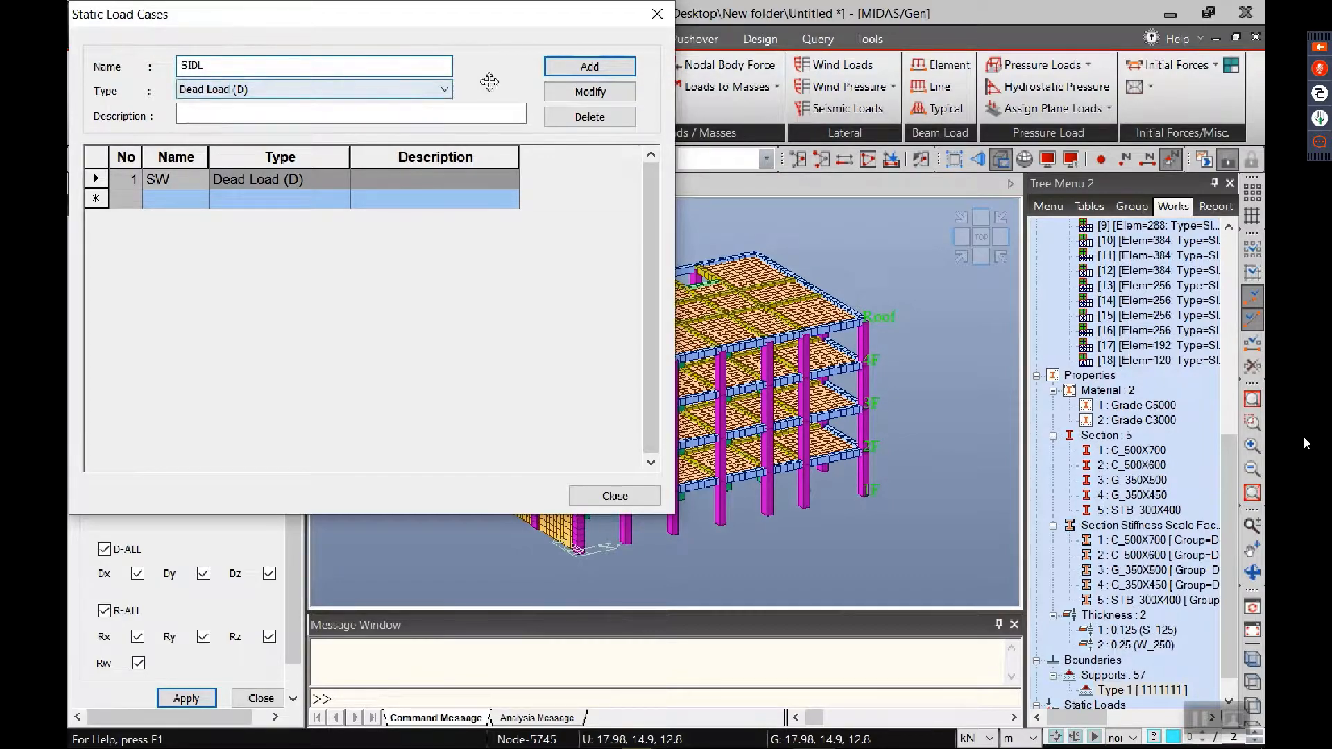
{"action": "left_click", "coordinate": [590, 67]}
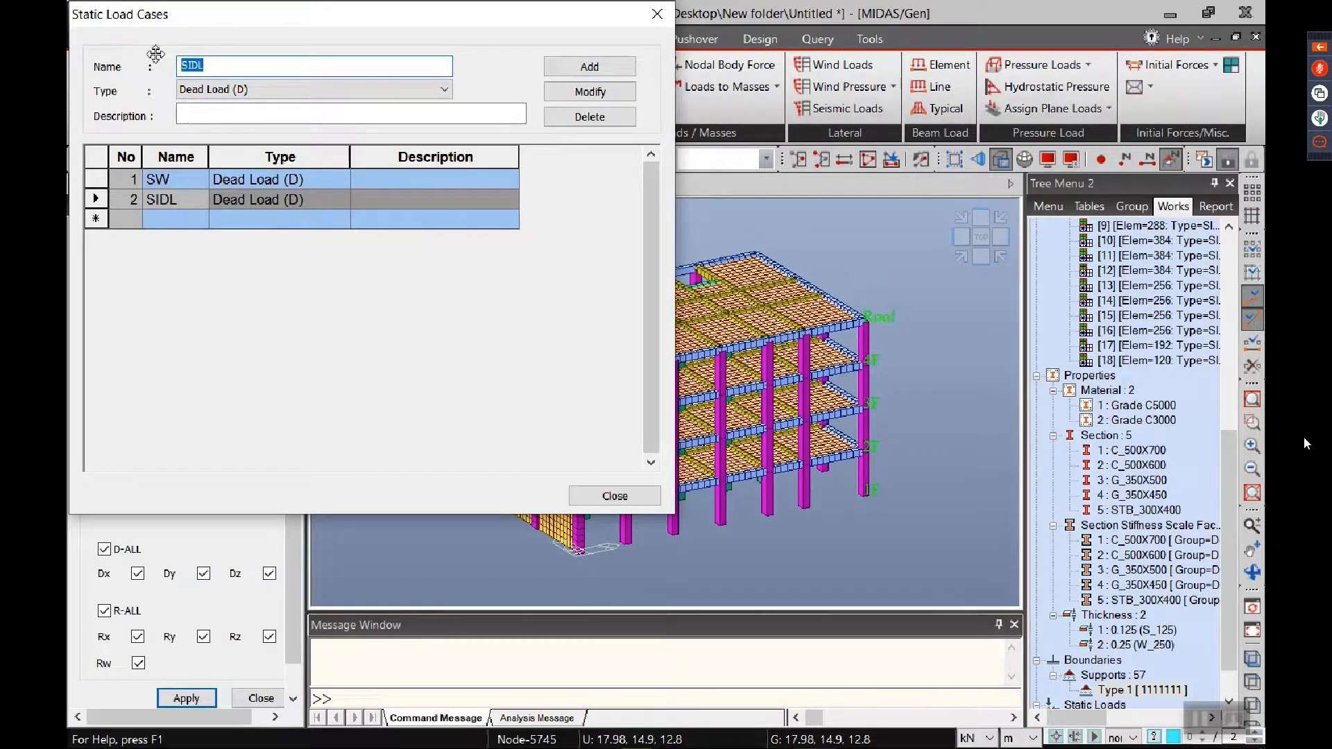
{"action": "type", "text": "LL"}
{"action": "left_click", "coordinate": [260, 89]}
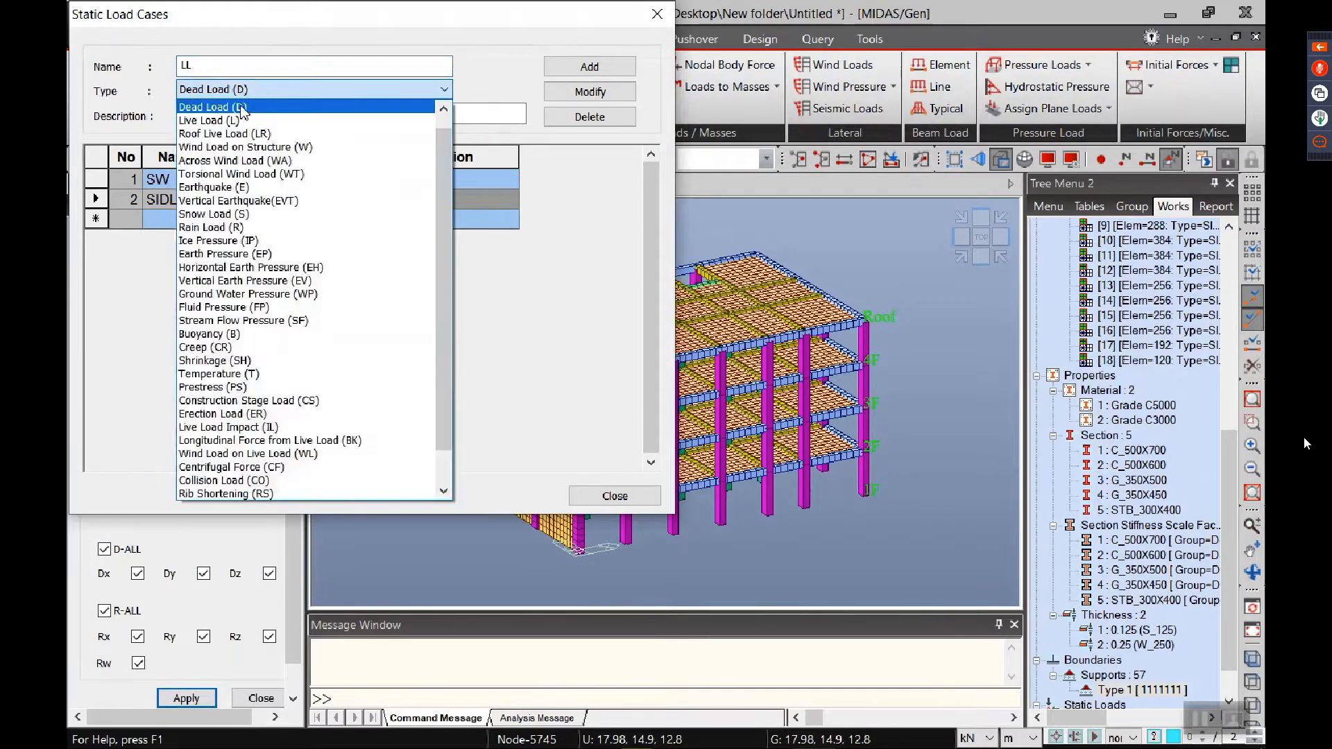
{"action": "left_click", "coordinate": [222, 109]}
{"action": "left_click", "coordinate": [589, 67]}
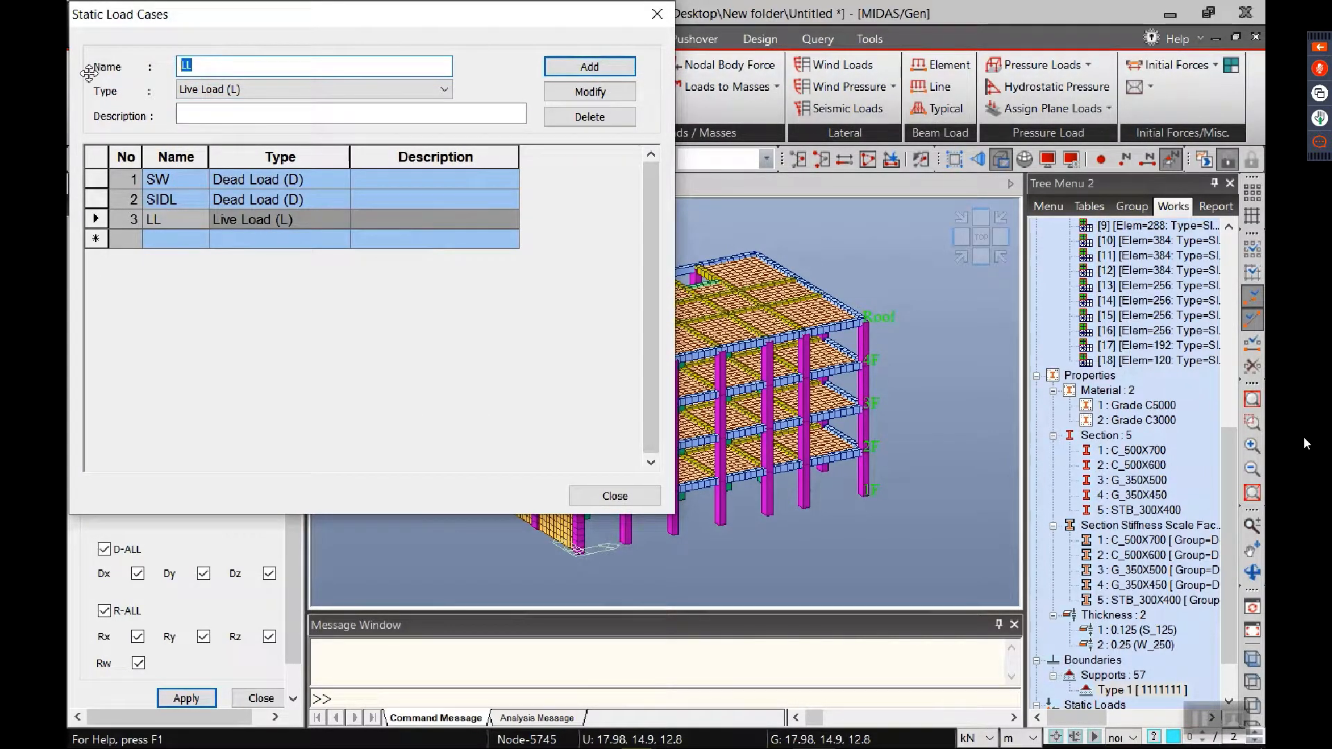
Step: Add static load cases WX and WY, both as Wind Load on Structure (W)
{"action": "type", "text": "WX"}
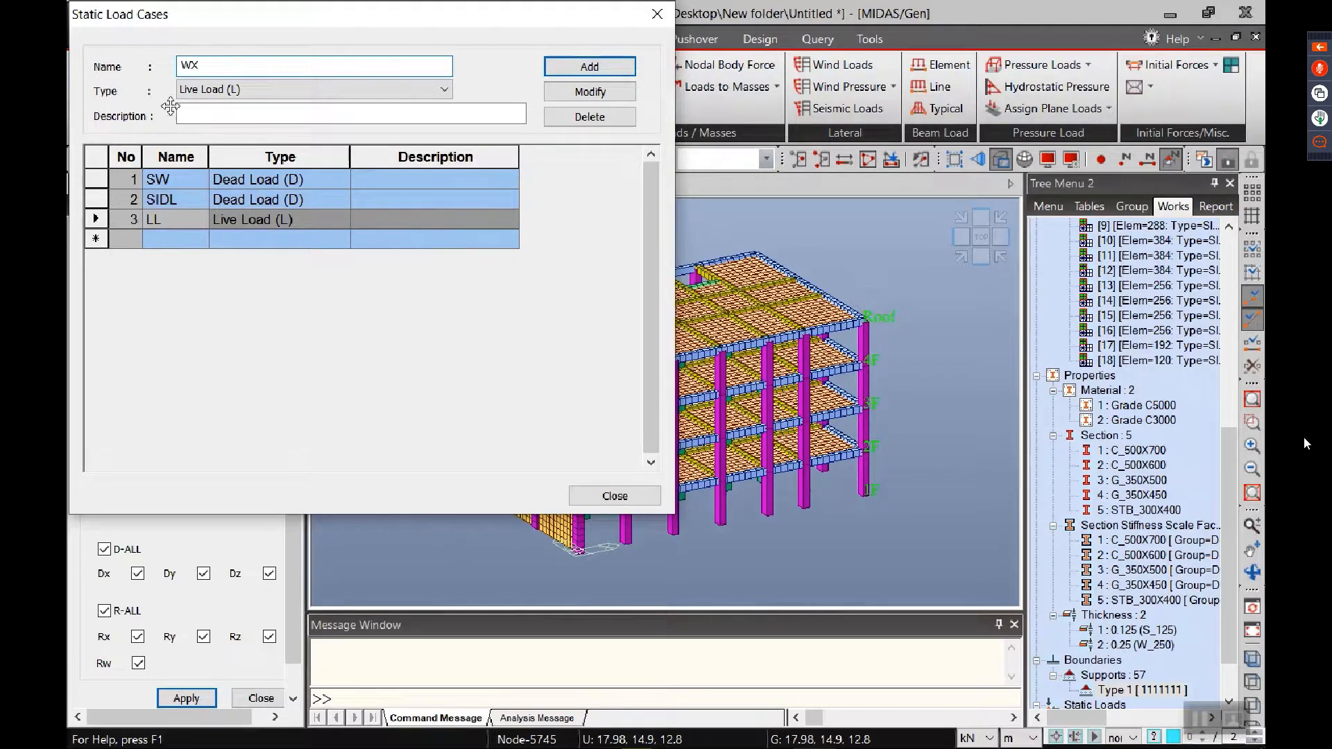
{"action": "left_click", "coordinate": [197, 89]}
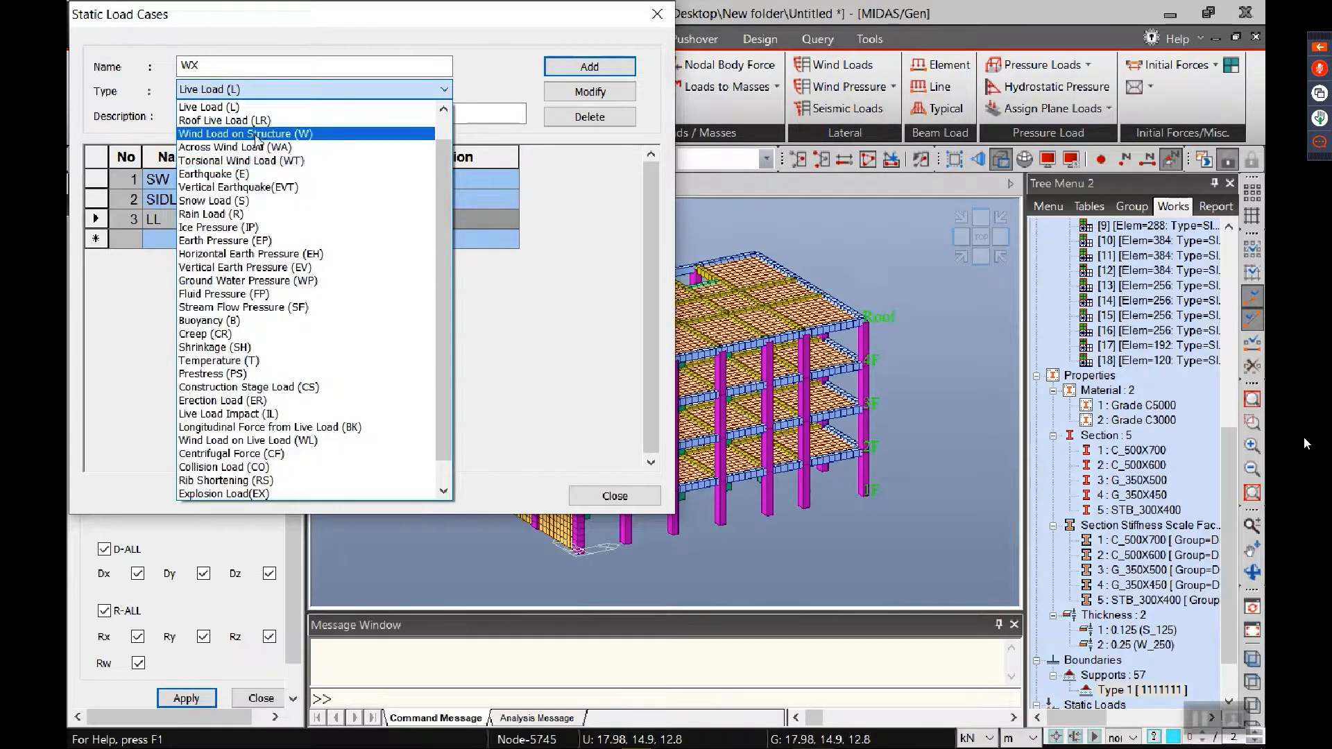
{"action": "left_click", "coordinate": [257, 136]}
{"action": "left_click", "coordinate": [589, 67]}
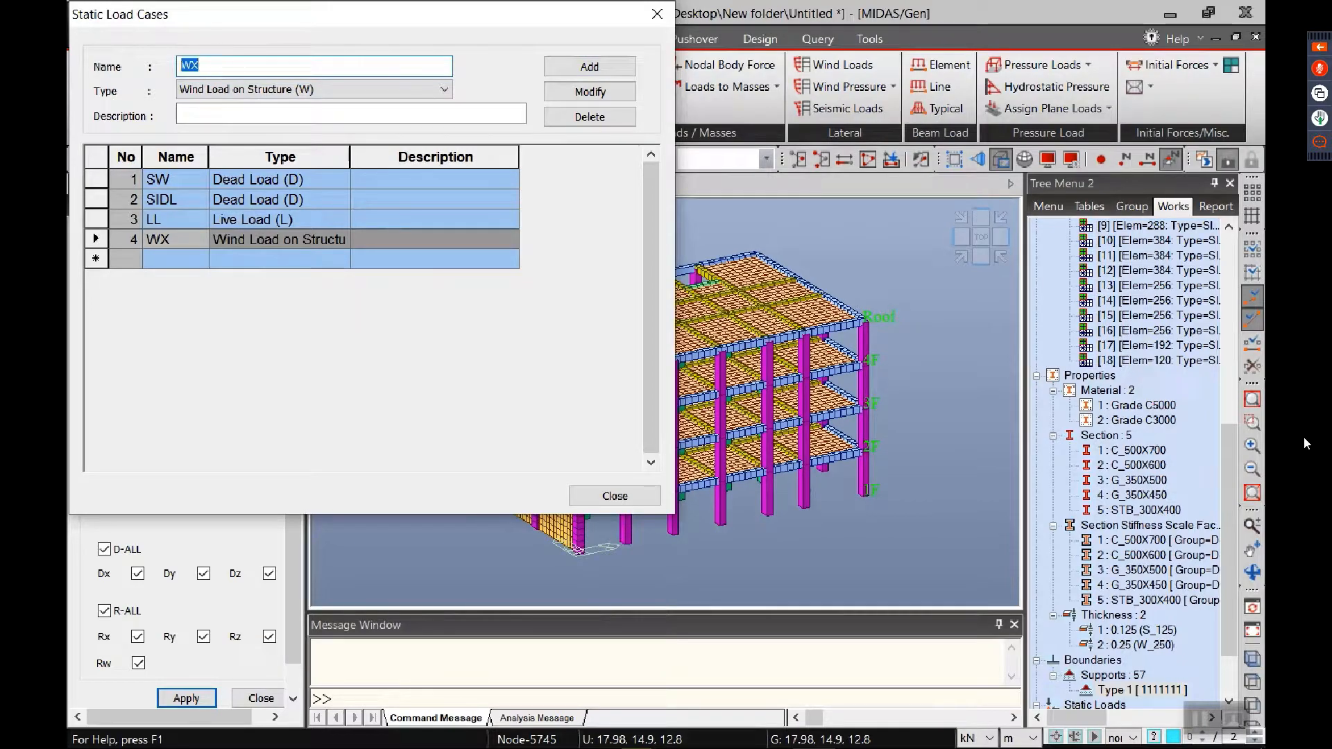
{"action": "type", "text": "WY"}
{"action": "left_click", "coordinate": [589, 67]}
Step: Add static load cases EQX and EQY as Earthquake (E), and finish defining the load cases
{"action": "type", "text": "EQ"}
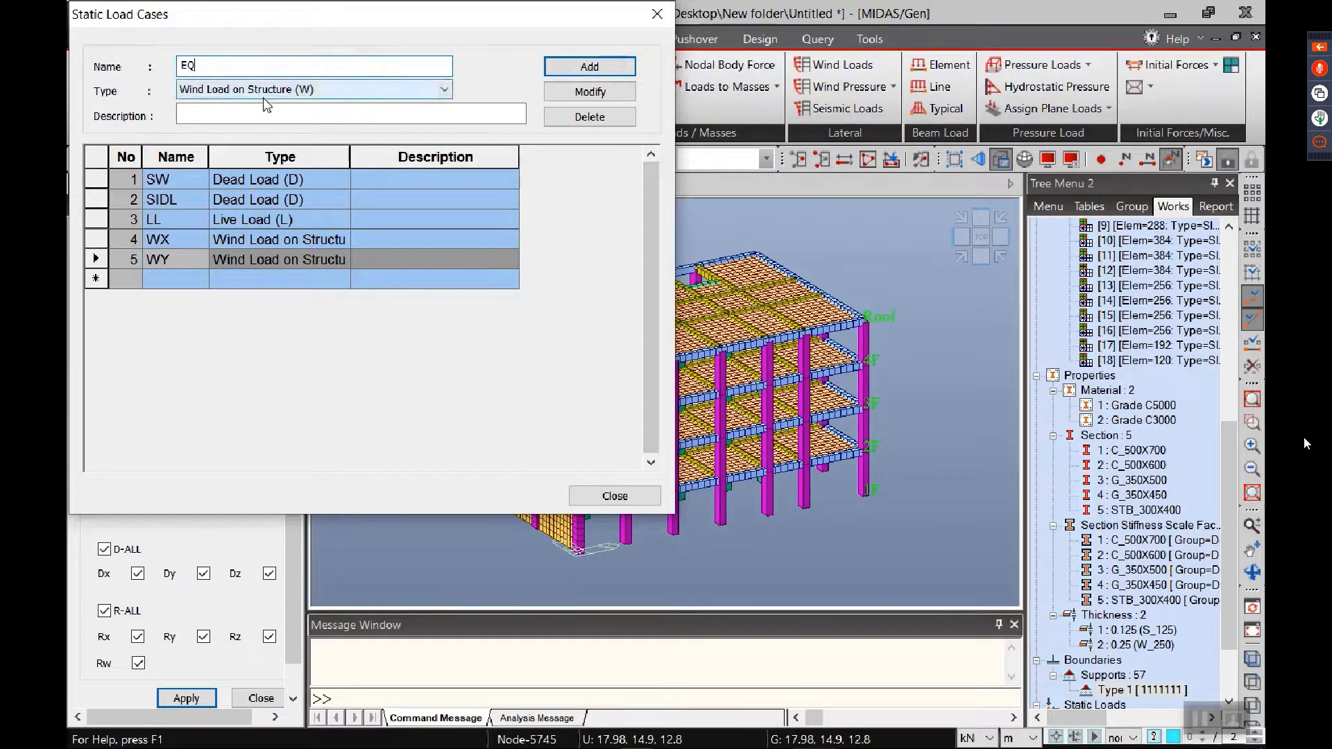
{"action": "type", "text": "X"}
{"action": "left_click", "coordinate": [297, 90]}
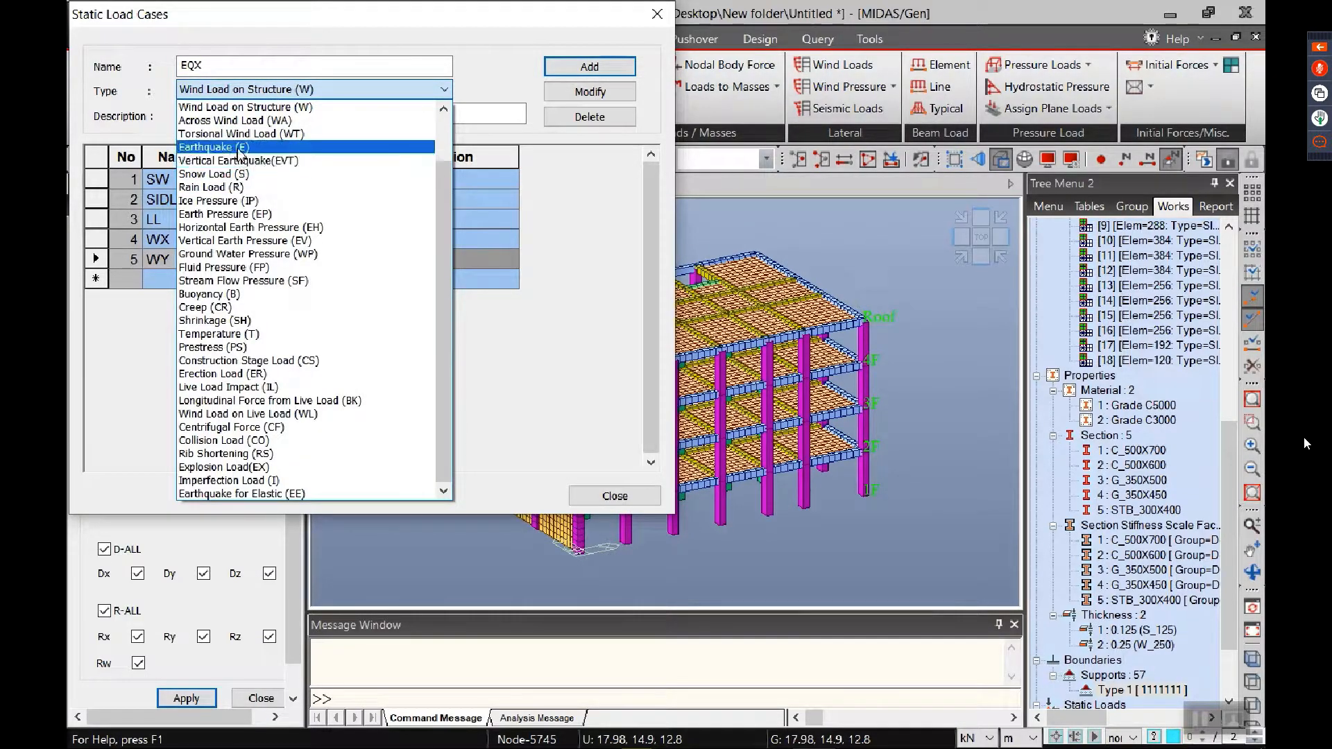
{"action": "left_click", "coordinate": [240, 148]}
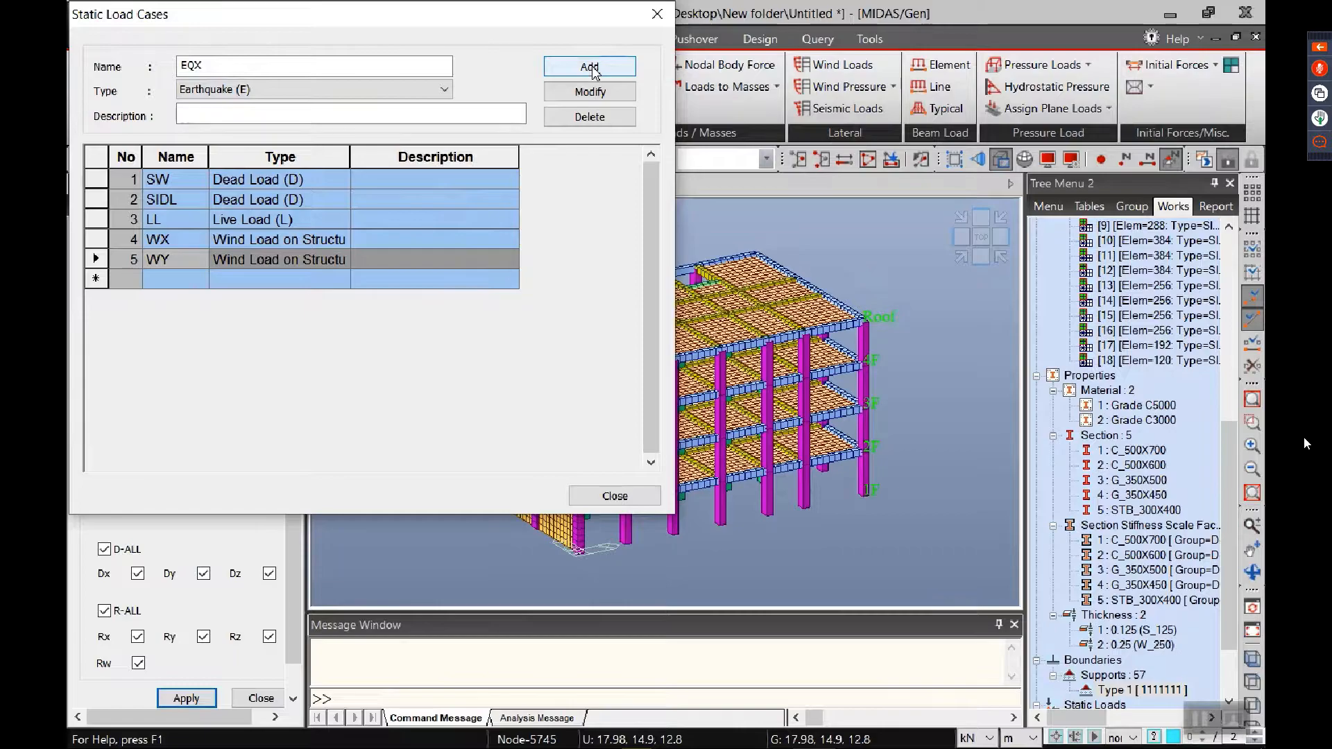
{"action": "left_click", "coordinate": [590, 67]}
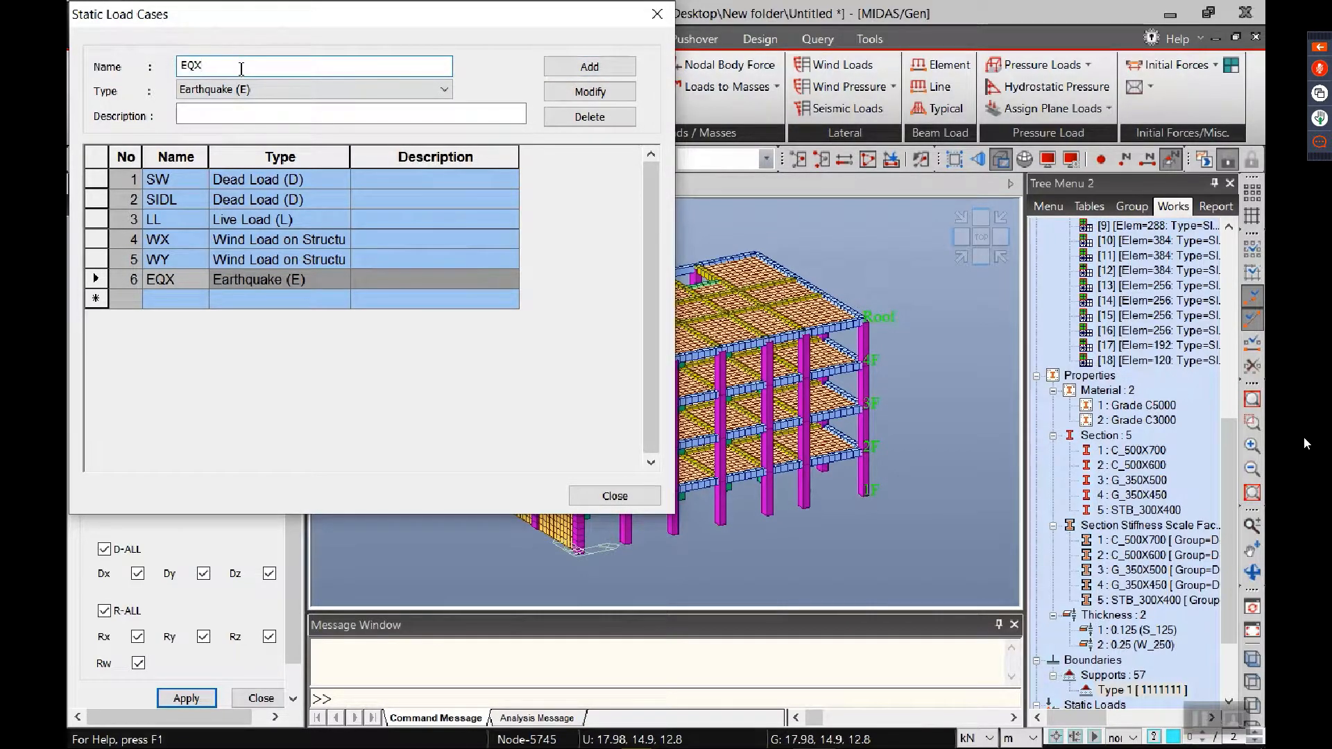
{"action": "type", "text": "EQY"}
{"action": "left_click", "coordinate": [568, 68]}
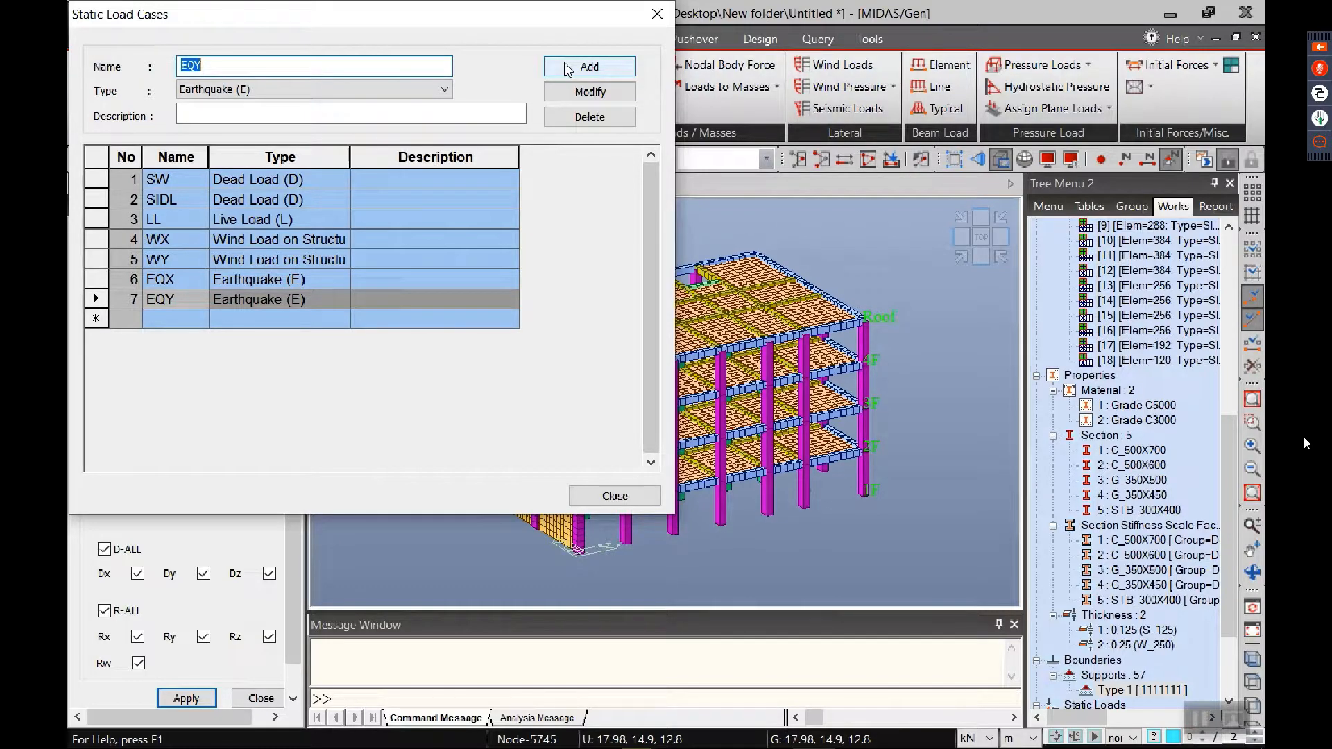
{"action": "left_click", "coordinate": [615, 495]}
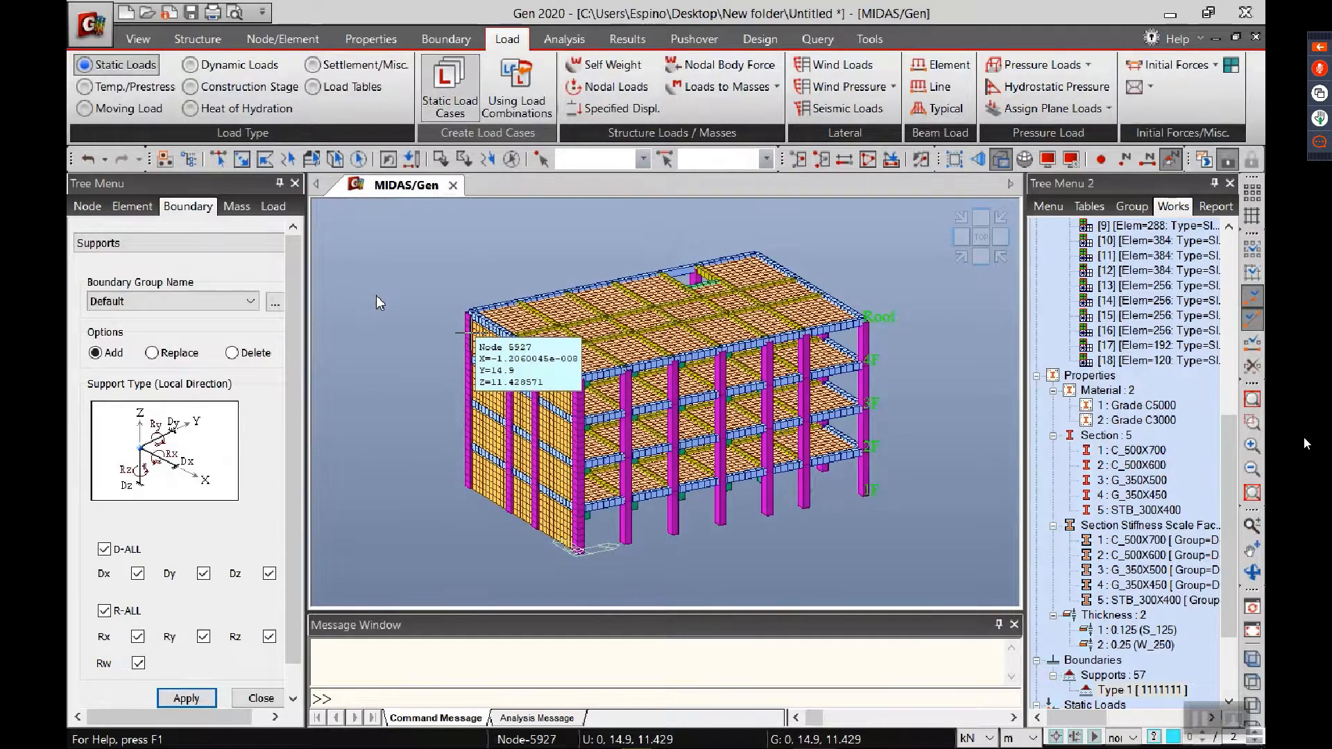
Step: Set the structure type to convert self-weight into masses in X, Y and align the tops of beam and slab sections with the floor
{"action": "left_click", "coordinate": [213, 44]}
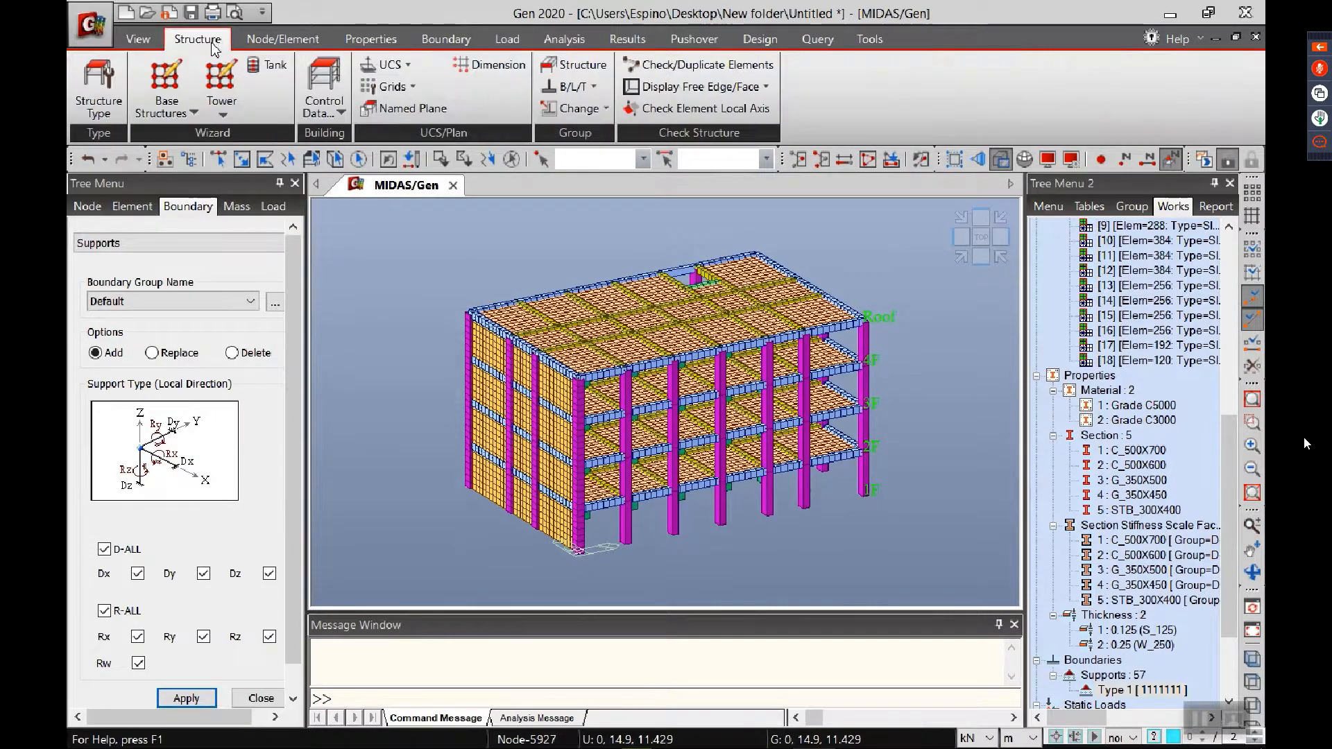
{"action": "left_click", "coordinate": [98, 87]}
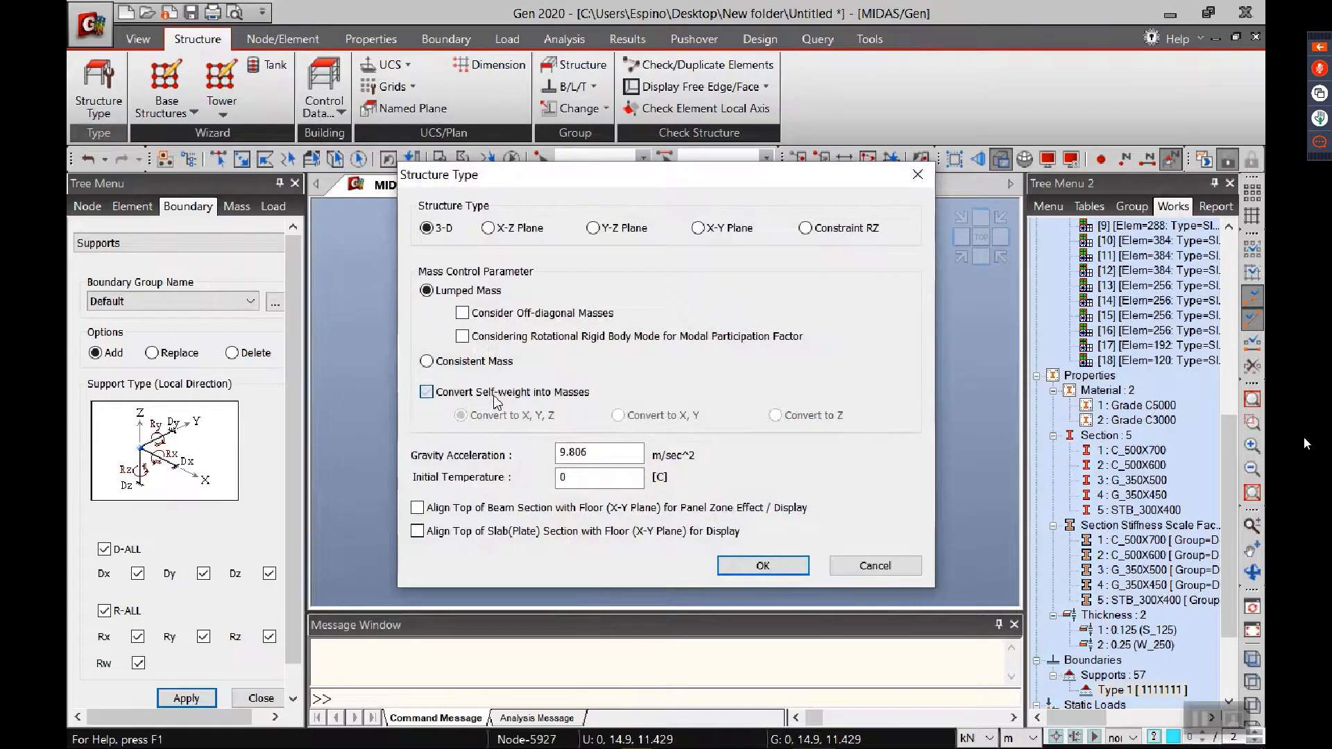
{"action": "left_click", "coordinate": [494, 398]}
{"action": "left_click_drag", "start_coordinate": [647, 175], "coordinate": [563, 216]}
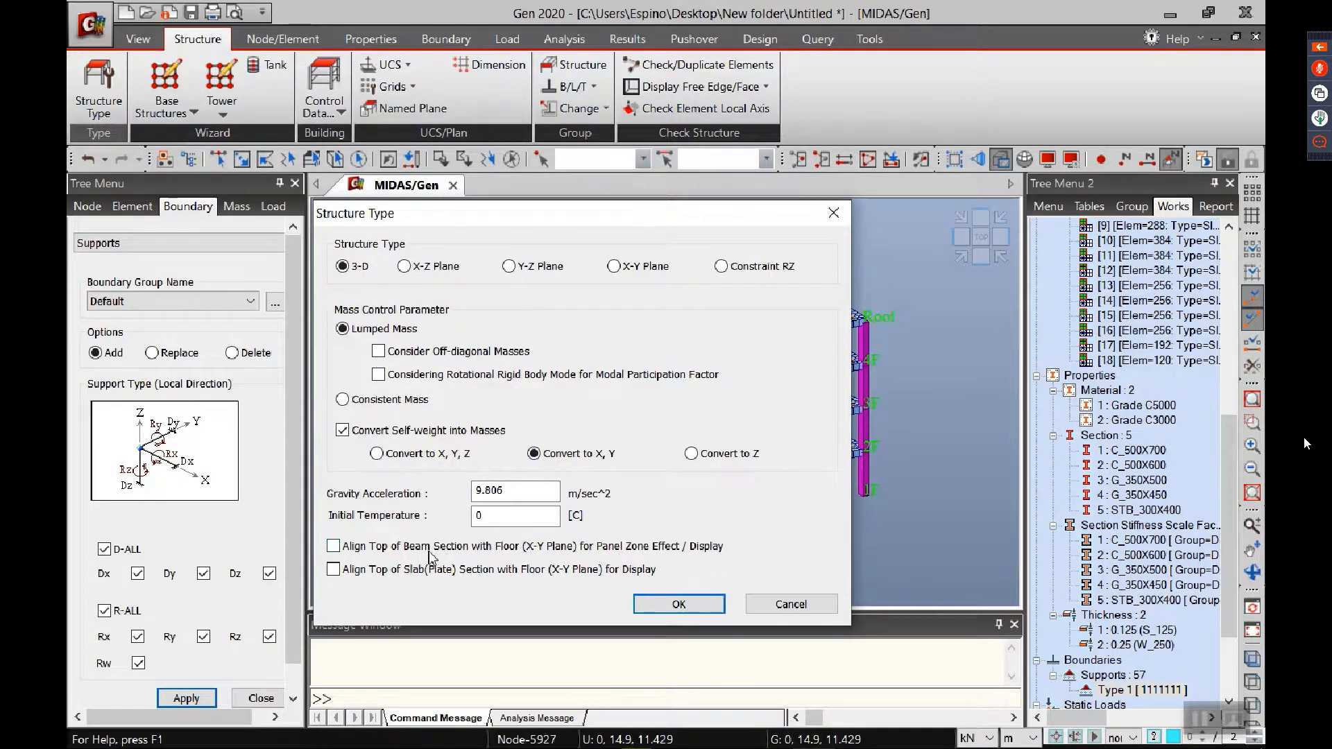
{"action": "left_click", "coordinate": [355, 551]}
{"action": "left_click", "coordinate": [695, 607]}
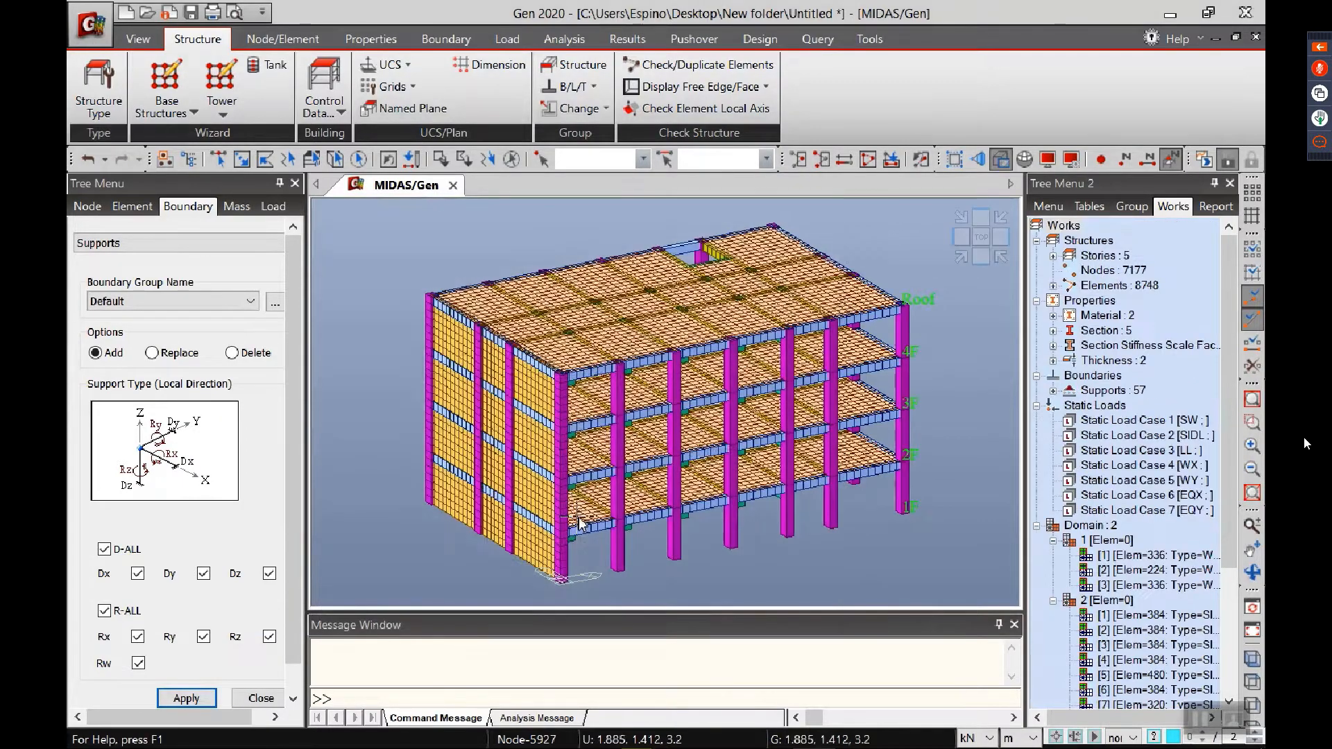
Step: Add a self weight load to load case SW with a Z factor of -1
{"action": "scroll", "coordinate": [722, 380], "scroll_direction": "up", "scroll_amount": 5}
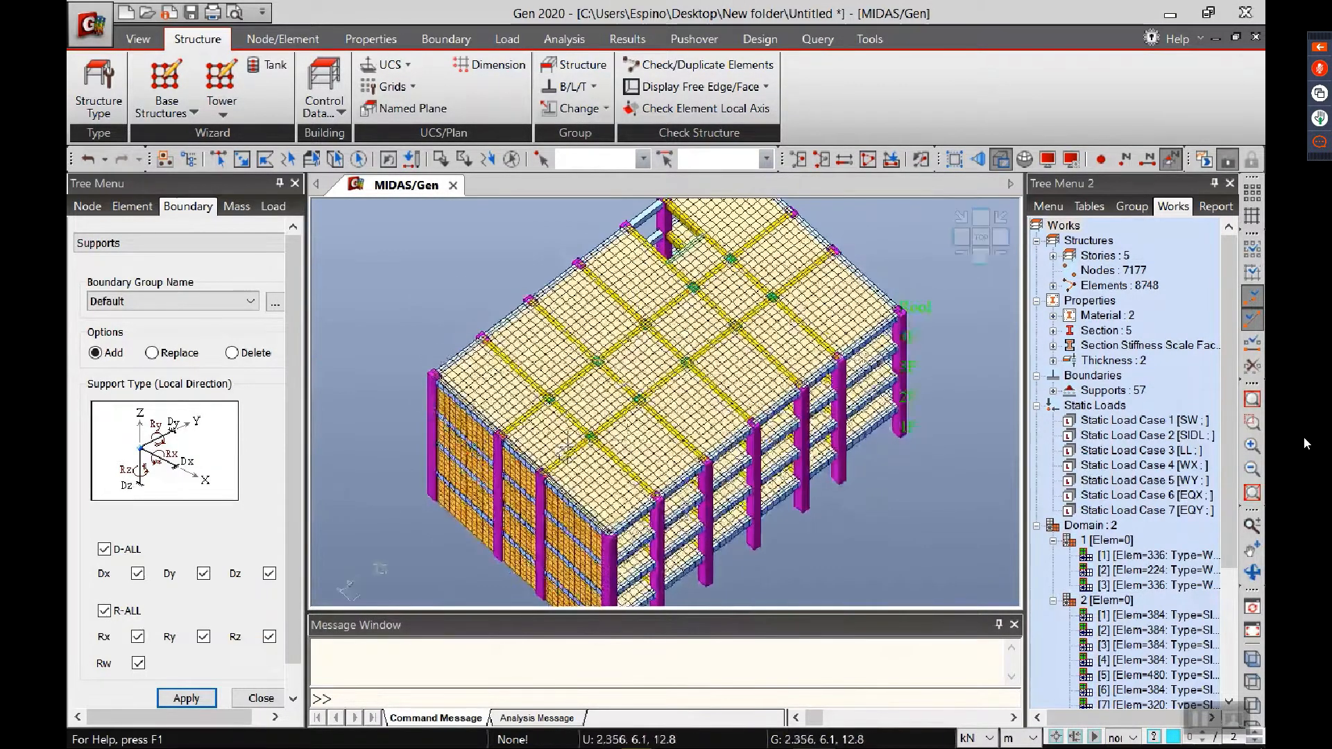
{"action": "middle_click_drag", "start_coordinate": [725, 478], "coordinate": [851, 378], "text": "ctrl"}
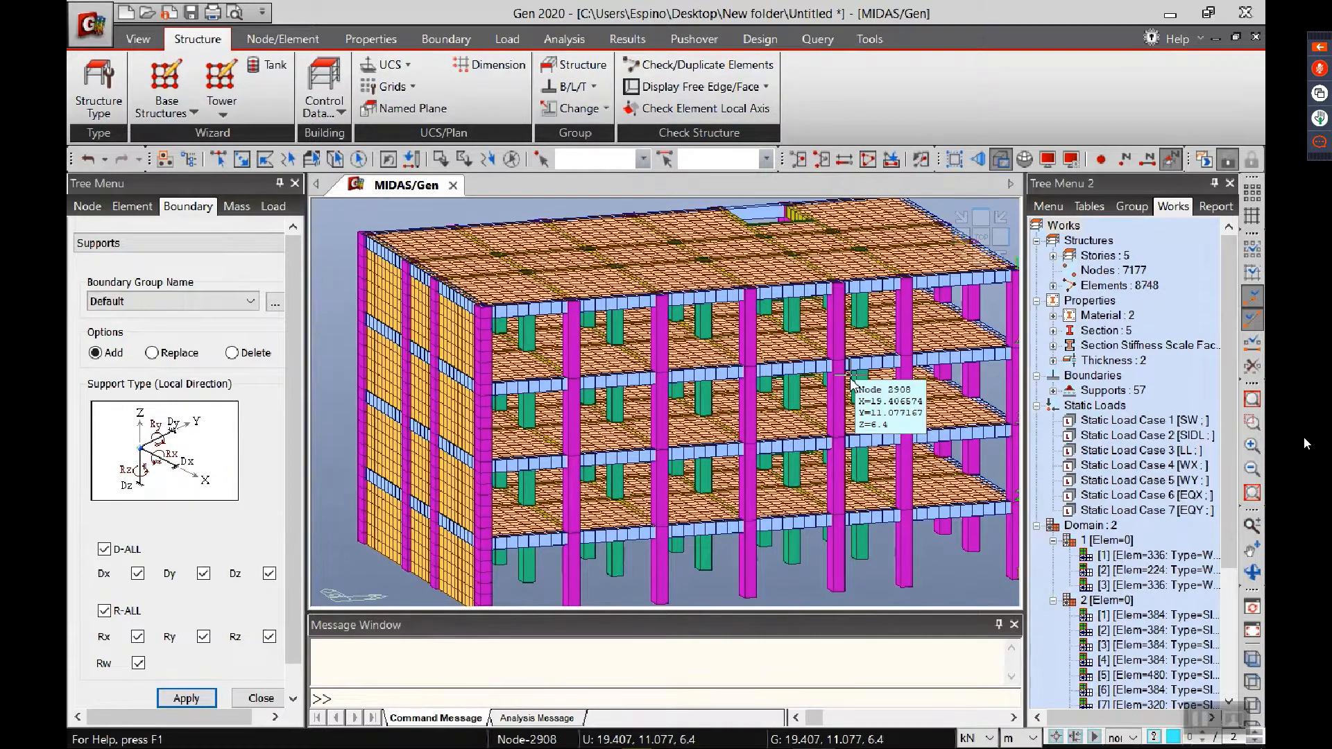
{"action": "left_click", "coordinate": [506, 42]}
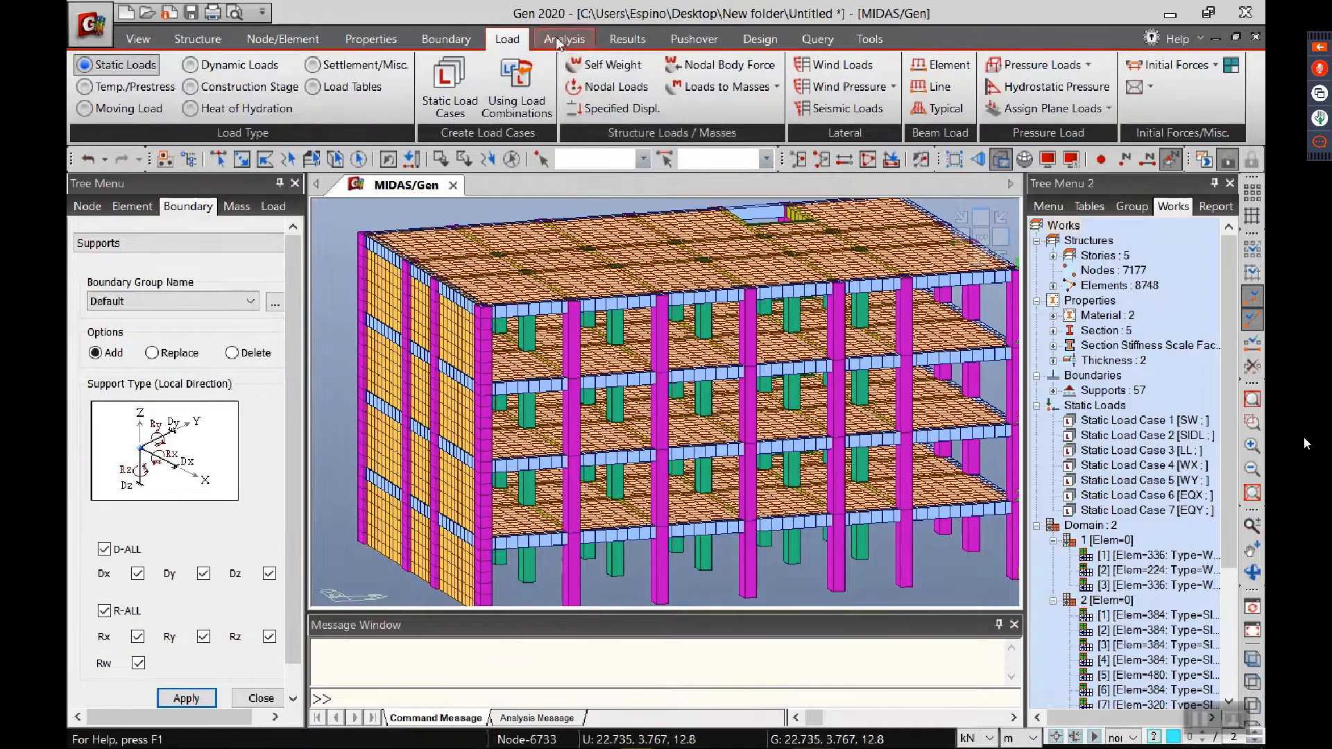
{"action": "left_click", "coordinate": [604, 64]}
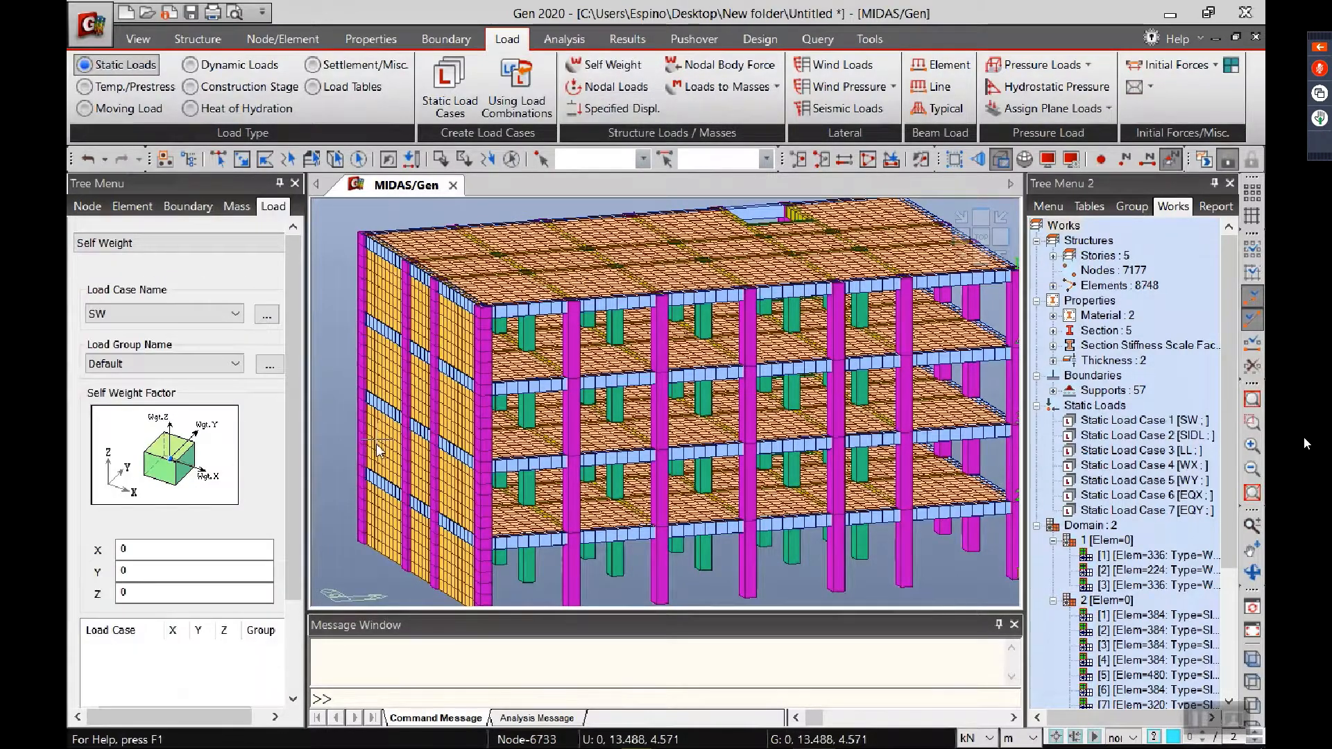
{"action": "left_click", "coordinate": [147, 318]}
{"action": "left_click", "coordinate": [147, 318]}
{"action": "left_click", "coordinate": [157, 594]}
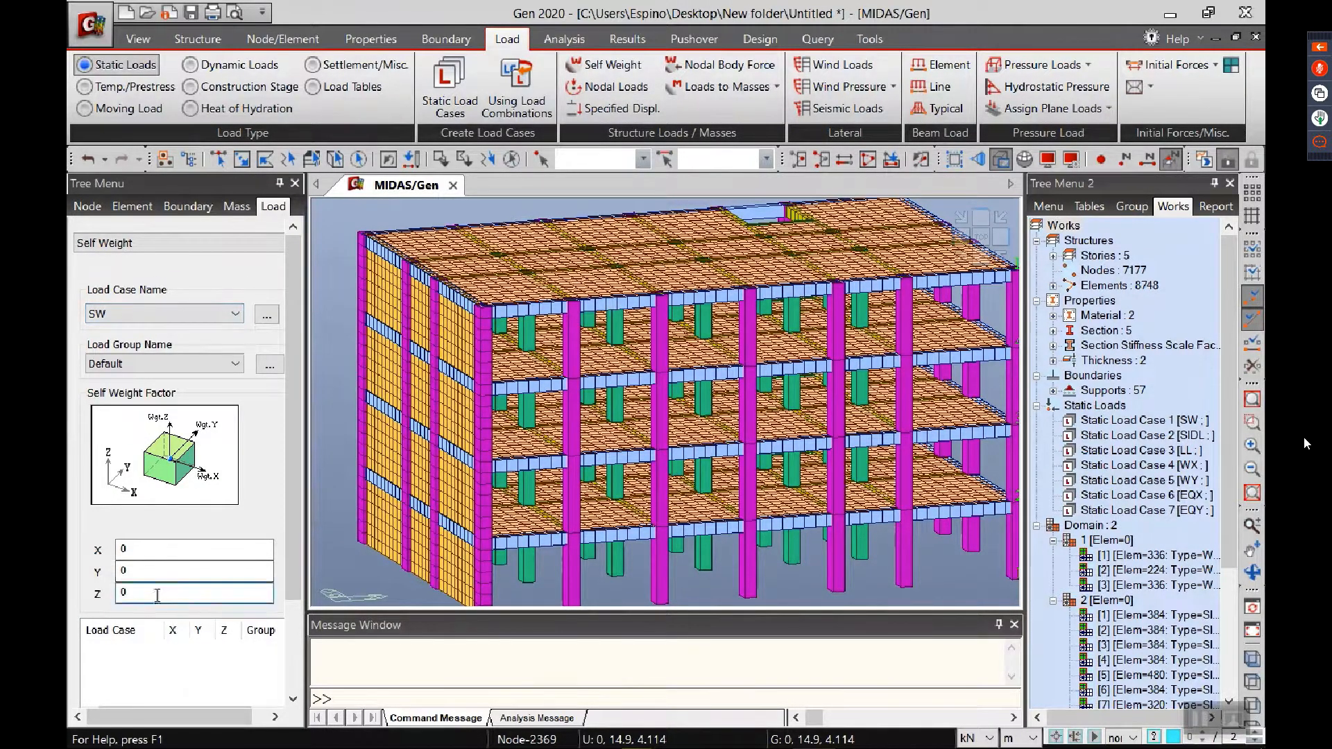
{"action": "key", "text": "BackSpace"}
{"action": "type", "text": "-1"}
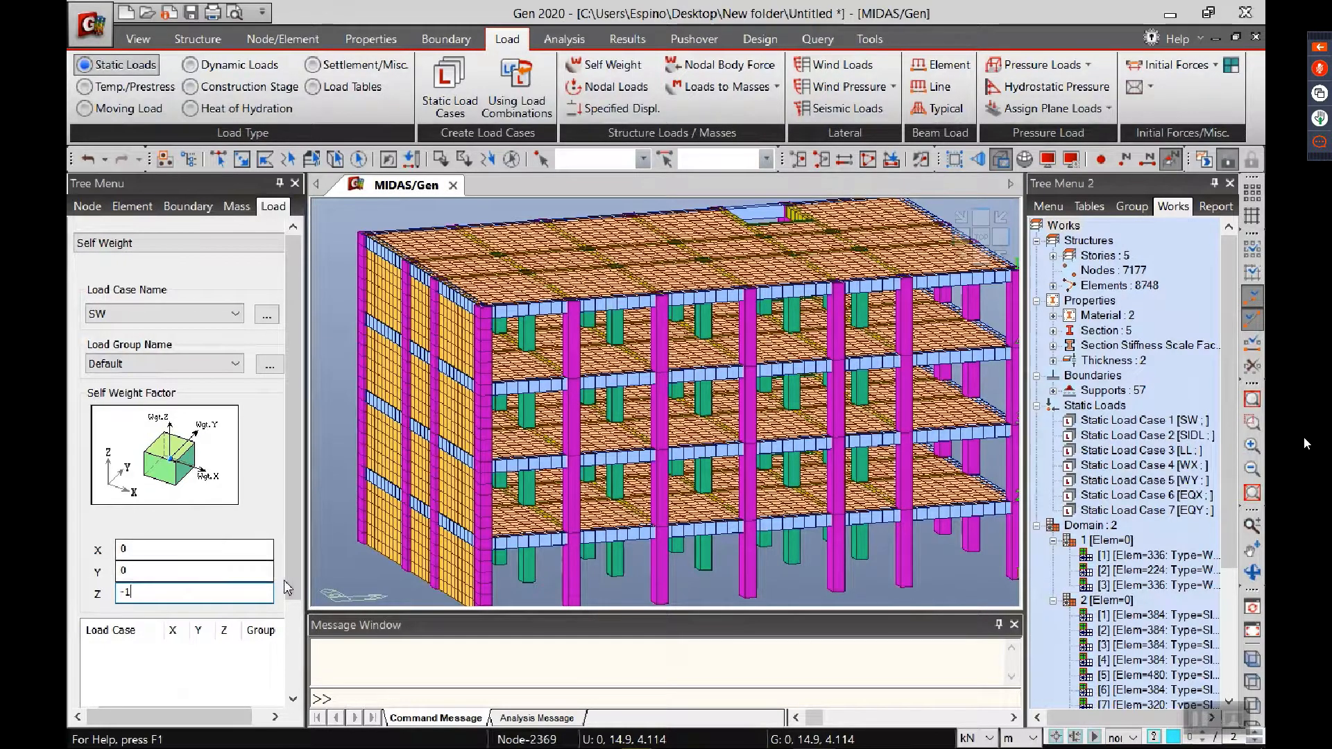
{"action": "scroll", "coordinate": [298, 577], "scroll_direction": "down", "scroll_amount": 3}
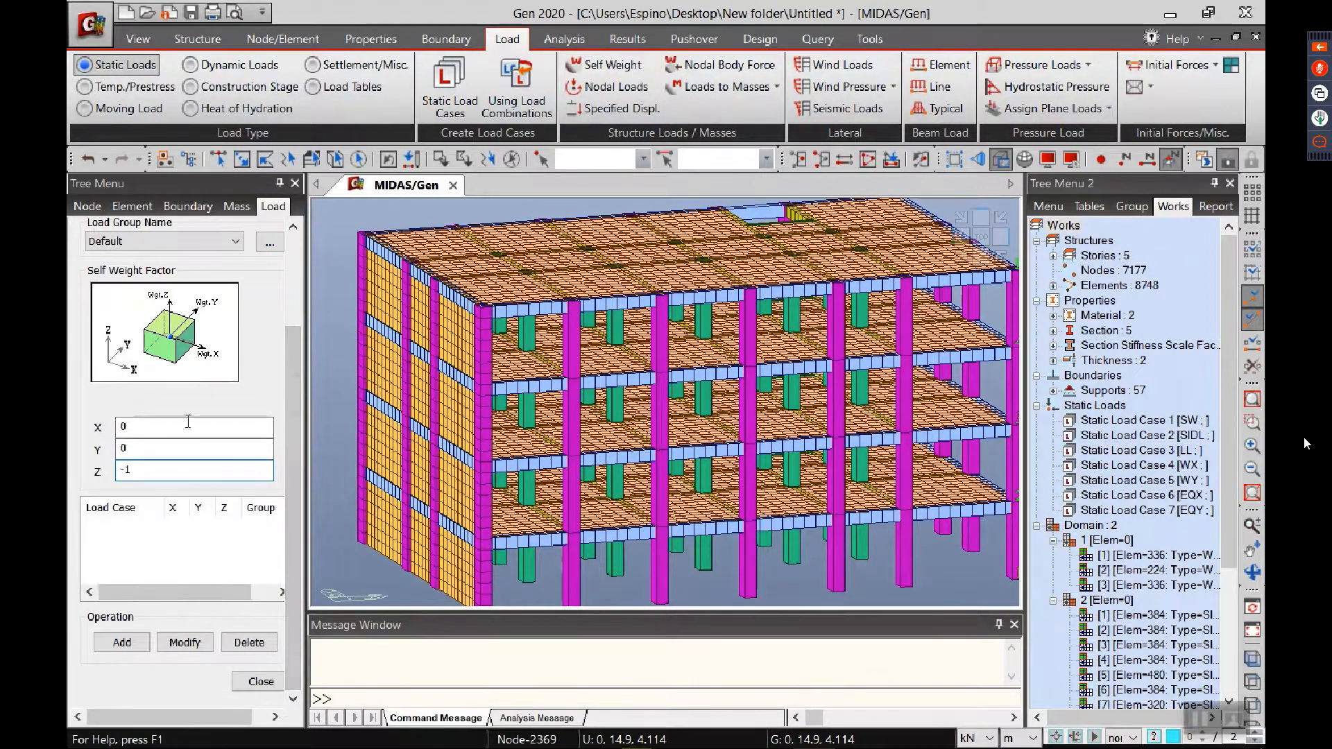
{"action": "left_click", "coordinate": [122, 642]}
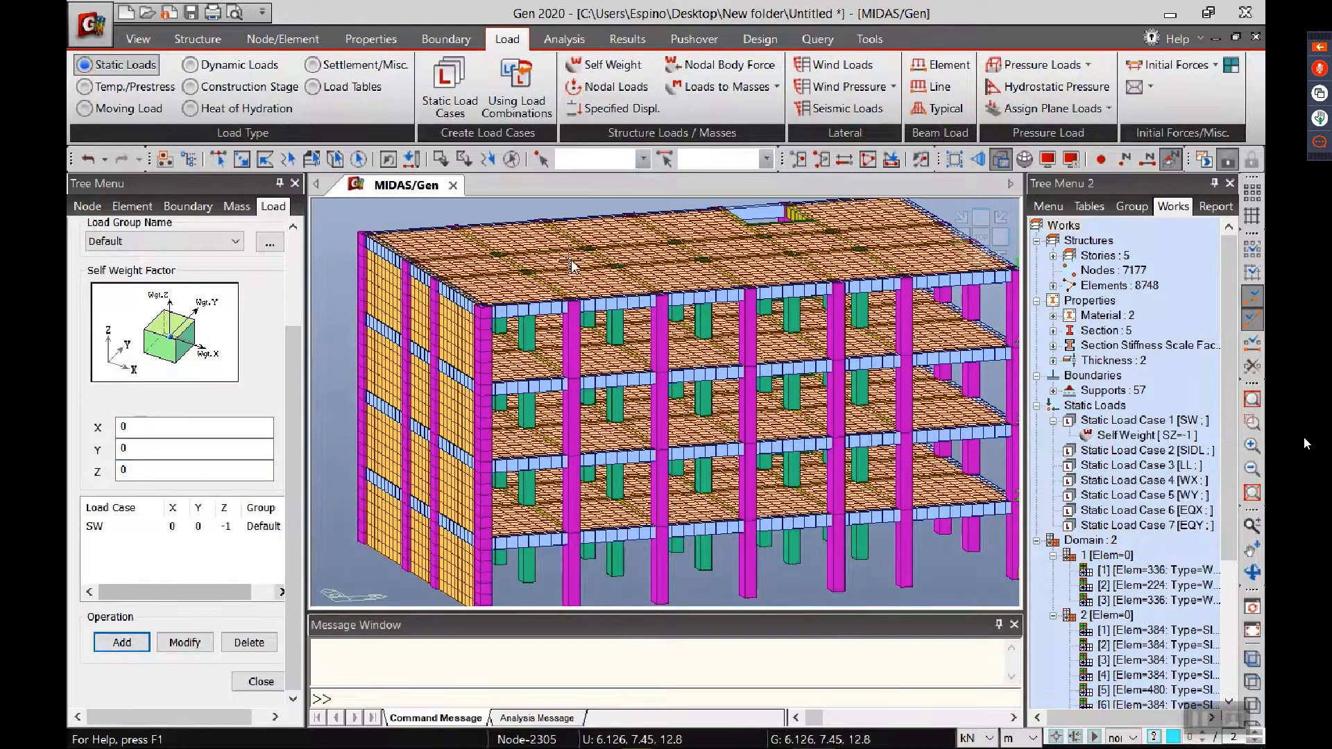
{"action": "left_click", "coordinate": [717, 87]}
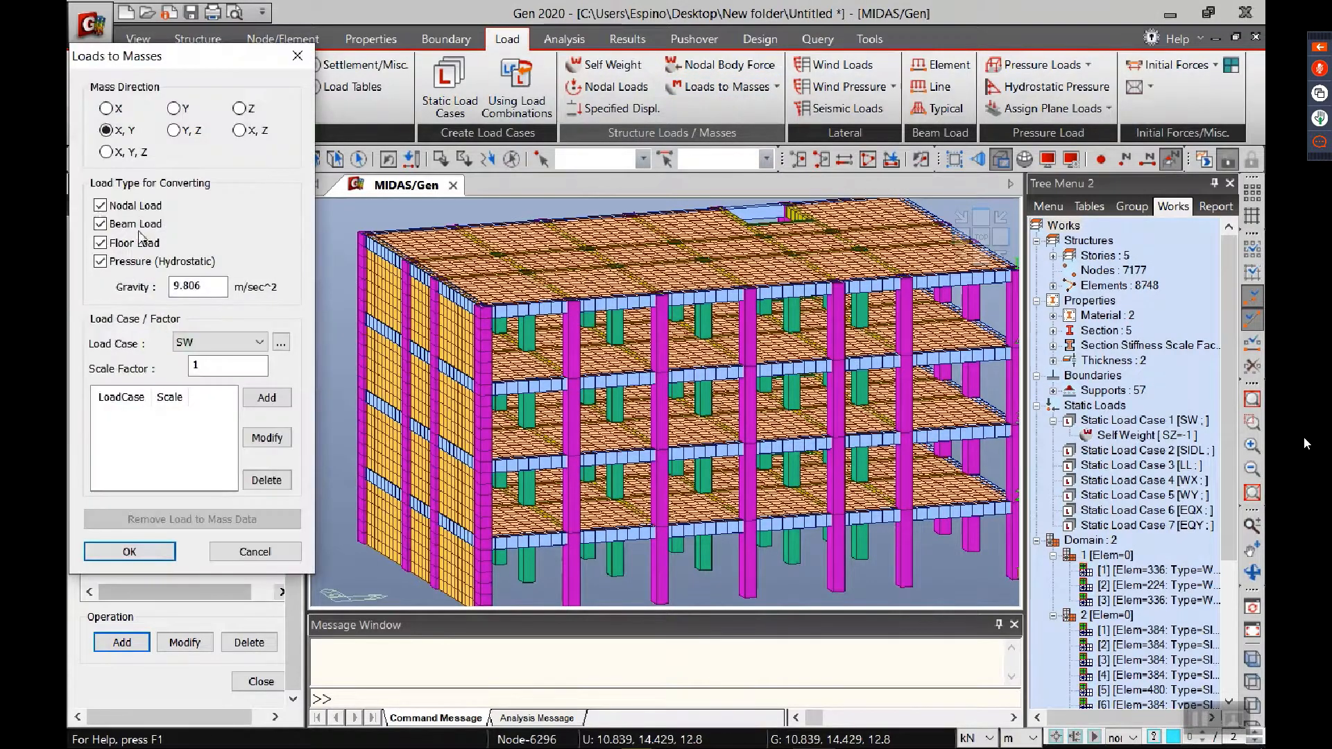
{"action": "left_click", "coordinate": [265, 397]}
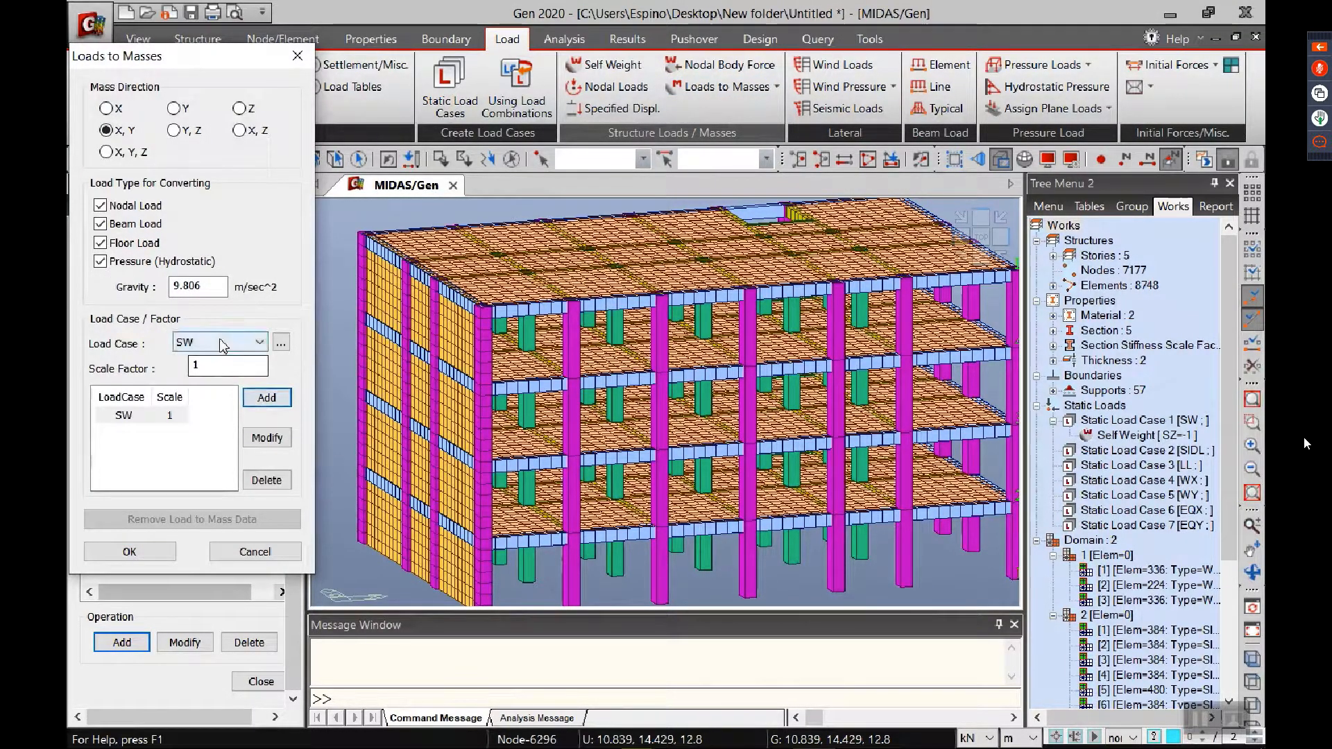
{"action": "left_click", "coordinate": [250, 342]}
{"action": "left_click", "coordinate": [208, 373]}
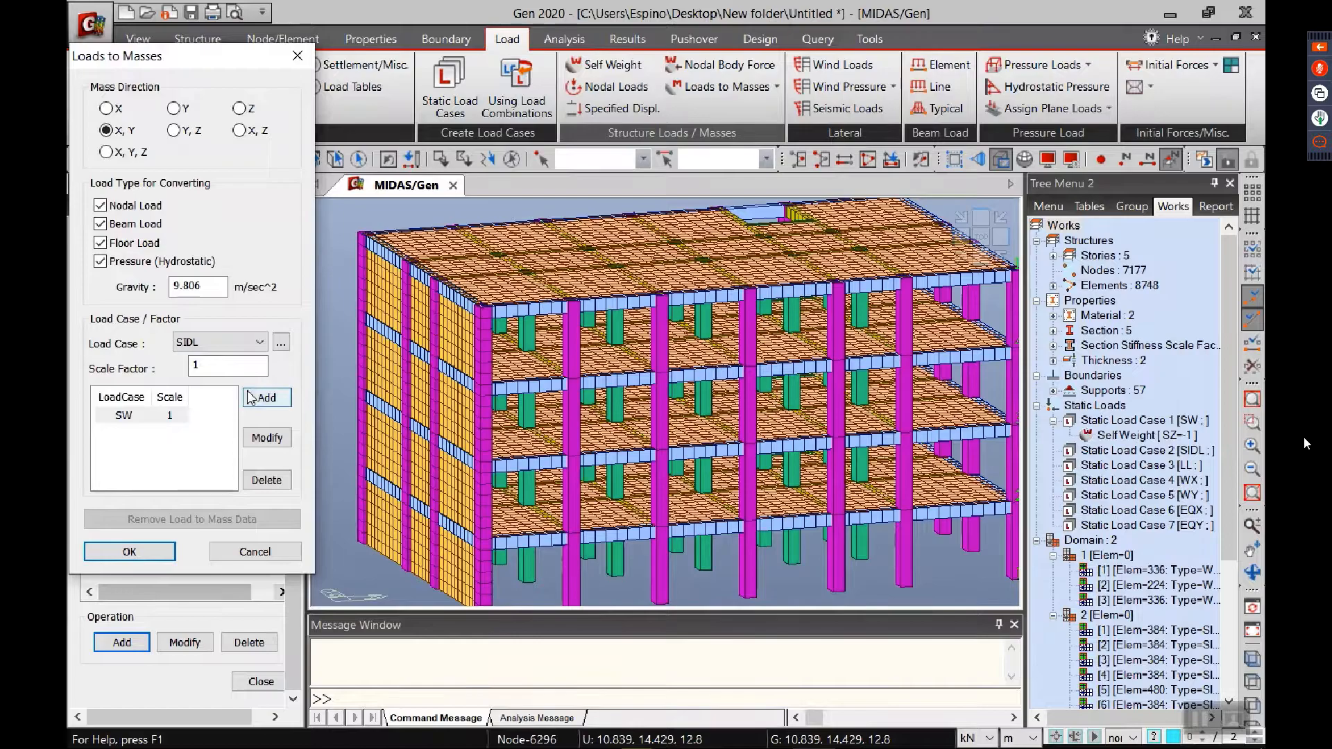
{"action": "left_click", "coordinate": [265, 399]}
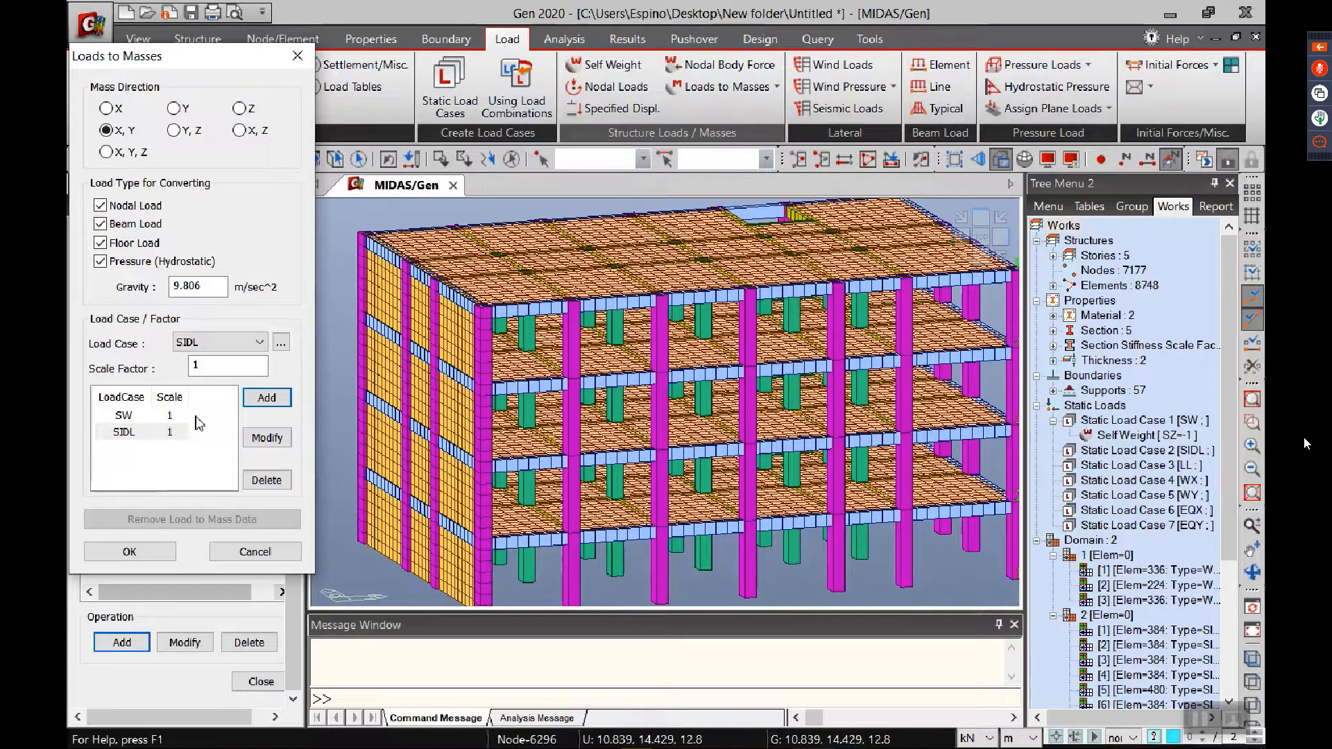
{"action": "left_click", "coordinate": [255, 553]}
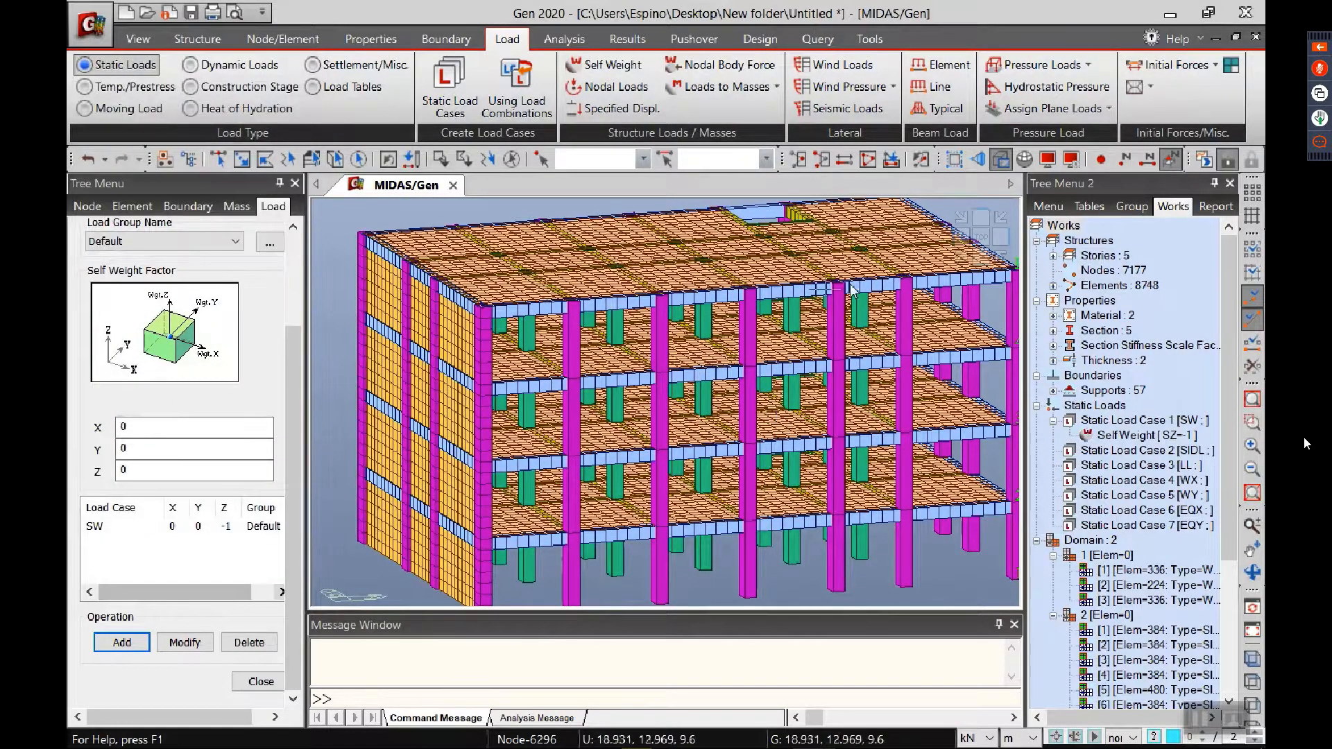
Step: Start a plate pressure load type named ROOMS and assign load cases SIDL and LL to its first two rows
{"action": "left_click", "coordinate": [962, 257]}
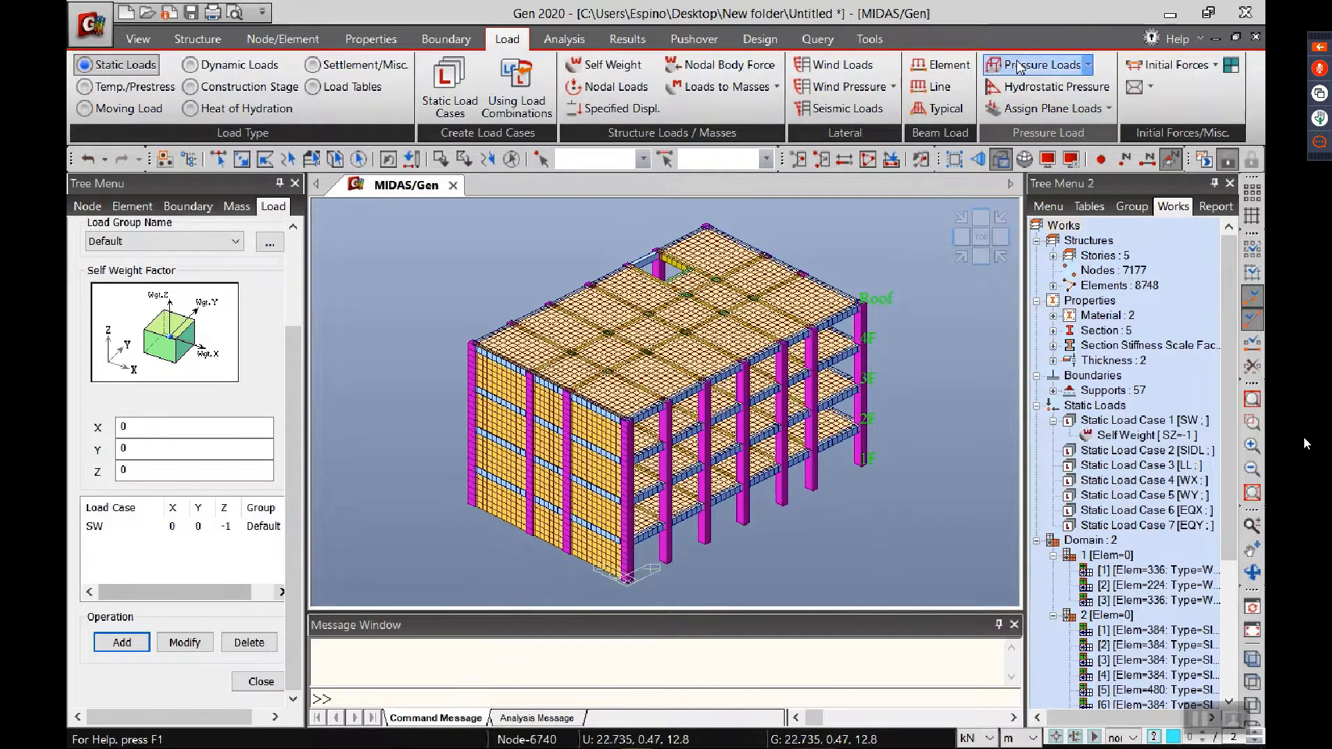
{"action": "left_click", "coordinate": [1090, 66]}
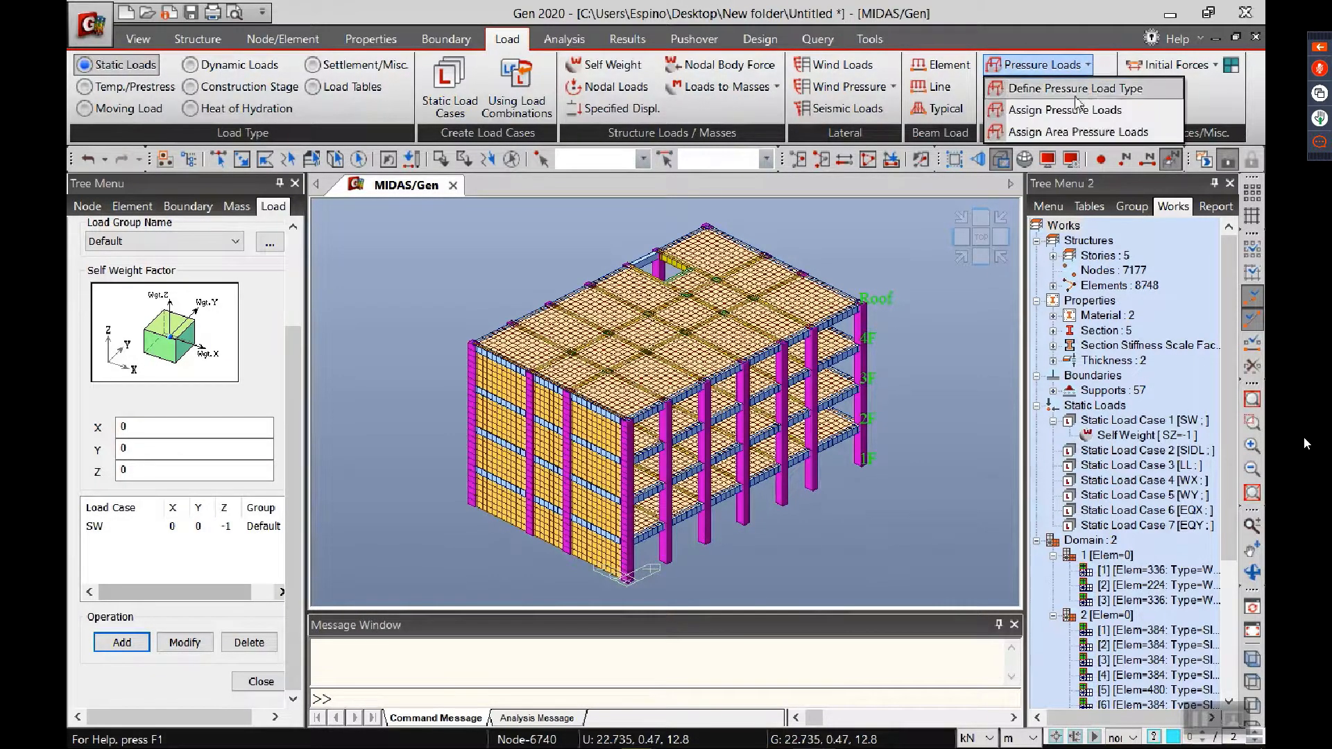
{"action": "left_click", "coordinate": [1055, 90]}
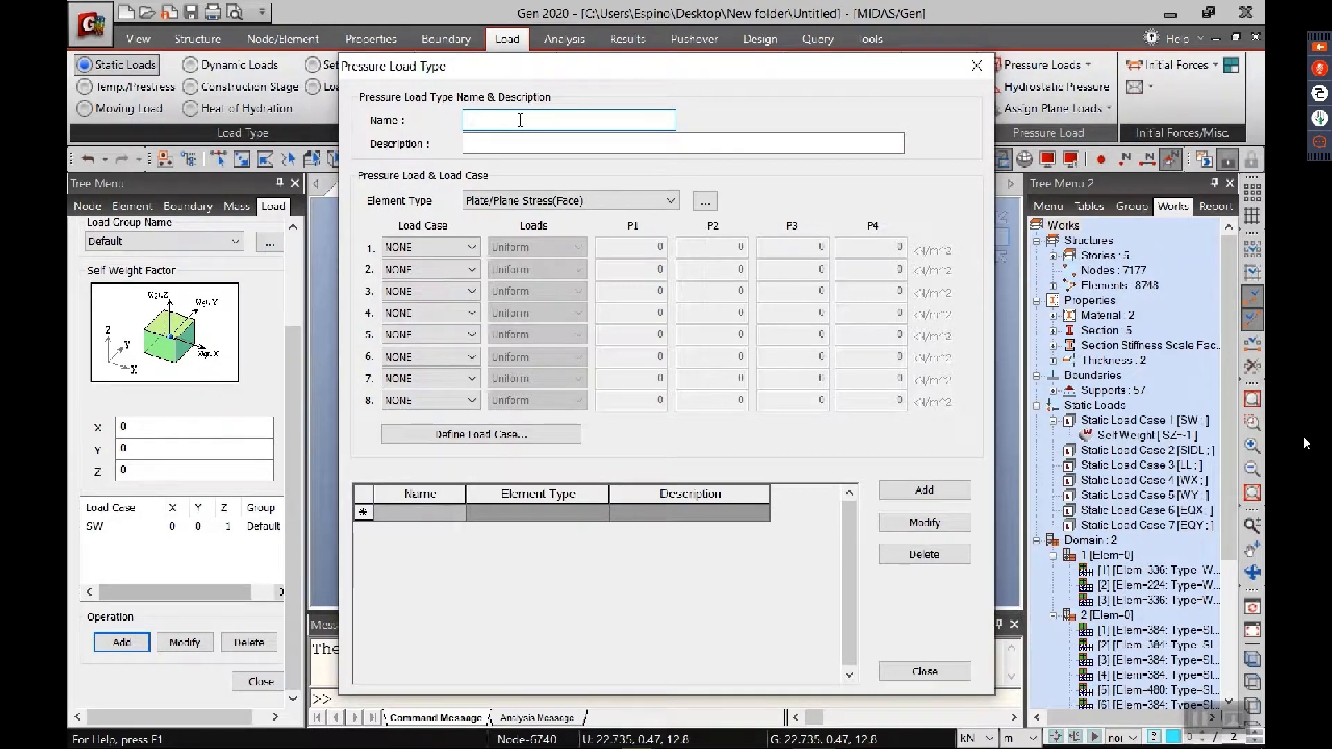
{"action": "type", "text": "ROO"}
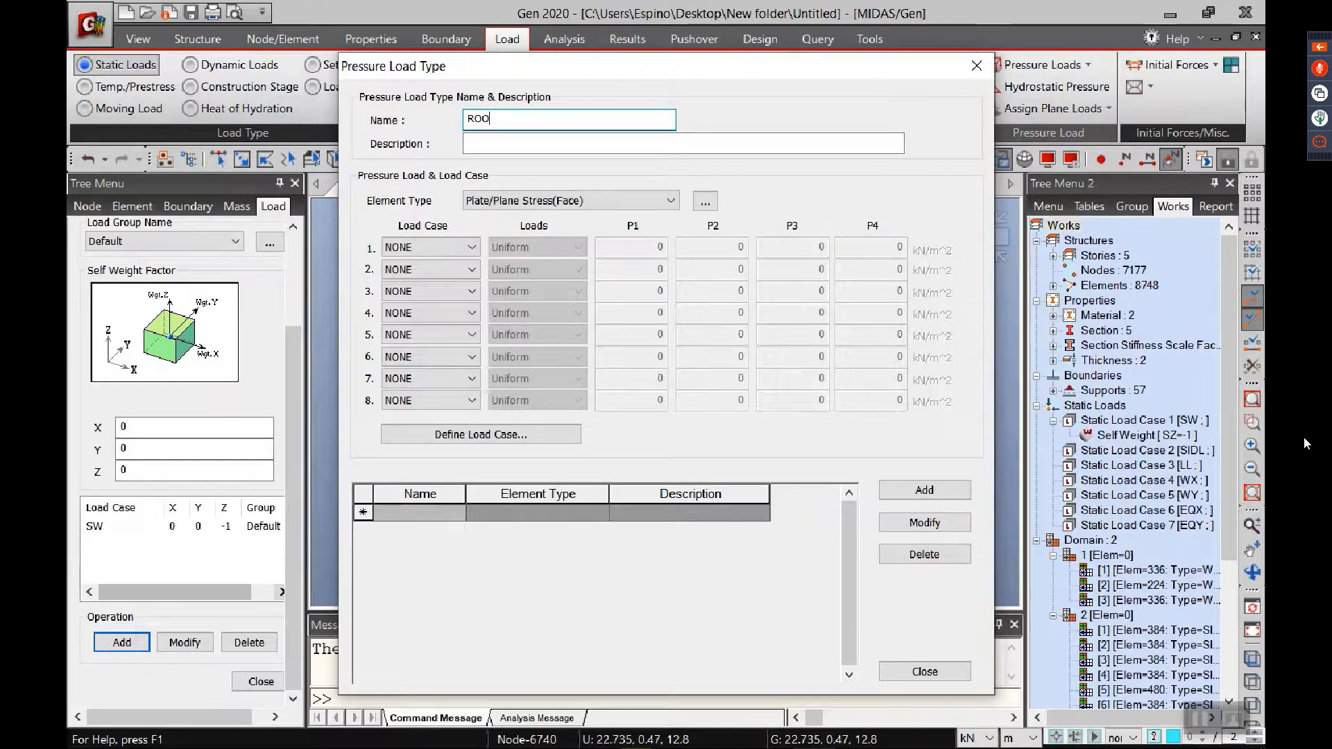
{"action": "type", "text": "MS"}
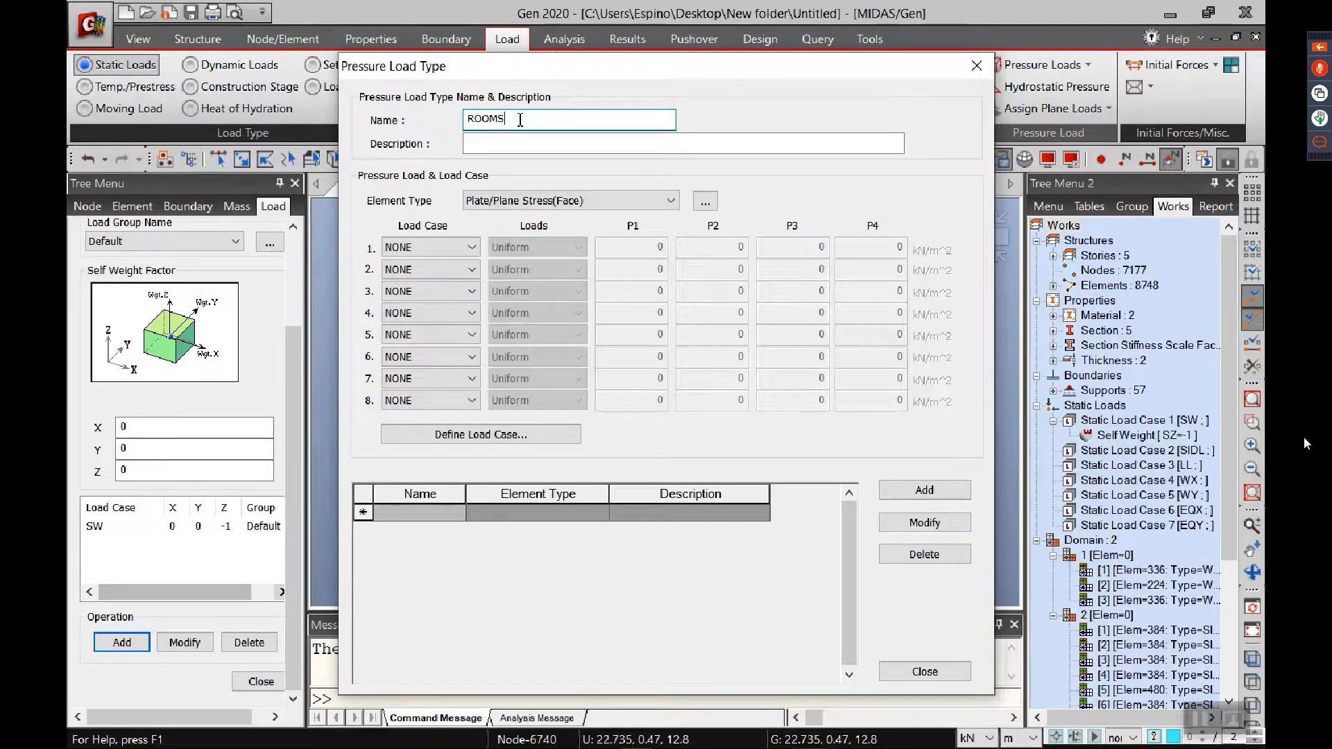
{"action": "left_click", "coordinate": [461, 248]}
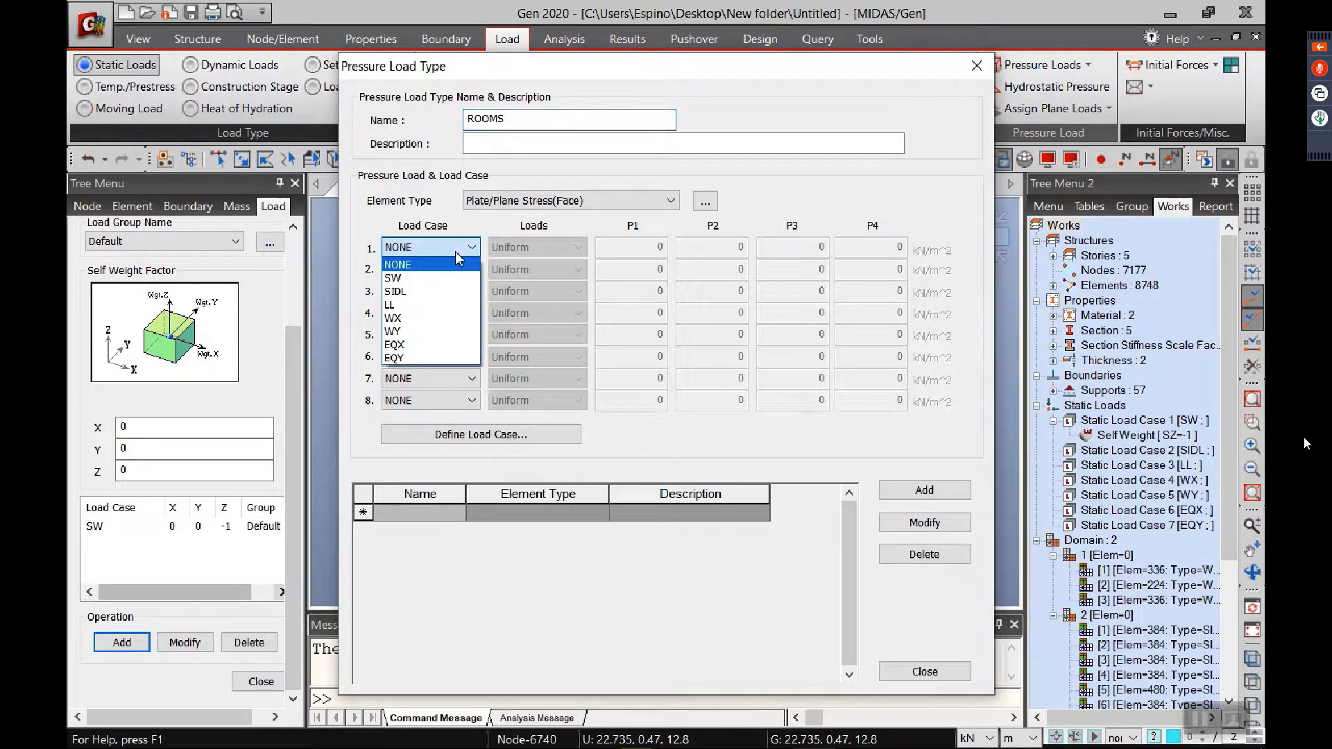
{"action": "left_click", "coordinate": [394, 291]}
{"action": "left_click", "coordinate": [423, 270]}
{"action": "left_click", "coordinate": [412, 326]}
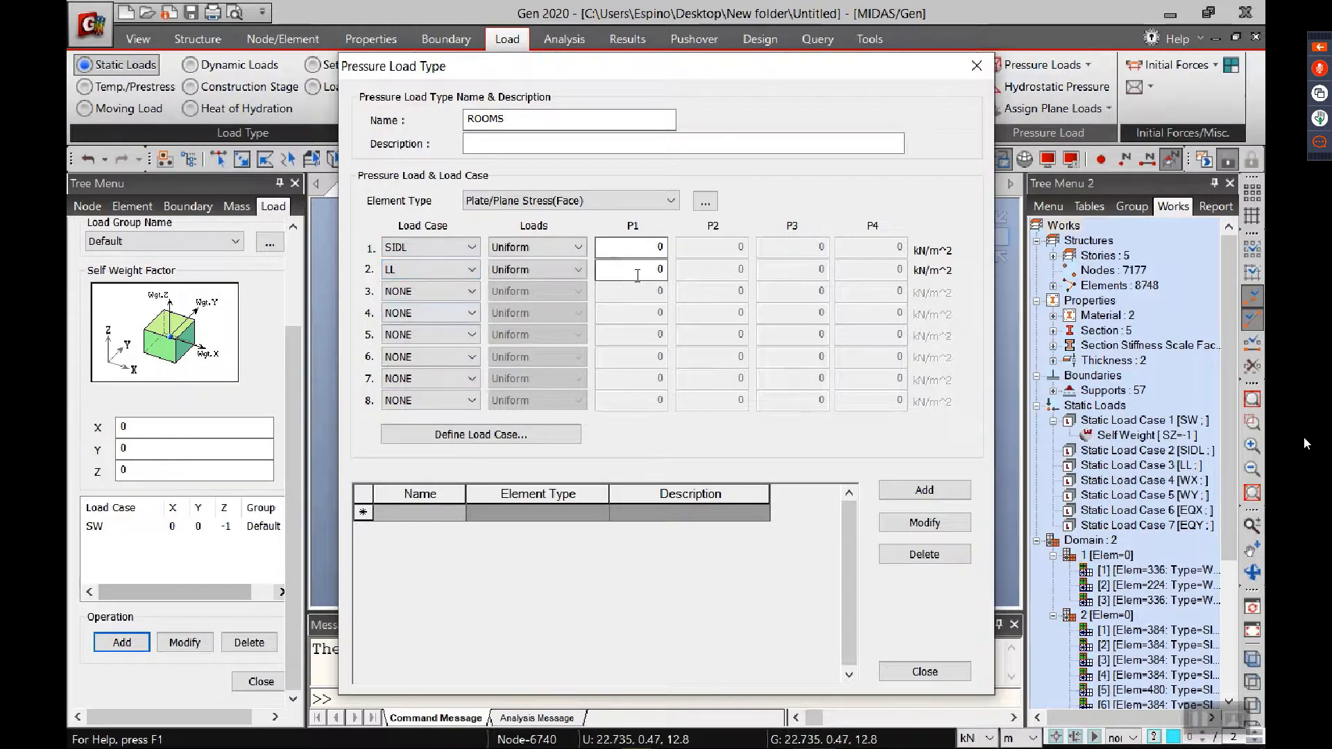
Step: Set the uniform pressures of ROOMS to -2.54 kN/m² for SIDL and -1.9 kN/m² for LL, and add the load type
{"action": "left_click", "coordinate": [655, 248]}
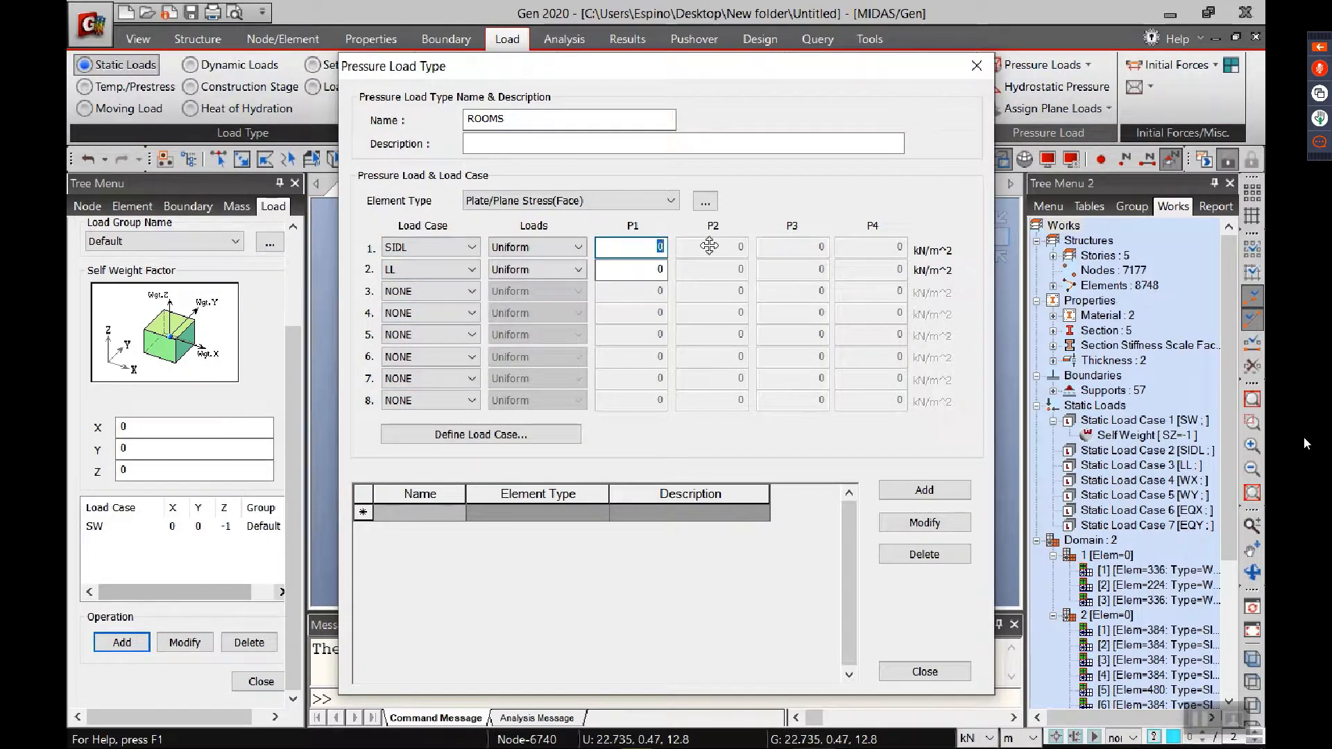
{"action": "type", "text": "-2.54"}
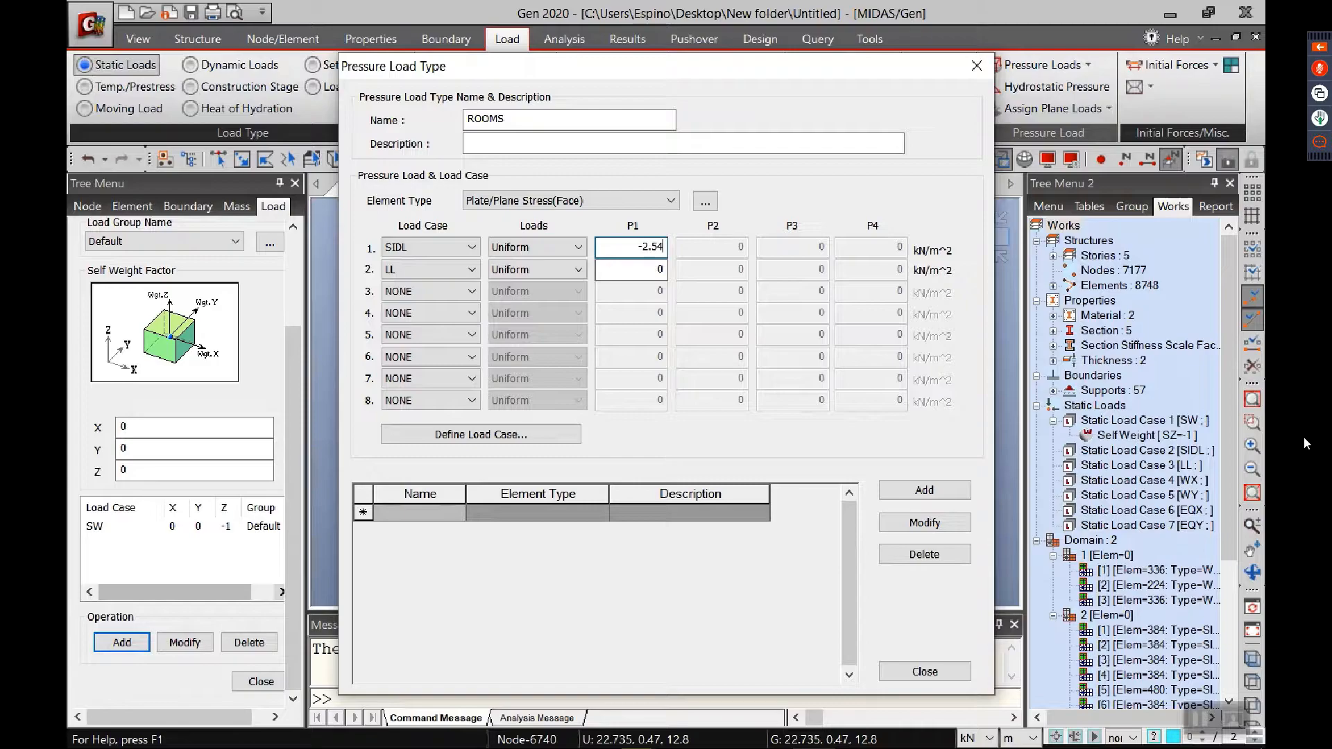
{"action": "left_click", "coordinate": [662, 269]}
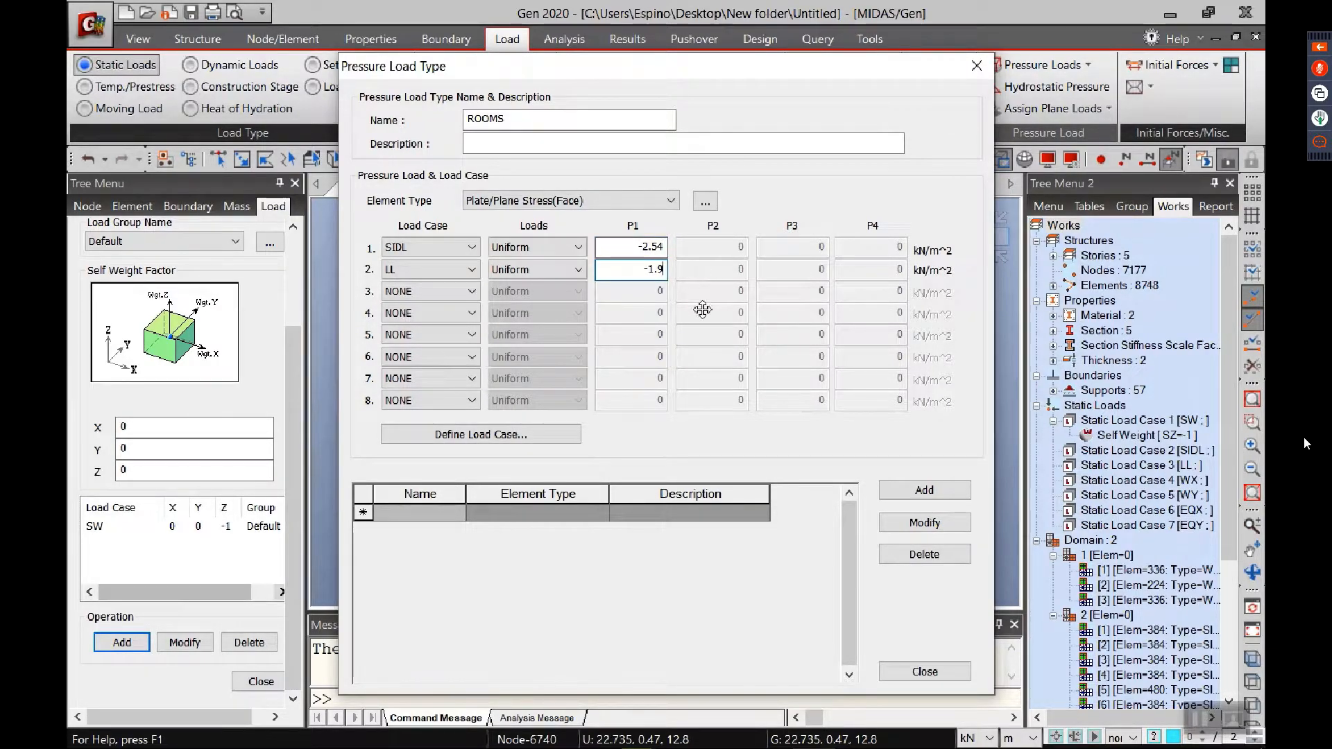
{"action": "left_click", "coordinate": [925, 490]}
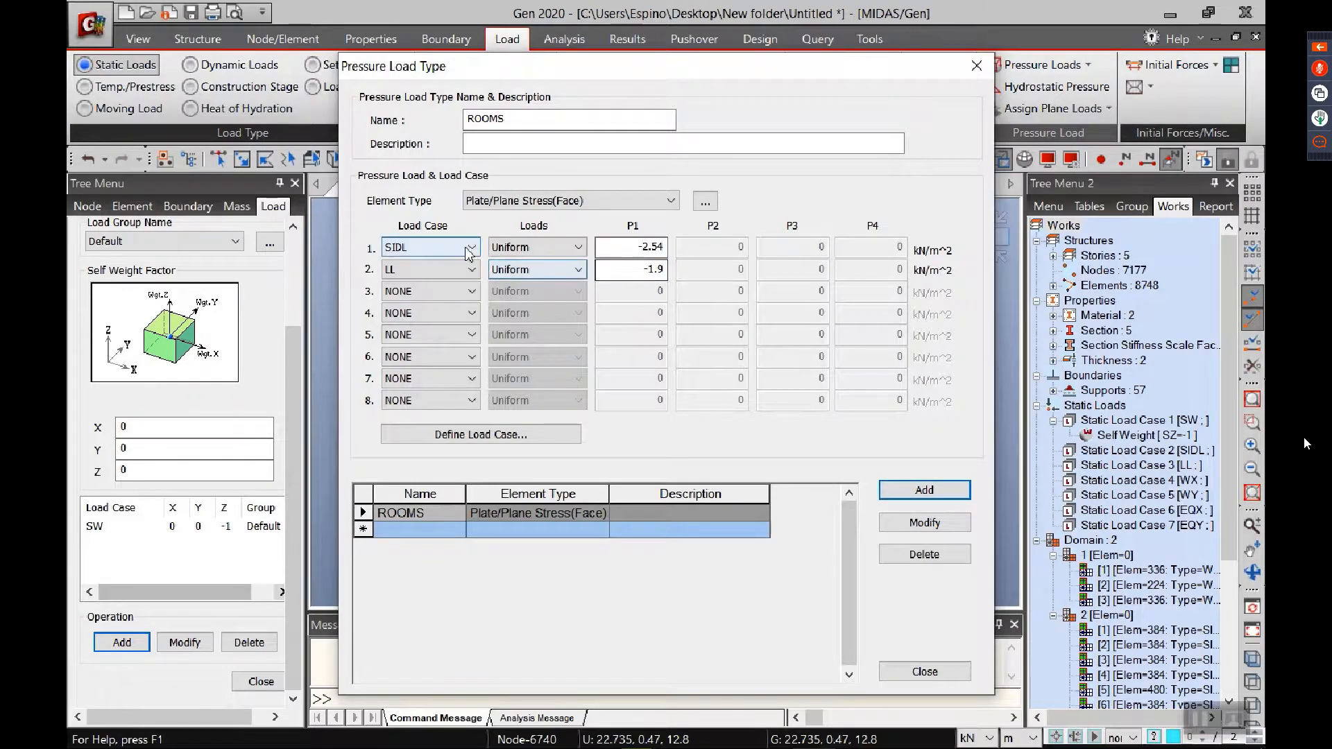
Step: Add a pressure load type named CORRIDORS with -2.54 kN/m² for SIDL and -4.8 kN/m² for LL
{"action": "type", "text": "C"}
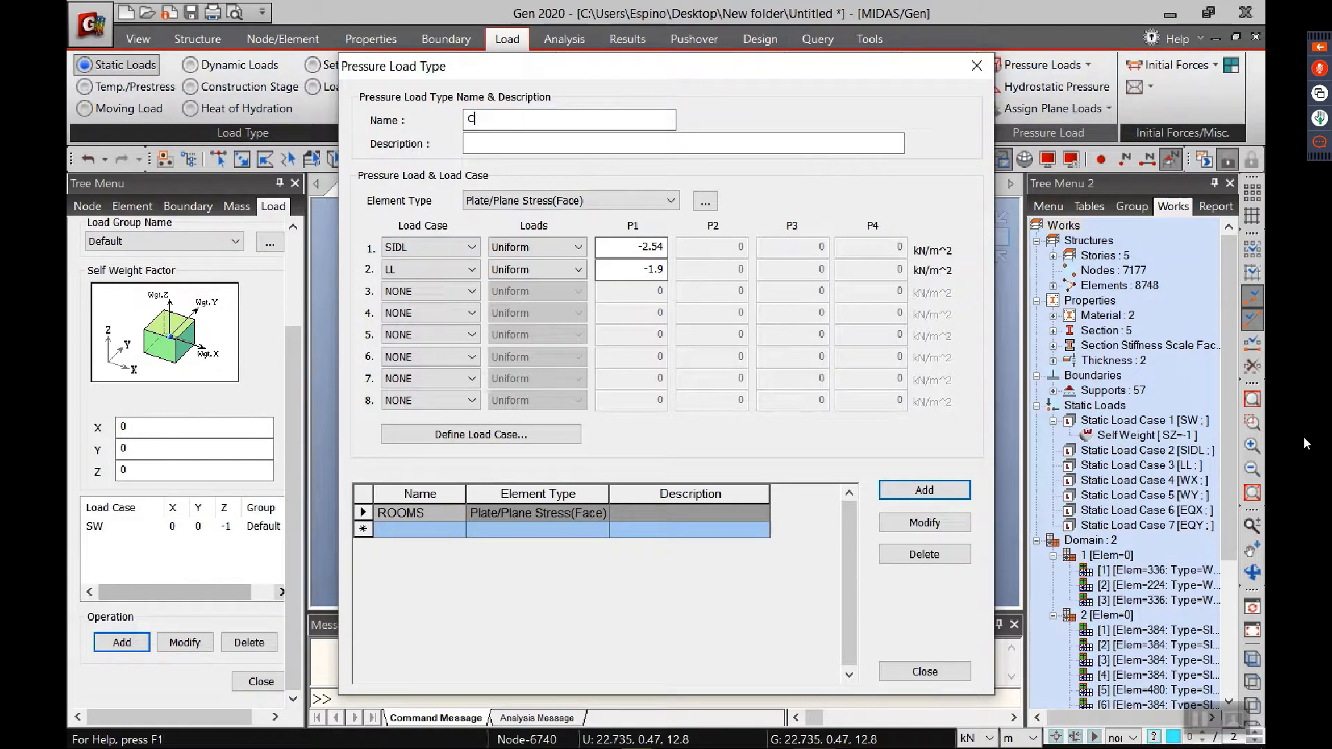
{"action": "type", "text": "ORRIDORS"}
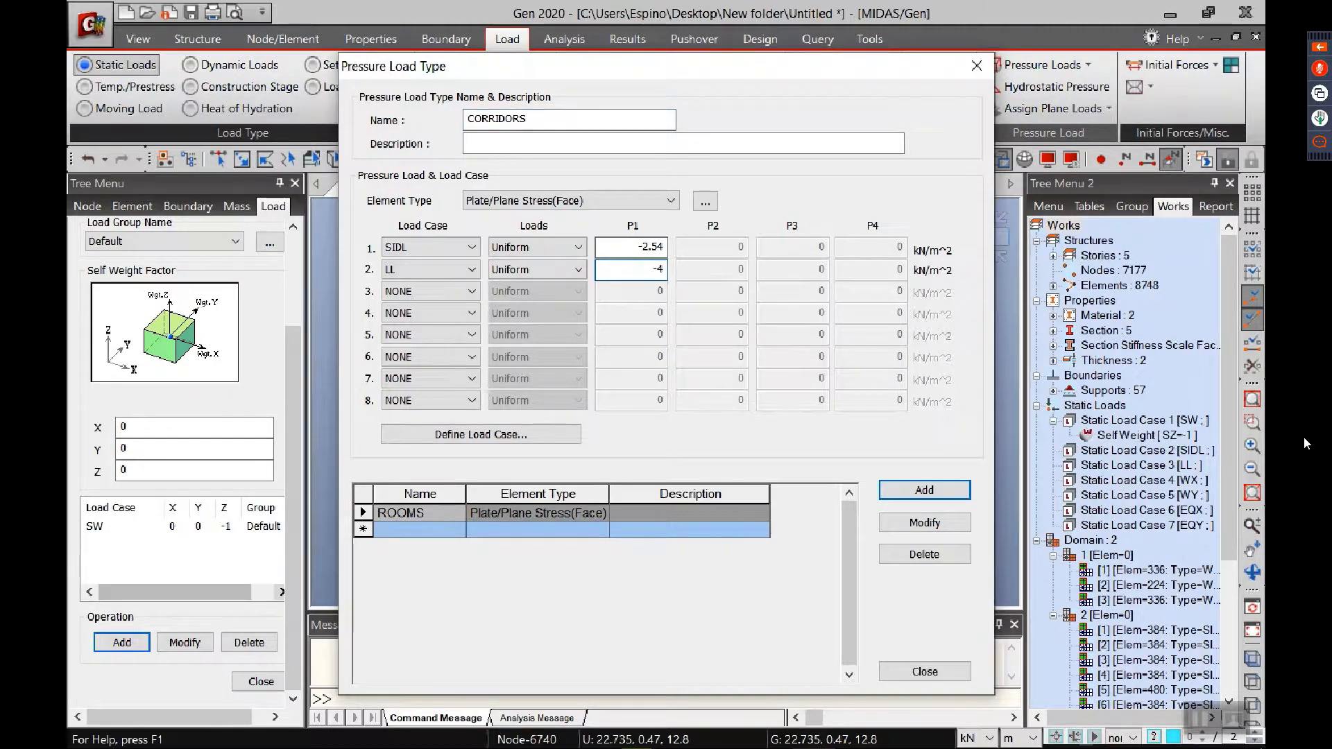
{"action": "left_click", "coordinate": [914, 490]}
Step: Add a pressure load type named ROOF DECK with -0.63 kN/m² for SIDL and -1.9 kN/m² for LL, and finish defining load types
{"action": "double_click", "coordinate": [569, 125]}
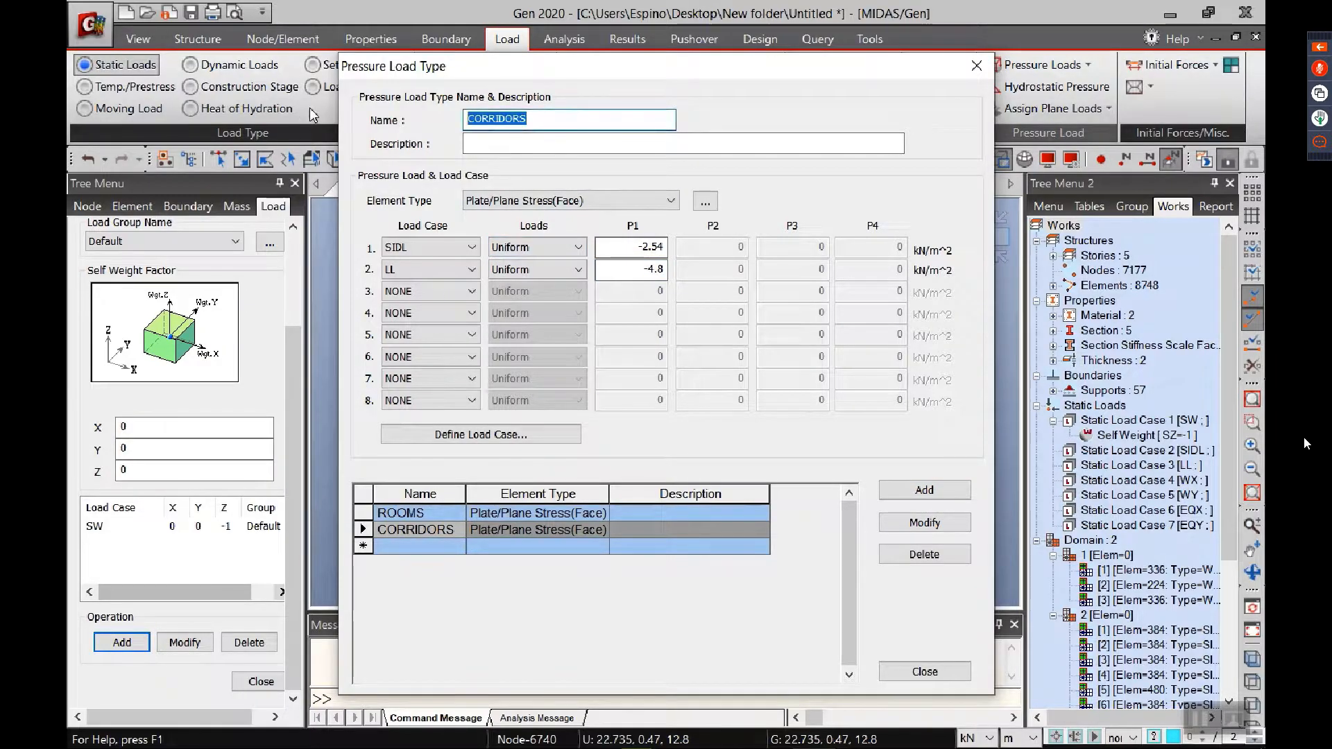
{"action": "type", "text": "ROOF DECK"}
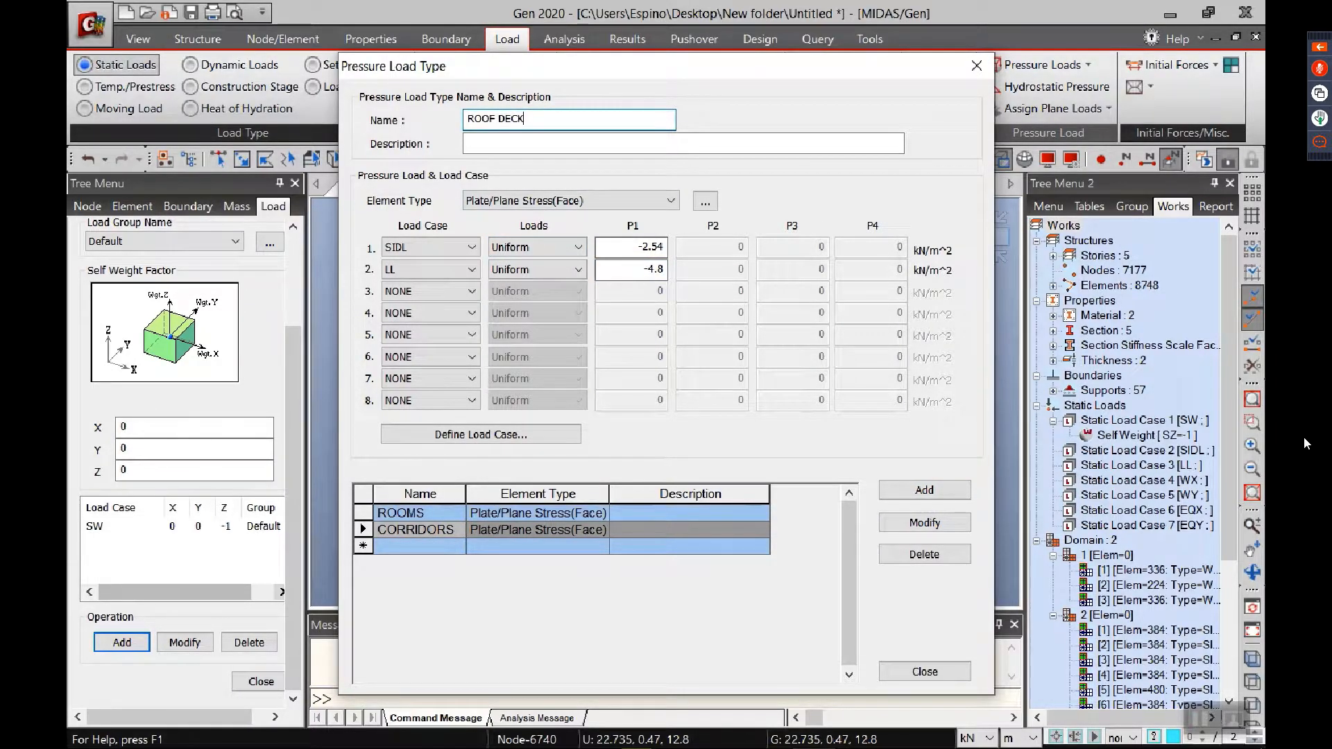
{"action": "left_click", "coordinate": [631, 247]}
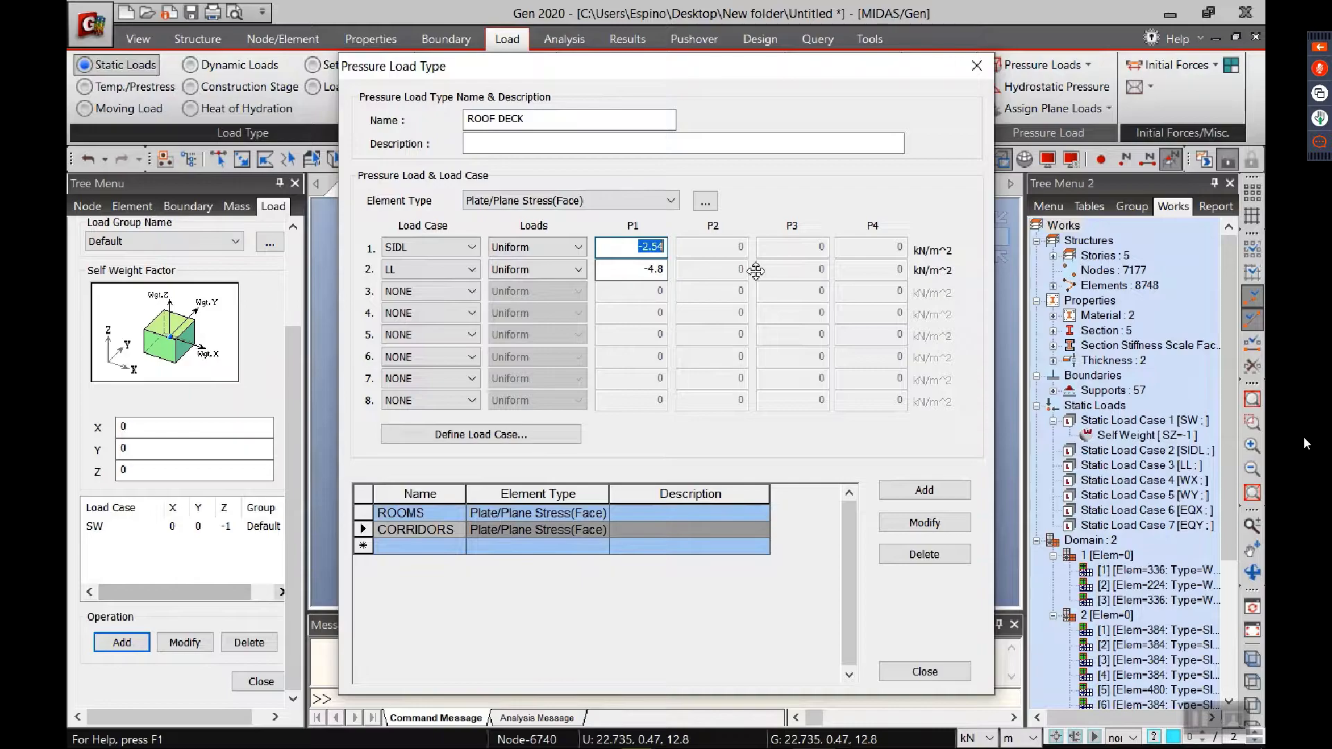
{"action": "type", "text": "-"}
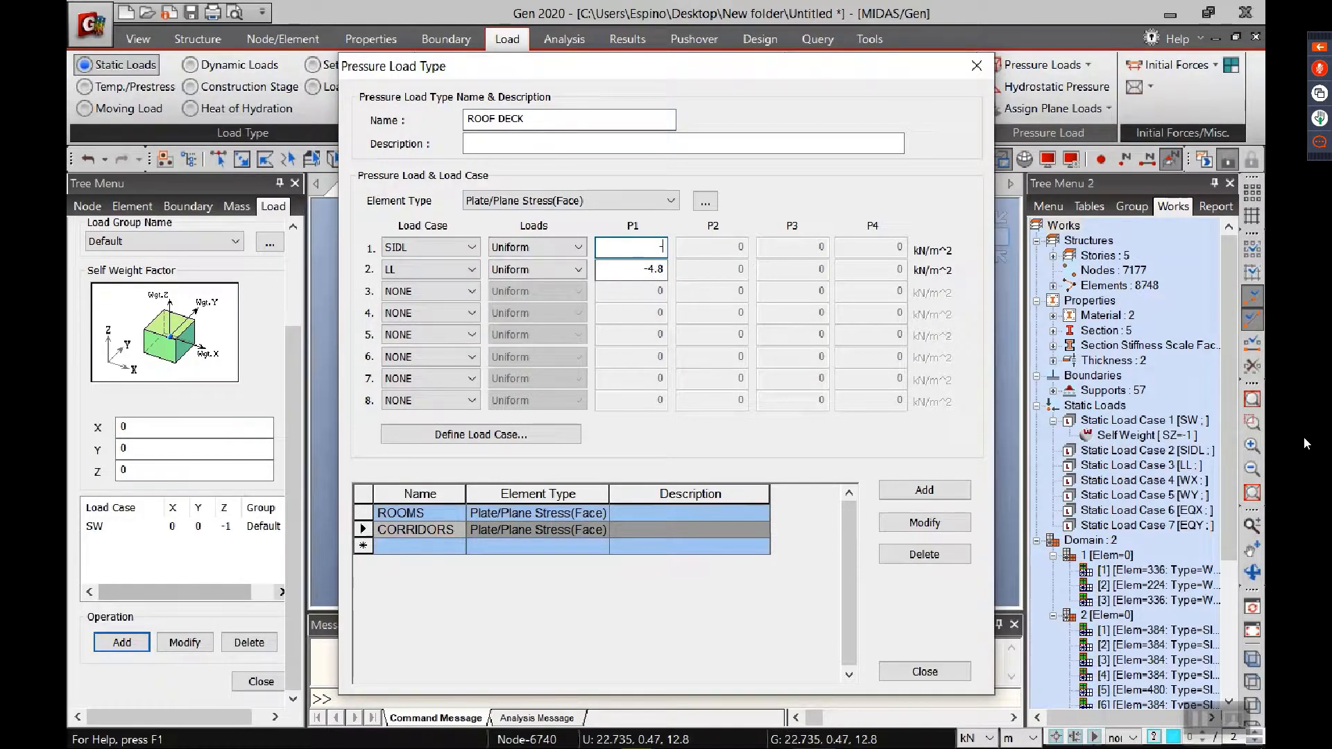
{"action": "type", "text": "0.63"}
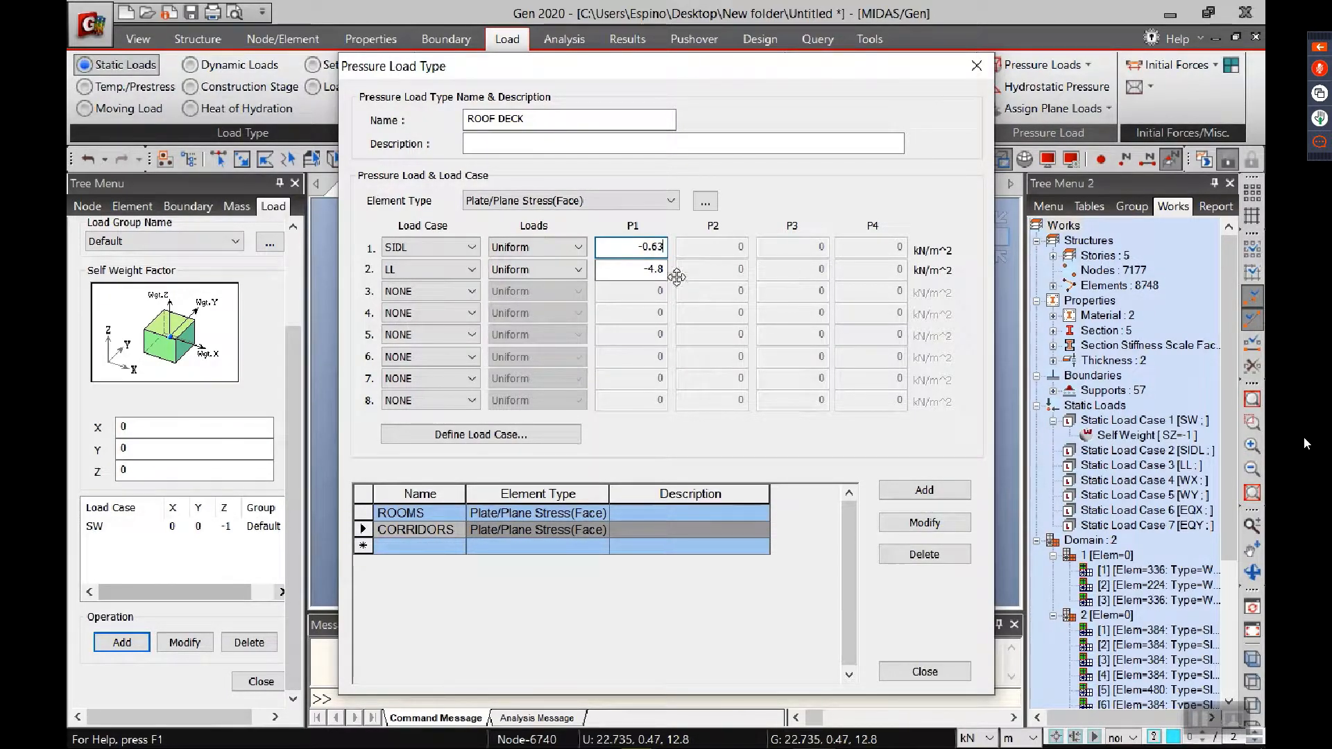
{"action": "key", "text": "Tab"}
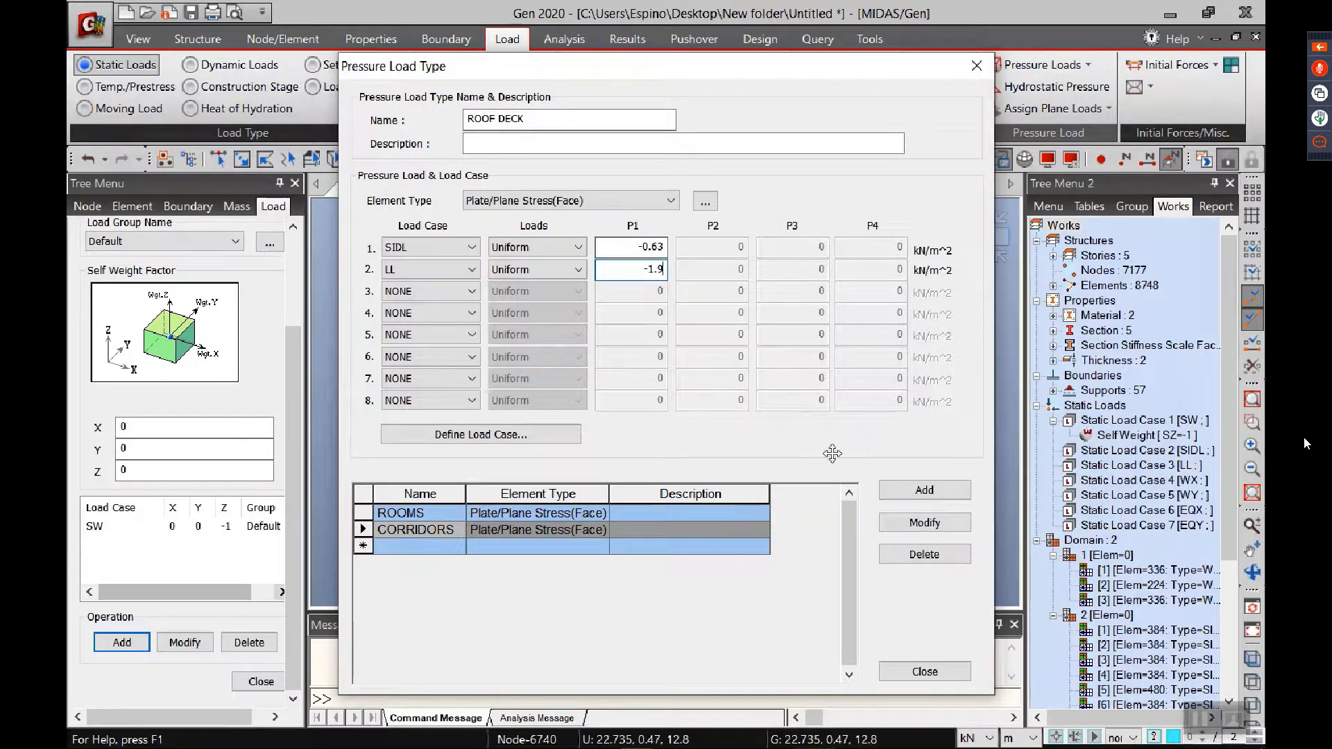
{"action": "left_click", "coordinate": [910, 488]}
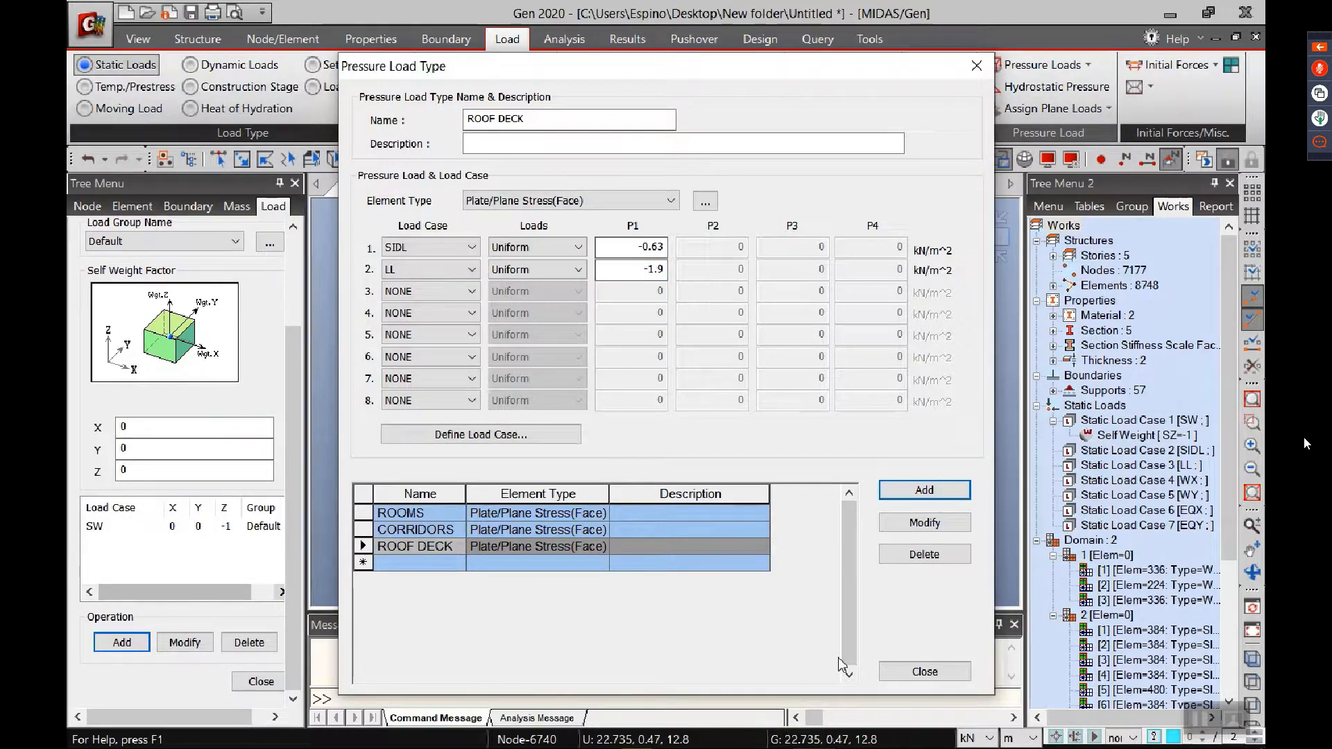
{"action": "left_click", "coordinate": [924, 671]}
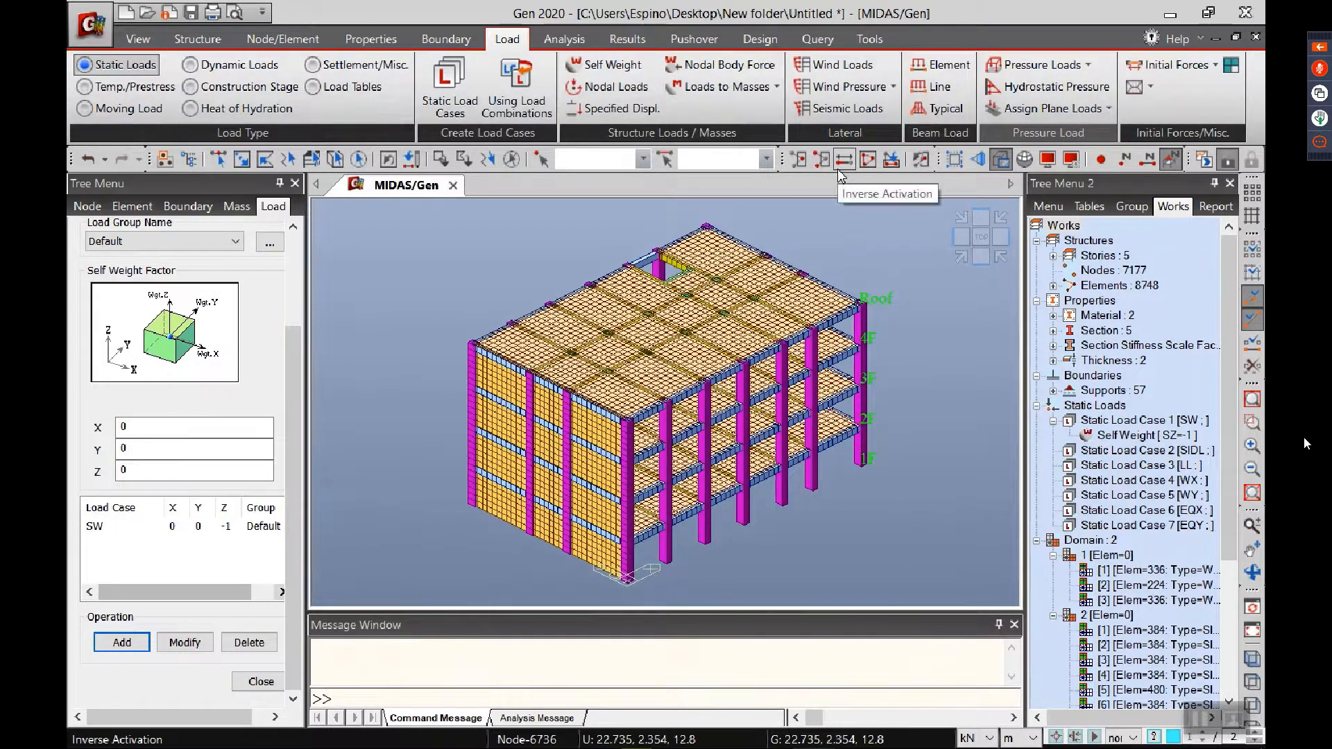
Step: Activate only the floor level of stories 2F, 3F and 4F
{"action": "left_click", "coordinate": [892, 160]}
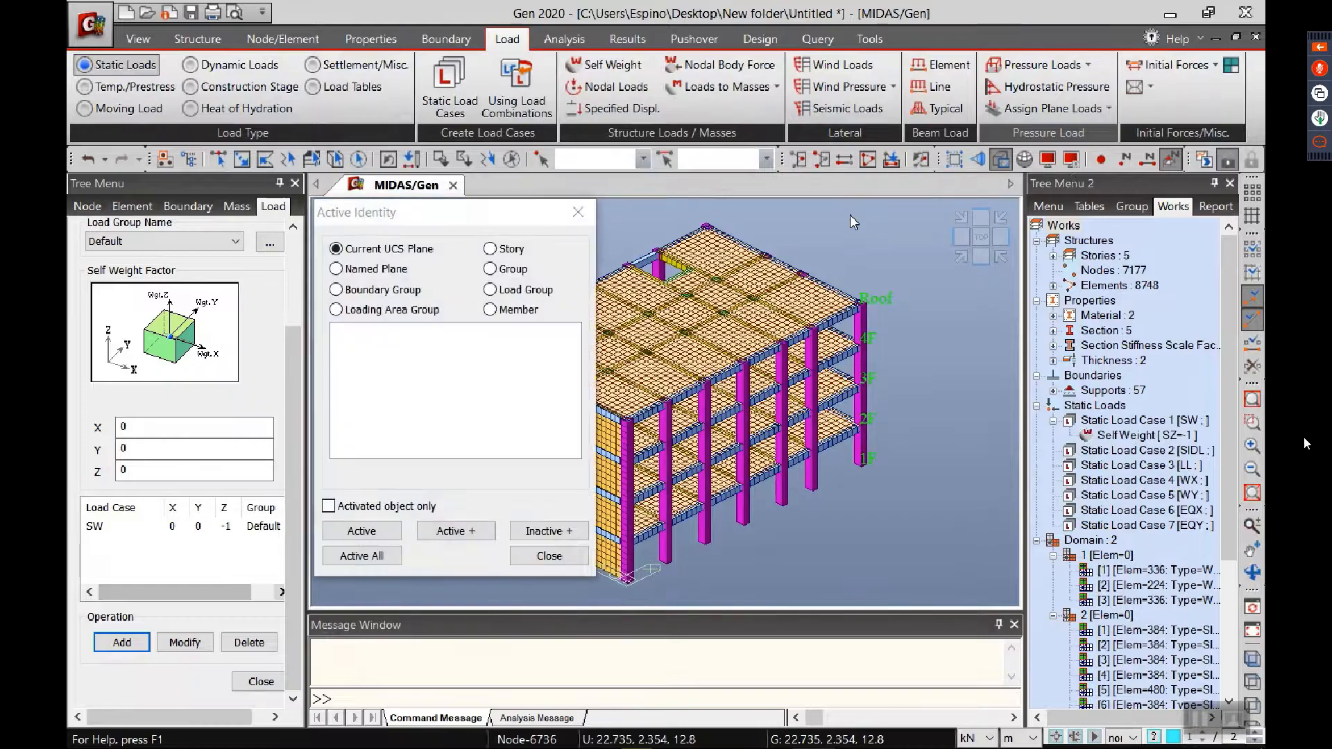
{"action": "left_click", "coordinate": [515, 254]}
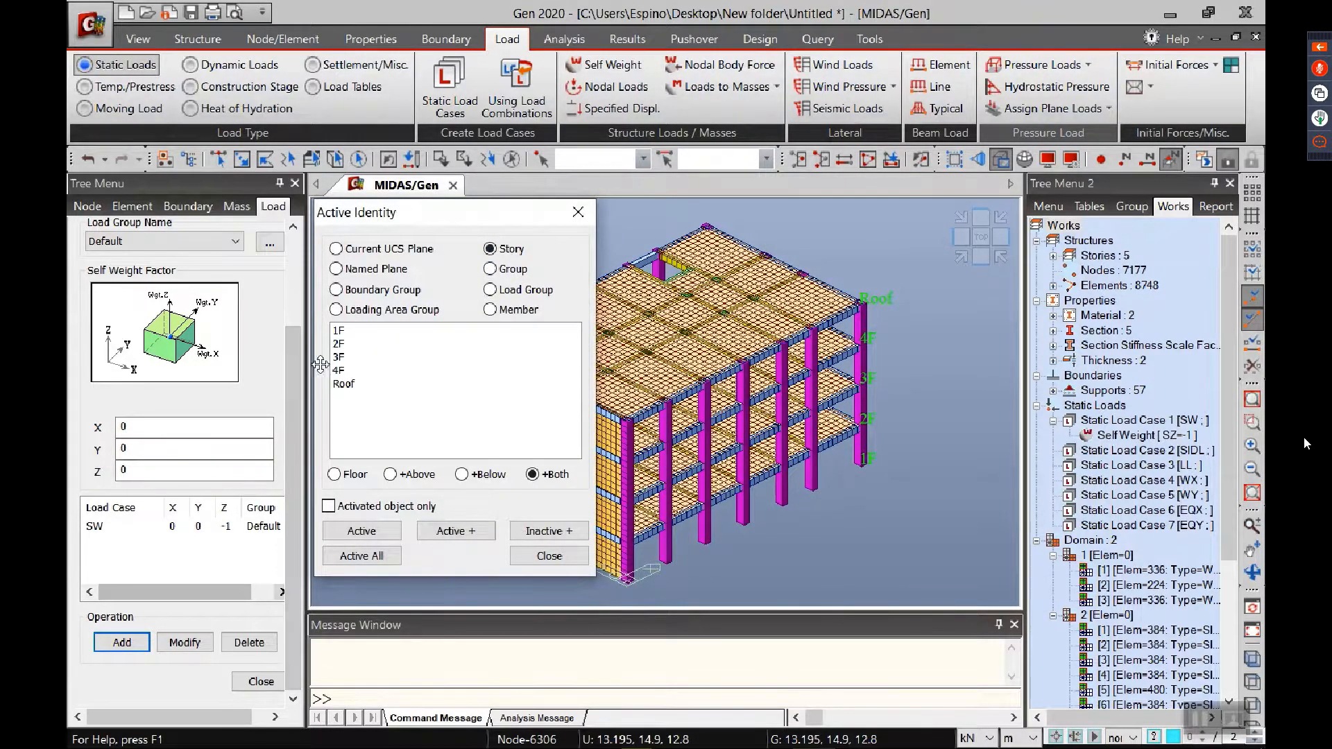
{"action": "left_click", "coordinate": [350, 345]}
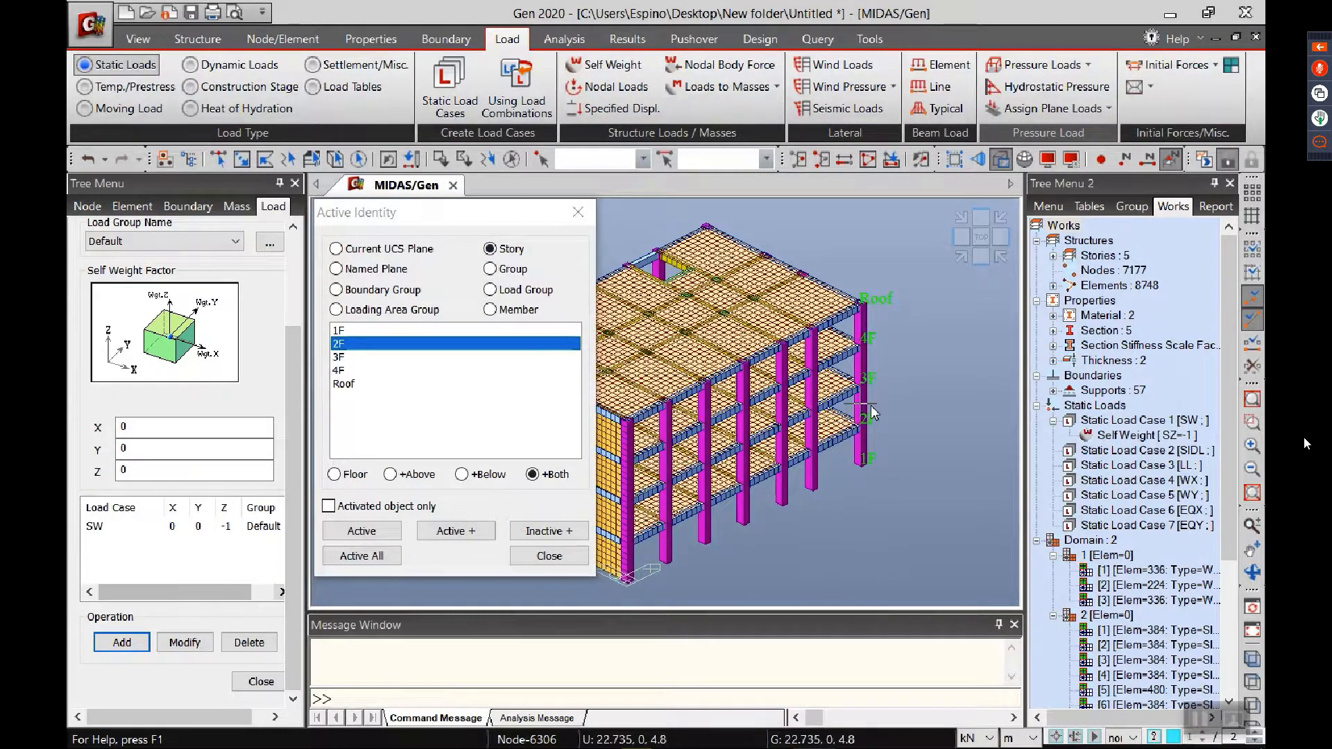
{"action": "left_click", "coordinate": [338, 370], "text": "shift"}
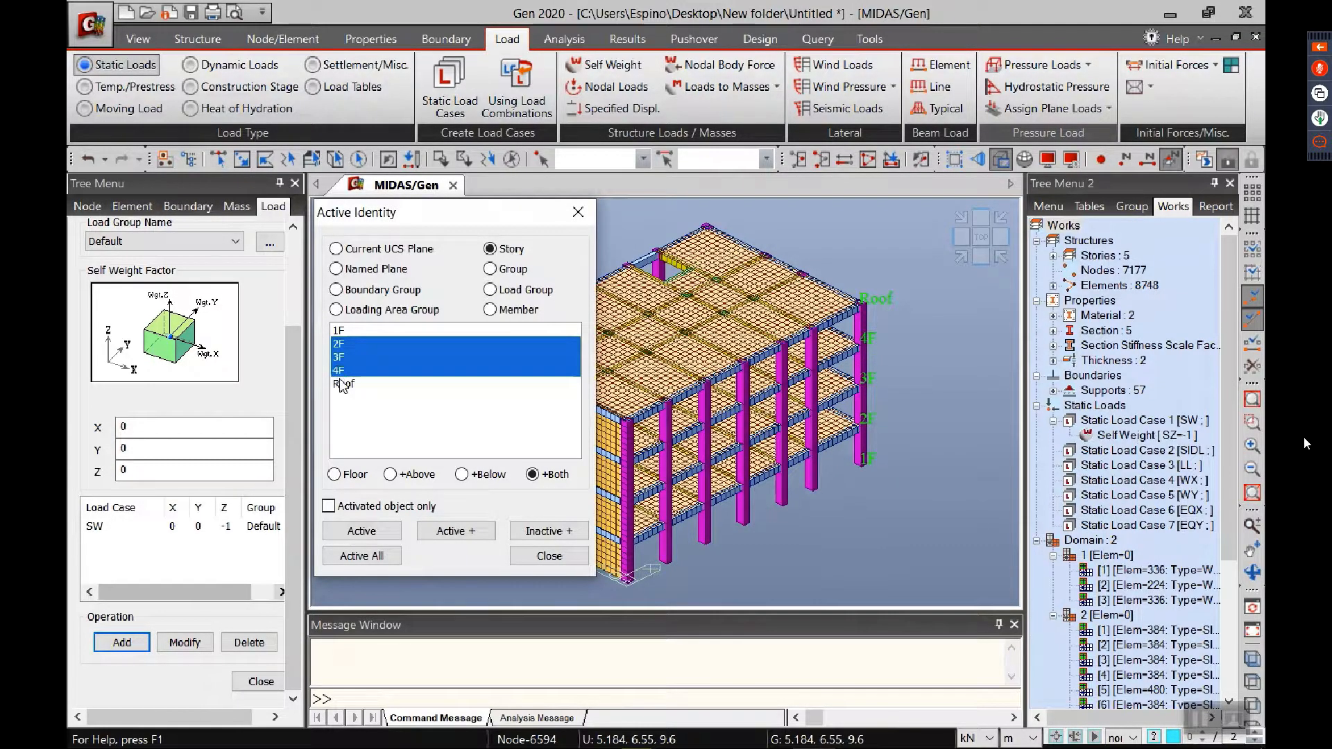
{"action": "left_click", "coordinate": [335, 475]}
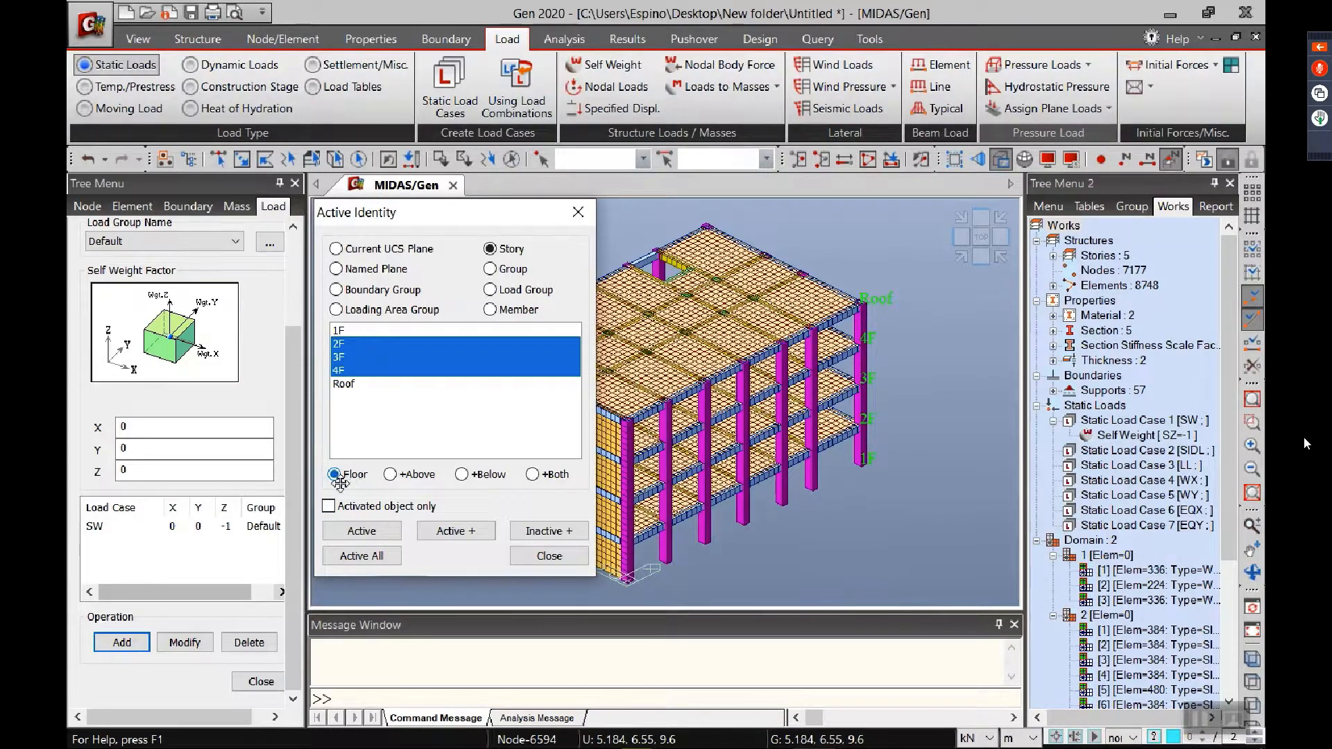
{"action": "left_click", "coordinate": [361, 532]}
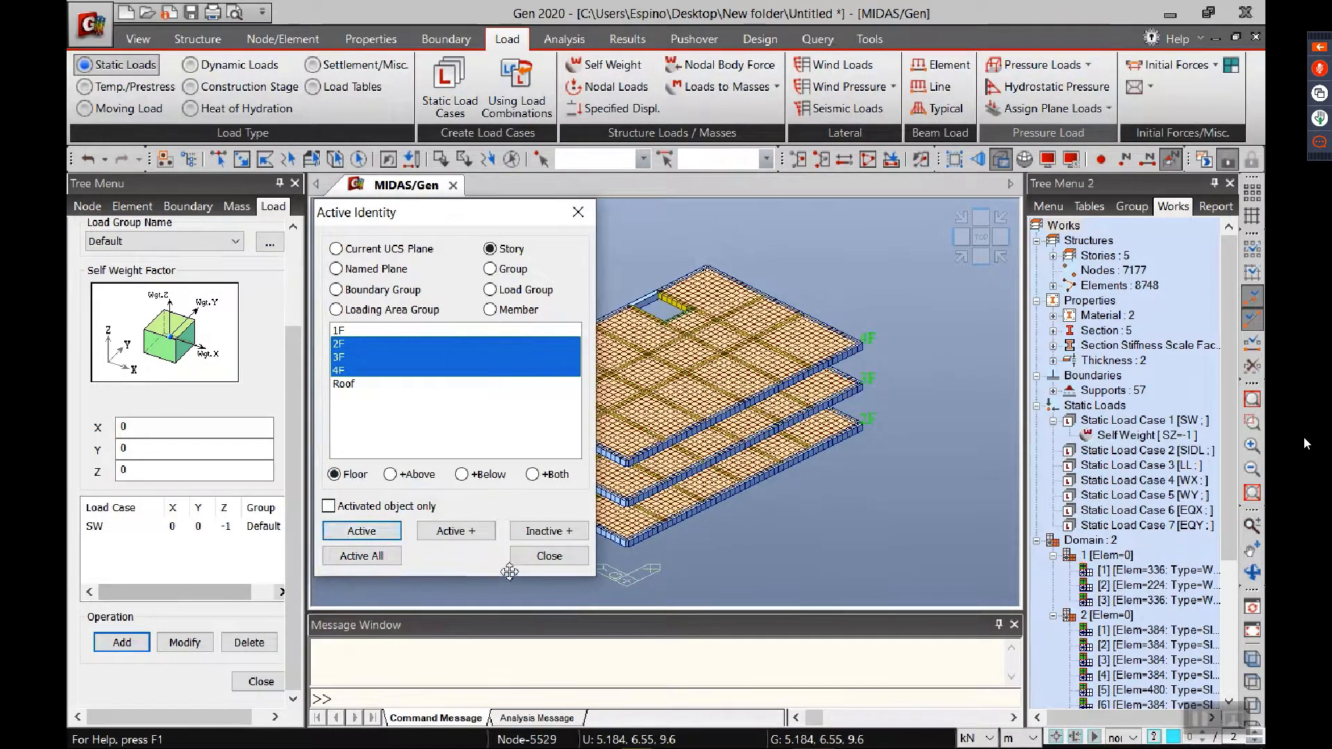
{"action": "left_click", "coordinate": [528, 557]}
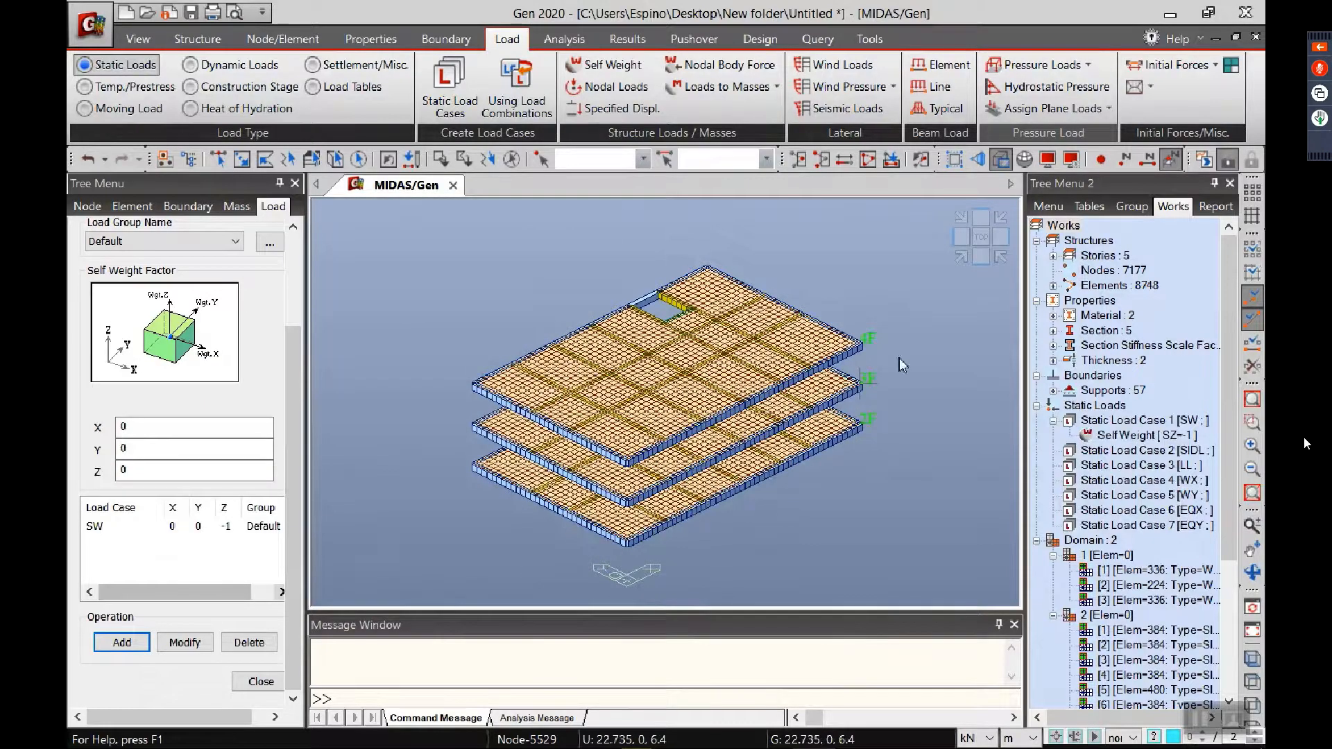
Step: In plan view, apply the ROOMS pressure load type to the floor plates on both sides of the central corridor strip
{"action": "left_click", "coordinate": [977, 243]}
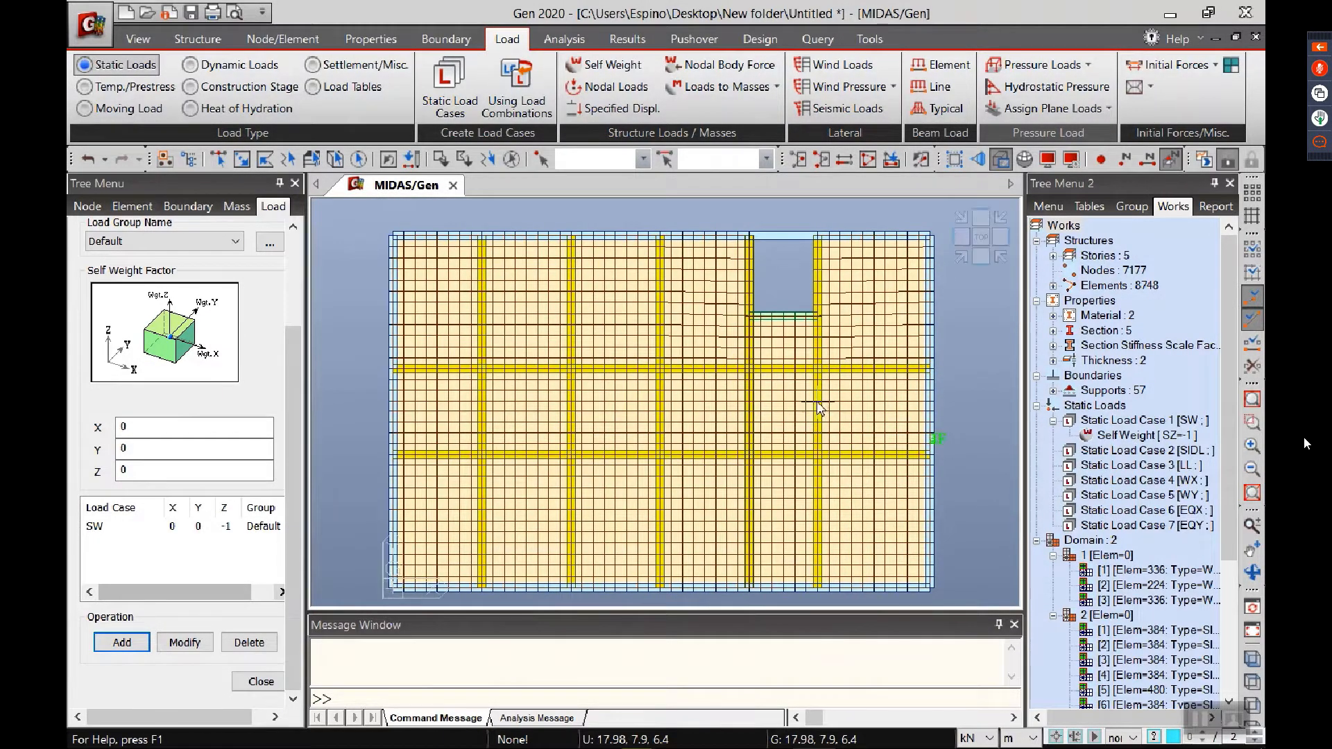
{"action": "mouse_move", "coordinate": [818, 403]}
{"action": "left_click", "coordinate": [1041, 65]}
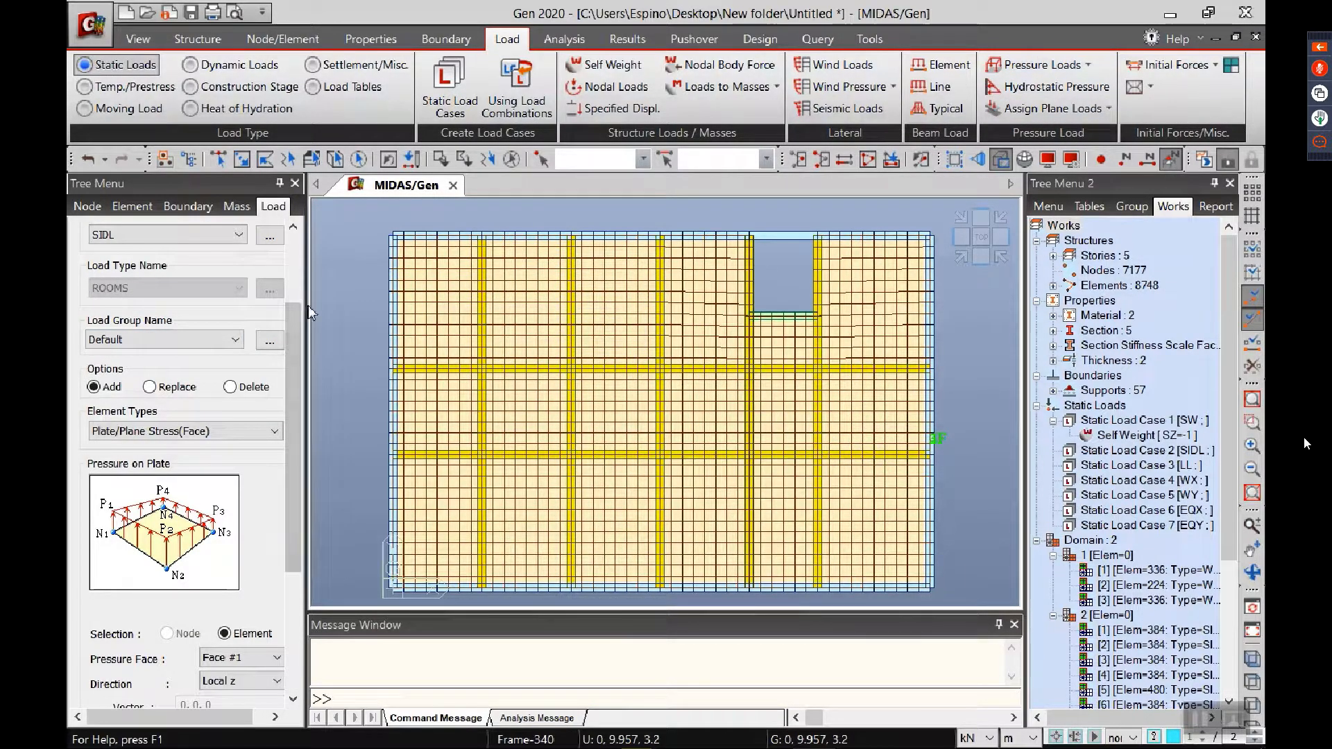
{"action": "scroll", "coordinate": [298, 316], "scroll_direction": "up", "scroll_amount": 3}
{"action": "left_click", "coordinate": [199, 299]}
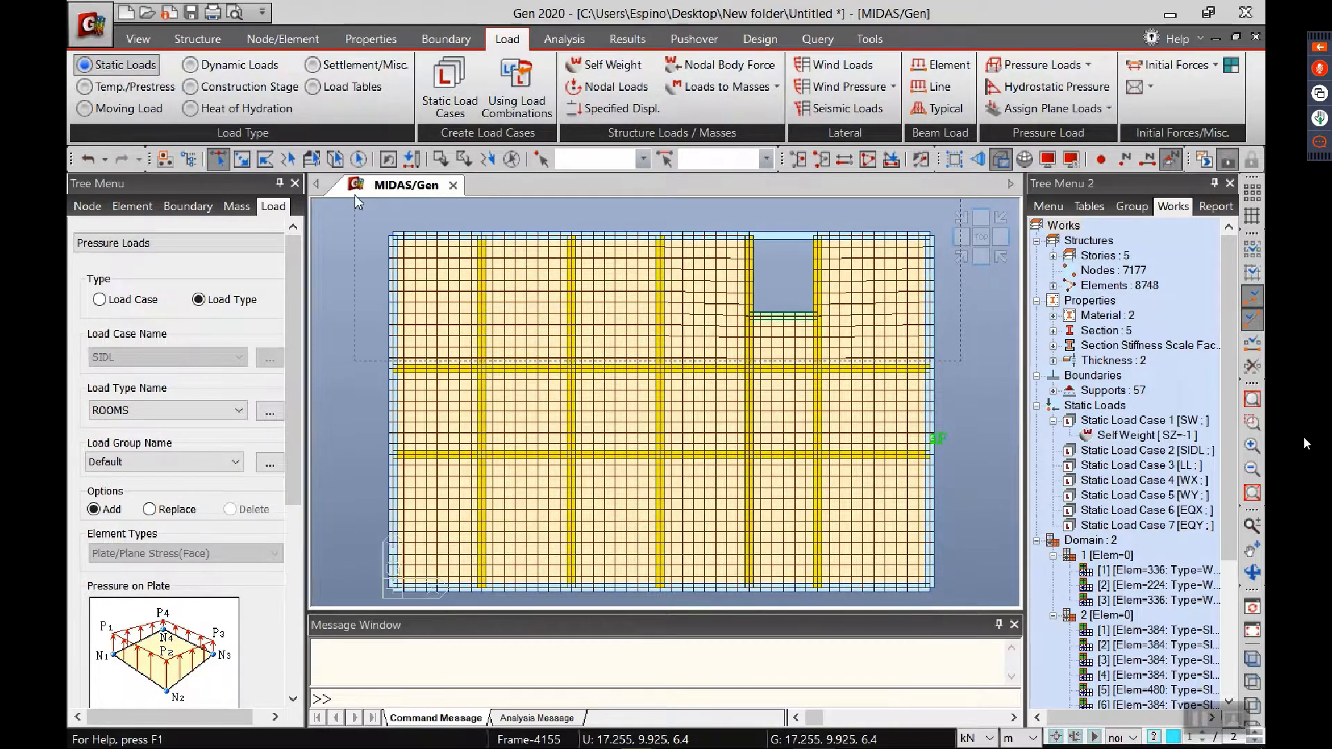
{"action": "left_click_drag", "start_coordinate": [355, 202], "coordinate": [940, 378]}
{"action": "left_click_drag", "start_coordinate": [961, 598], "coordinate": [308, 601]}
{"action": "left_click", "coordinate": [204, 685]}
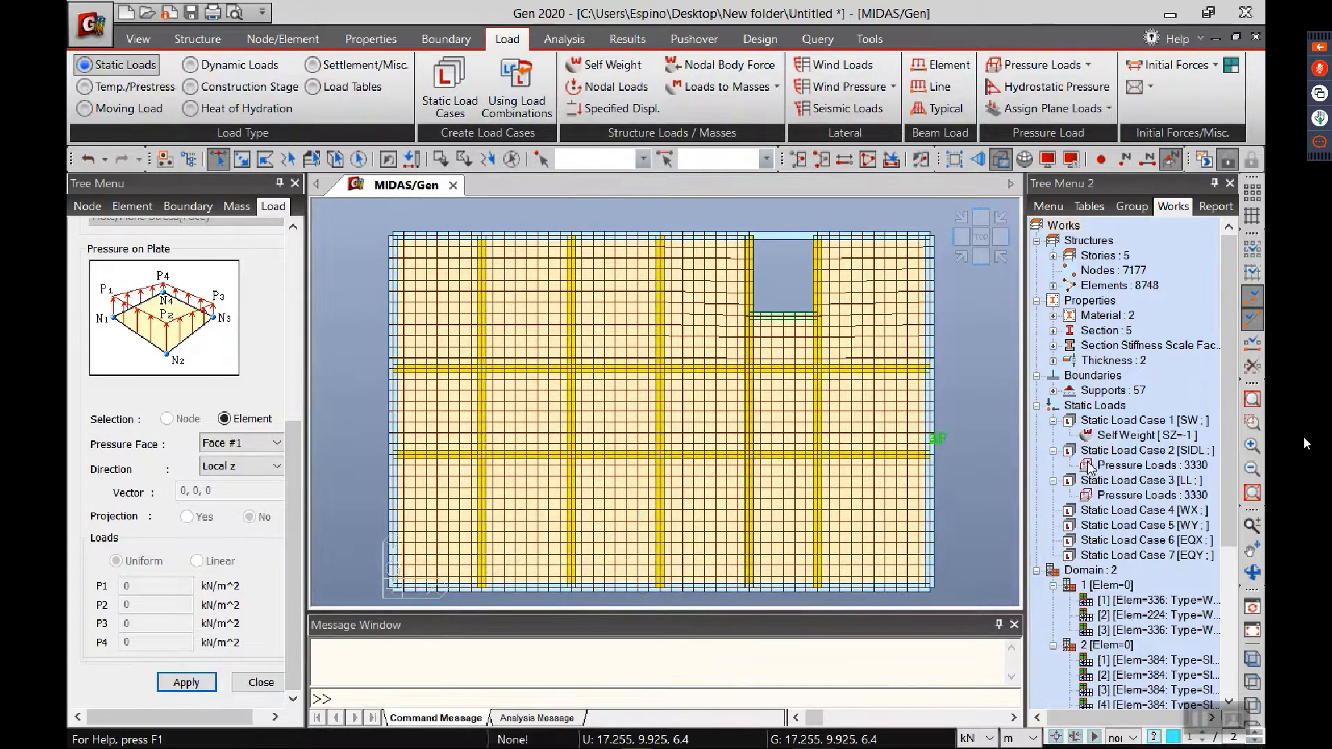
Step: Display the LL pressure loads on the floors, inspect them from several angles, and hide them again
{"action": "right_click", "coordinate": [1131, 496]}
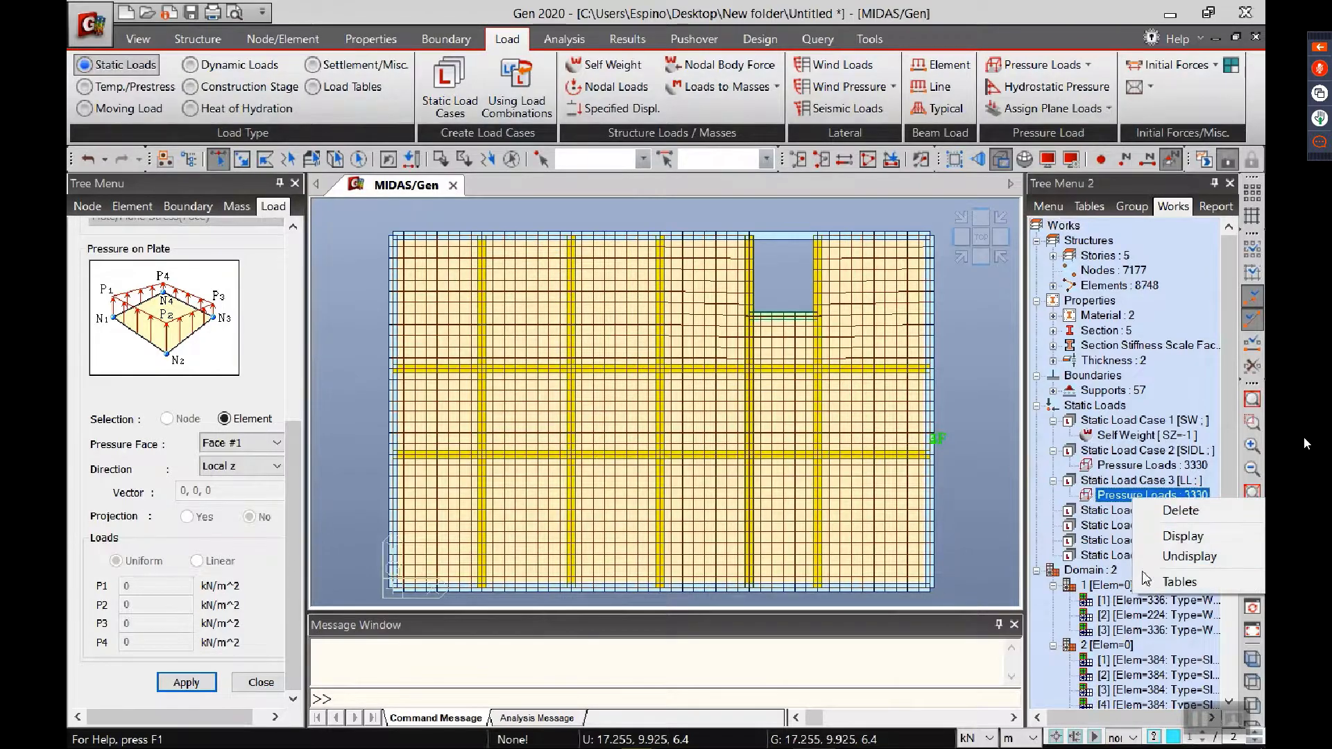
{"action": "left_click", "coordinate": [1169, 536]}
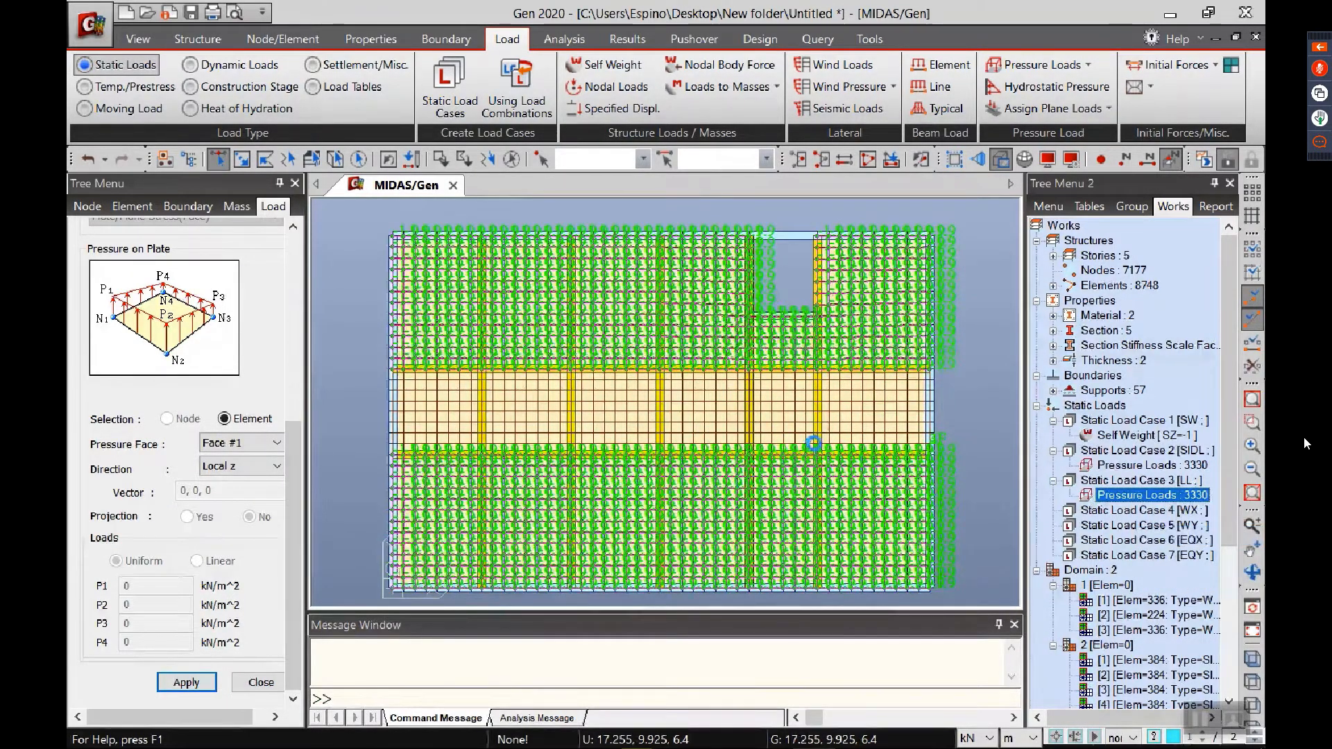
{"action": "middle_click_drag", "start_coordinate": [708, 483], "coordinate": [761, 404], "text": "ctrl"}
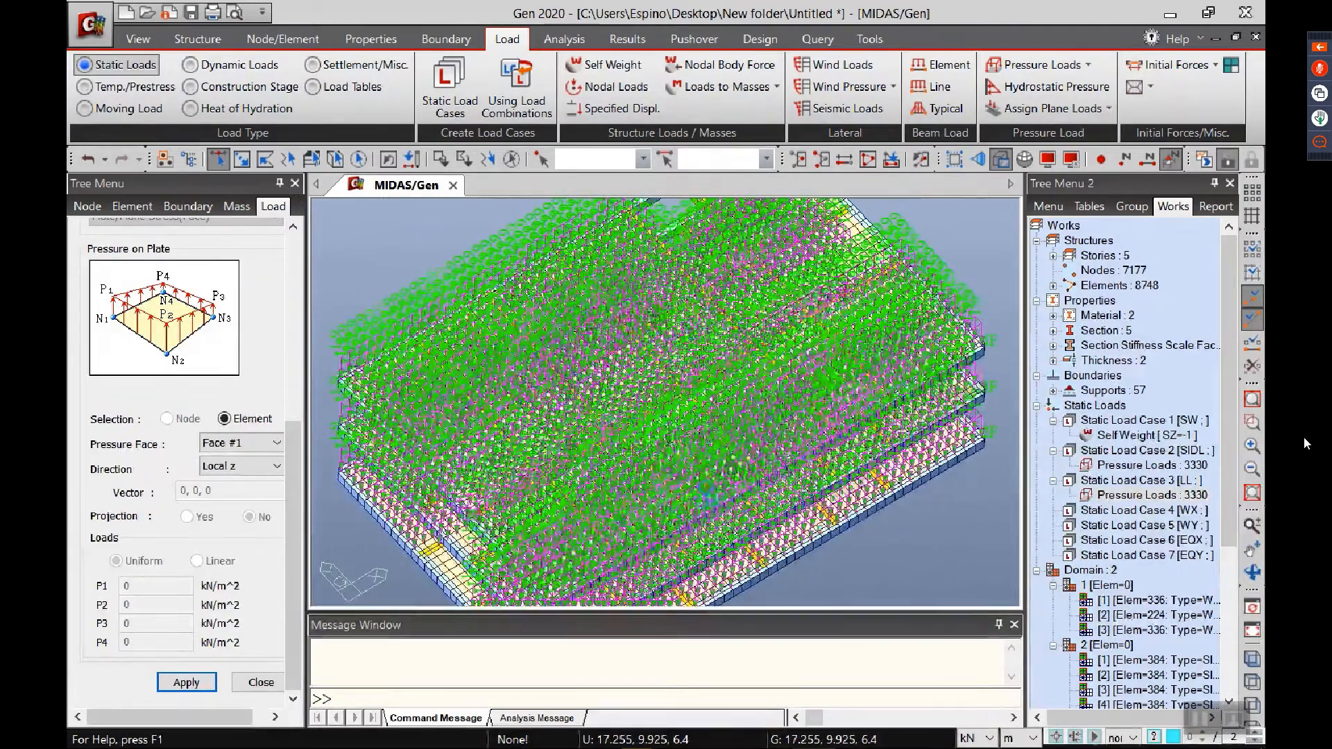
{"action": "middle_click_drag", "start_coordinate": [670, 522], "coordinate": [719, 479], "text": "ctrl"}
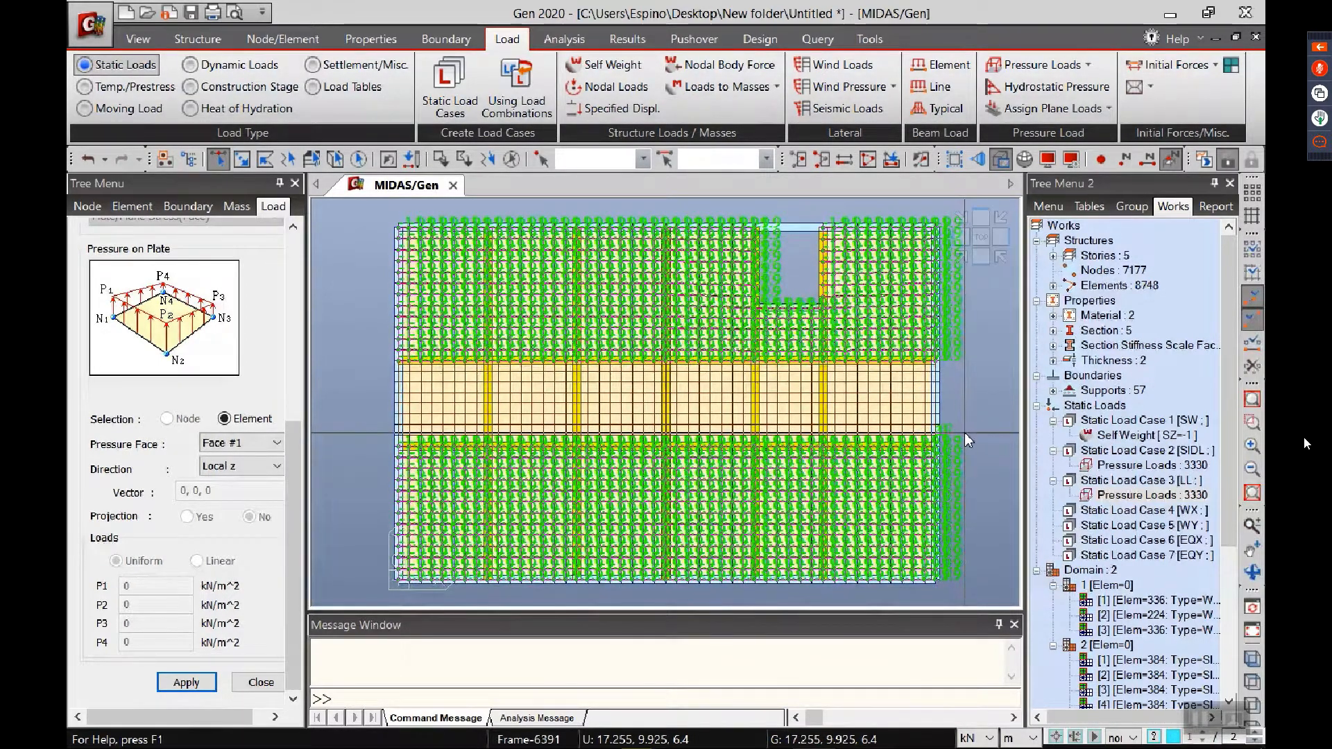
{"action": "right_click", "coordinate": [1145, 494]}
{"action": "left_click", "coordinate": [1183, 549]}
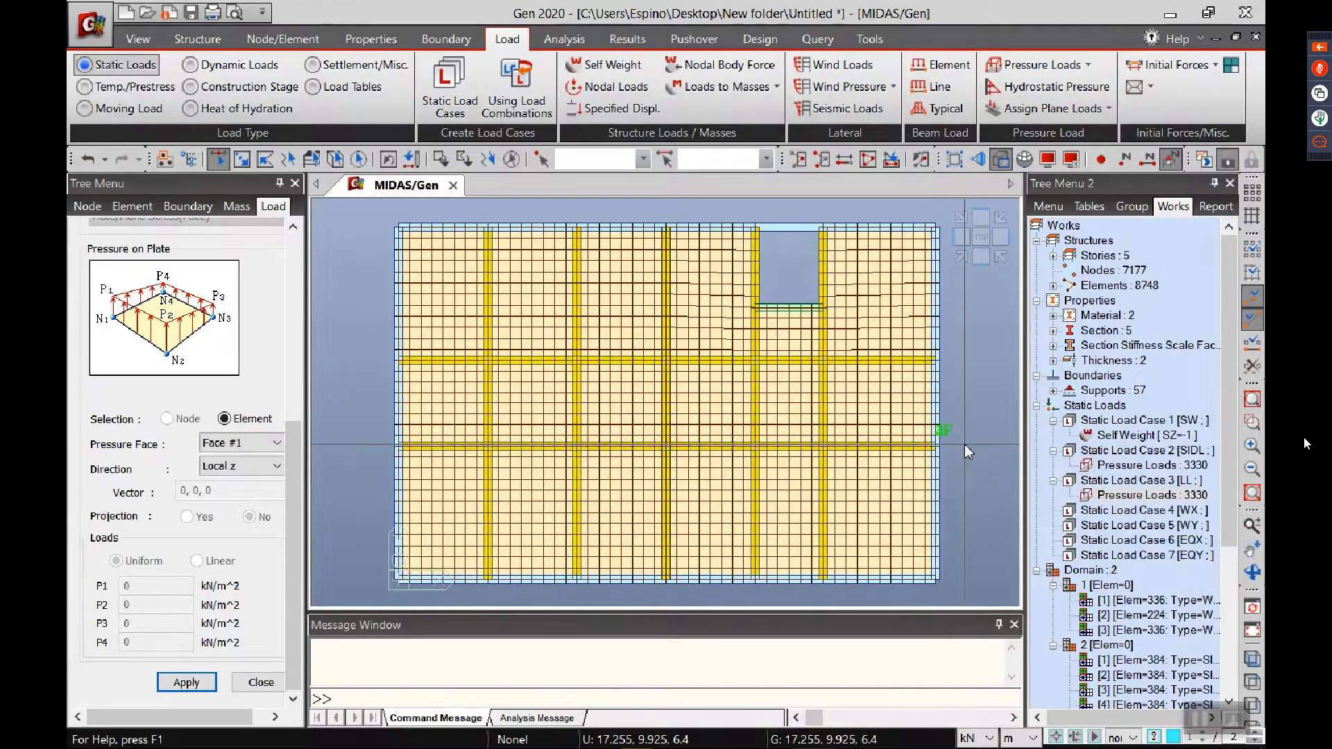
Step: Apply the CORRIDORS pressure load type to the plates of the central corridor strip
{"action": "left_click_drag", "start_coordinate": [975, 440], "coordinate": [369, 368]}
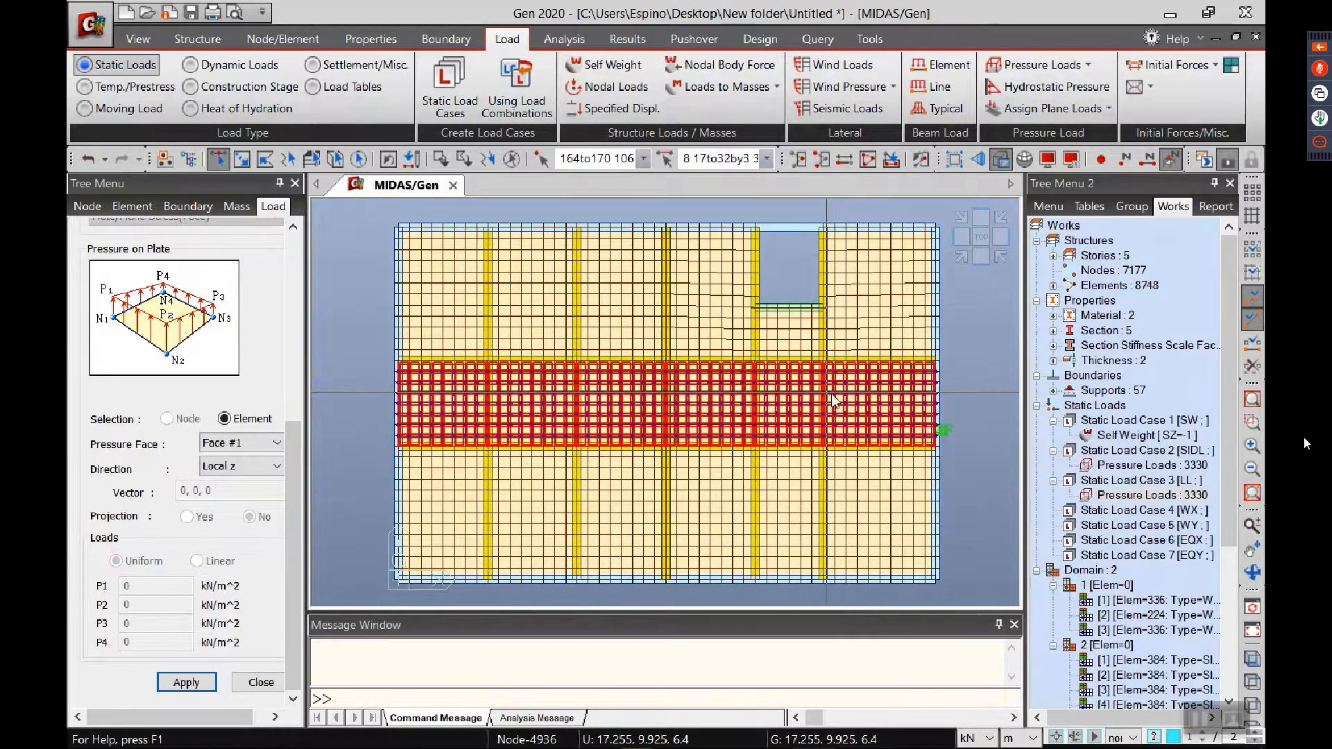
{"action": "left_click_drag", "start_coordinate": [291, 451], "coordinate": [291, 264]}
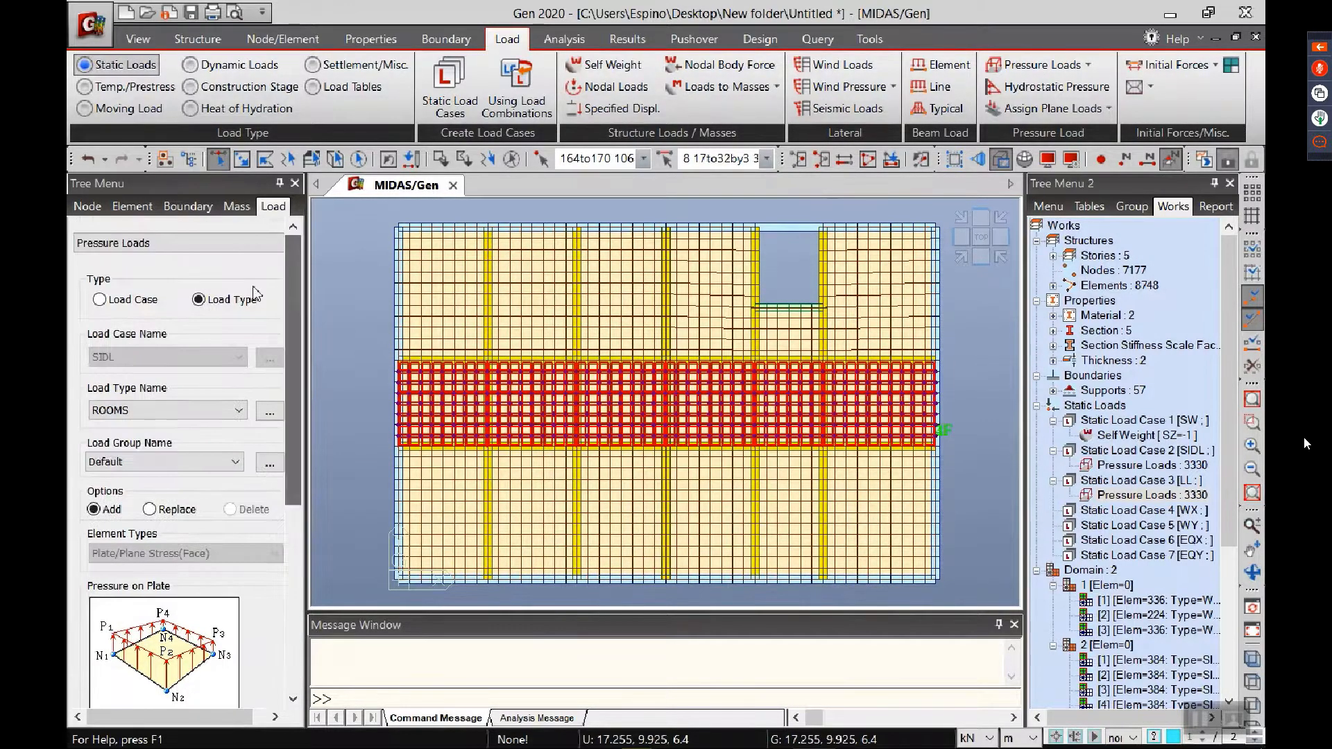
{"action": "left_click", "coordinate": [189, 407]}
{"action": "left_click", "coordinate": [174, 441]}
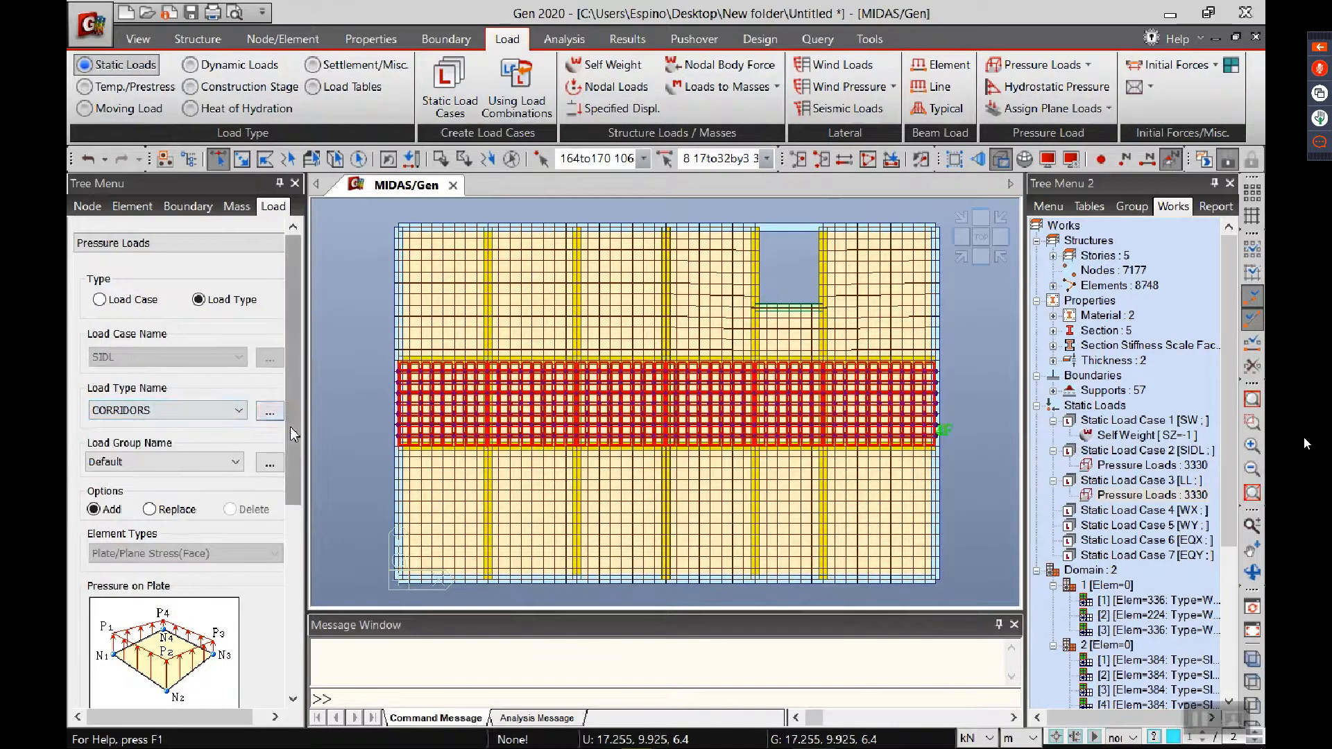
{"action": "left_click_drag", "start_coordinate": [290, 427], "coordinate": [290, 600]}
{"action": "left_click", "coordinate": [186, 702]}
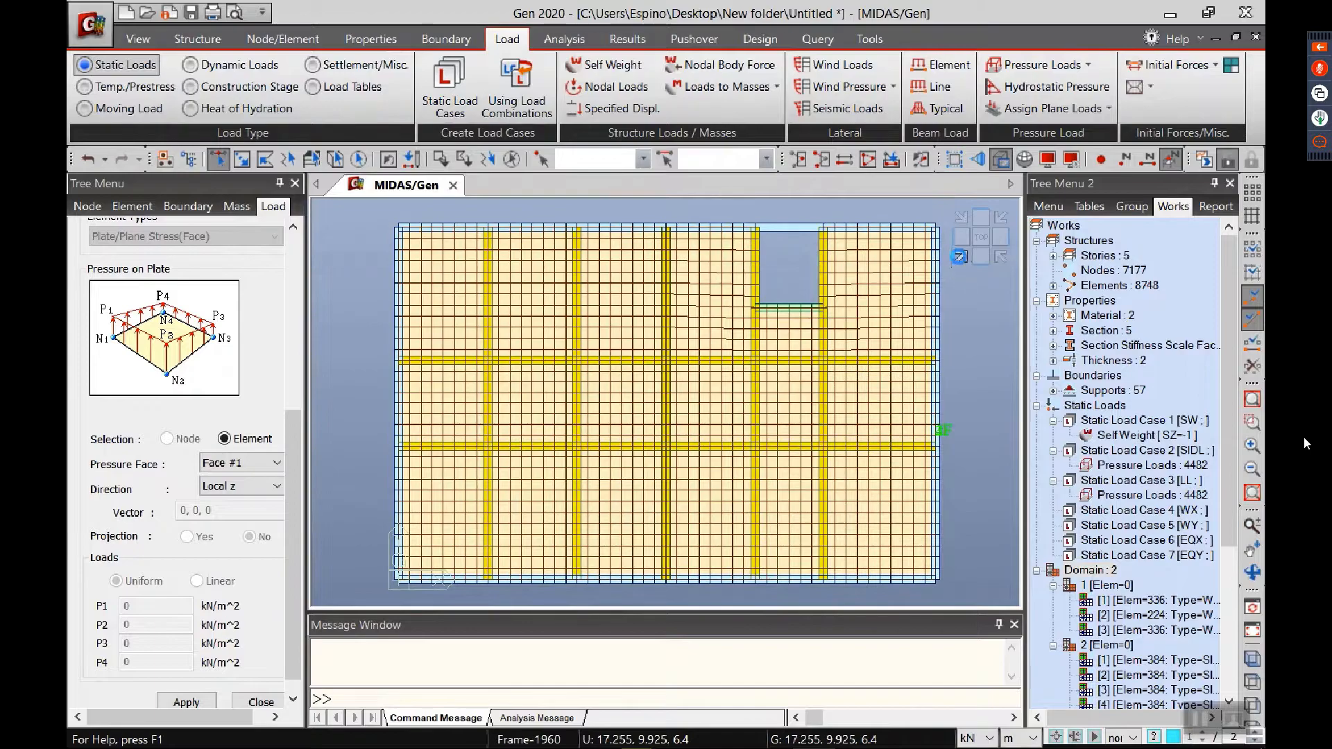
Step: Activate only the floor level of the Roof story
{"action": "left_click", "coordinate": [961, 256]}
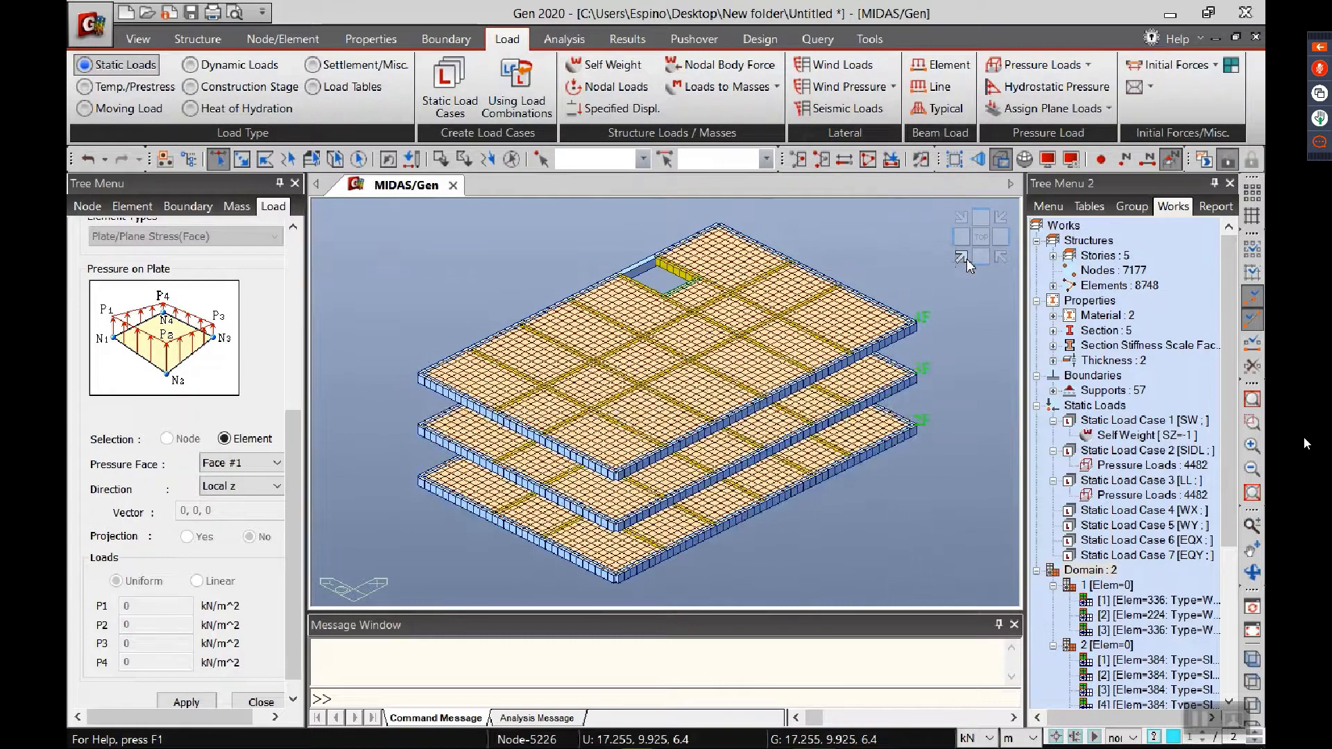
{"action": "left_click", "coordinate": [891, 160]}
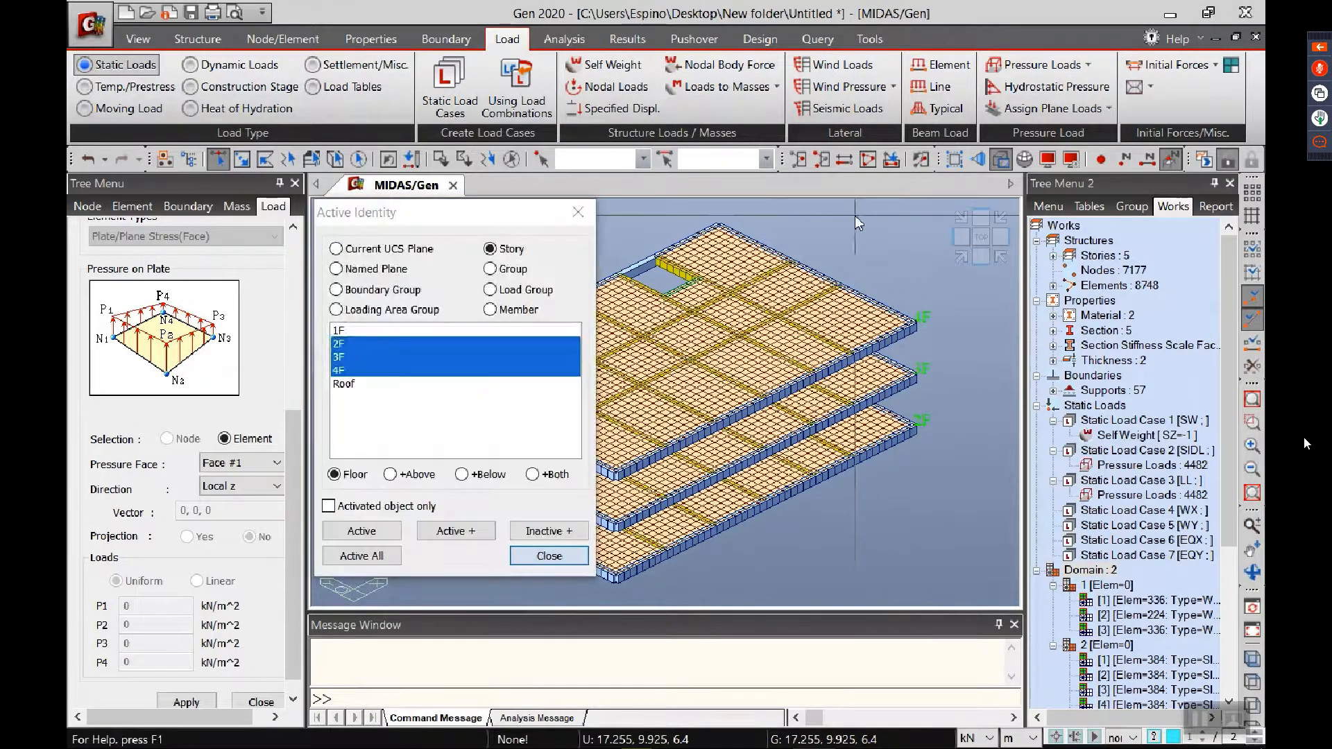
{"action": "left_click", "coordinate": [368, 384]}
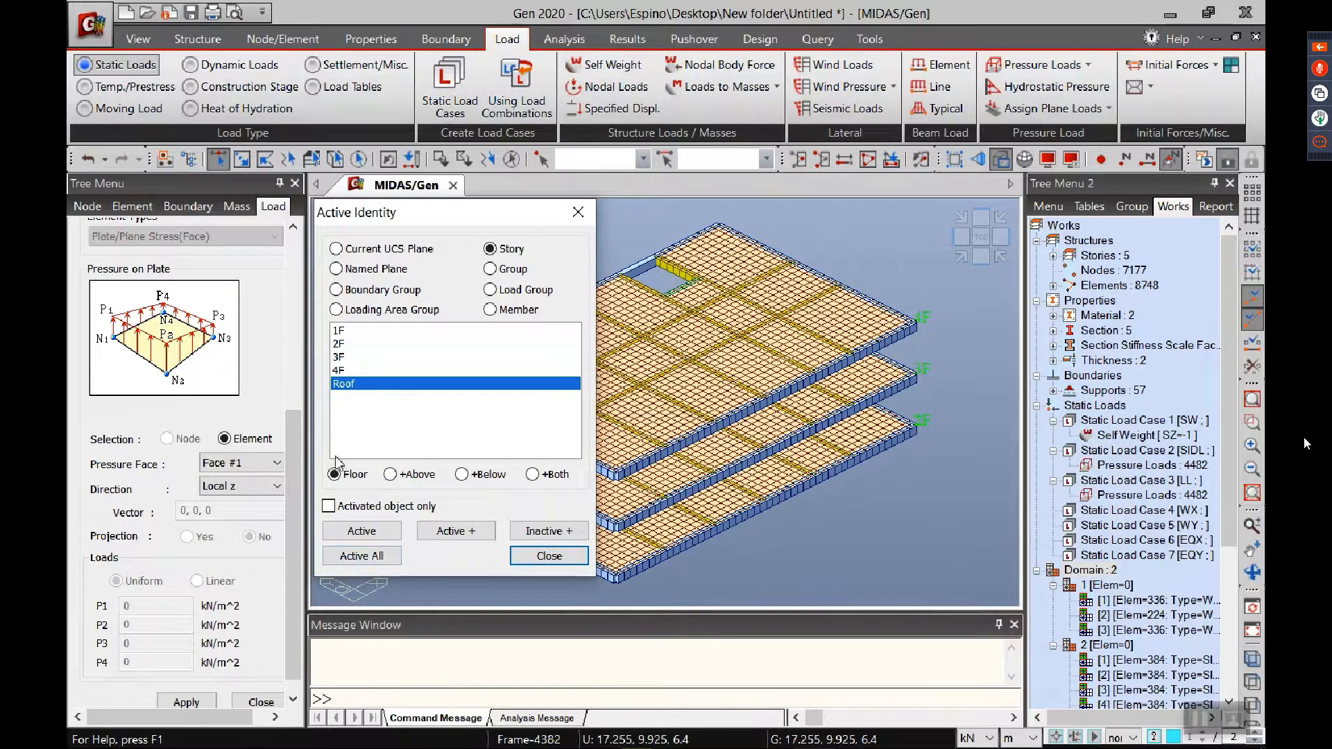
{"action": "left_click", "coordinate": [362, 528]}
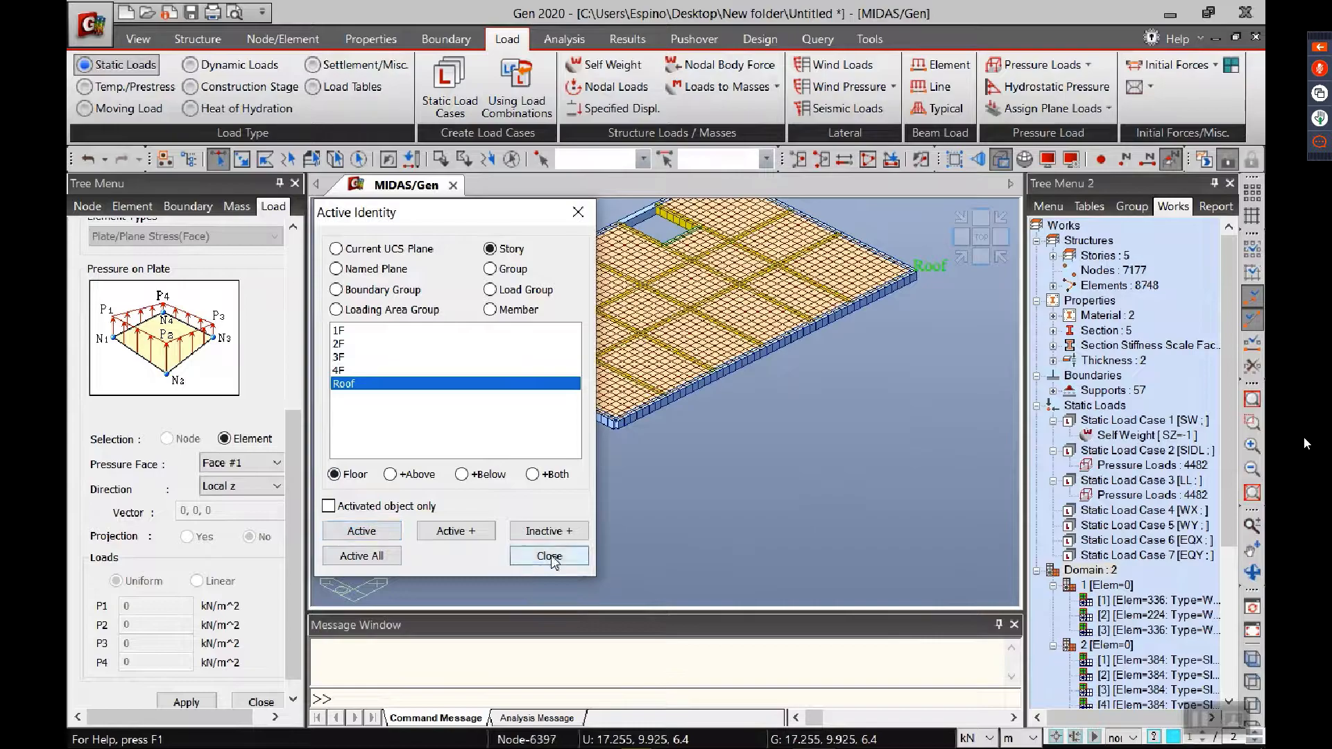
{"action": "left_click", "coordinate": [548, 556]}
Step: In plan view, apply the ROOF DECK pressure load type to all plates of the Roof floor
{"action": "left_click", "coordinate": [981, 244]}
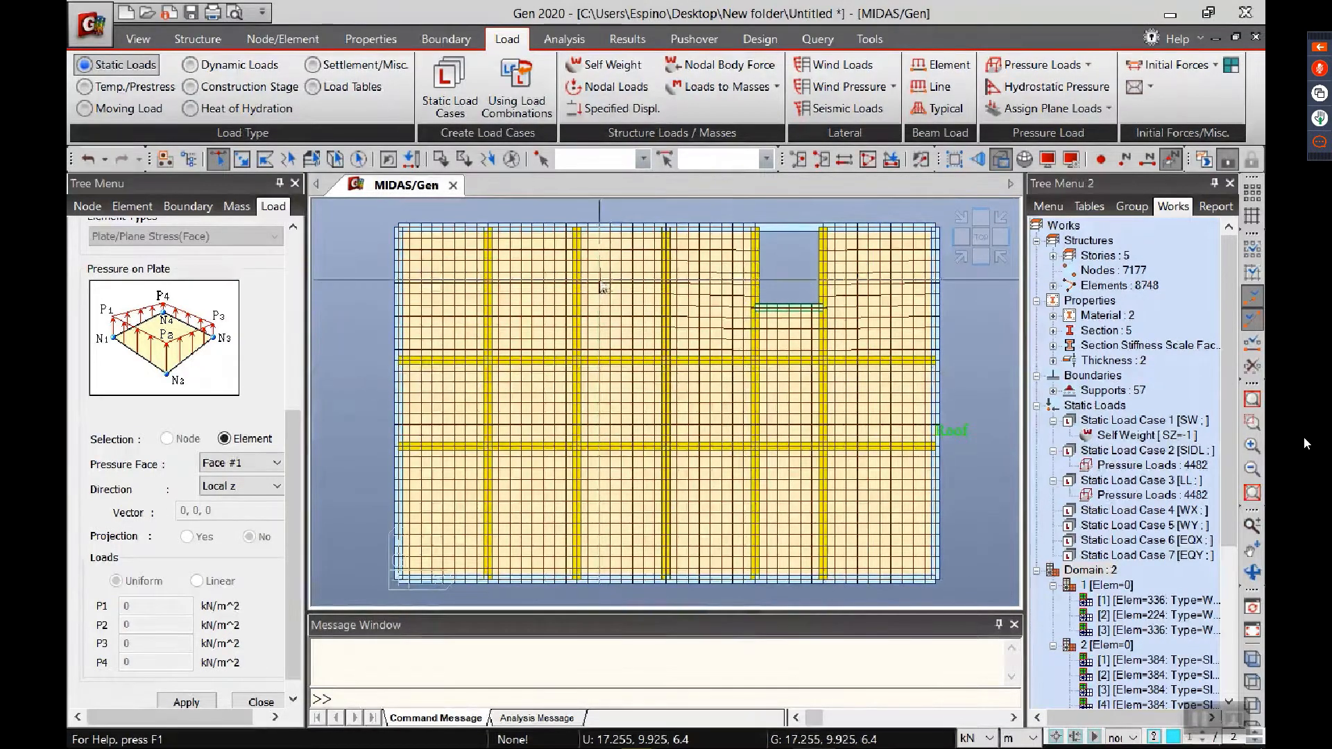
{"action": "left_click_drag", "start_coordinate": [373, 216], "coordinate": [1020, 575]}
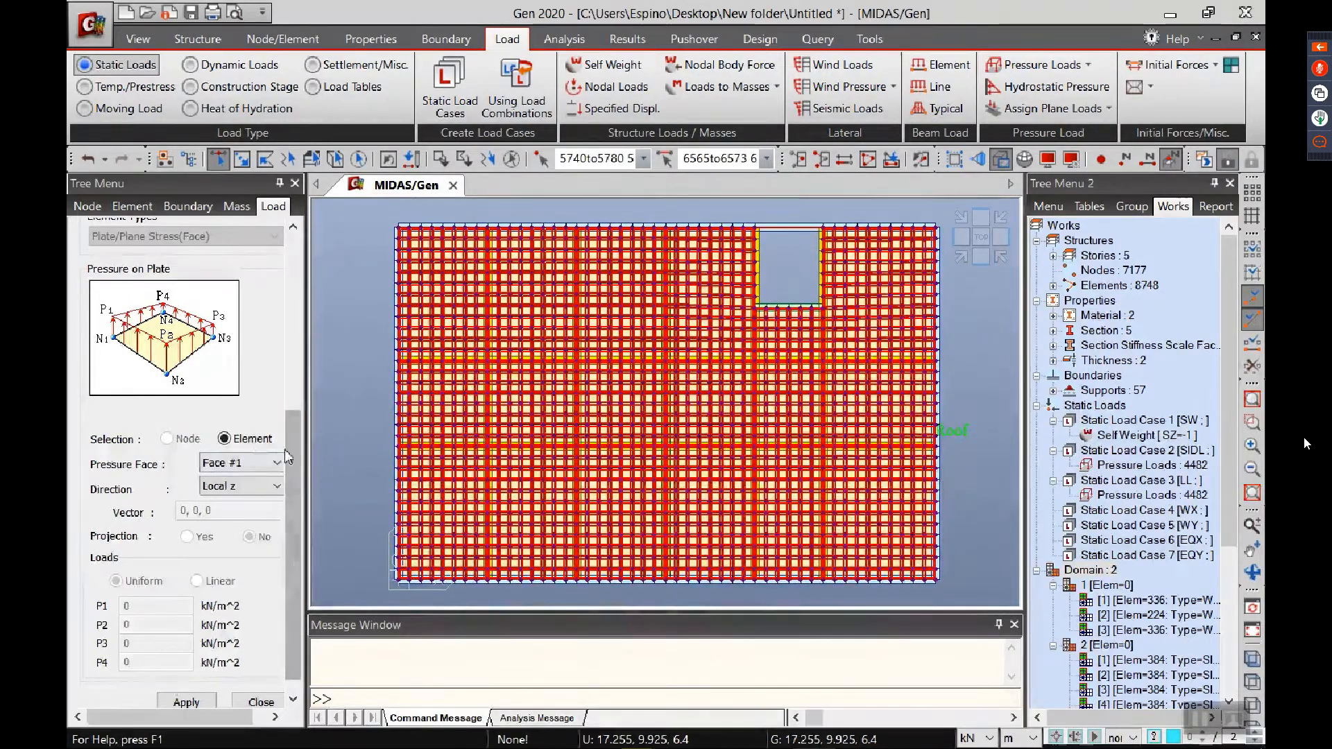
{"action": "left_click_drag", "start_coordinate": [291, 450], "coordinate": [298, 243]}
{"action": "left_click", "coordinate": [167, 410]}
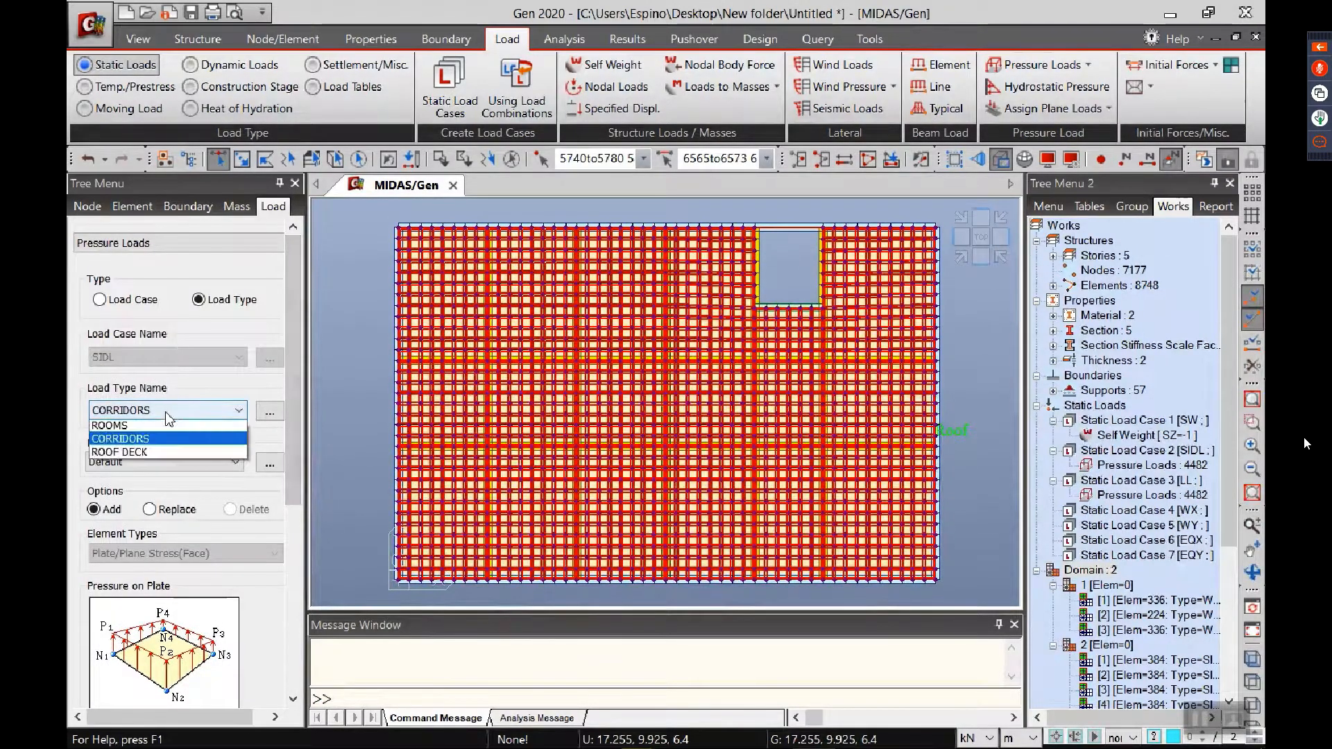
{"action": "left_click", "coordinate": [155, 451]}
{"action": "left_click_drag", "start_coordinate": [294, 425], "coordinate": [294, 609]}
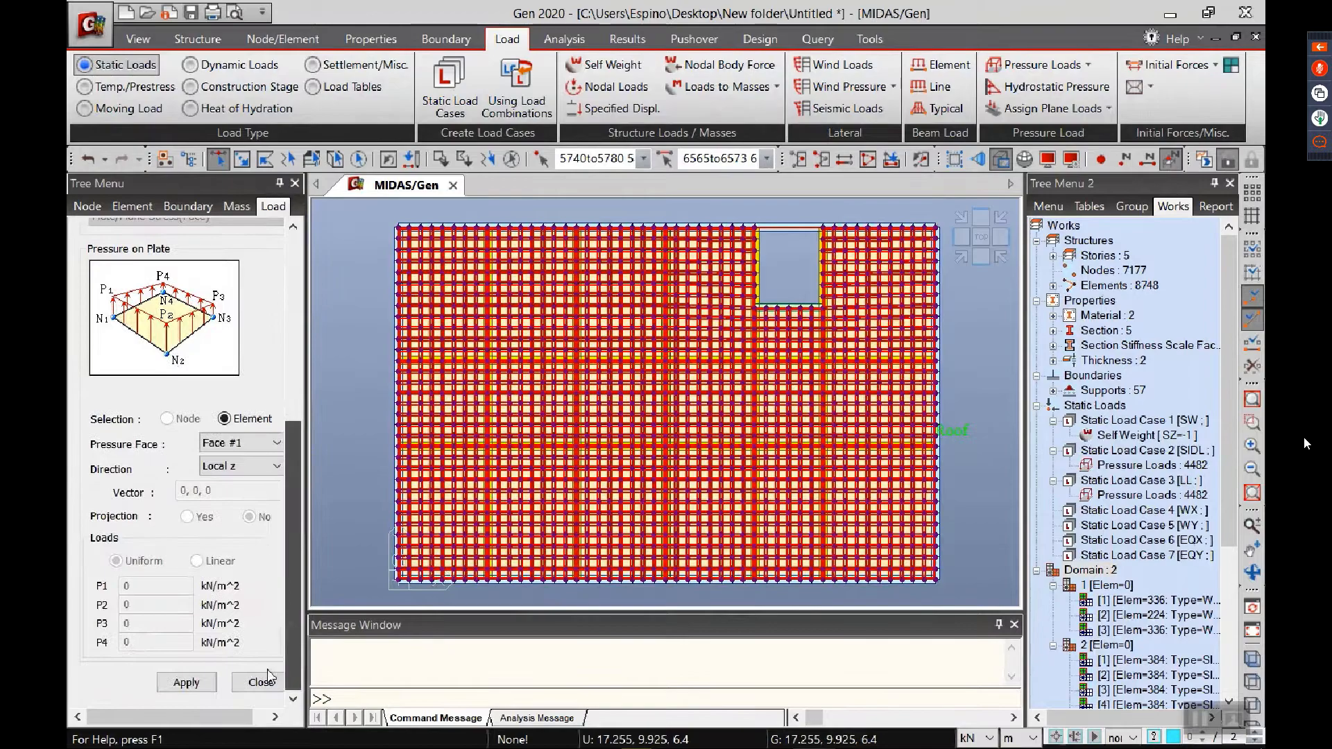
{"action": "left_click", "coordinate": [192, 685]}
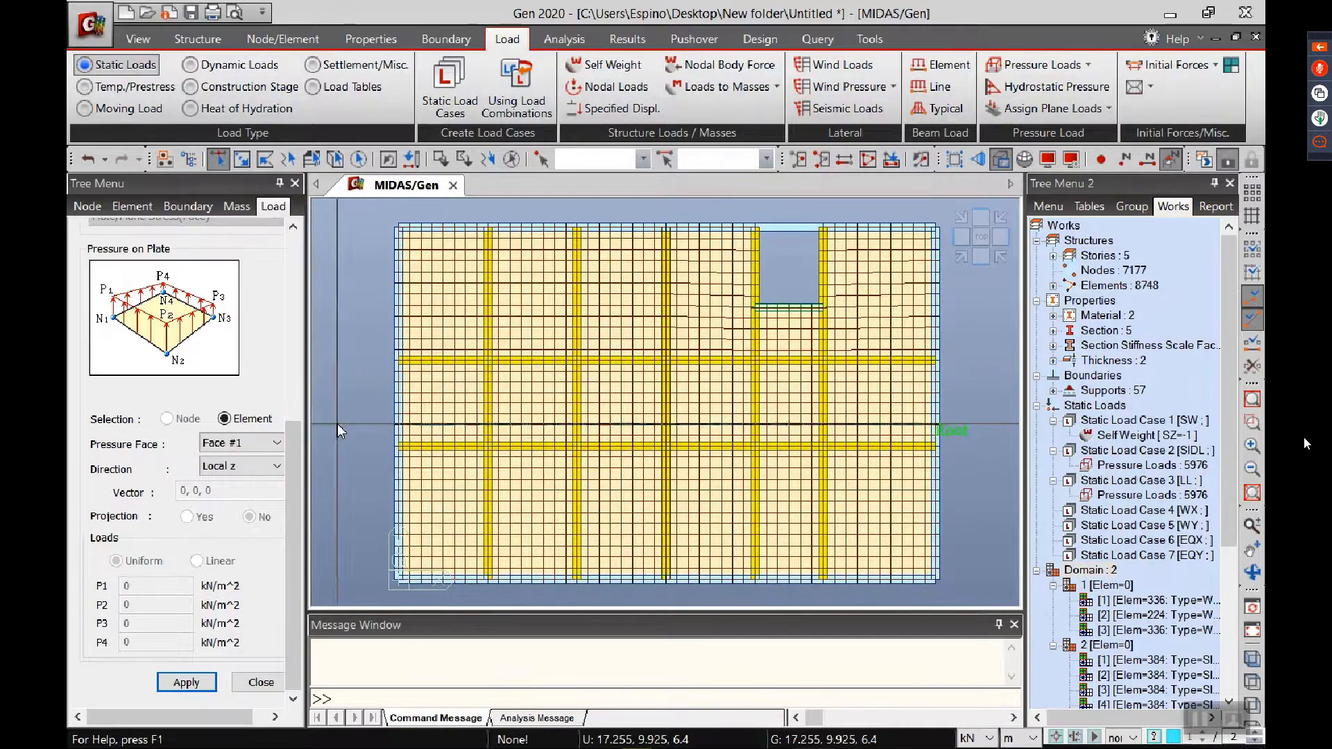
Step: Return to the isometric view and reactivate all elements of the building
{"action": "left_click", "coordinate": [958, 259]}
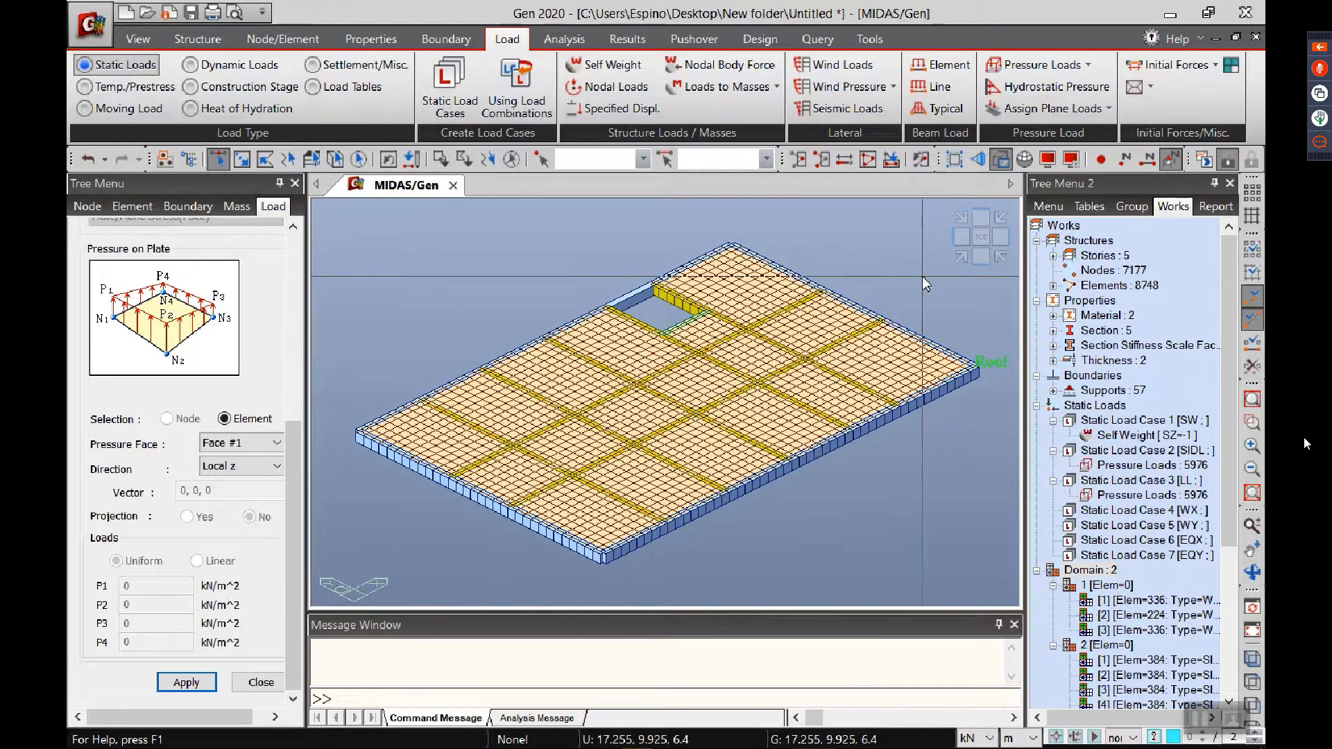
{"action": "left_click", "coordinate": [871, 164]}
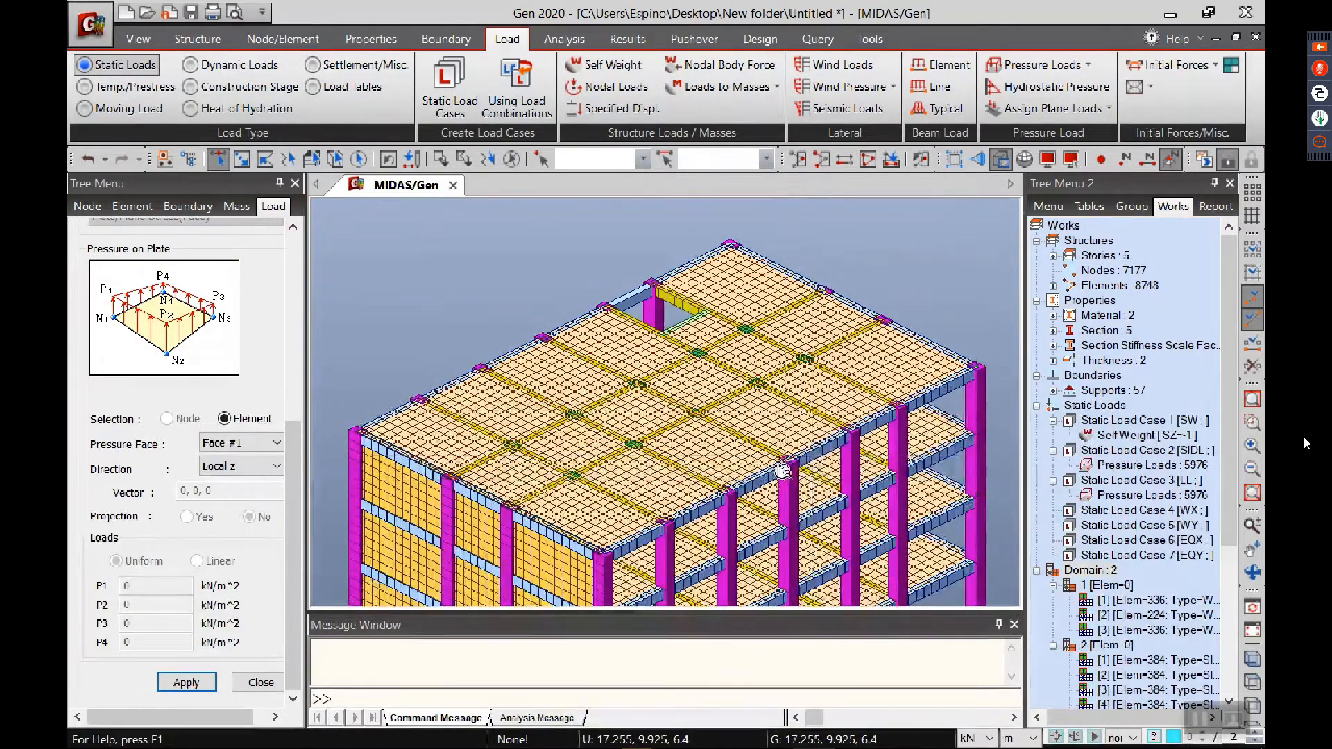
{"action": "scroll", "coordinate": [783, 472], "scroll_direction": "down", "scroll_amount": 3}
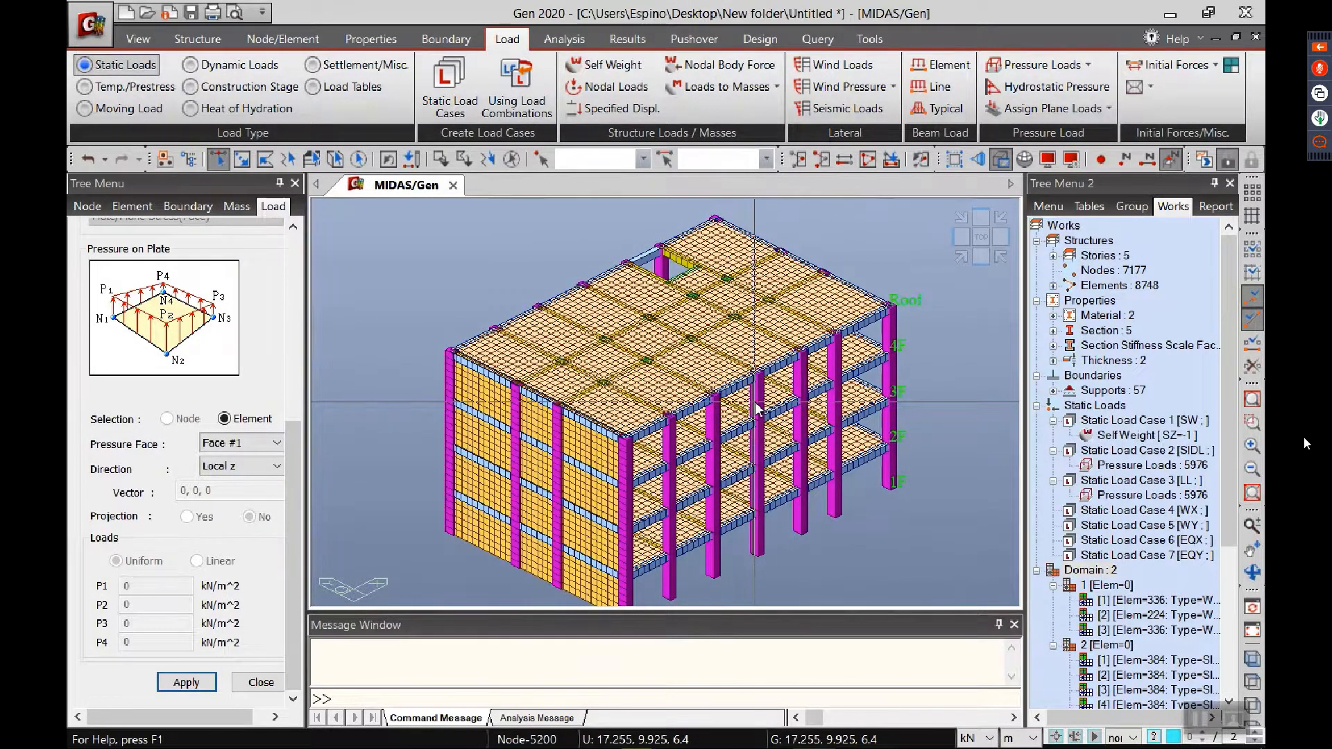
Step: Start a wind load for case WX using IBC2012(ASCE7-10), with basic wind speed 250/1.6 mile/h and exposure category B
{"action": "left_click", "coordinate": [843, 64]}
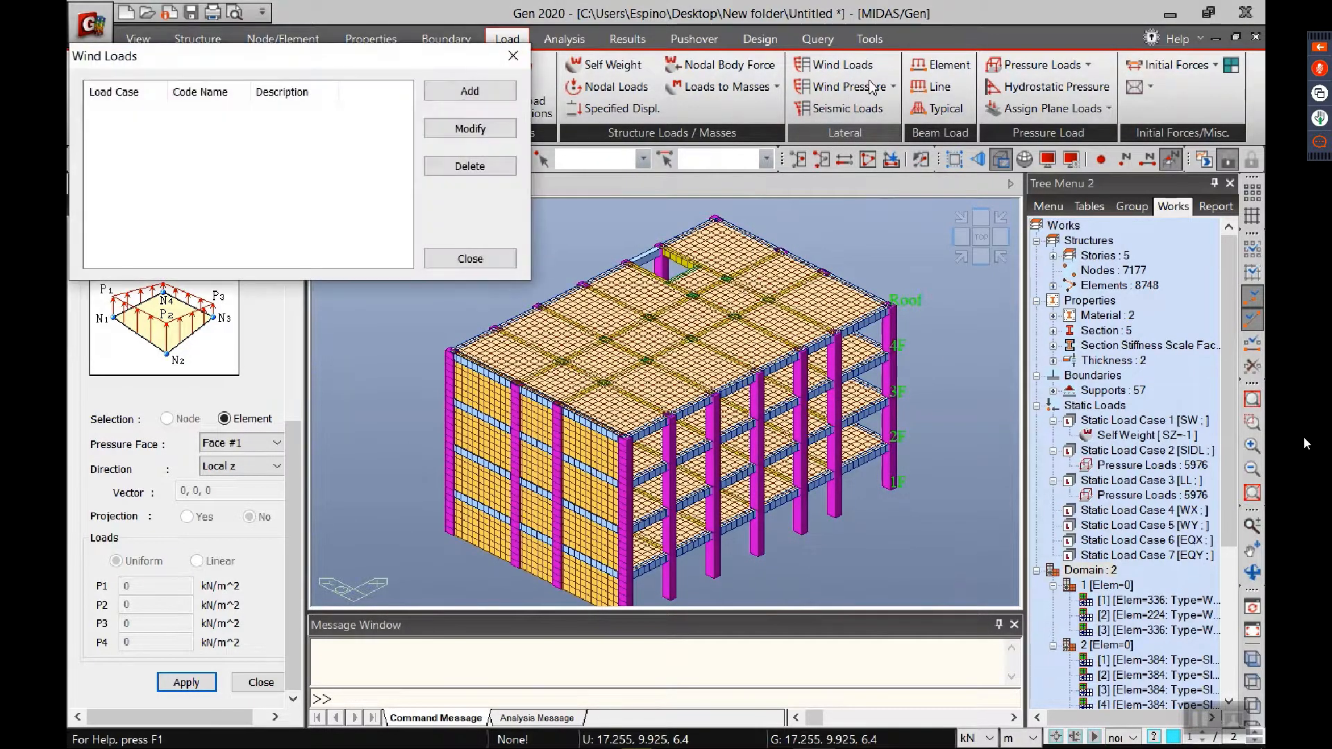
{"action": "left_click", "coordinate": [468, 91]}
{"action": "left_click", "coordinate": [715, 71]}
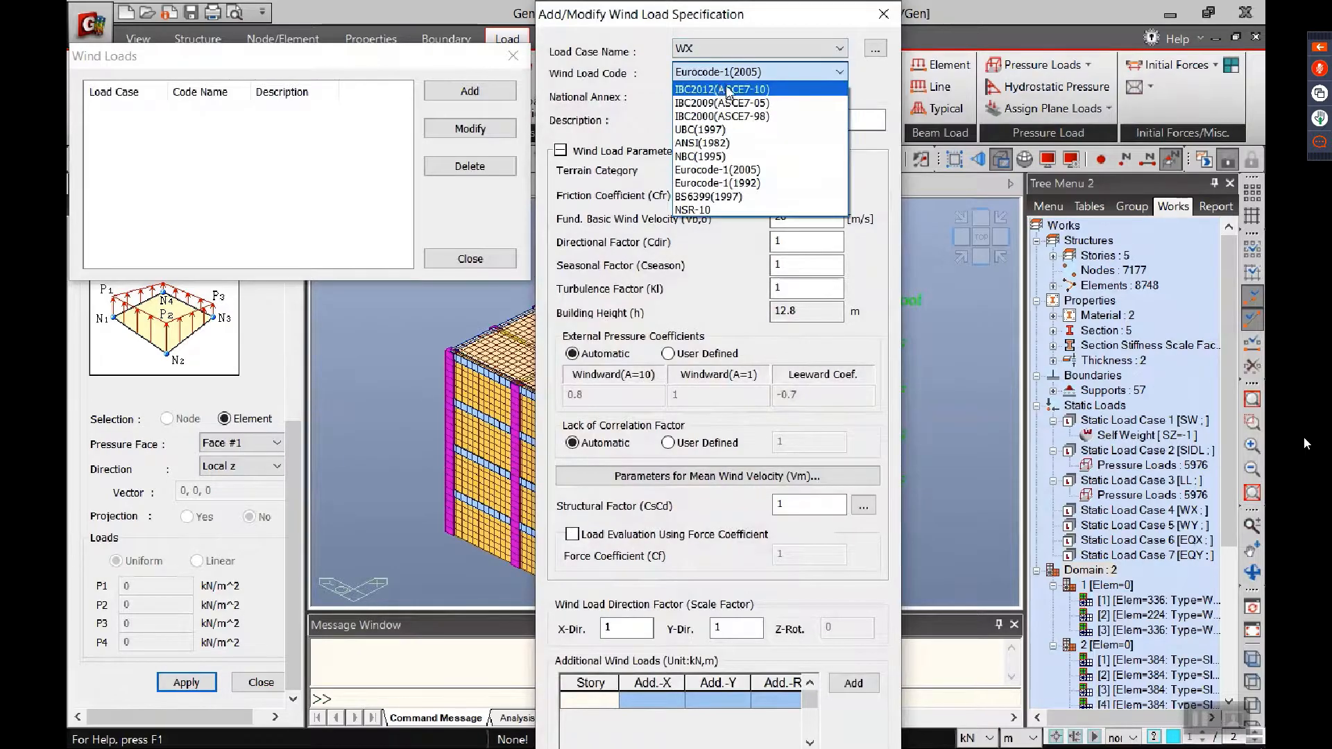
{"action": "left_click", "coordinate": [730, 113]}
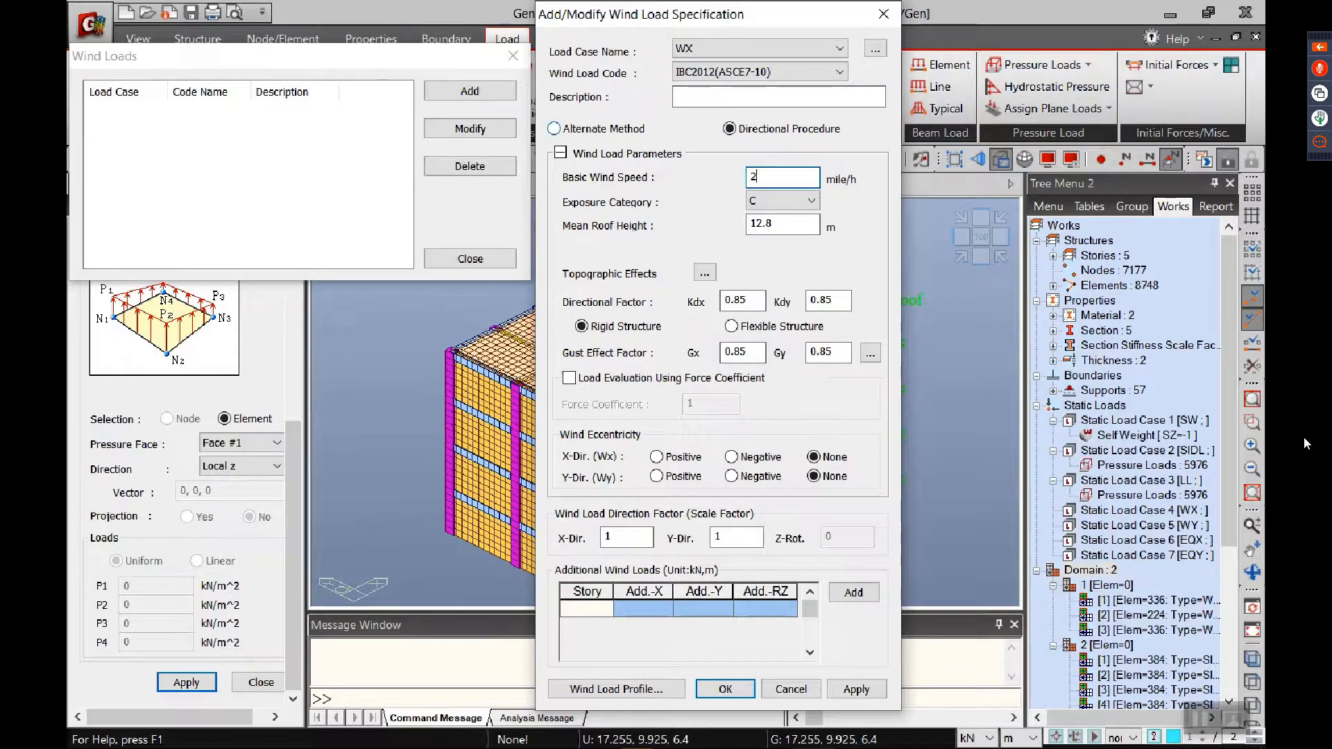
{"action": "type", "text": "1.6"}
{"action": "left_click", "coordinate": [777, 201]}
{"action": "left_click", "coordinate": [769, 223]}
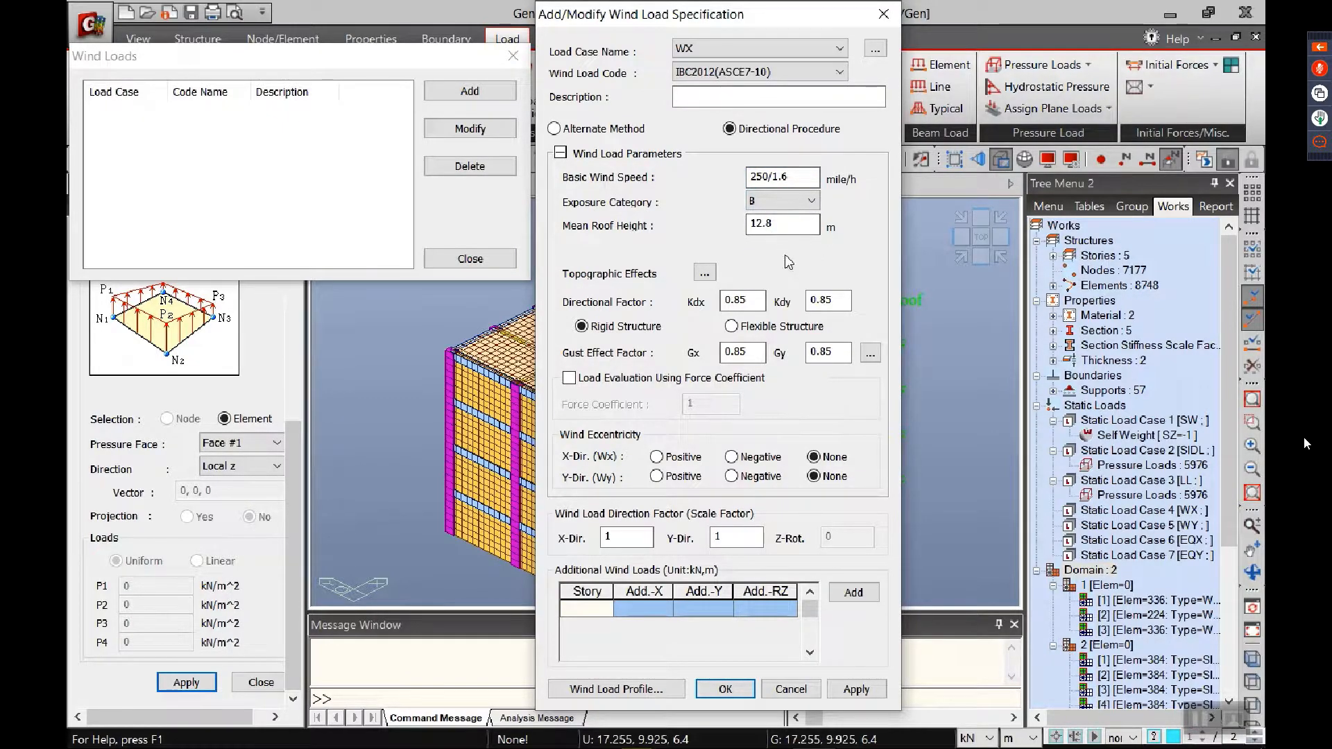
Step: Set positive wind eccentricity in both directions and a Y-direction scale factor of 0, and apply the WX wind load
{"action": "left_click", "coordinate": [673, 457]}
{"action": "left_click", "coordinate": [673, 476]}
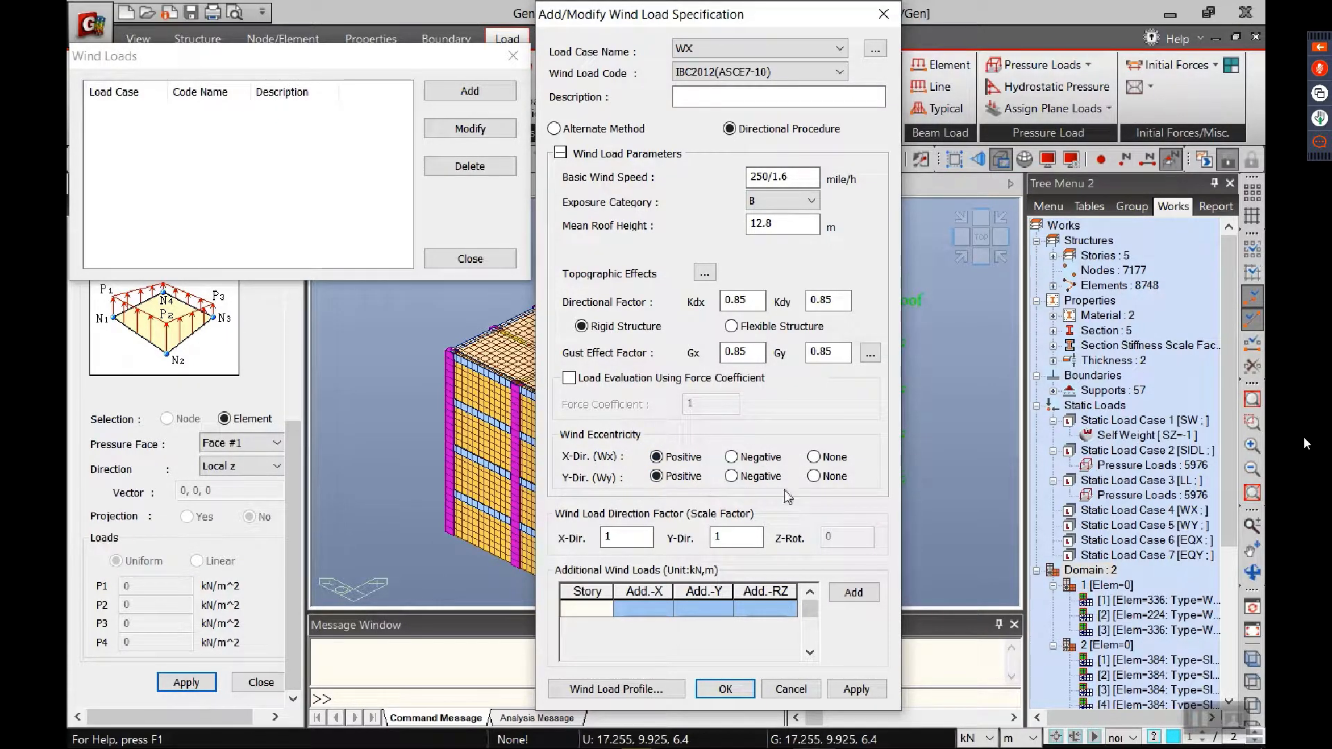
{"action": "double_click", "coordinate": [736, 538]}
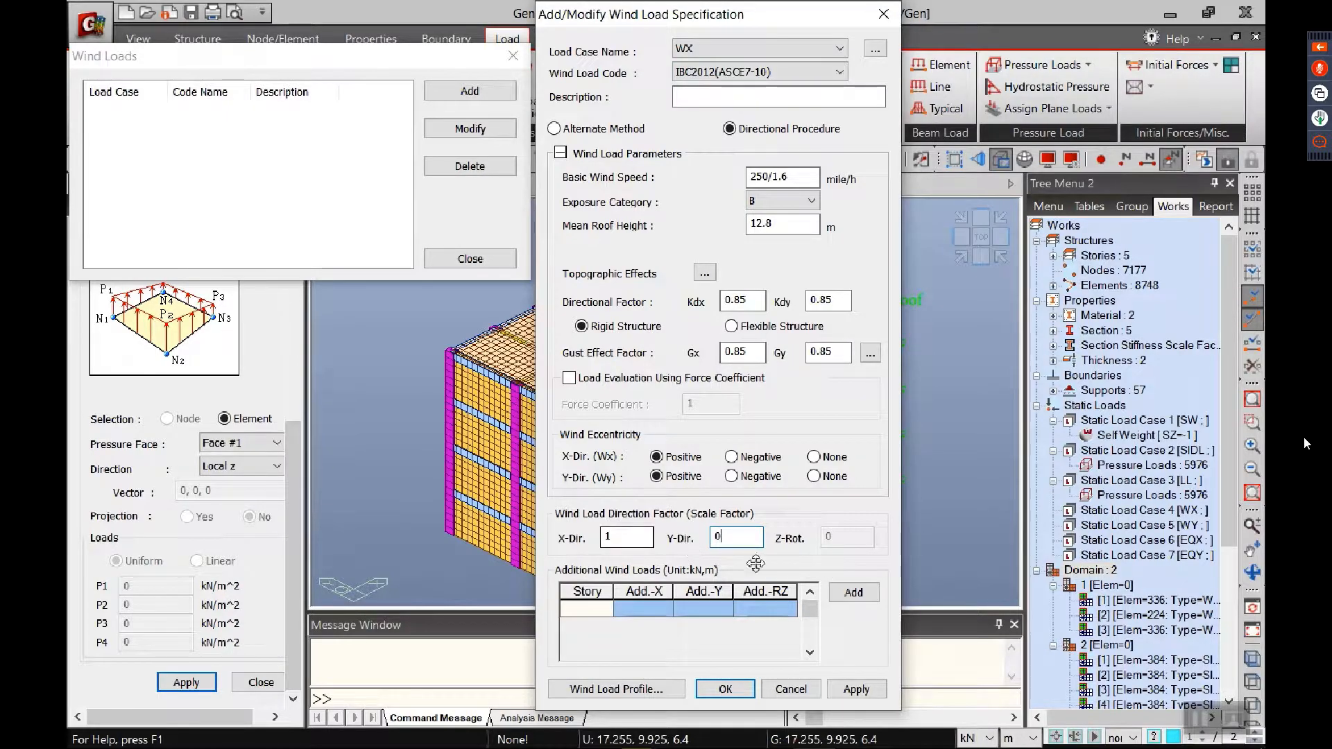
{"action": "left_click", "coordinate": [856, 689]}
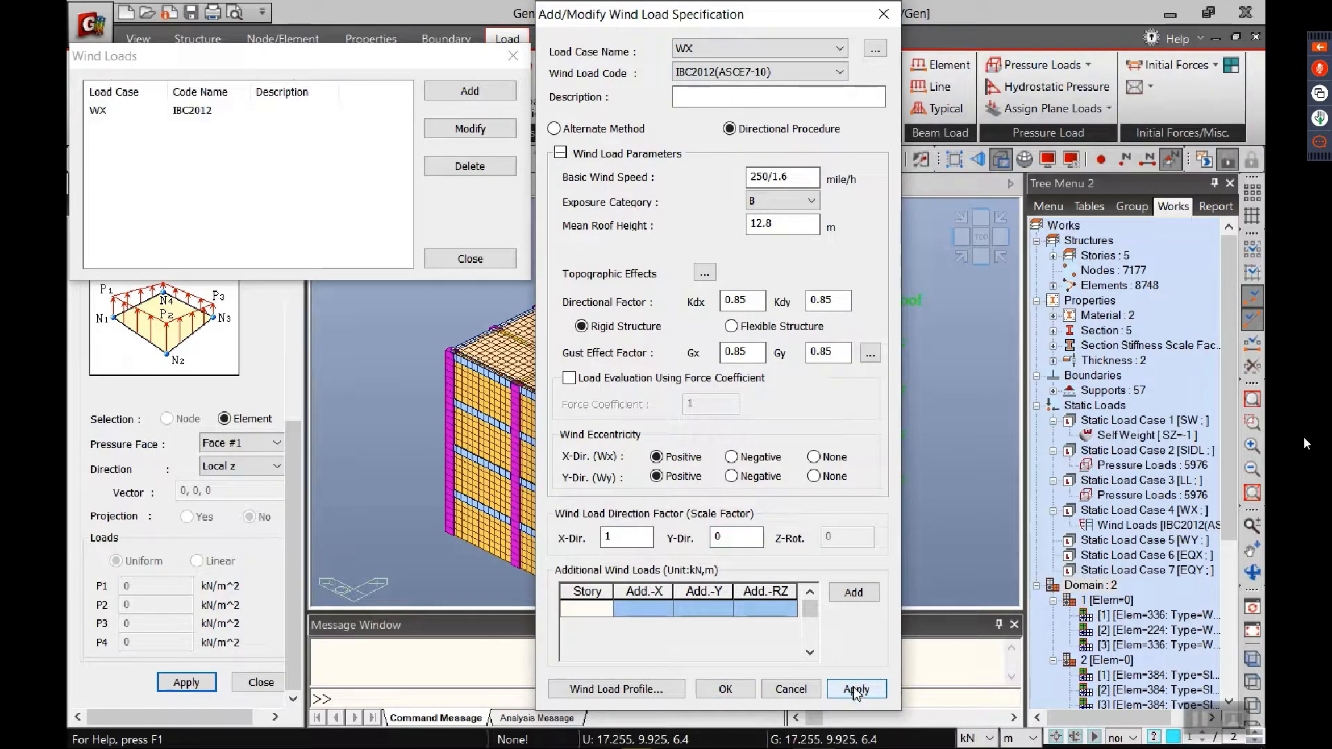
Step: Add the WY wind load with direction factors X 0 and Y 1, and finish the wind load definitions
{"action": "left_click", "coordinate": [763, 48]}
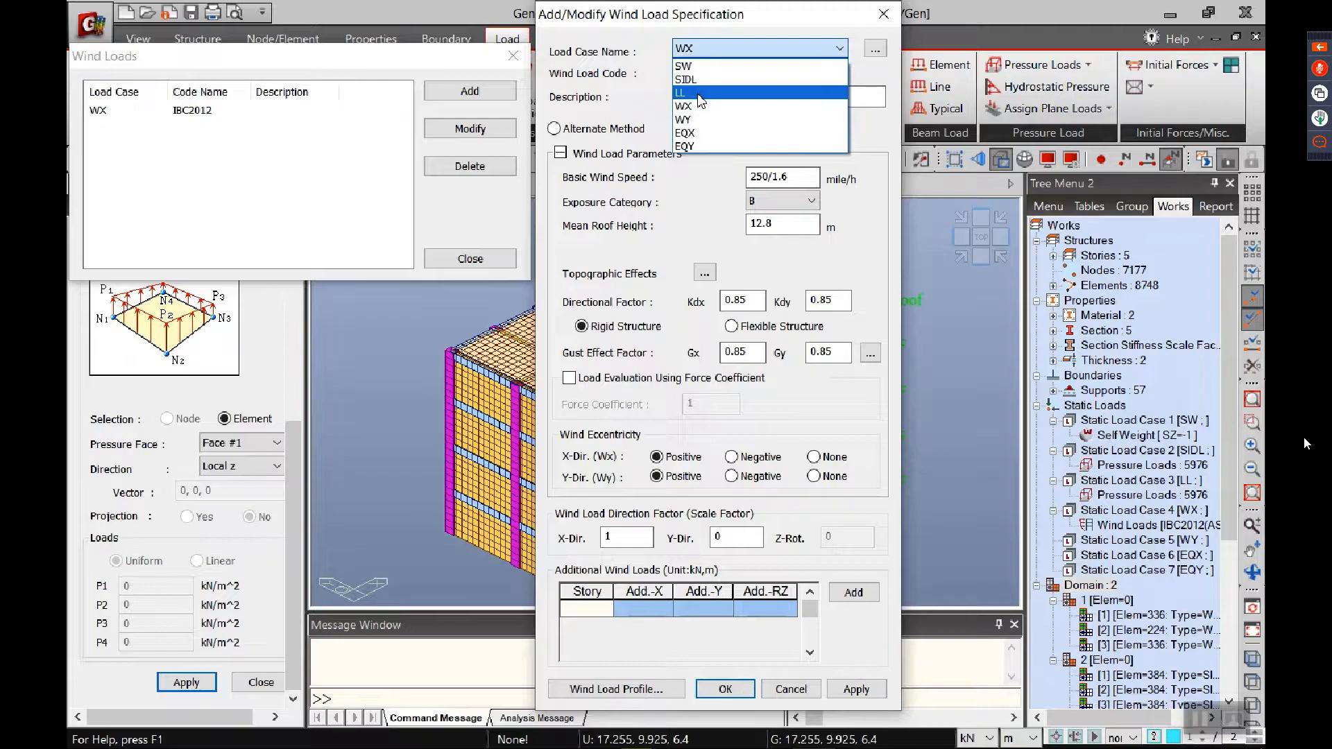
{"action": "left_click", "coordinate": [698, 119]}
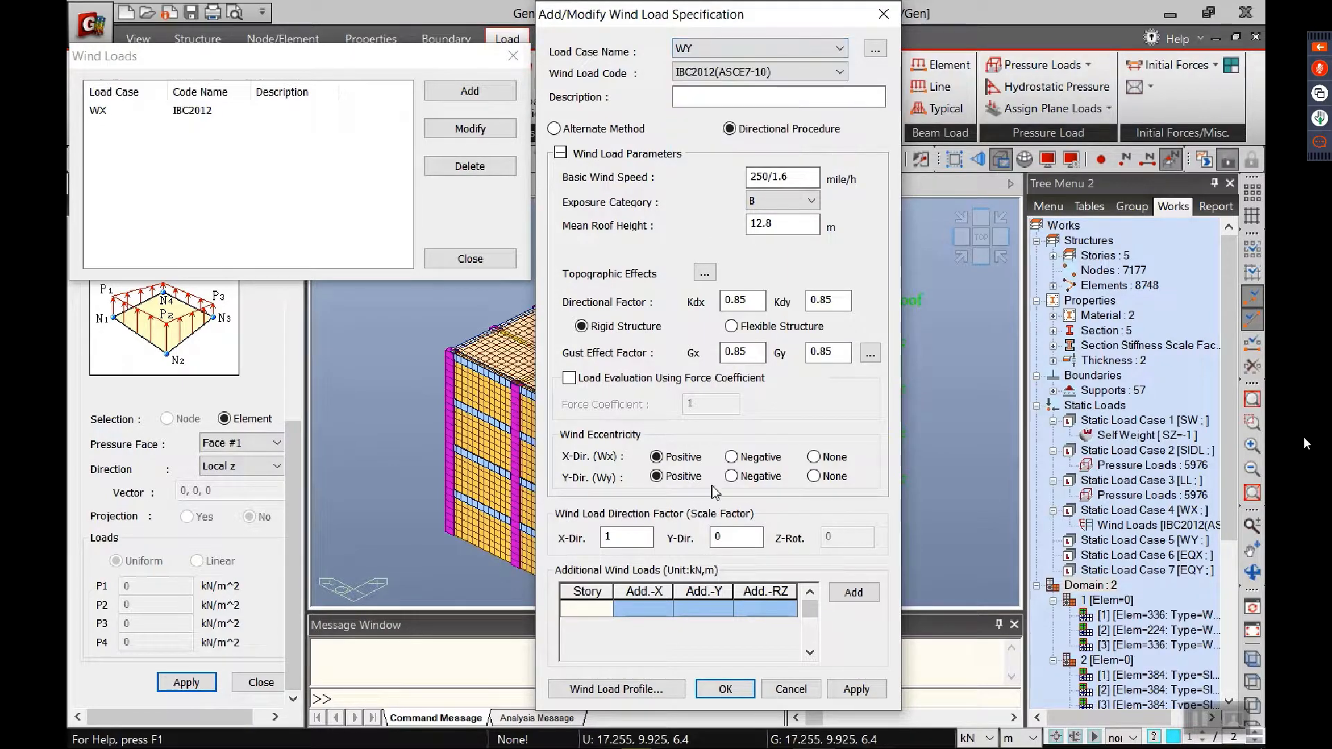
{"action": "double_click", "coordinate": [646, 530]}
{"action": "key", "text": "Tab"}
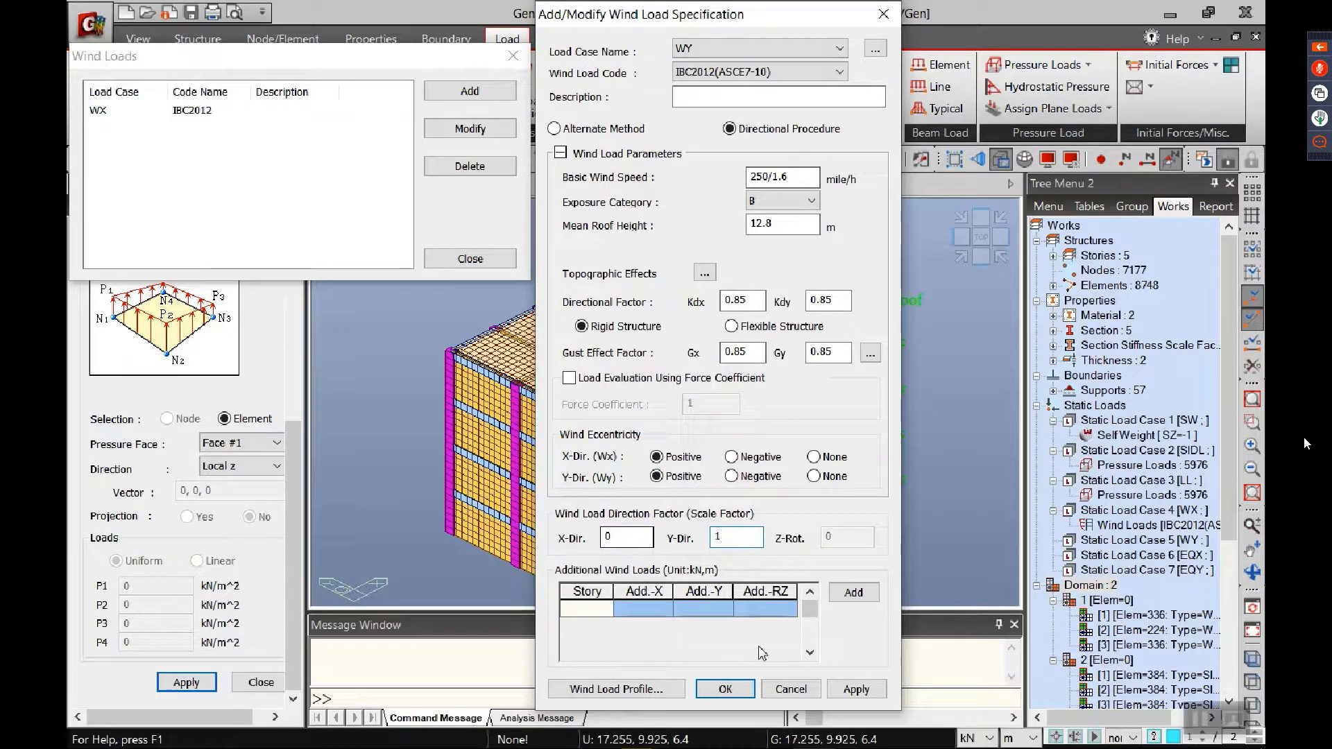
{"action": "left_click", "coordinate": [725, 689]}
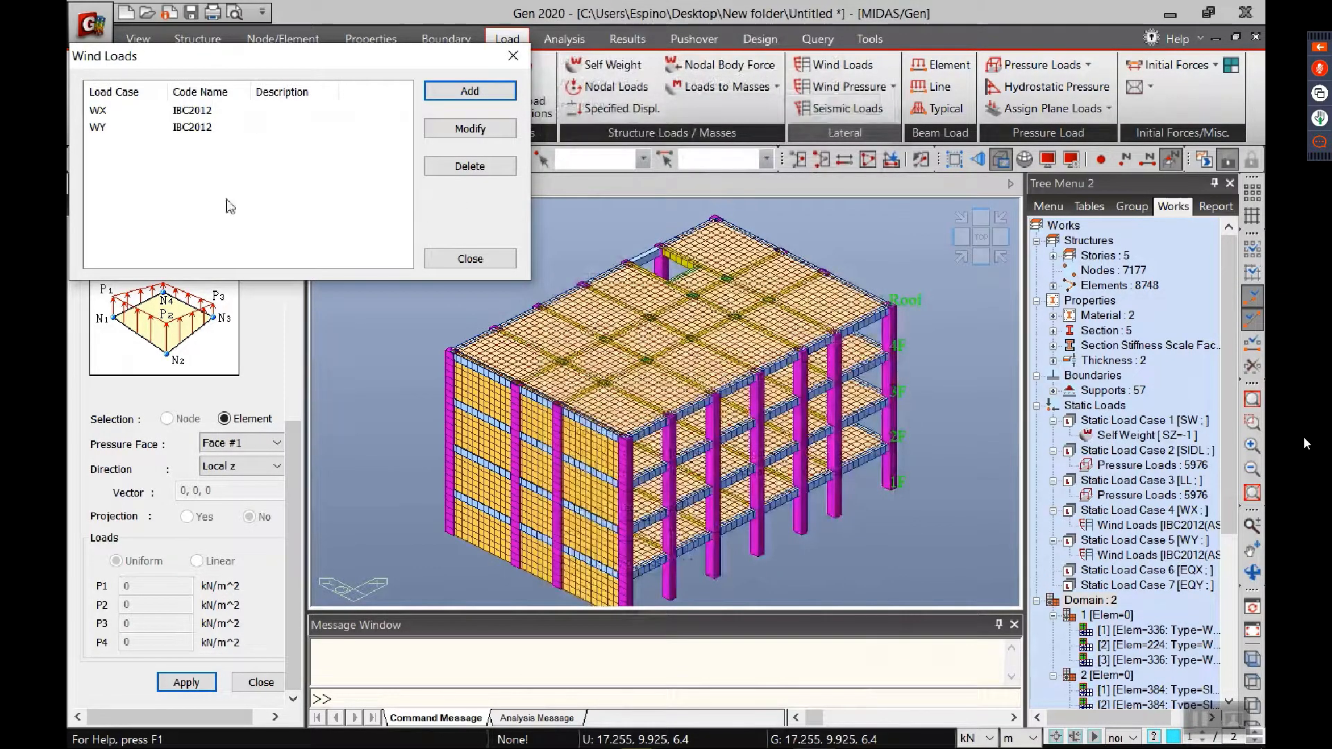
{"action": "left_click", "coordinate": [470, 258]}
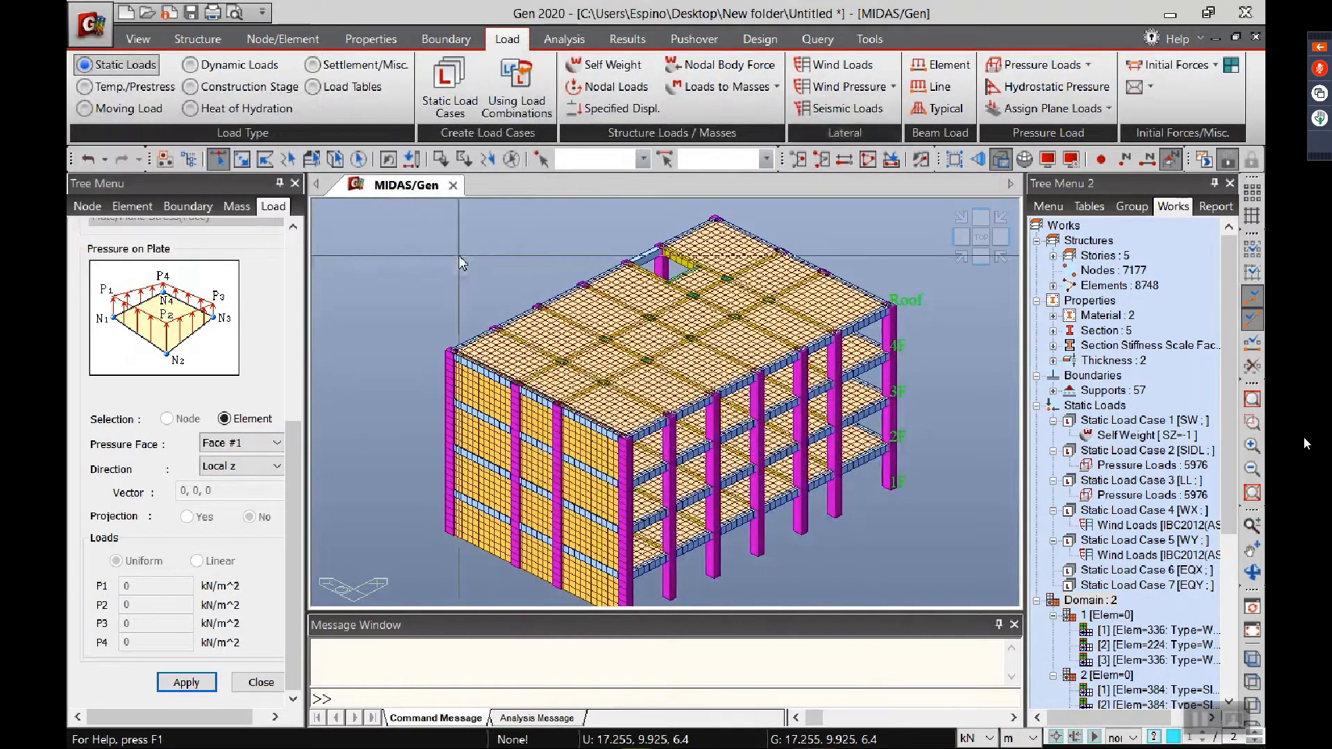
Step: Start a UBC(1997) static seismic load for case EQX with soil profile Sd, zone factor 4 (0.40) and a seismic source distance of 5 km
{"action": "left_click", "coordinate": [855, 107]}
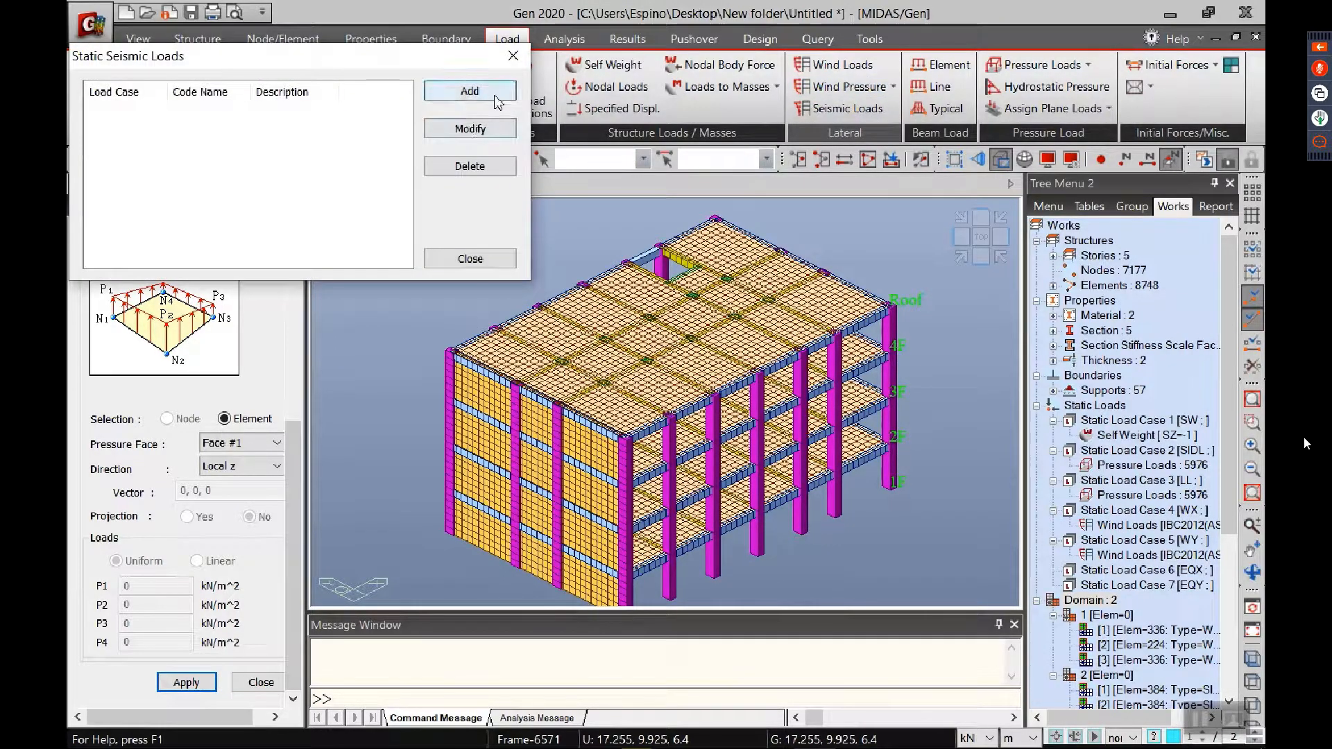
{"action": "left_click", "coordinate": [469, 91]}
{"action": "left_click", "coordinate": [718, 73]}
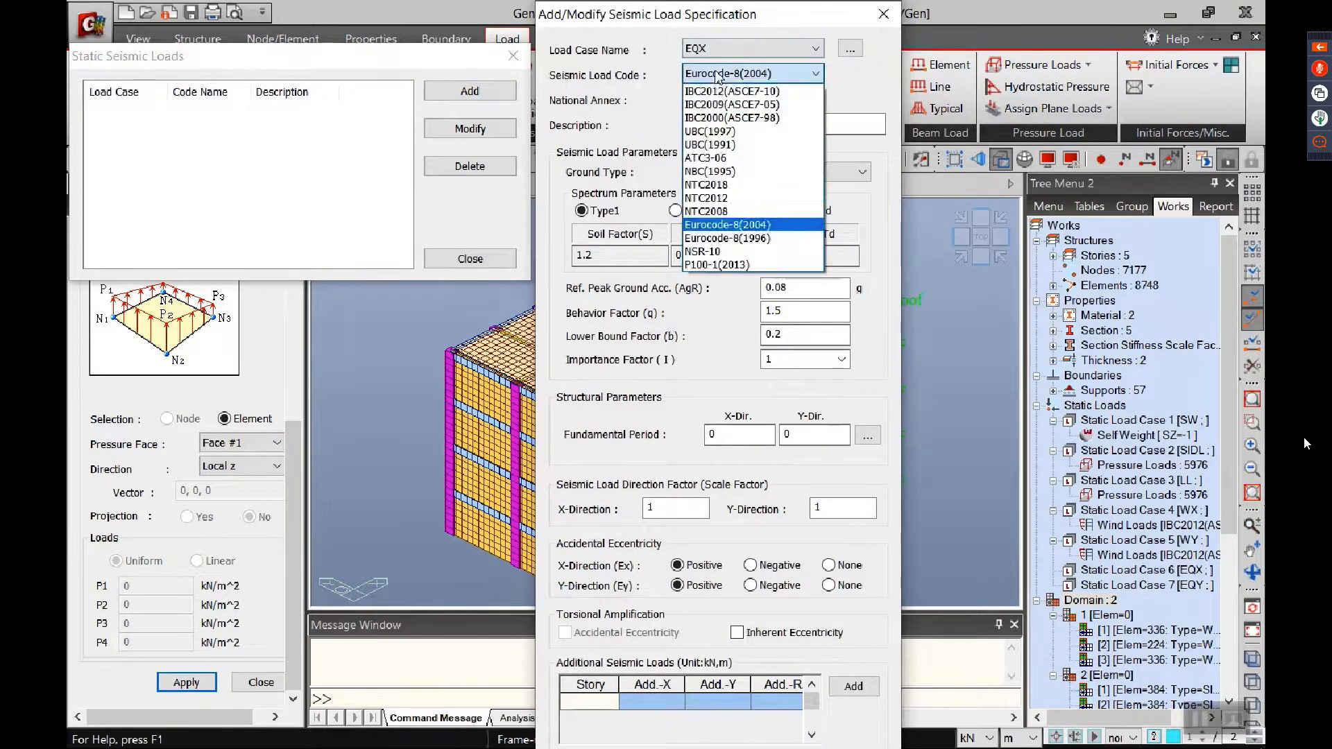
{"action": "left_click", "coordinate": [718, 131]}
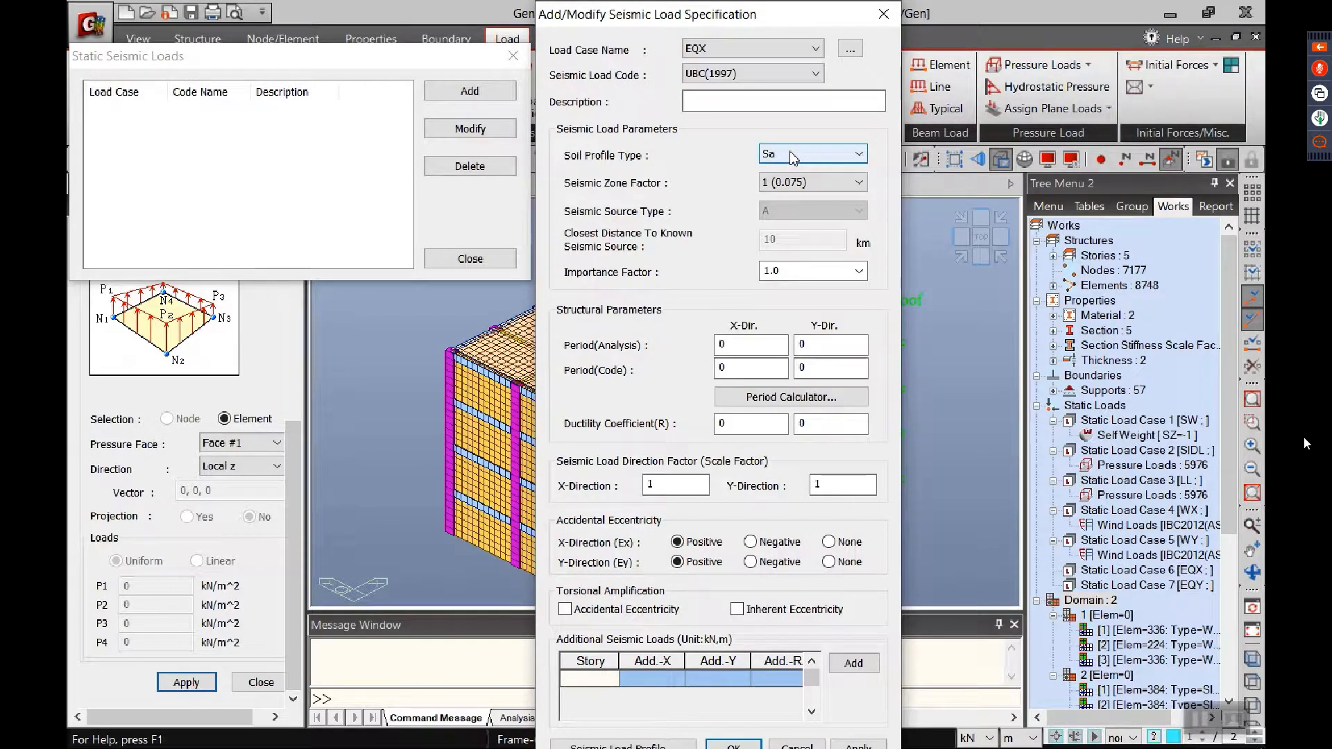
{"action": "left_click", "coordinate": [793, 157]}
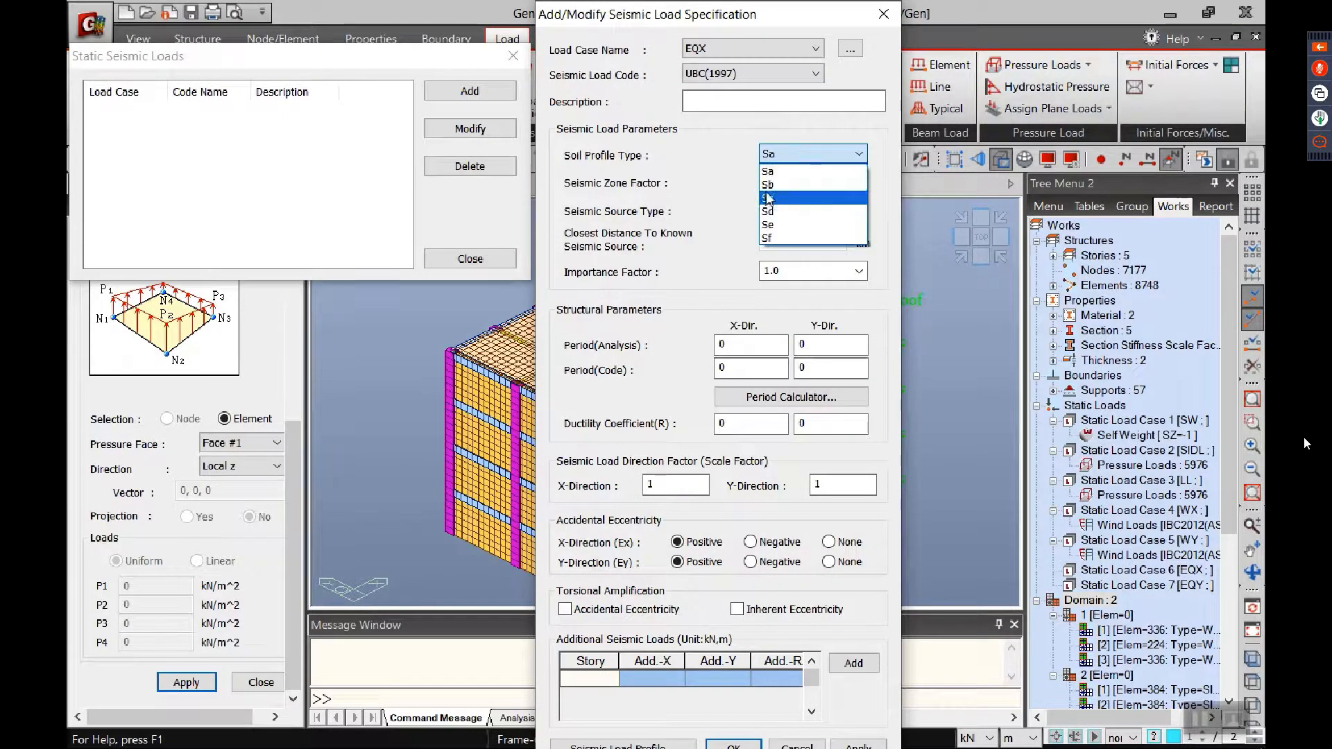
{"action": "left_click", "coordinate": [779, 213]}
{"action": "left_click", "coordinate": [812, 182]}
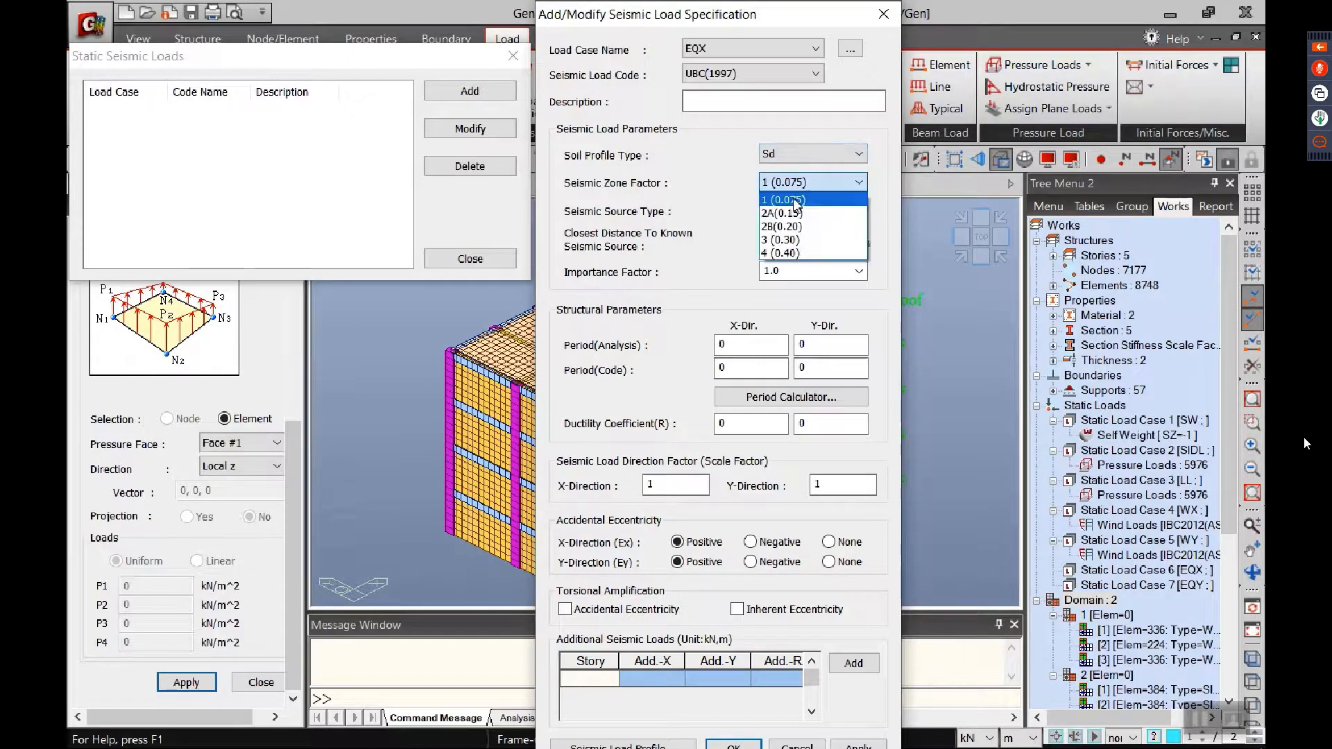
{"action": "left_click", "coordinate": [805, 257]}
{"action": "double_click", "coordinate": [807, 240]}
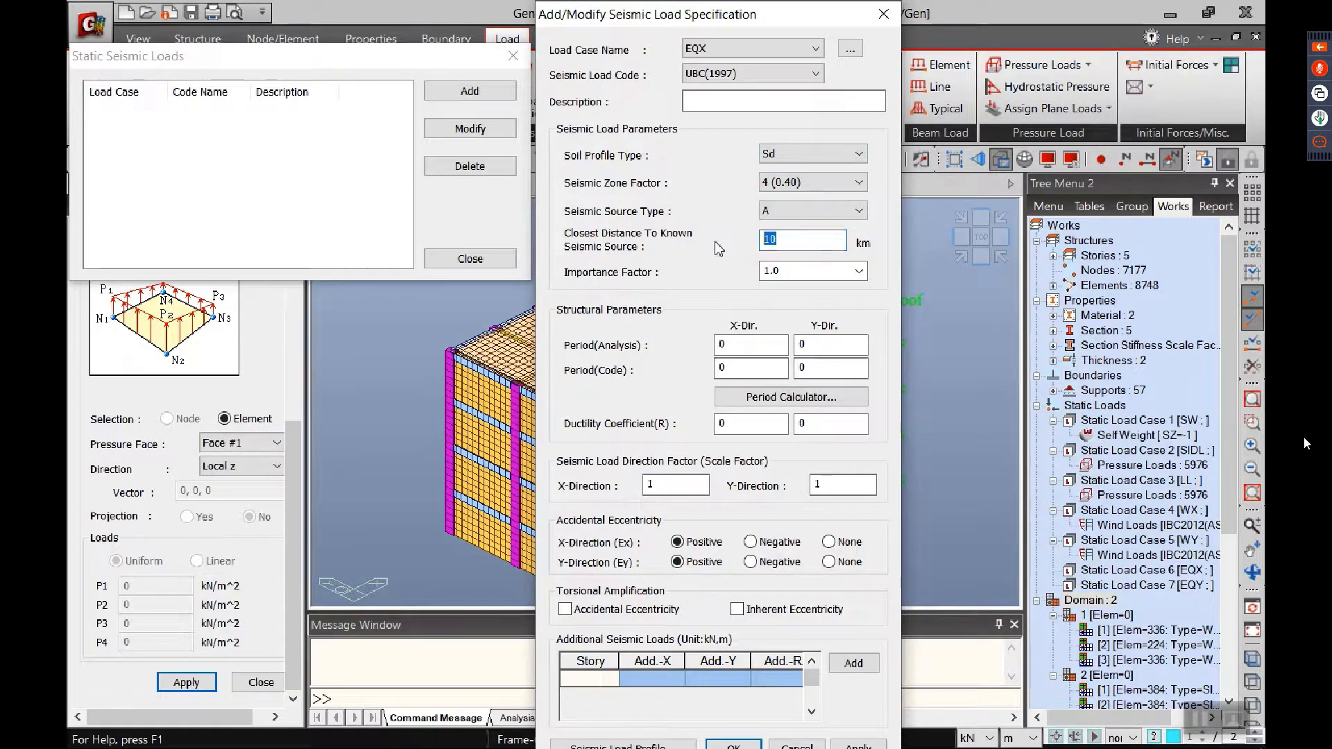
{"action": "type", "text": "5"}
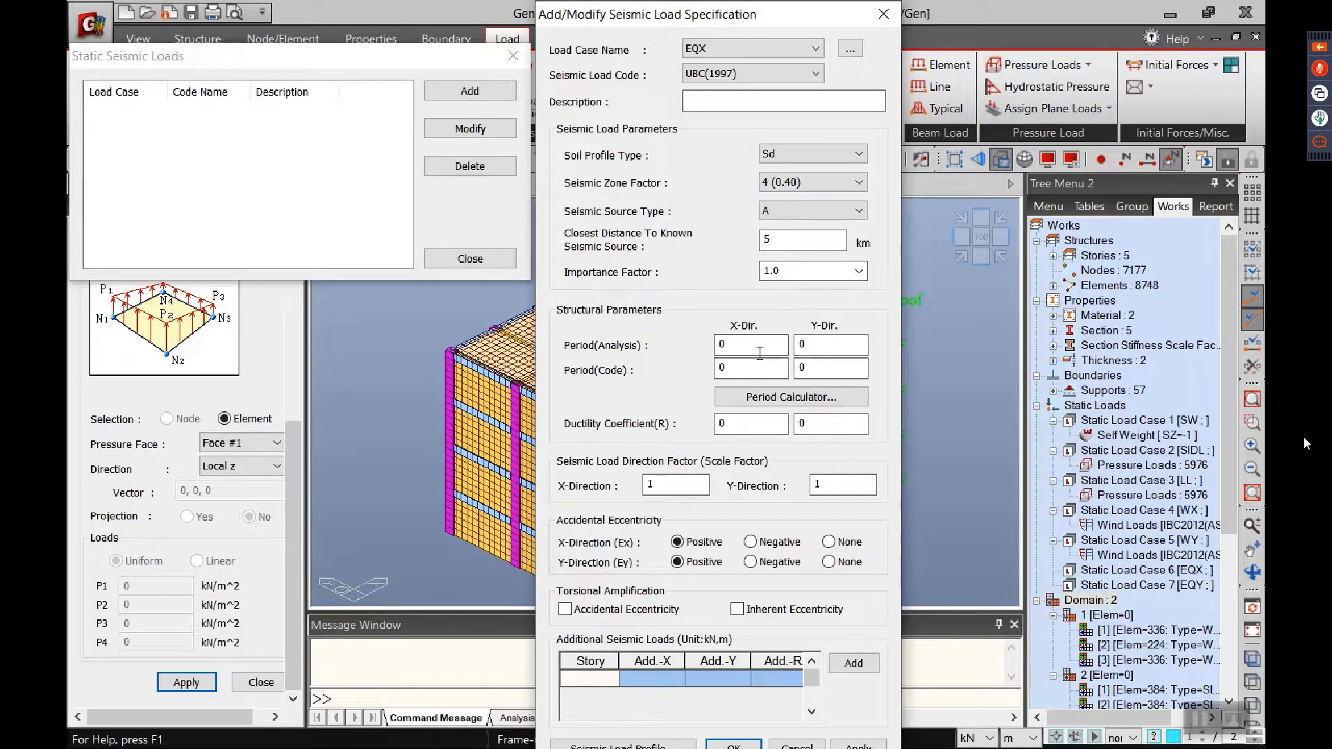
Step: Calculate the code periods for both the X and Y directions with the formula T = 0.030Hn^(3/4)
{"action": "left_click", "coordinate": [790, 397]}
{"action": "left_click", "coordinate": [867, 99]}
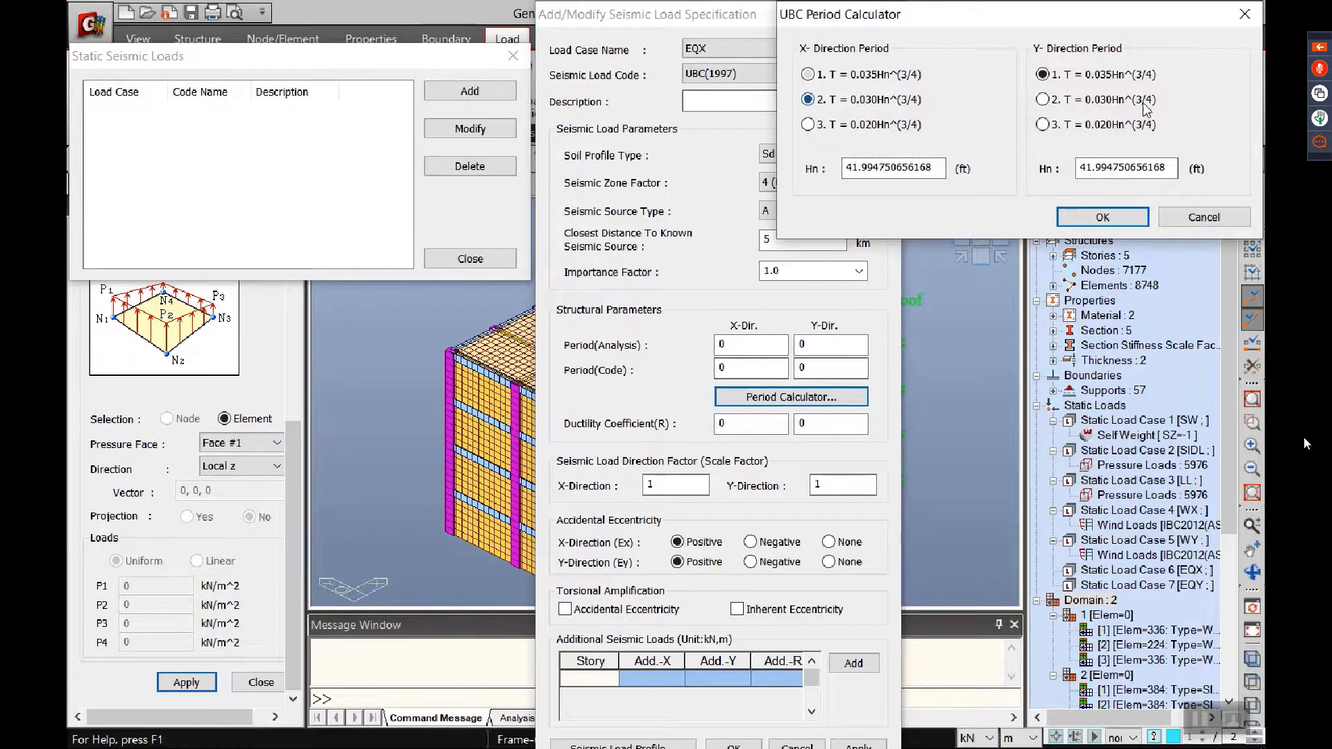
{"action": "left_click", "coordinate": [1102, 101]}
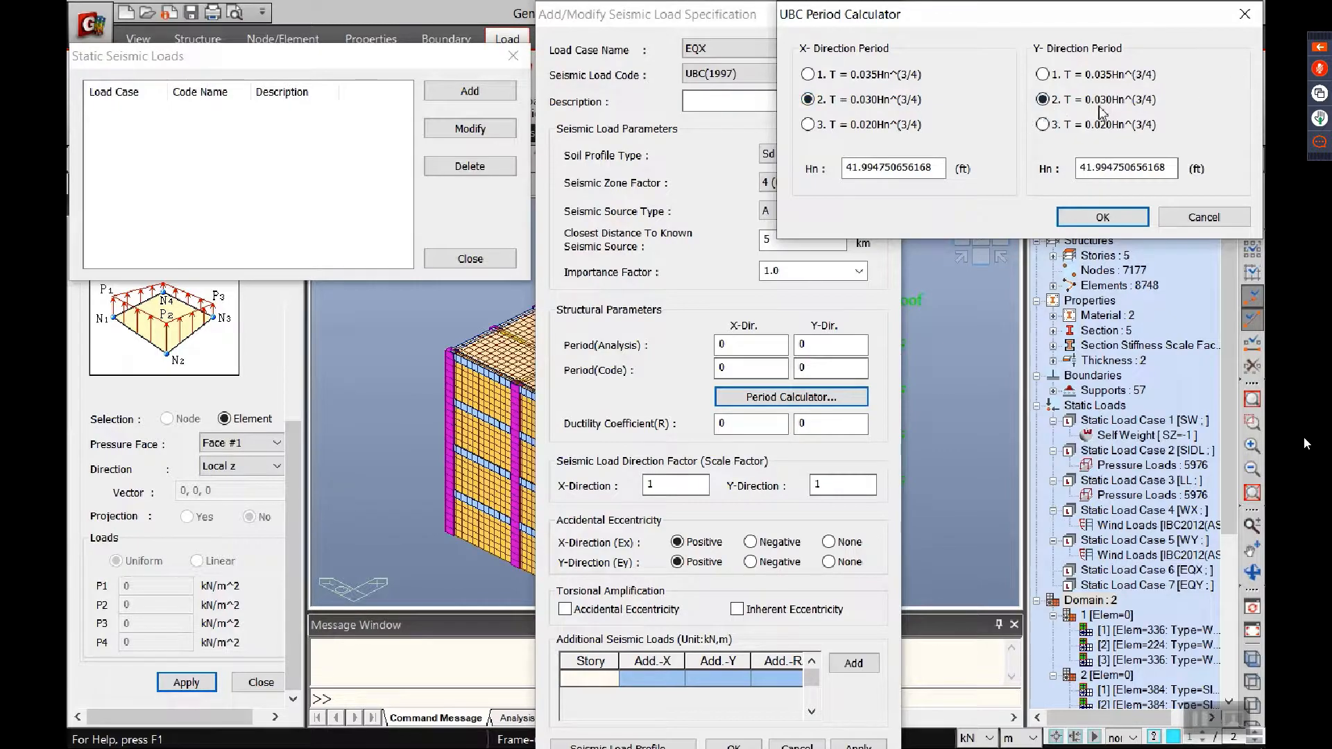
{"action": "left_click", "coordinate": [1103, 217]}
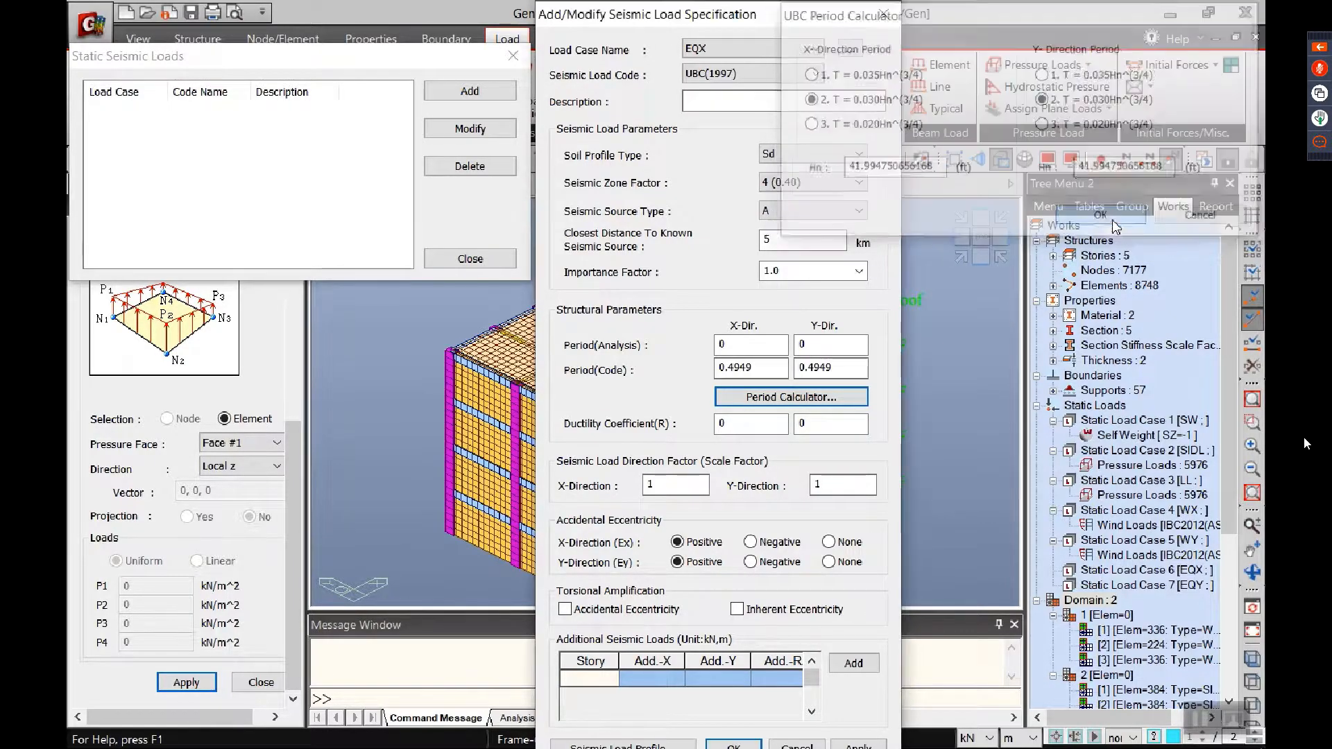
Step: Set the ductility coefficient to 8.5 in both directions and the Y-direction scale factor to 0, and apply the EQX seismic load
{"action": "key", "text": "Tab"}
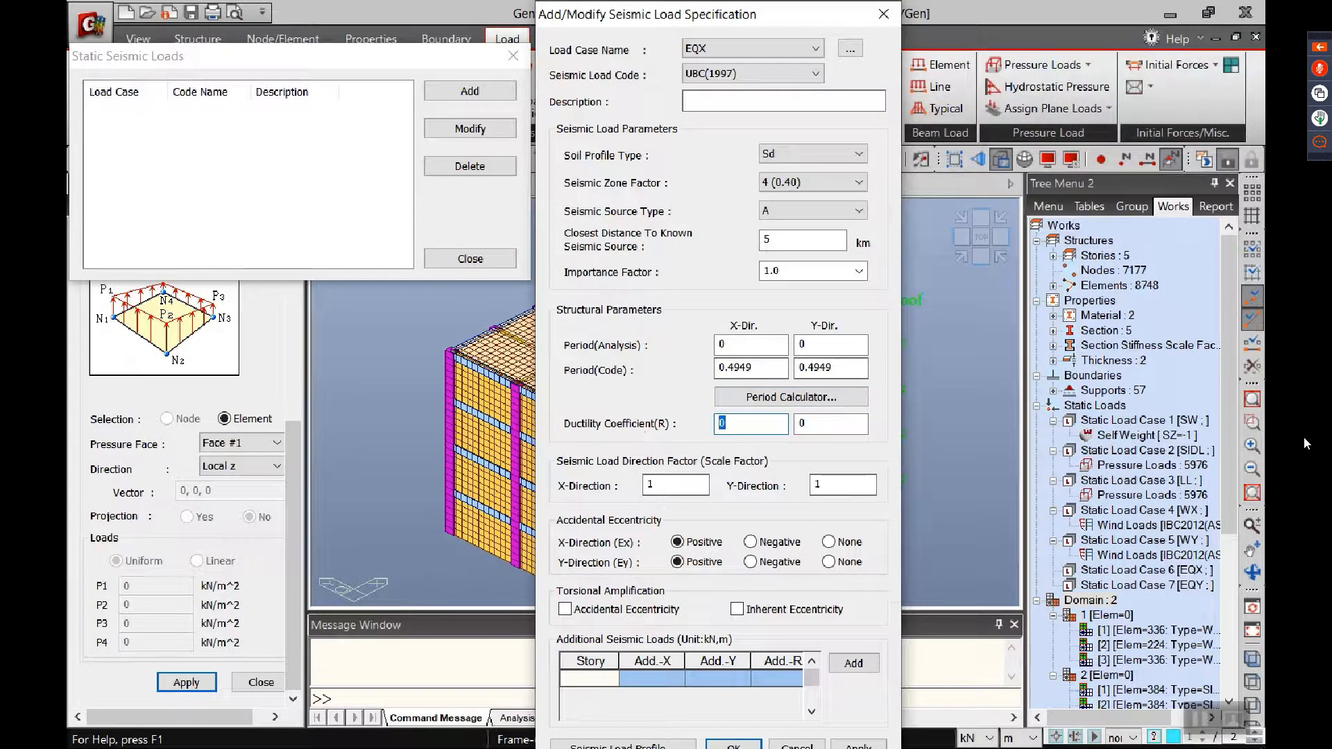
{"action": "type", "text": "8.5"}
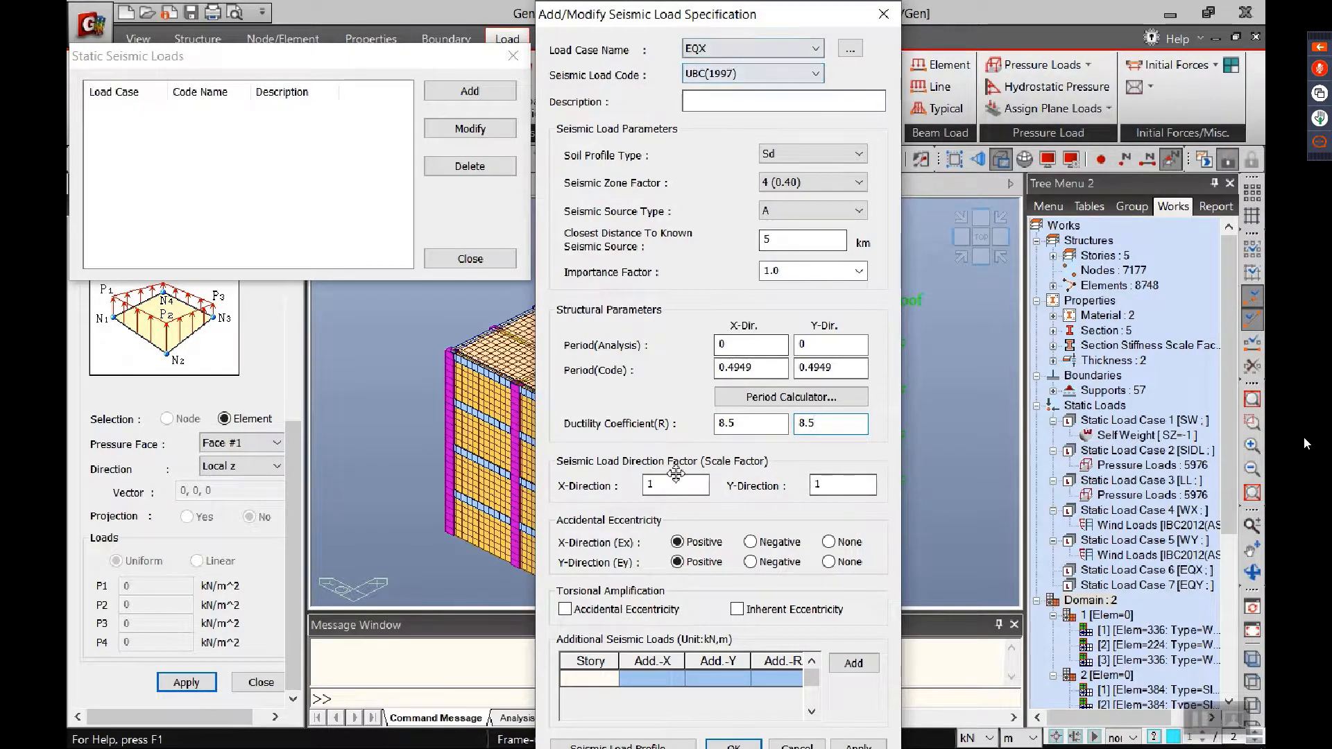
{"action": "double_click", "coordinate": [829, 485]}
{"action": "type", "text": "0"}
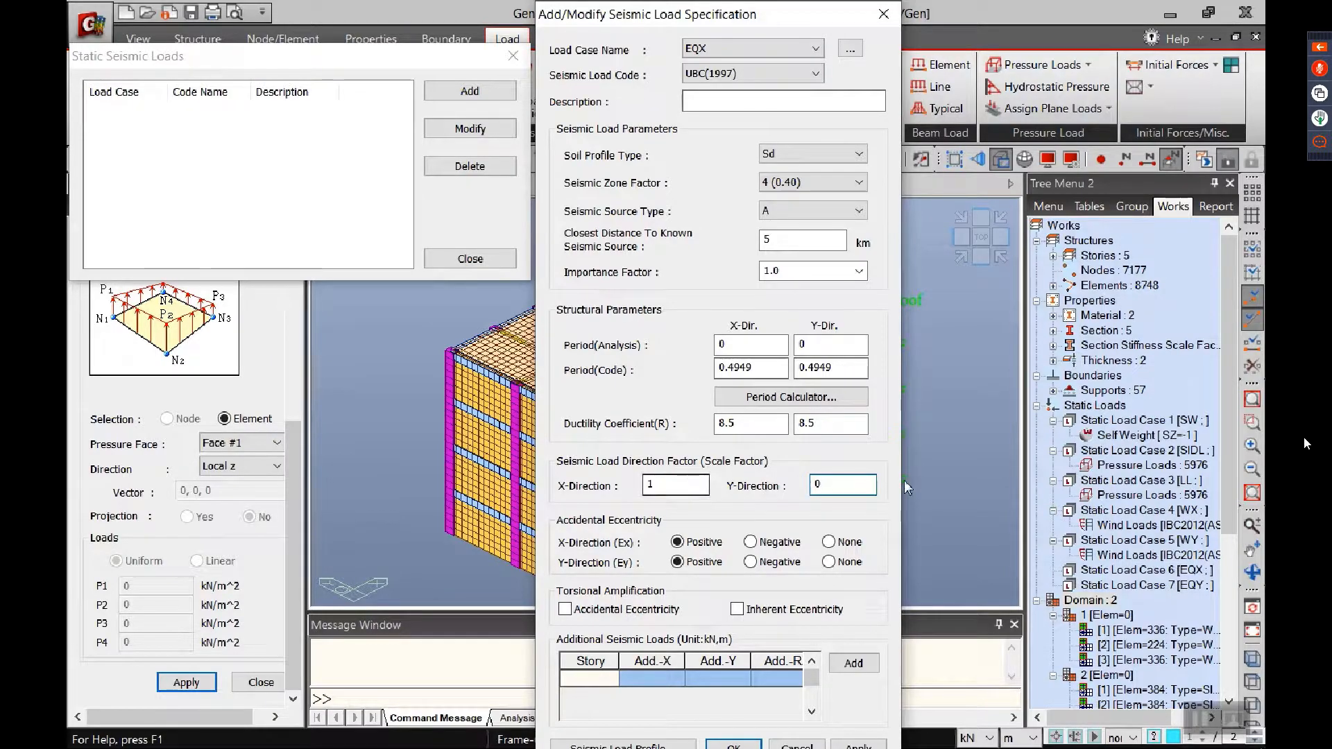
{"action": "left_click", "coordinate": [848, 745]}
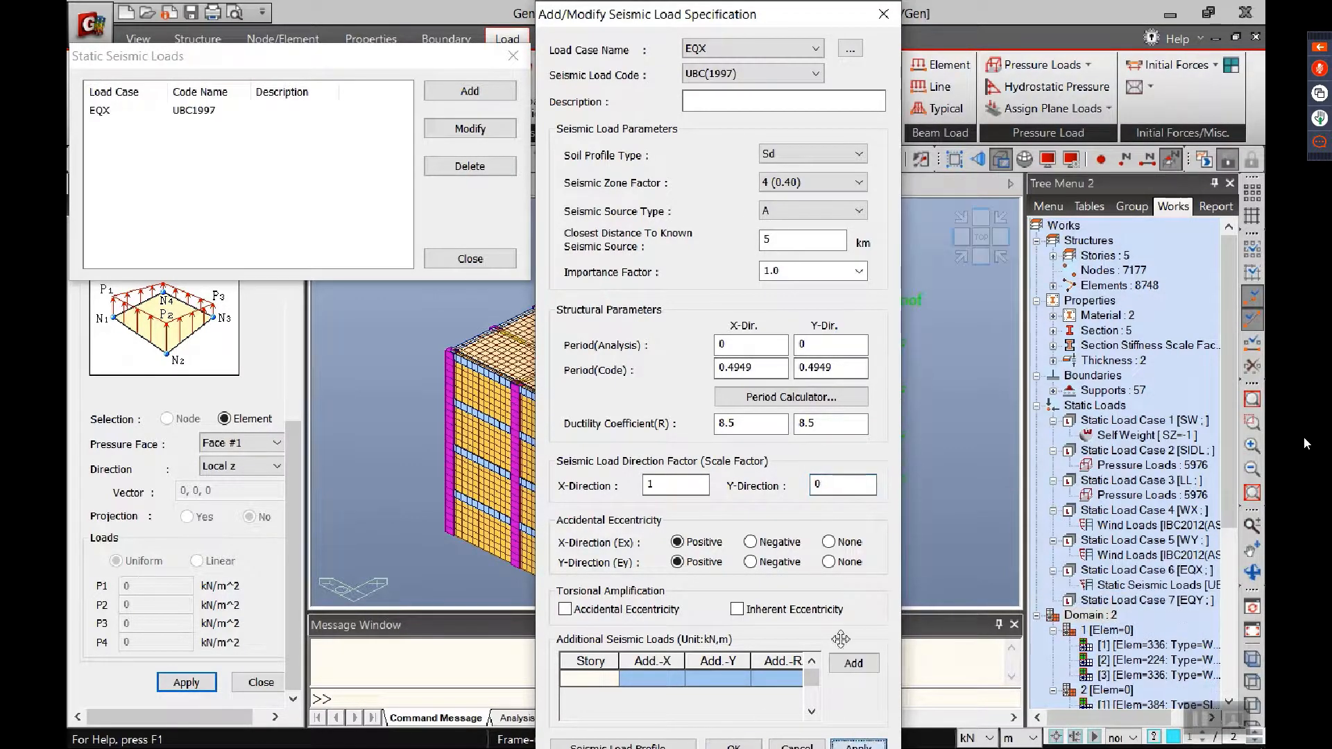
Step: Add the EQY static seismic load with scale factors of 0 in the X direction and 1 in the Y direction
{"action": "left_click", "coordinate": [736, 47]}
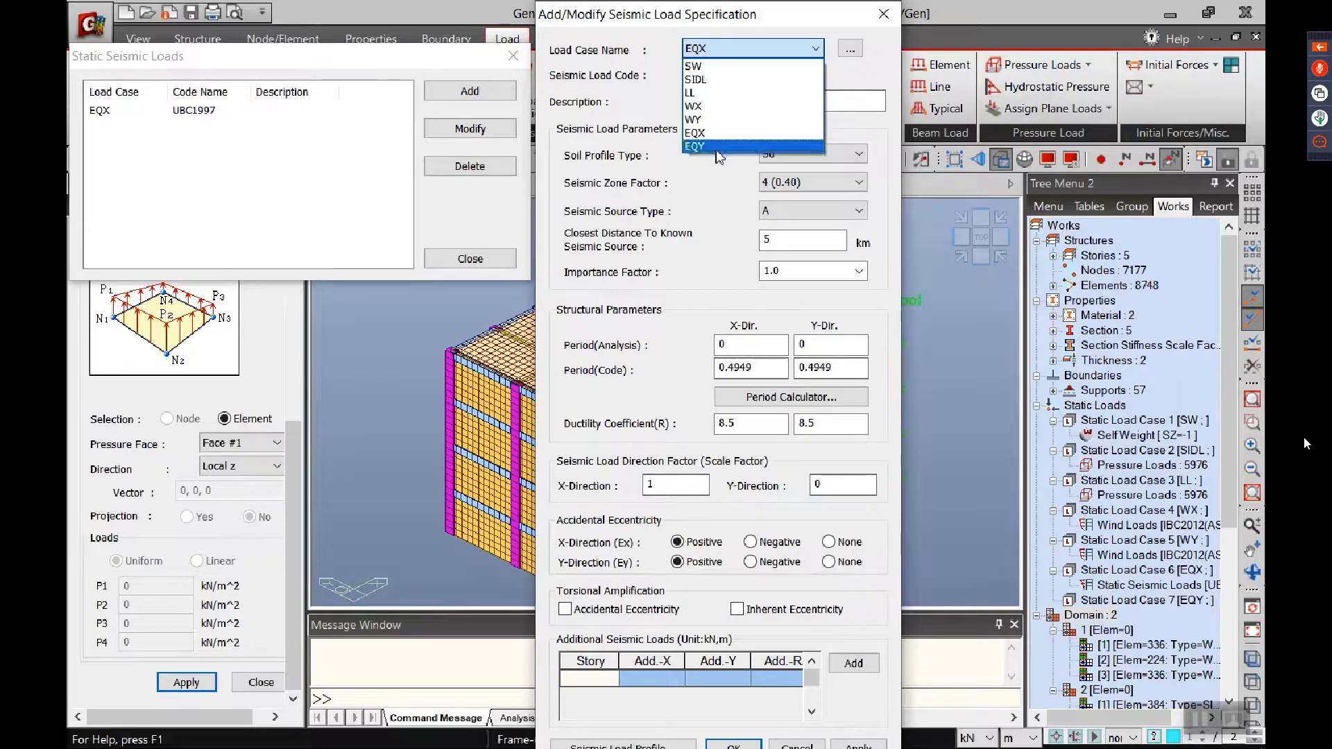
{"action": "left_click", "coordinate": [694, 146]}
{"action": "double_click", "coordinate": [653, 484]}
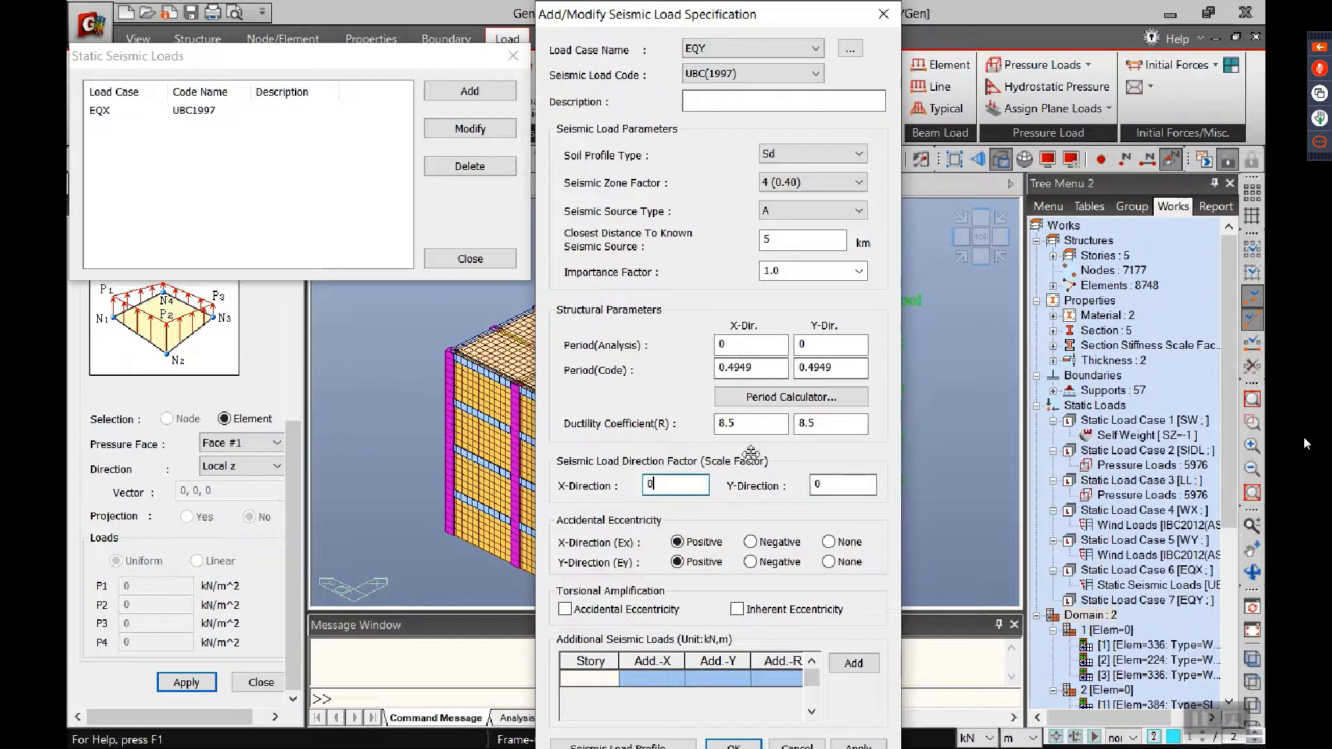
{"action": "key", "text": "Tab"}
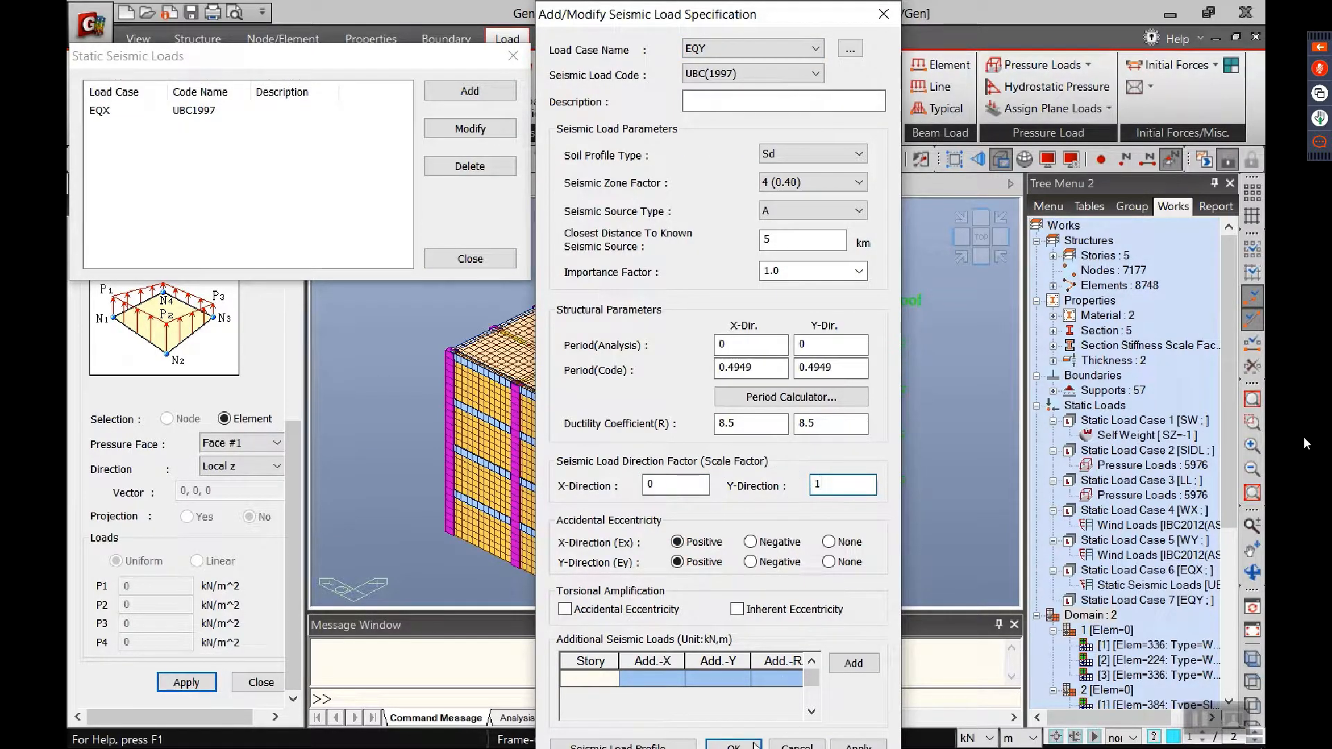
{"action": "left_click", "coordinate": [754, 745]}
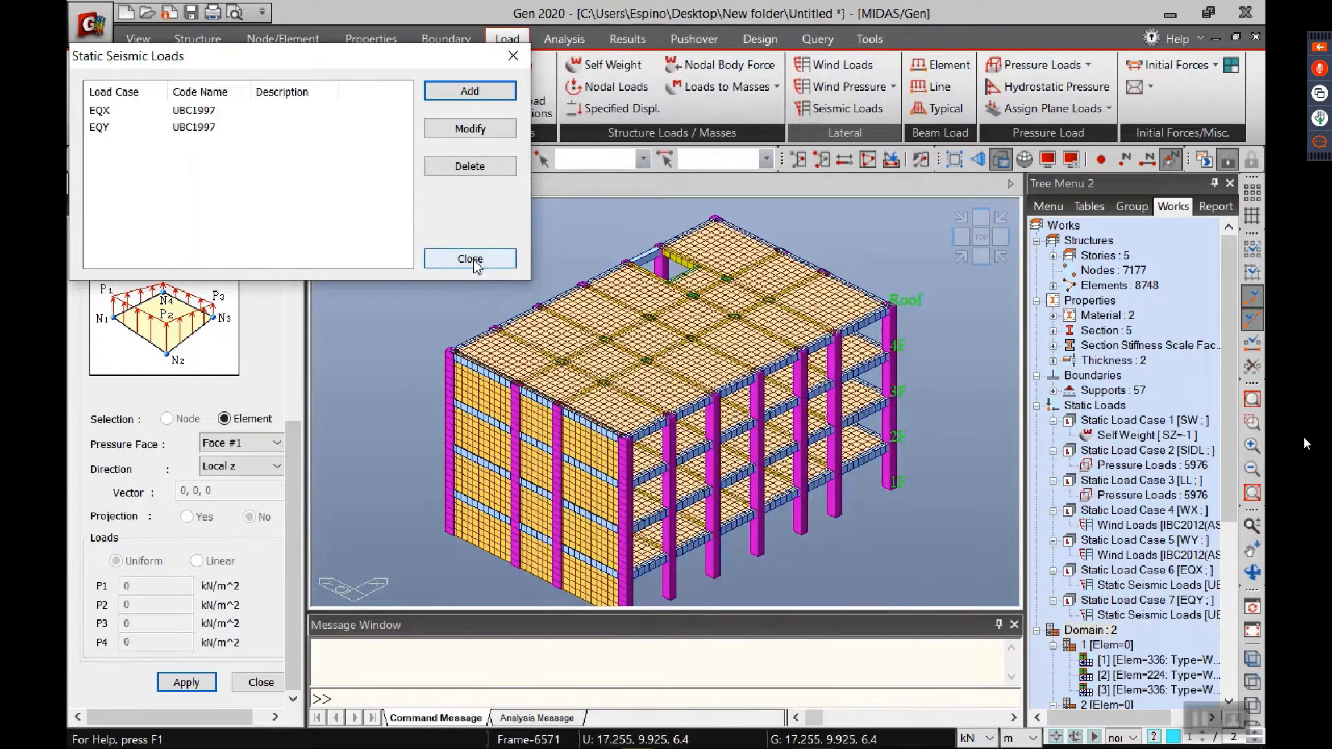
Step: View the story force and story shear profiles of the EQY seismic load and generate its seismic load calculation sheet
{"action": "double_click", "coordinate": [226, 128]}
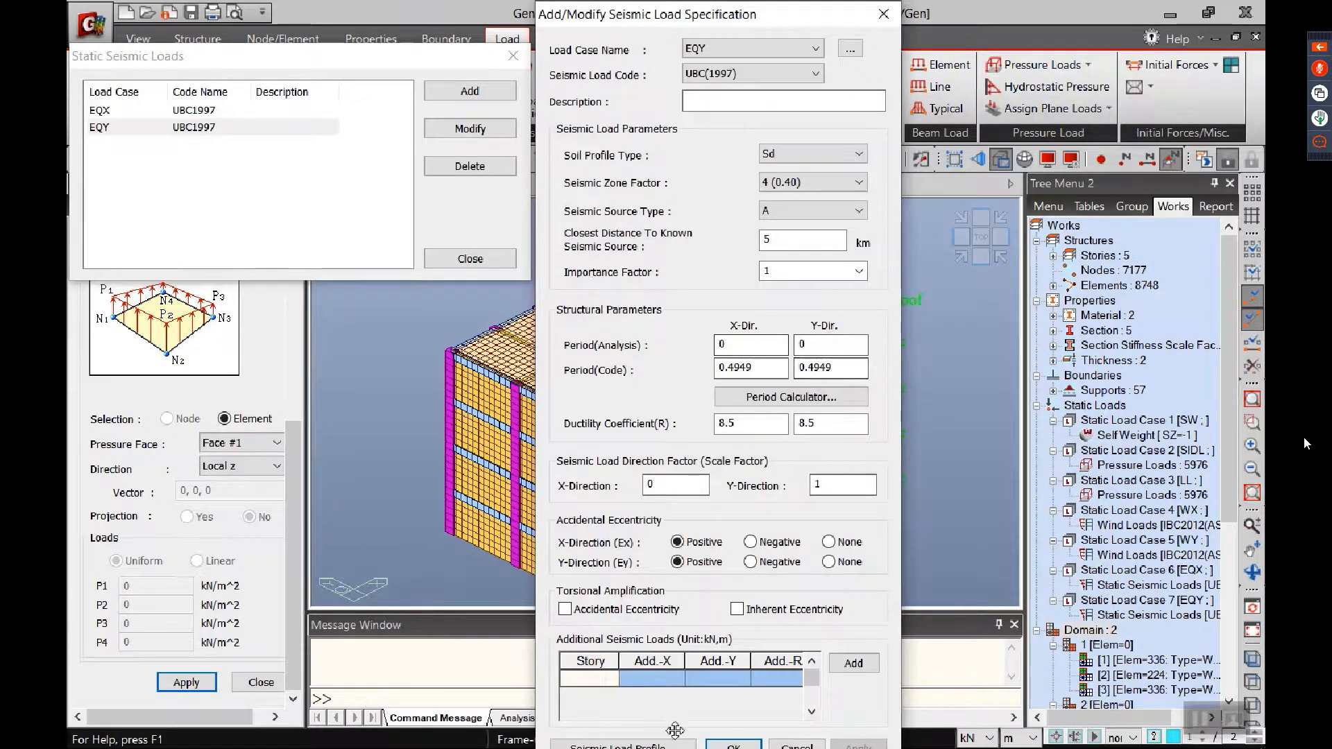
{"action": "left_click", "coordinate": [623, 746]}
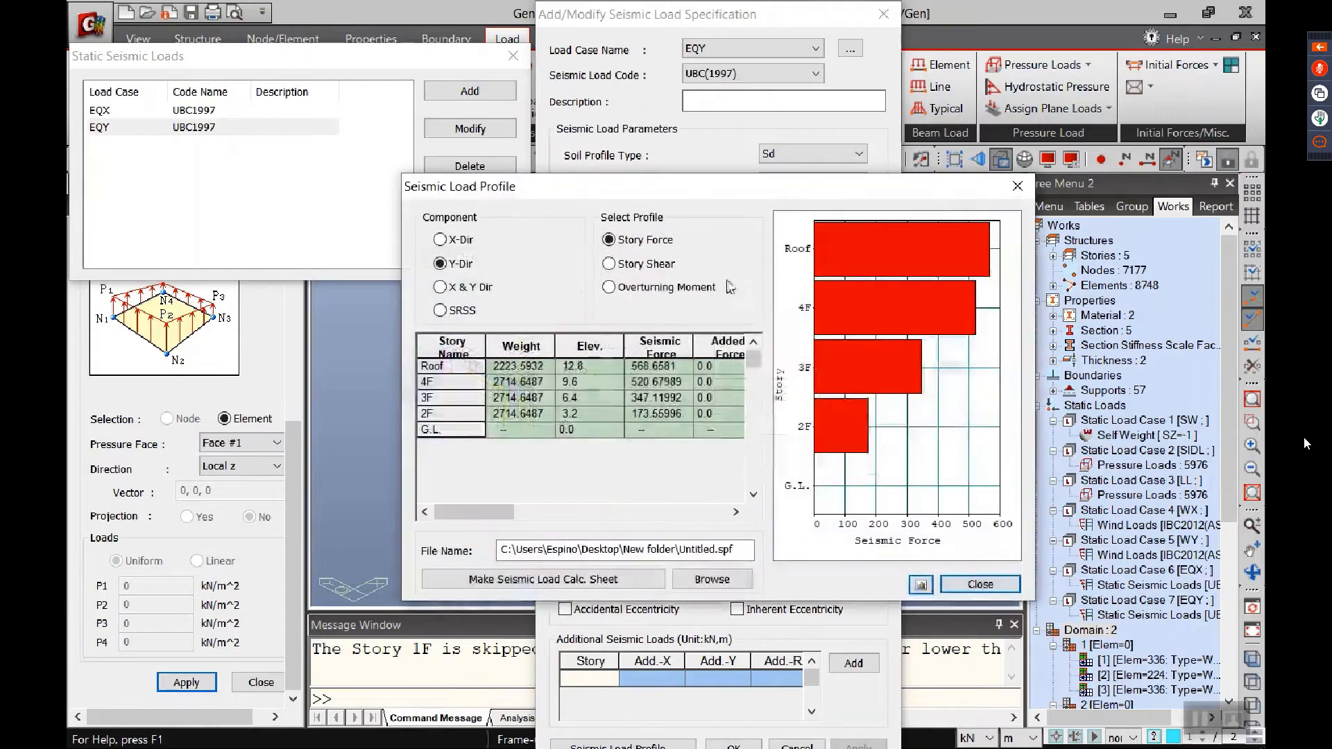
{"action": "left_click", "coordinate": [609, 264]}
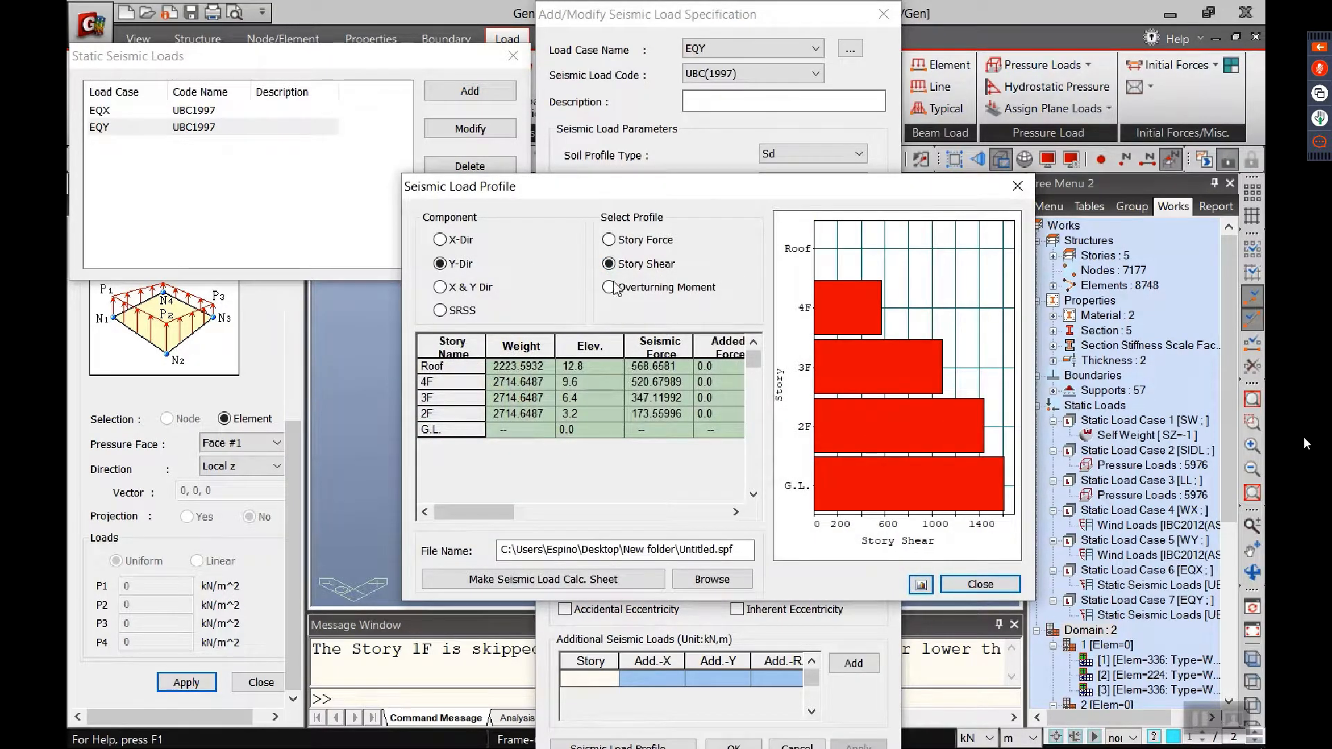
{"action": "left_click", "coordinate": [647, 241]}
{"action": "left_click", "coordinate": [655, 269]}
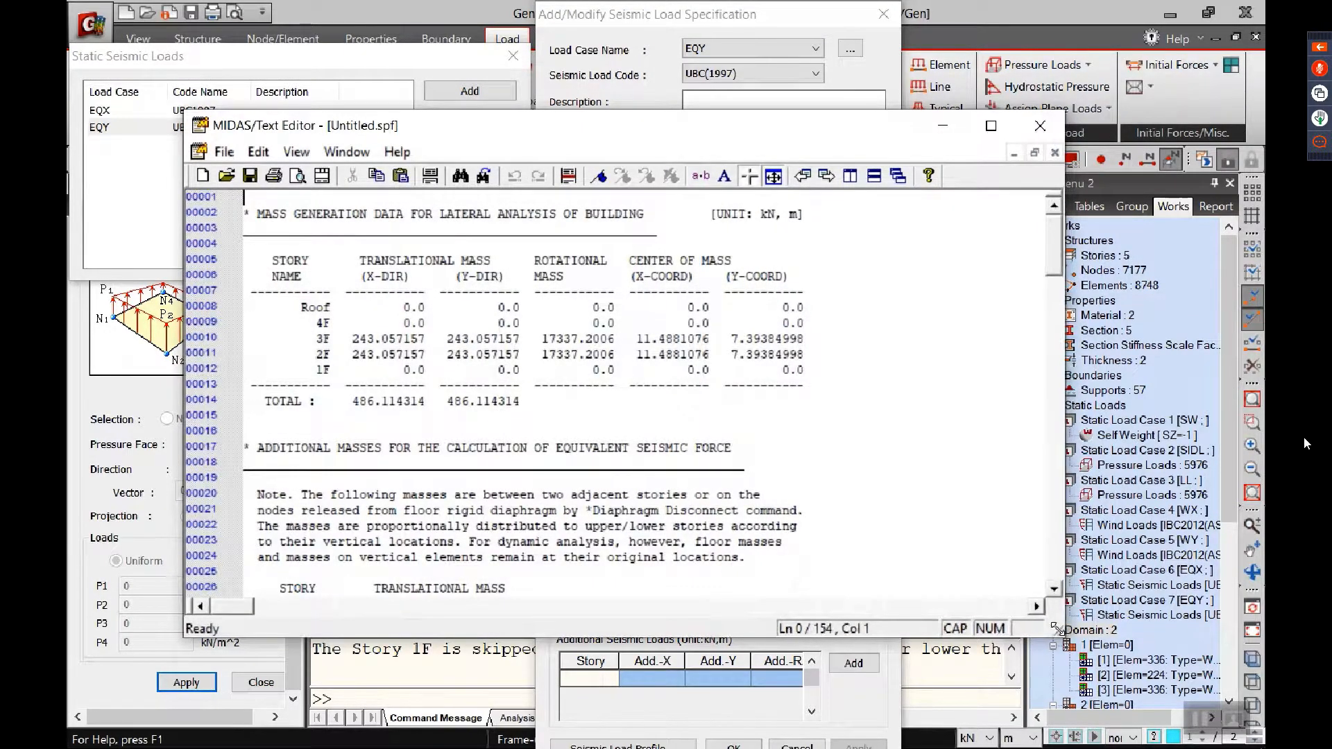
Step: Review the UBC 1997 parameters and the X- and Y-direction seismic load data in the calculation sheet, and close the seismic load definitions
{"action": "left_click_drag", "start_coordinate": [1056, 627], "coordinate": [1012, 720]}
{"action": "scroll", "coordinate": [624, 493], "scroll_direction": "down", "scroll_amount": 7}
{"action": "scroll", "coordinate": [621, 498], "scroll_direction": "down", "scroll_amount": 4}
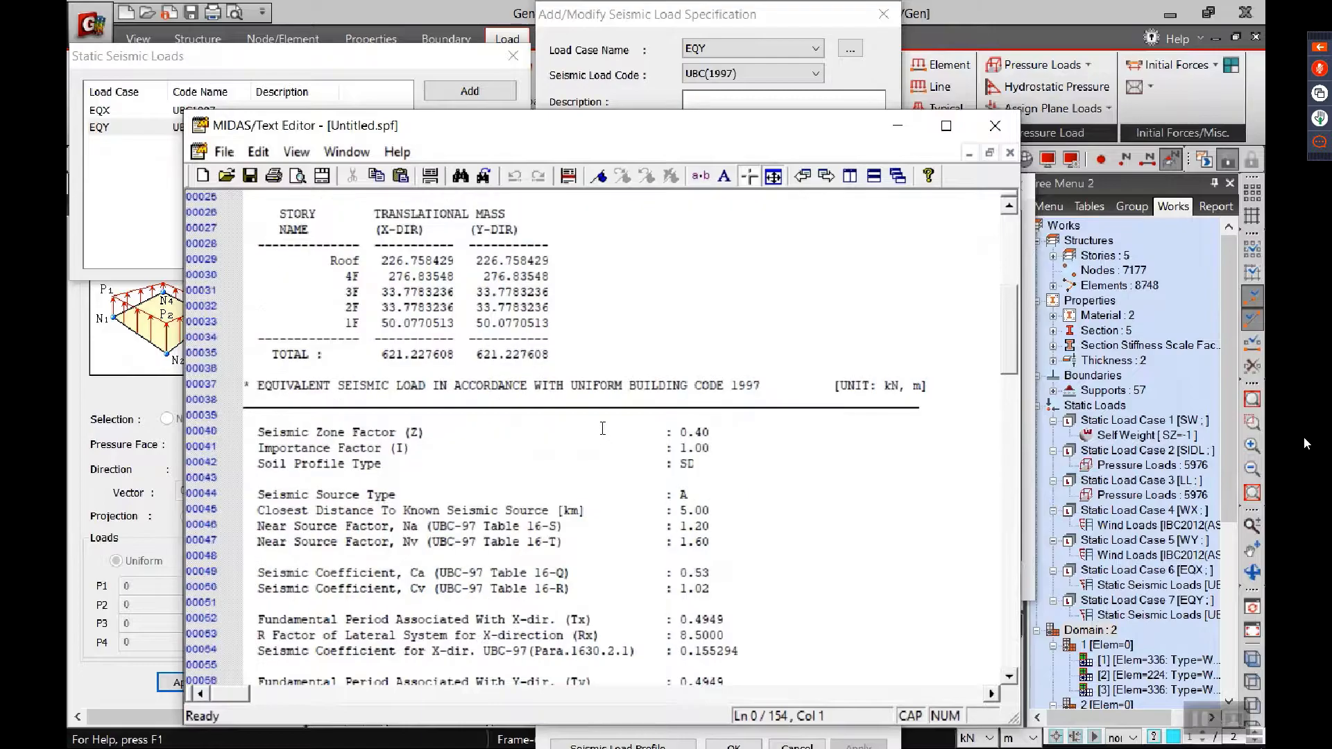
{"action": "scroll", "coordinate": [618, 440], "scroll_direction": "down", "scroll_amount": 4}
{"action": "scroll", "coordinate": [618, 439], "scroll_direction": "down", "scroll_amount": 13}
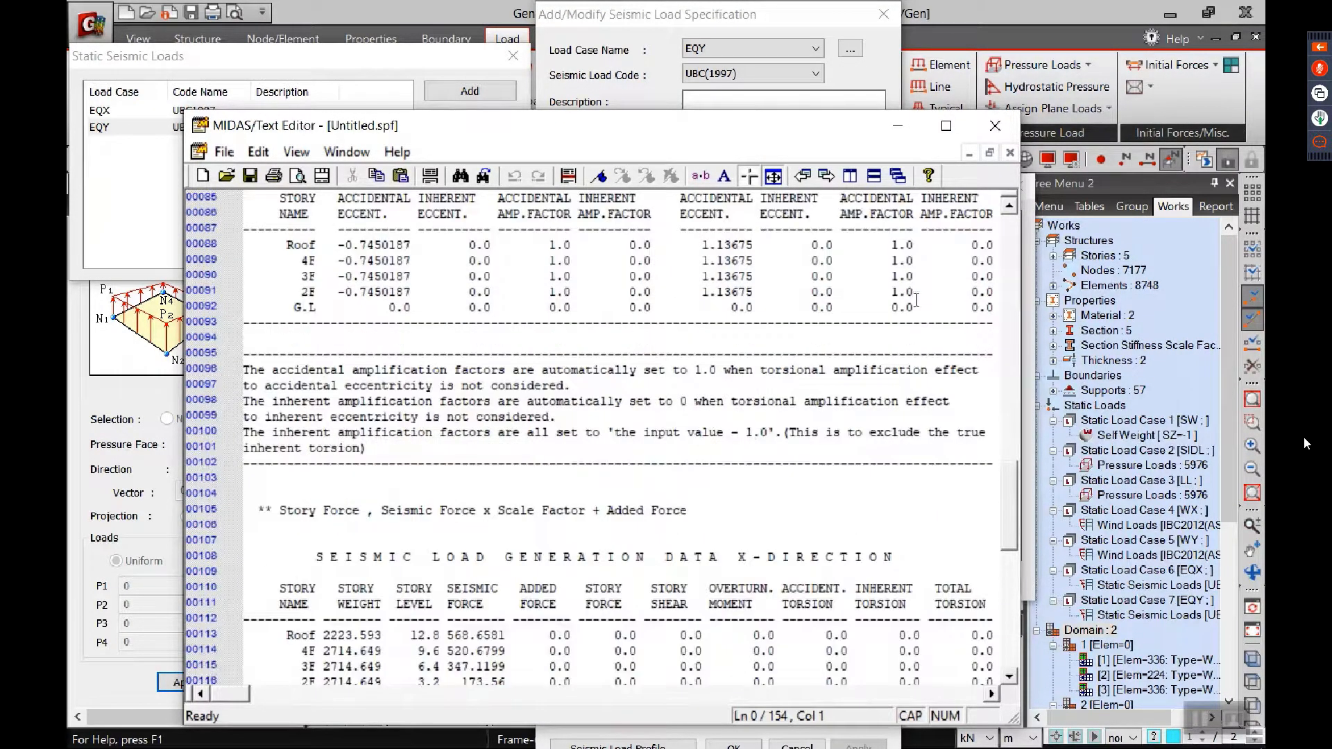
{"action": "scroll", "coordinate": [782, 441], "scroll_direction": "down", "scroll_amount": 3}
{"action": "scroll", "coordinate": [783, 429], "scroll_direction": "down", "scroll_amount": 3}
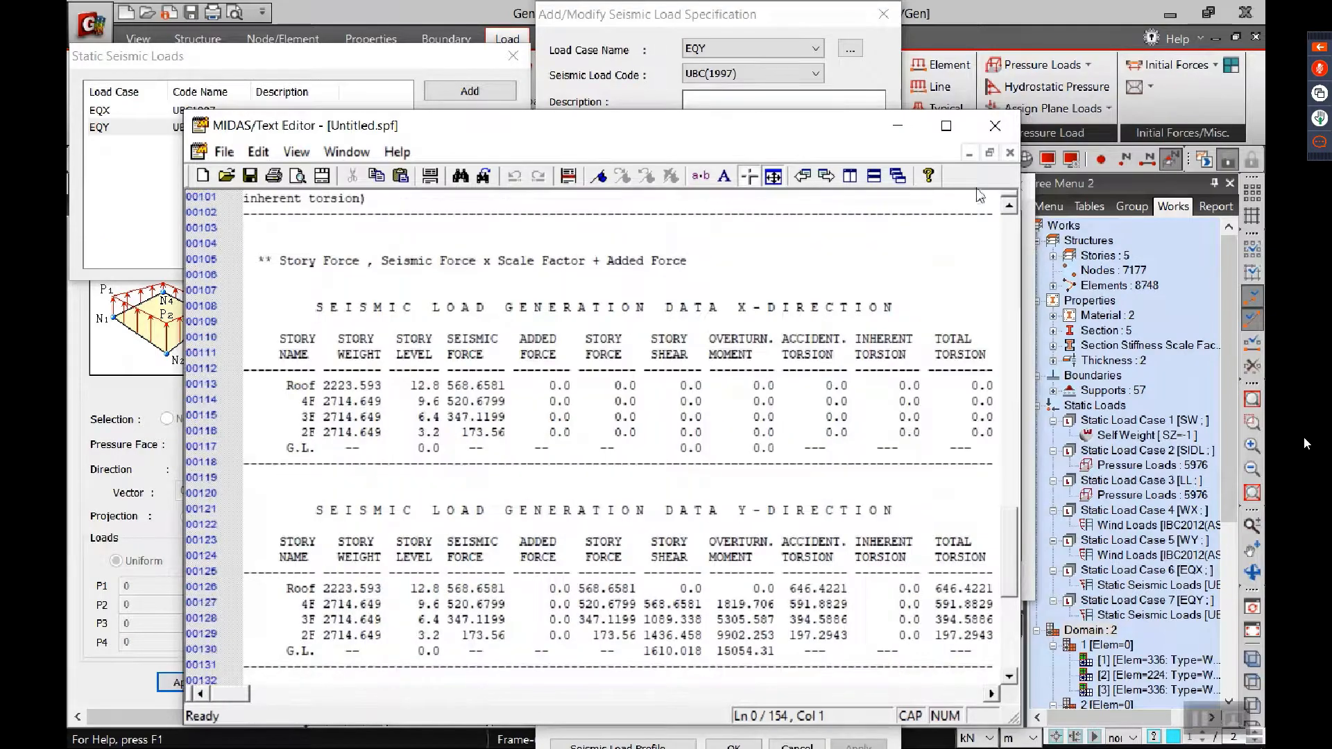
{"action": "left_click", "coordinate": [996, 127]}
{"action": "left_click", "coordinate": [984, 588]}
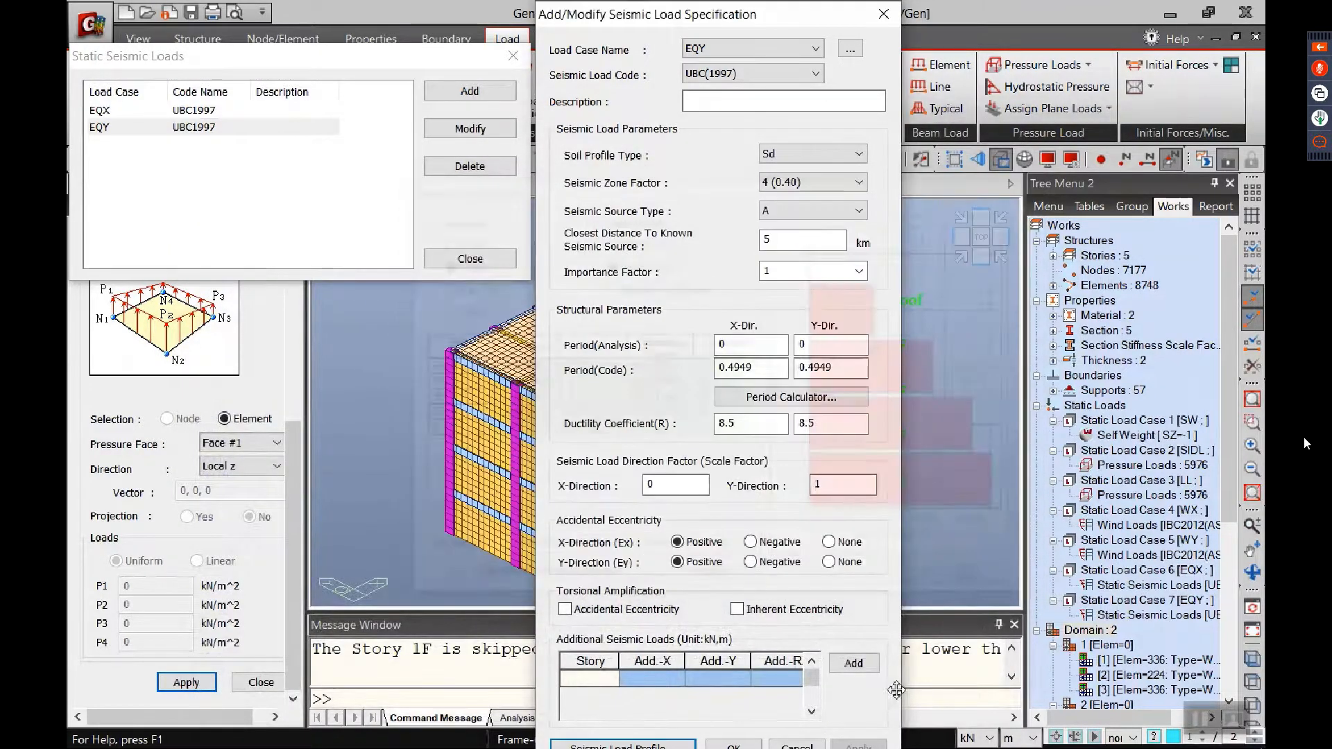
{"action": "left_click", "coordinate": [785, 745]}
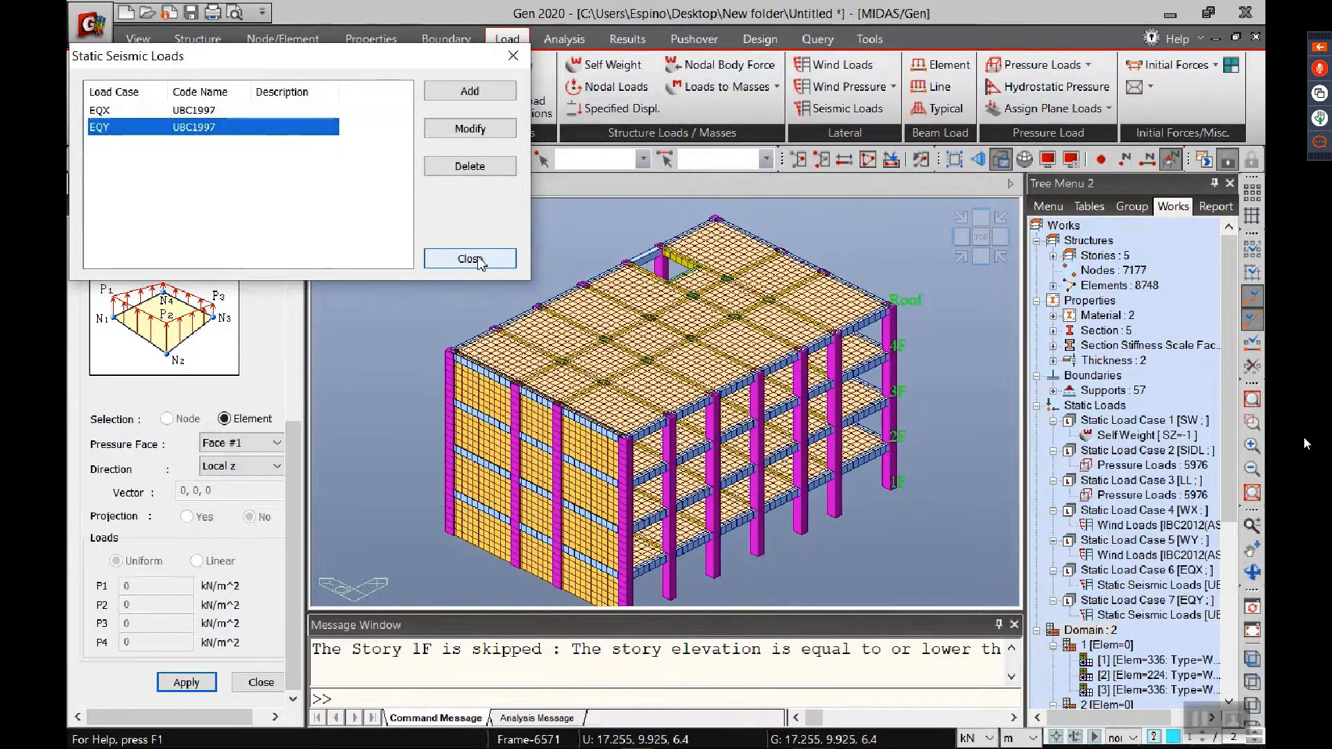
{"action": "left_click", "coordinate": [472, 259]}
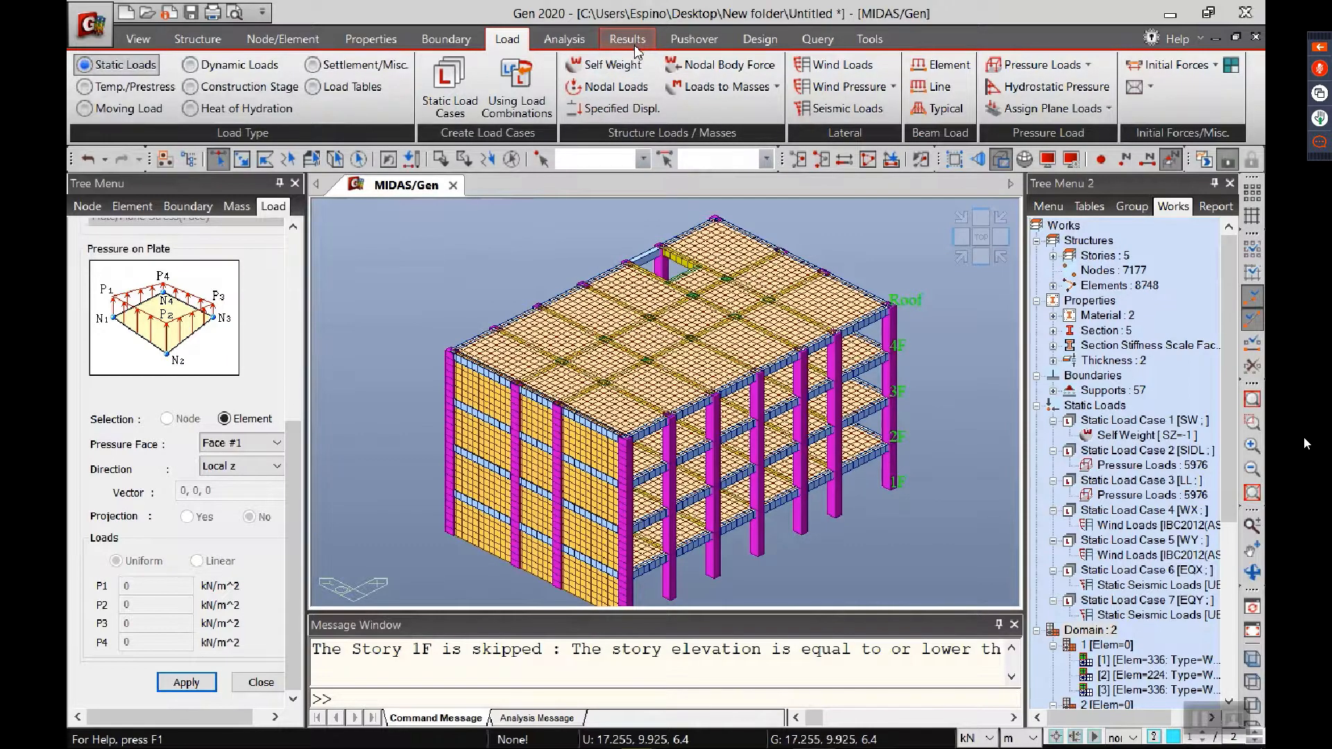
Step: Auto-generate the general load combinations with the concrete code ACI318-14 and strength-level wind load factor, and widen the description column
{"action": "left_click", "coordinate": [632, 42]}
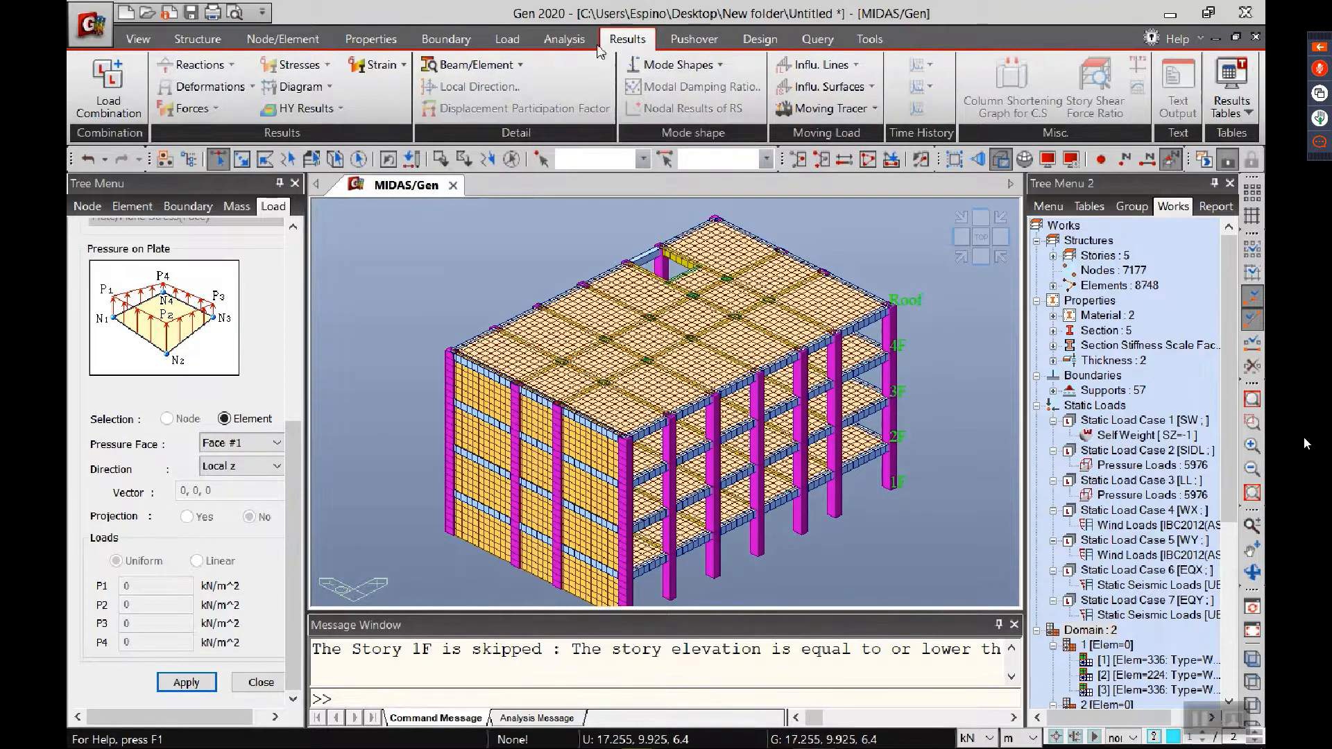
{"action": "left_click", "coordinate": [108, 87]}
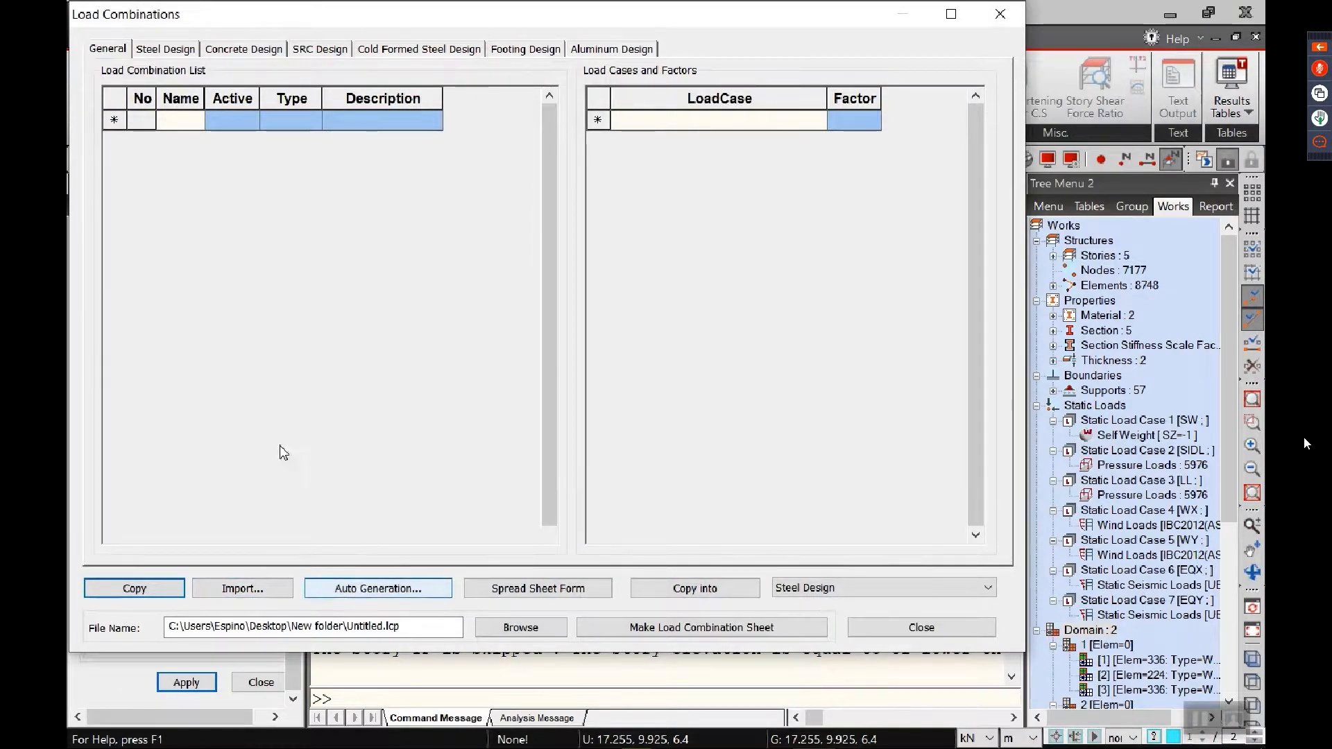
{"action": "left_click", "coordinate": [108, 51]}
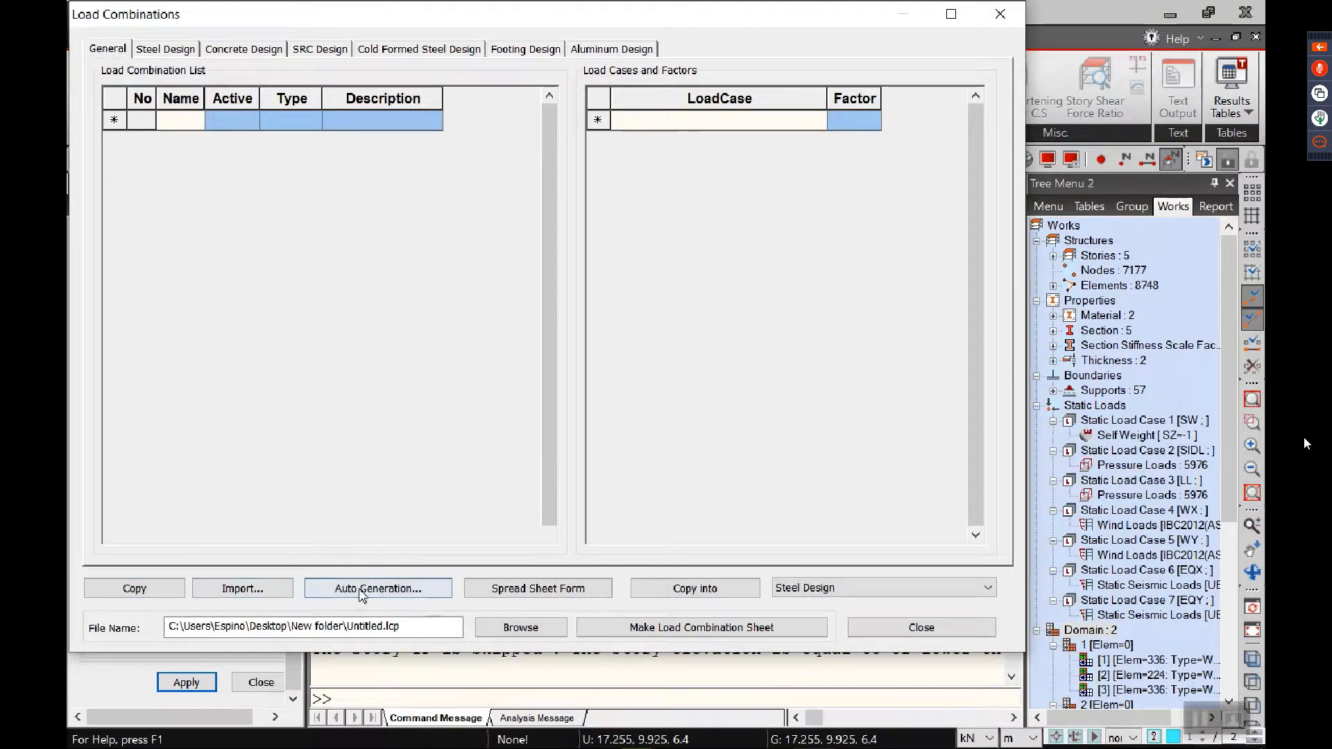
{"action": "left_click", "coordinate": [385, 588]}
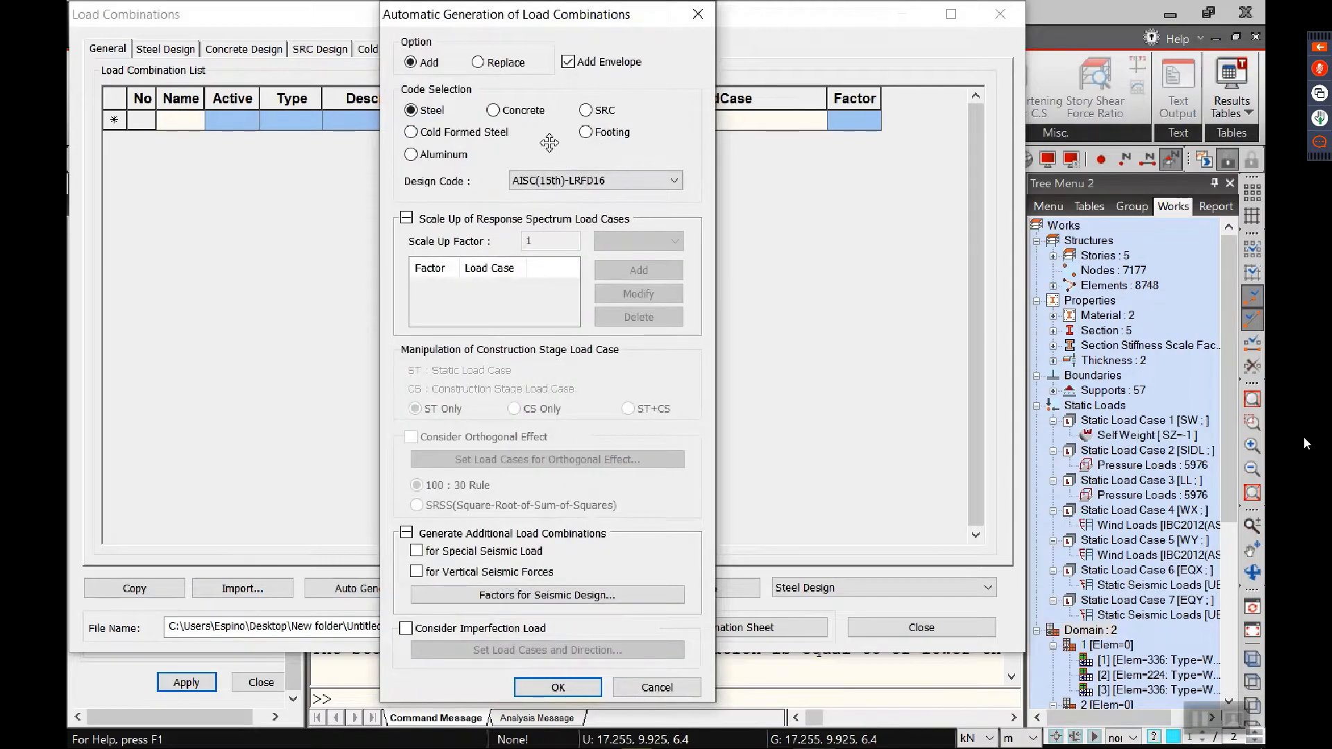
{"action": "left_click", "coordinate": [538, 118]}
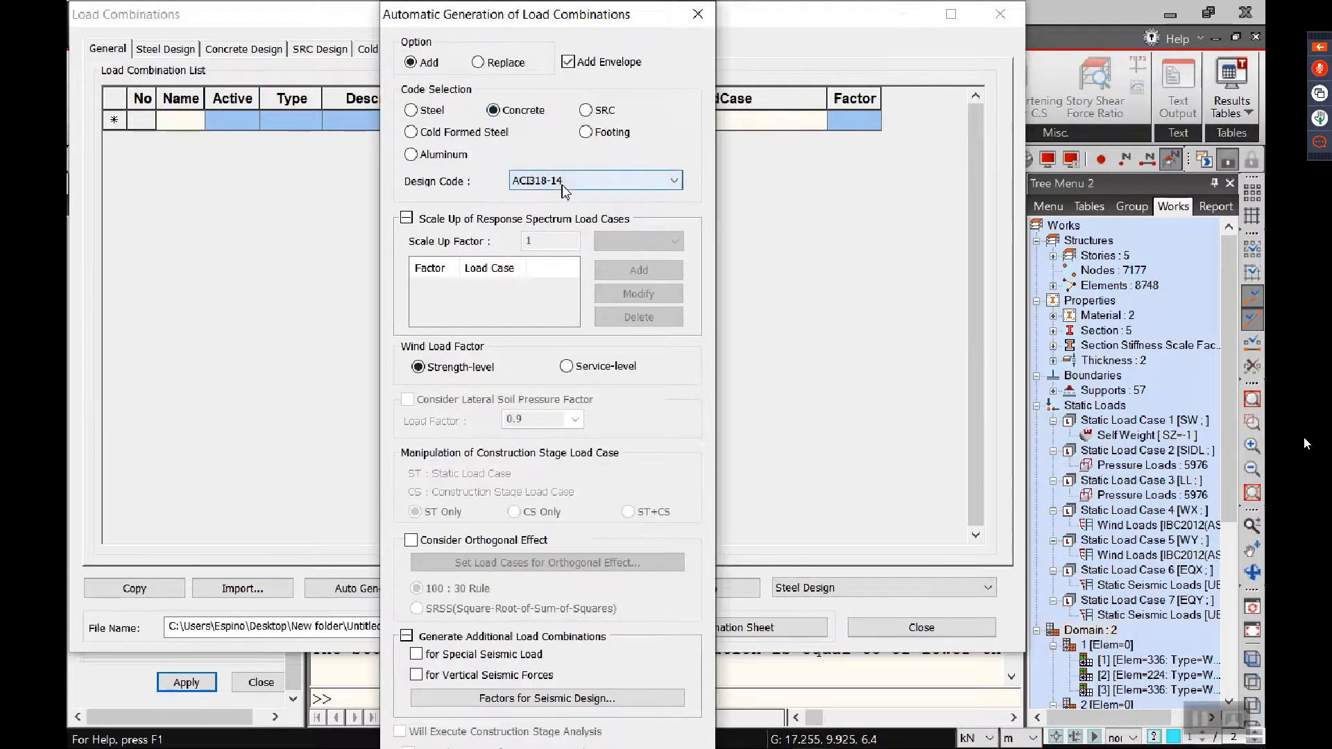
{"action": "left_click", "coordinate": [406, 220]}
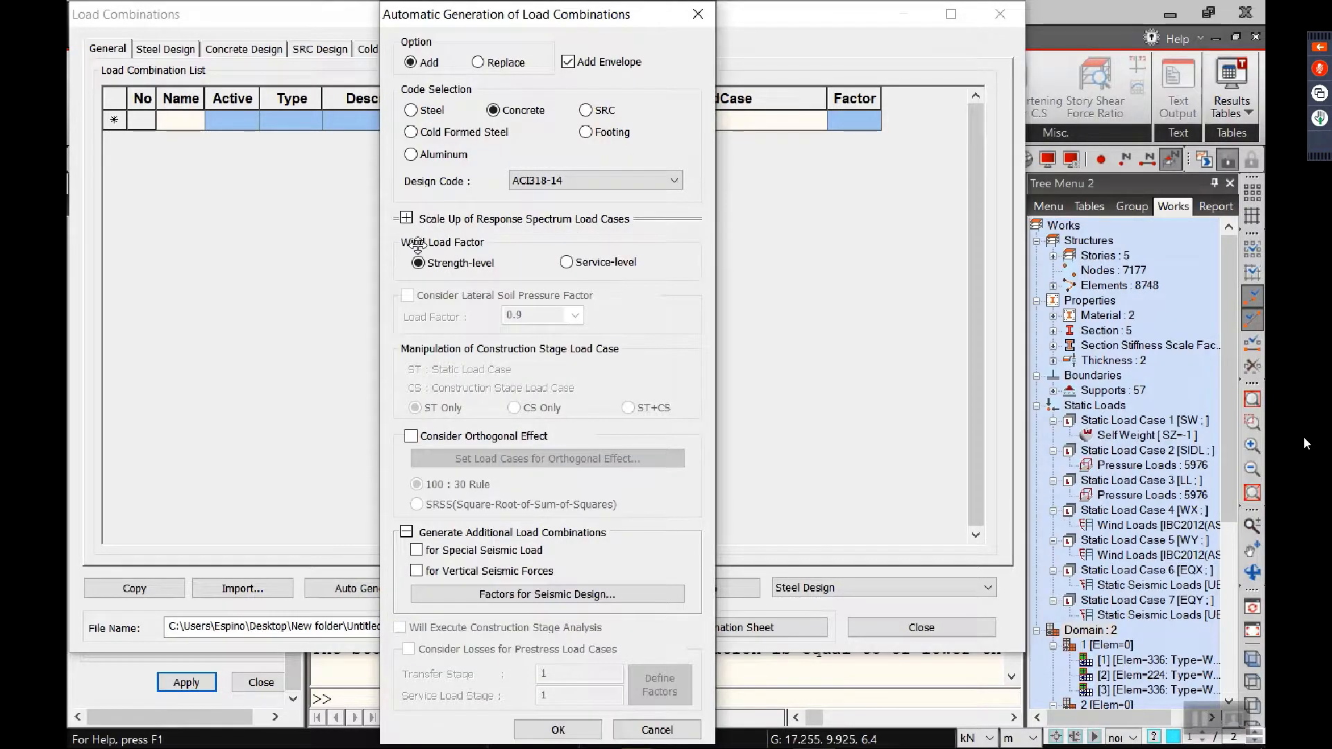
{"action": "left_click", "coordinate": [406, 531]}
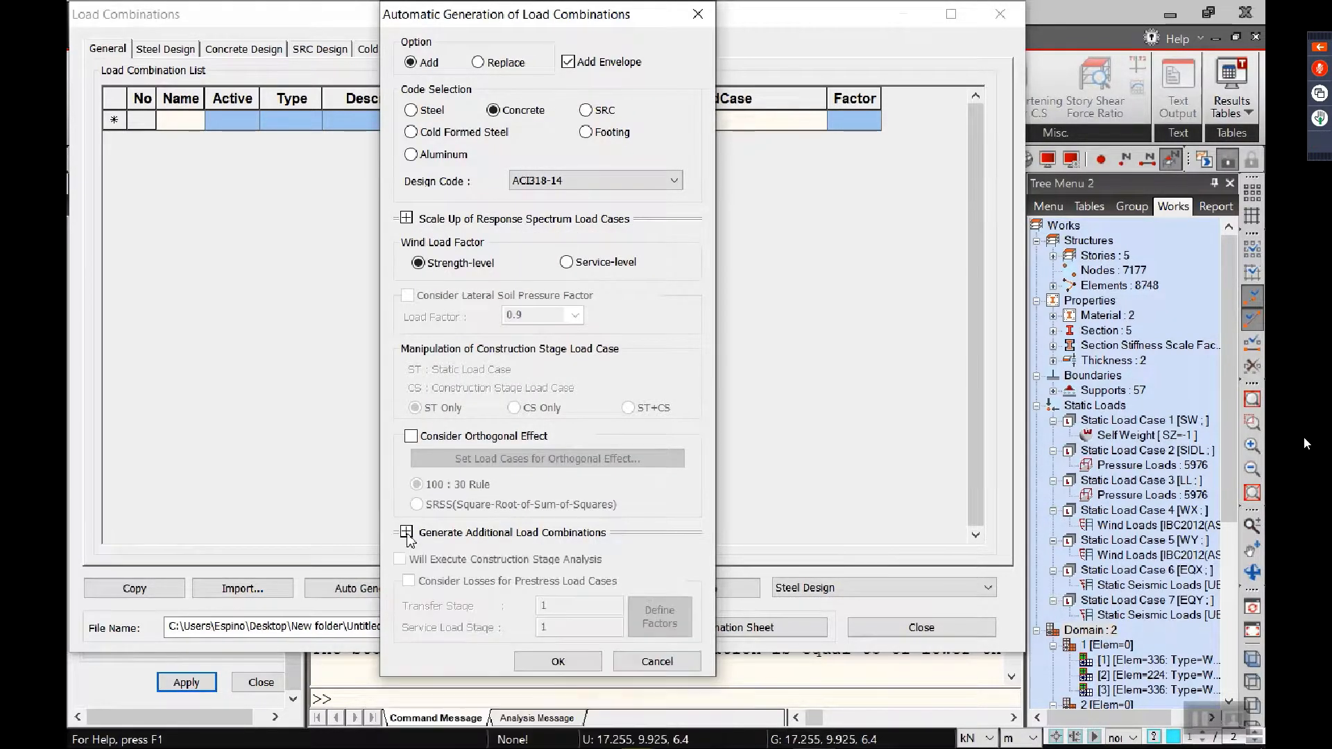
{"action": "left_click", "coordinate": [559, 663]}
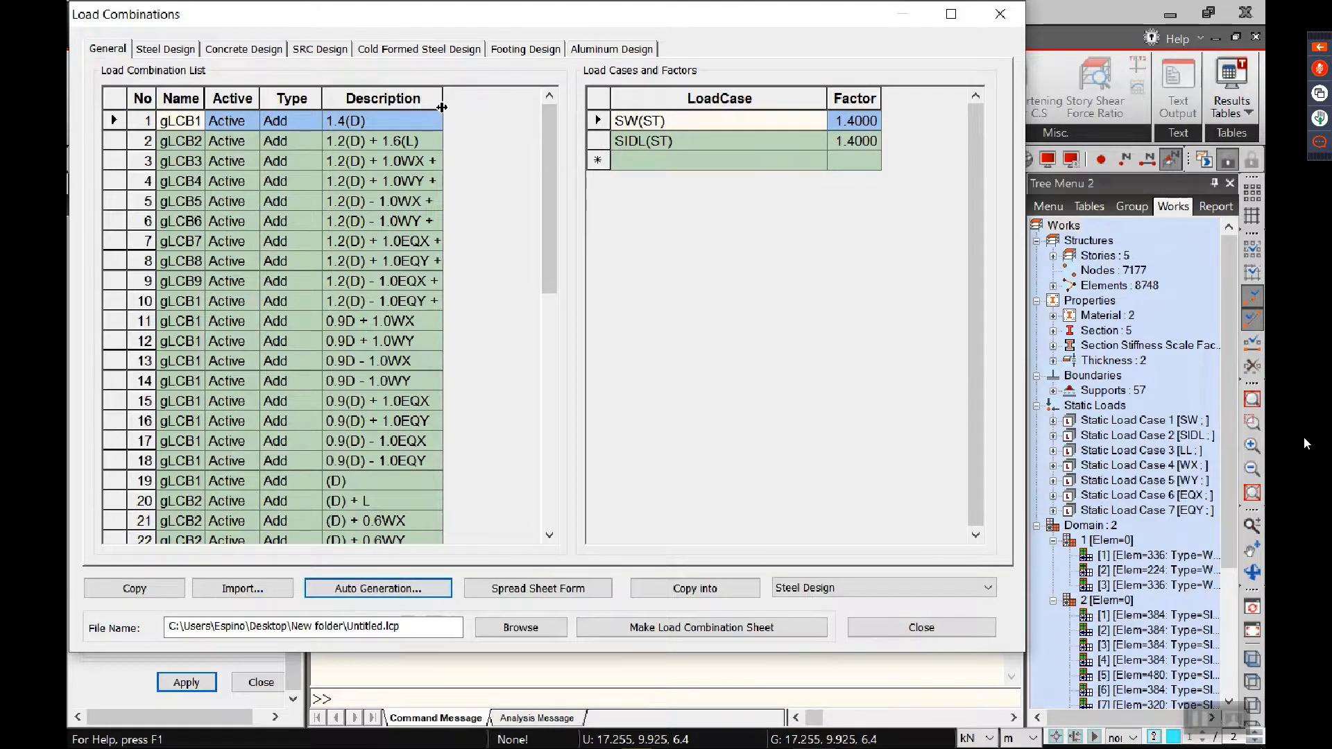
{"action": "left_click_drag", "start_coordinate": [443, 98], "coordinate": [454, 98]}
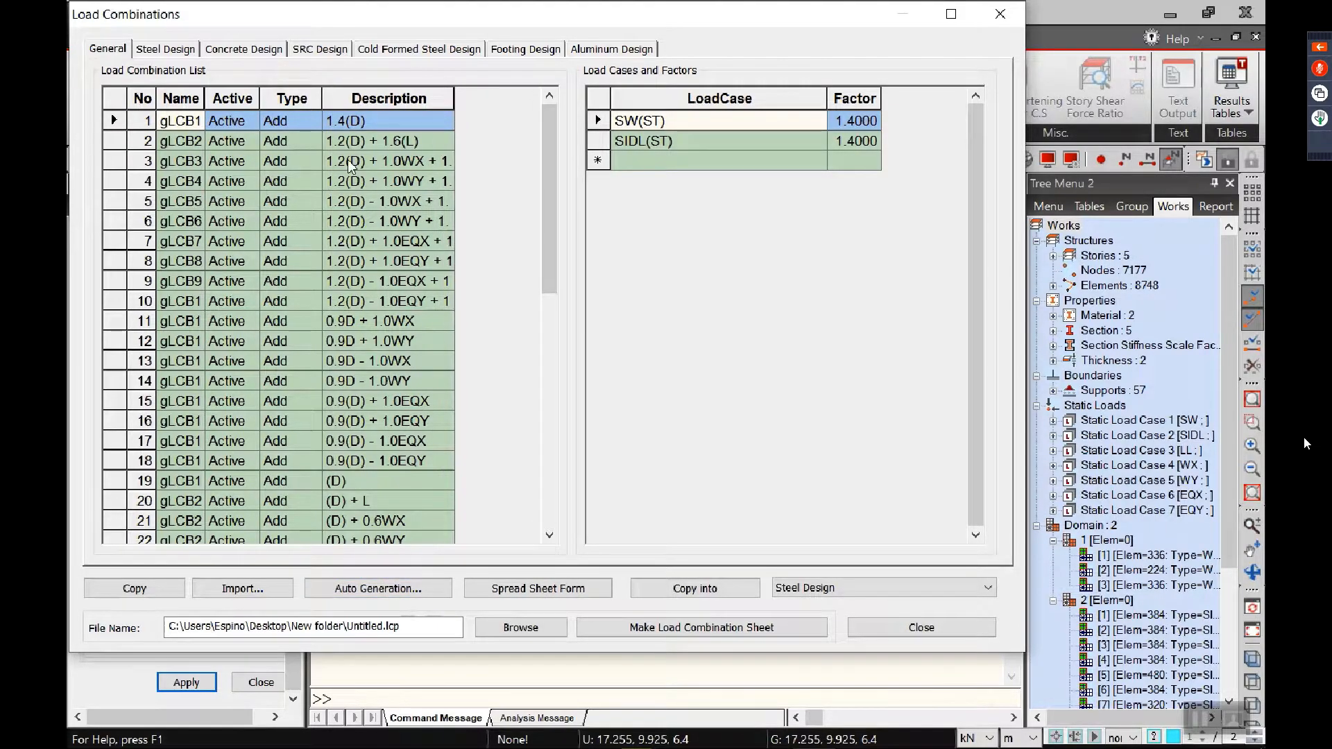
Step: Auto-generate the concrete design load combinations with ACI318-14 and close the load combinations
{"action": "left_click", "coordinate": [237, 50]}
{"action": "left_click", "coordinate": [379, 589]}
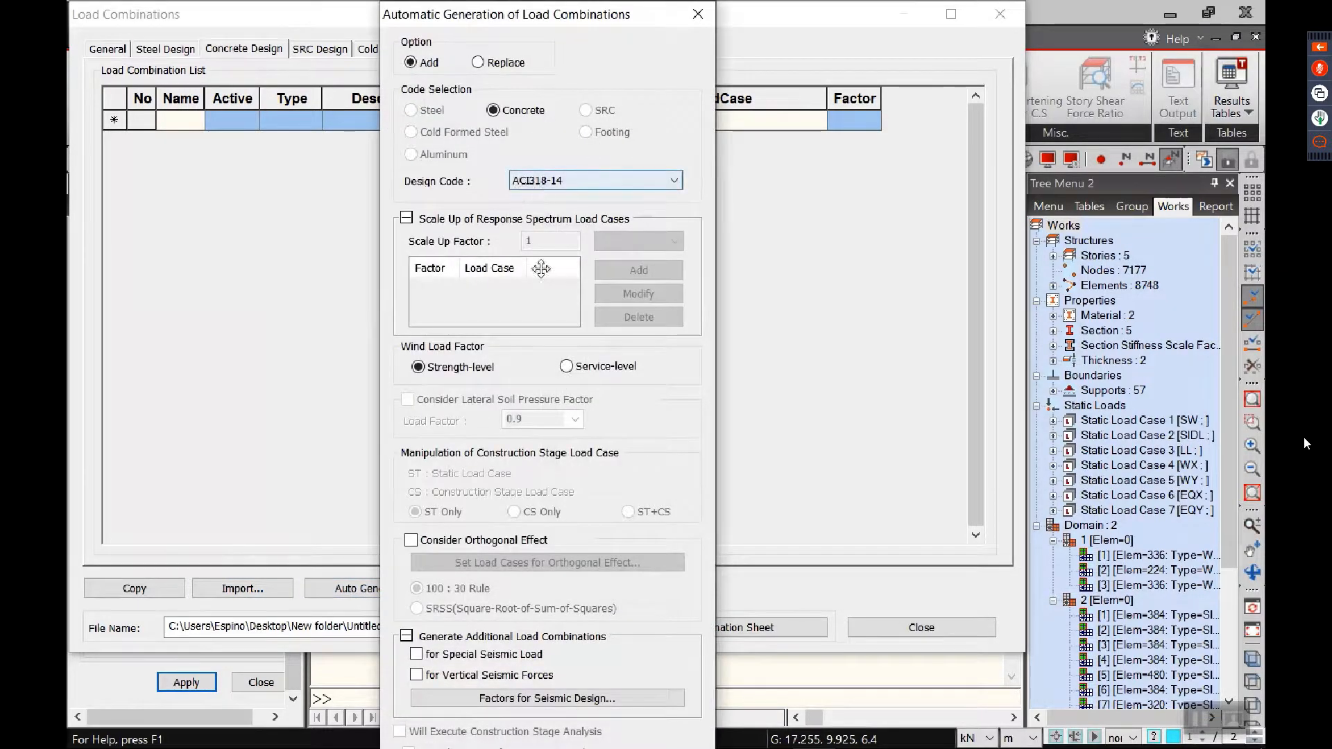
{"action": "left_click", "coordinate": [408, 220]}
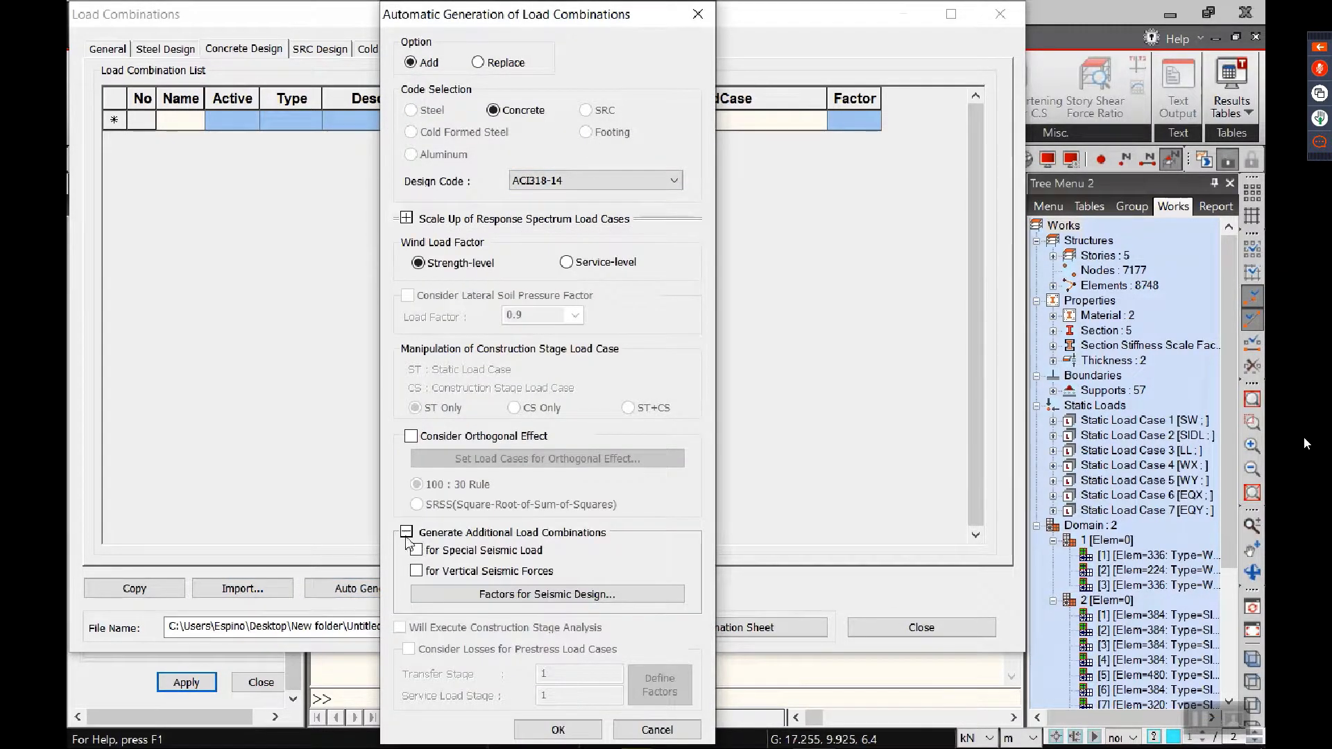
{"action": "left_click", "coordinate": [407, 532]}
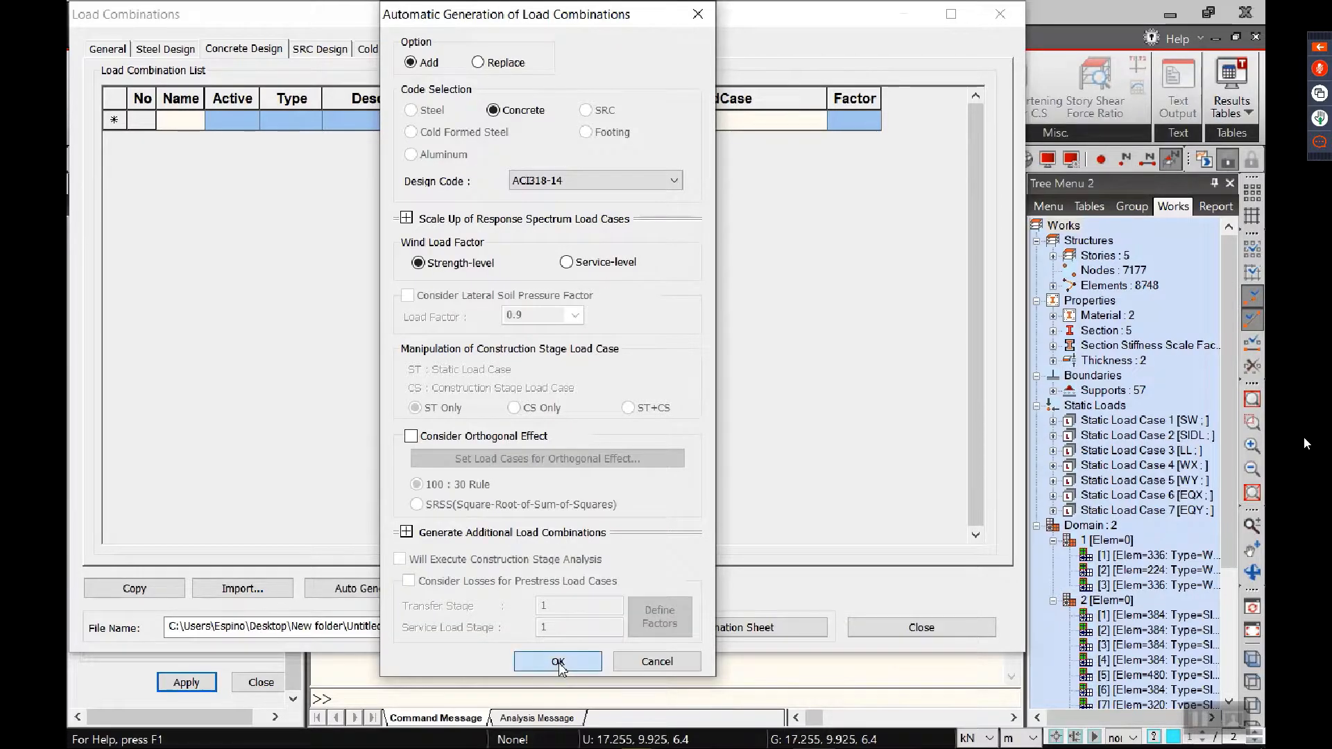
{"action": "left_click", "coordinate": [553, 660]}
{"action": "left_click", "coordinate": [964, 629]}
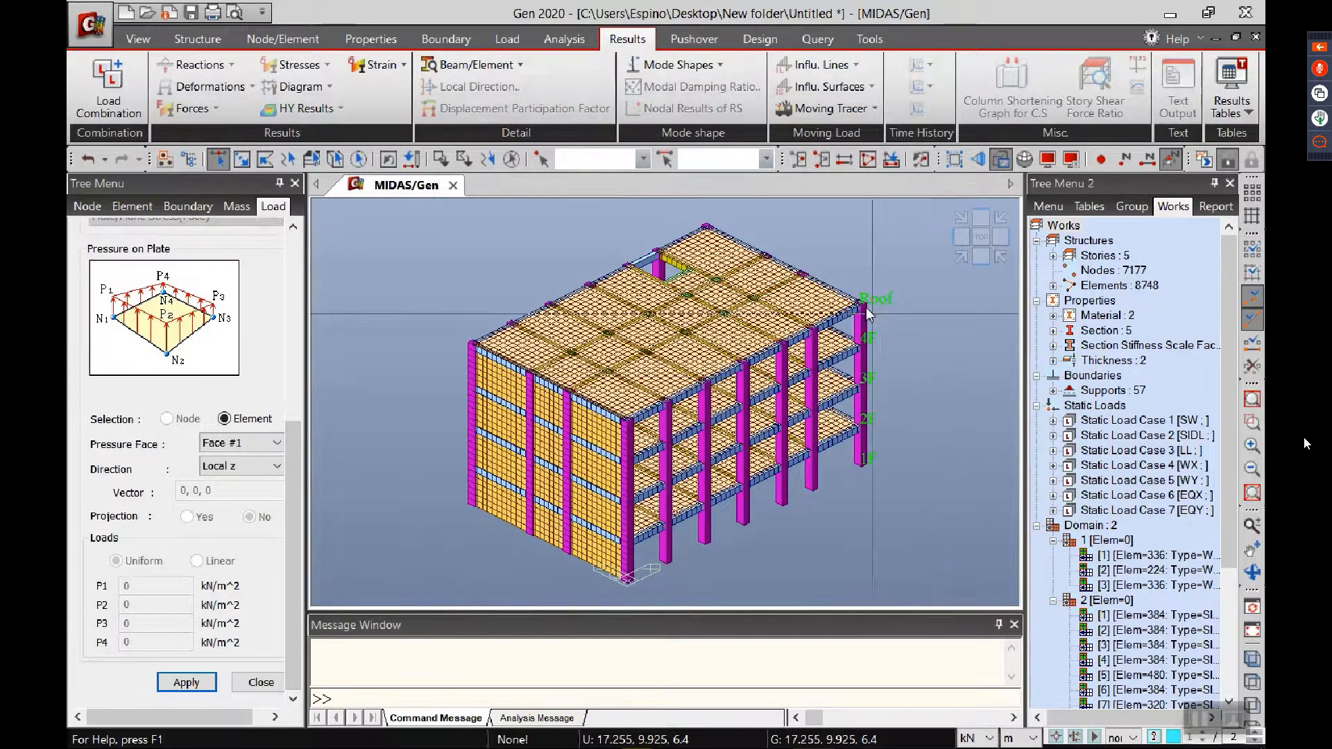
Step: Run the structural analysis and open the plate forces and moments results
{"action": "left_click", "coordinate": [576, 45]}
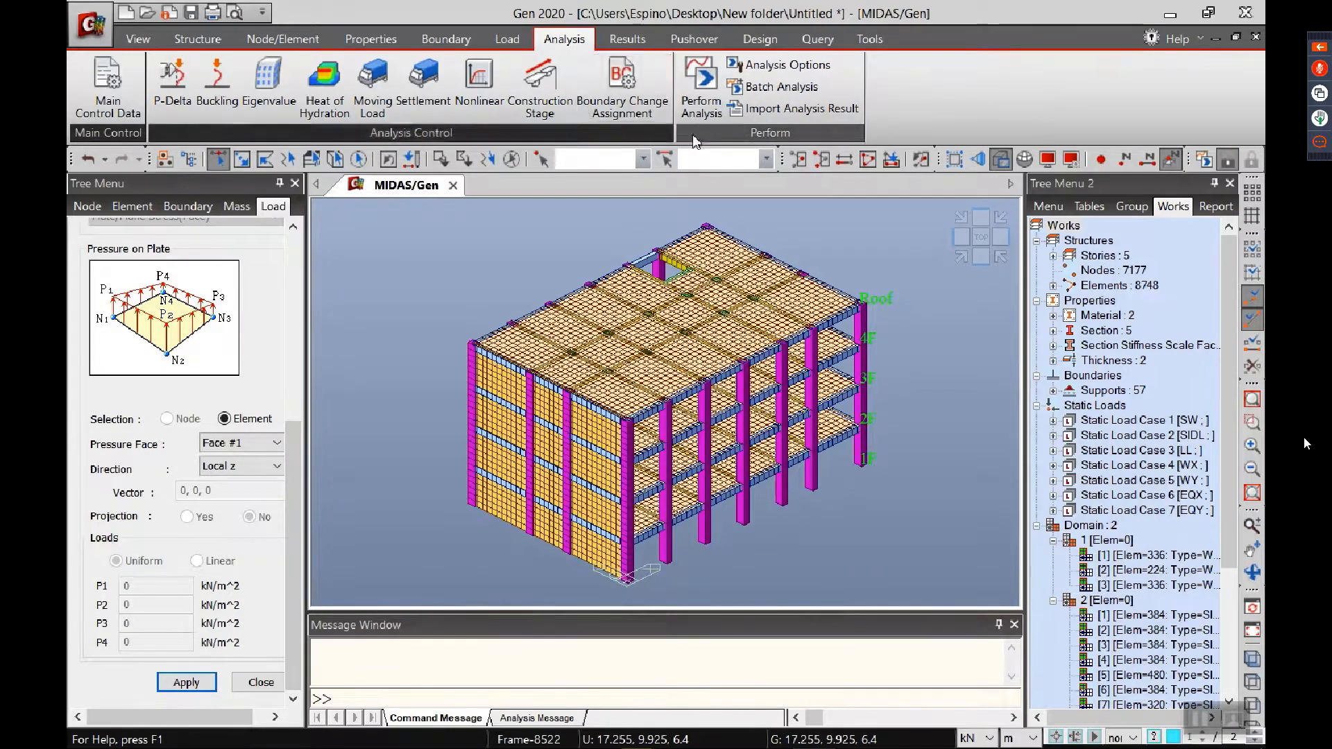
{"action": "left_click", "coordinate": [700, 80]}
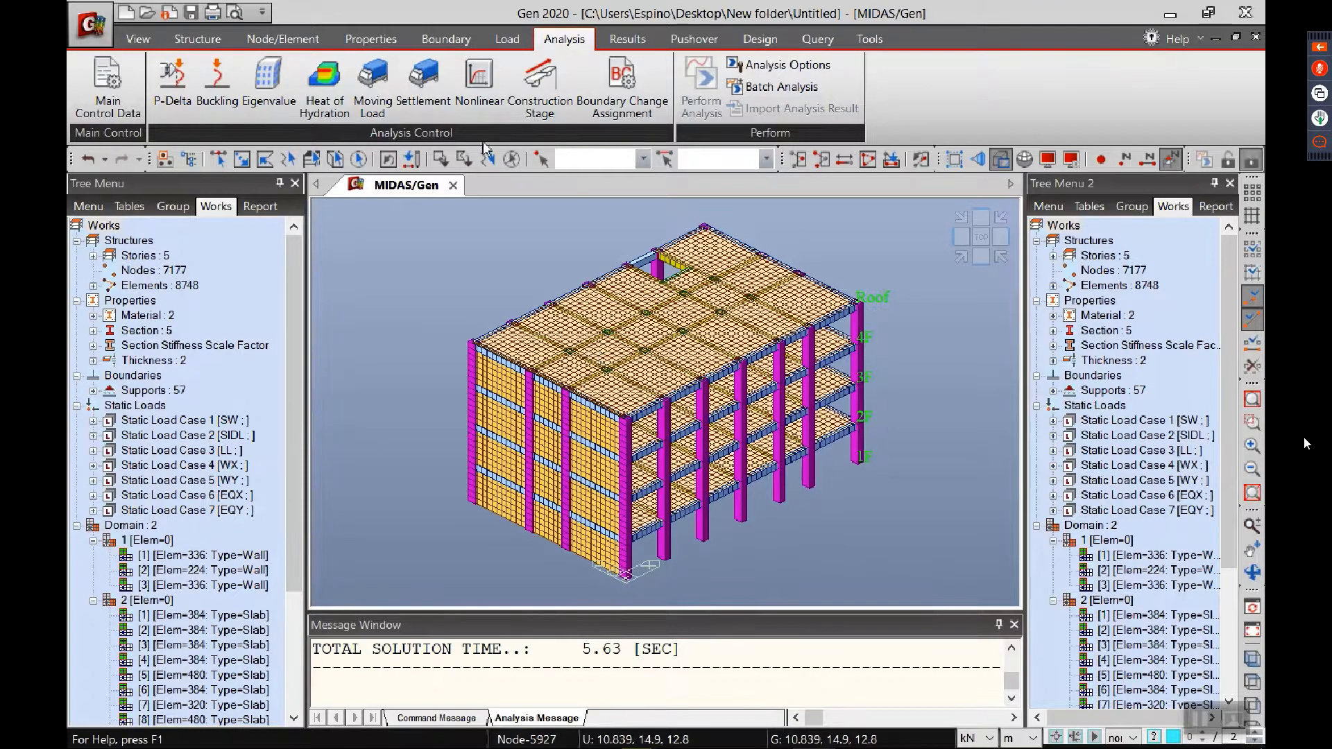
{"action": "left_click", "coordinate": [627, 38]}
{"action": "left_click", "coordinate": [187, 109]}
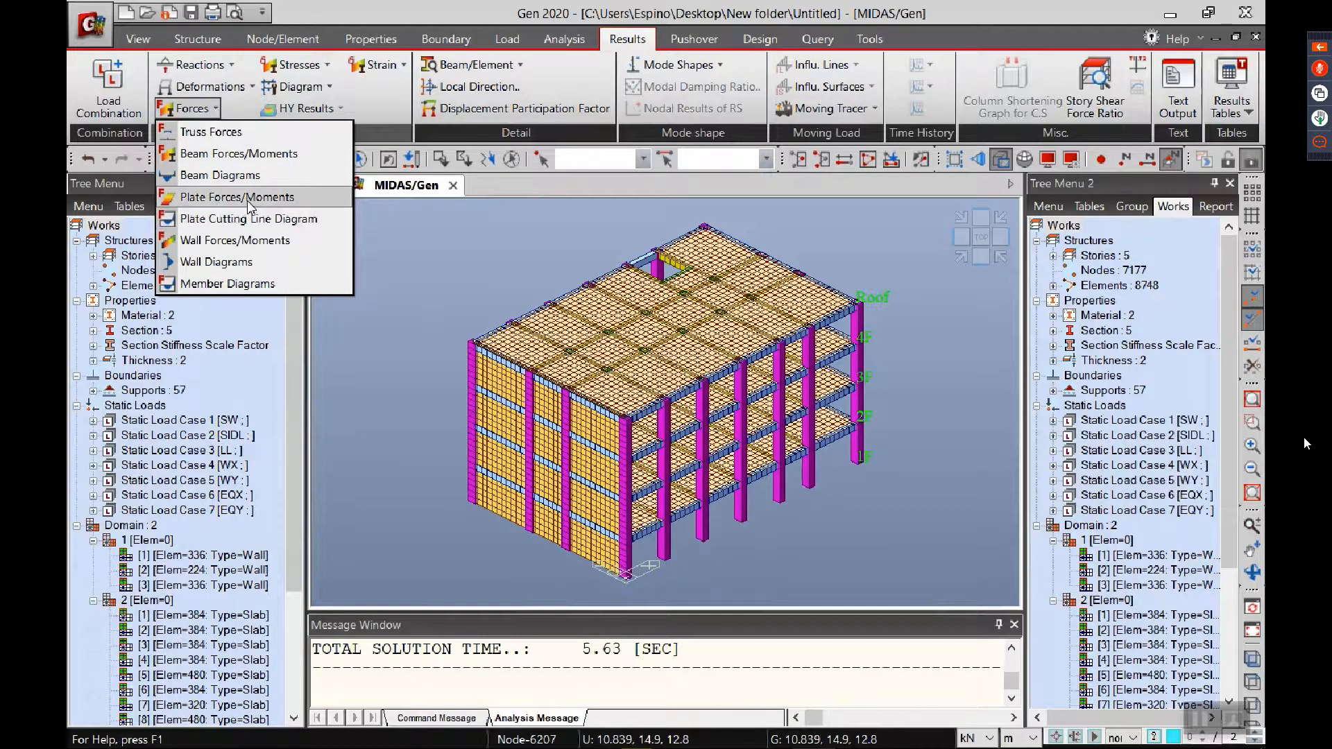
{"action": "left_click", "coordinate": [248, 202]}
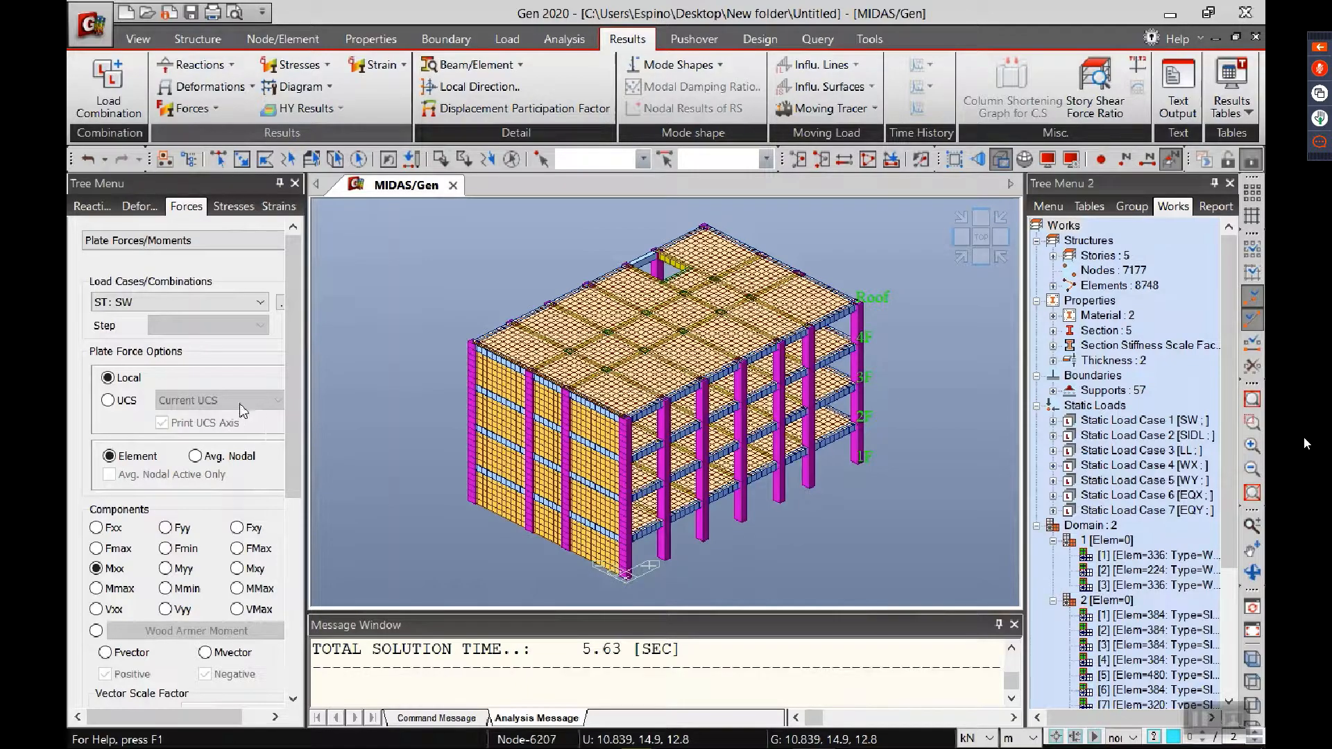
Step: Display the Mxx plate moment contour with legend for load combination gLCB2 on the whole building
{"action": "left_click", "coordinate": [174, 302]}
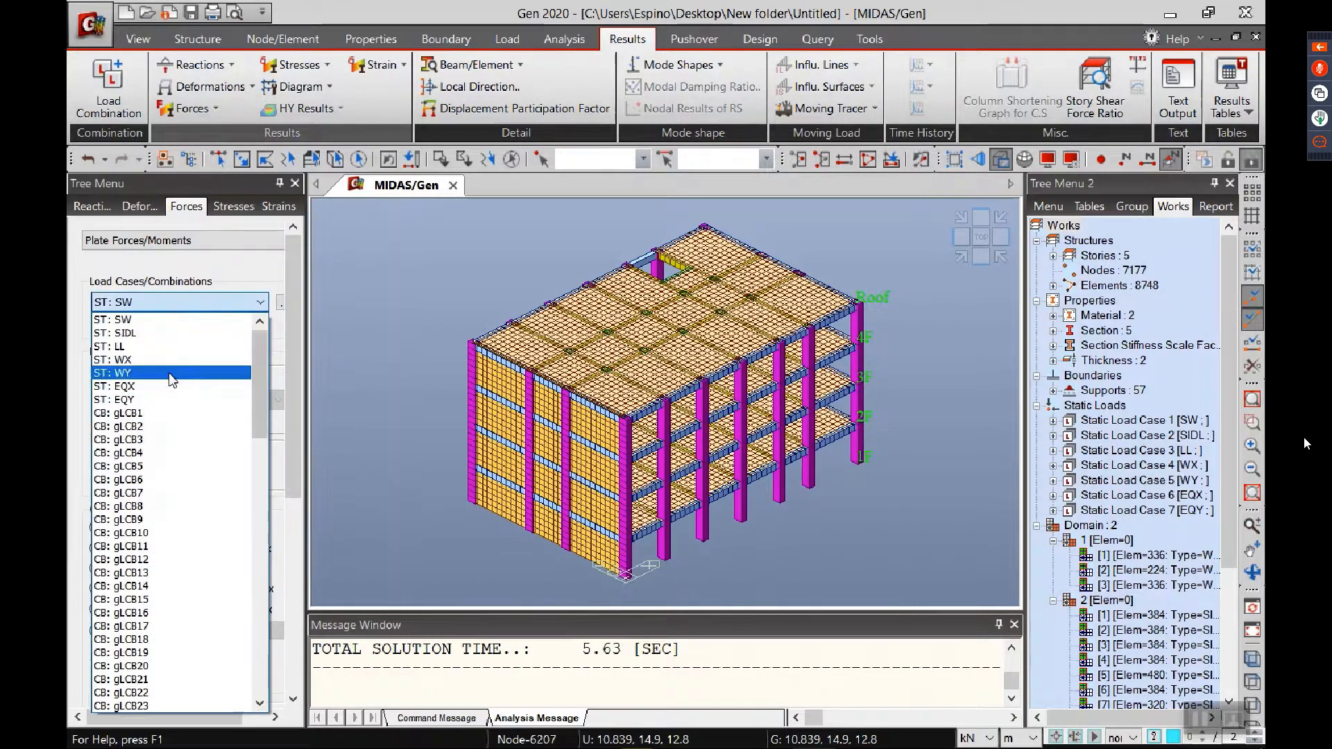
{"action": "left_click", "coordinate": [172, 426]}
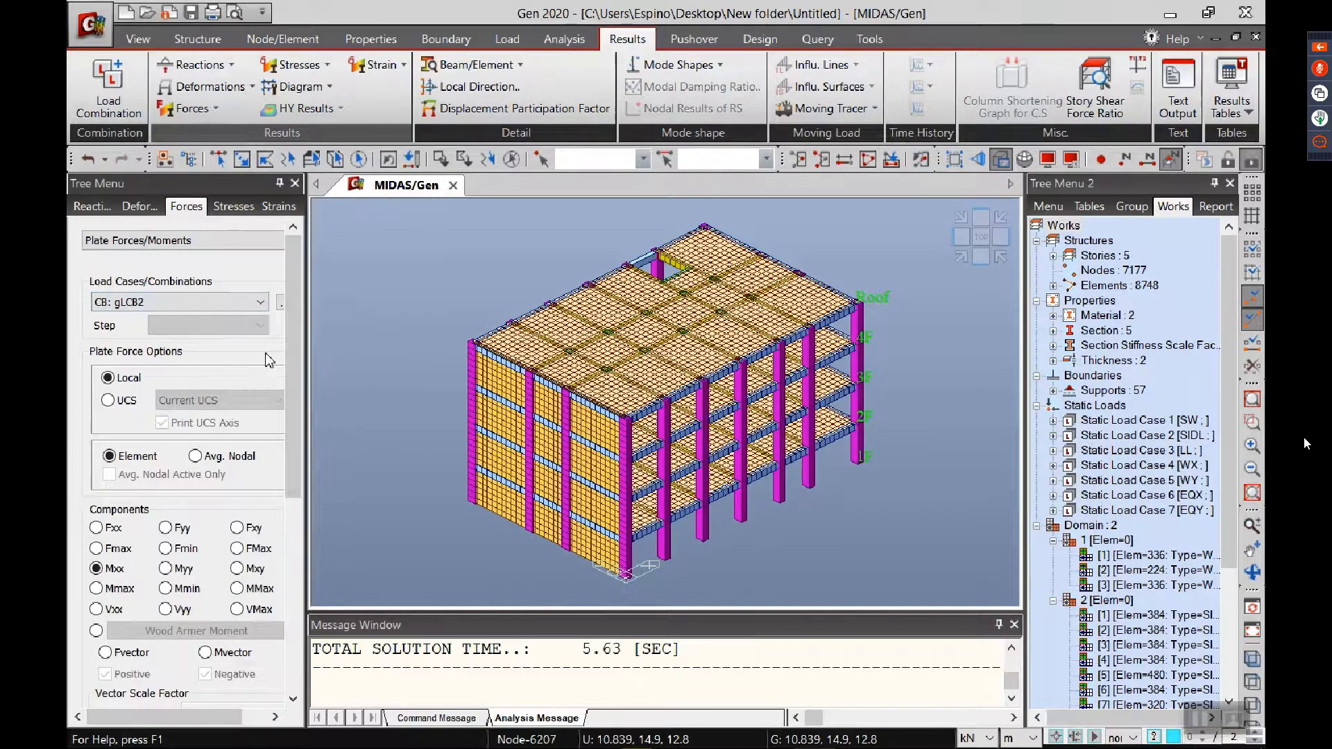
{"action": "left_click_drag", "start_coordinate": [307, 361], "coordinate": [310, 489]}
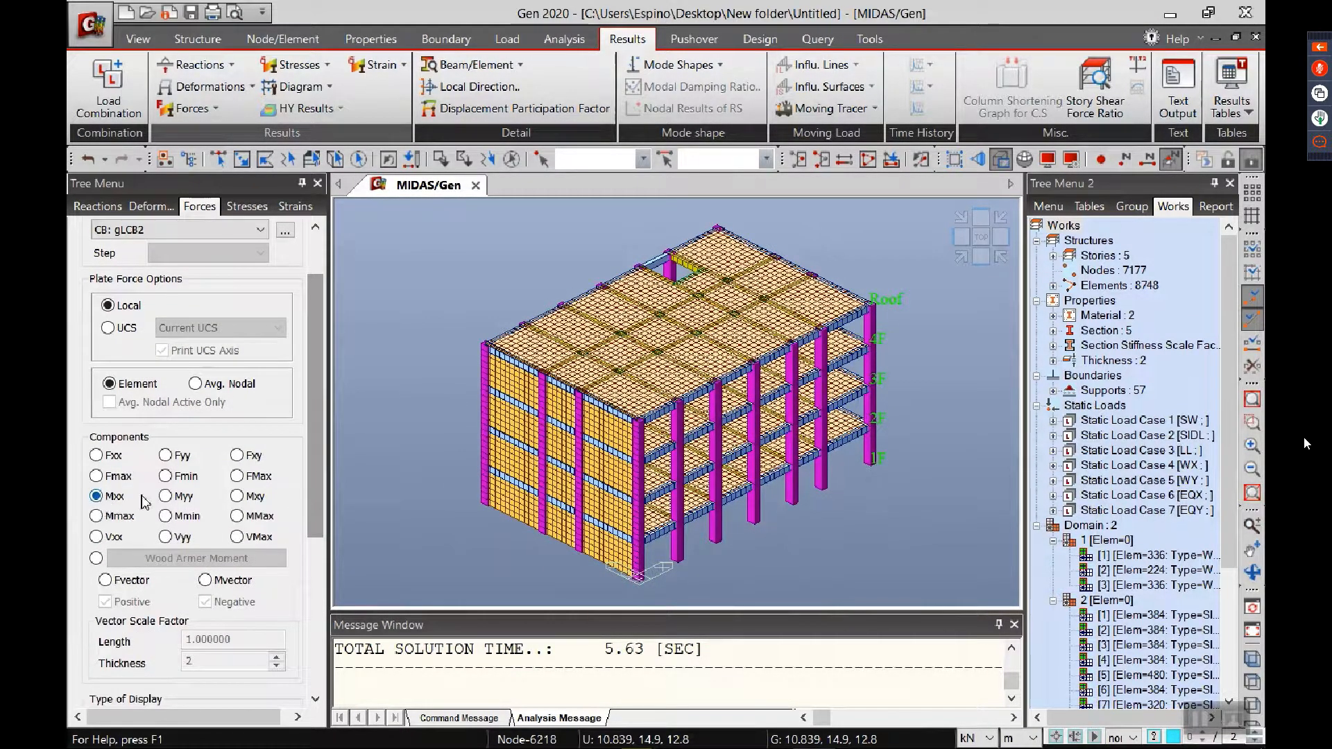
{"action": "left_click_drag", "start_coordinate": [310, 511], "coordinate": [292, 618]}
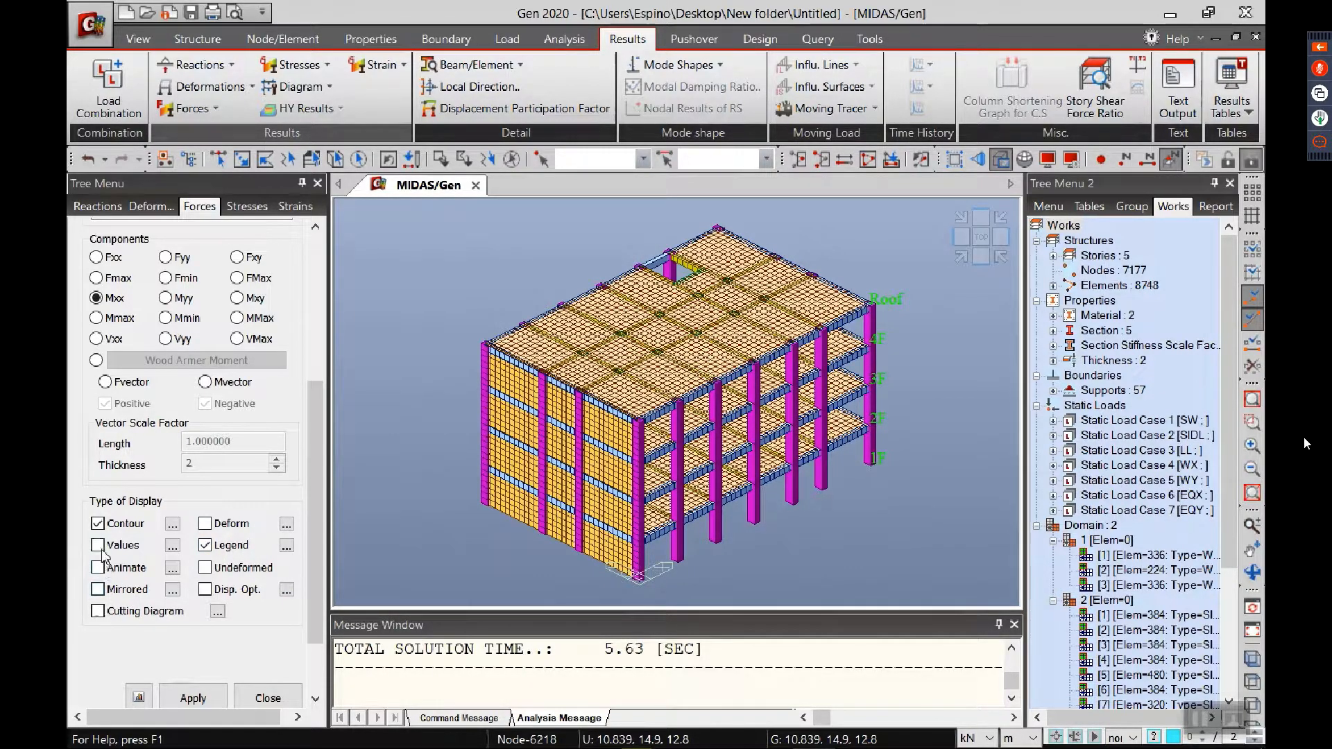
{"action": "scroll", "coordinate": [304, 618], "scroll_direction": "down", "scroll_amount": 3}
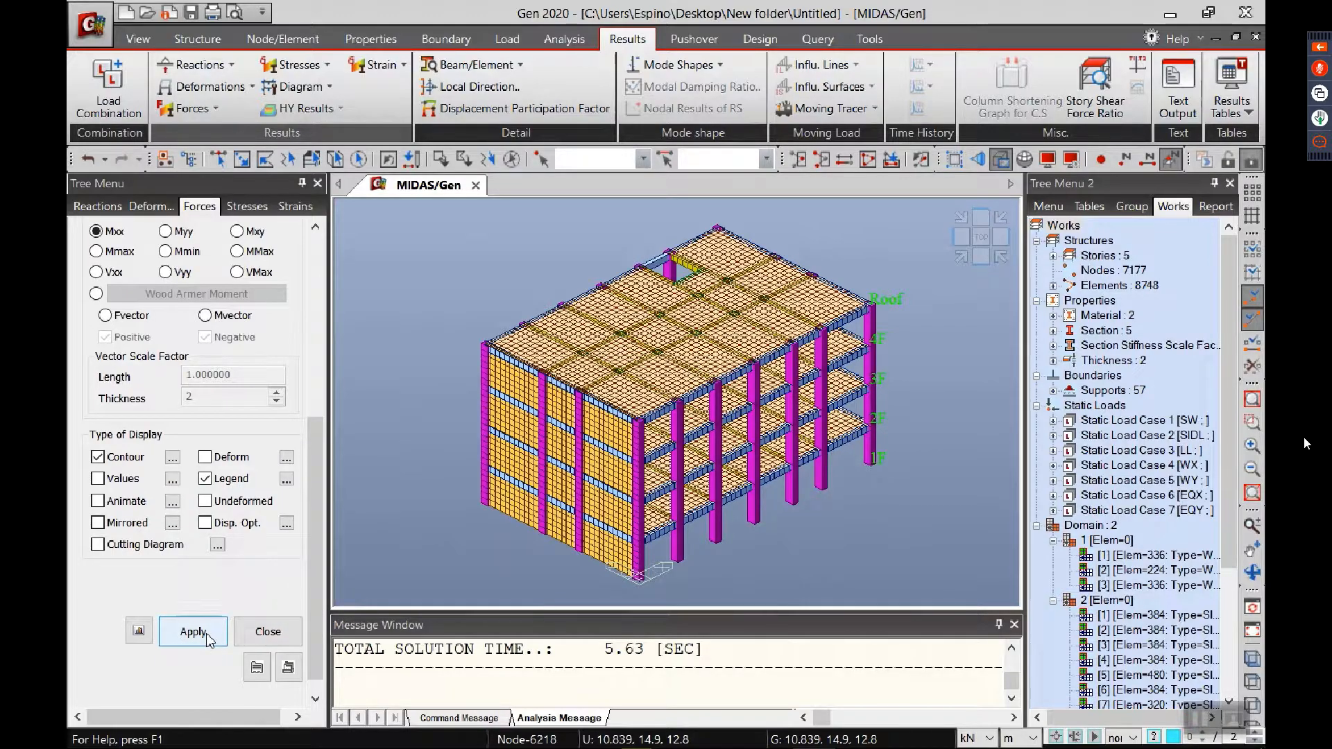
{"action": "left_click", "coordinate": [207, 636]}
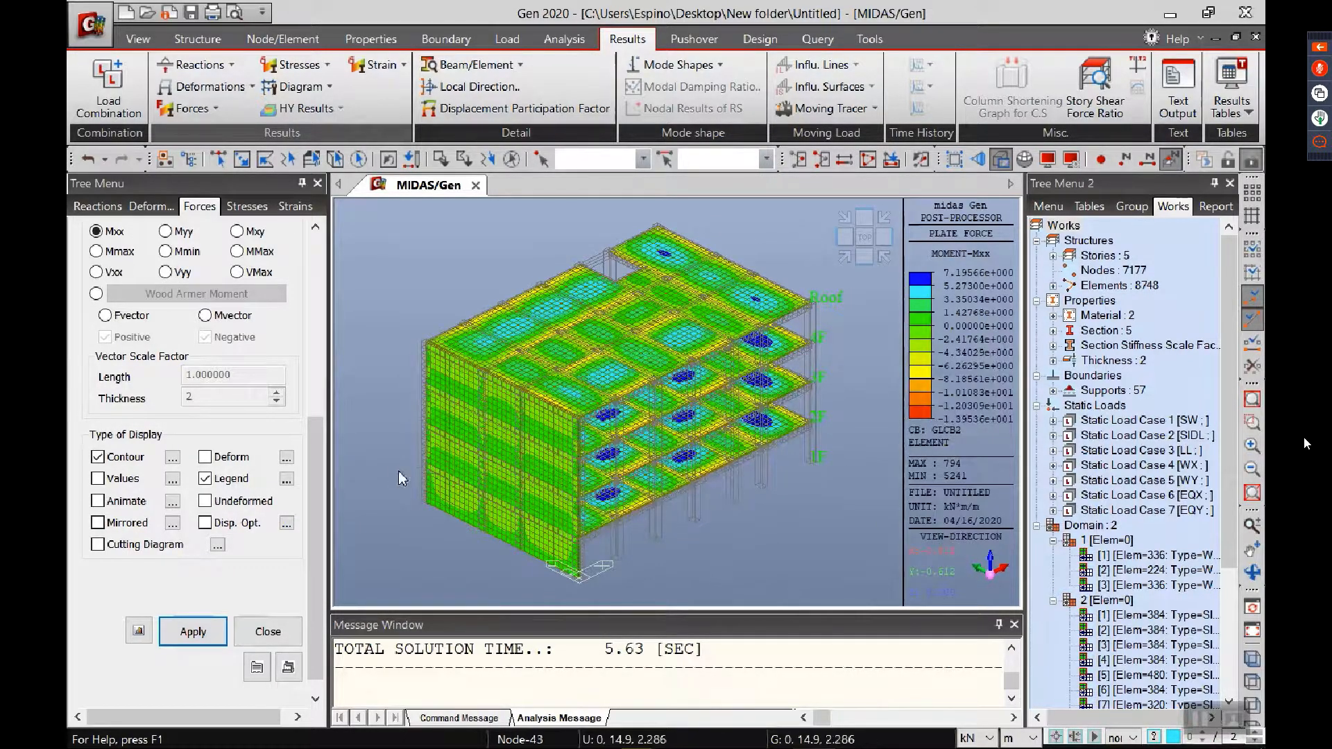
Step: Set the contour legend's rank values to fixed notation with 2 decimal places
{"action": "left_click", "coordinate": [287, 479]}
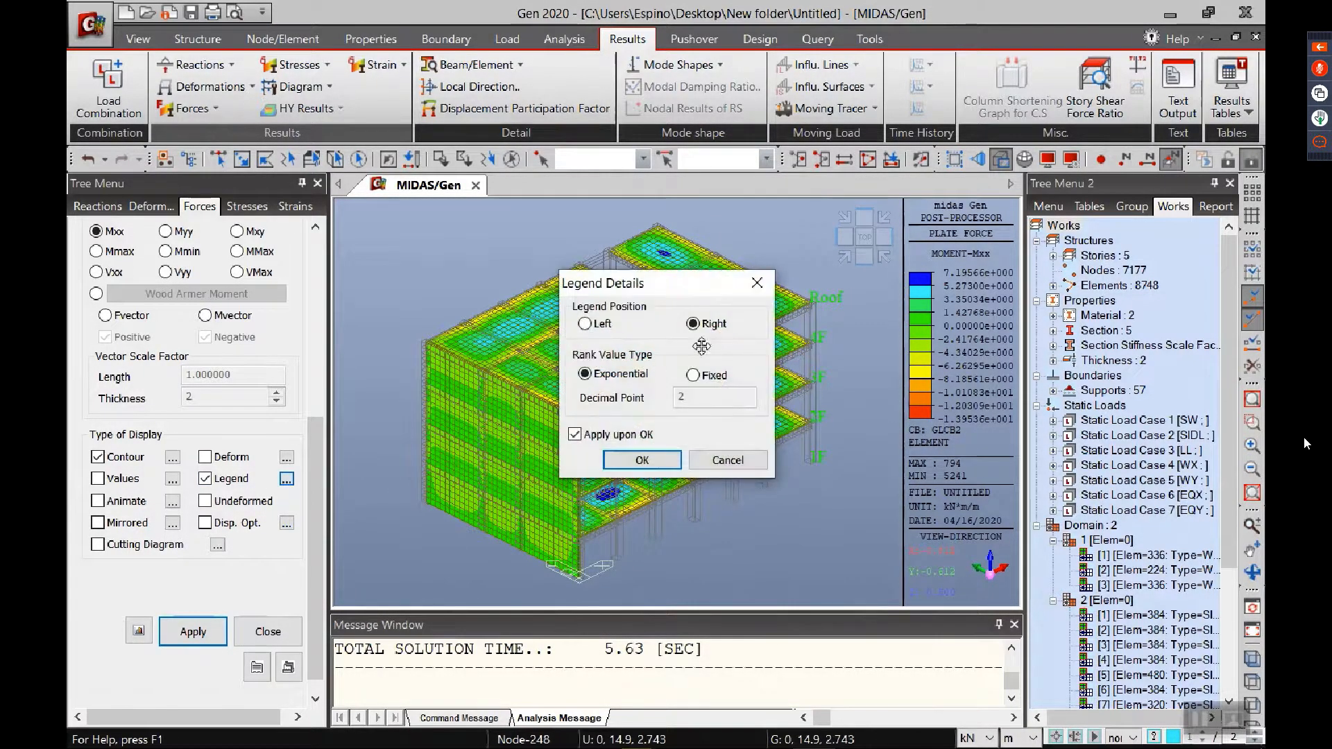
{"action": "left_click", "coordinate": [694, 376]}
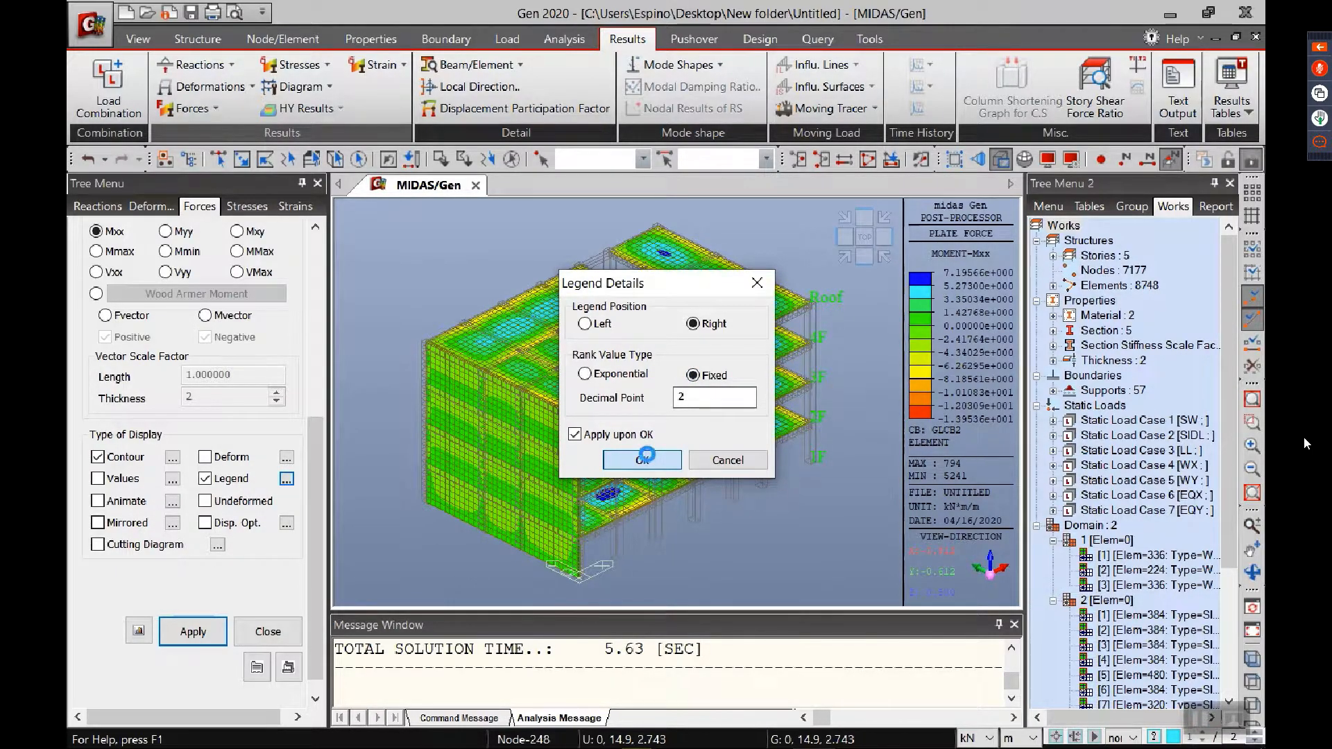
{"action": "left_click", "coordinate": [643, 459]}
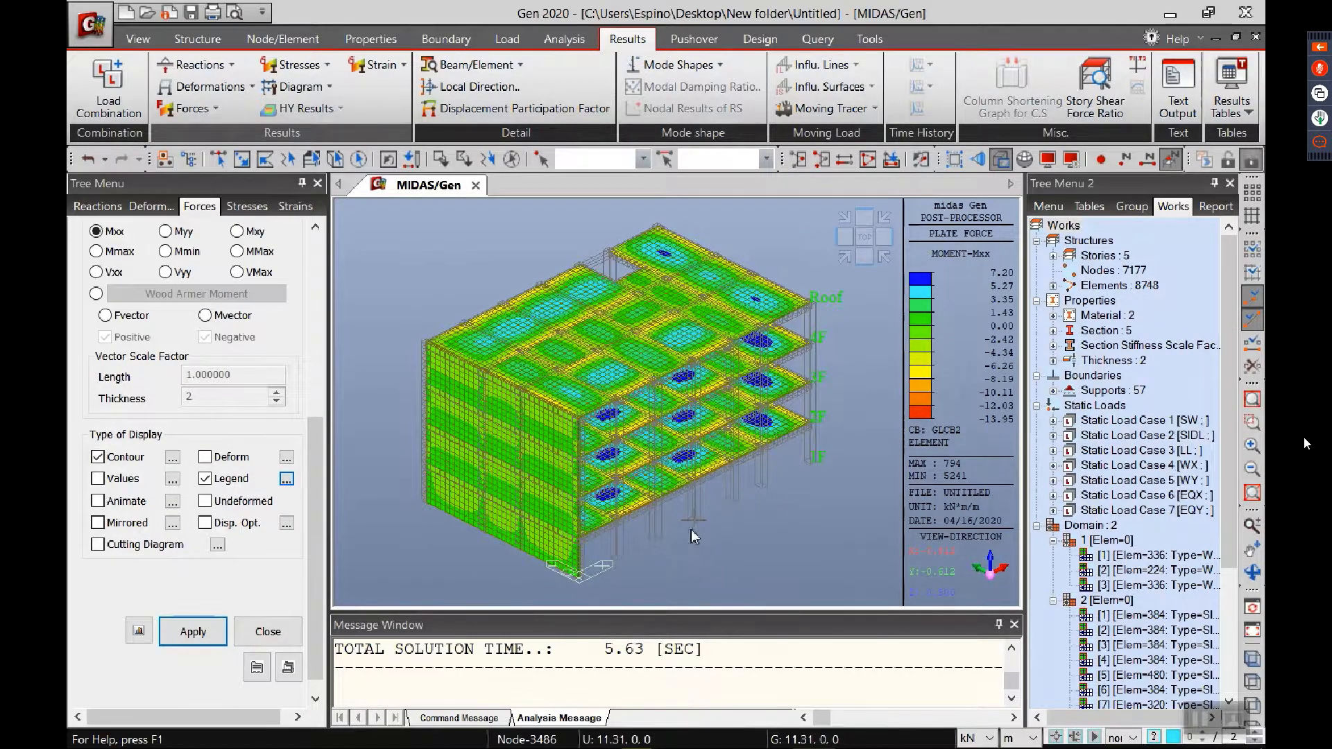
Step: Look through the available load combinations and the plate force component and display options
{"action": "left_click_drag", "start_coordinate": [314, 485], "coordinate": [314, 305]}
{"action": "left_click", "coordinate": [147, 303]}
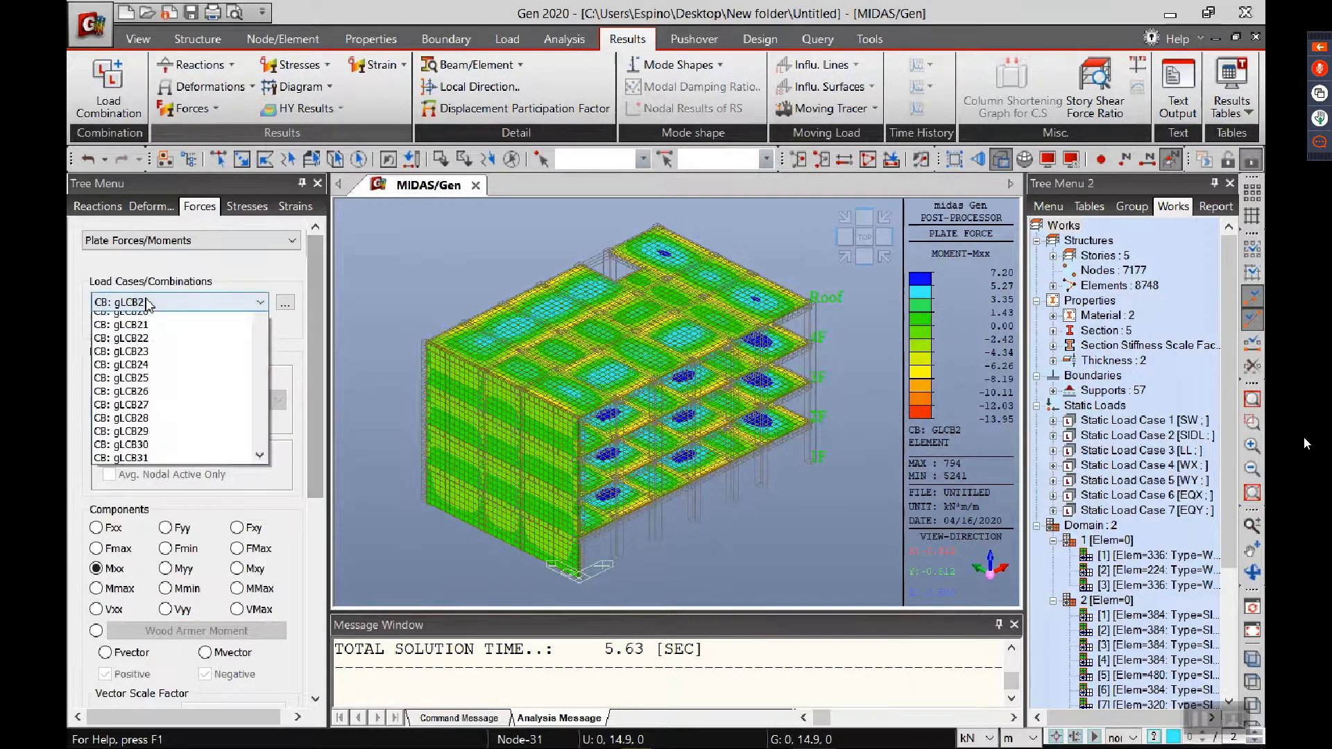
{"action": "left_click_drag", "start_coordinate": [257, 398], "coordinate": [248, 371]}
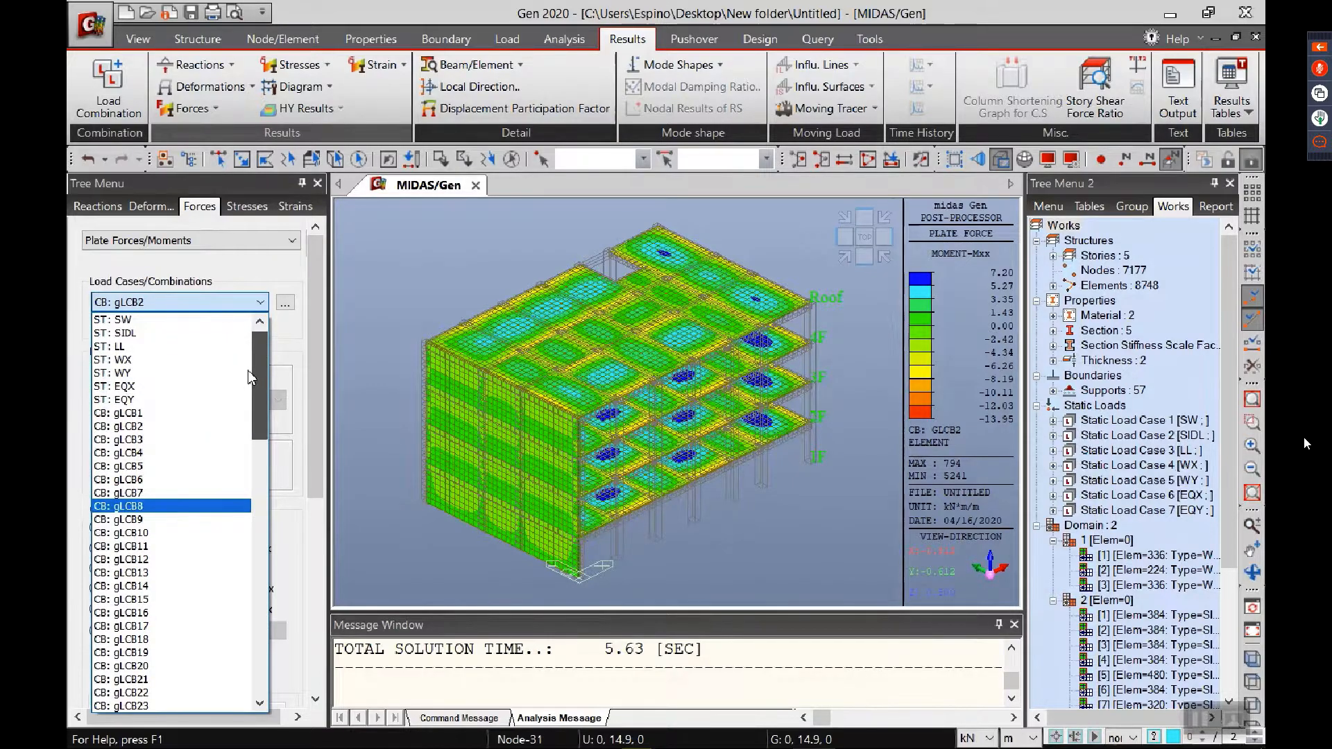
{"action": "left_click", "coordinate": [147, 303]}
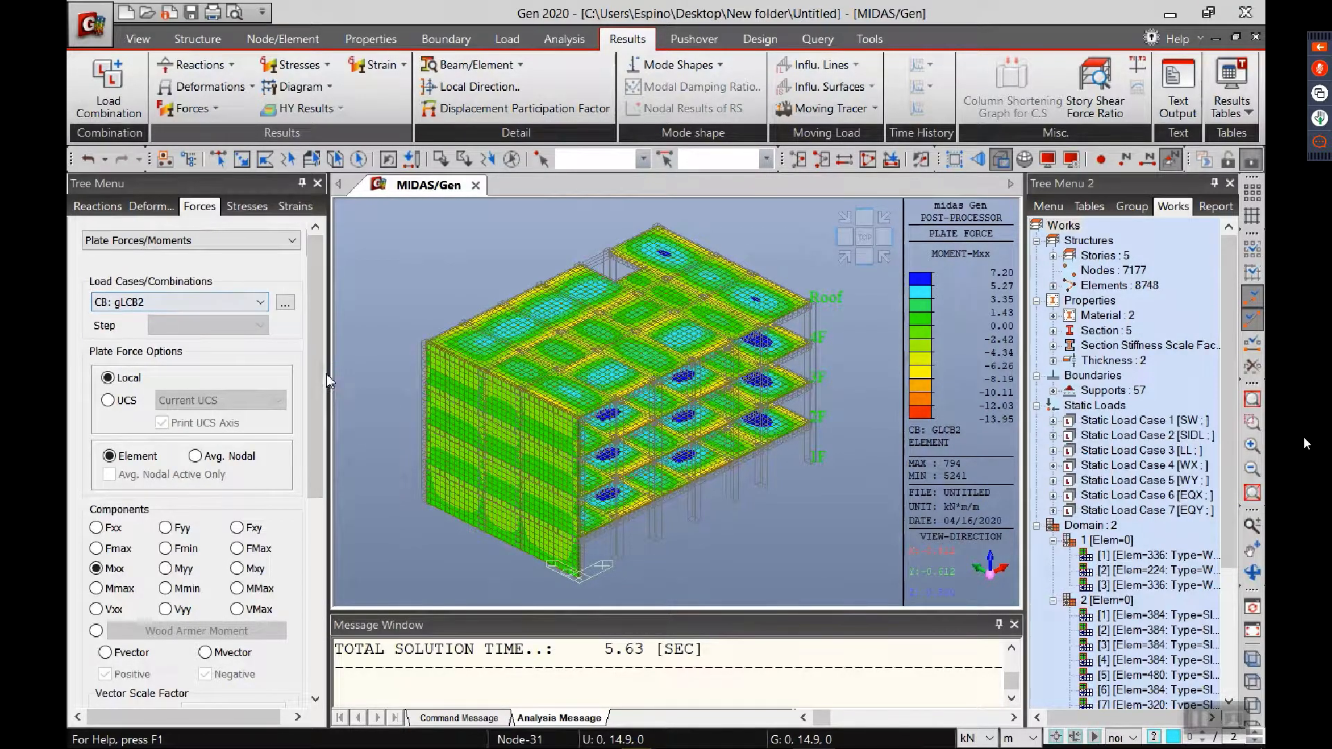
{"action": "left_click_drag", "start_coordinate": [318, 380], "coordinate": [290, 501]}
{"action": "scroll", "coordinate": [293, 539], "scroll_direction": "down", "scroll_amount": 3}
{"action": "scroll", "coordinate": [293, 539], "scroll_direction": "up", "scroll_amount": 5}
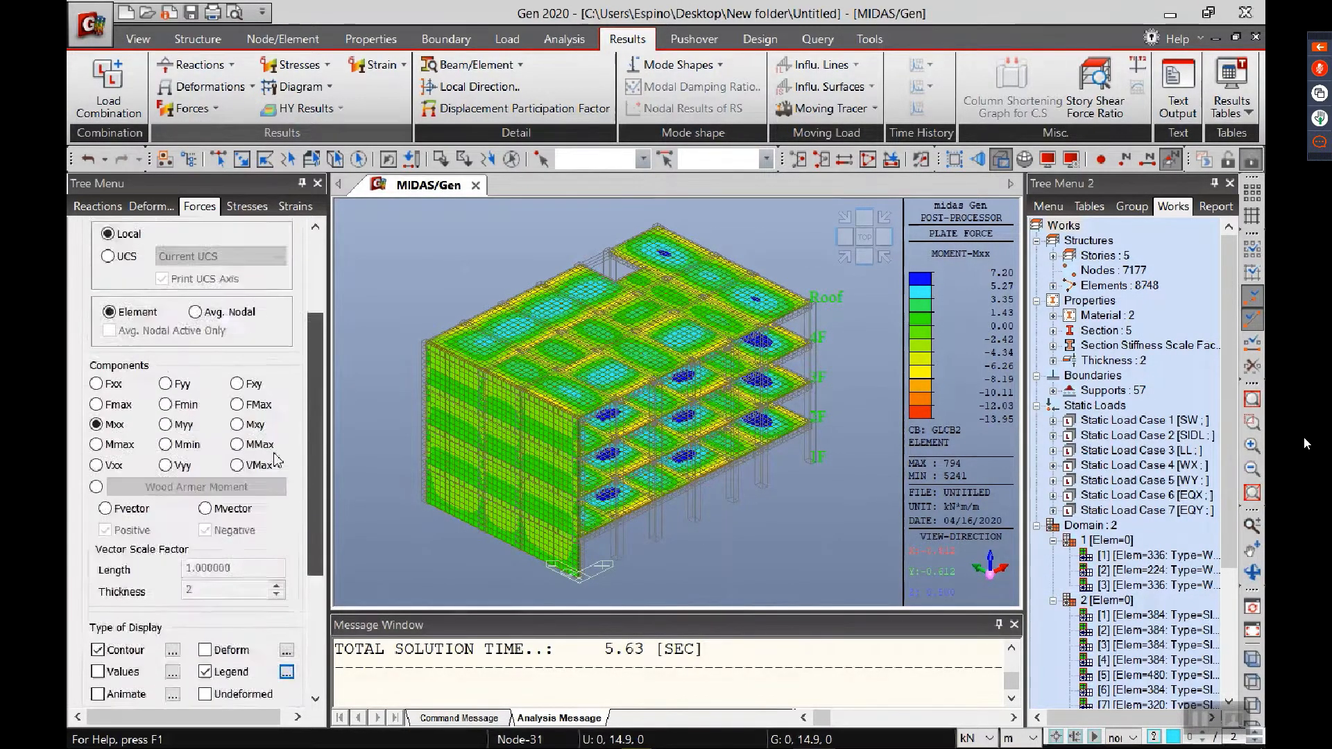
{"action": "scroll", "coordinate": [296, 541], "scroll_direction": "down", "scroll_amount": 5}
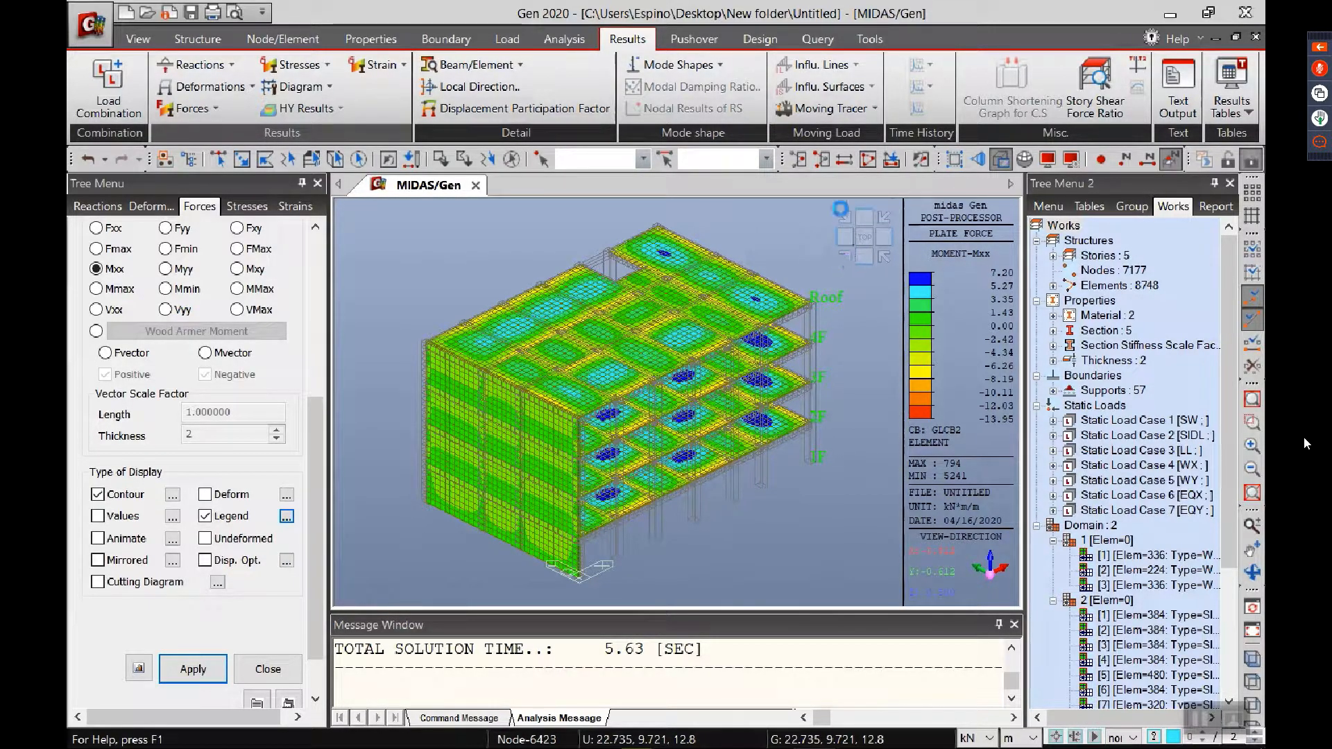
Step: Activate only story 2F together with the elements below it, and close the activation dialog
{"action": "left_click", "coordinate": [895, 164]}
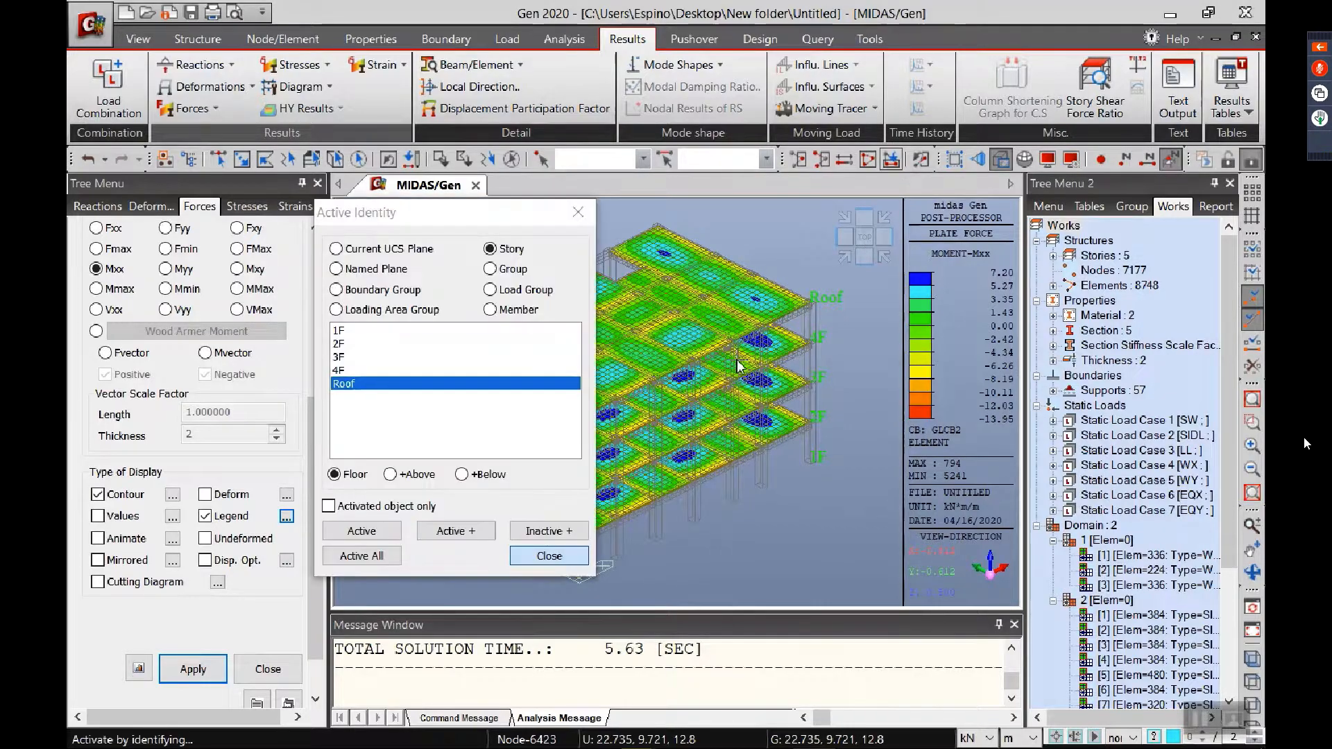
{"action": "left_click", "coordinate": [342, 344]}
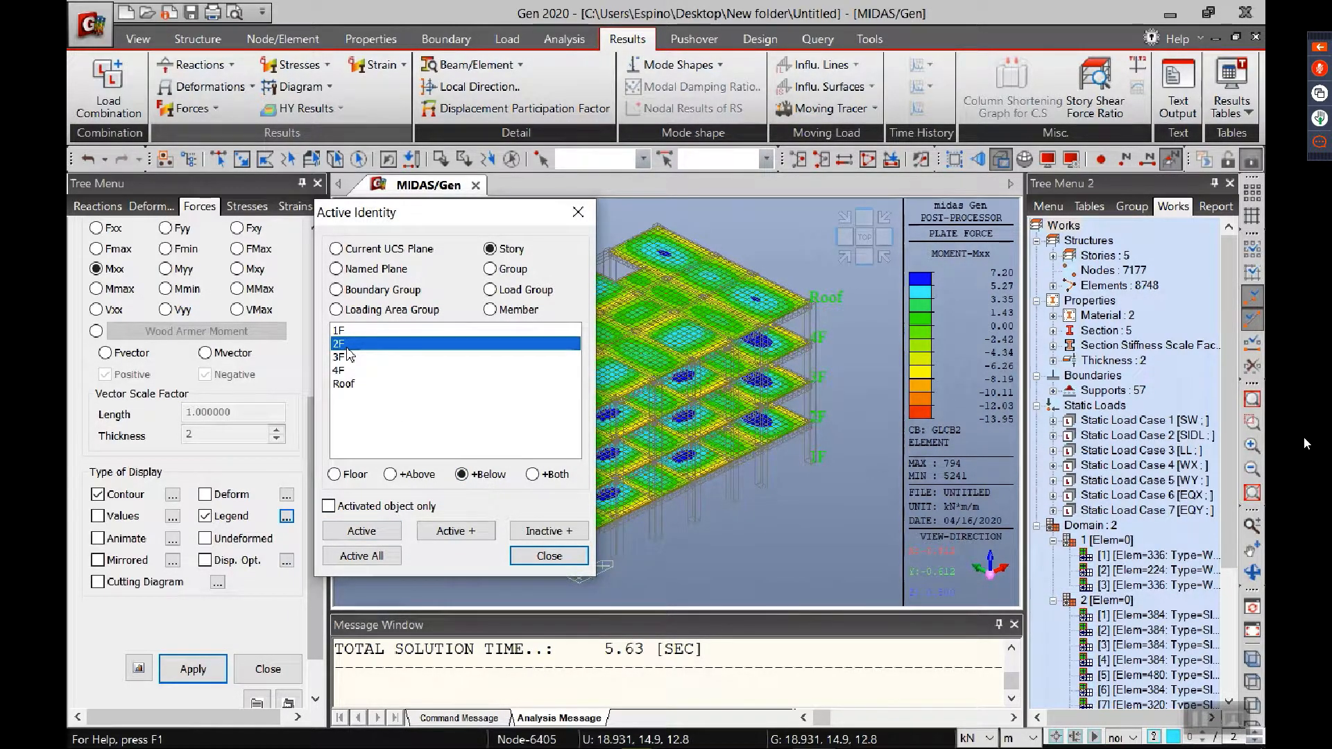
{"action": "left_click", "coordinate": [354, 597]}
{"action": "left_click", "coordinate": [362, 533]}
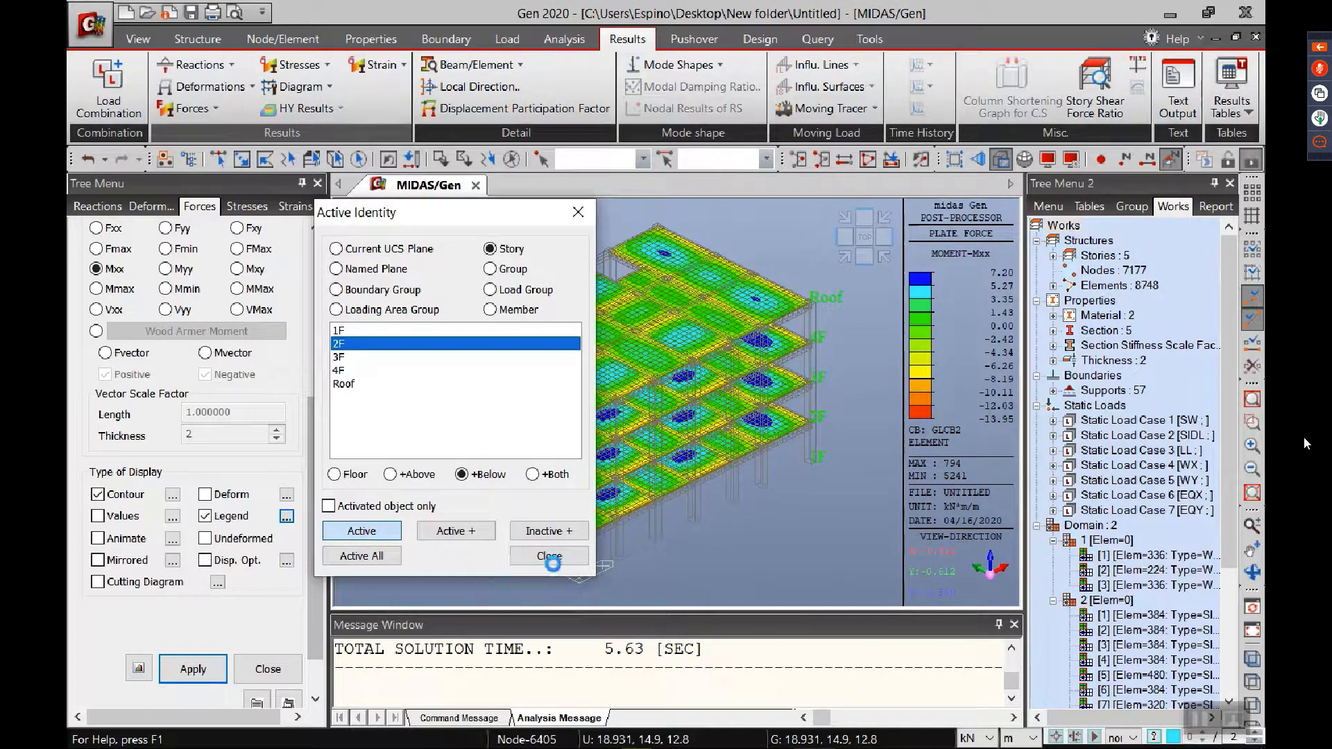
{"action": "left_click", "coordinate": [549, 557]}
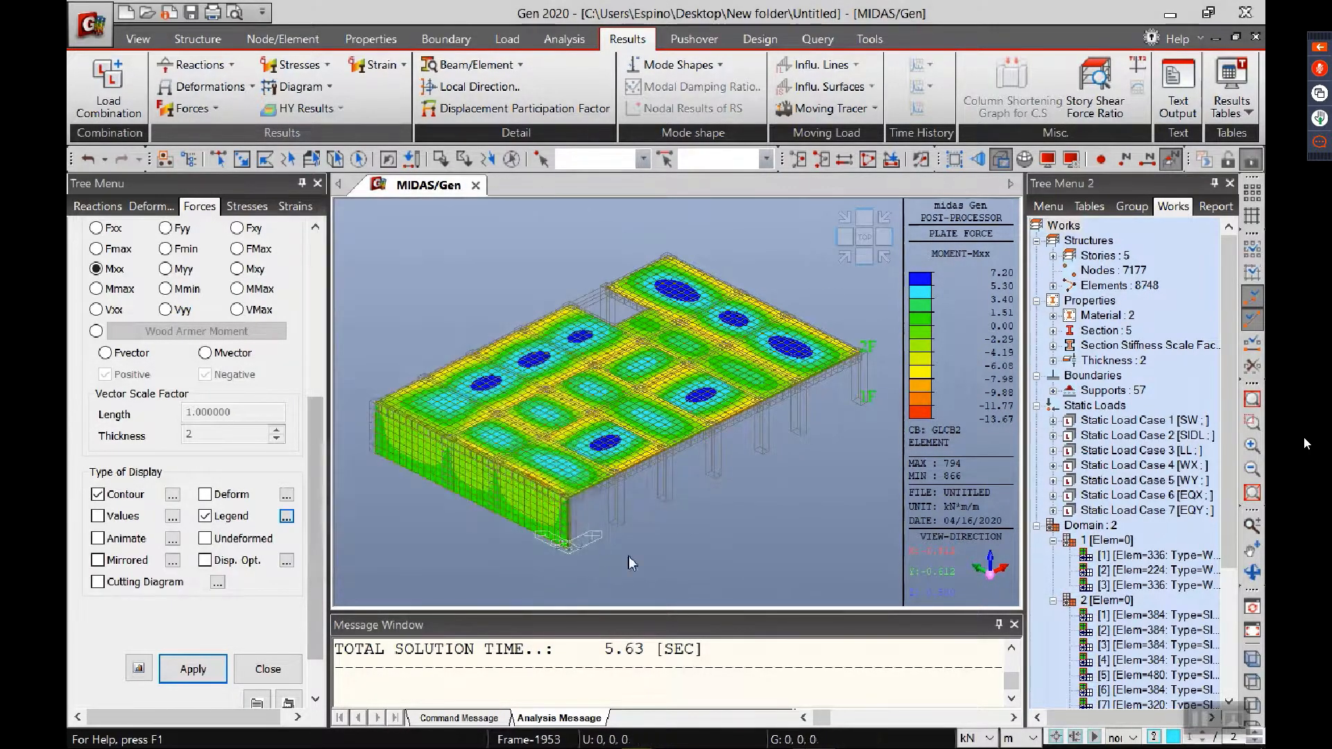
Step: Turn on the cutting diagram for the 2F slab's Mxx results and move its dialog clear of the model
{"action": "scroll", "coordinate": [599, 491], "scroll_direction": "up", "scroll_amount": 4}
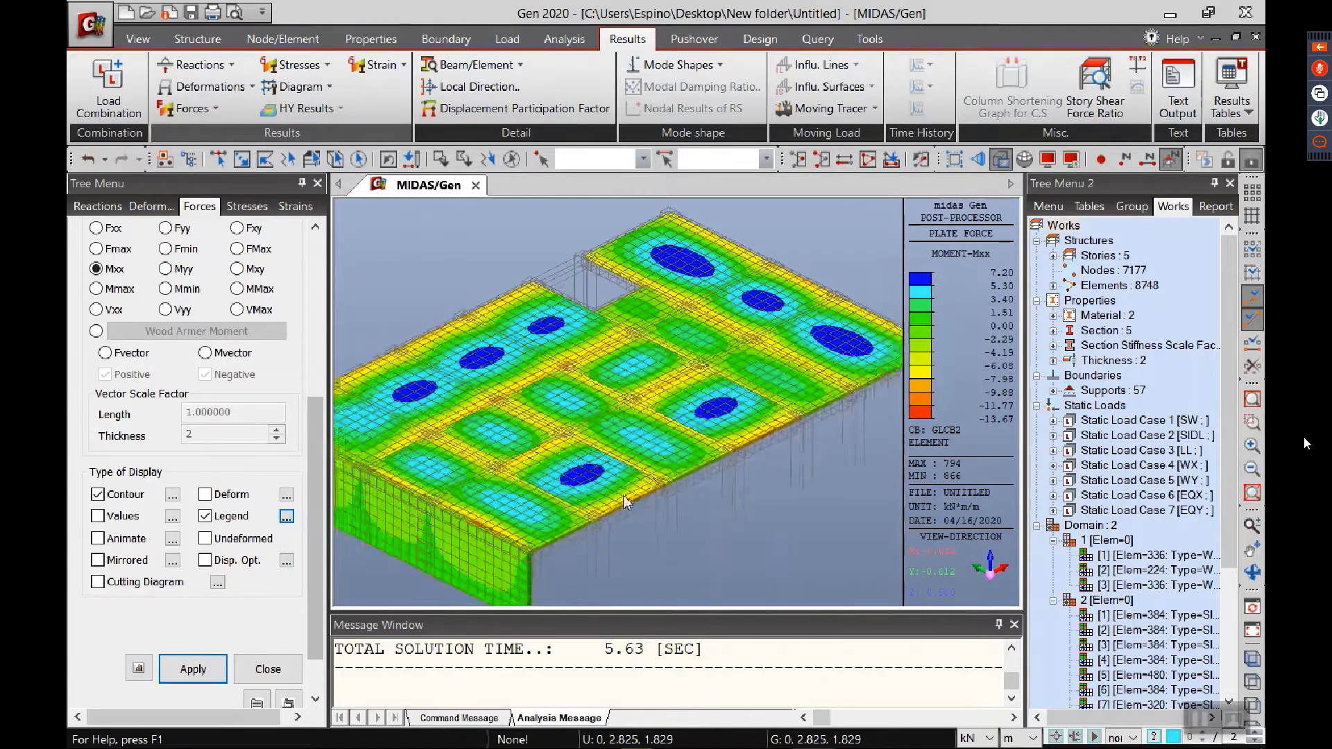
{"action": "mouse_move", "coordinate": [605, 514]}
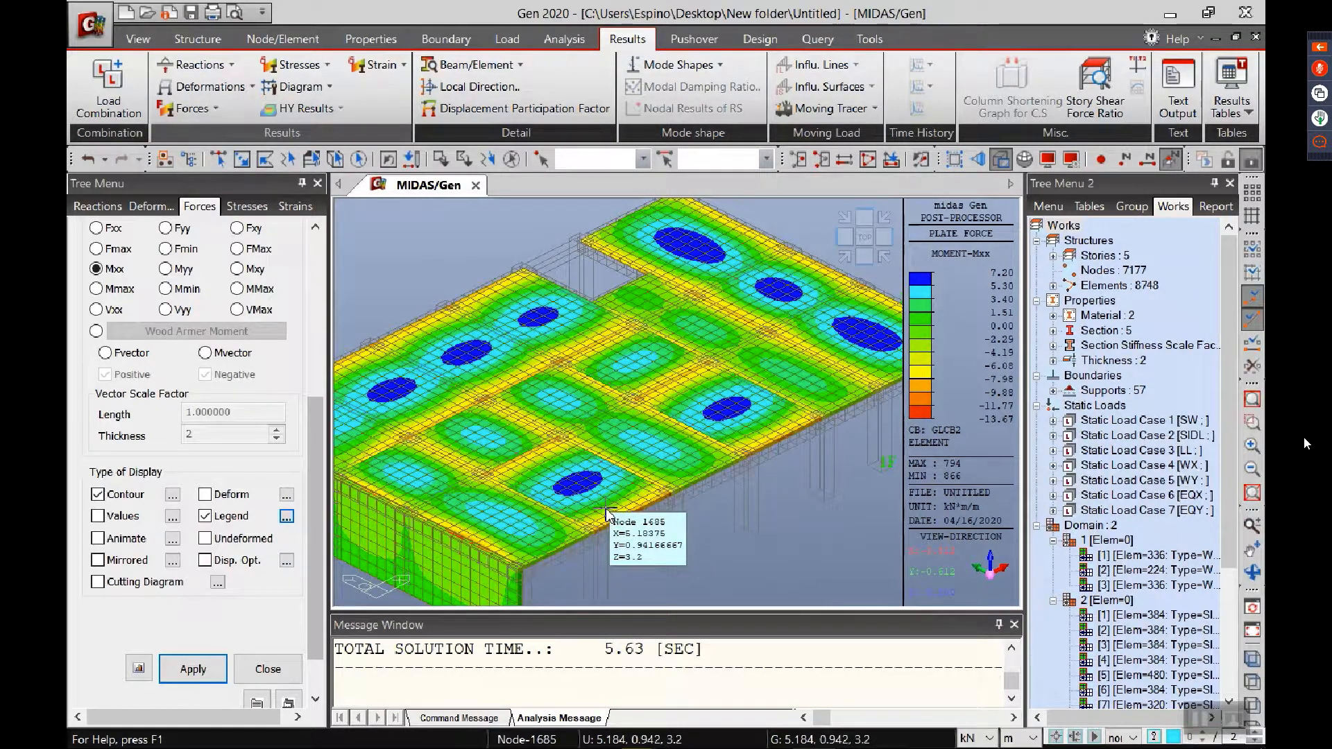
{"action": "scroll", "coordinate": [605, 489], "scroll_direction": "down", "scroll_amount": 1}
{"action": "middle_click_drag", "start_coordinate": [694, 494], "coordinate": [634, 502]}
{"action": "mouse_move", "coordinate": [634, 502]}
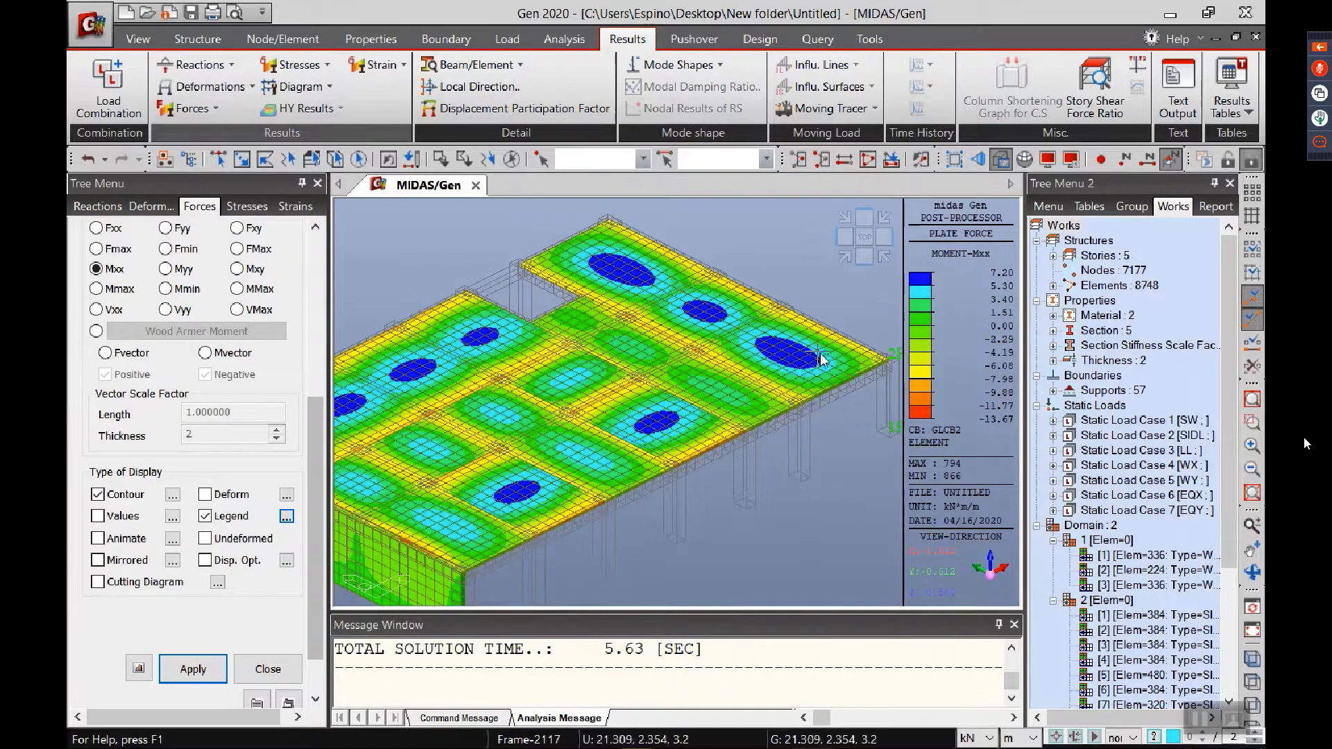
{"action": "left_click", "coordinate": [138, 587]}
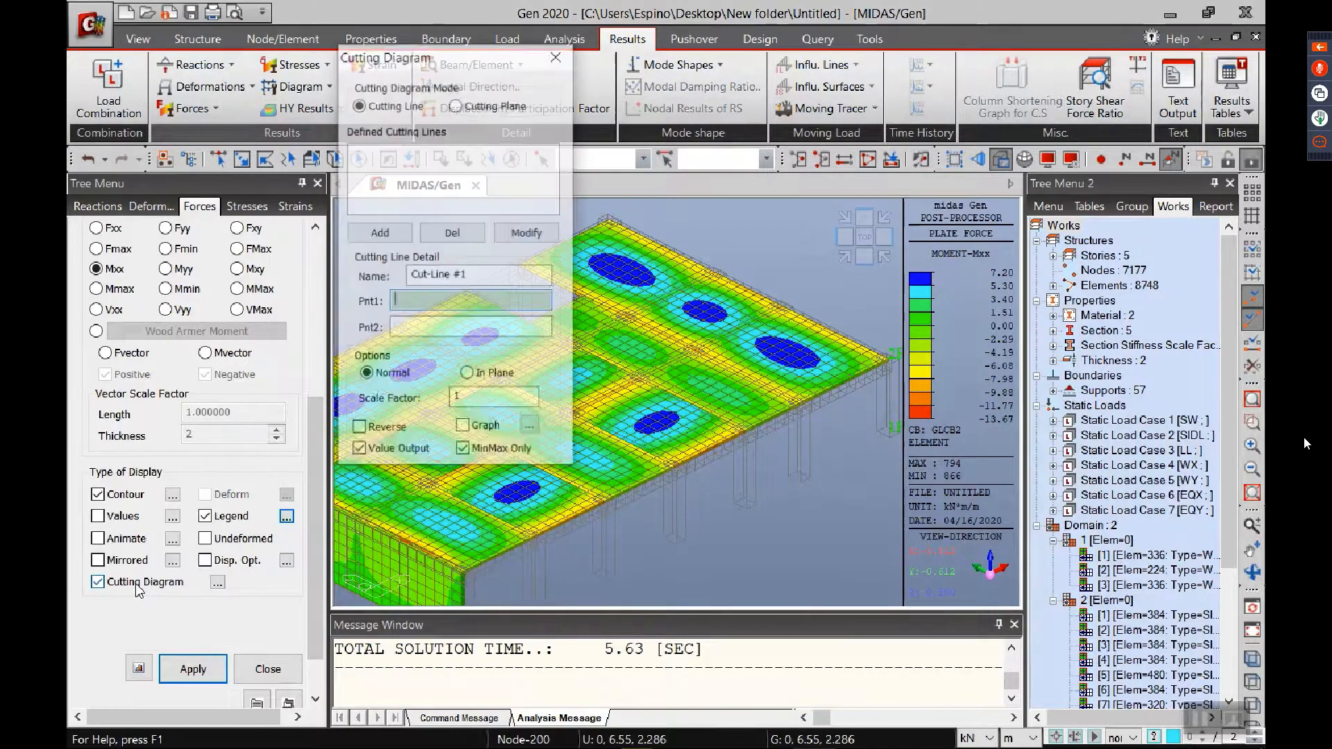
{"action": "left_click_drag", "start_coordinate": [432, 64], "coordinate": [164, 70]}
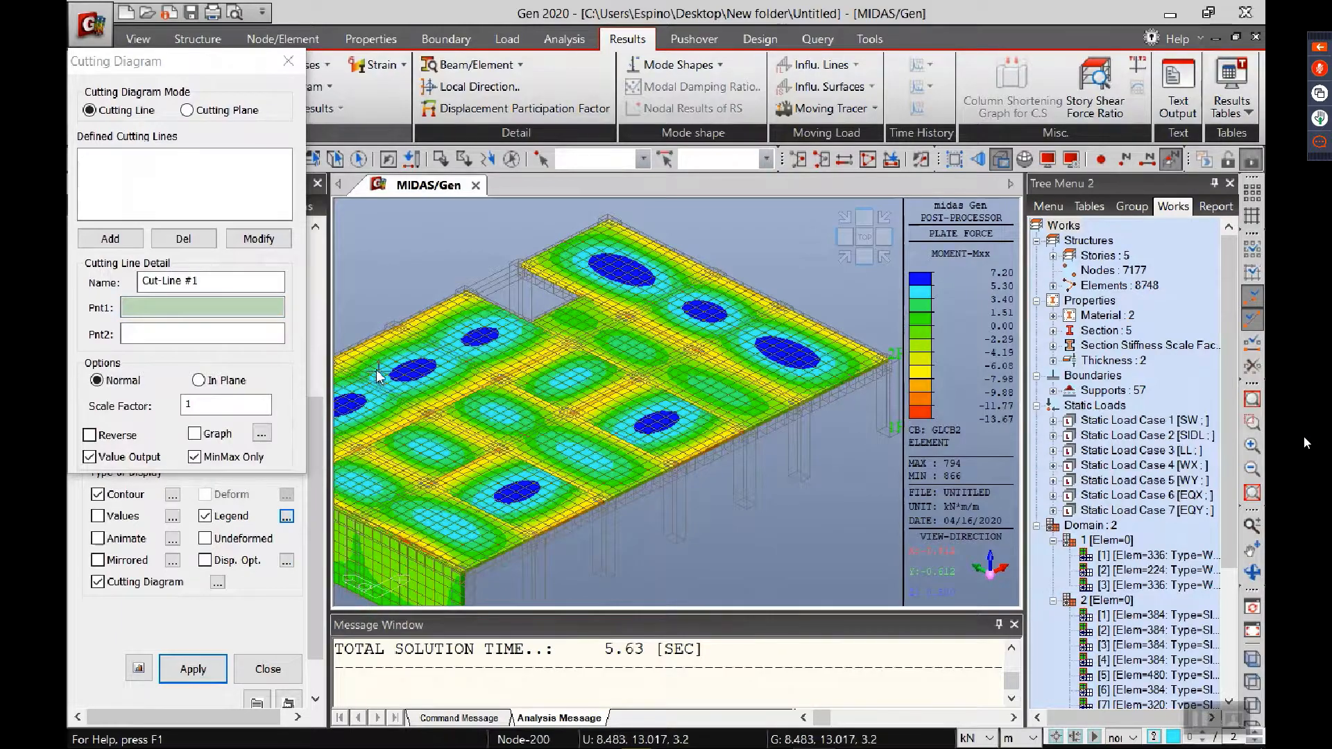
Step: Add Cut-Line #1 across the 2F slab from 0, 2.825, 3.2 to 22.735, 3.295677, 3.2 and apply the cutting diagram
{"action": "left_click", "coordinate": [179, 308]}
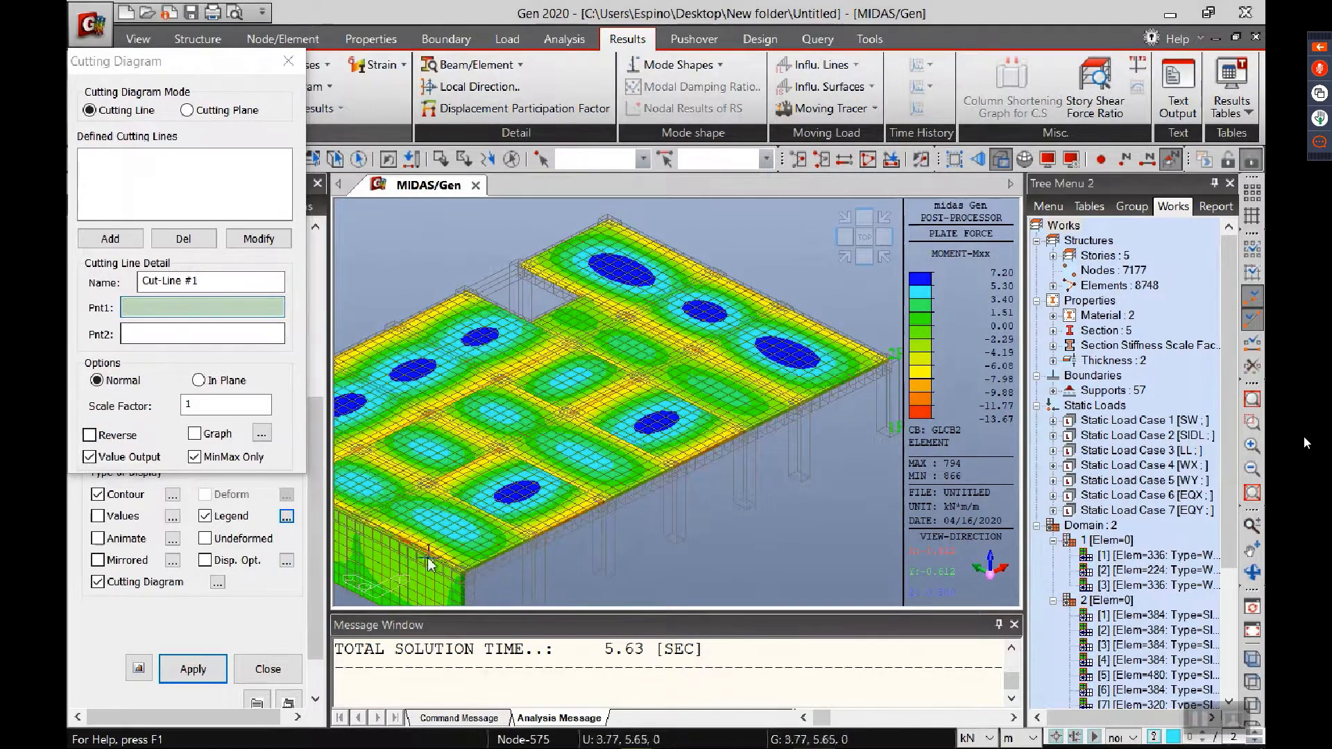
{"action": "left_click", "coordinate": [412, 541]}
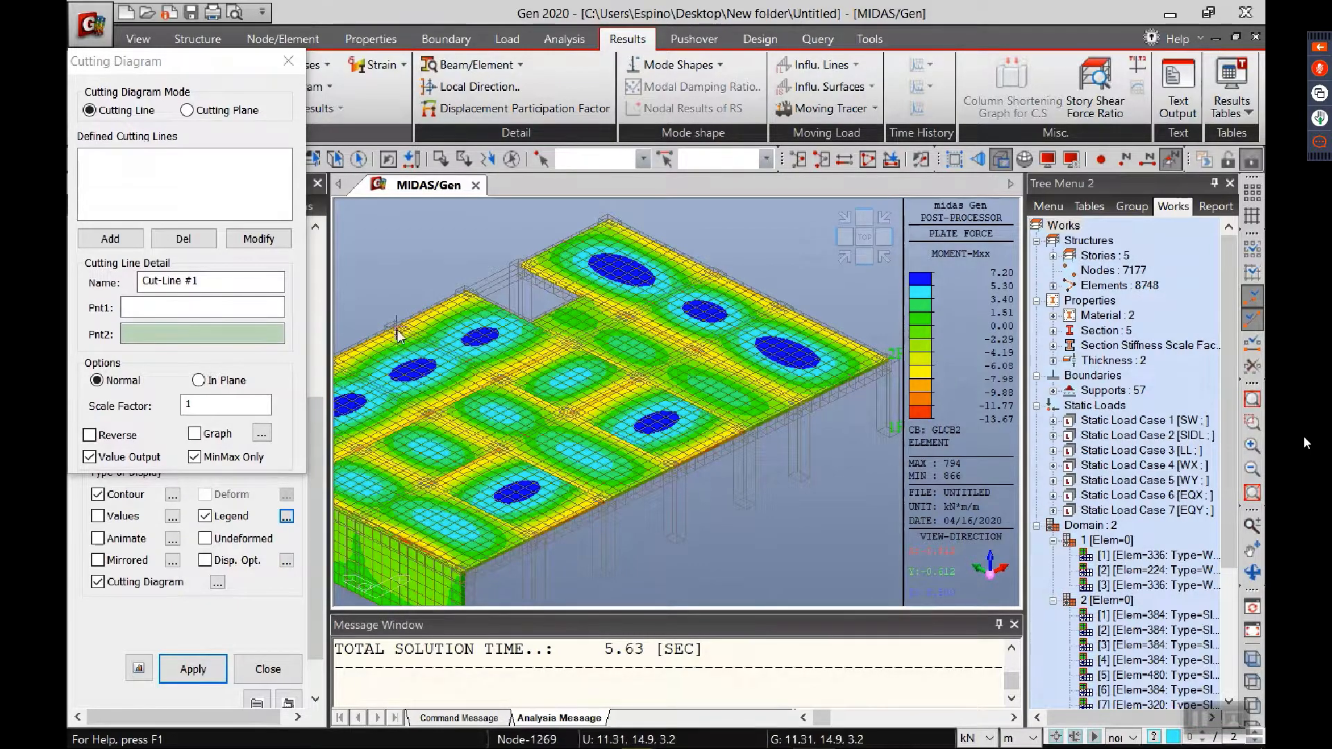
{"action": "left_click", "coordinate": [178, 311]}
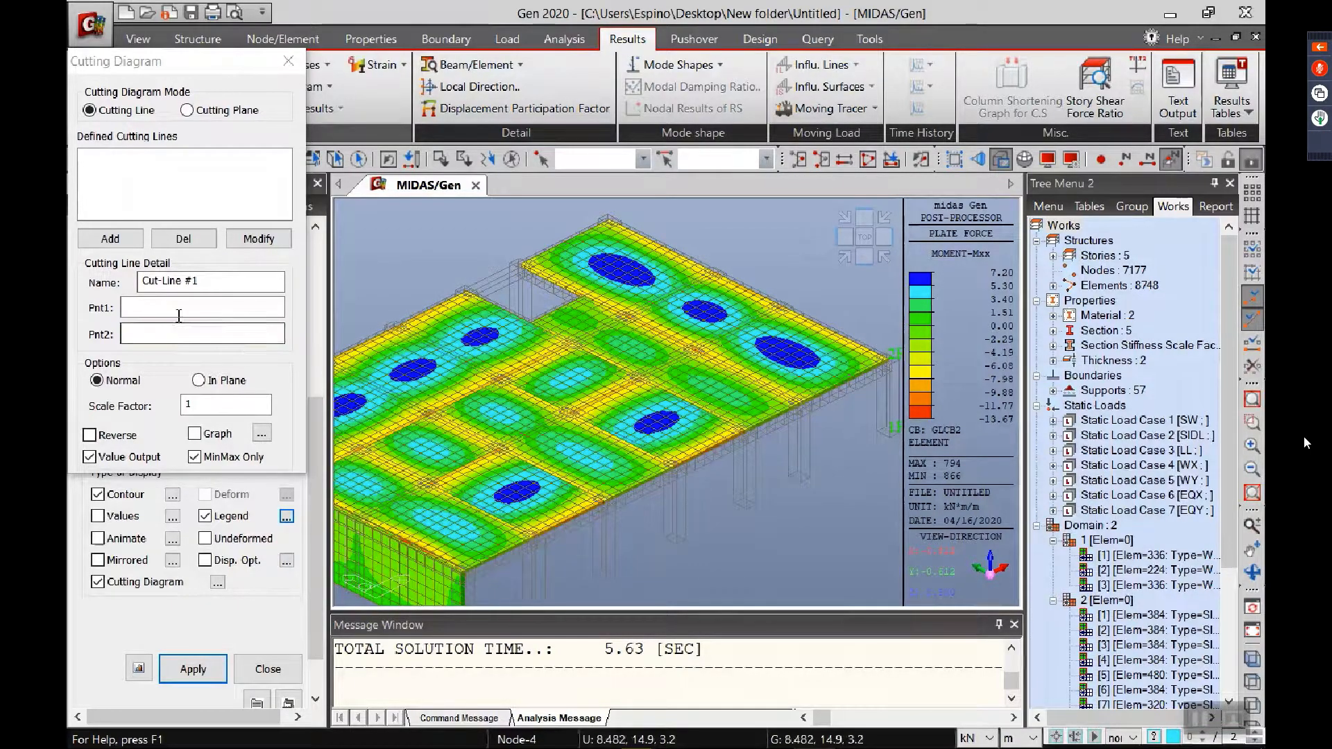
{"action": "left_click", "coordinate": [418, 547]}
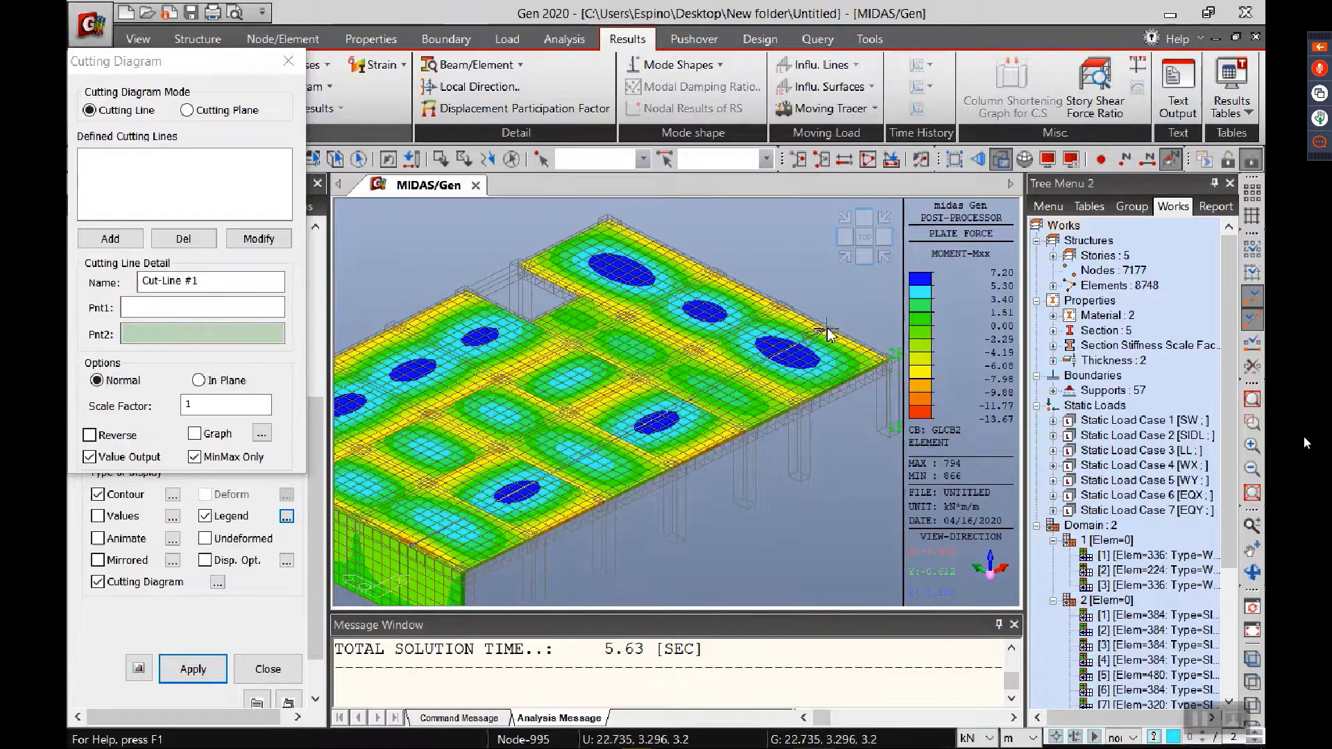
{"action": "left_click", "coordinate": [111, 239]}
{"action": "left_click", "coordinate": [132, 157]}
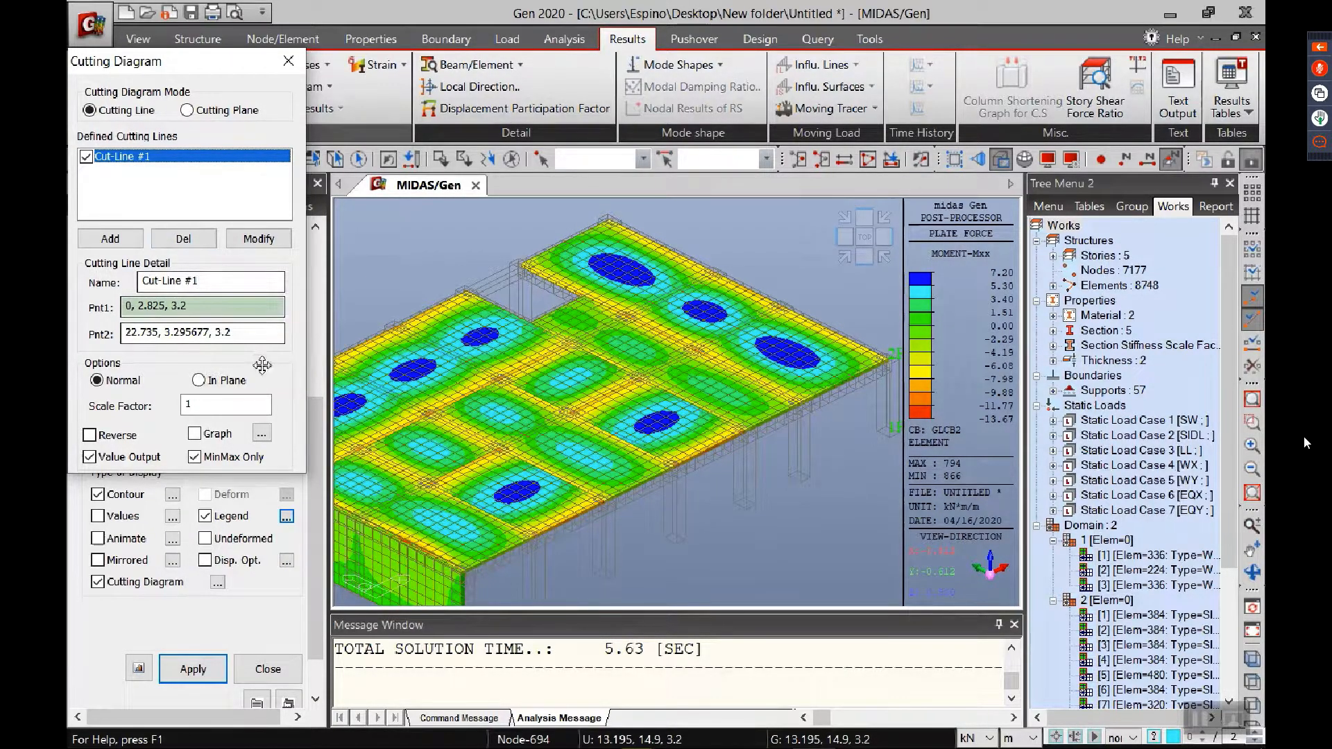
{"action": "left_click", "coordinate": [861, 431]}
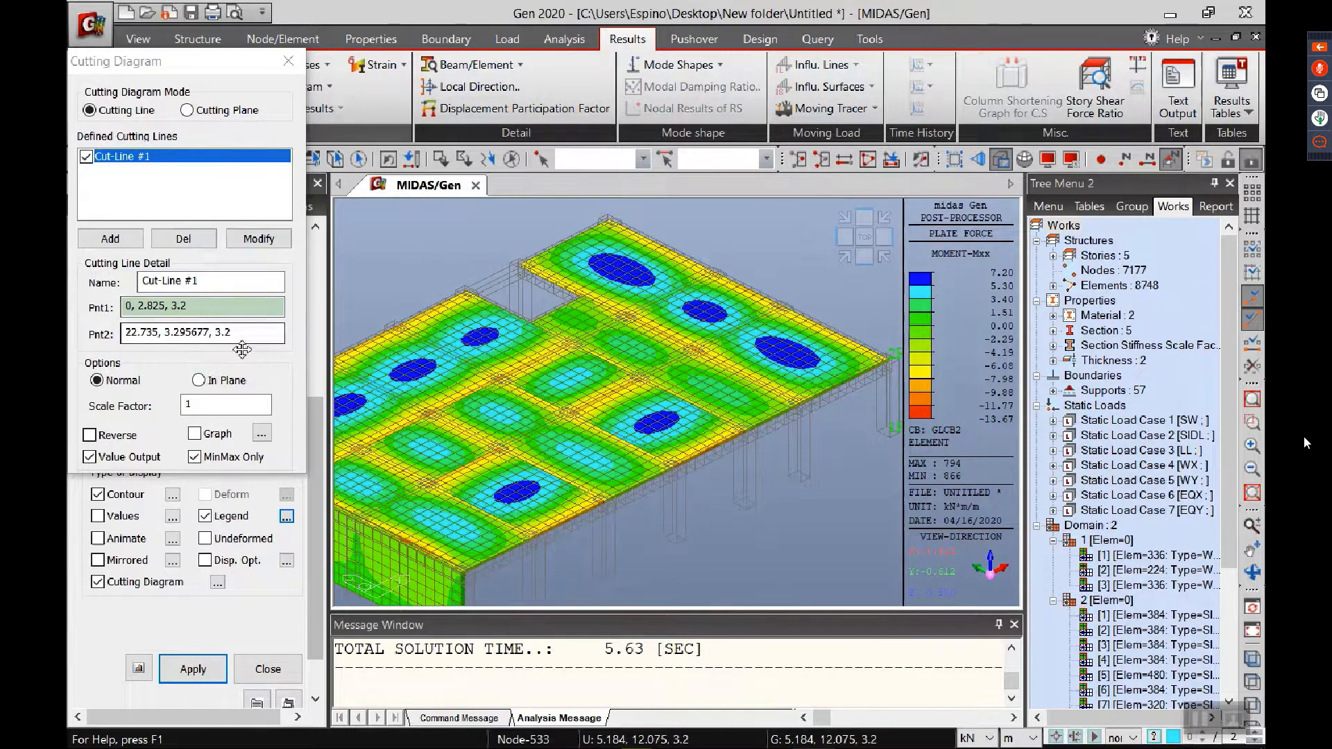
{"action": "left_click", "coordinate": [194, 670]}
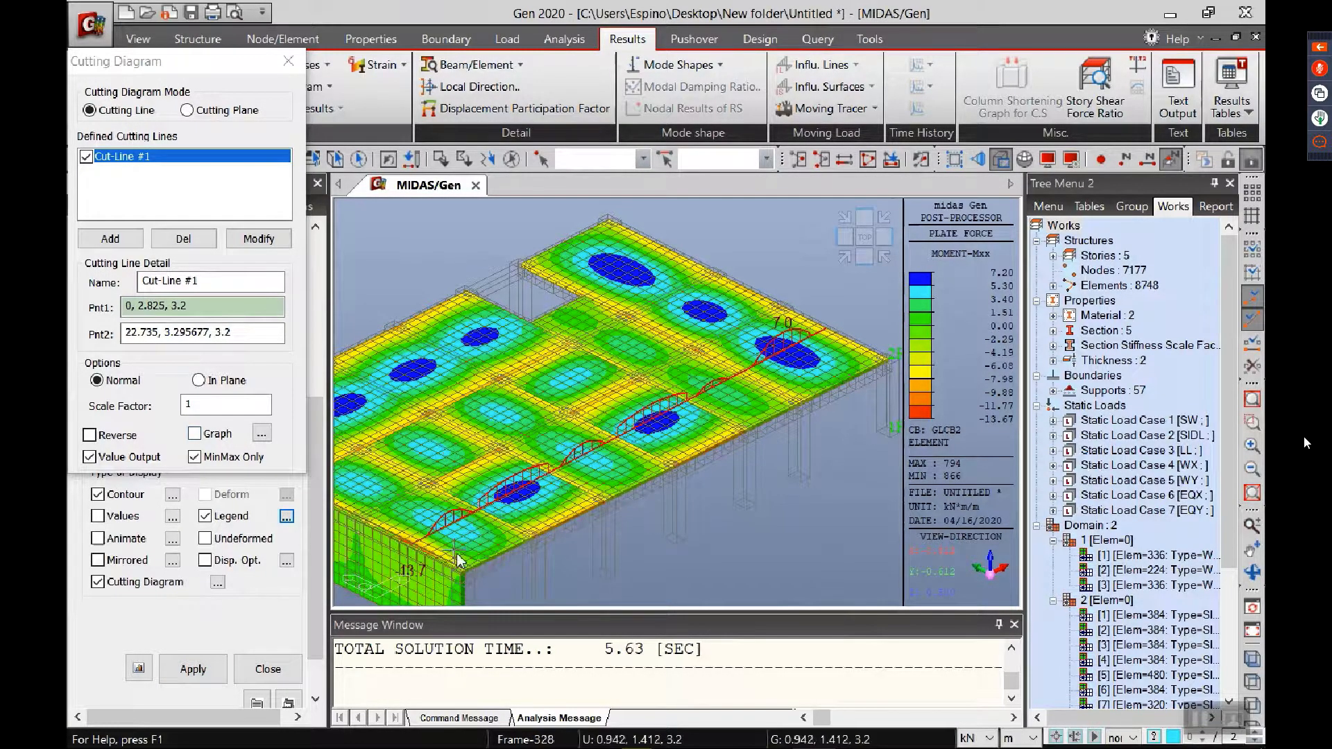
Step: Inspect the Mxx moment diagram along Cut-Line #1 across the 2F slab
{"action": "scroll", "coordinate": [517, 555], "scroll_direction": "up", "scroll_amount": 5}
{"action": "middle_click_drag", "start_coordinate": [518, 548], "coordinate": [587, 498]}
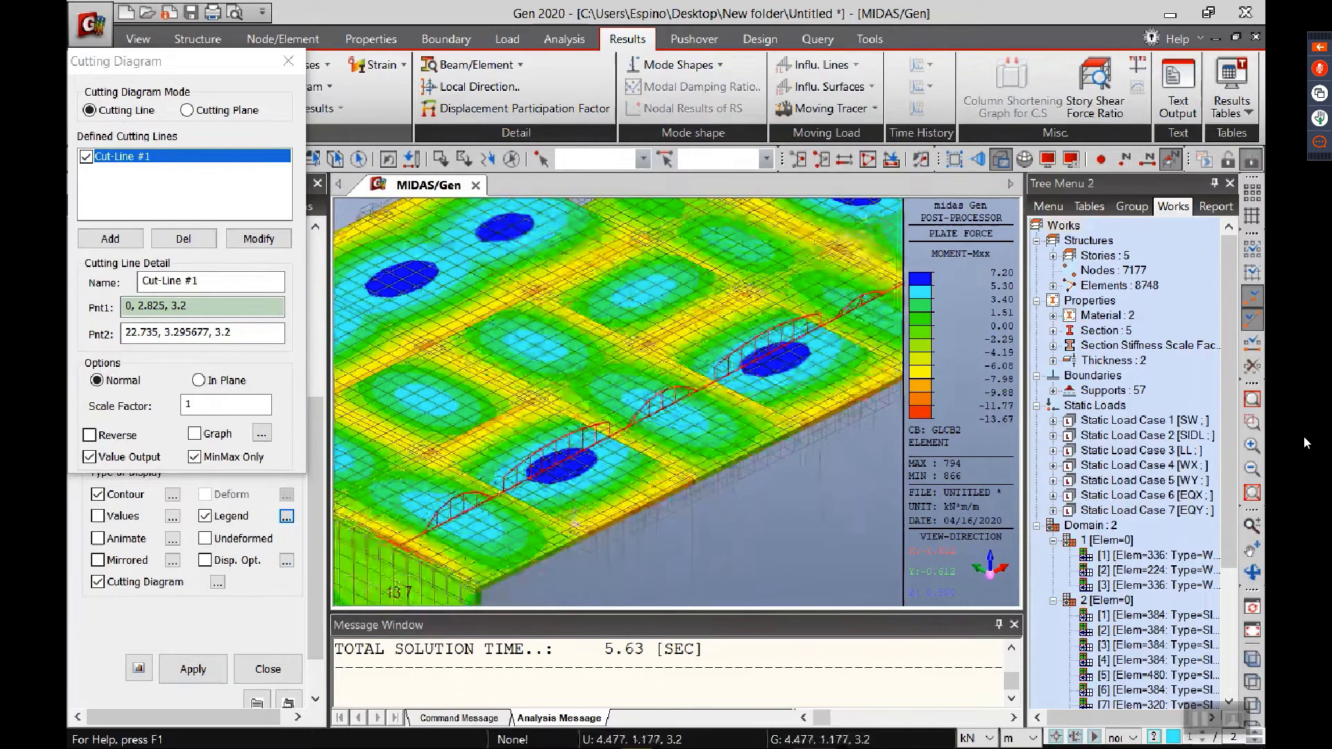
{"action": "scroll", "coordinate": [651, 479], "scroll_direction": "up", "scroll_amount": 3}
{"action": "scroll", "coordinate": [650, 479], "scroll_direction": "down", "scroll_amount": 3}
{"action": "middle_click_drag", "start_coordinate": [705, 430], "coordinate": [563, 498]}
{"action": "middle_click_drag", "start_coordinate": [739, 408], "coordinate": [685, 435]}
Step: Move the Cutting Diagram dialog off the plate force settings and review those settings
{"action": "left_click_drag", "start_coordinate": [188, 70], "coordinate": [679, 173]}
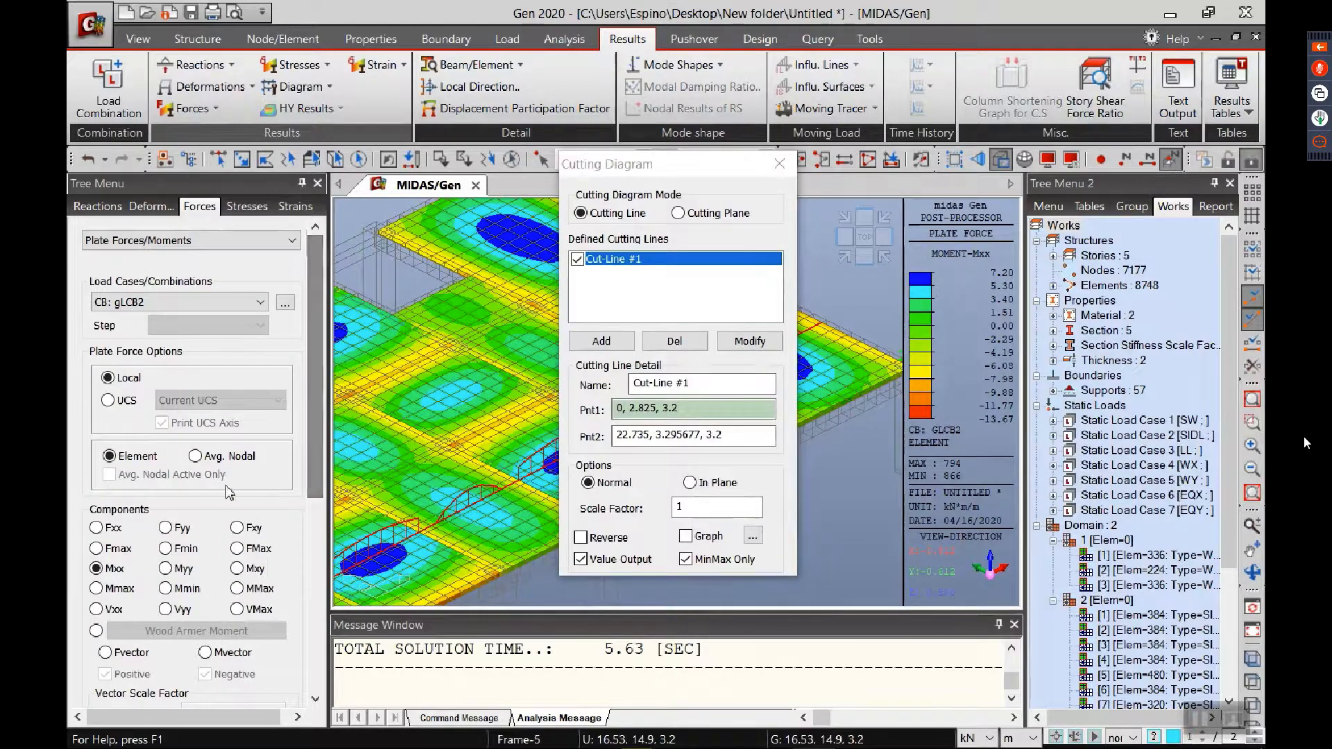
{"action": "scroll", "coordinate": [310, 512], "scroll_direction": "down", "scroll_amount": 3}
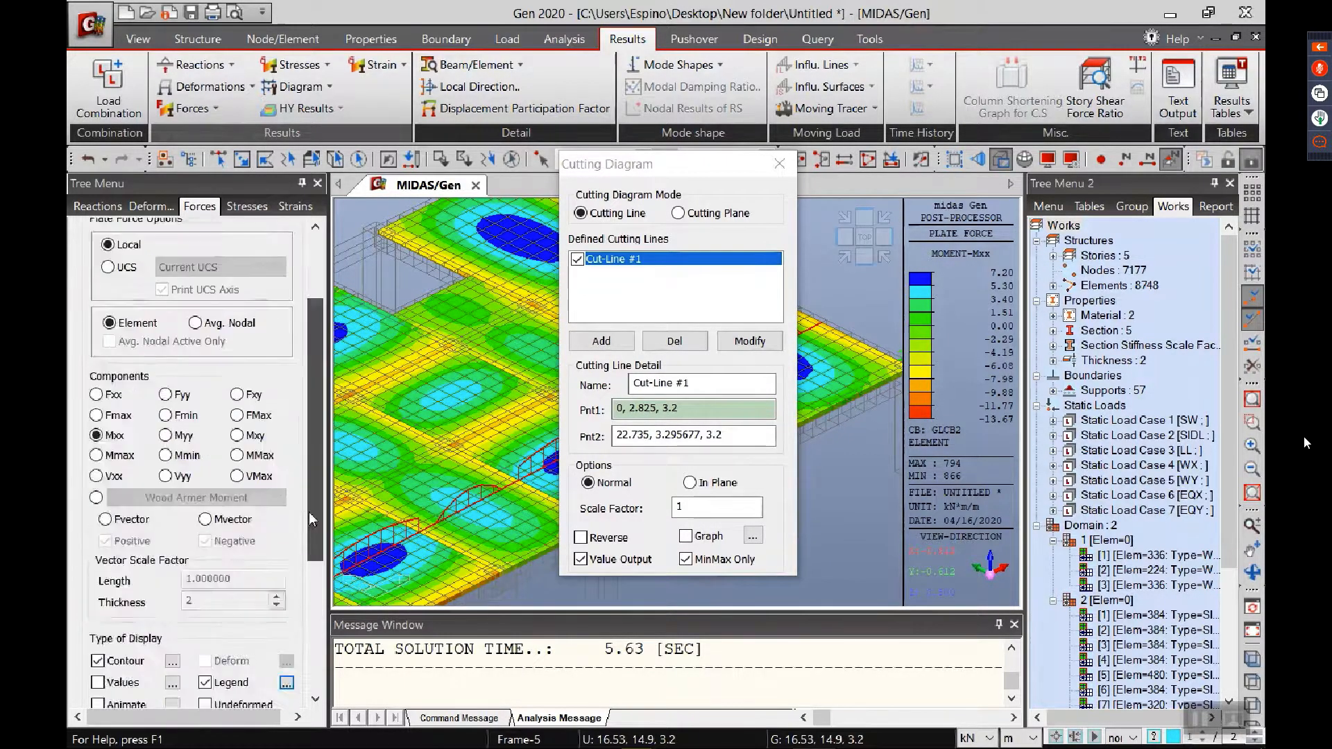
{"action": "scroll", "coordinate": [310, 498], "scroll_direction": "up", "scroll_amount": 3}
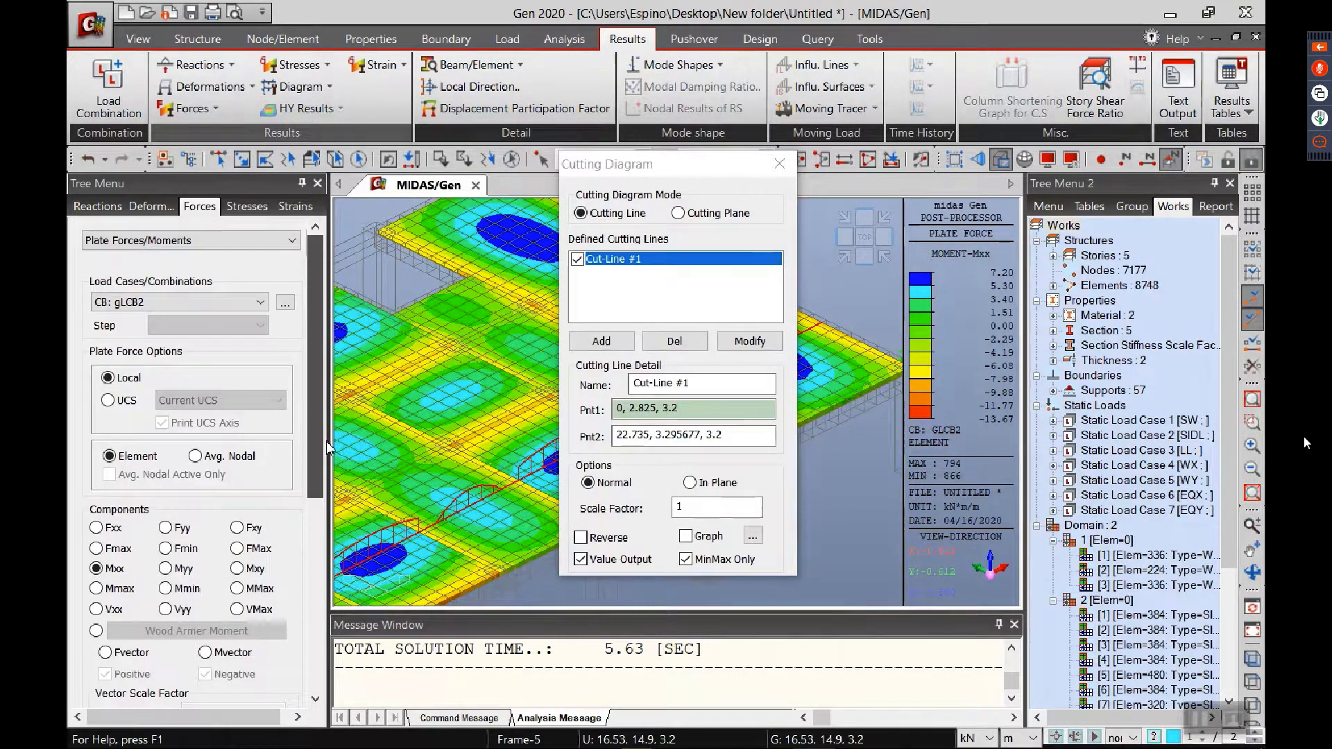
{"action": "scroll", "coordinate": [278, 437], "scroll_direction": "down", "scroll_amount": 9}
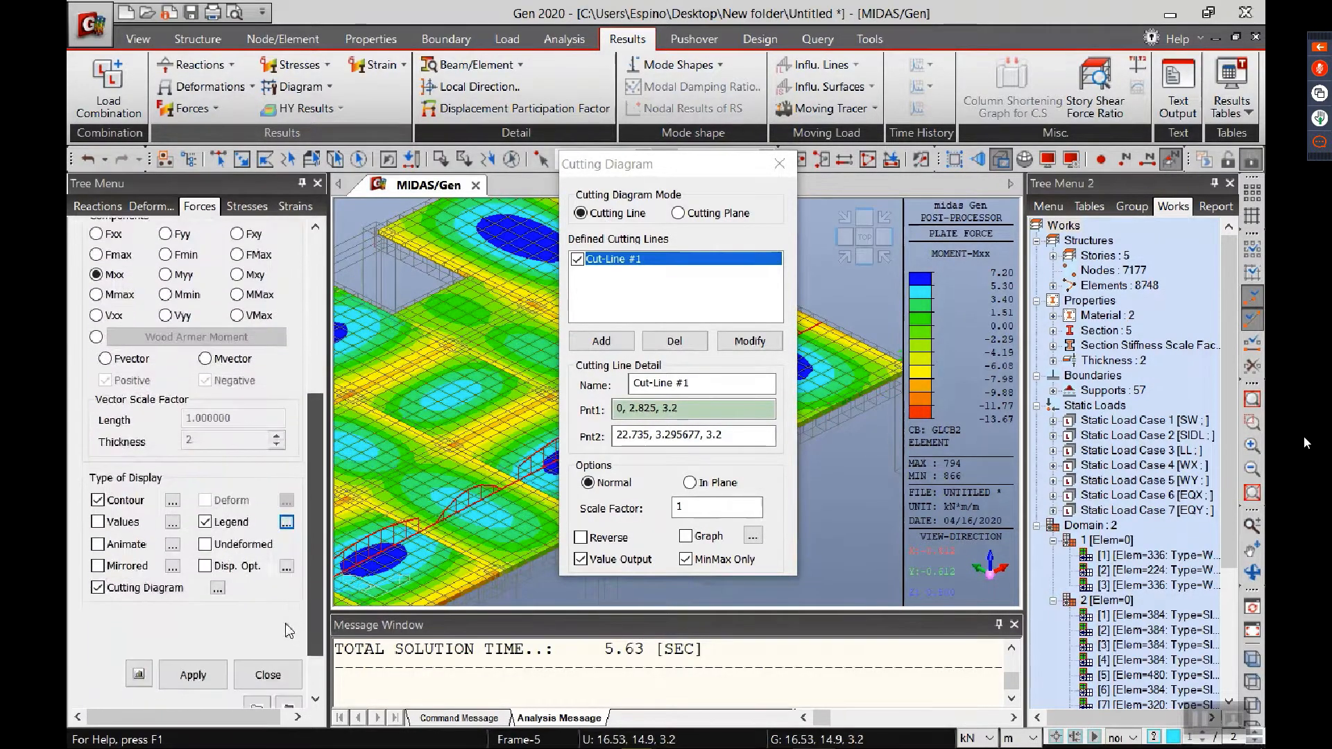
Step: Plot the Mxx moment along Cut-Line #1 as a graph, moving the dialog and graph window clear of each other
{"action": "left_click_drag", "start_coordinate": [624, 164], "coordinate": [176, 150]}
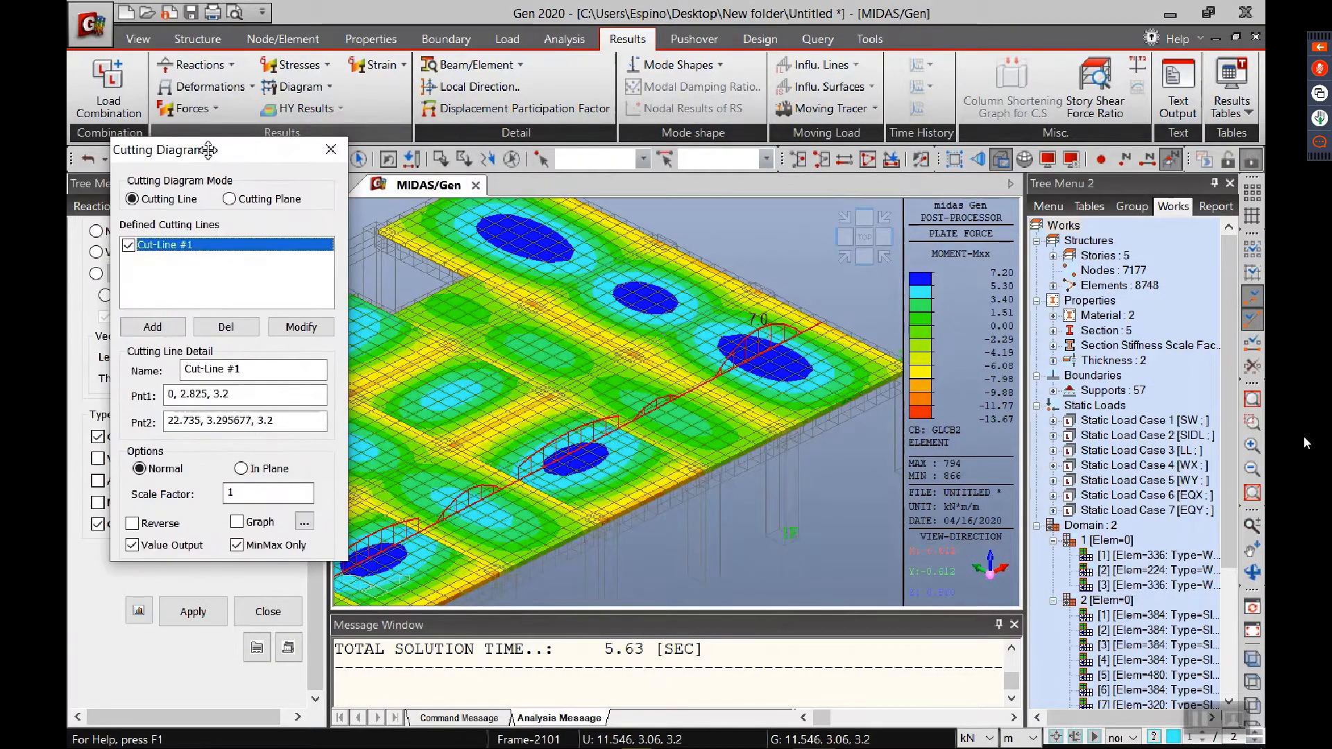
{"action": "left_click", "coordinate": [192, 610]}
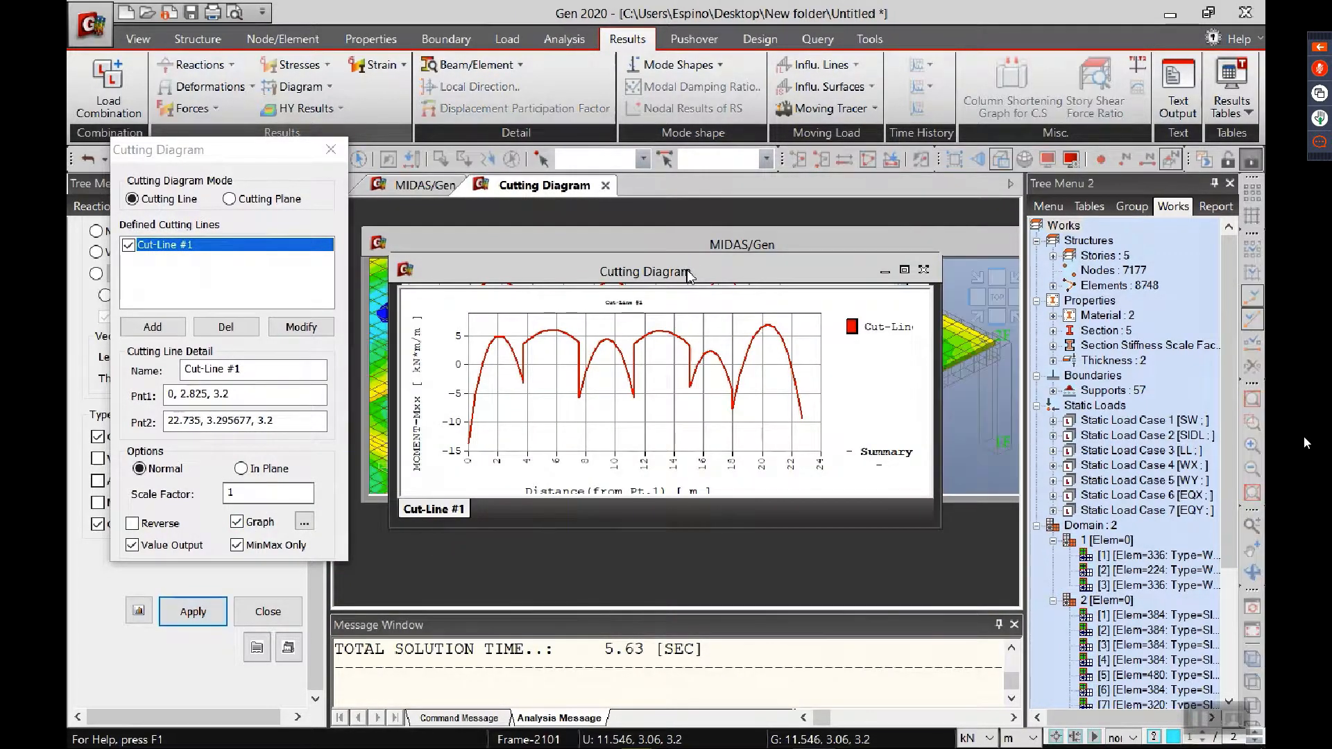
{"action": "left_click_drag", "start_coordinate": [685, 276], "coordinate": [687, 326]}
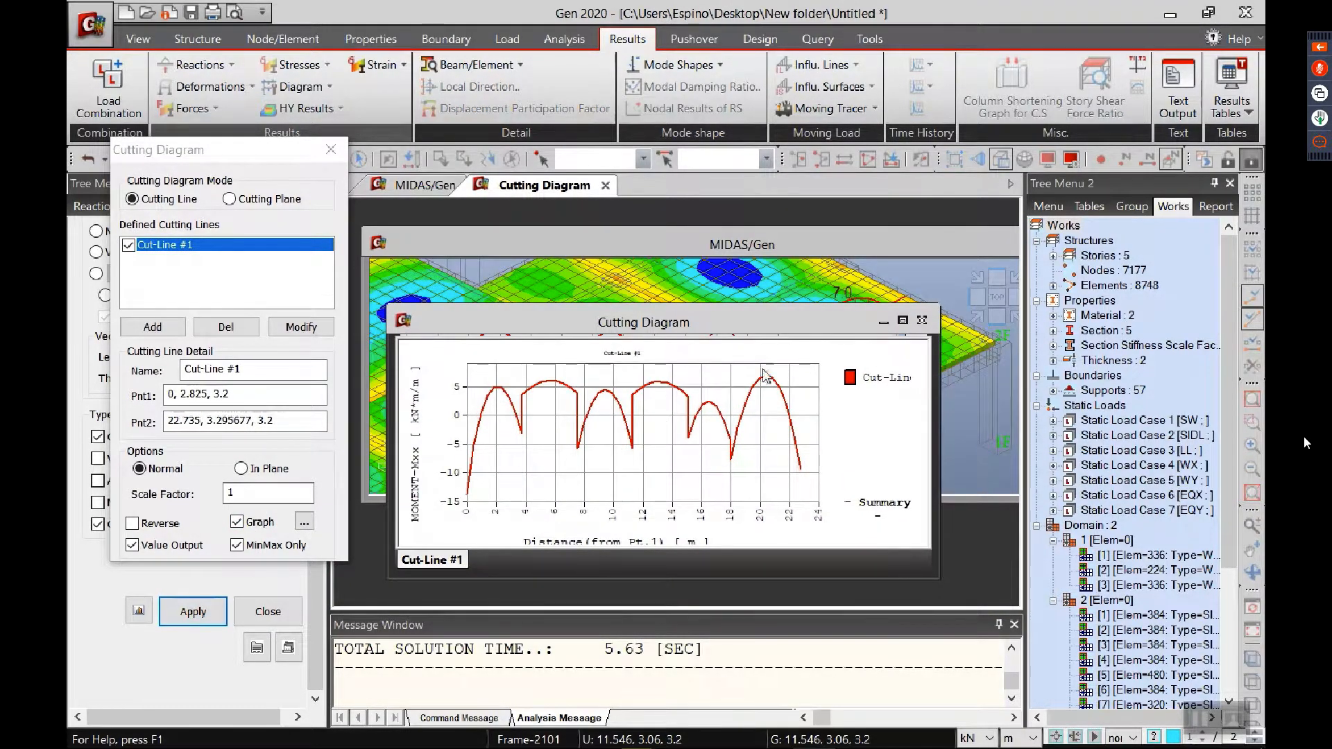
Step: Zoom the Cut-Line #1 graph out fully, review its save options, and close the graph window
{"action": "right_click", "coordinate": [639, 437]}
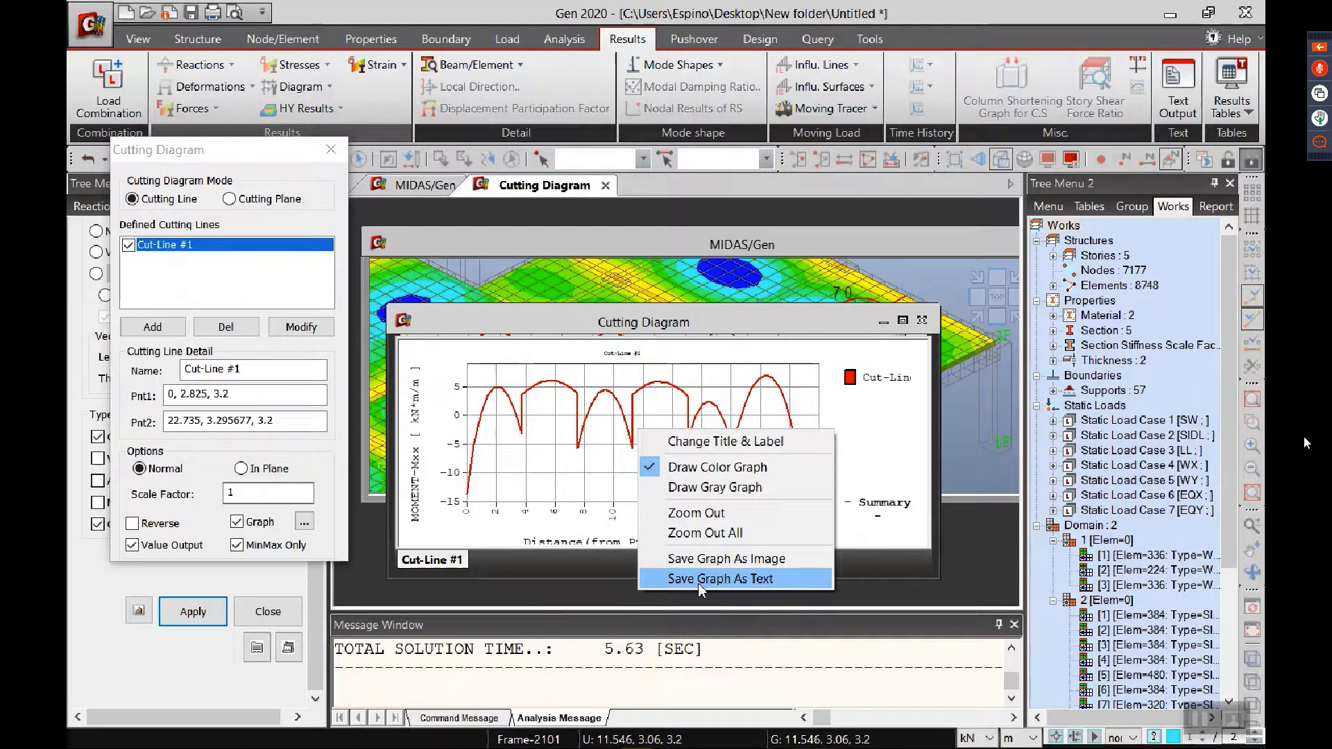
{"action": "left_click", "coordinate": [696, 533]}
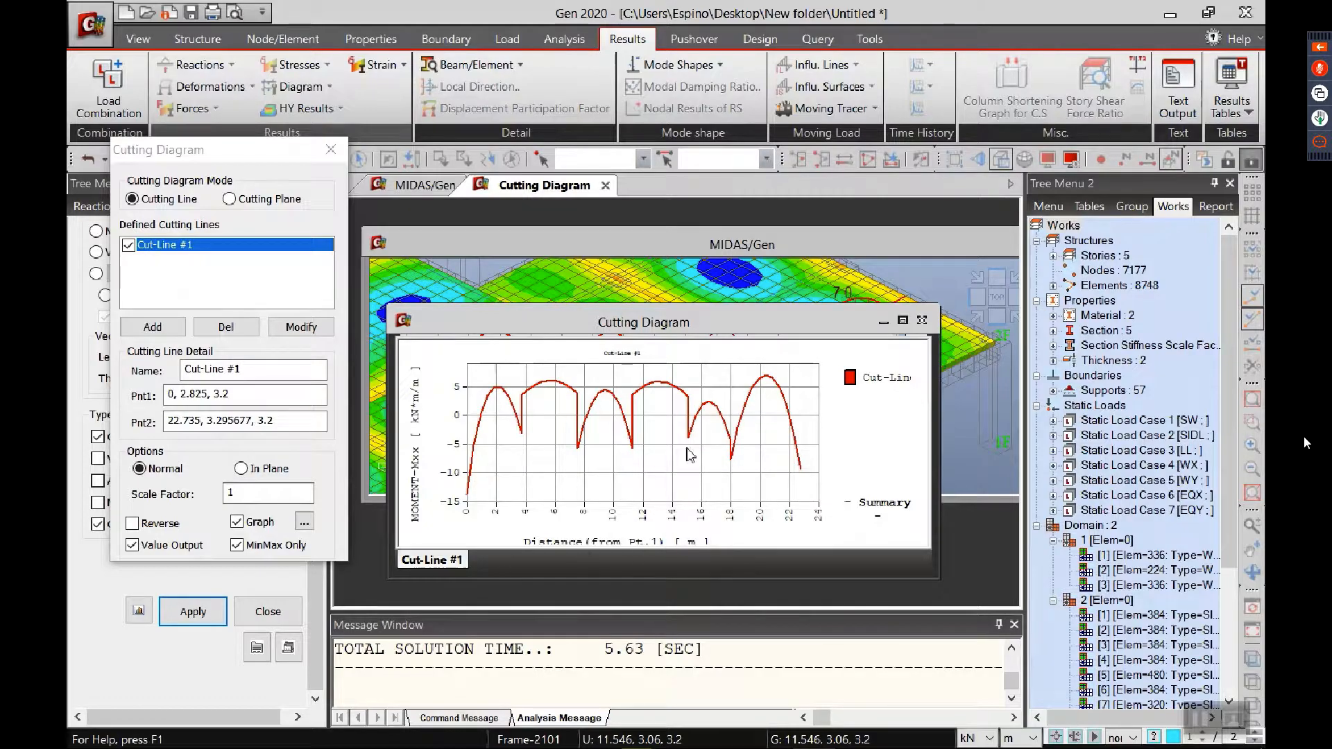
{"action": "right_click", "coordinate": [697, 430]}
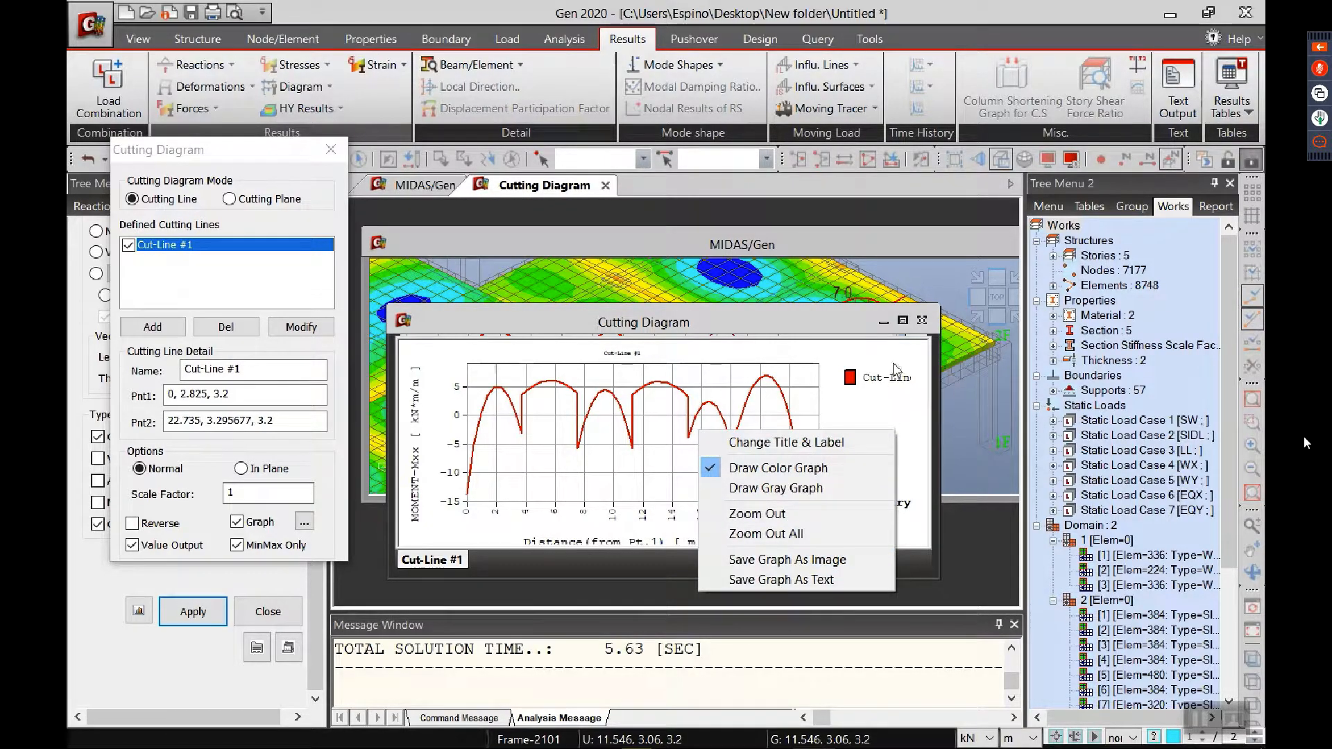
{"action": "left_click", "coordinate": [922, 321]}
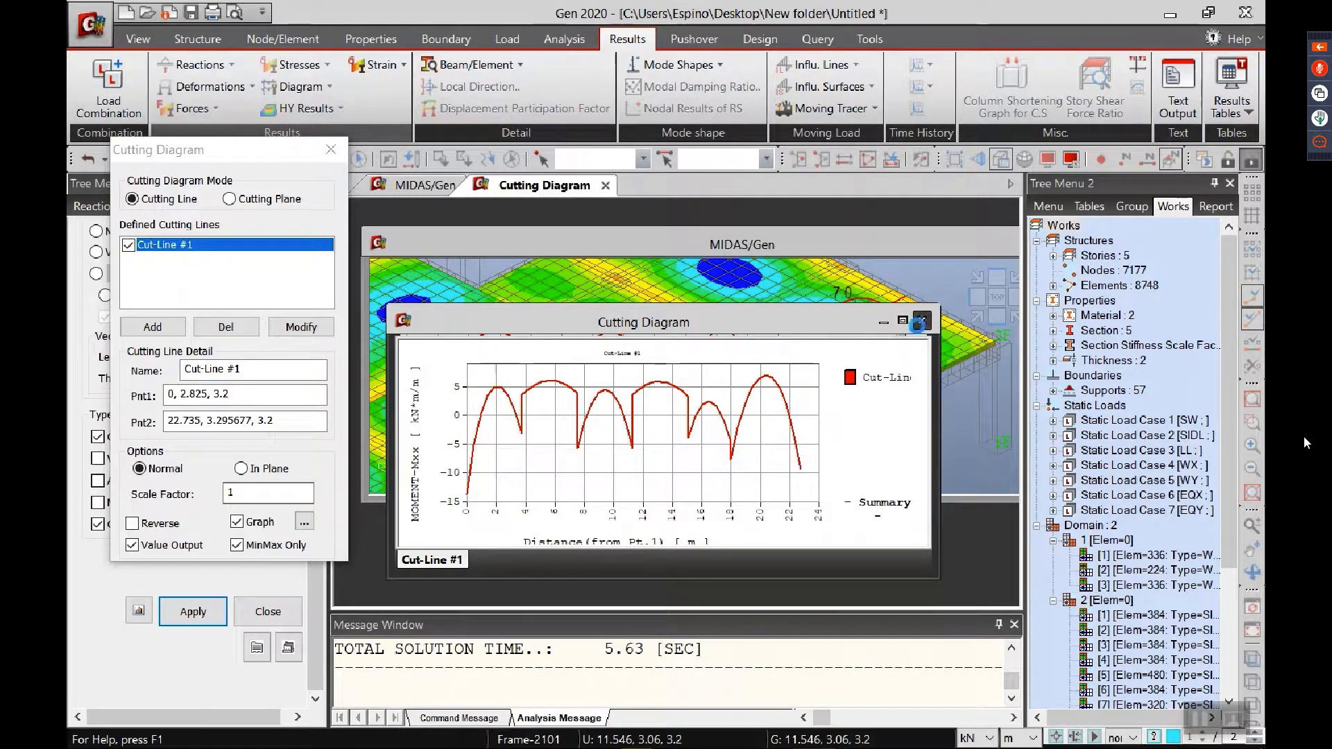
{"action": "left_click", "coordinate": [672, 434]}
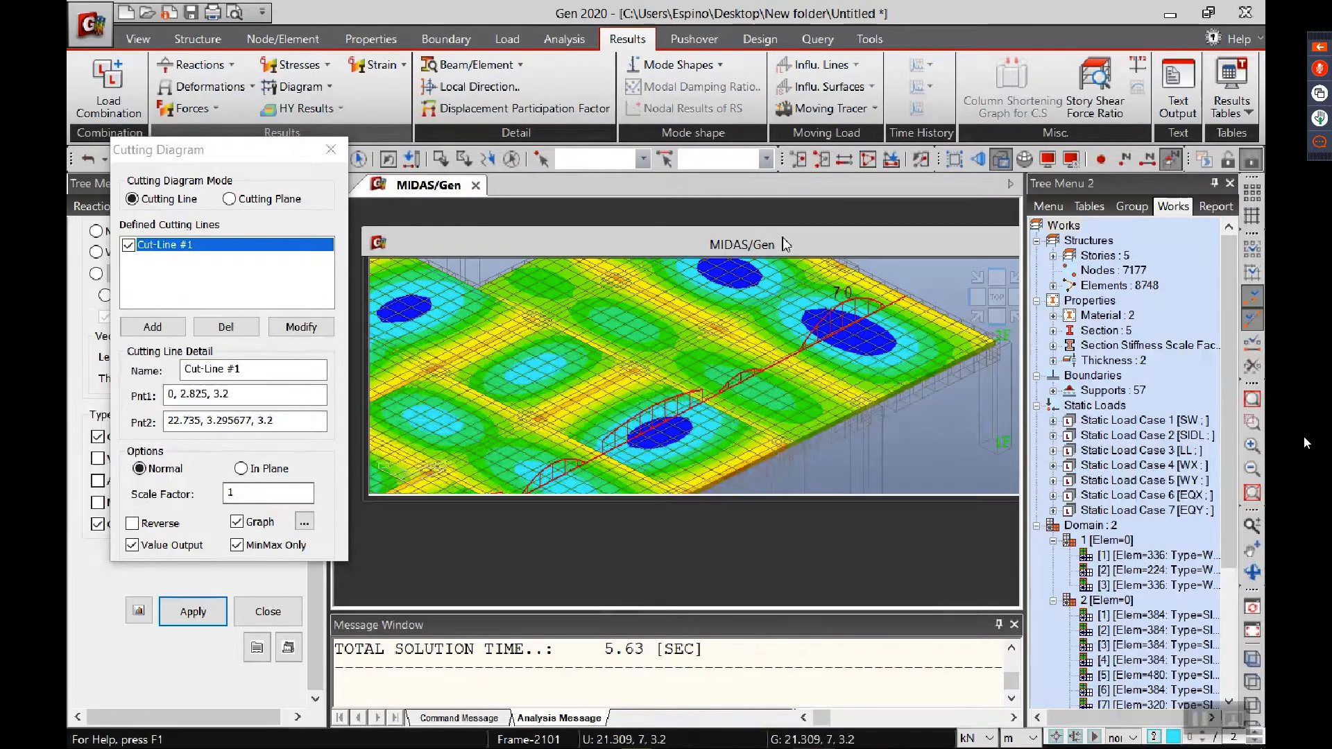
Step: Maximize the model window, inspect the cutting diagram on the 2F slab, and close the Cutting Diagram dialog
{"action": "left_click_drag", "start_coordinate": [724, 250], "coordinate": [569, 298]}
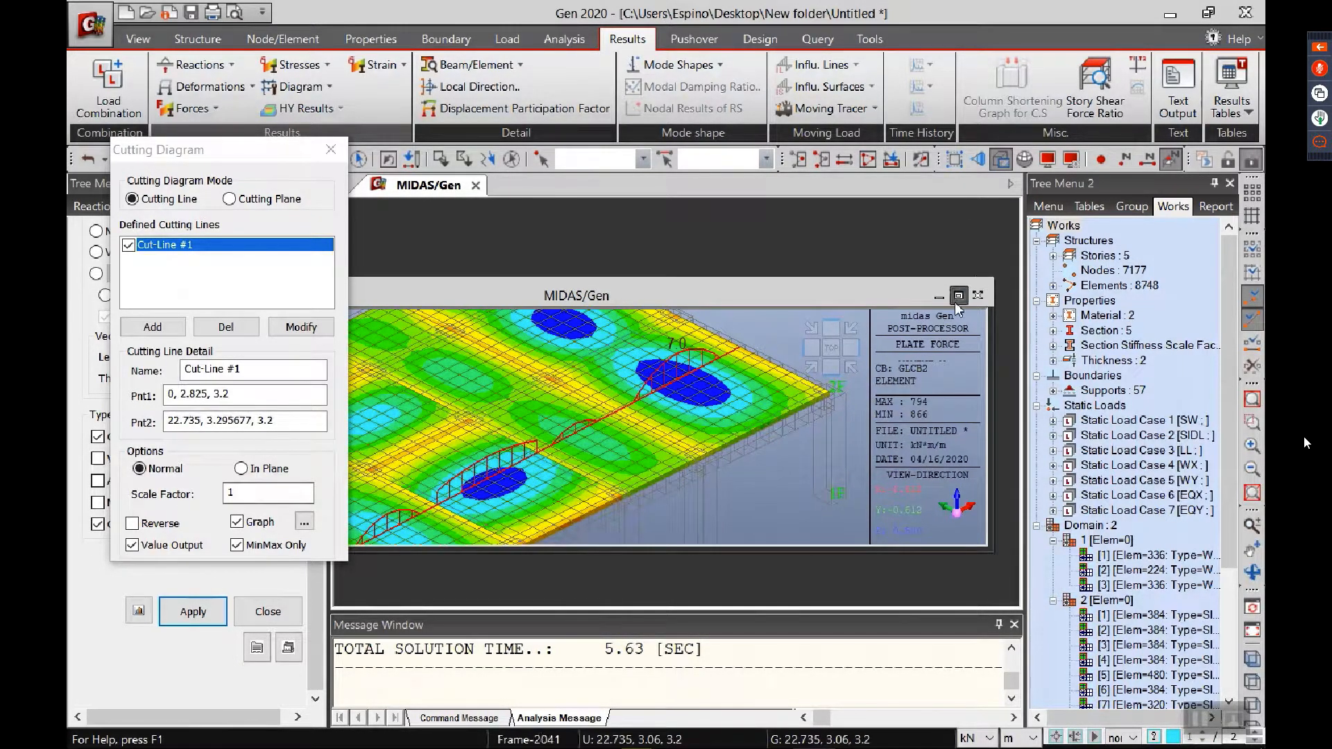
{"action": "left_click", "coordinate": [955, 300]}
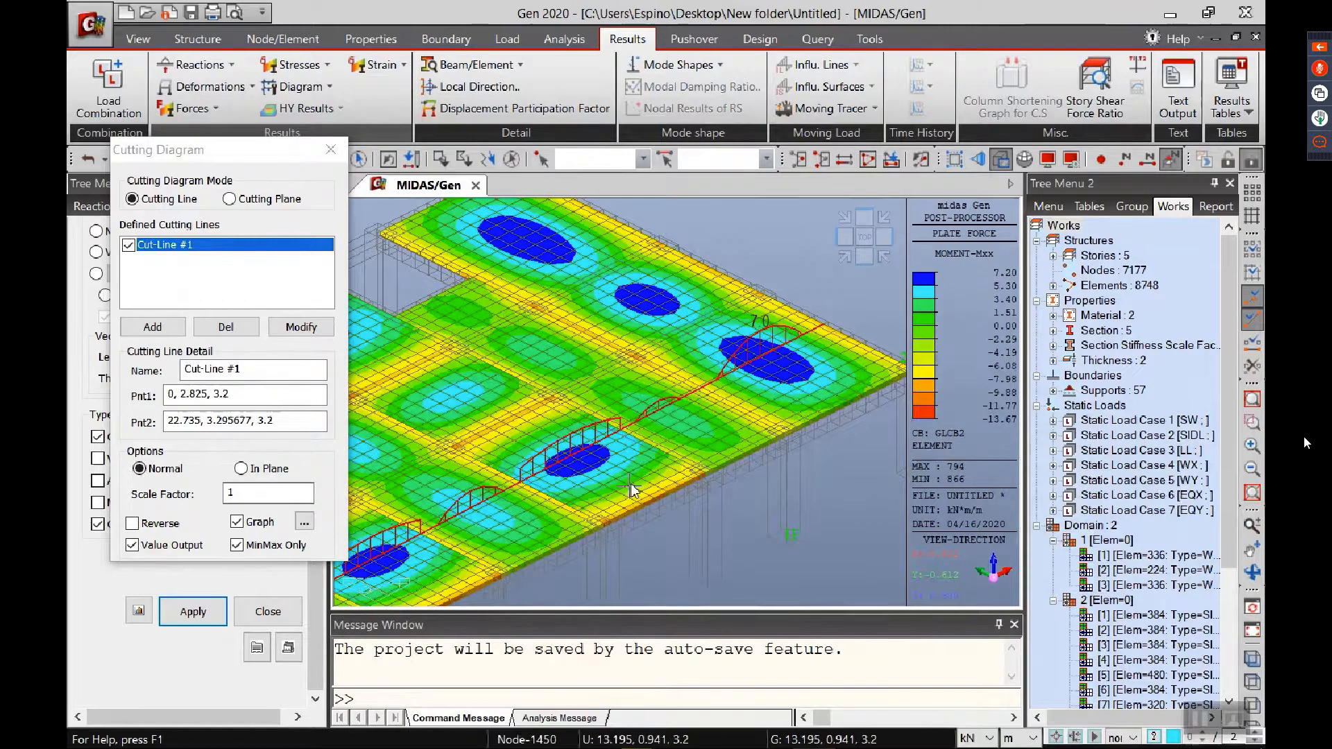
{"action": "scroll", "coordinate": [589, 512], "scroll_direction": "up", "scroll_amount": 3}
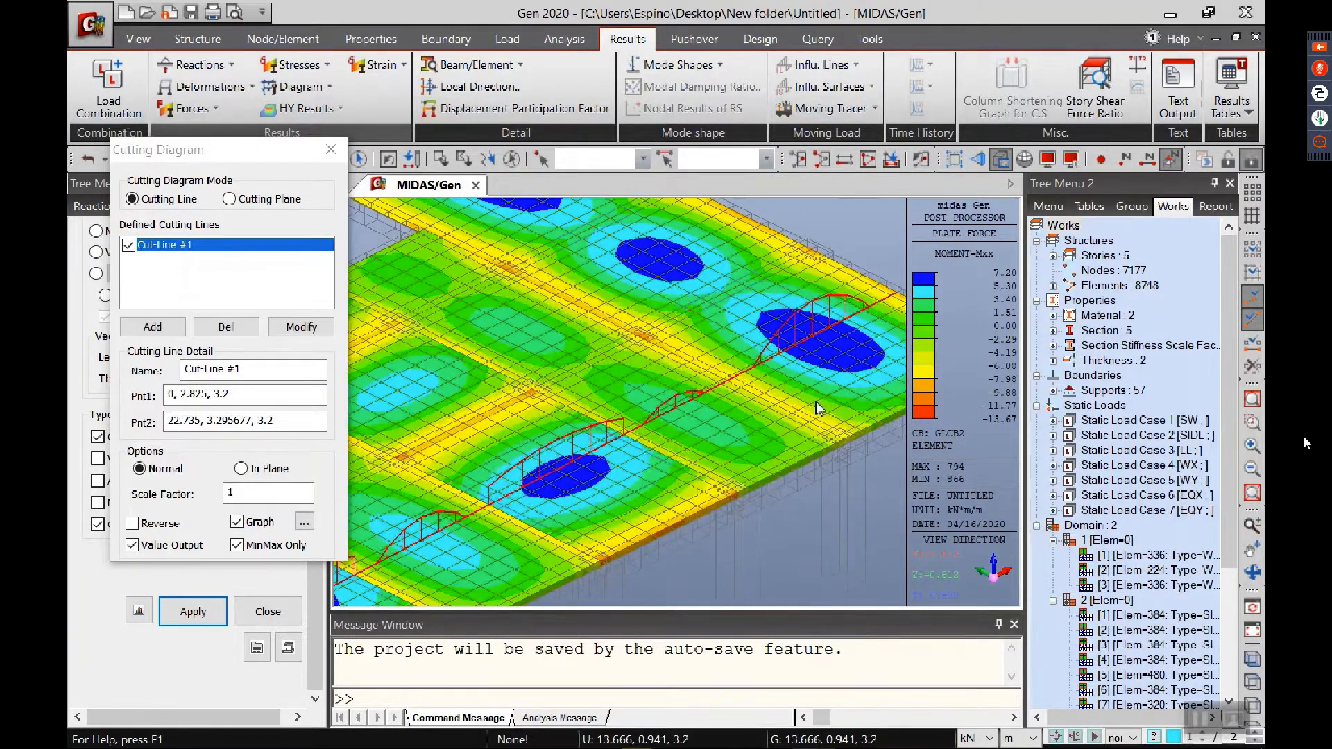
{"action": "scroll", "coordinate": [668, 438], "scroll_direction": "down", "scroll_amount": 1}
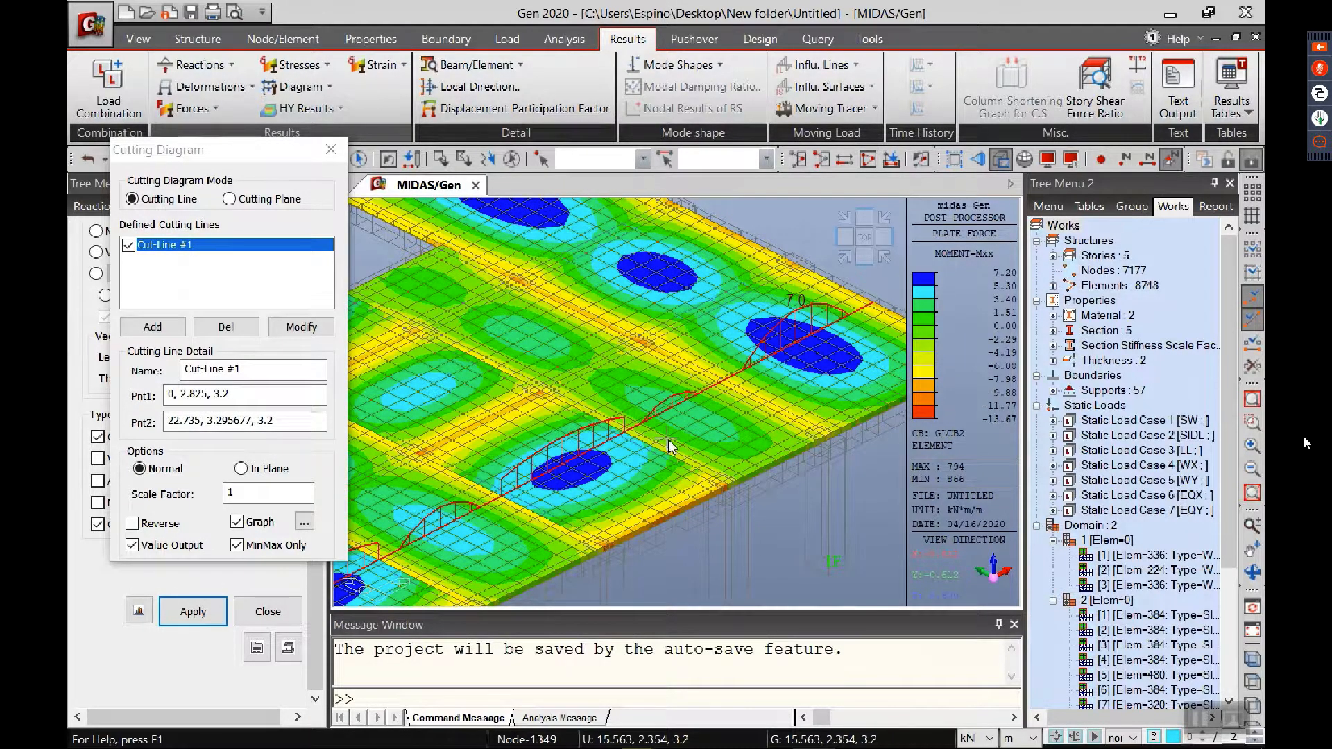
{"action": "left_click", "coordinate": [331, 149]}
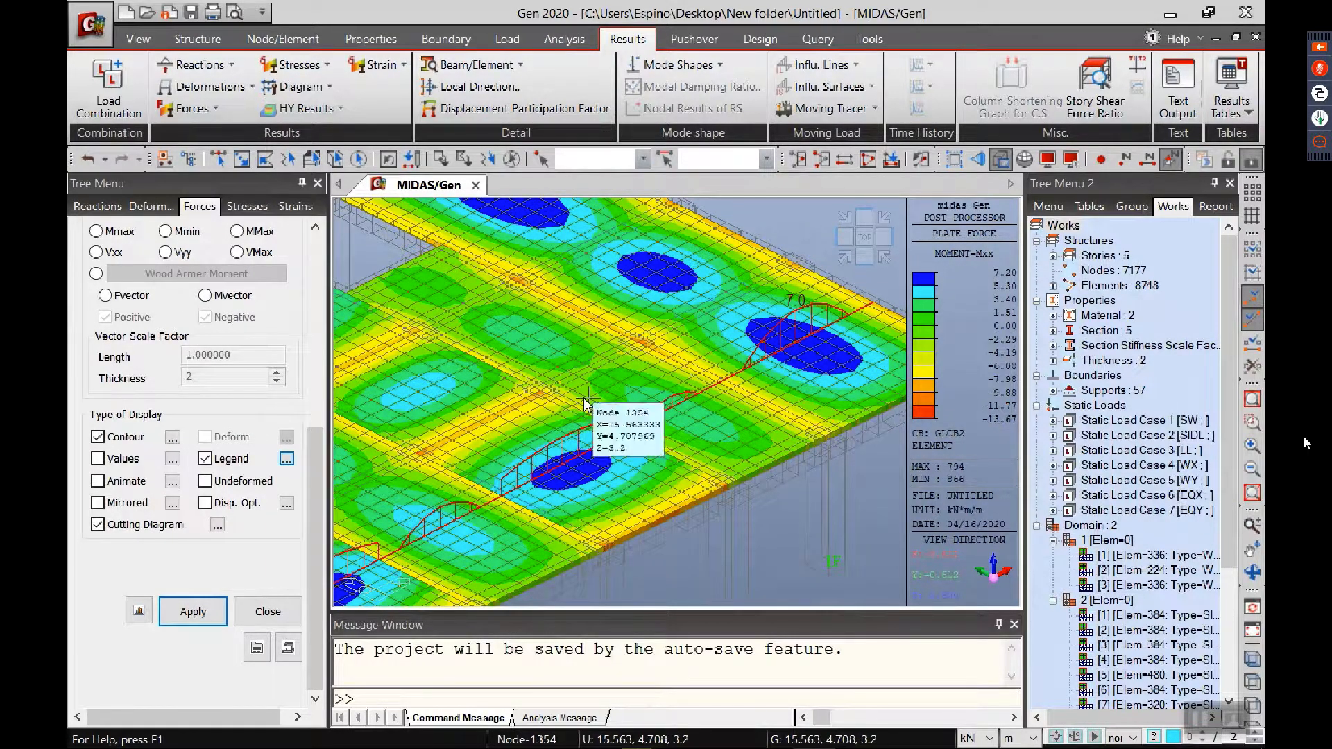
Step: Confirm ACI318-14 as the concrete design code with a beam moment redistribution factor of 1
{"action": "left_click", "coordinate": [759, 39]}
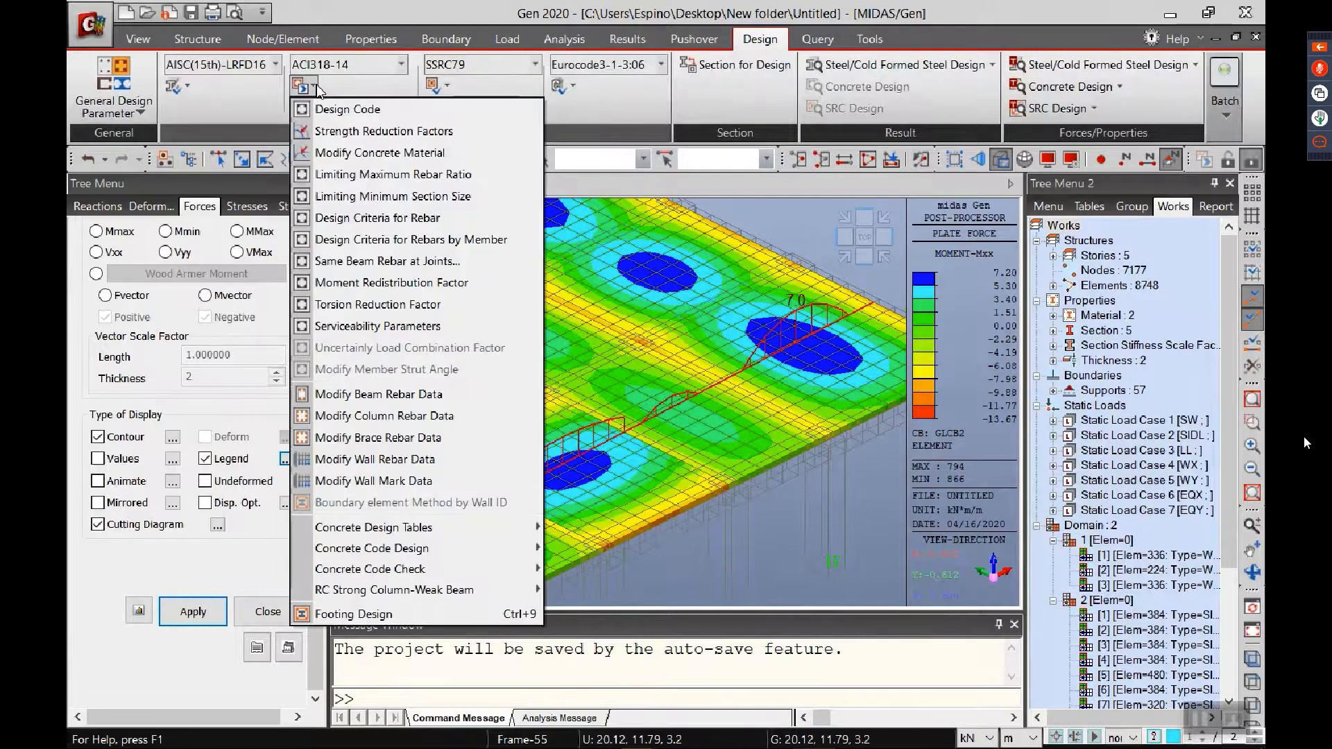
{"action": "left_click", "coordinate": [346, 109]}
{"action": "left_click_drag", "start_coordinate": [522, 266], "coordinate": [378, 223]}
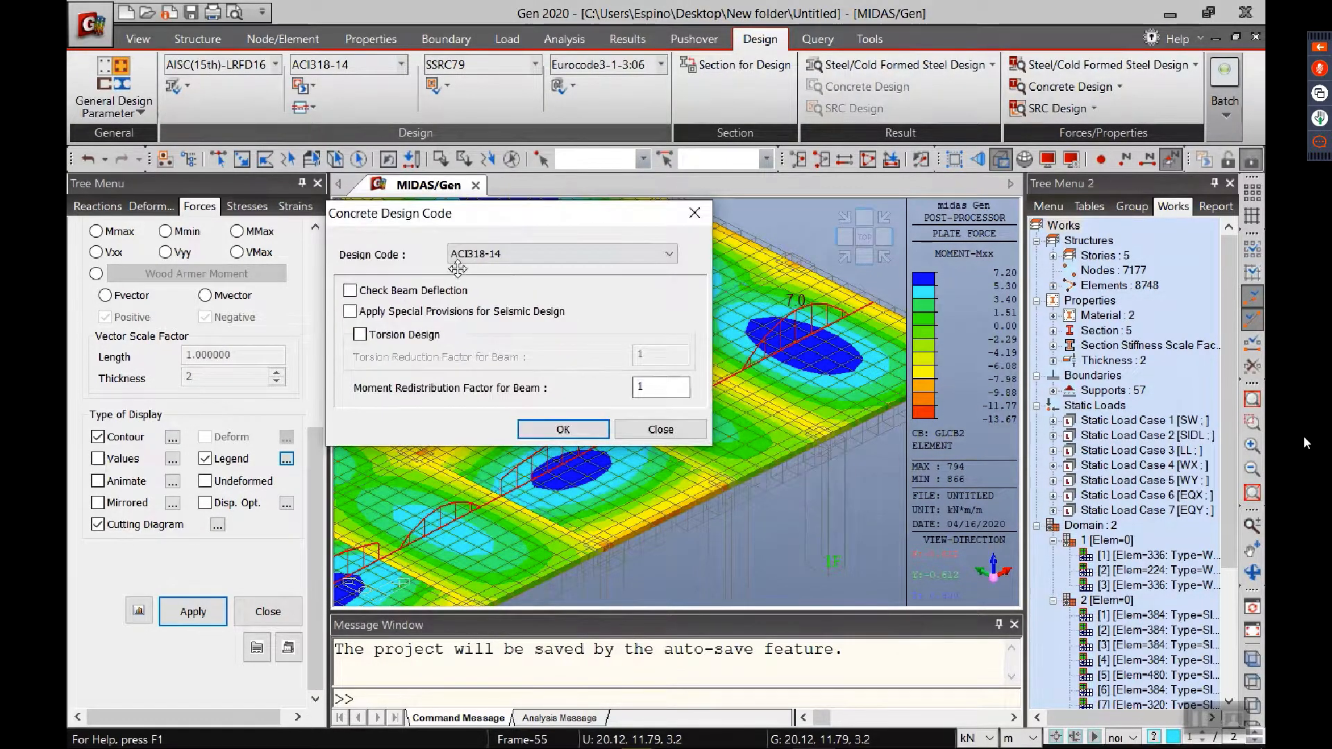
{"action": "left_click", "coordinate": [561, 424]}
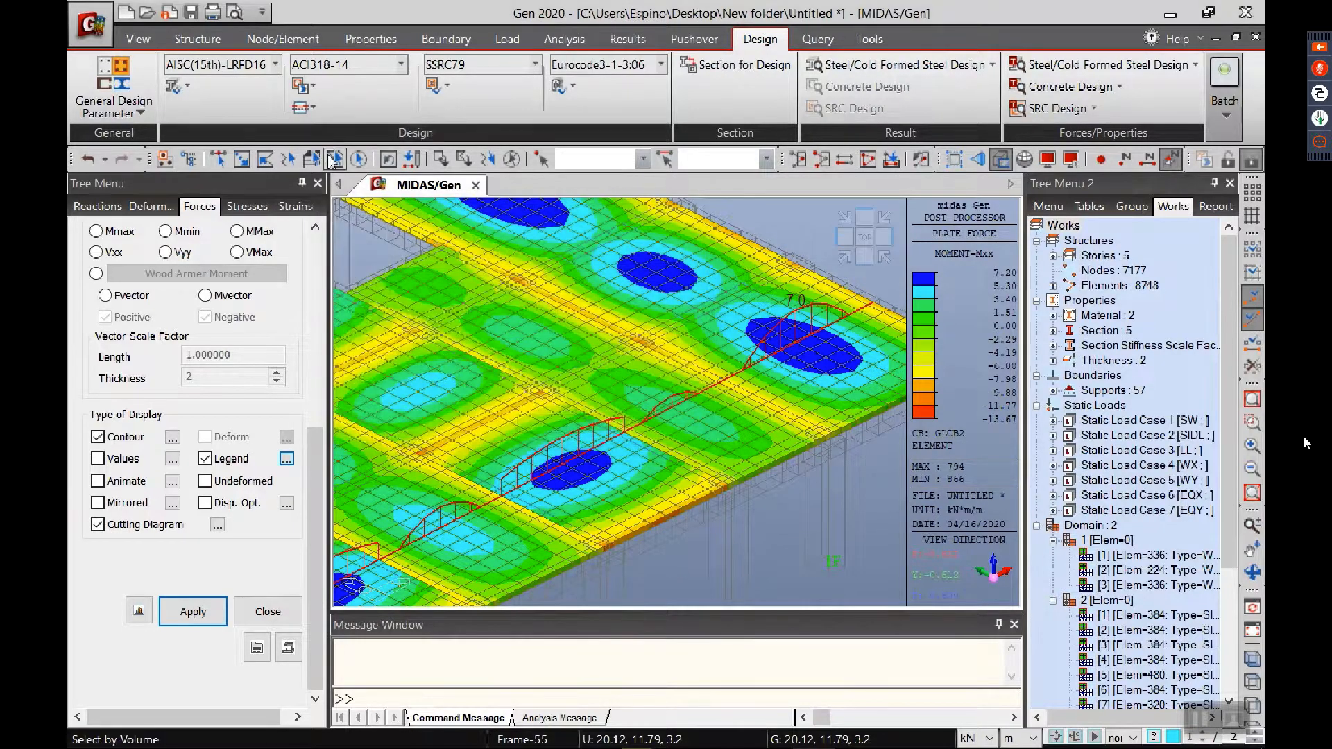
Step: Assign ASTM(RC) rebar to the Grade C5000 concrete, with Grade 60 main bars and Grade 40 sub-bars
{"action": "left_click", "coordinate": [304, 86]}
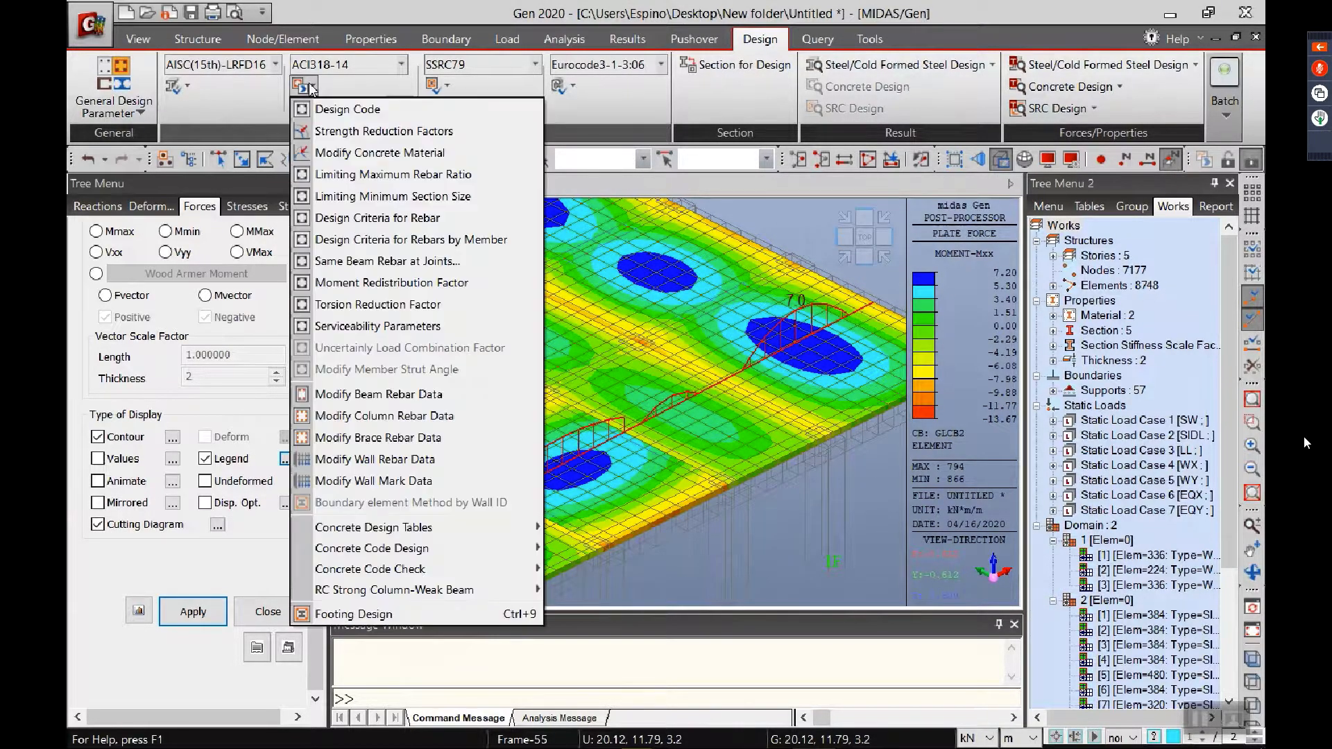
{"action": "left_click", "coordinate": [341, 156]}
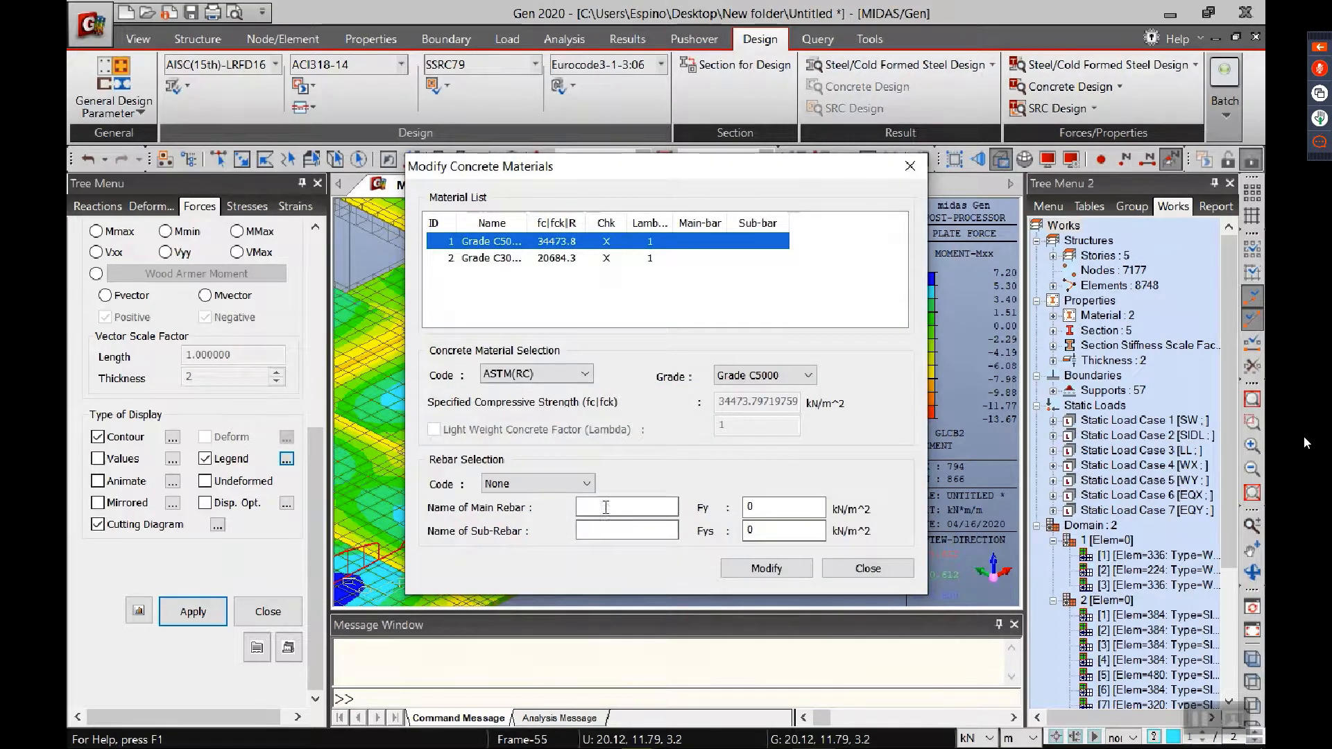
{"action": "left_click", "coordinate": [558, 483]}
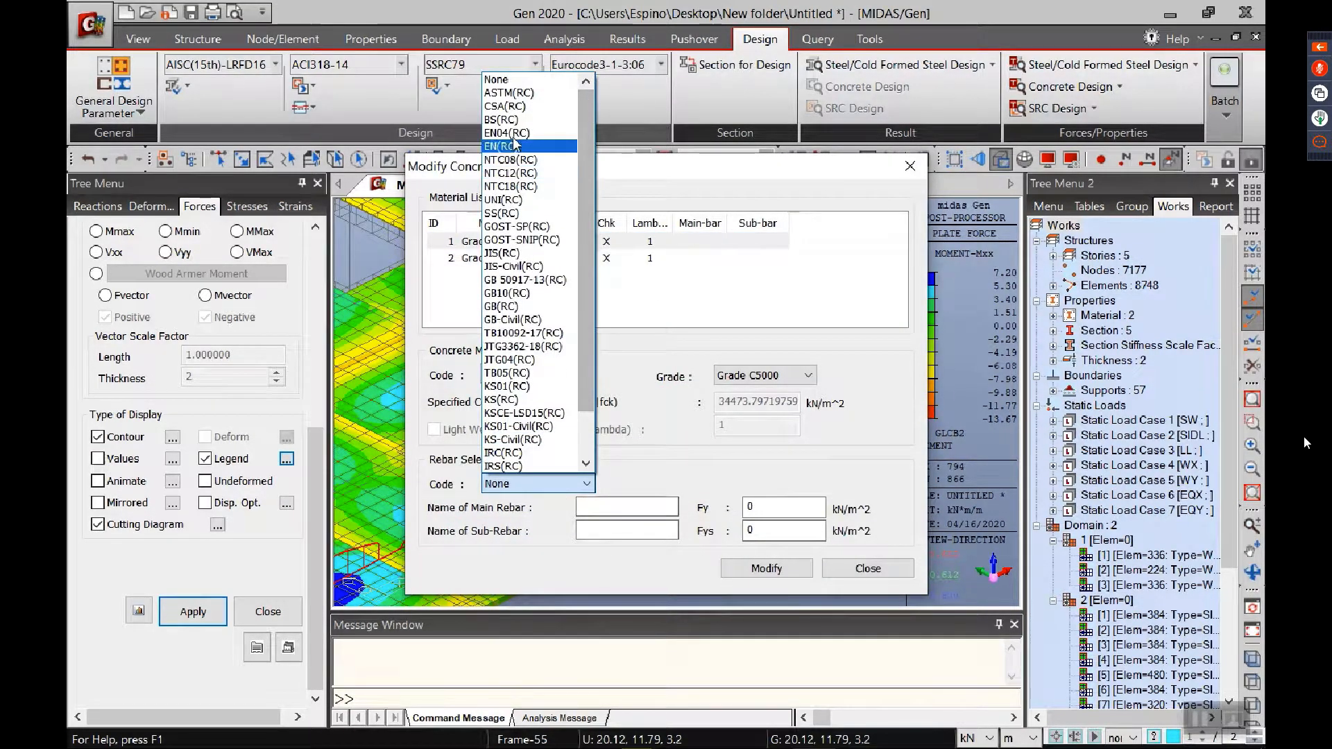
{"action": "left_click", "coordinate": [510, 93]}
{"action": "left_click", "coordinate": [624, 507]}
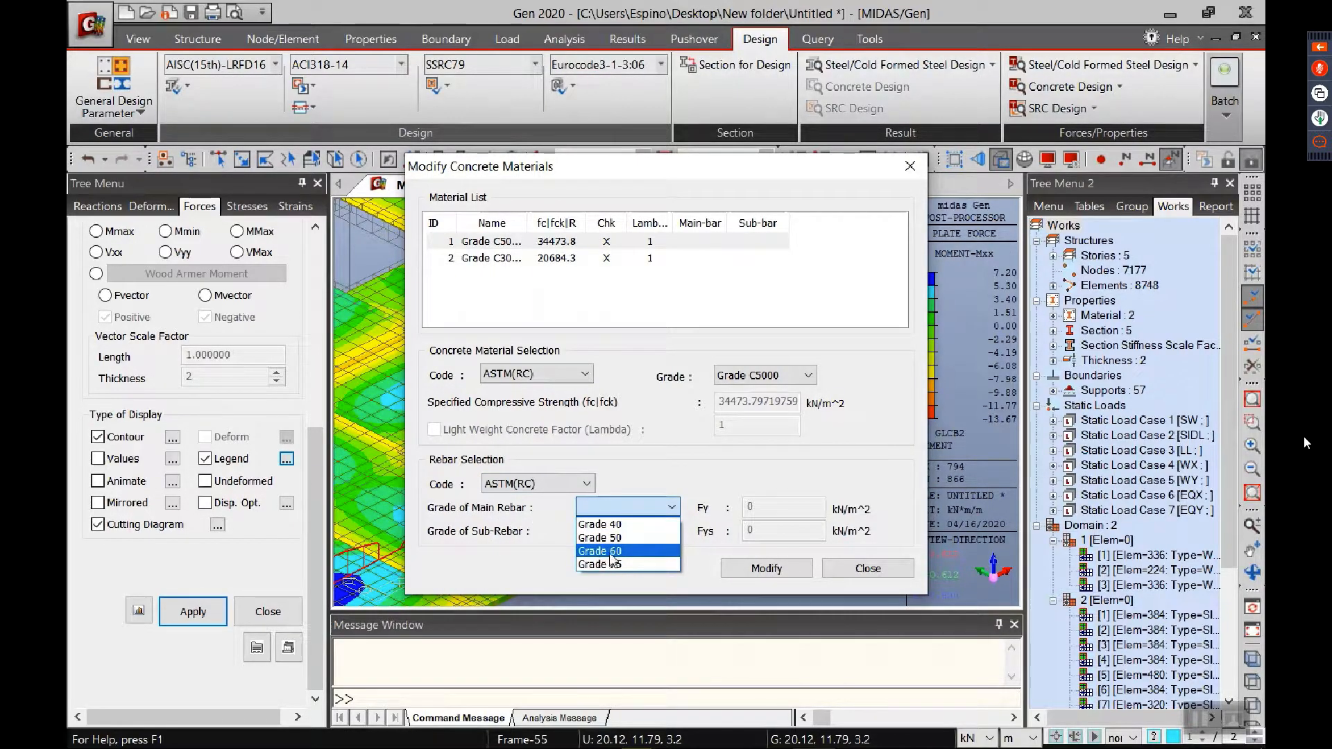
{"action": "left_click", "coordinate": [601, 552]}
{"action": "left_click", "coordinate": [627, 531]}
{"action": "left_click", "coordinate": [622, 559]}
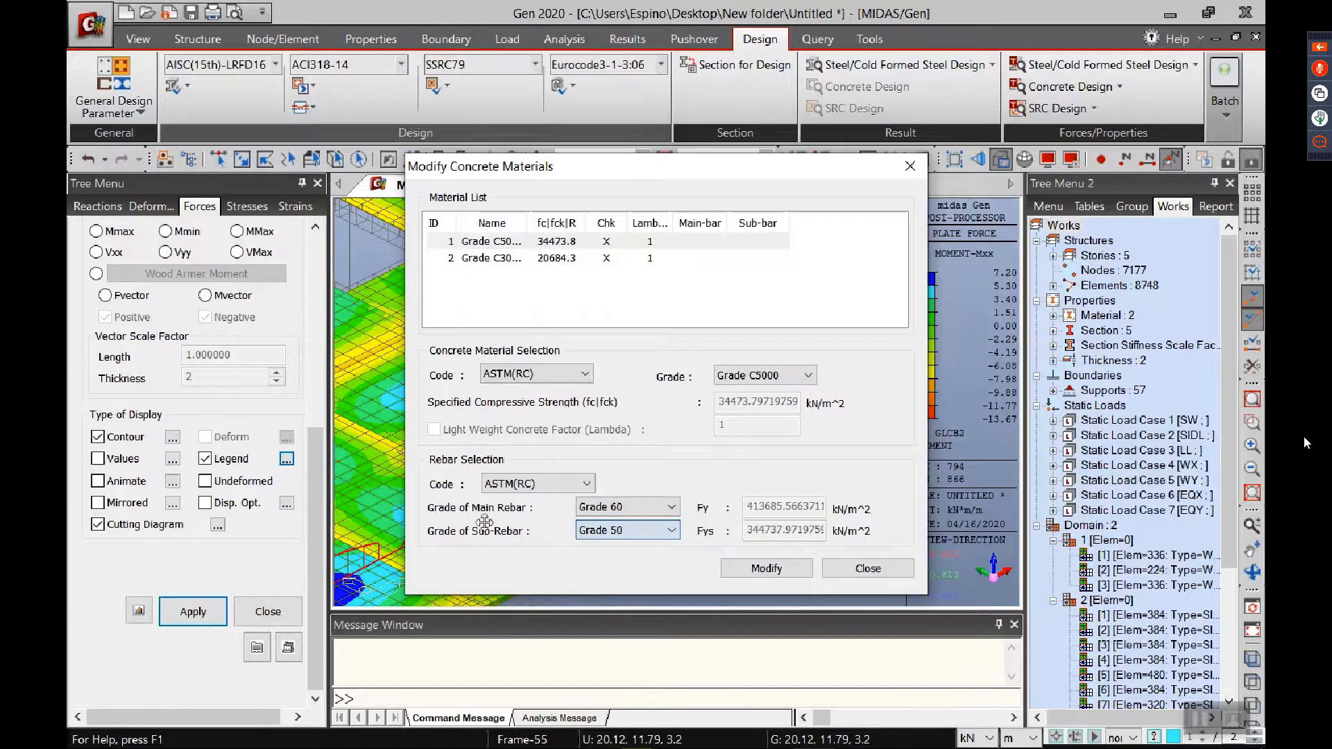
{"action": "left_click", "coordinate": [640, 531]}
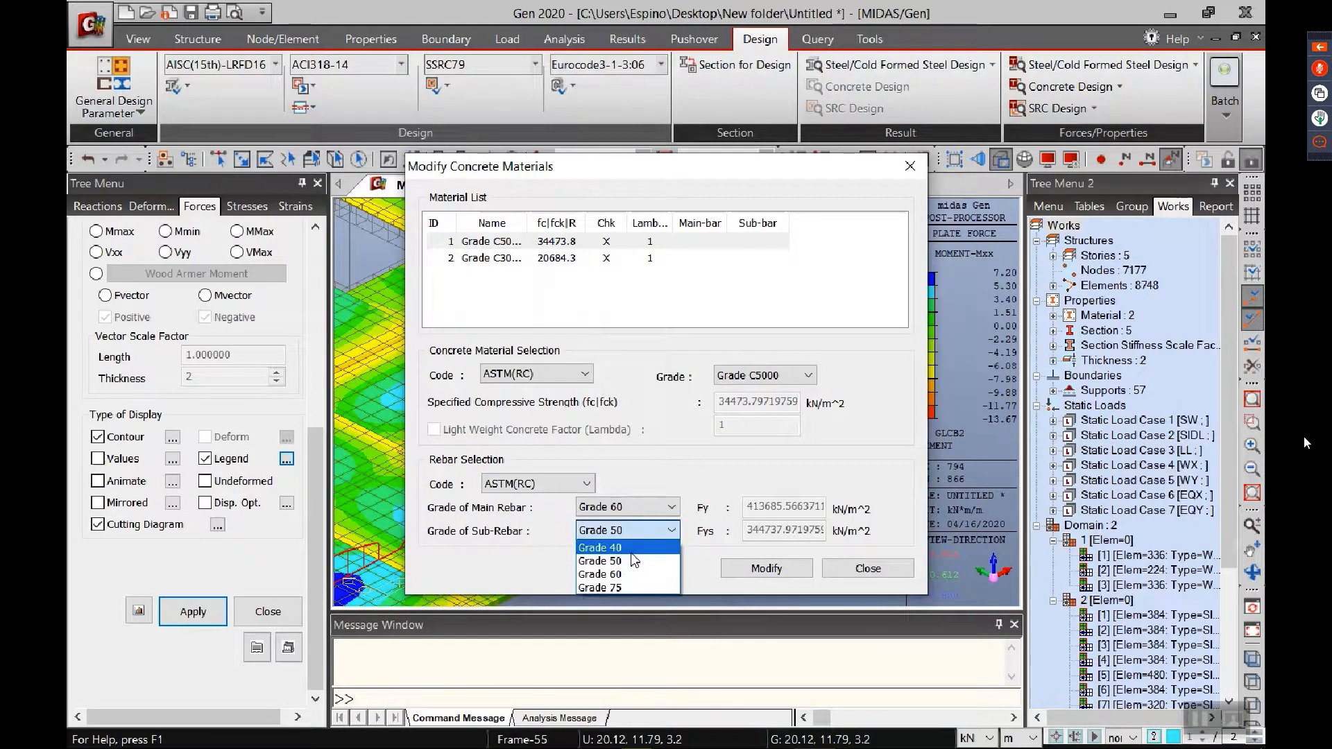
{"action": "left_click", "coordinate": [627, 545]}
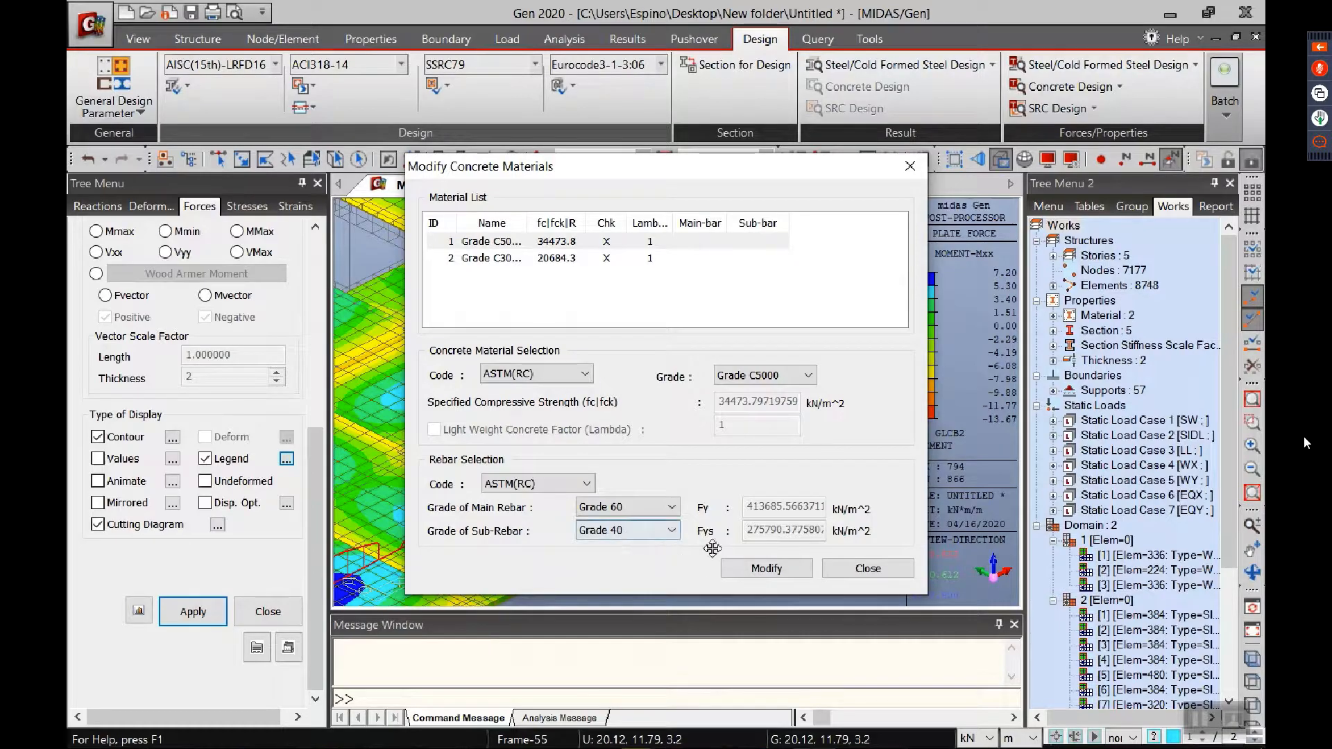
{"action": "left_click", "coordinate": [766, 568]}
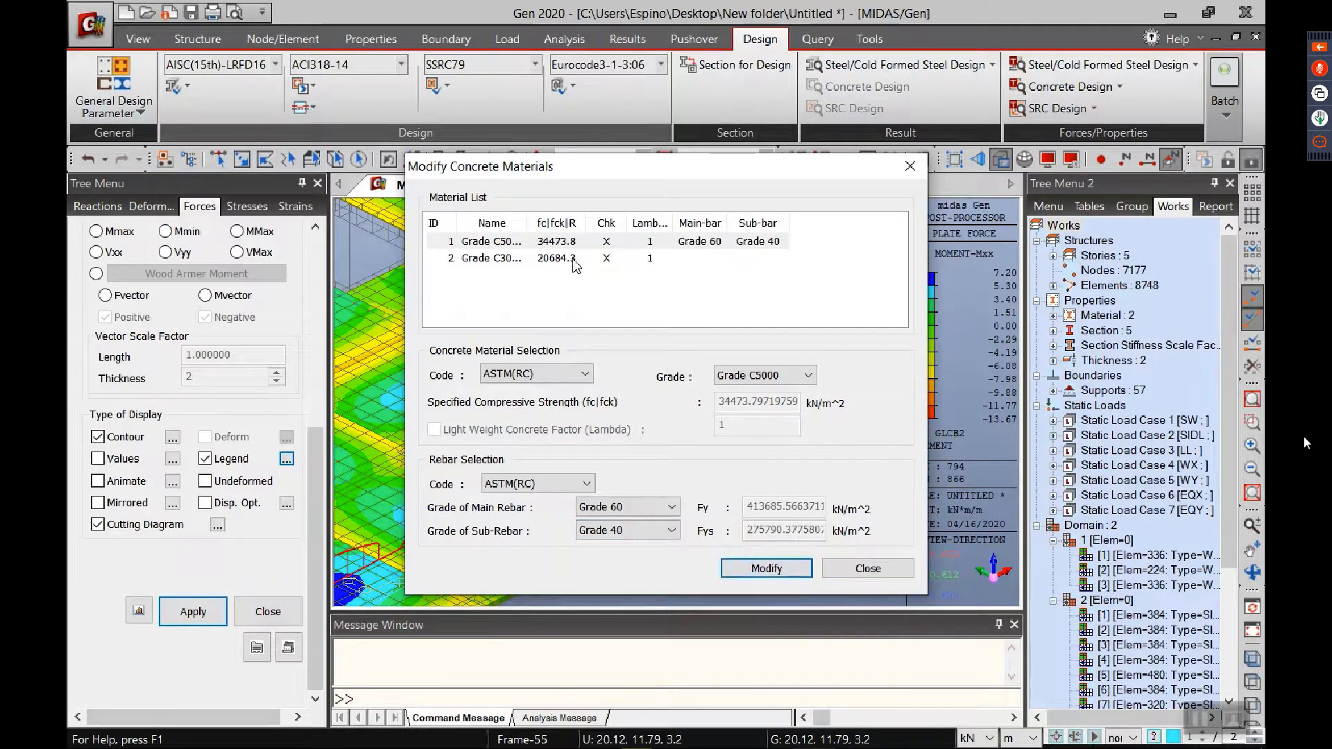
Step: Assign ASTM(RC) Grade 40 main and sub-bars to the Grade C3000 concrete and close the materials dialog
{"action": "left_click", "coordinate": [574, 265]}
{"action": "left_click", "coordinate": [548, 484]}
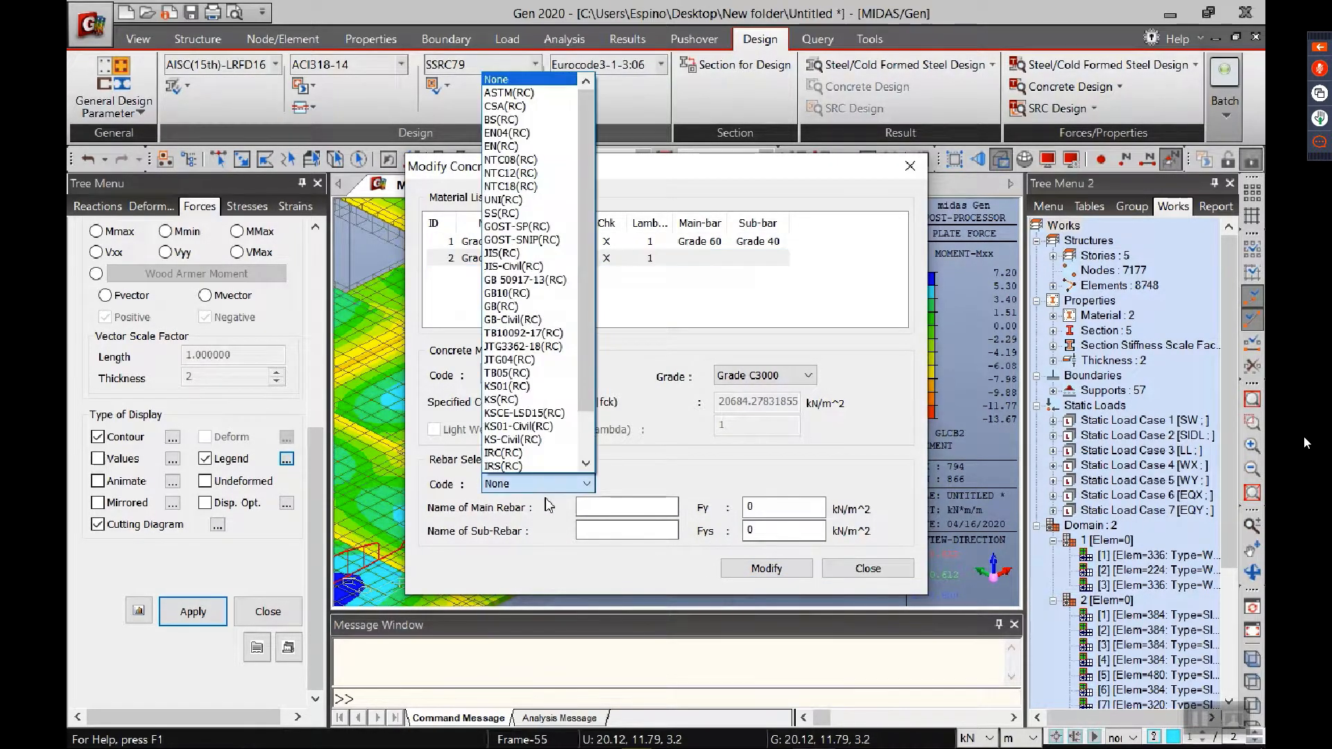
{"action": "left_click", "coordinate": [519, 416]}
{"action": "left_click", "coordinate": [624, 508]}
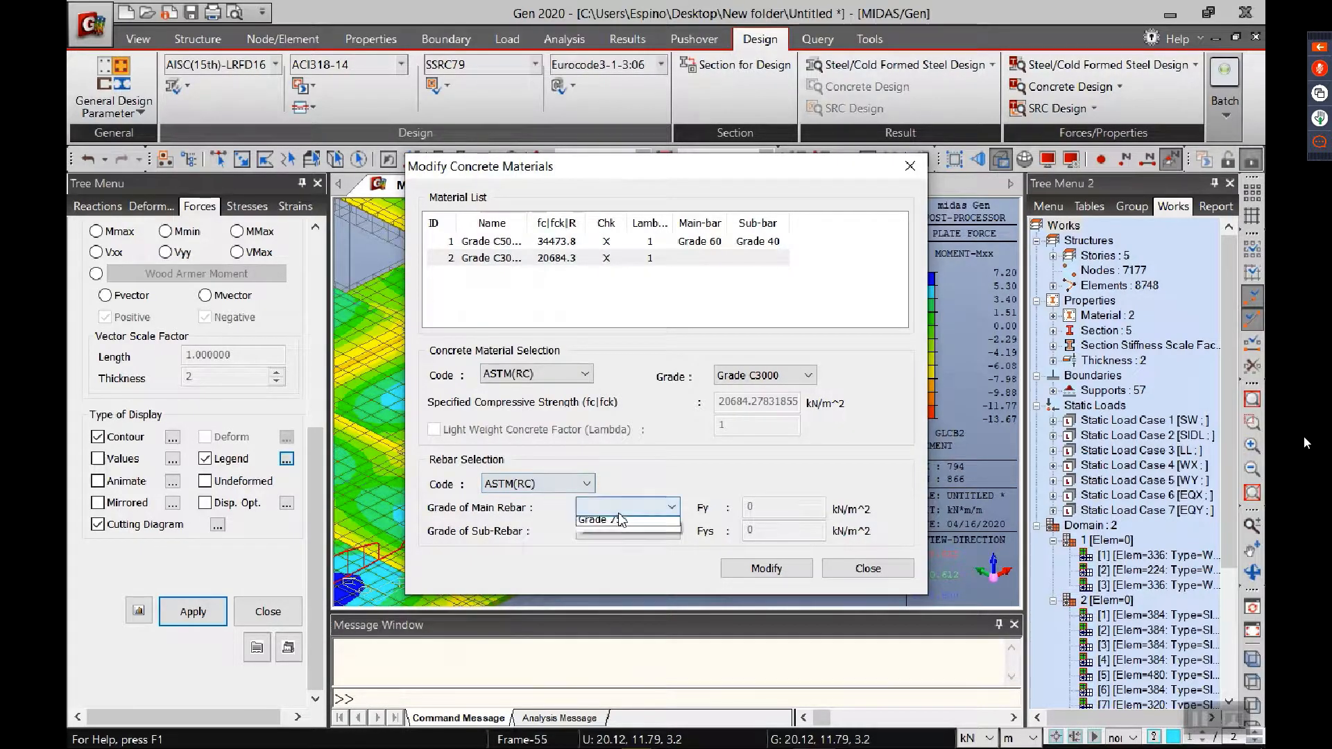
{"action": "left_click", "coordinate": [601, 525]}
{"action": "left_click", "coordinate": [628, 530]}
{"action": "left_click", "coordinate": [633, 548]}
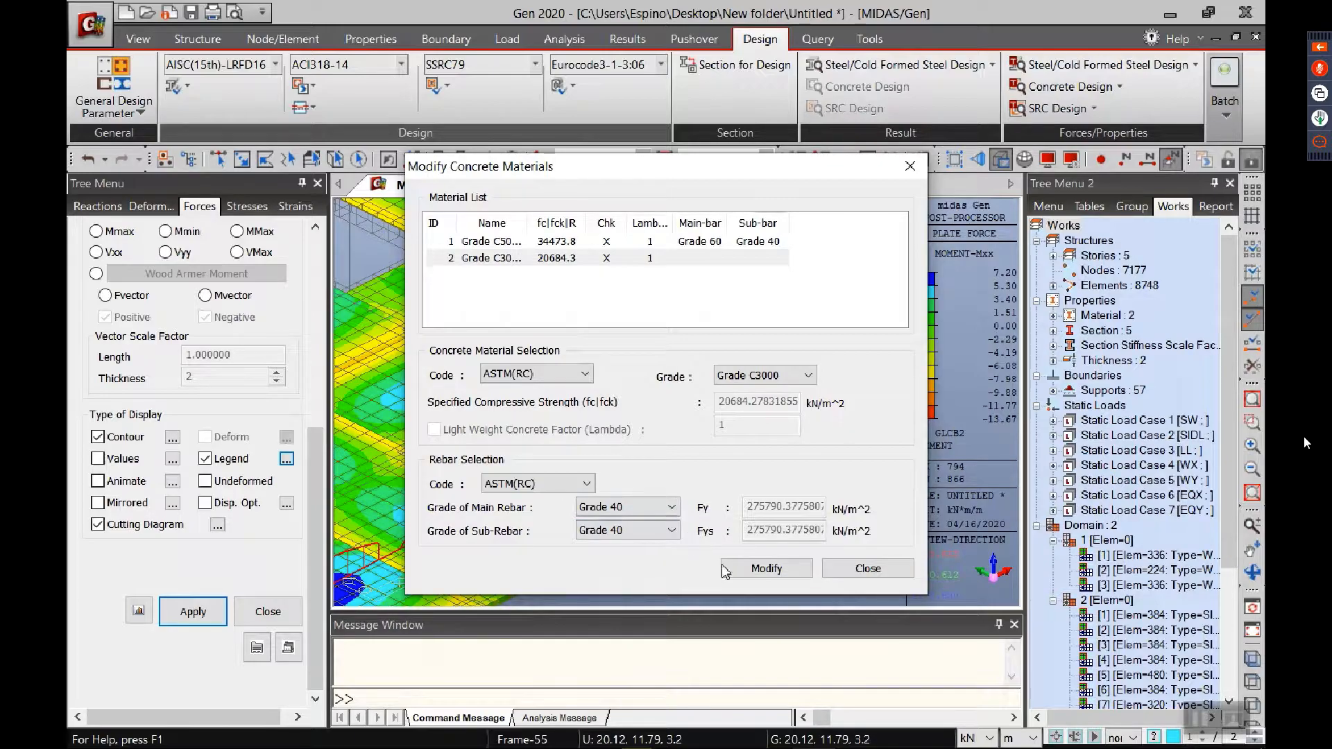
{"action": "left_click", "coordinate": [763, 568]}
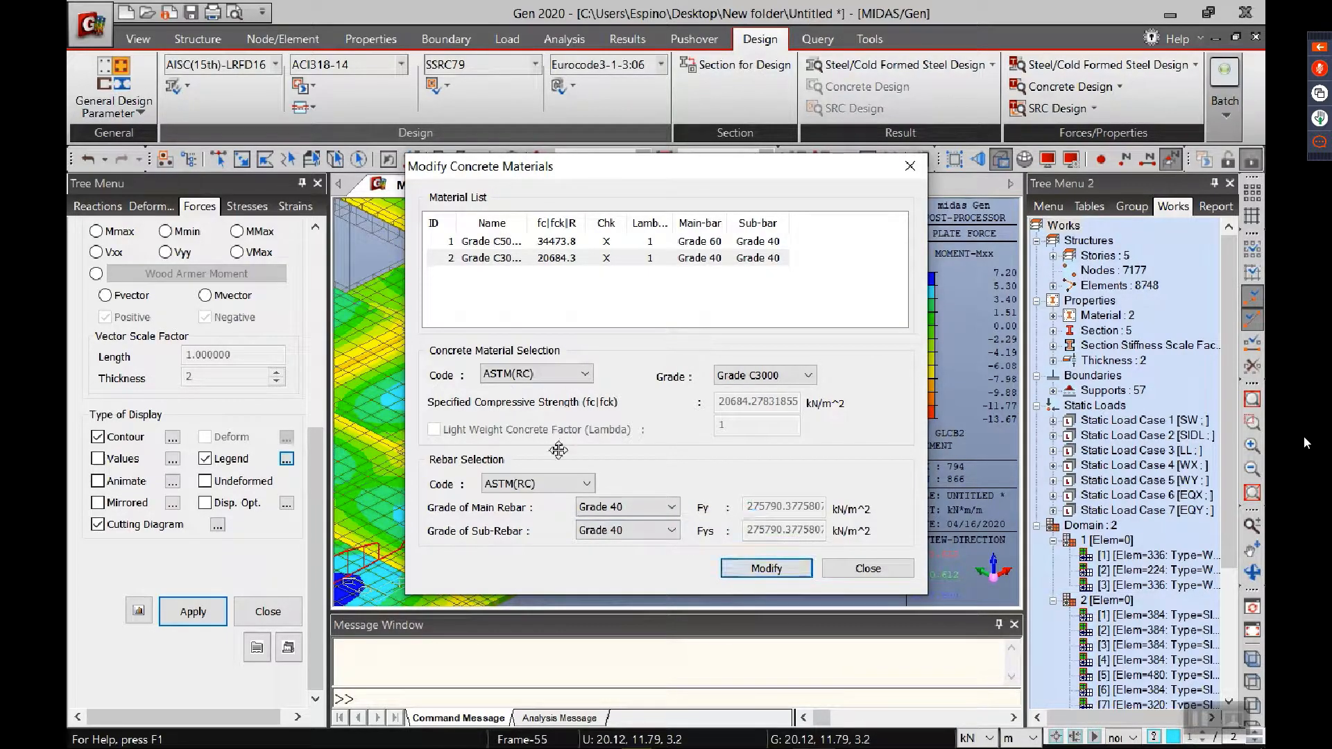
{"action": "left_click", "coordinate": [868, 568]}
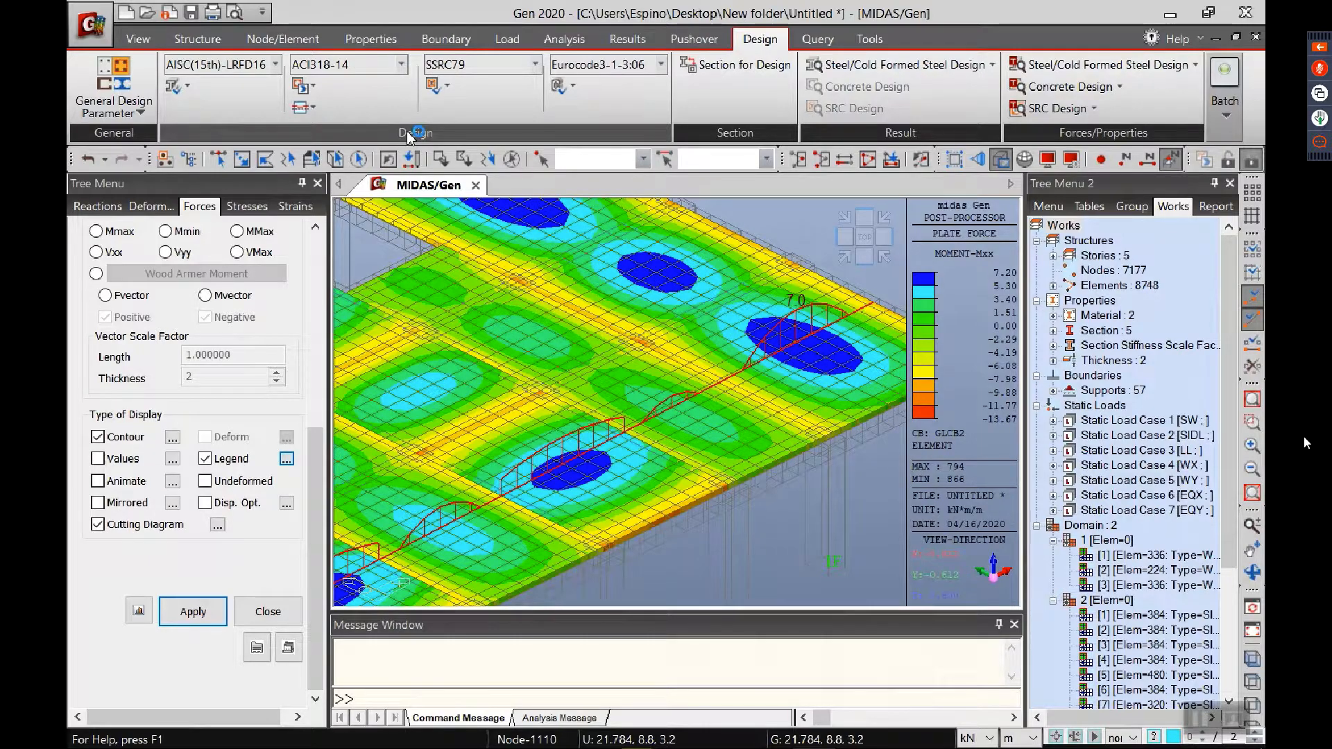
Step: Review the meshed slab/wall load combinations for strength, serviceability and deflection, and accept the default selection
{"action": "left_click", "coordinate": [312, 108]}
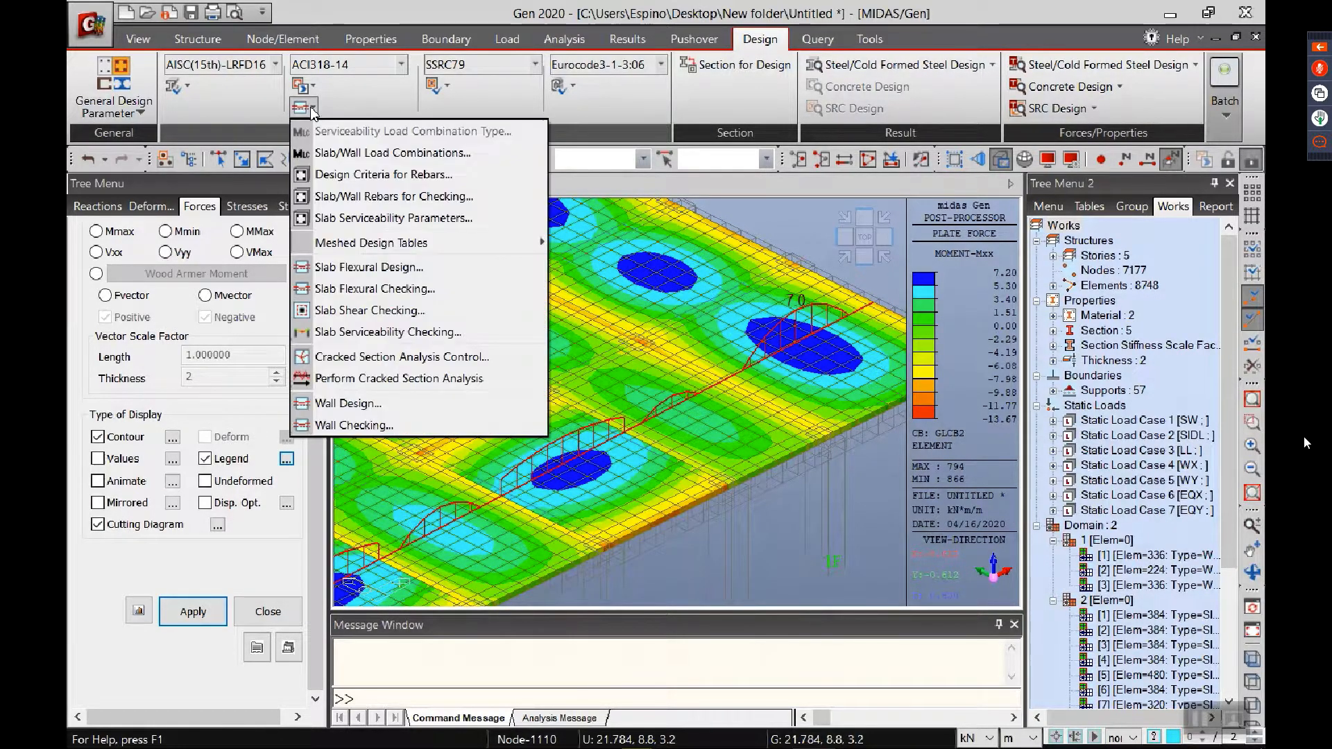
{"action": "left_click", "coordinate": [323, 154]}
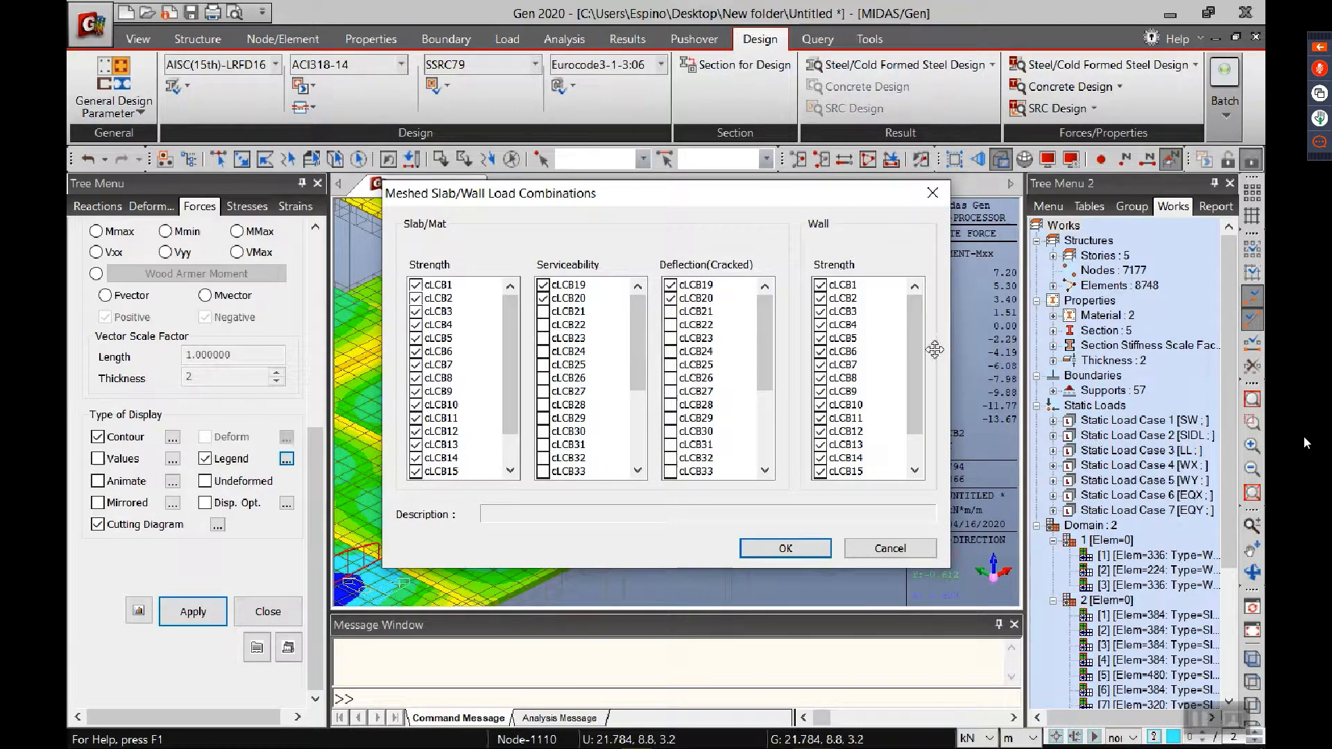
{"action": "scroll", "coordinate": [934, 347], "scroll_direction": "down", "scroll_amount": 1}
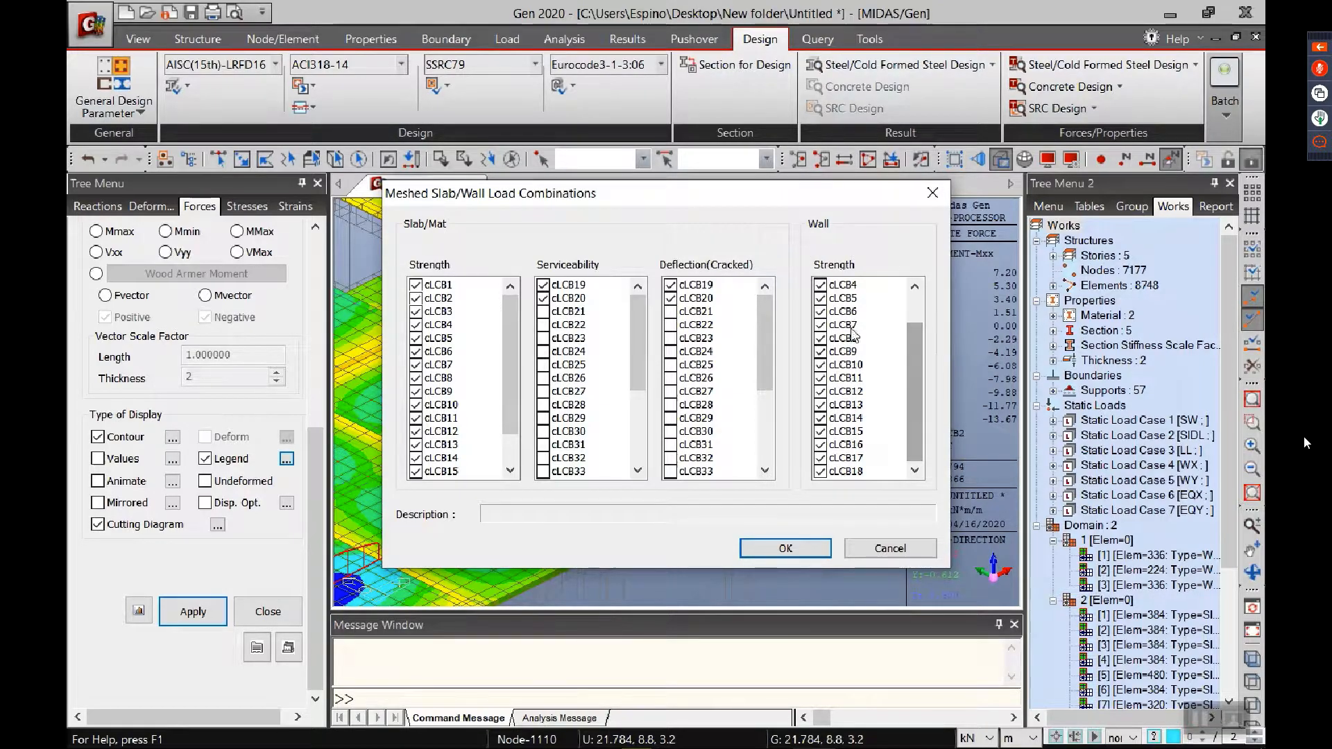
{"action": "left_click", "coordinate": [781, 546]}
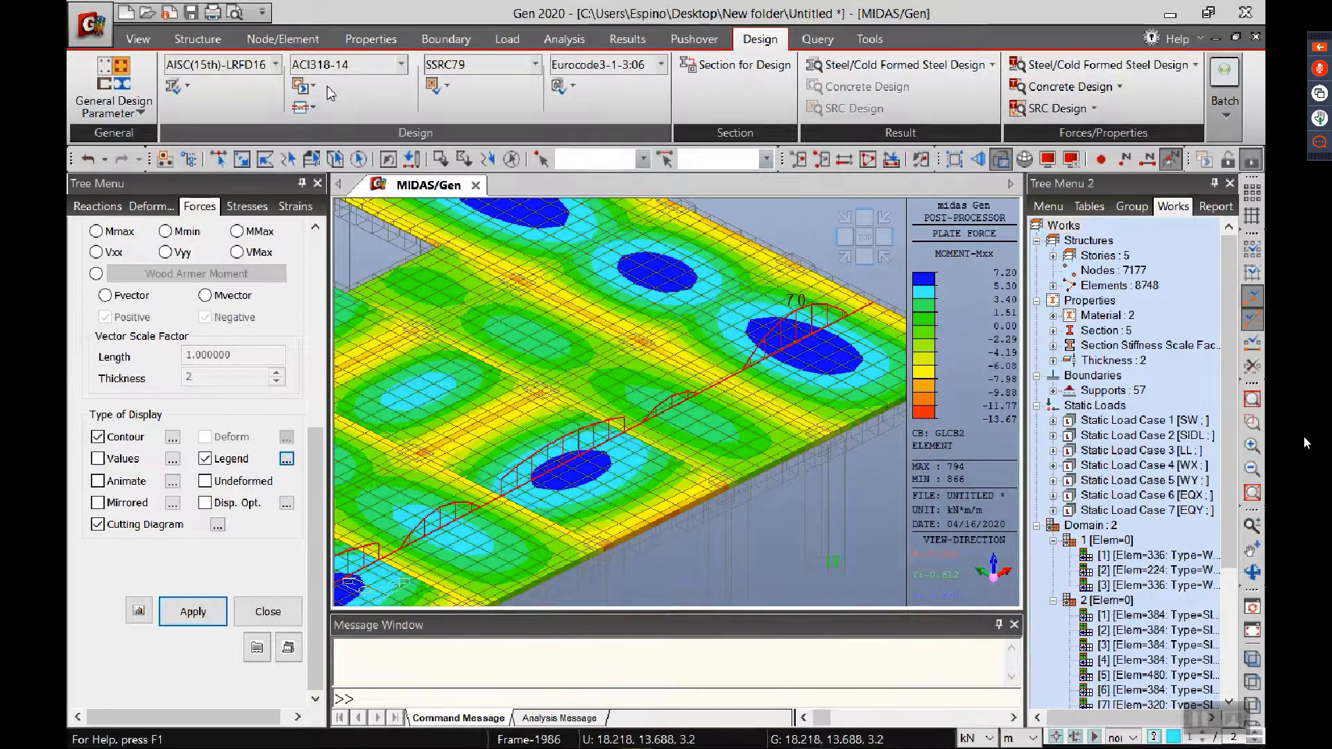
Step: In the meshed design criteria for rebars, disable the basic rebar for slab/mat and restrict the slab design rebar to P12
{"action": "left_click", "coordinate": [305, 107]}
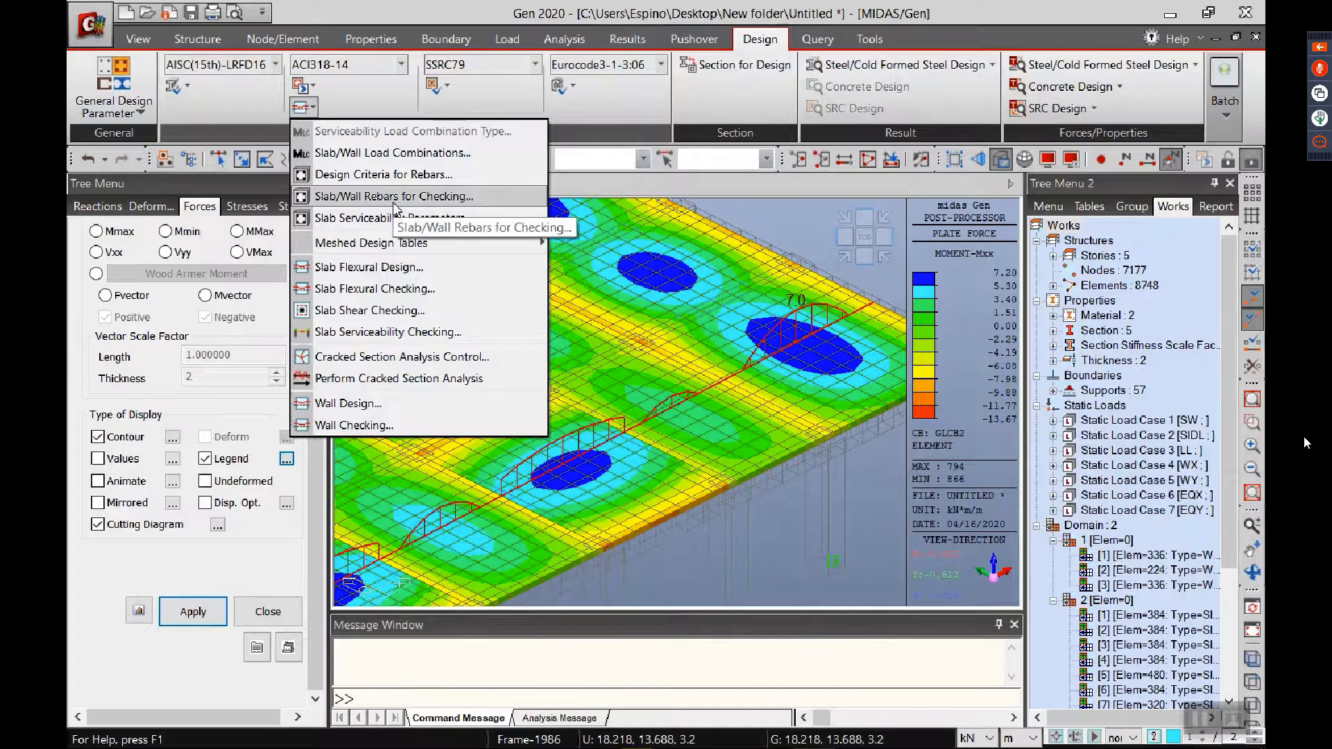
{"action": "left_click", "coordinate": [388, 174]}
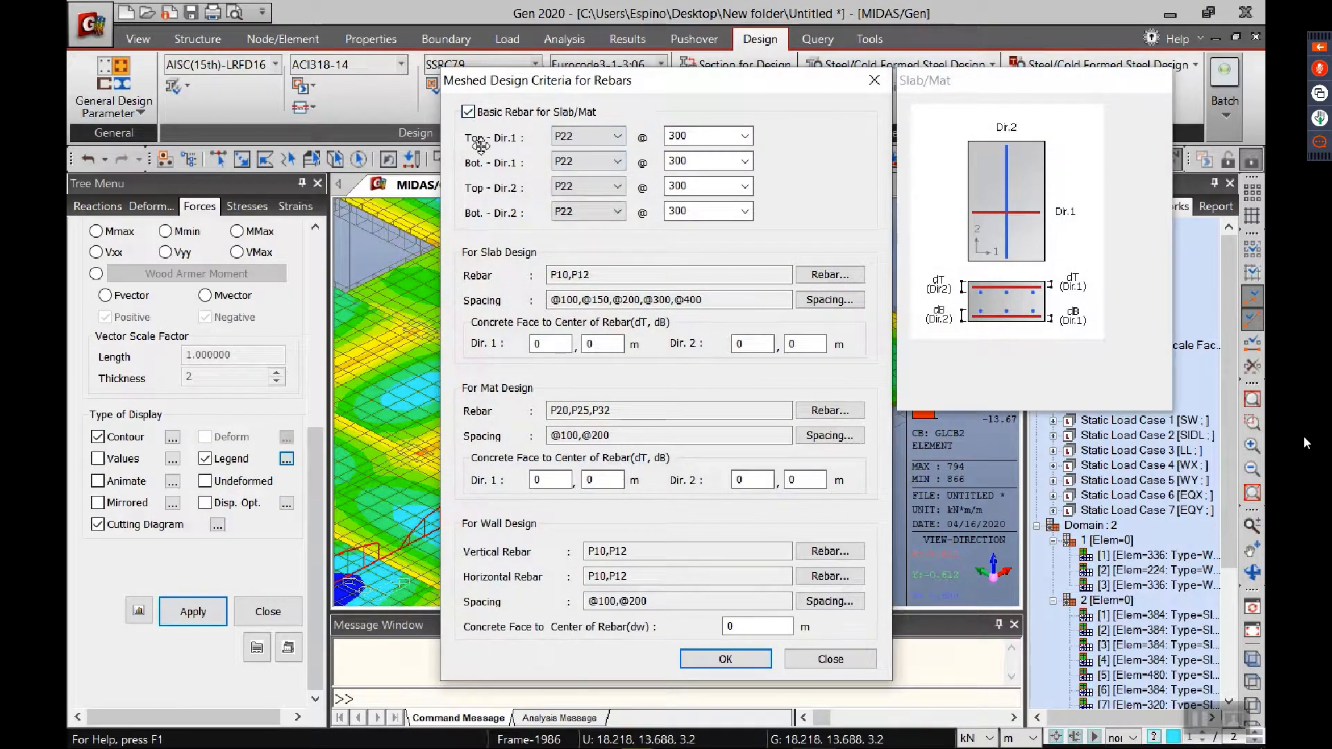
{"action": "left_click", "coordinate": [500, 116]}
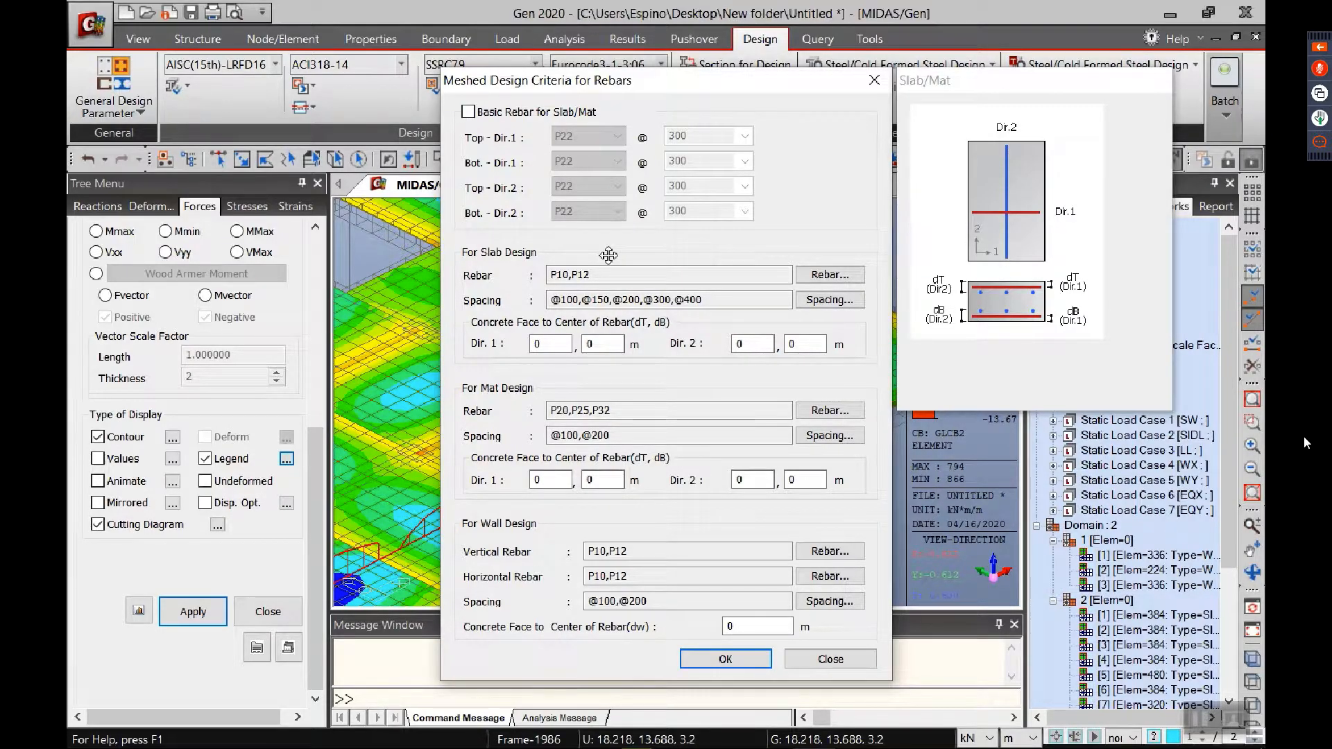
{"action": "left_click", "coordinate": [816, 279]}
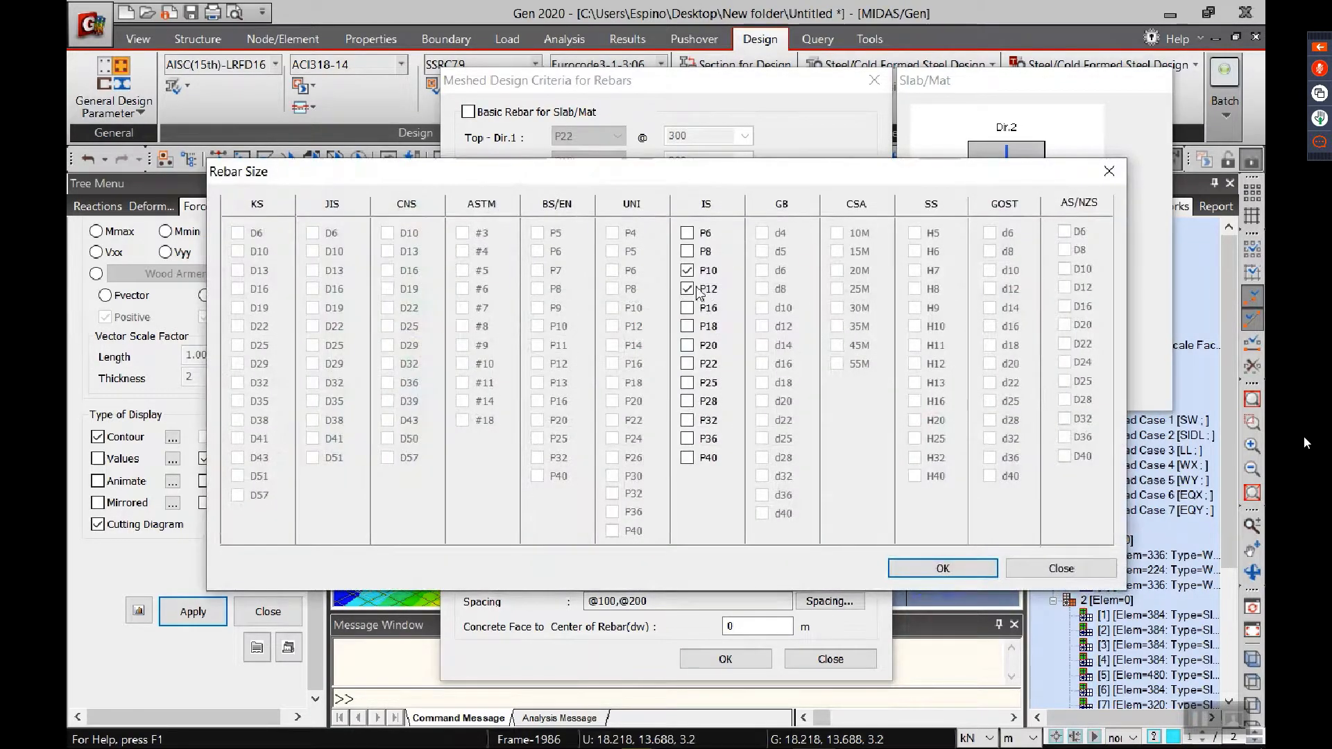
{"action": "left_click", "coordinate": [687, 270]}
{"action": "left_click", "coordinate": [942, 568]}
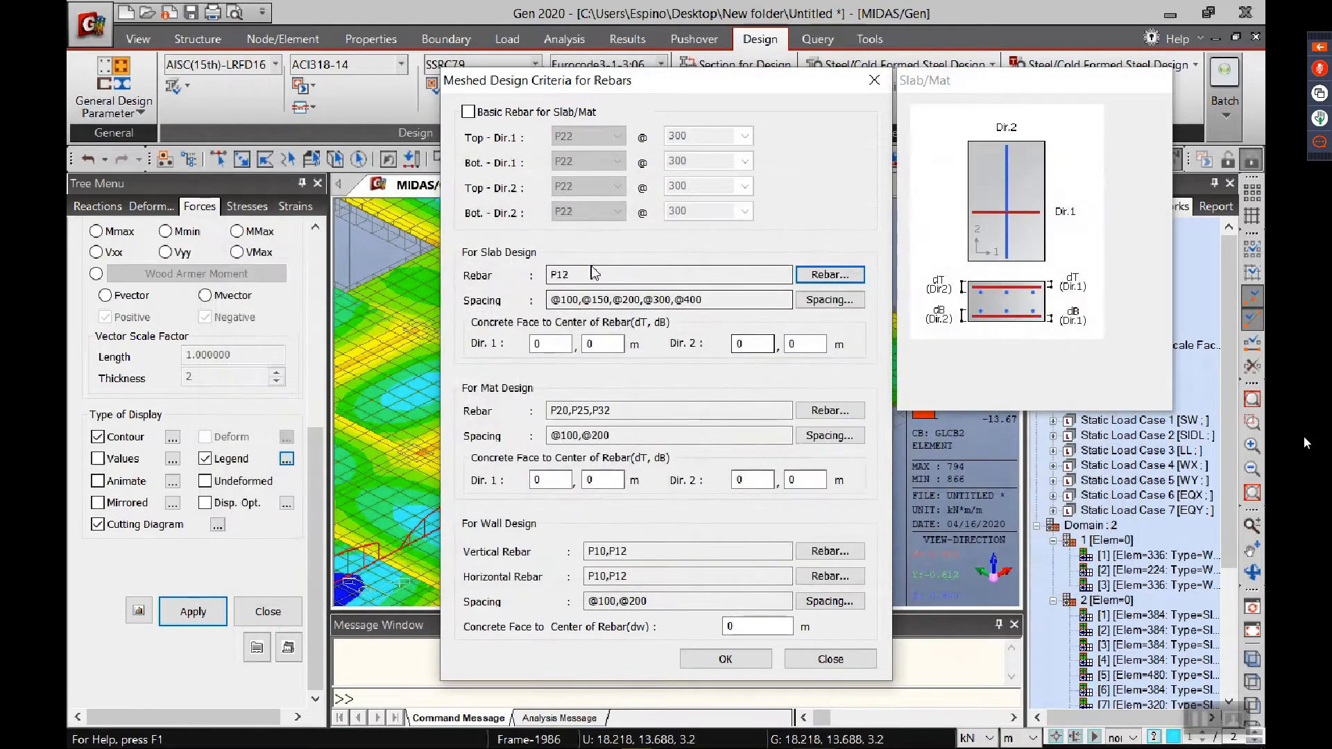
Step: Review the slab rebar spacing list, restrict the wall design's vertical rebar to P12, and accept the design criteria
{"action": "left_click", "coordinate": [830, 300]}
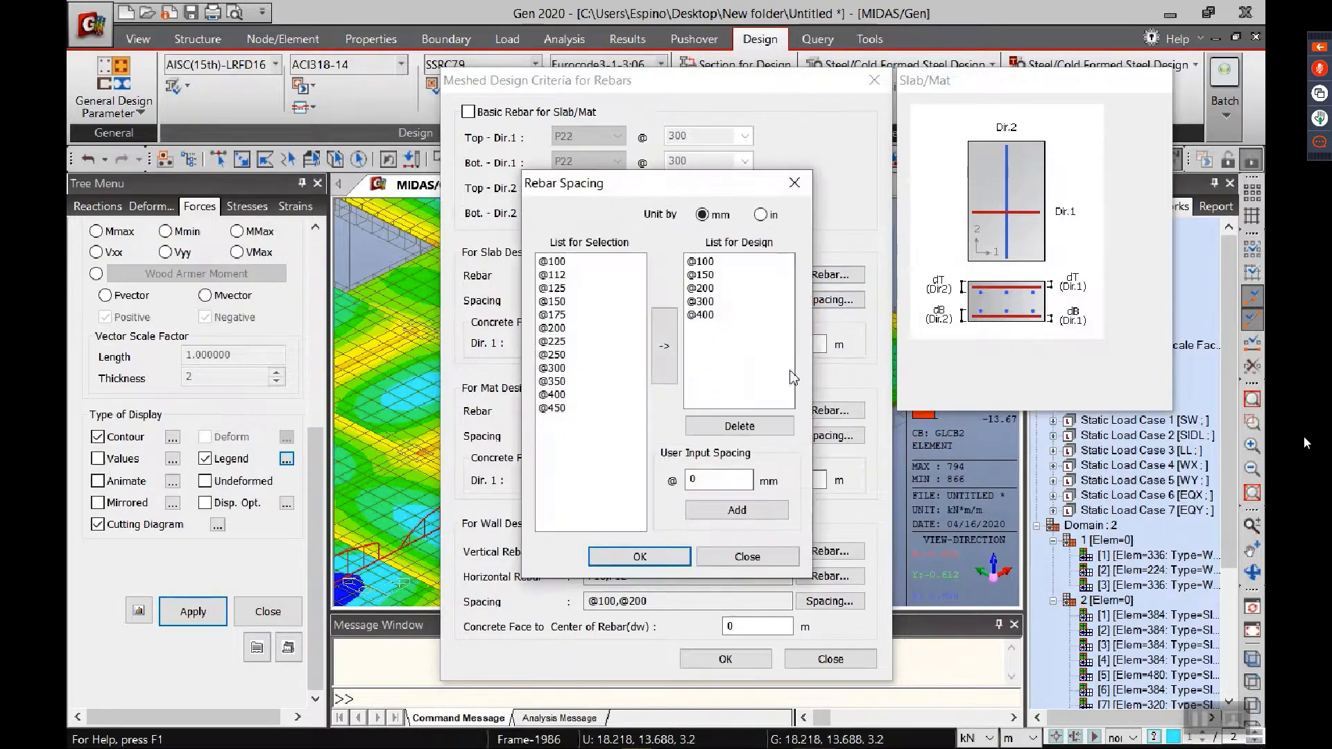
{"action": "left_click", "coordinate": [747, 556]}
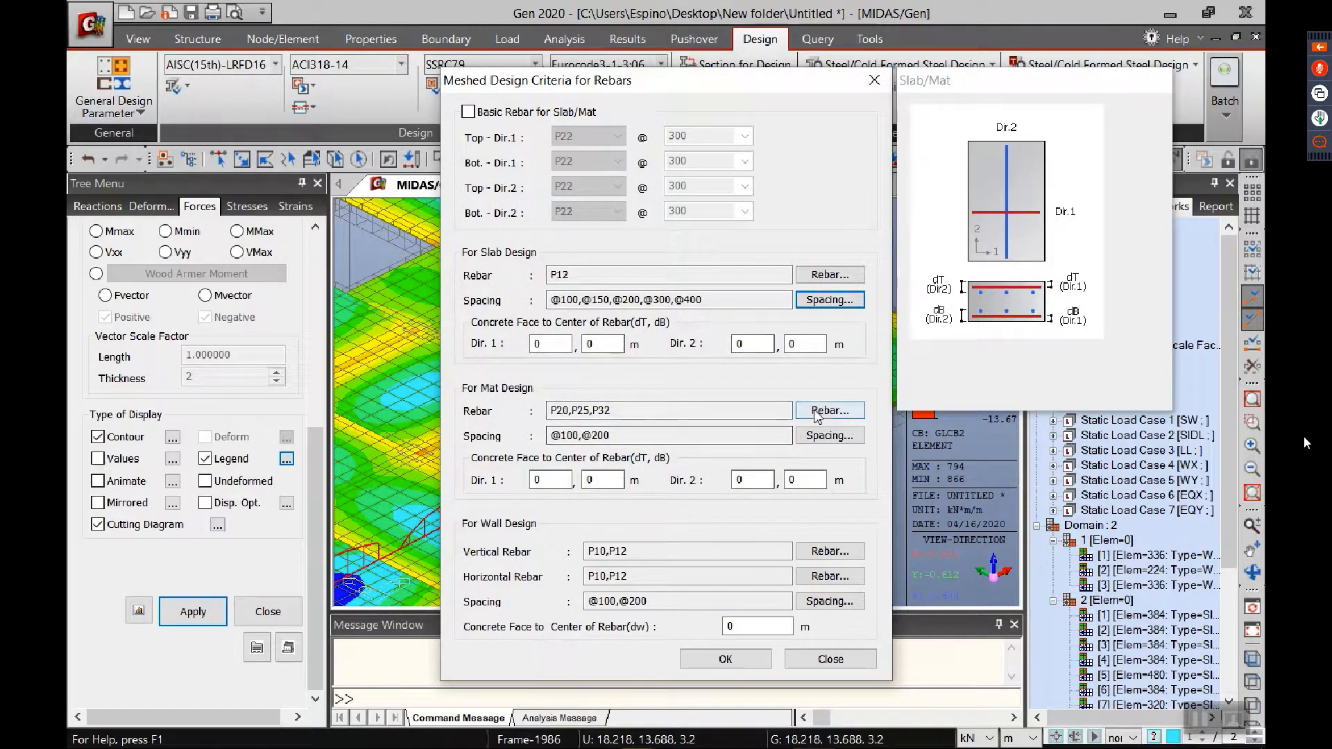
{"action": "left_click", "coordinate": [830, 553]}
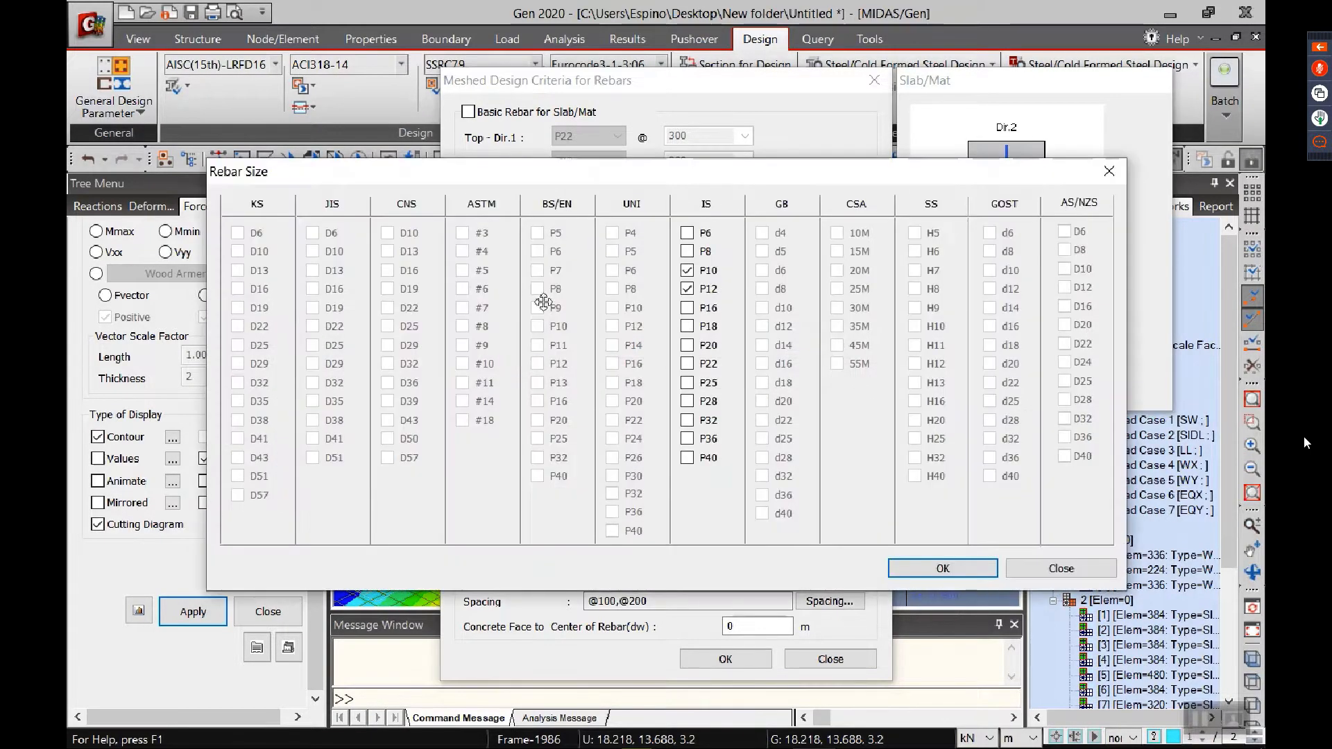
{"action": "left_click", "coordinate": [942, 568]}
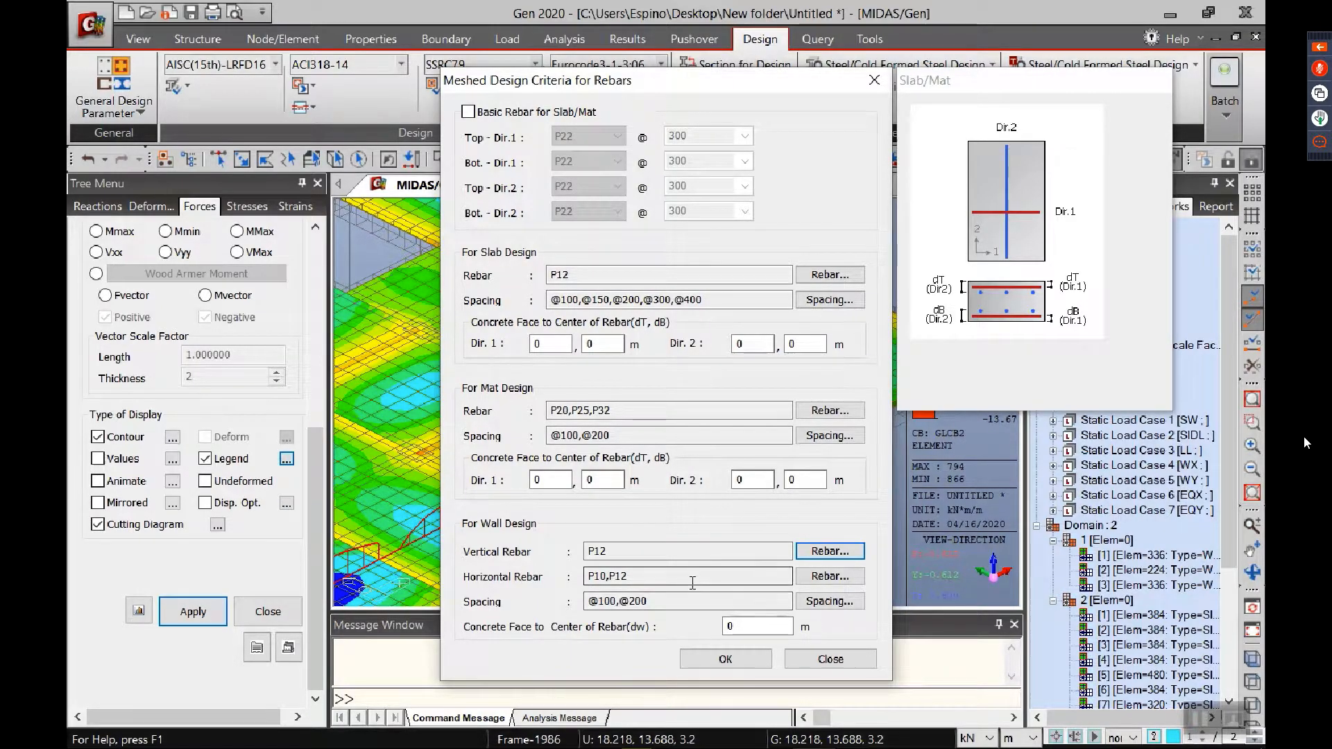
{"action": "left_click", "coordinate": [727, 658]}
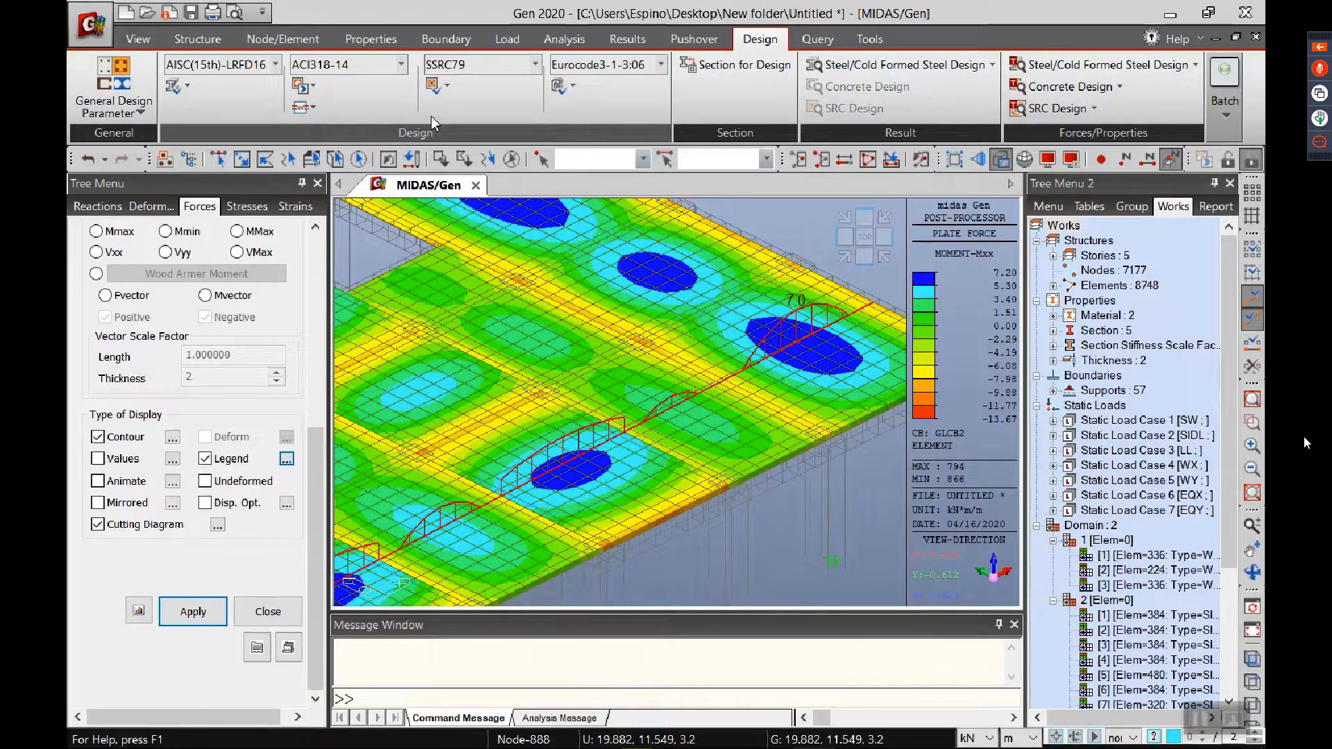
{"action": "left_click", "coordinate": [305, 111]}
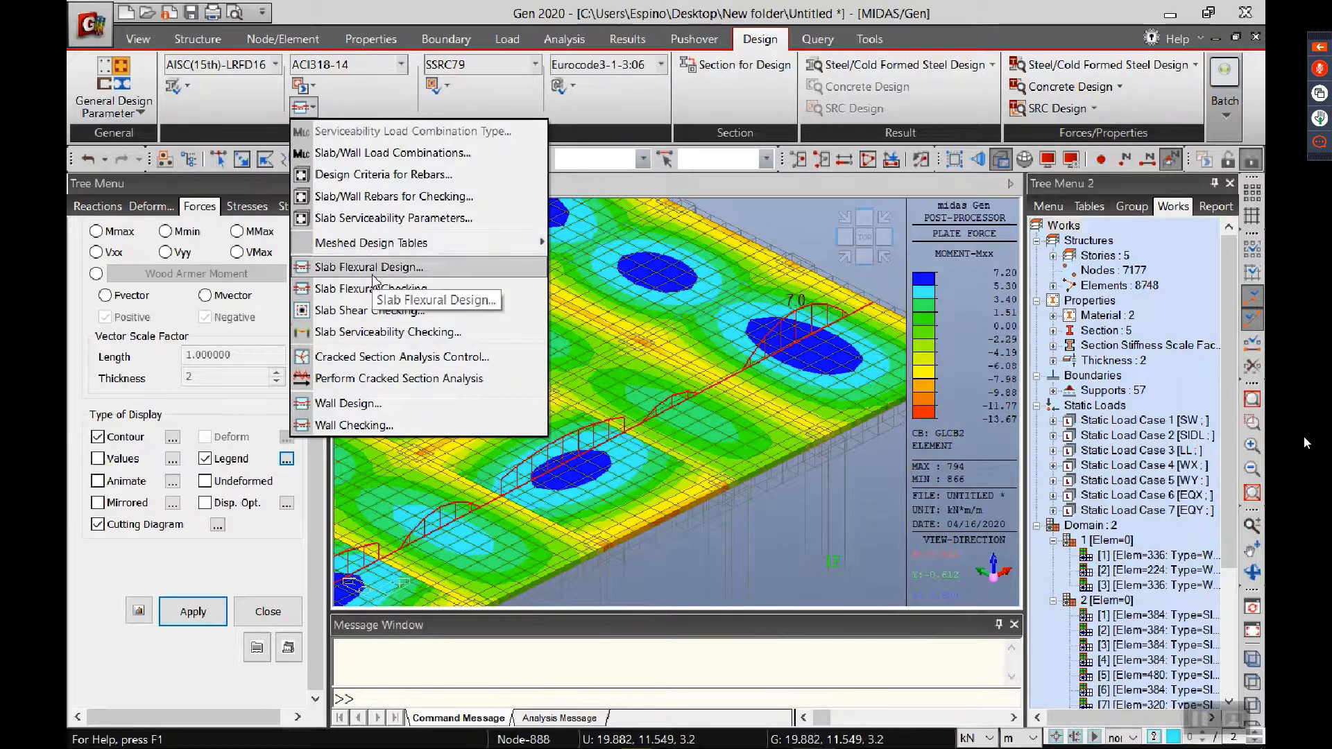
{"action": "left_click", "coordinate": [776, 560]}
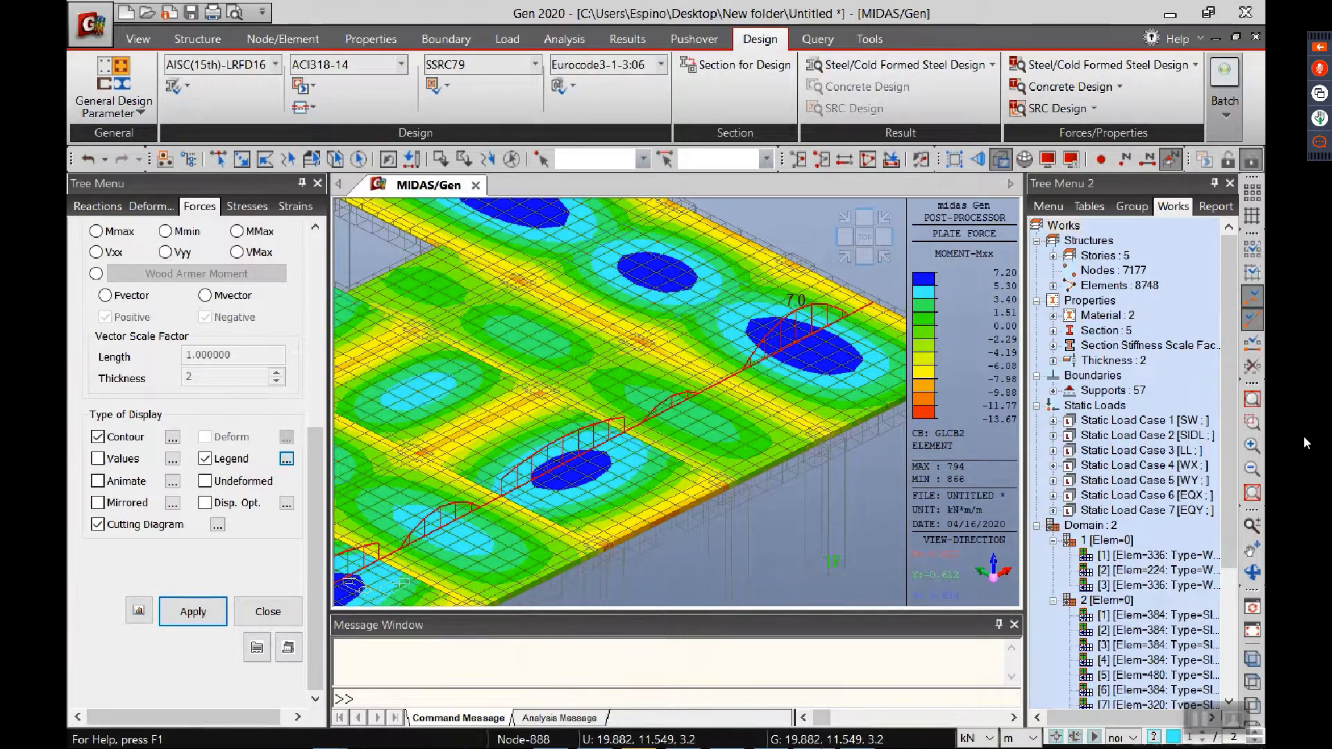
{"action": "double_click", "coordinate": [1093, 17]}
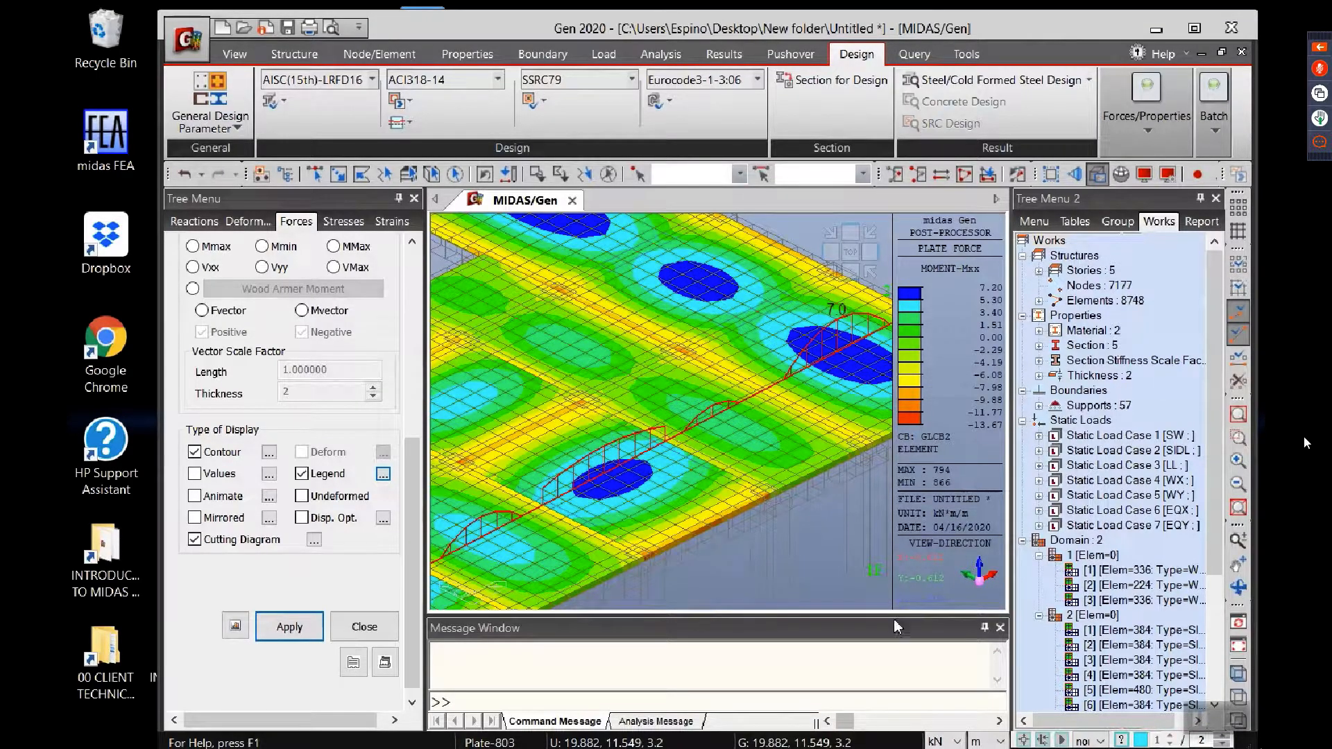
{"action": "double_click", "coordinate": [769, 25]}
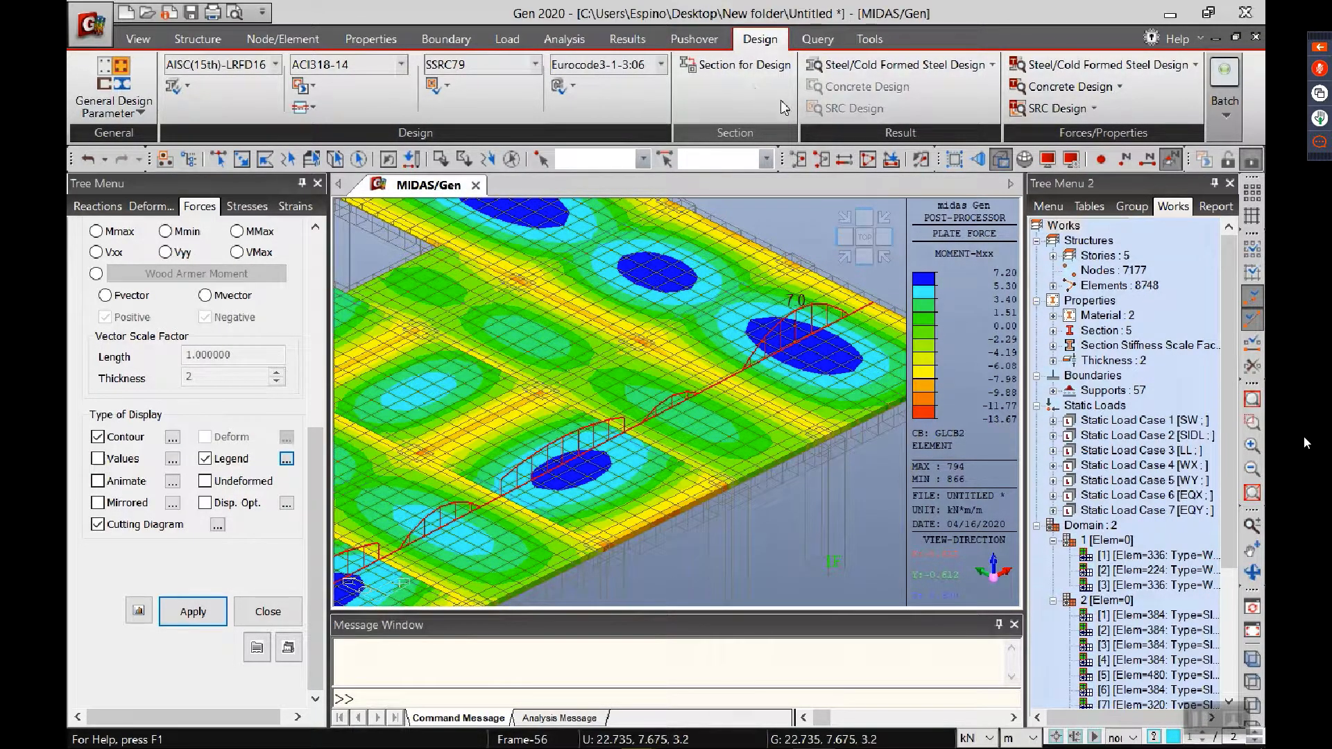
{"action": "left_click", "coordinate": [798, 158]}
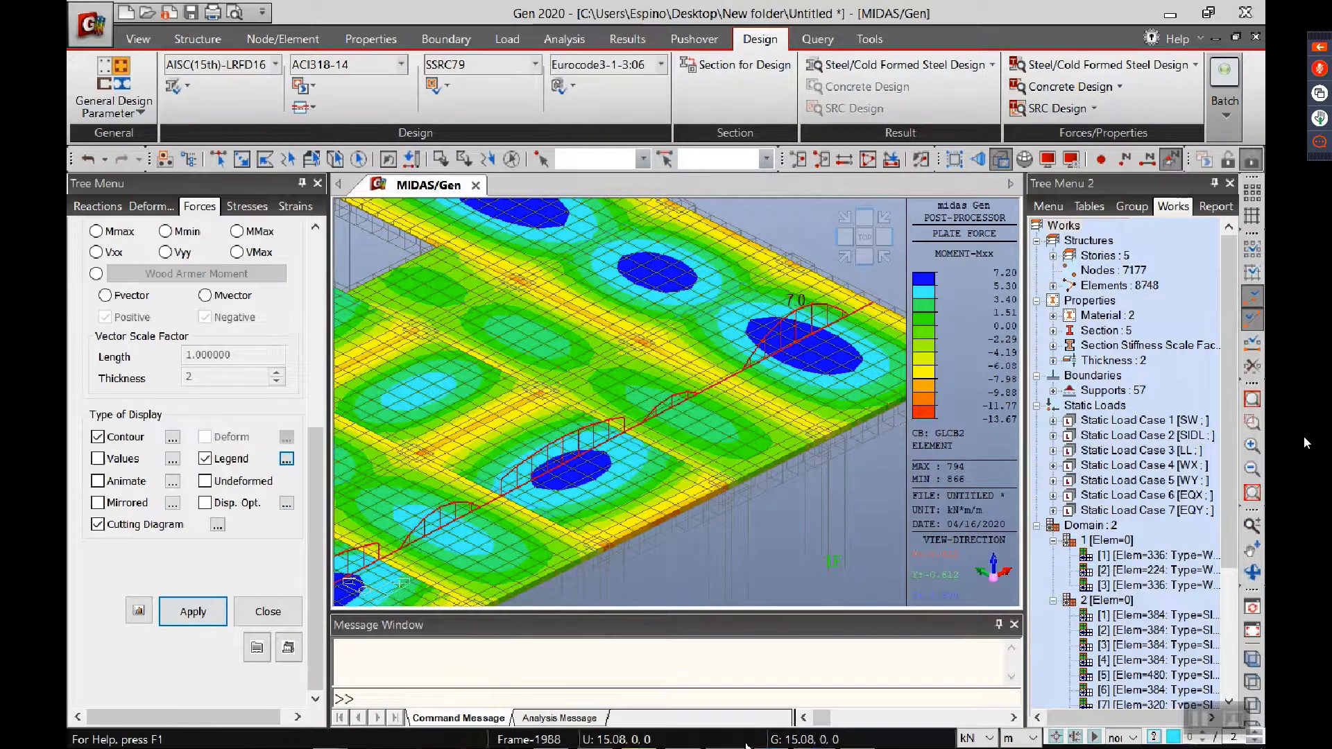
Step: Restore the midas Gen window to a smaller size and minimize it to reach the desktop
{"action": "left_click", "coordinate": [1208, 13]}
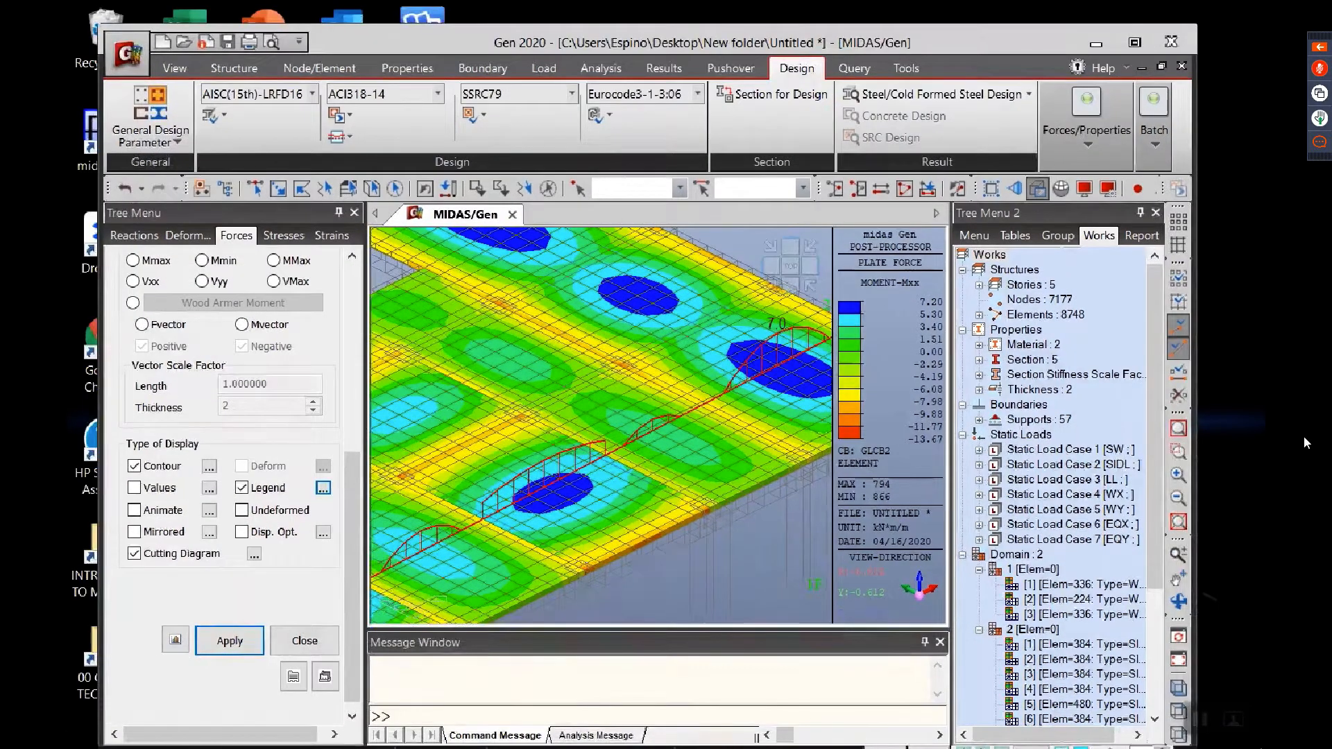
{"action": "left_click_drag", "start_coordinate": [907, 46], "coordinate": [883, 34]}
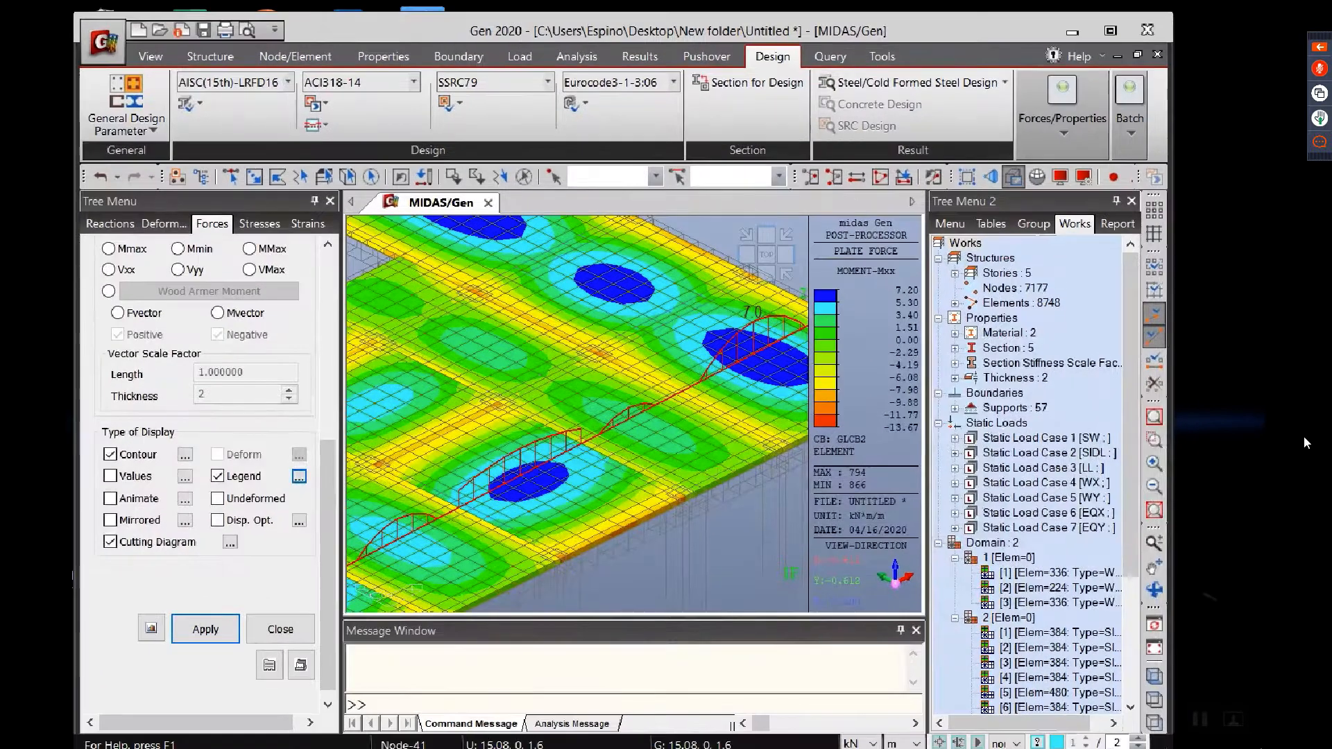
{"action": "left_click", "coordinate": [1073, 32]}
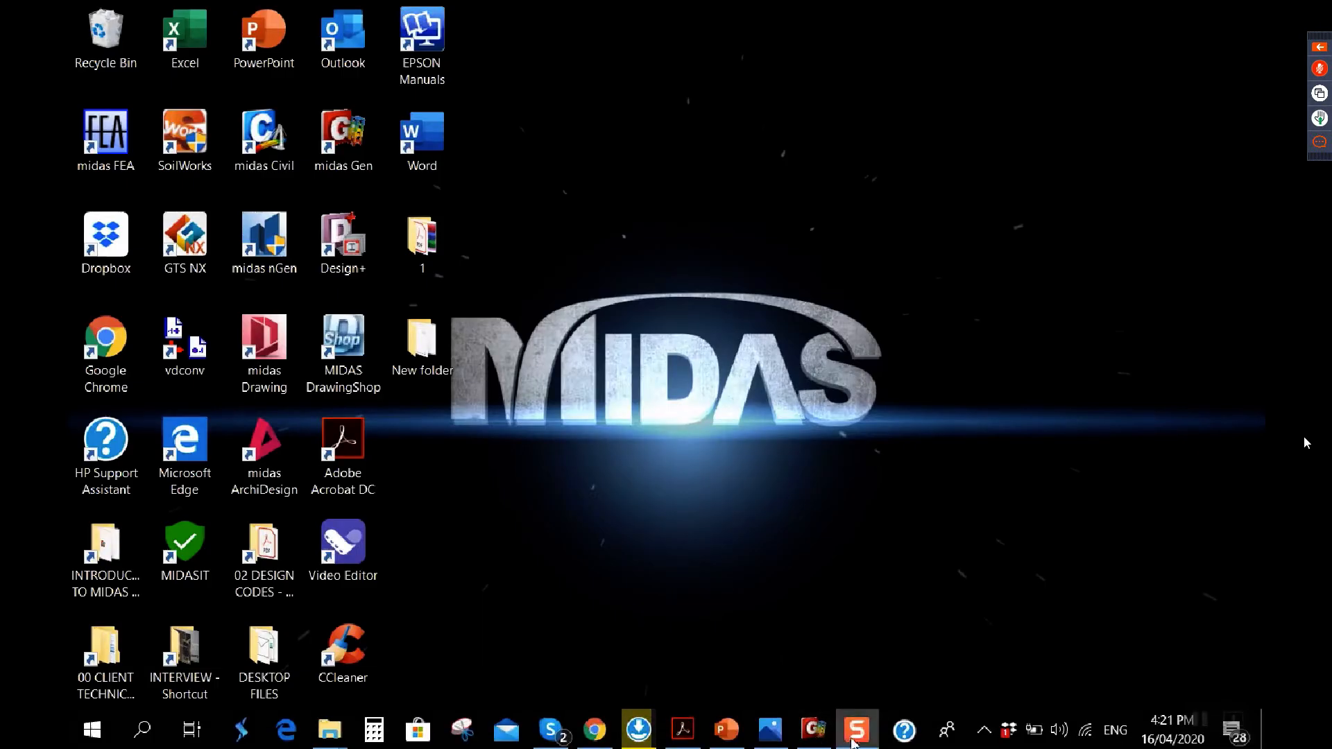
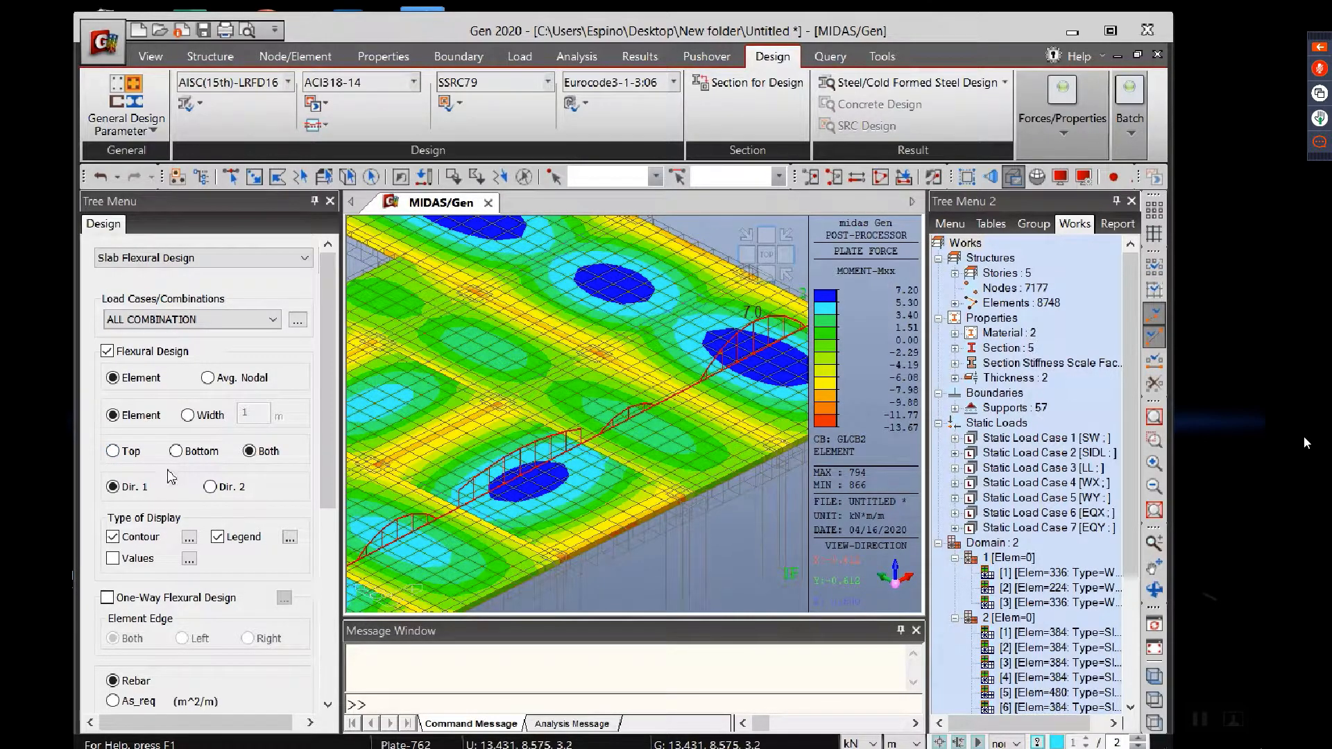
Step: Run the slab flexural design for all combinations, showing both top and bottom rebar in Direction 1
{"action": "left_click_drag", "start_coordinate": [331, 480], "coordinate": [323, 543]}
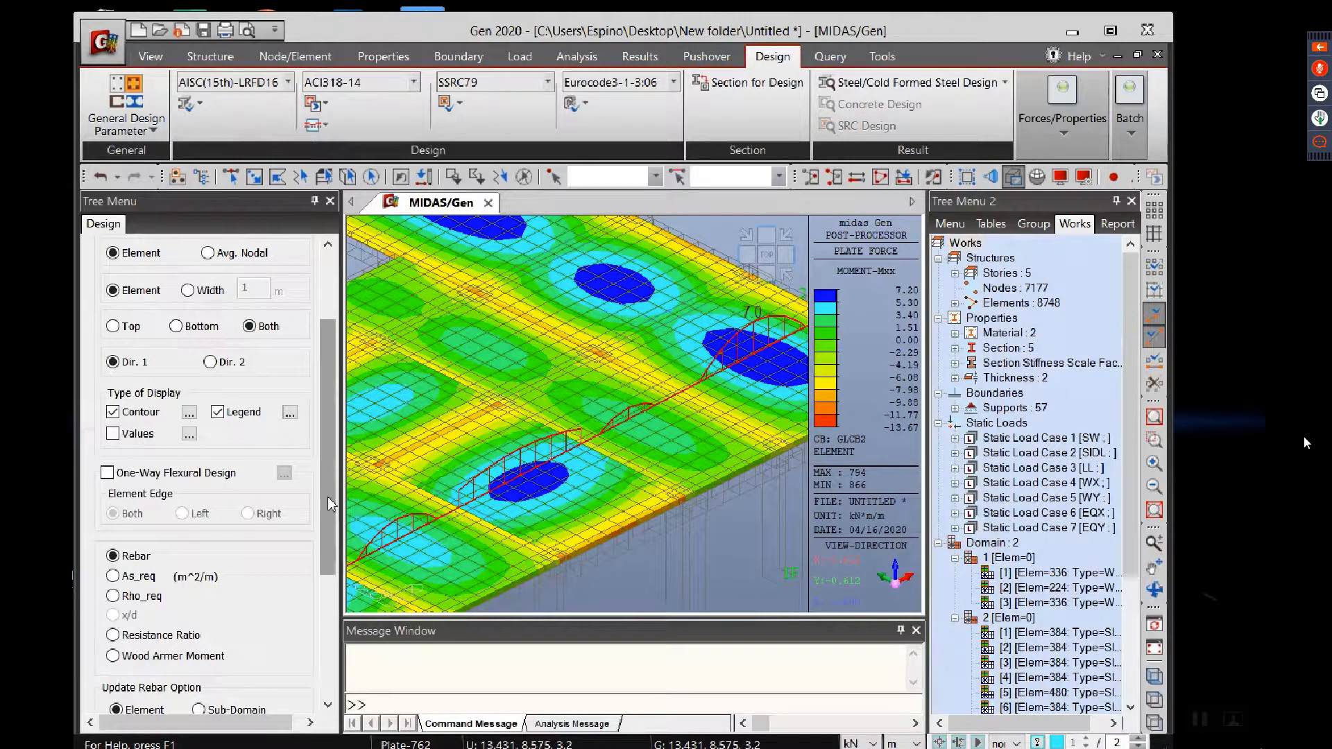
{"action": "left_click_drag", "start_coordinate": [327, 497], "coordinate": [322, 570]}
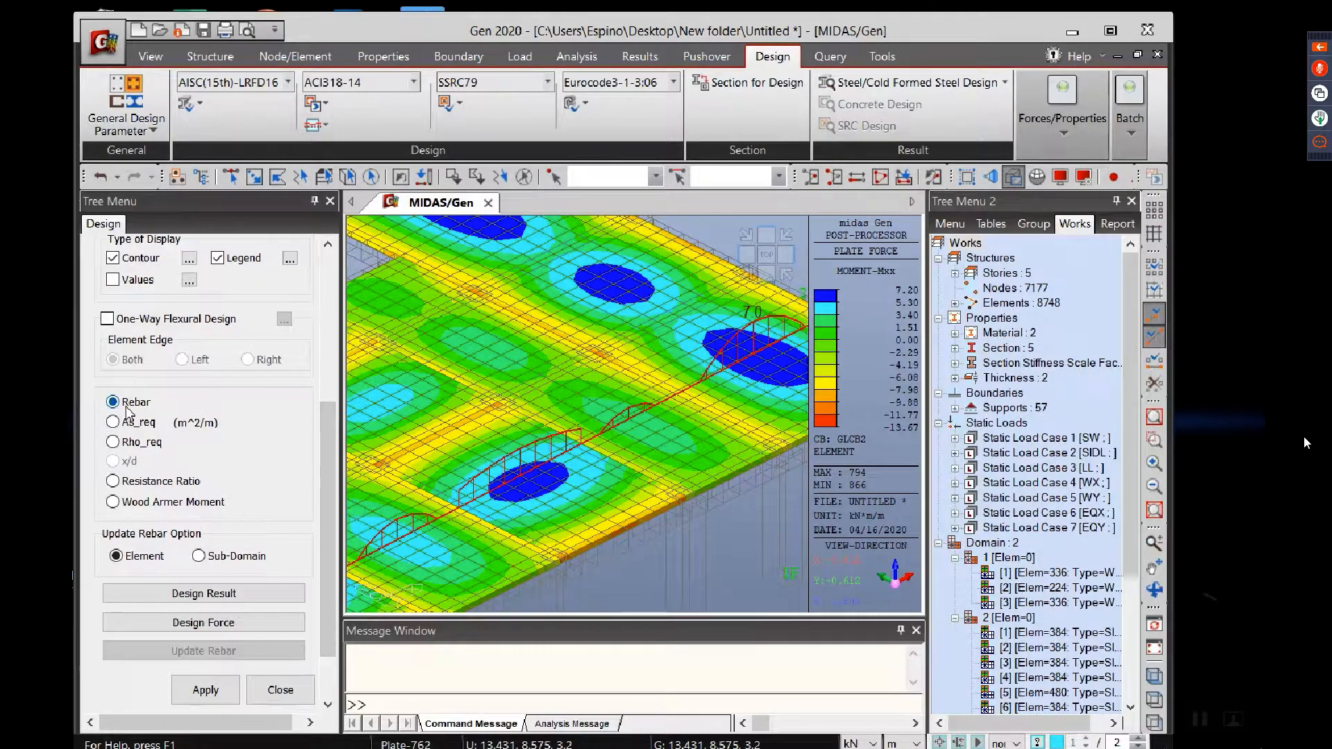
{"action": "left_click", "coordinate": [206, 691]}
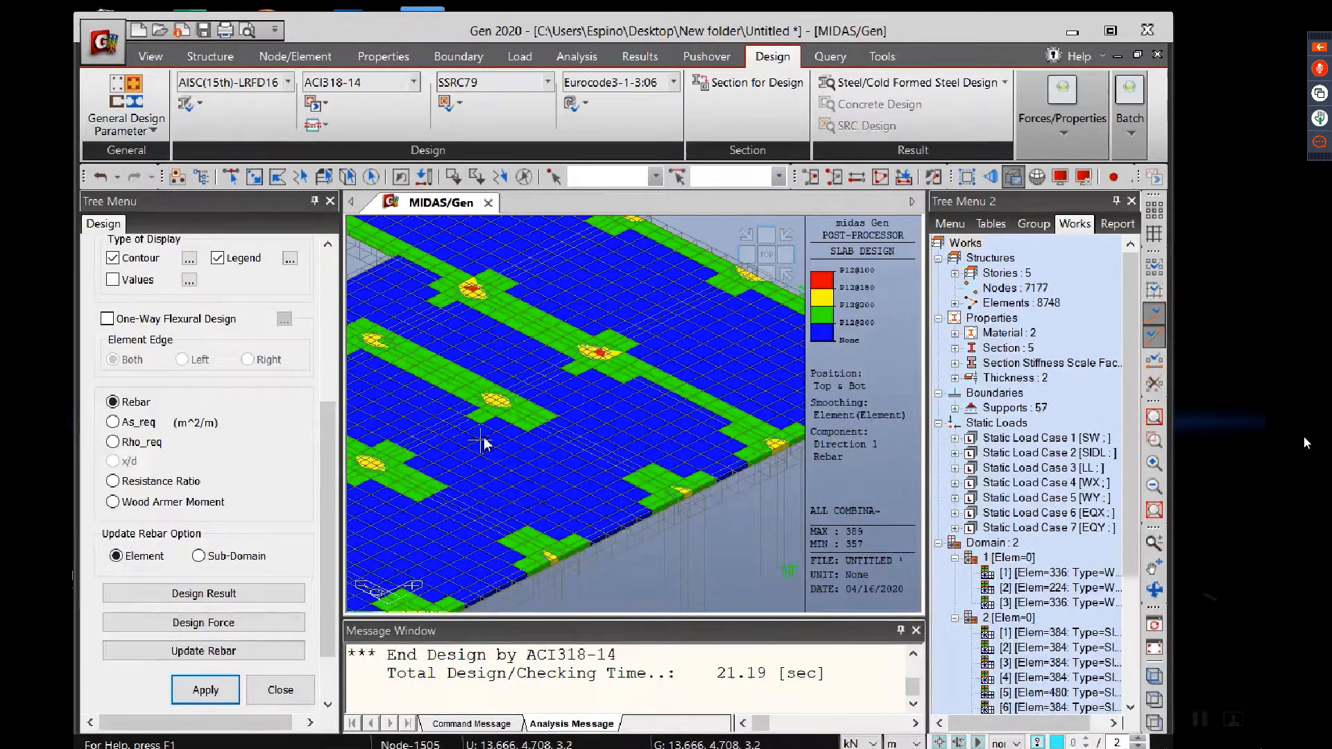
Step: Examine the Direction 1 slab rebar contour over the whole floor and around the column supports against the P12 spacing legend
{"action": "mouse_move", "coordinate": [484, 442]}
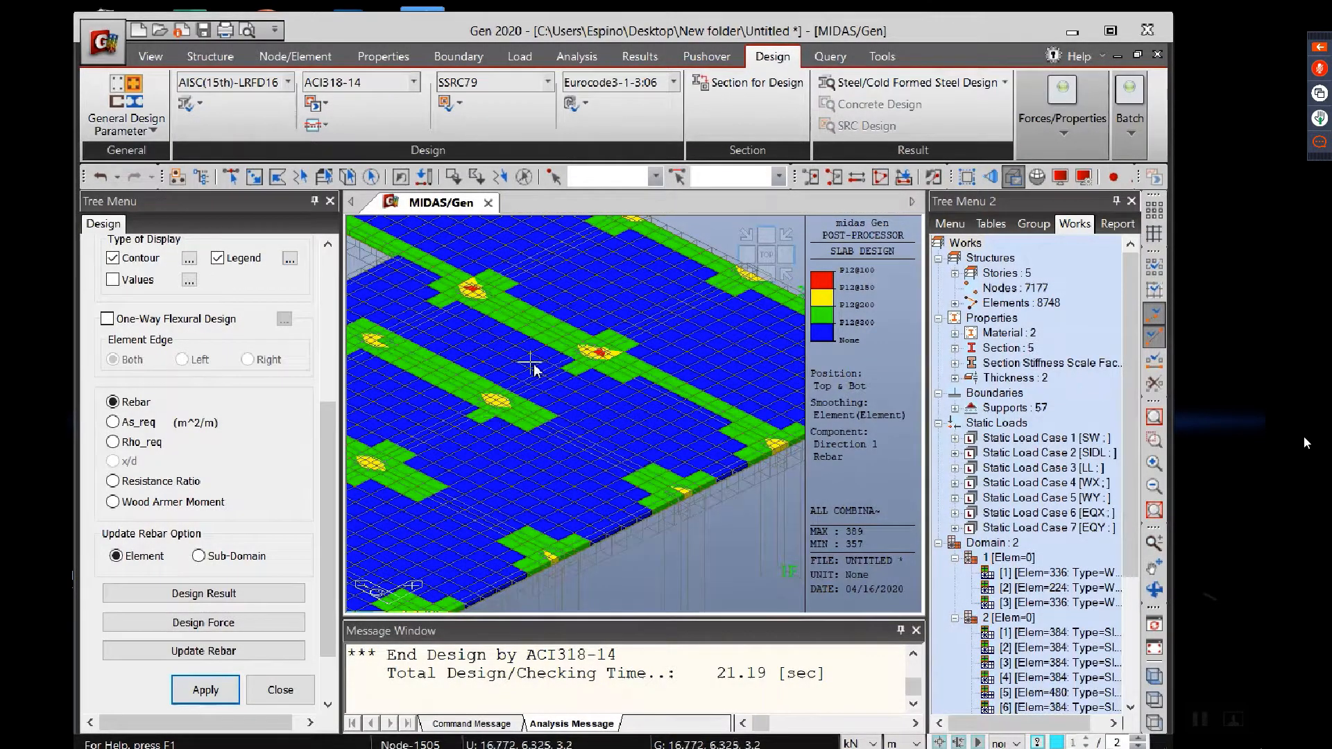
{"action": "scroll", "coordinate": [416, 490], "scroll_direction": "down", "scroll_amount": 3}
{"action": "middle_click_drag", "start_coordinate": [442, 473], "coordinate": [602, 457]}
{"action": "scroll", "coordinate": [534, 447], "scroll_direction": "down", "scroll_amount": 2}
{"action": "scroll", "coordinate": [605, 456], "scroll_direction": "up", "scroll_amount": 2}
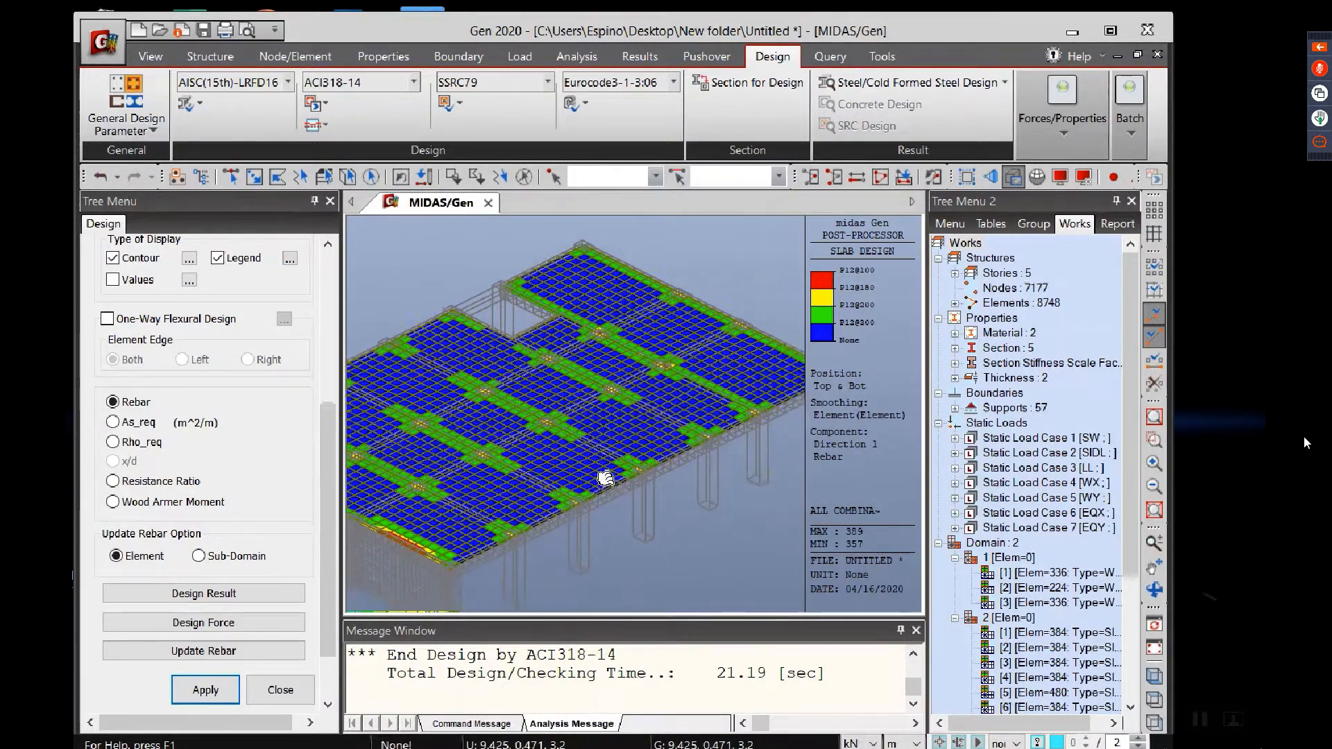
{"action": "scroll", "coordinate": [563, 509], "scroll_direction": "up", "scroll_amount": 2}
{"action": "middle_click_drag", "start_coordinate": [636, 503], "coordinate": [553, 511]}
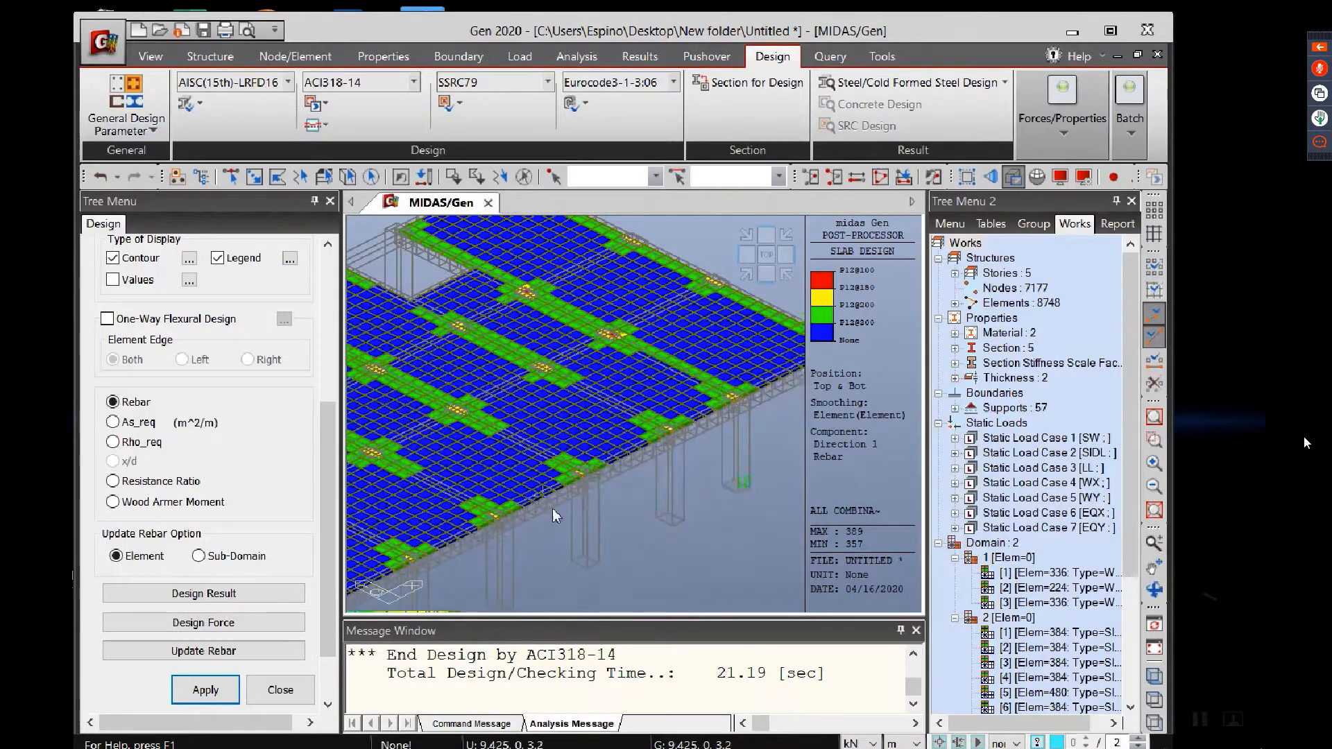
{"action": "scroll", "coordinate": [553, 511], "scroll_direction": "up", "scroll_amount": 2}
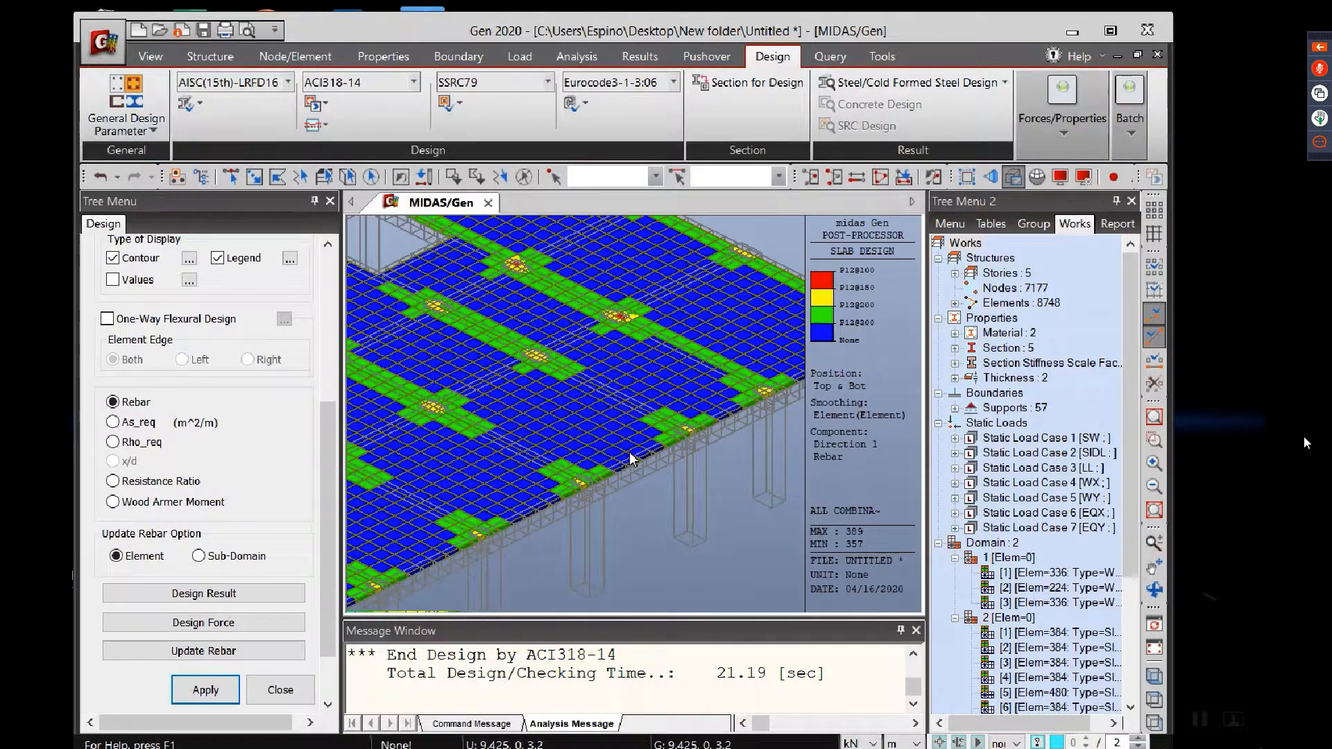
{"action": "middle_click_drag", "start_coordinate": [632, 458], "coordinate": [618, 517]}
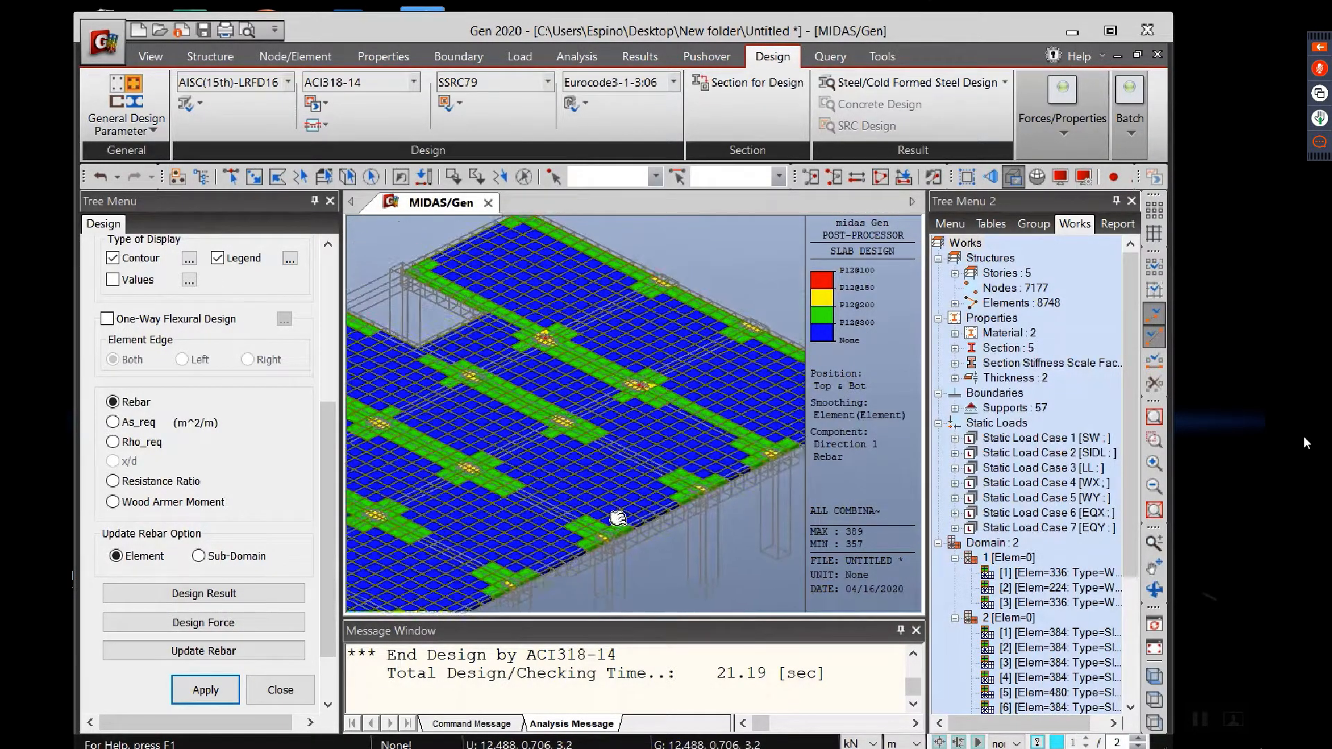
{"action": "scroll", "coordinate": [611, 518], "scroll_direction": "down", "scroll_amount": 3}
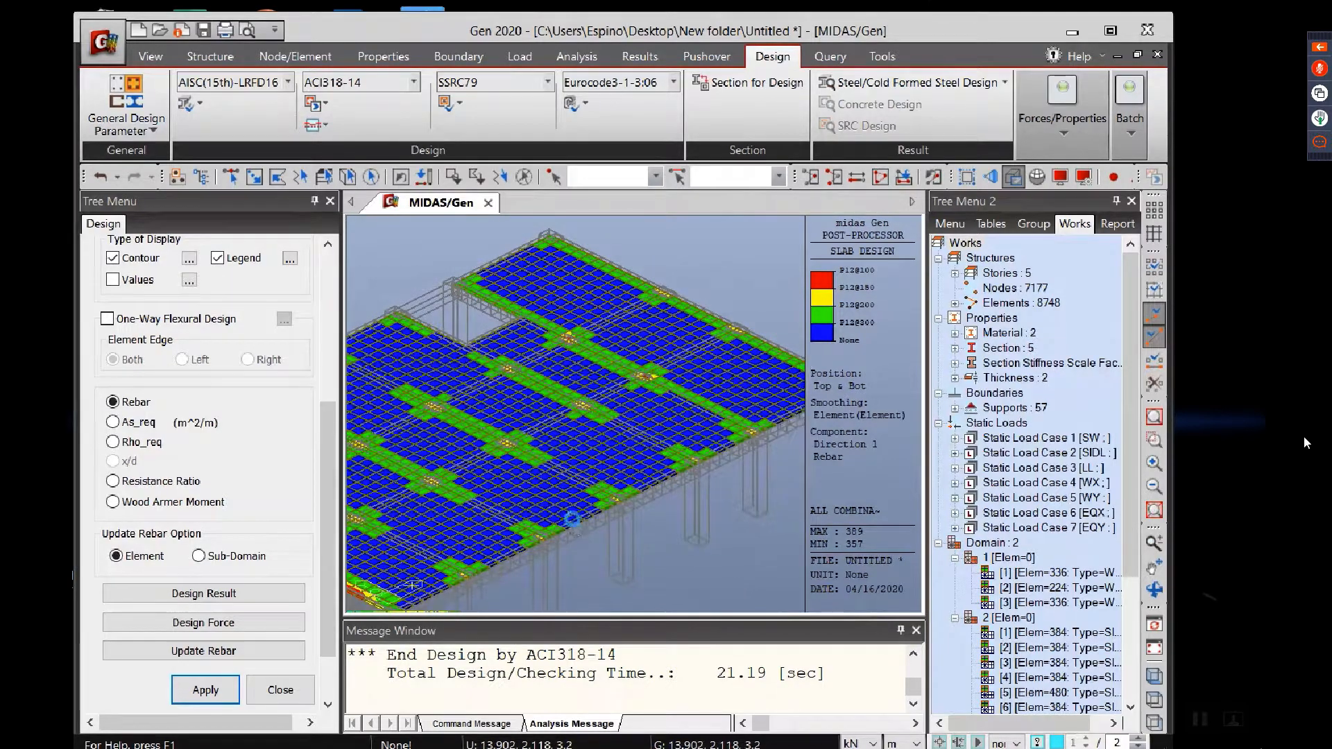
{"action": "scroll", "coordinate": [630, 449], "scroll_direction": "down", "scroll_amount": 3}
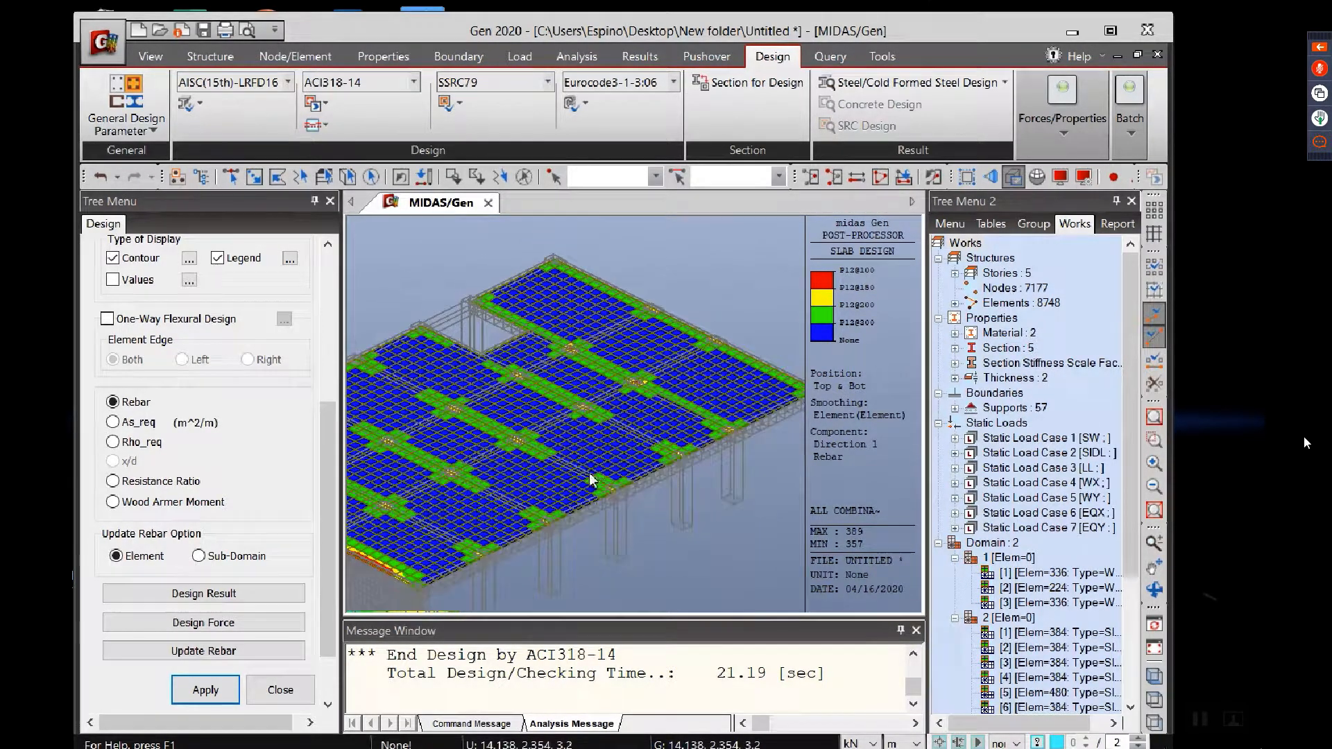
{"action": "scroll", "coordinate": [594, 465], "scroll_direction": "down", "scroll_amount": 3}
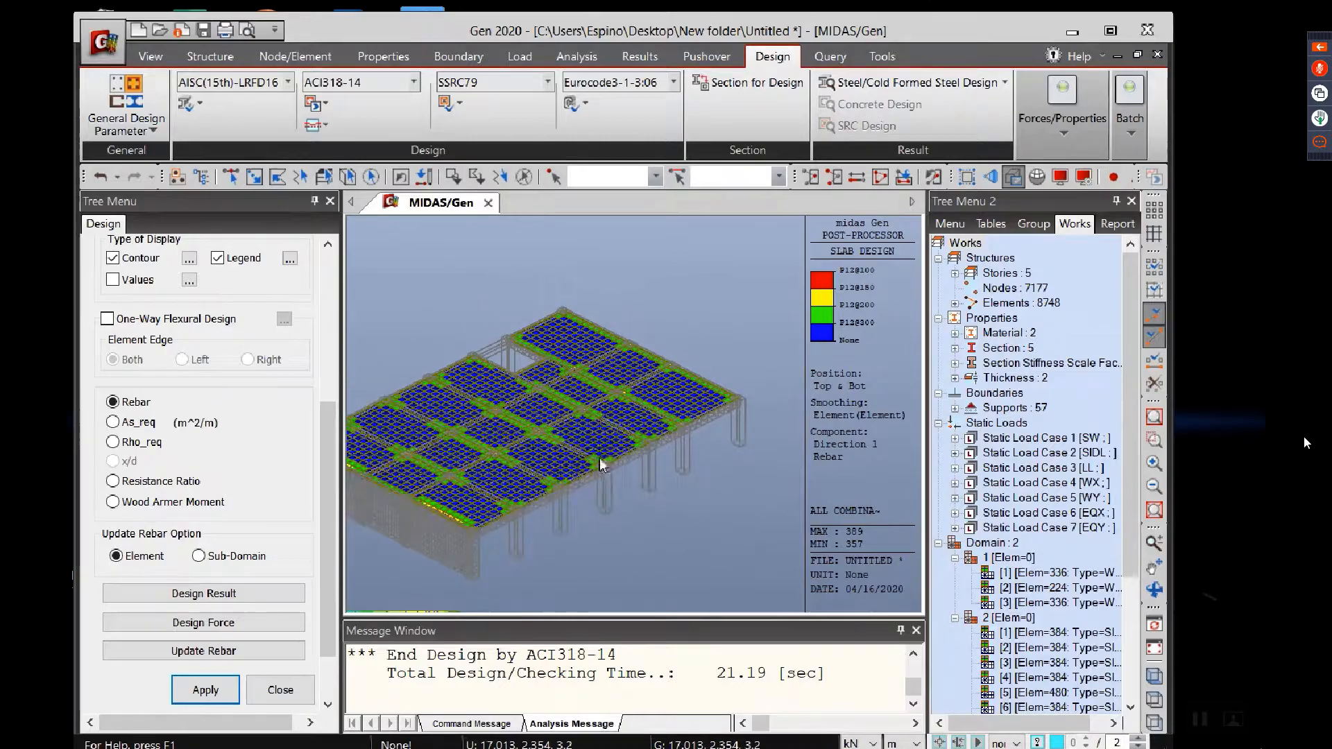
{"action": "middle_click_drag", "start_coordinate": [560, 477], "coordinate": [576, 483]}
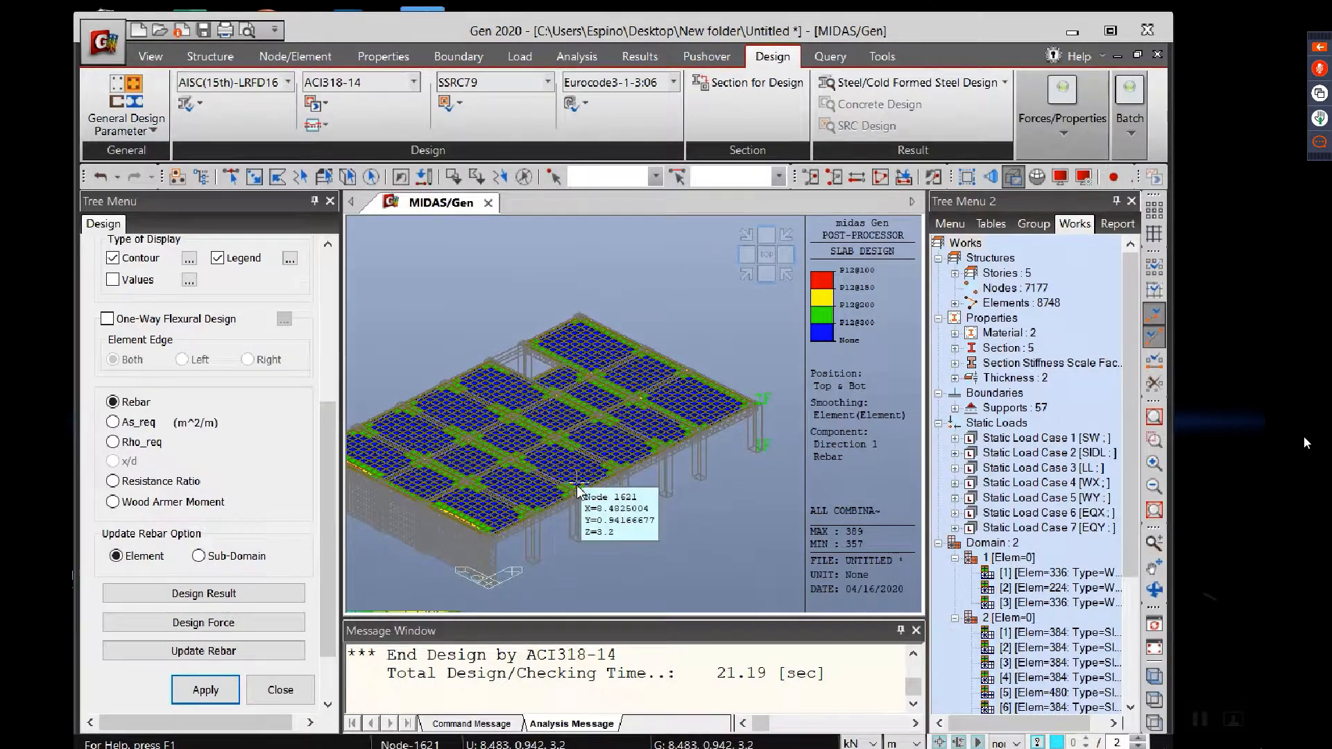
{"action": "scroll", "coordinate": [630, 471], "scroll_direction": "up", "scroll_amount": 2}
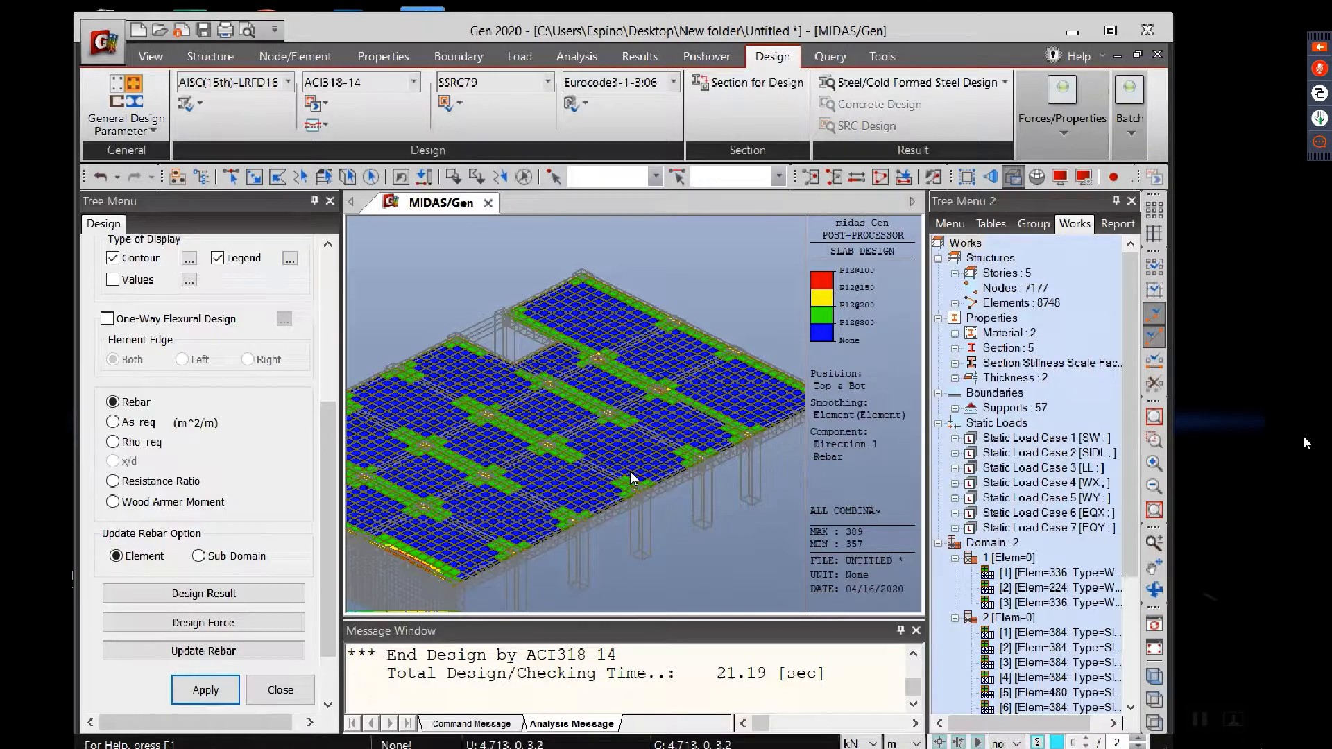
{"action": "scroll", "coordinate": [631, 473], "scroll_direction": "down", "scroll_amount": 3}
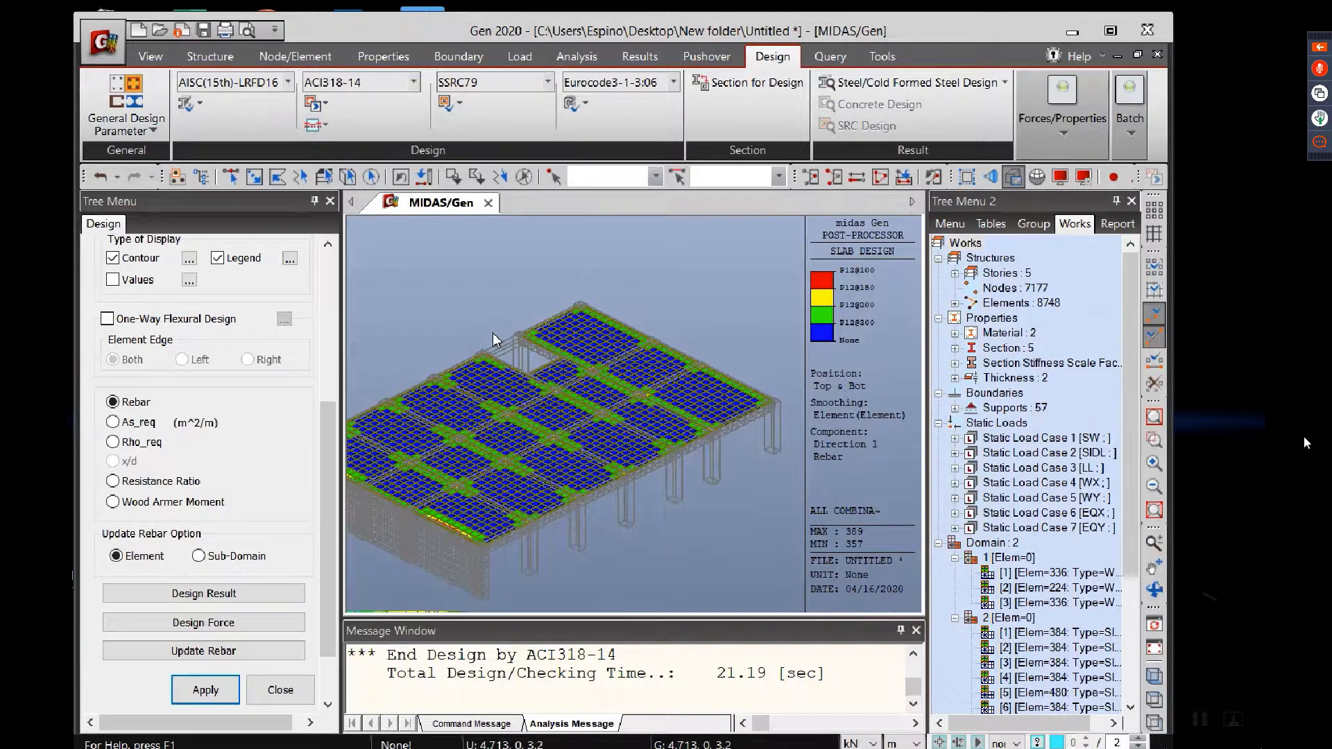
{"action": "middle_click_drag", "start_coordinate": [492, 333], "coordinate": [523, 347]}
{"action": "scroll", "coordinate": [583, 432], "scroll_direction": "up", "scroll_amount": 1}
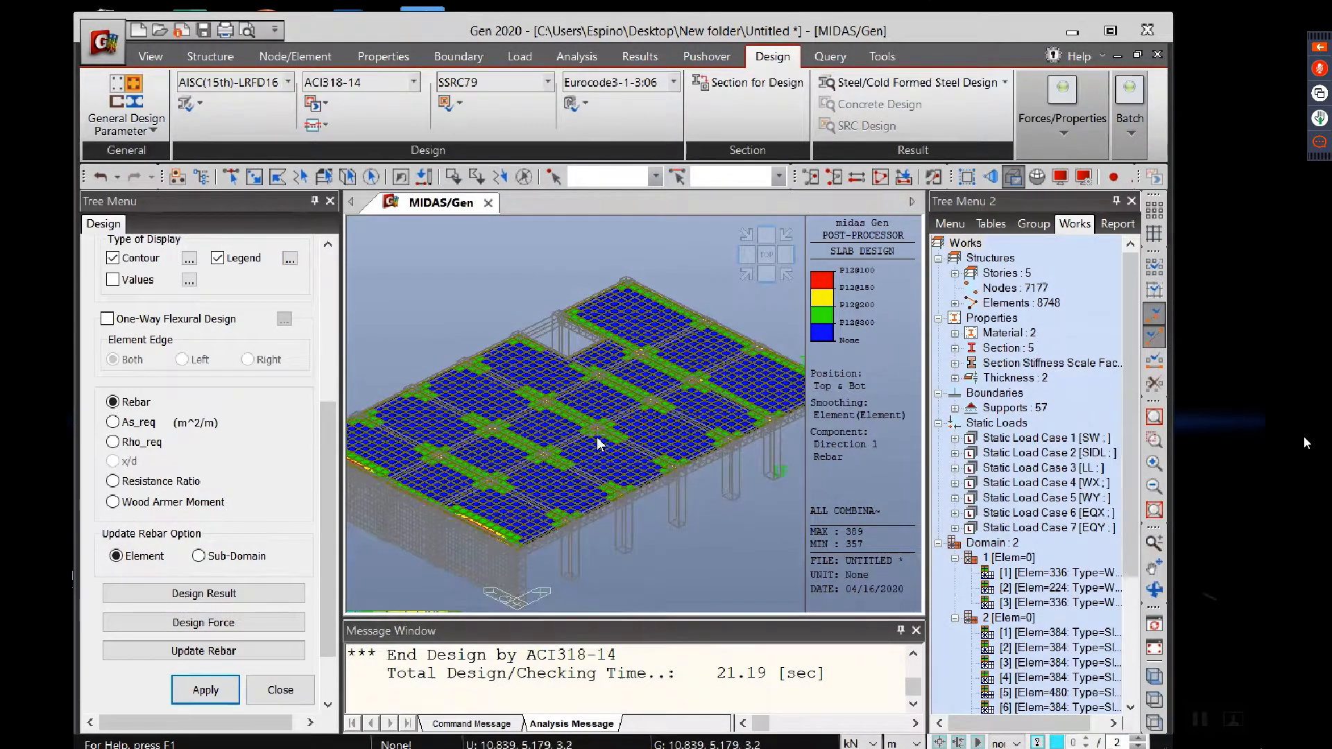
{"action": "middle_click_drag", "start_coordinate": [597, 438], "coordinate": [549, 444]}
{"action": "middle_click_drag", "start_coordinate": [660, 431], "coordinate": [613, 451]}
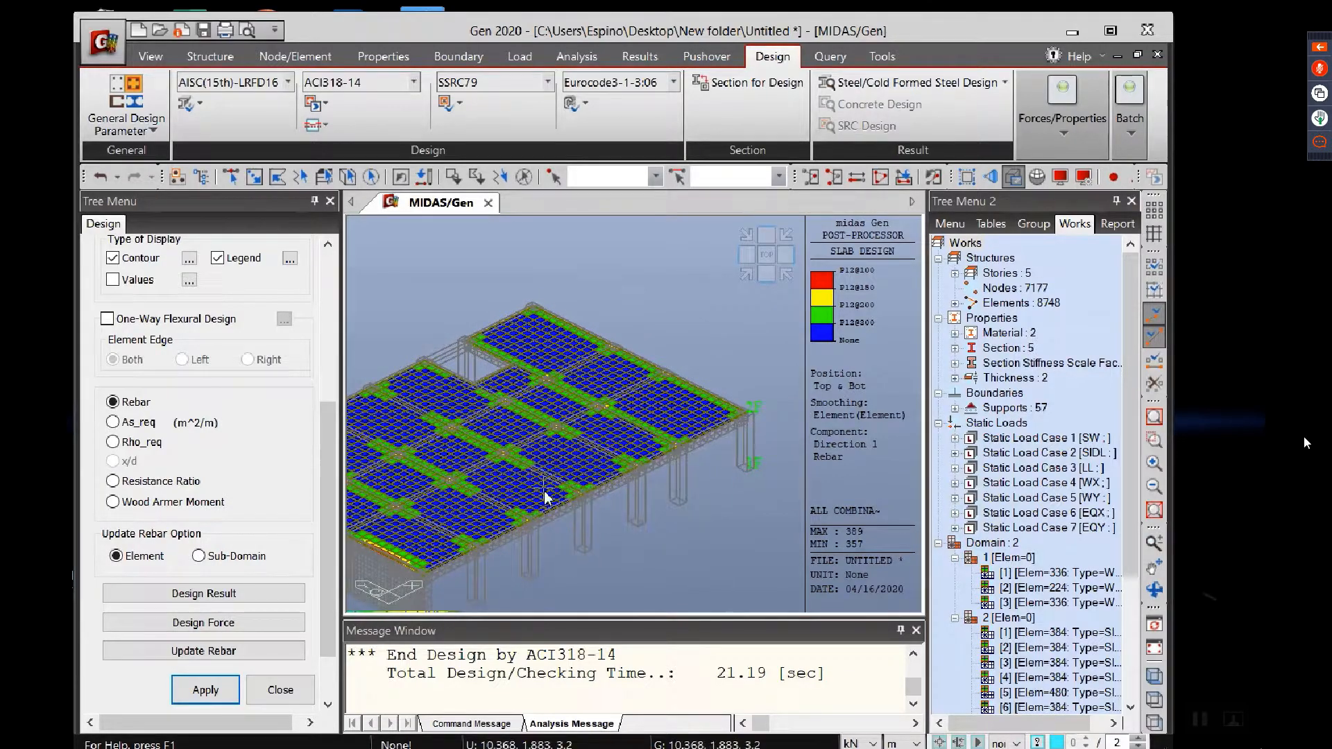
{"action": "middle_click_drag", "start_coordinate": [544, 490], "coordinate": [632, 408], "text": "ctrl"}
{"action": "scroll", "coordinate": [537, 504], "scroll_direction": "up", "scroll_amount": 4}
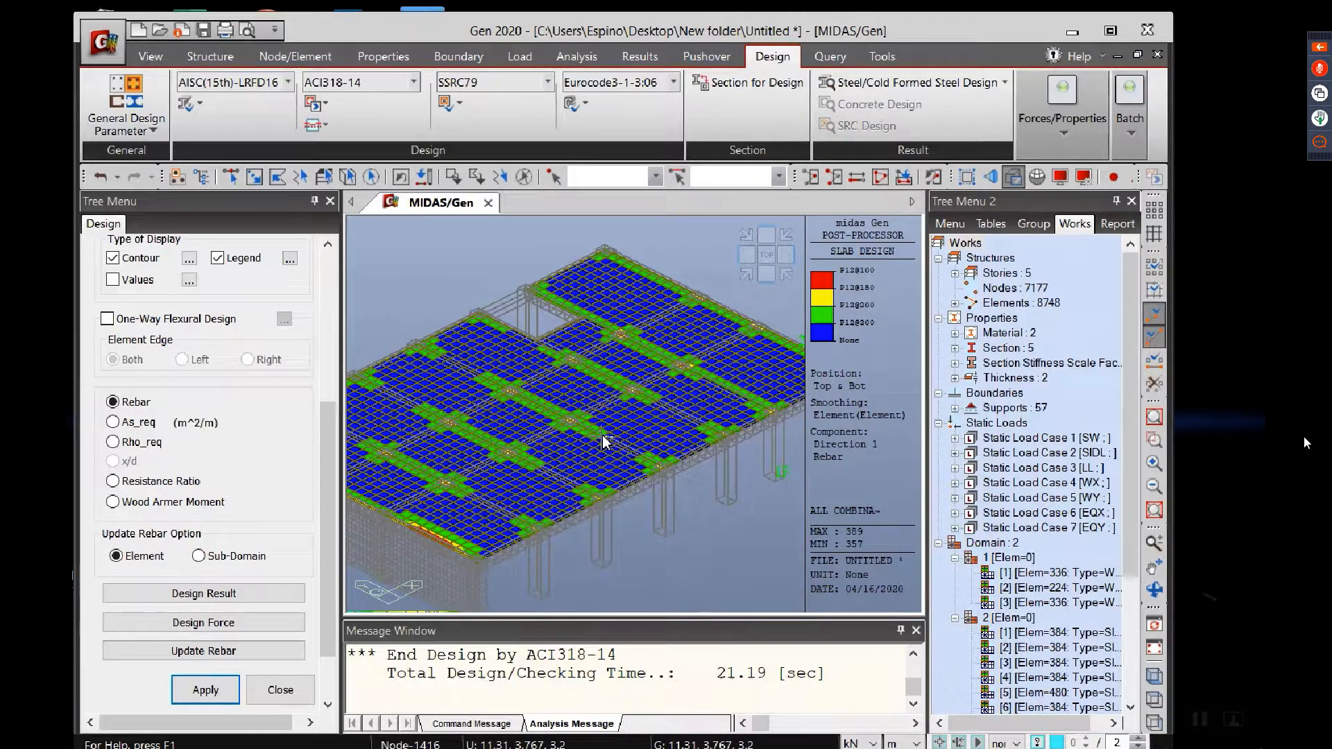
{"action": "scroll", "coordinate": [602, 436], "scroll_direction": "up", "scroll_amount": 5}
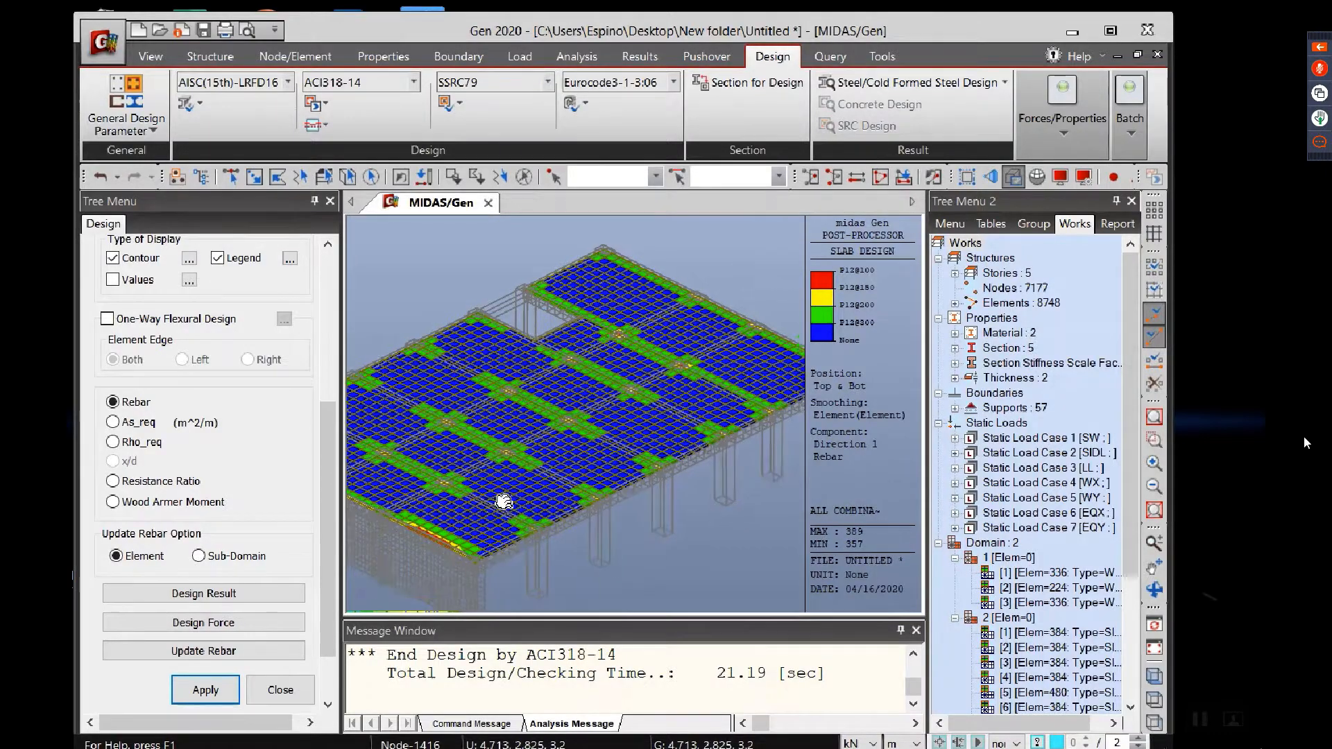
{"action": "scroll", "coordinate": [805, 327], "scroll_direction": "up", "scroll_amount": 3}
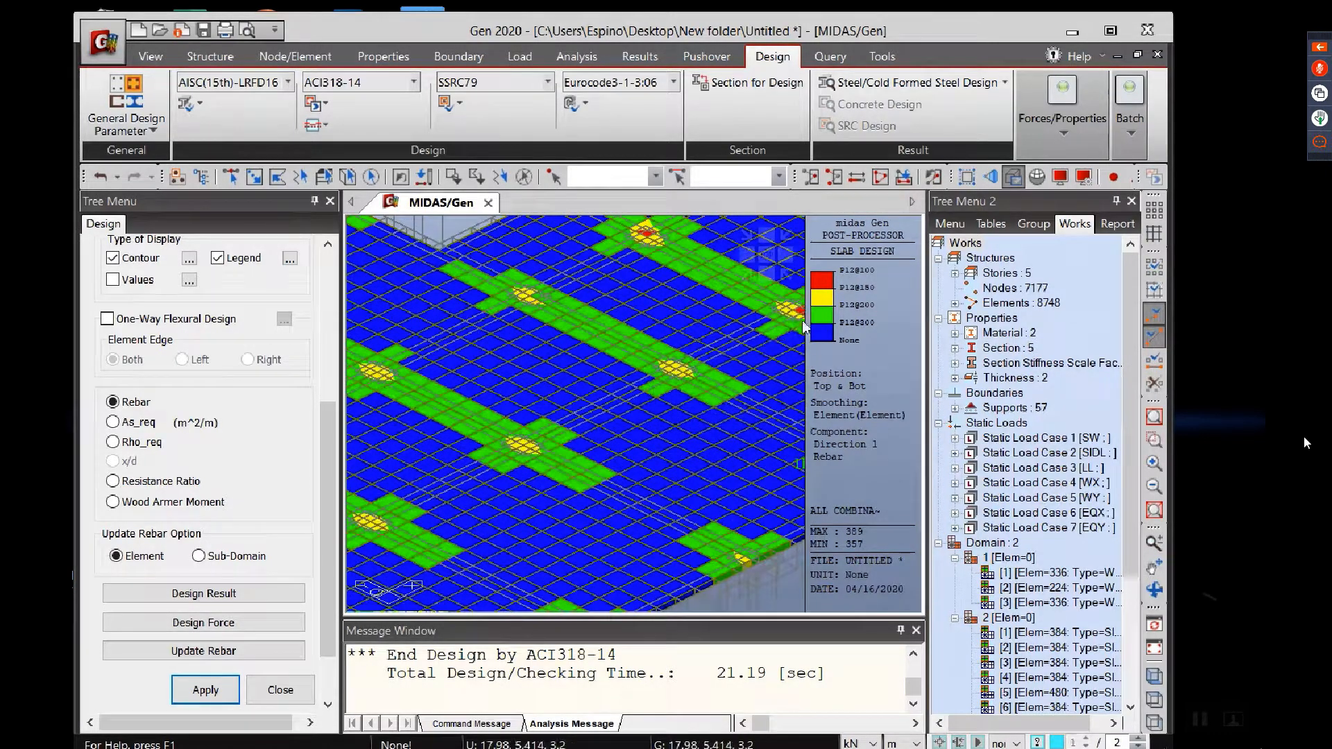
{"action": "scroll", "coordinate": [643, 486], "scroll_direction": "up", "scroll_amount": 4}
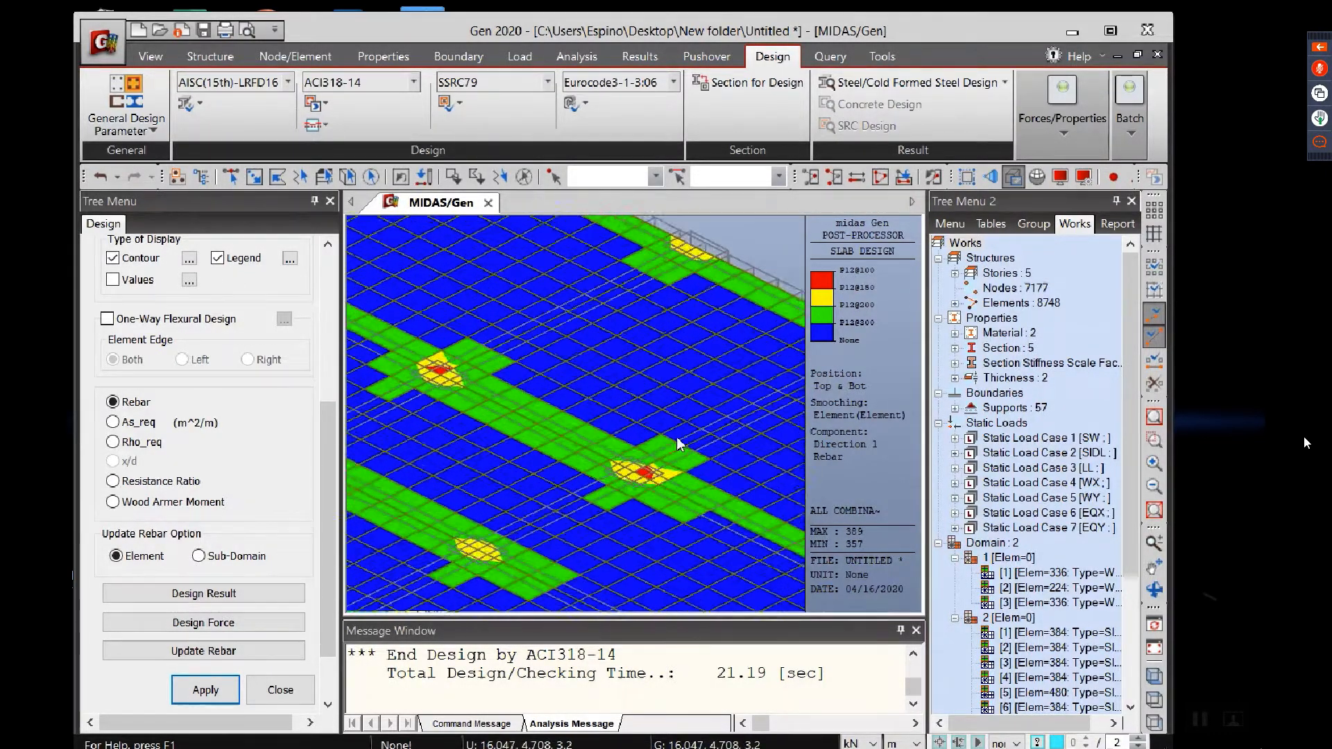
{"action": "middle_click_drag", "start_coordinate": [652, 502], "coordinate": [560, 509]}
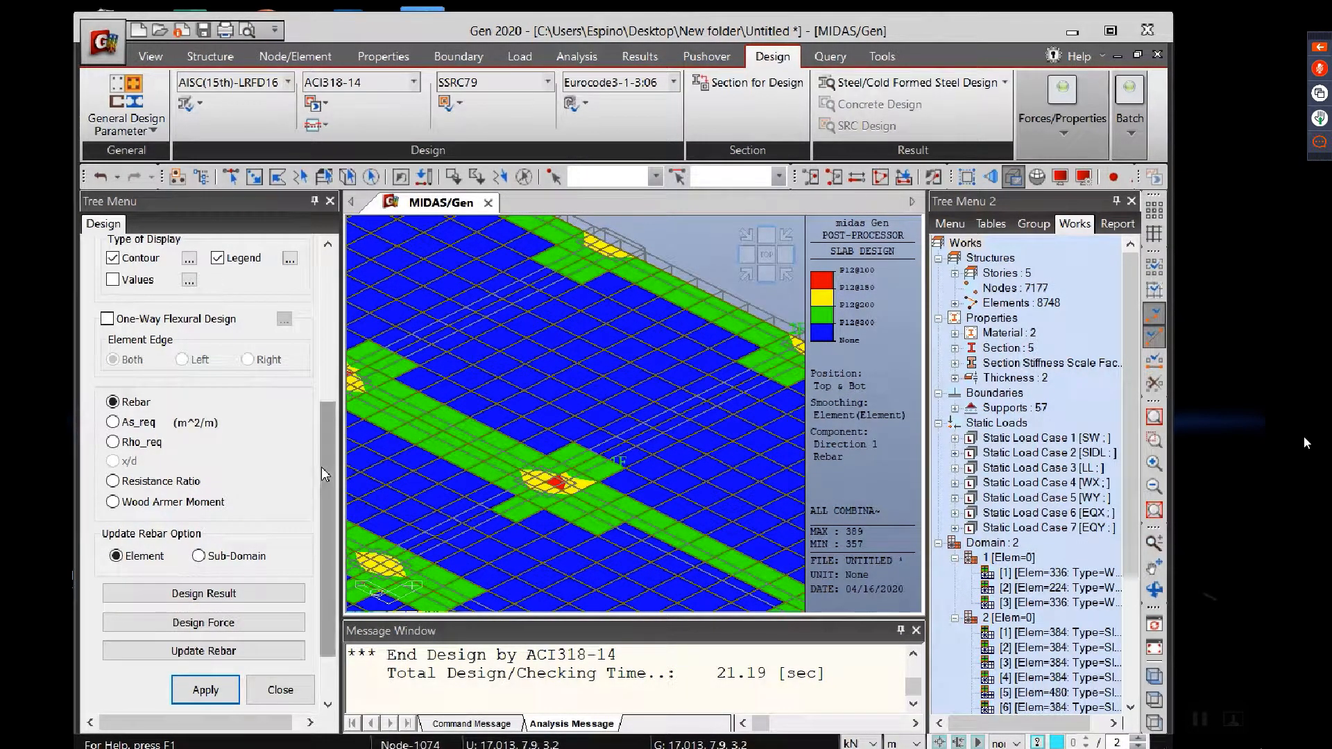
Step: Turn on the value display for the slab rebar results and apply it to the contour plot
{"action": "left_click", "coordinate": [139, 281]}
{"action": "left_click", "coordinate": [207, 691]}
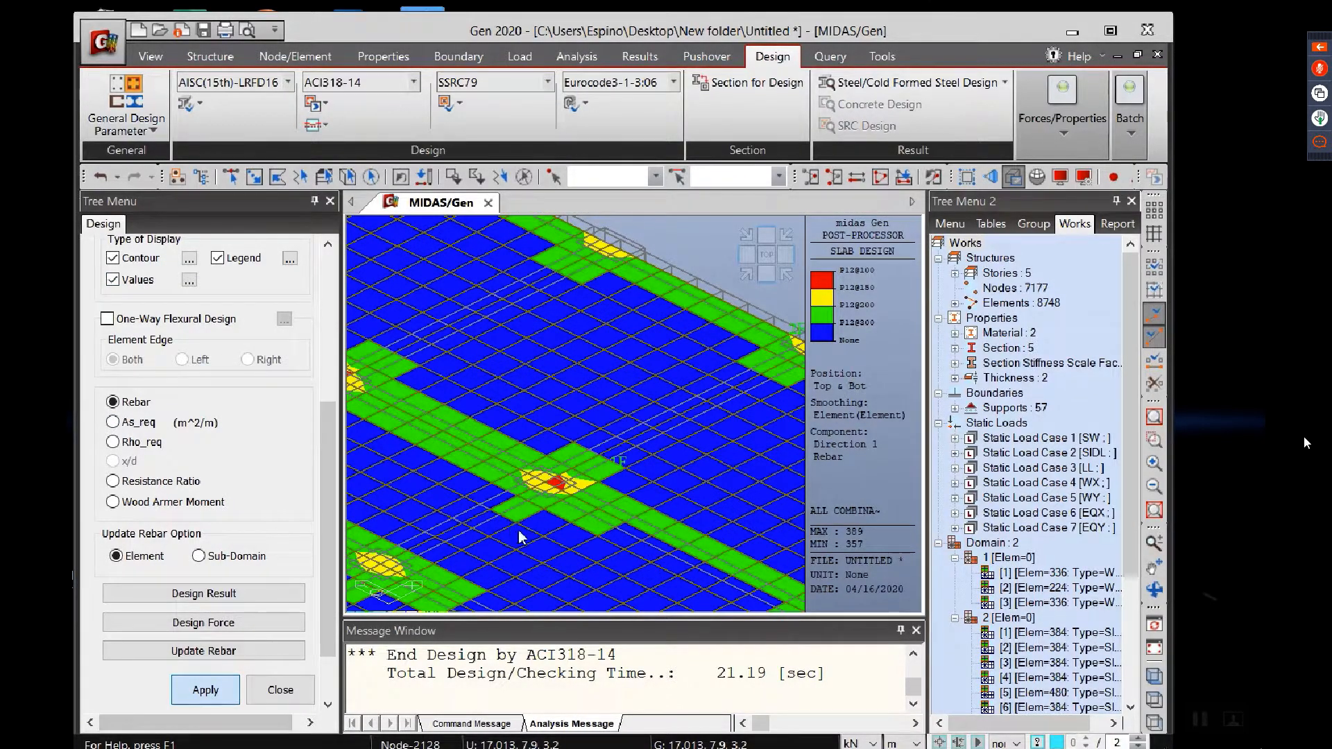
{"action": "middle_click_drag", "start_coordinate": [496, 543], "coordinate": [594, 423]}
{"action": "scroll", "coordinate": [594, 423], "scroll_direction": "down", "scroll_amount": 3}
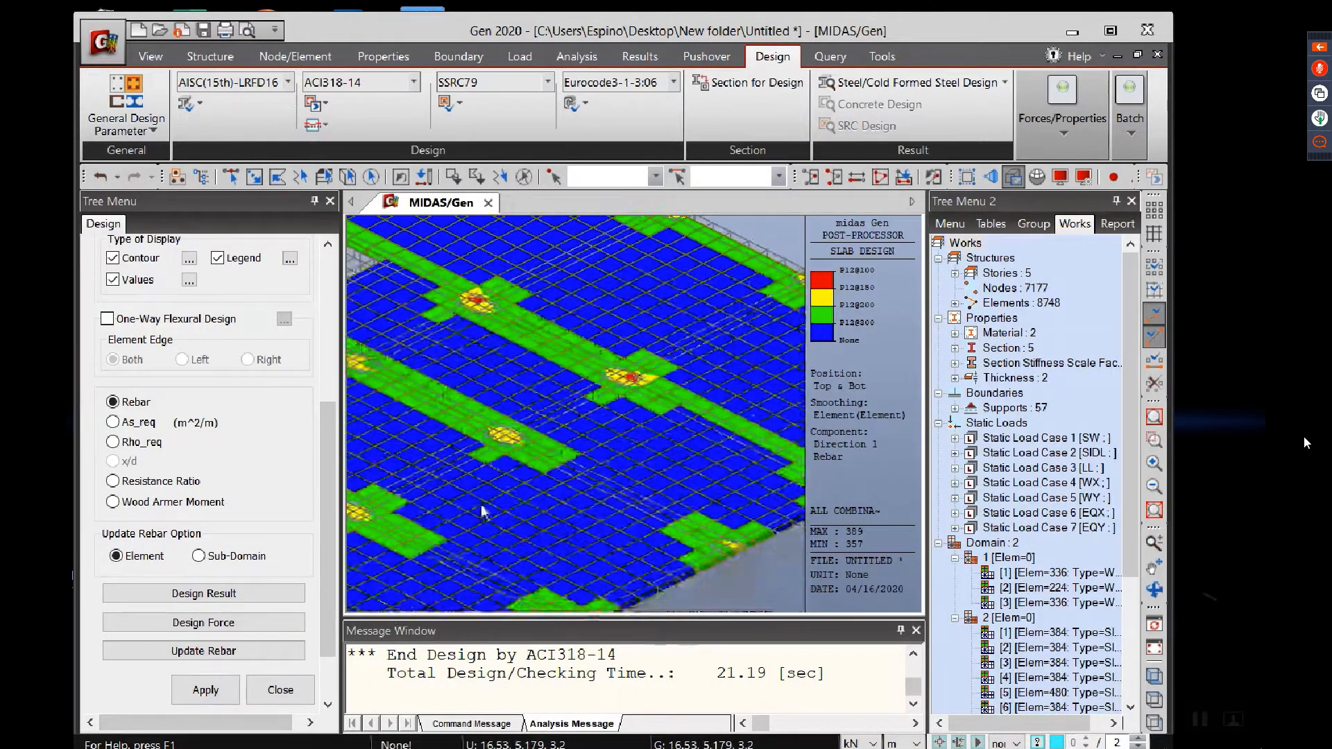
Step: In top view, select the lower-Y half of the floor plan and activate only those elements
{"action": "left_click", "coordinate": [748, 276]}
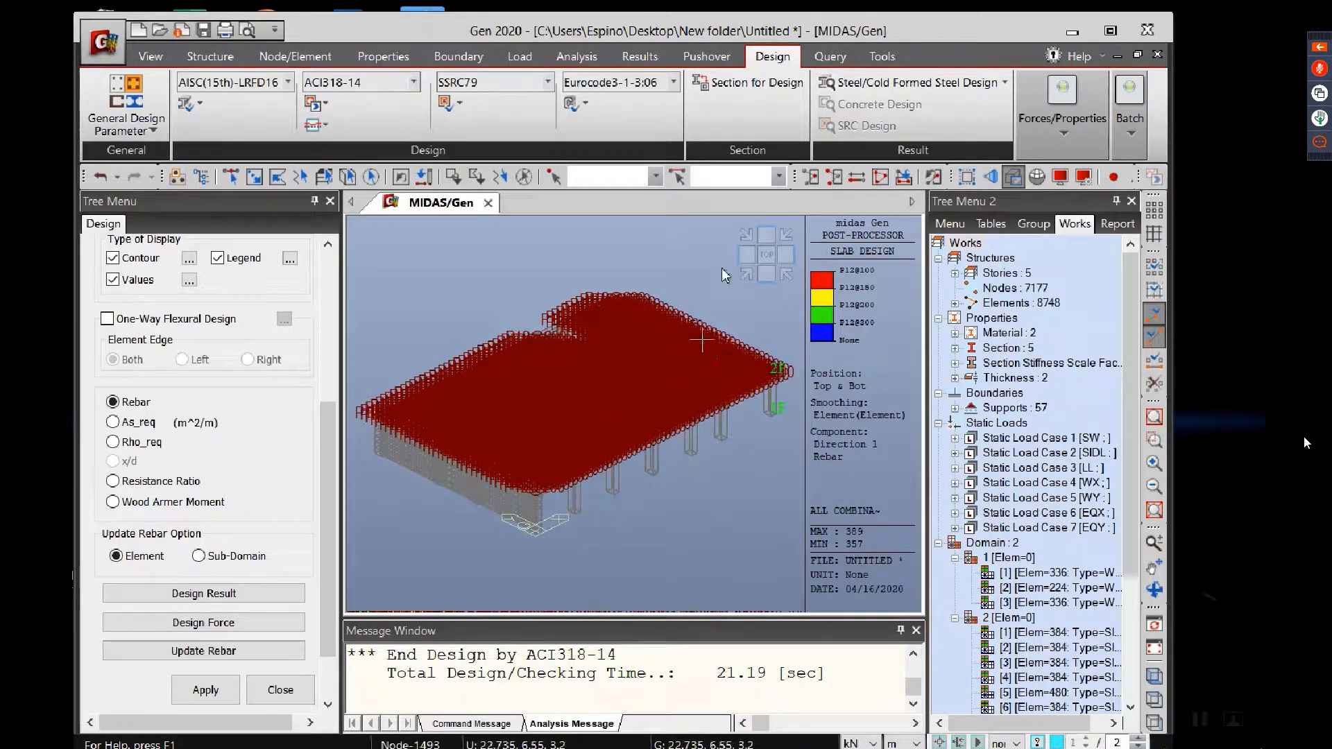
{"action": "left_click", "coordinate": [766, 254]}
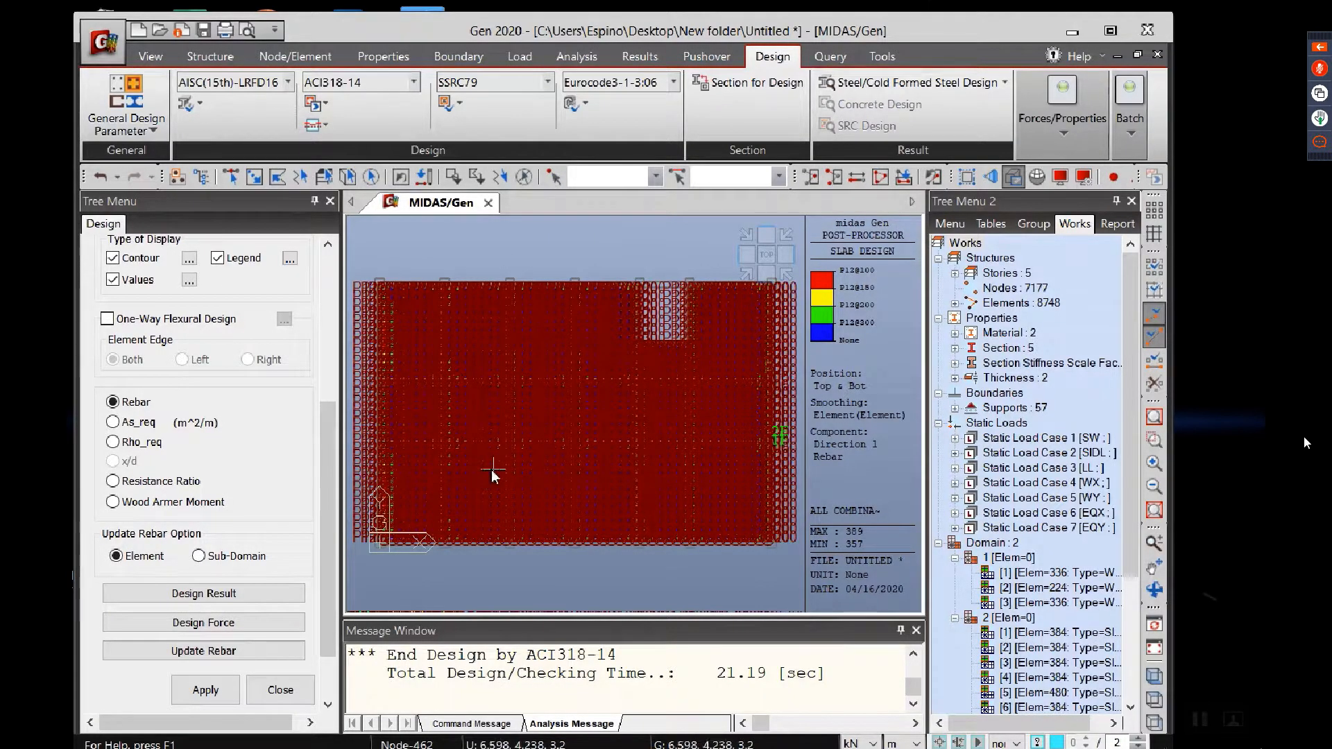
{"action": "scroll", "coordinate": [491, 469], "scroll_direction": "up", "scroll_amount": 5}
{"action": "scroll", "coordinate": [612, 418], "scroll_direction": "down", "scroll_amount": 8}
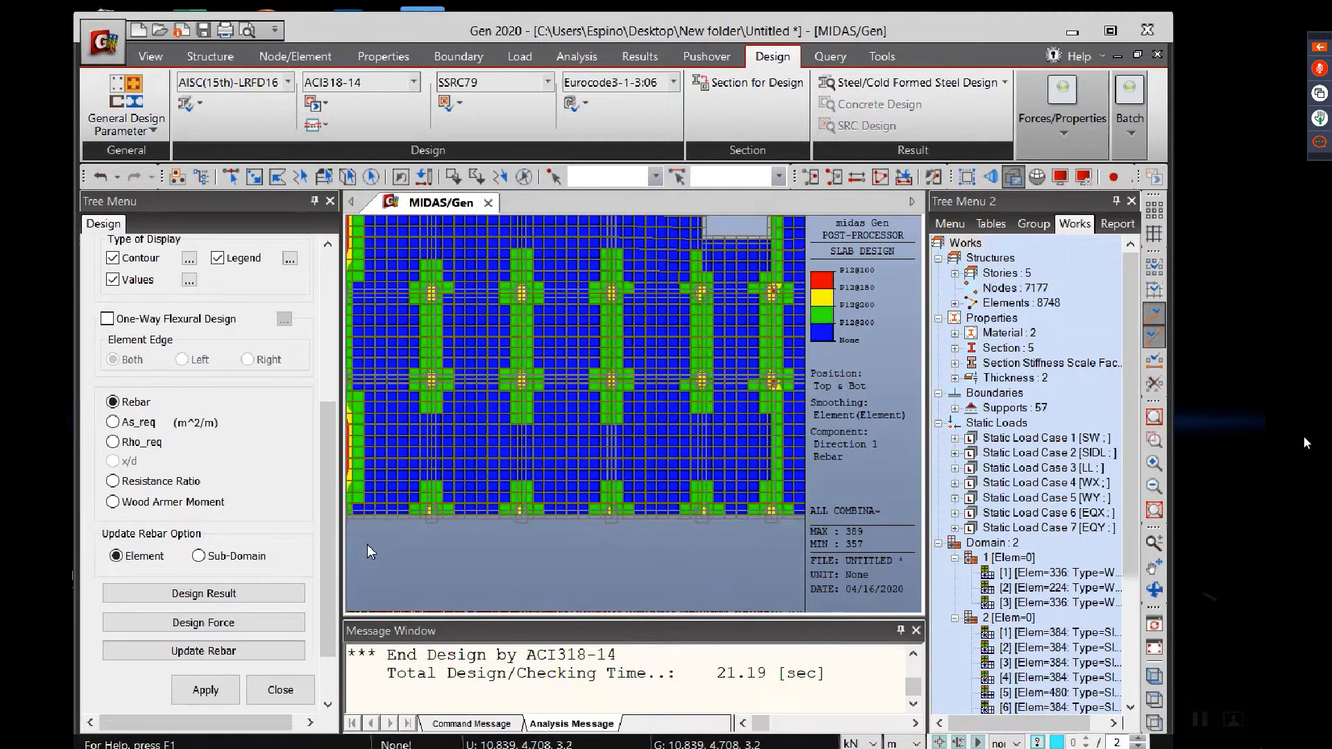
{"action": "left_click", "coordinate": [233, 179]}
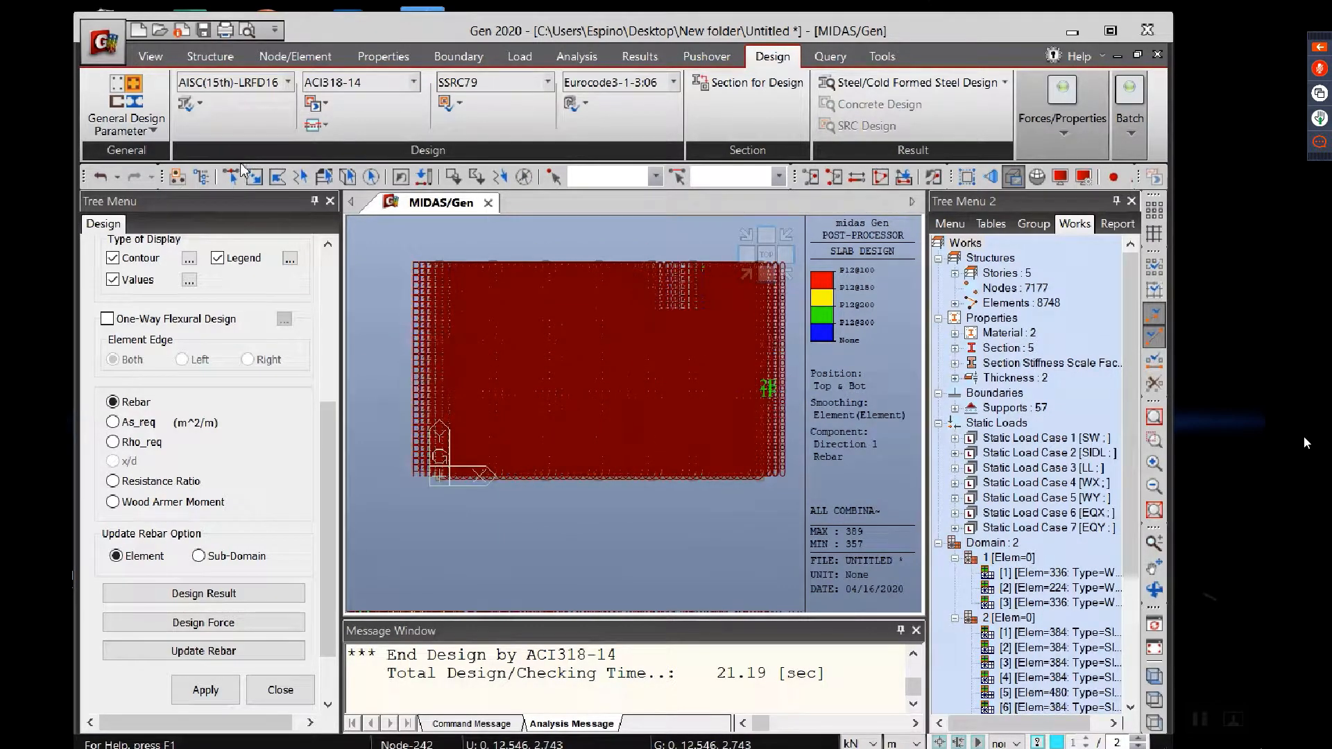
{"action": "left_click_drag", "start_coordinate": [397, 372], "coordinate": [806, 532]}
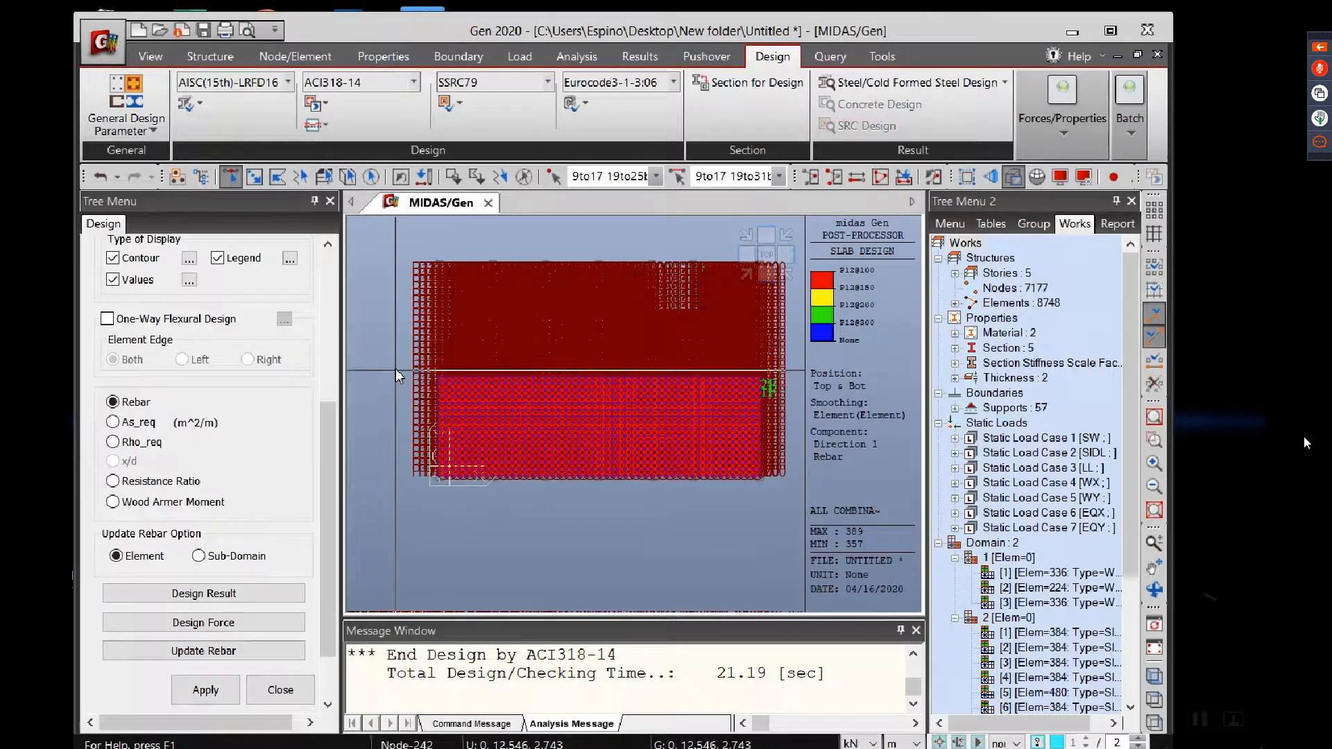
{"action": "left_click_drag", "start_coordinate": [395, 368], "coordinate": [792, 561]}
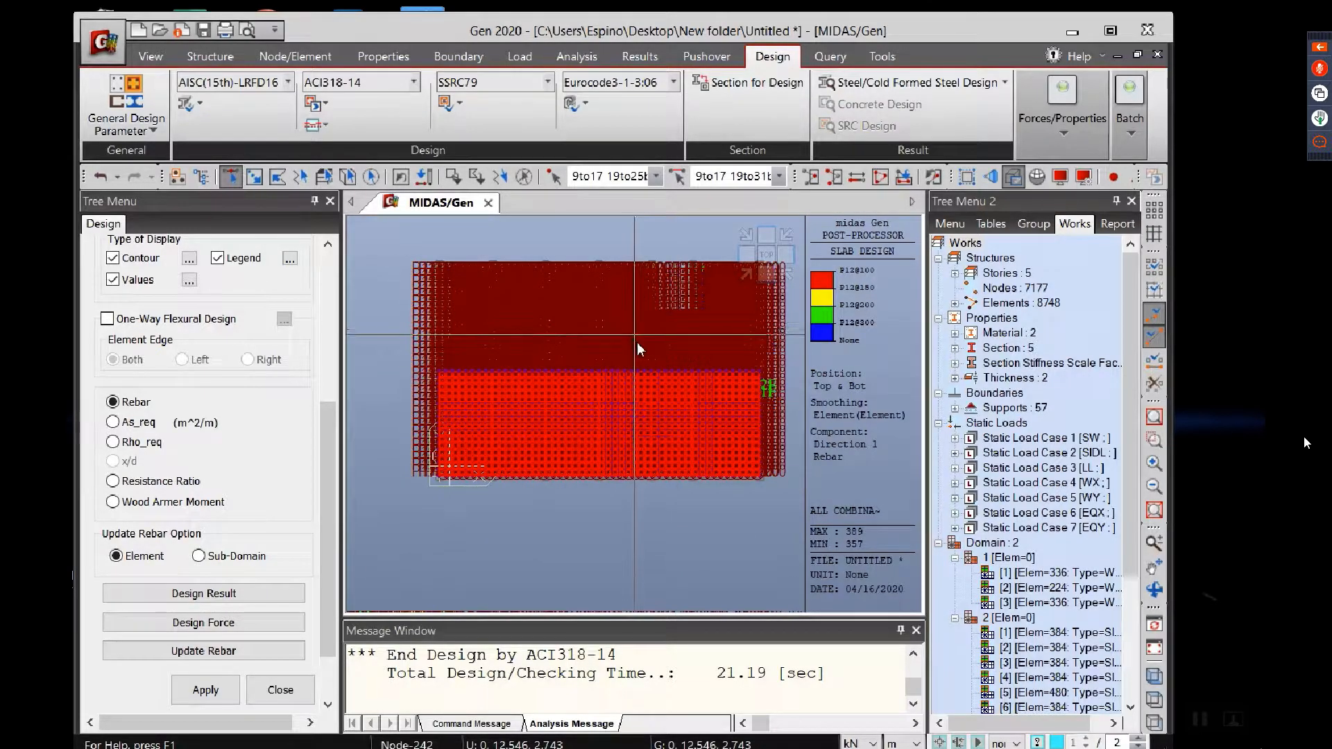
{"action": "left_click", "coordinate": [811, 179]}
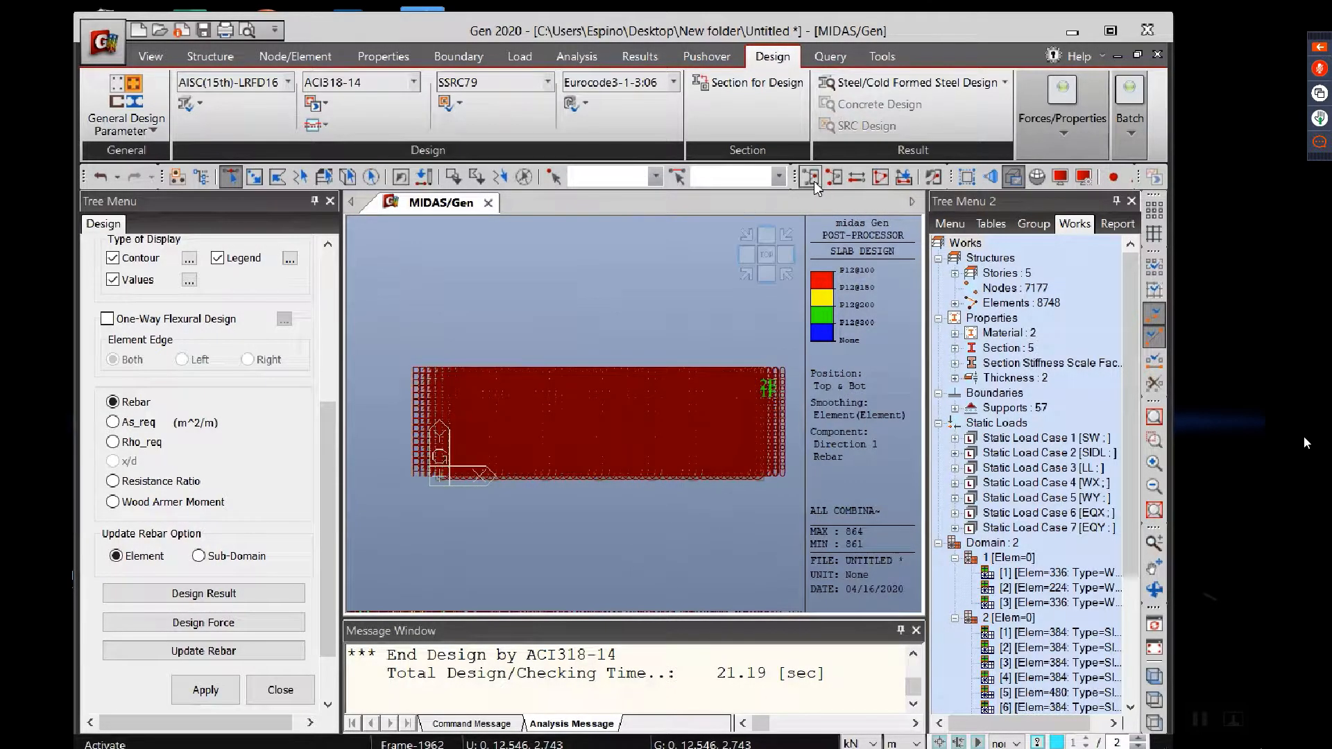
Step: Inspect the rebar size and spacing labels on the slab elements around the columns of the activated half
{"action": "middle_click_drag", "start_coordinate": [683, 465], "coordinate": [729, 390], "text": "ctrl"}
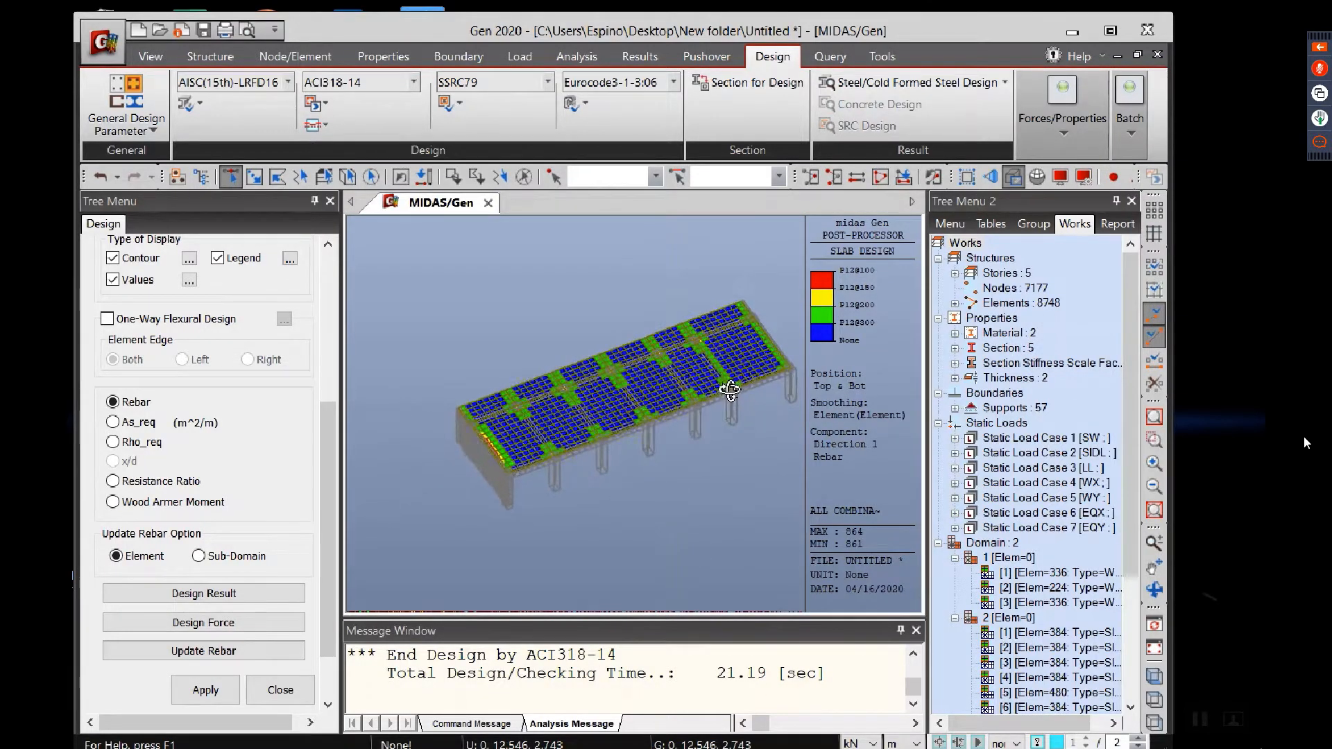
{"action": "scroll", "coordinate": [637, 408], "scroll_direction": "up", "scroll_amount": 6}
{"action": "scroll", "coordinate": [636, 408], "scroll_direction": "up", "scroll_amount": 3}
{"action": "middle_click_drag", "start_coordinate": [480, 527], "coordinate": [486, 444], "text": "ctrl"}
{"action": "scroll", "coordinate": [484, 410], "scroll_direction": "down", "scroll_amount": 3}
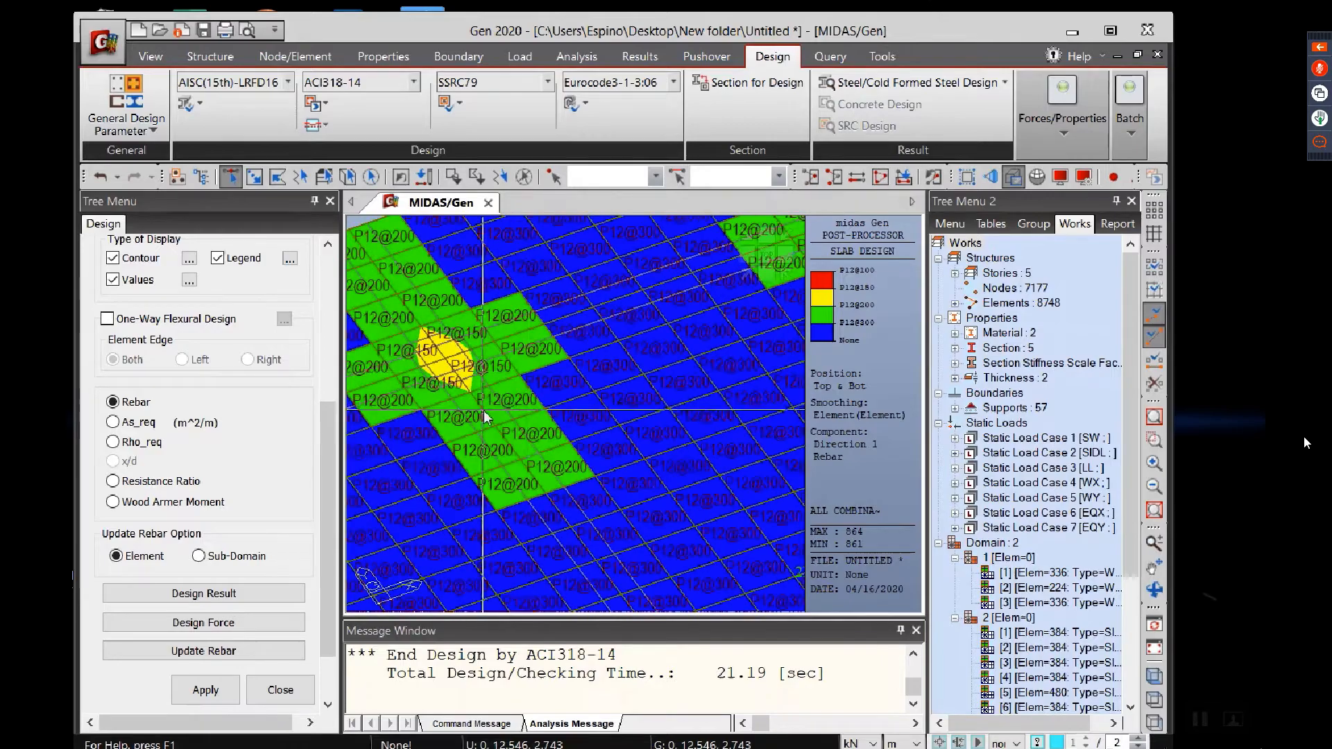
{"action": "middle_click_drag", "start_coordinate": [594, 400], "coordinate": [506, 440]}
{"action": "middle_click_drag", "start_coordinate": [610, 377], "coordinate": [484, 452]}
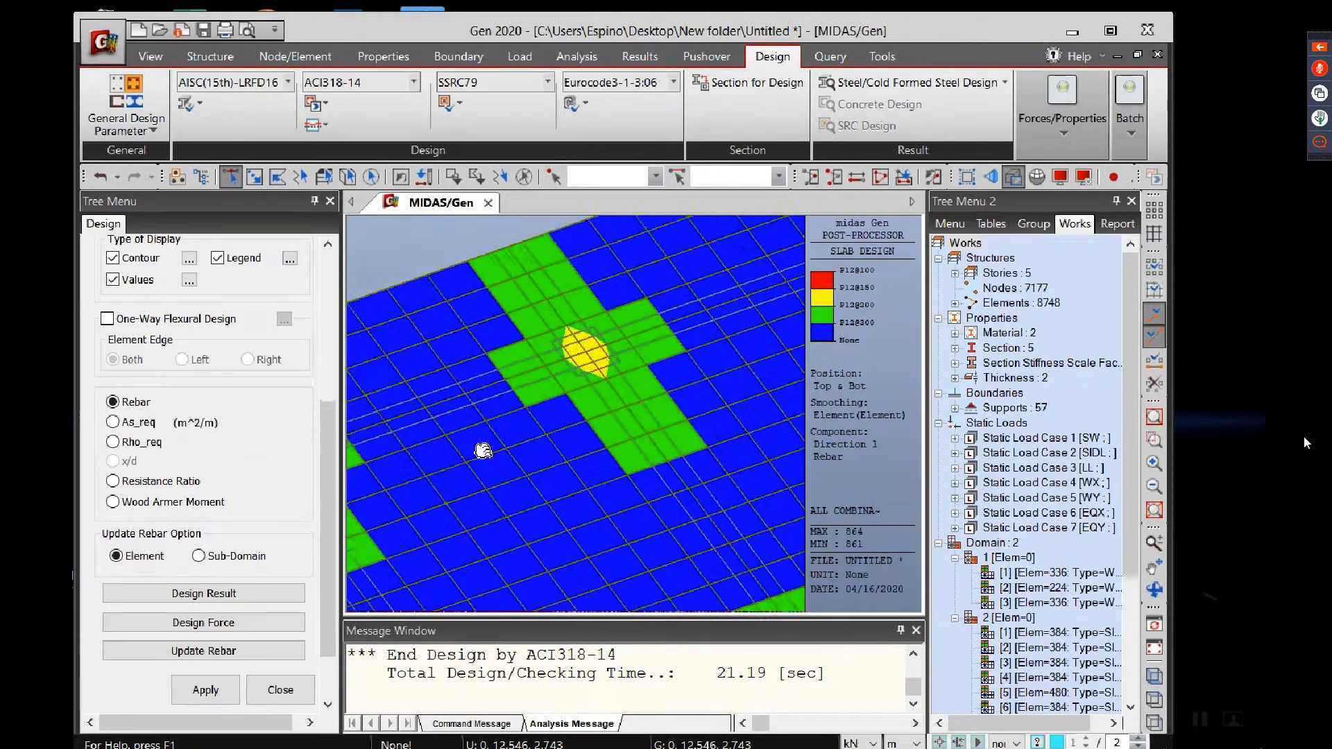
{"action": "scroll", "coordinate": [573, 389], "scroll_direction": "up", "scroll_amount": 3}
{"action": "middle_click_drag", "start_coordinate": [670, 326], "coordinate": [551, 382]}
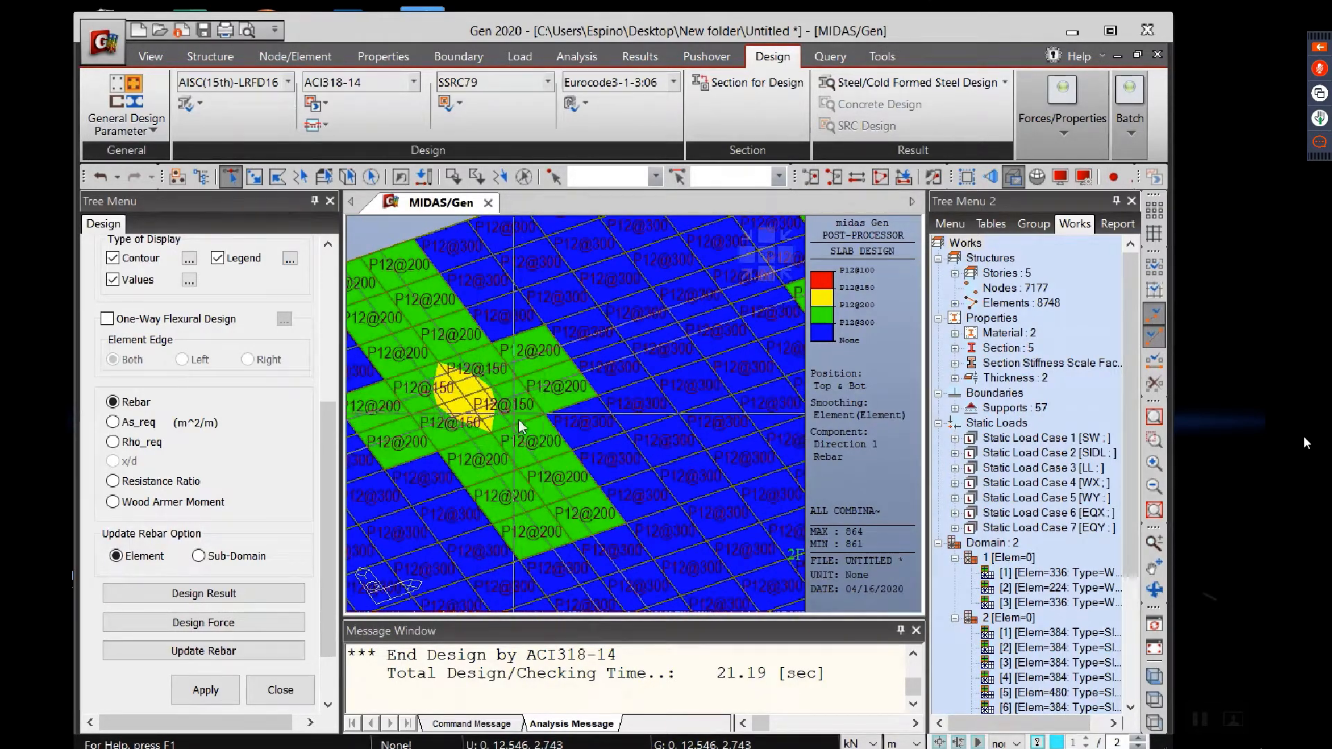
{"action": "scroll", "coordinate": [576, 404], "scroll_direction": "up", "scroll_amount": 3}
{"action": "mouse_move", "coordinate": [662, 386]}
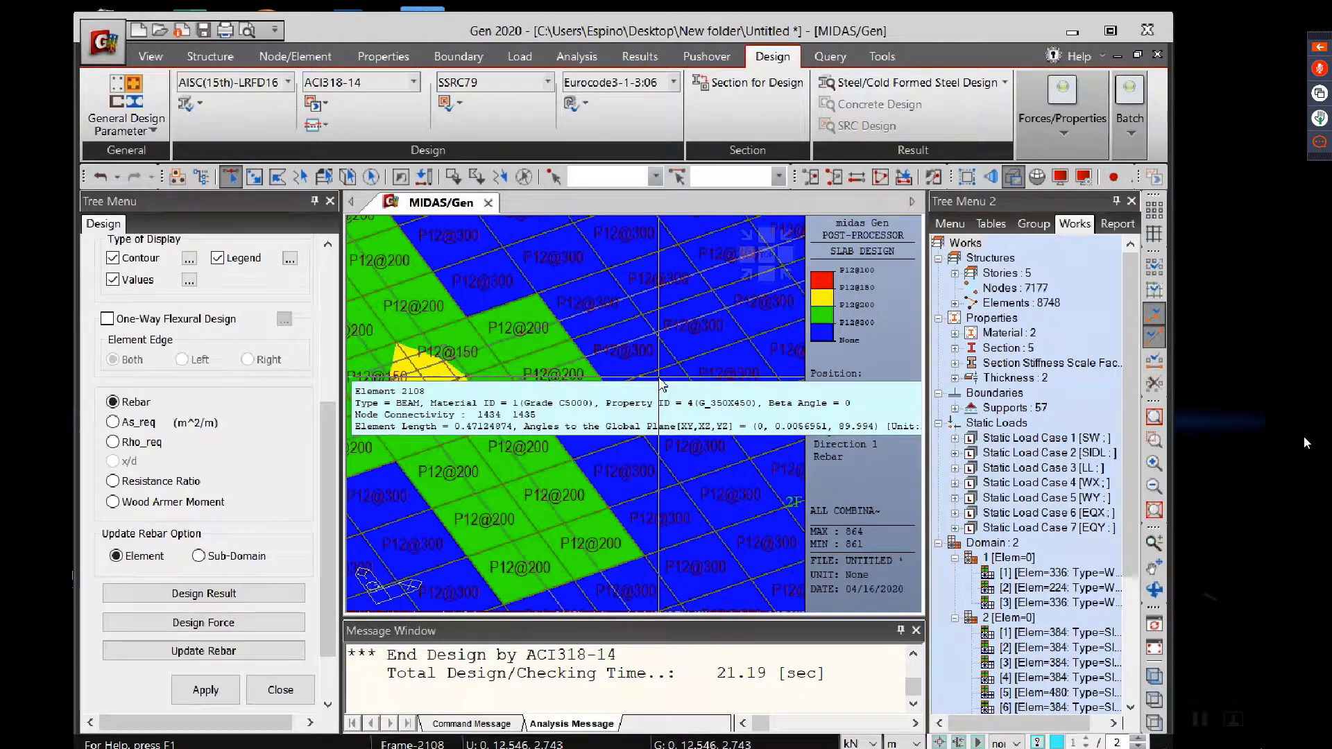
Step: Update the slab rebar data from the design results with the update option set to Element
{"action": "scroll", "coordinate": [603, 435], "scroll_direction": "up", "scroll_amount": 5}
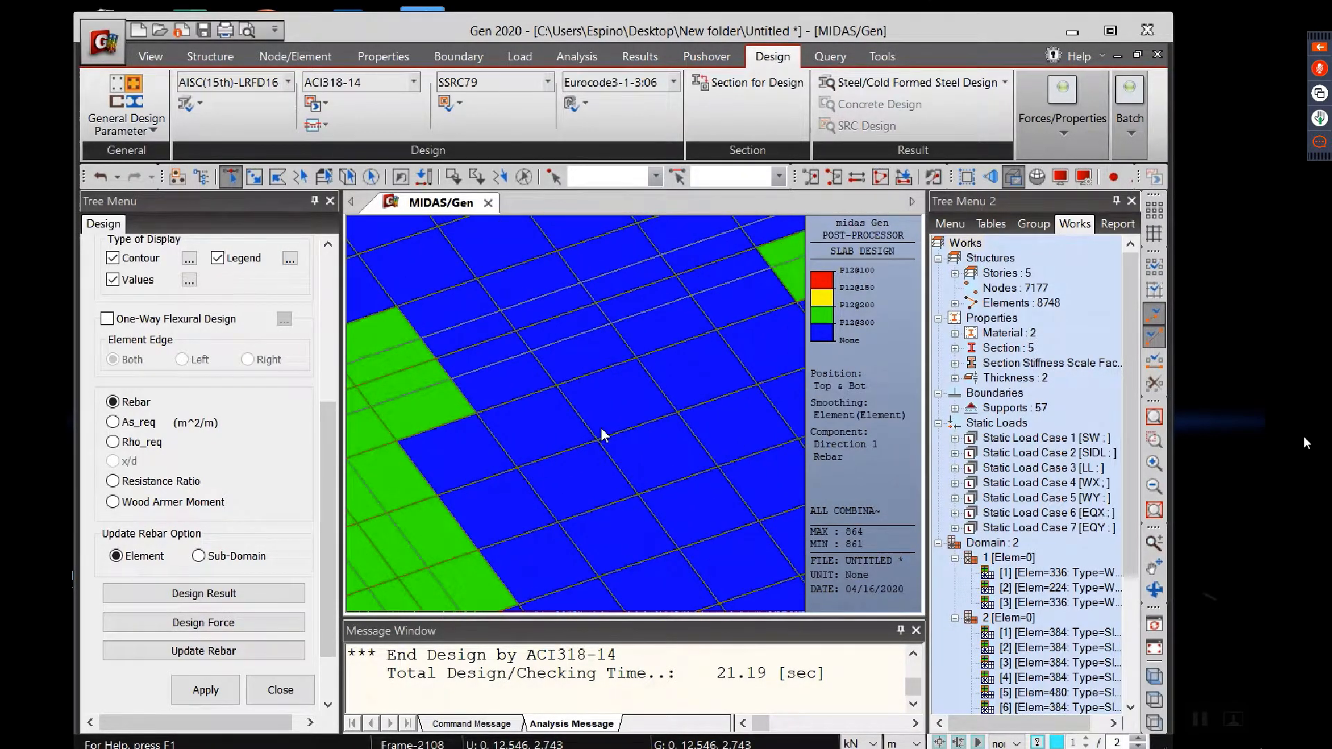
{"action": "scroll", "coordinate": [602, 435], "scroll_direction": "down", "scroll_amount": 5}
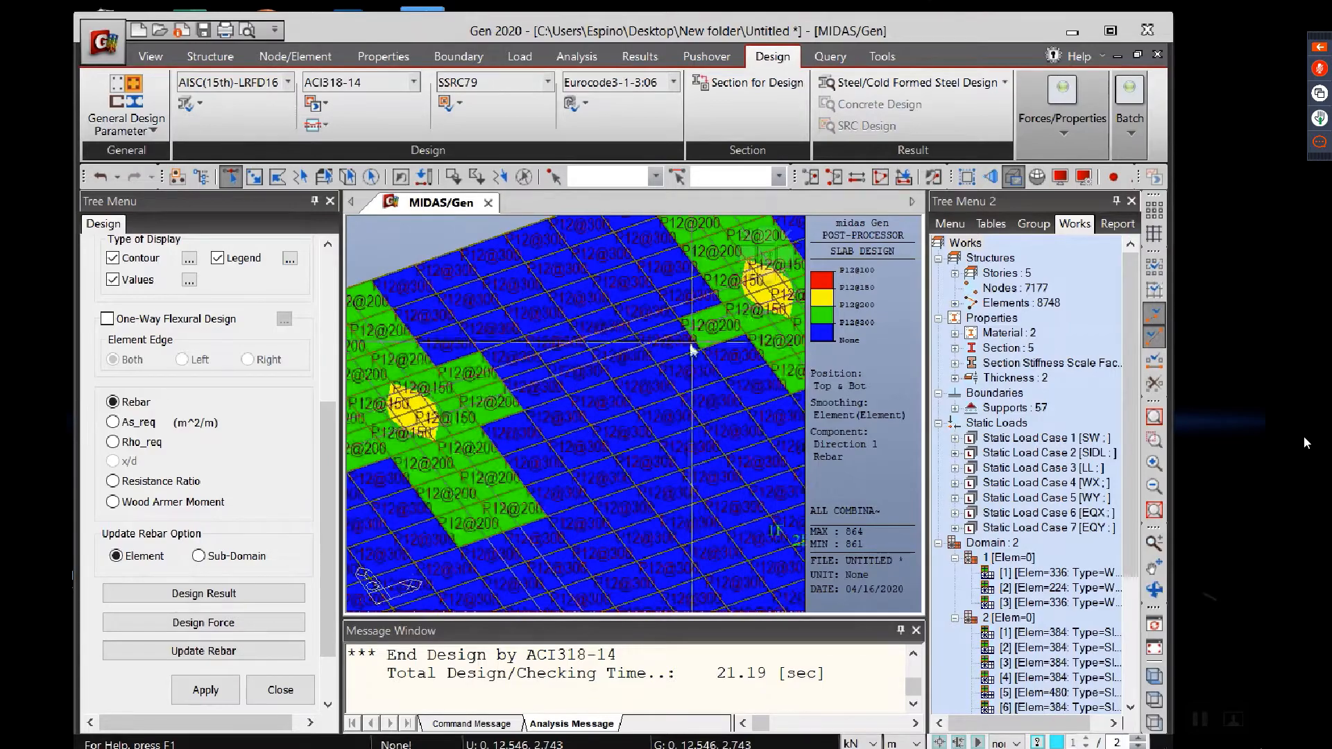
{"action": "middle_click_drag", "start_coordinate": [673, 358], "coordinate": [514, 473]}
{"action": "middle_click_drag", "start_coordinate": [640, 383], "coordinate": [526, 431]}
{"action": "middle_click_drag", "start_coordinate": [664, 418], "coordinate": [489, 422]}
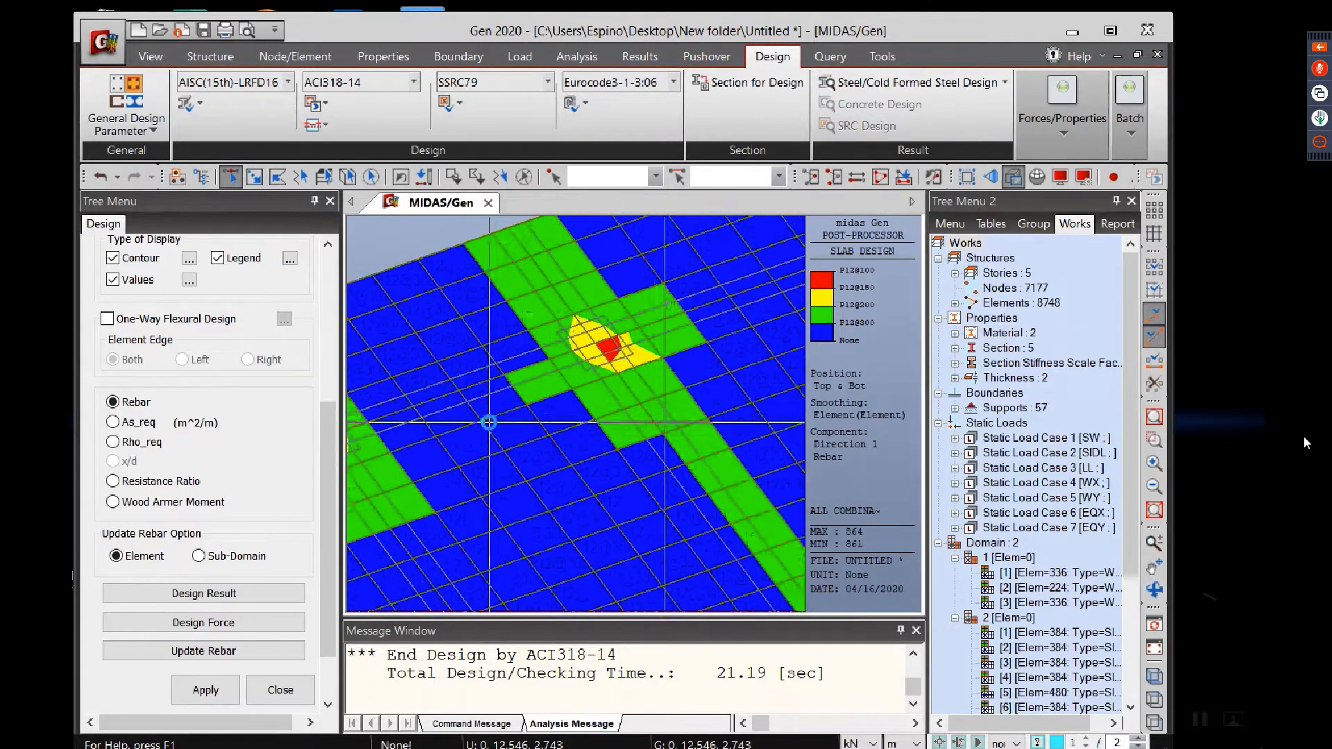
{"action": "middle_click_drag", "start_coordinate": [656, 415], "coordinate": [609, 373]}
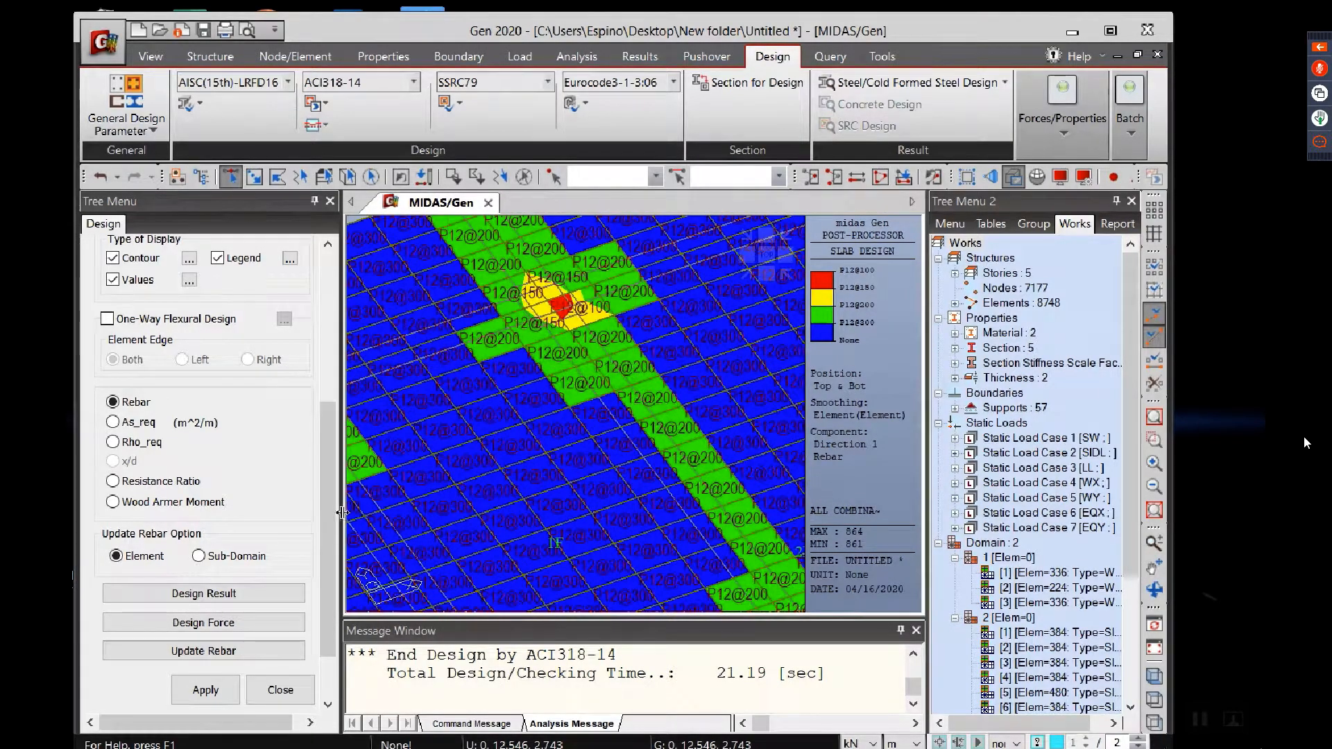
{"action": "left_click", "coordinate": [178, 652]}
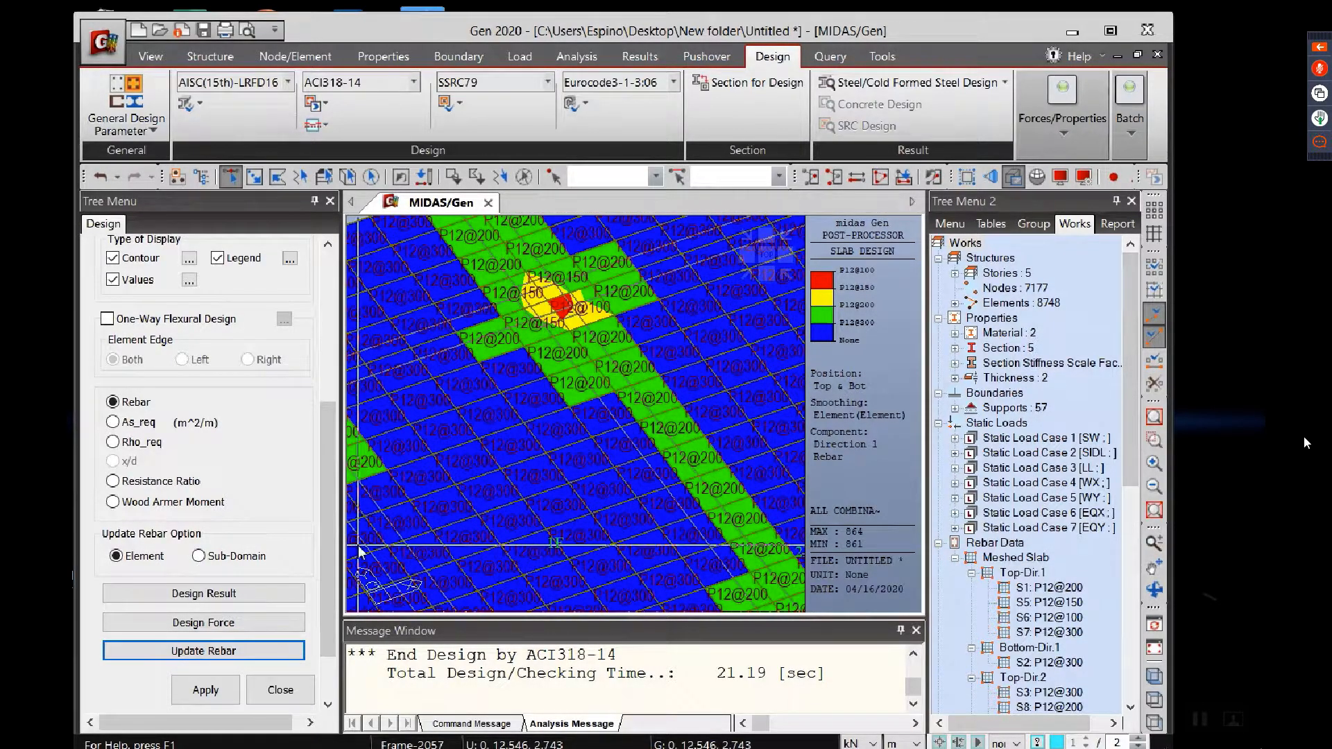
Step: Open the properties of the Top-Dir.1 meshed slab rebar type S1 (P12@200) from the rebar data
{"action": "left_click_drag", "start_coordinate": [1132, 480], "coordinate": [1124, 571]}
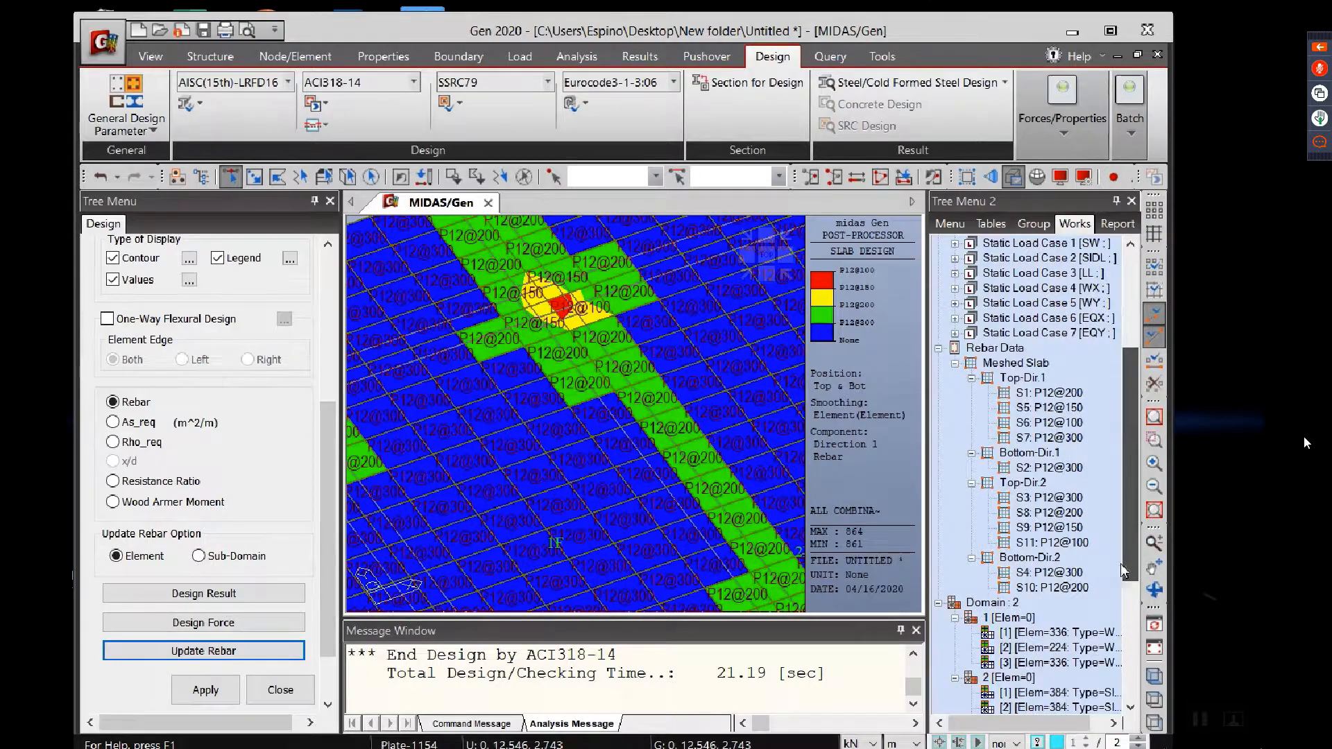
{"action": "left_click", "coordinate": [1043, 397]}
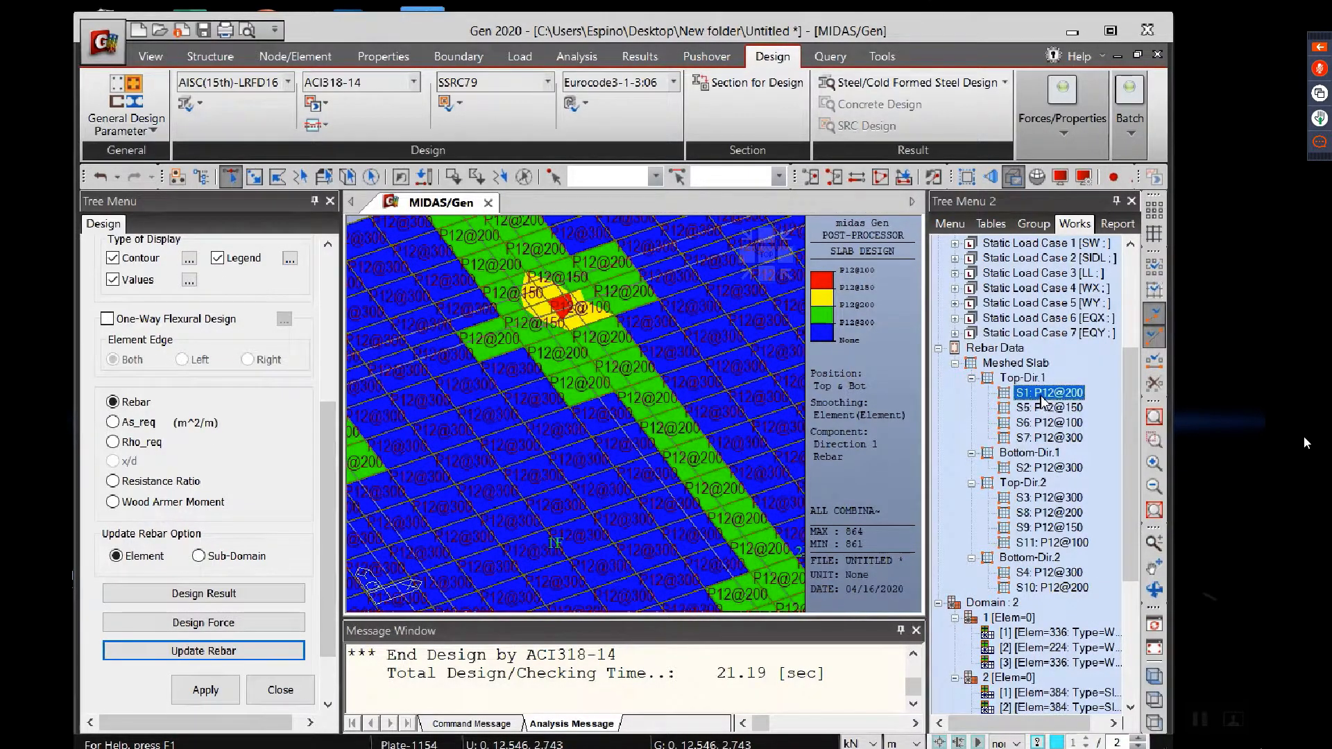
{"action": "scroll", "coordinate": [581, 425], "scroll_direction": "down", "scroll_amount": 5}
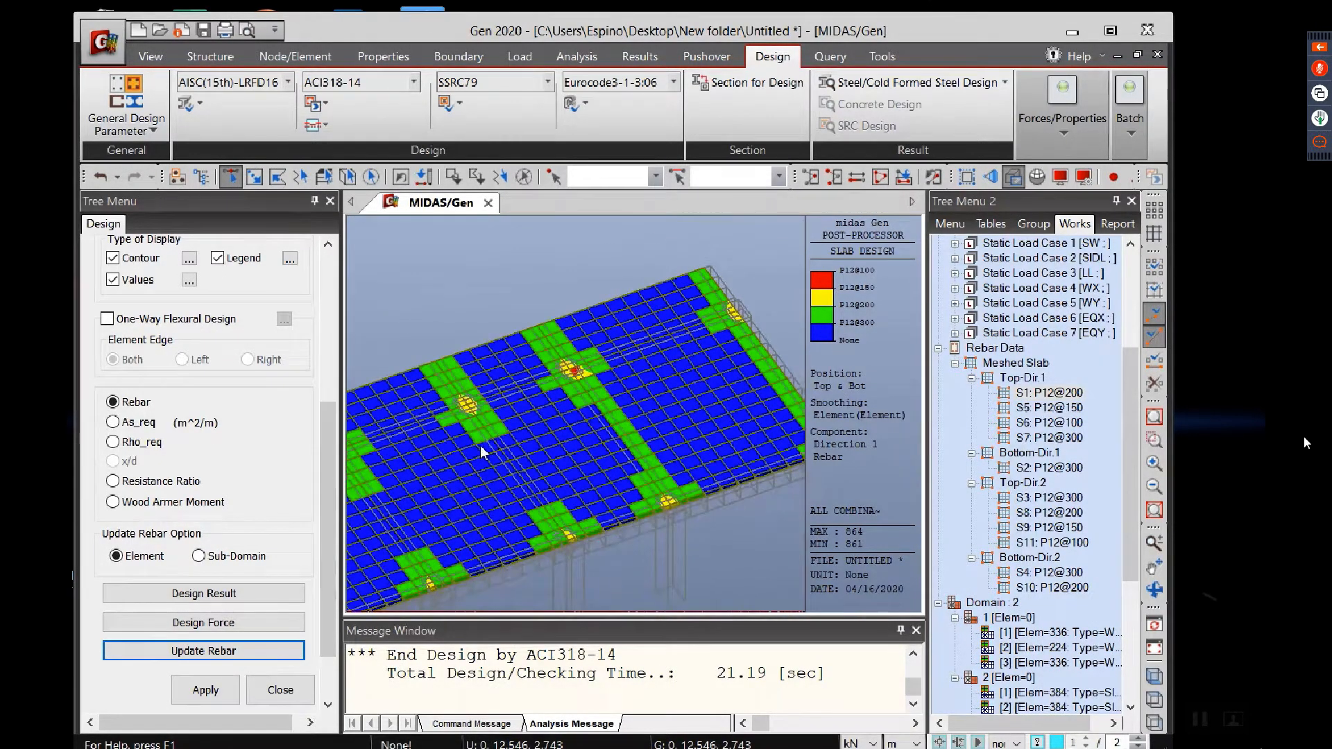
{"action": "scroll", "coordinate": [480, 445], "scroll_direction": "up", "scroll_amount": 5}
{"action": "right_click", "coordinate": [1048, 394]}
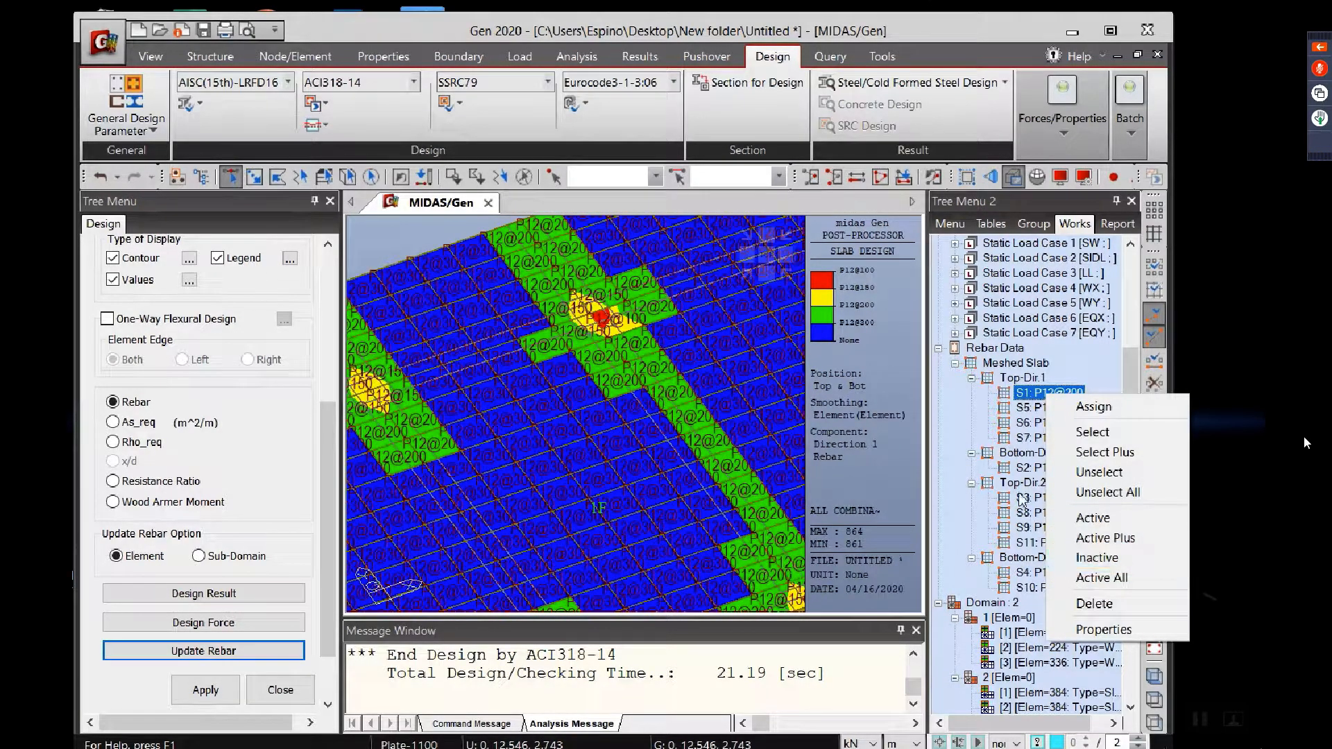
{"action": "left_click", "coordinate": [1103, 629]}
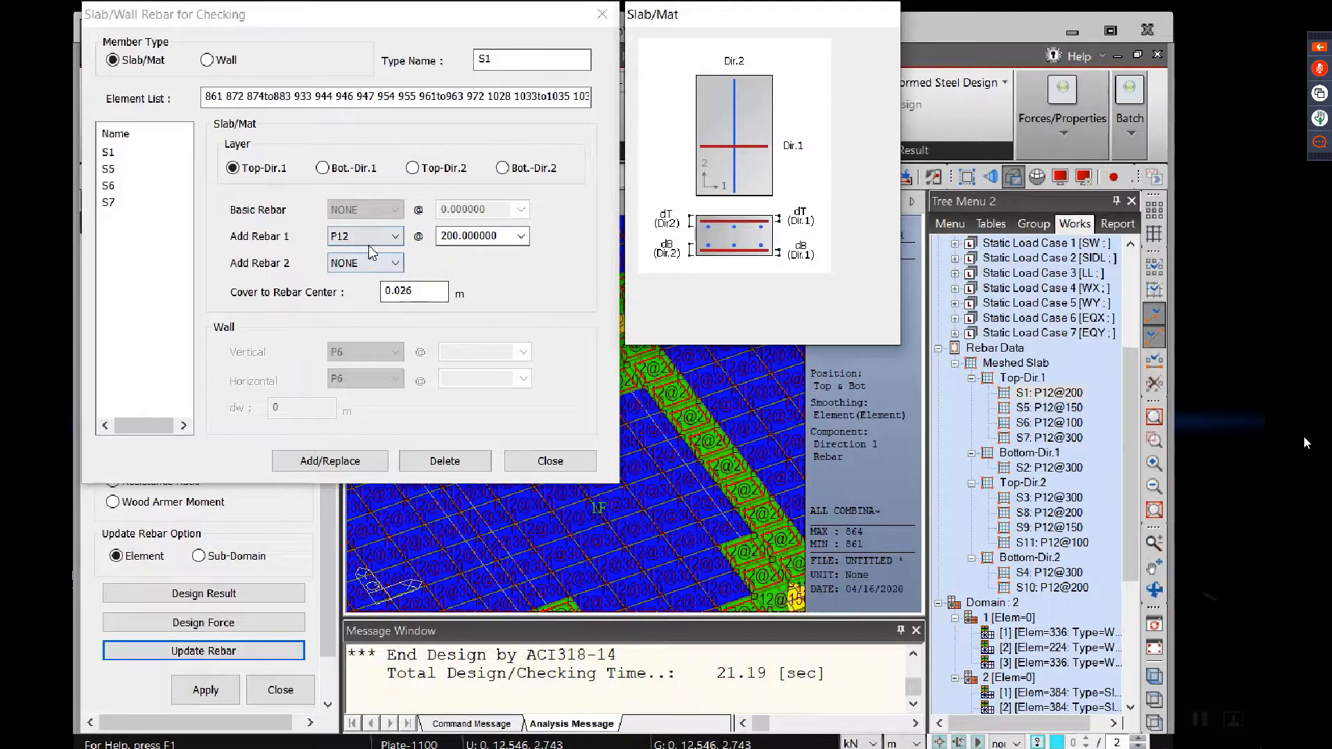
Step: Check the Add Rebar 1 bar size and spacing of S1, and close the rebar definition without changes
{"action": "left_click", "coordinate": [458, 238]}
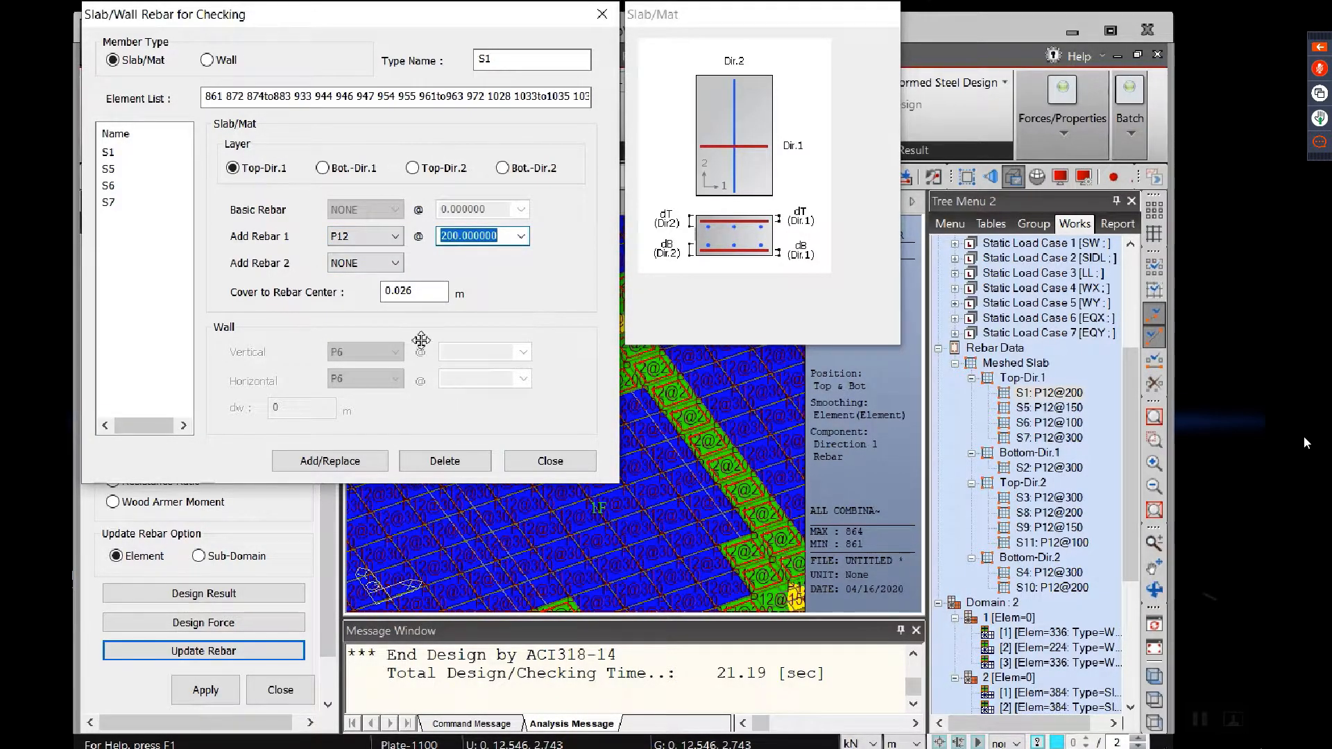
{"action": "left_click", "coordinate": [376, 245]}
{"action": "left_click", "coordinate": [377, 244]}
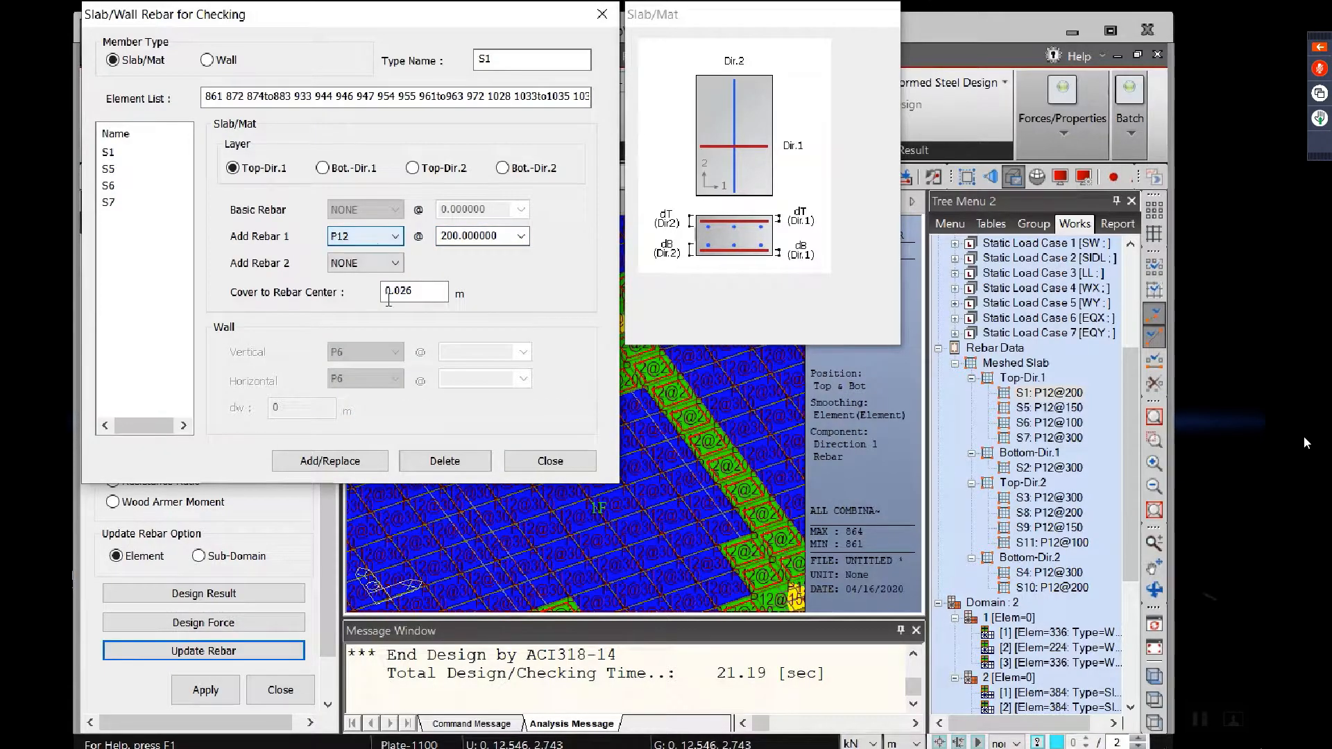
{"action": "left_click", "coordinate": [551, 461]}
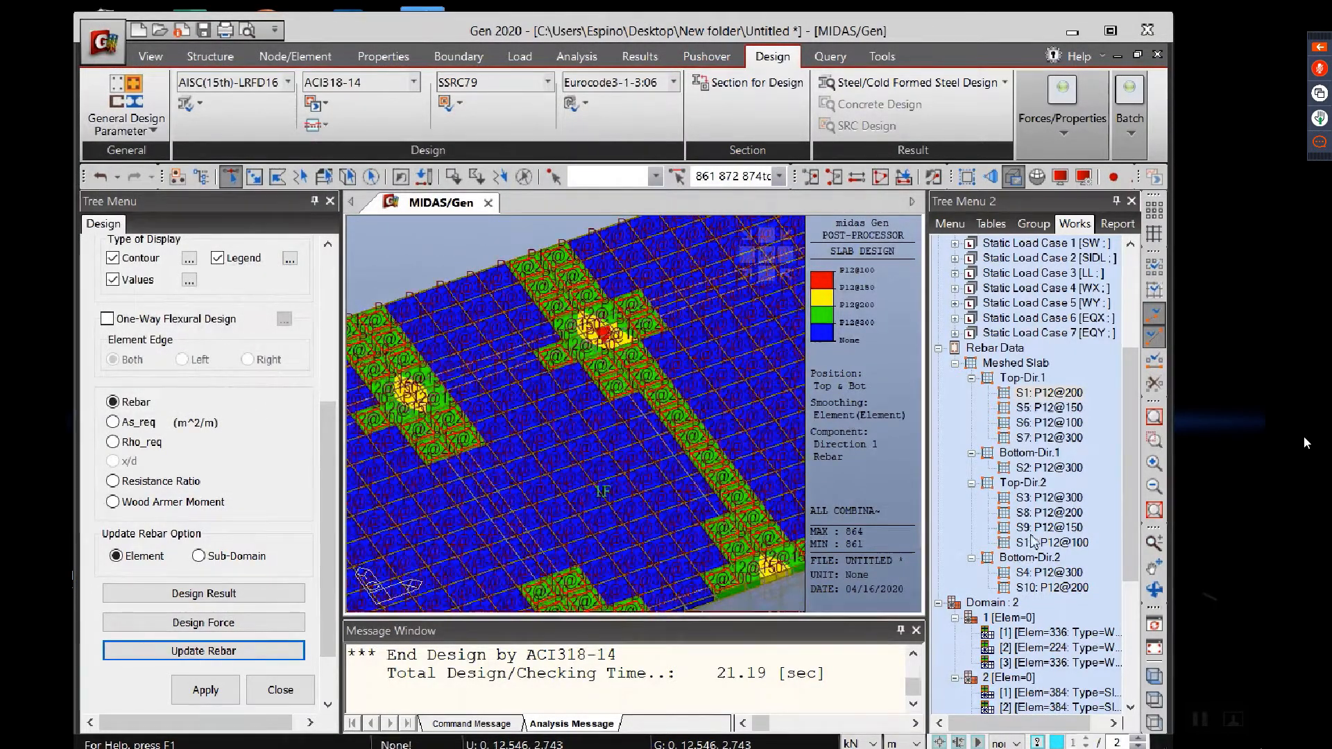
Step: Select the slab elements assigned to the Bottom-Dir.2 rebar type S10 (P12@200)
{"action": "scroll", "coordinate": [546, 461], "scroll_direction": "up", "scroll_amount": 4}
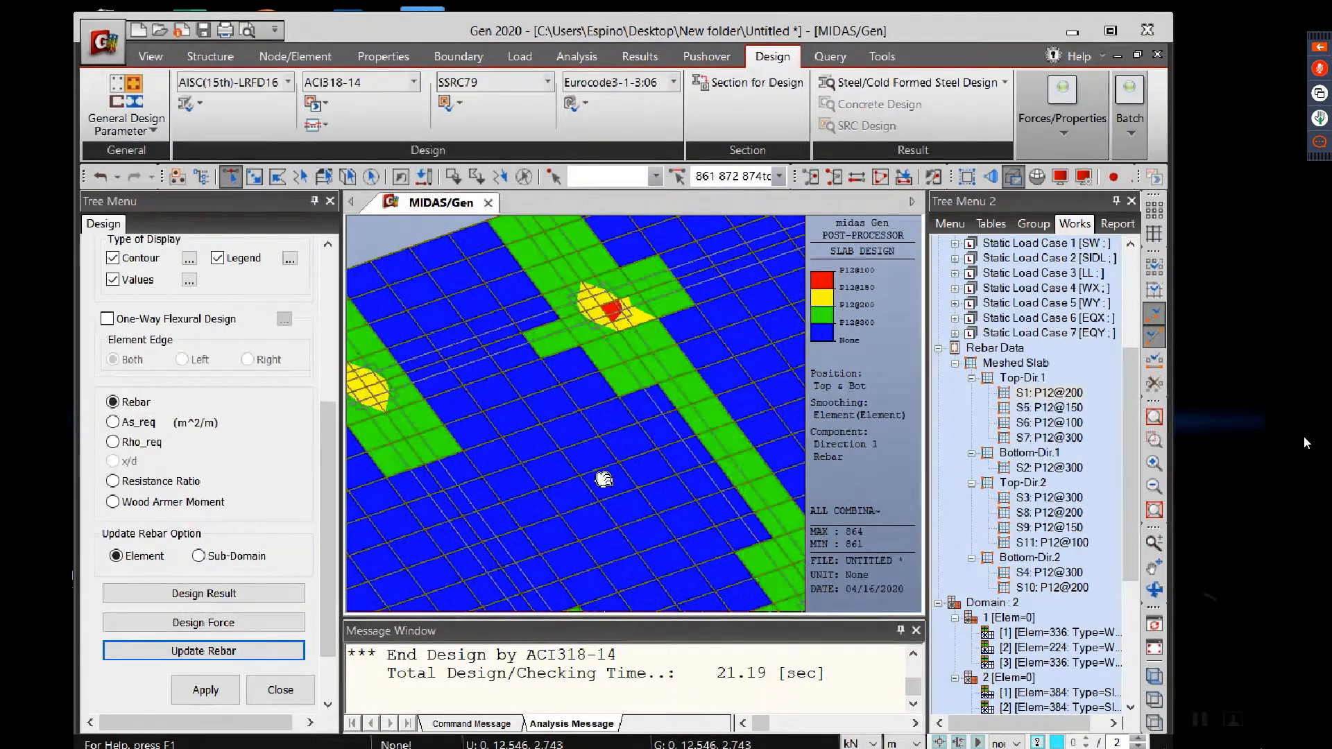
{"action": "scroll", "coordinate": [690, 467], "scroll_direction": "down", "scroll_amount": 3}
{"action": "scroll", "coordinate": [575, 447], "scroll_direction": "down", "scroll_amount": 5}
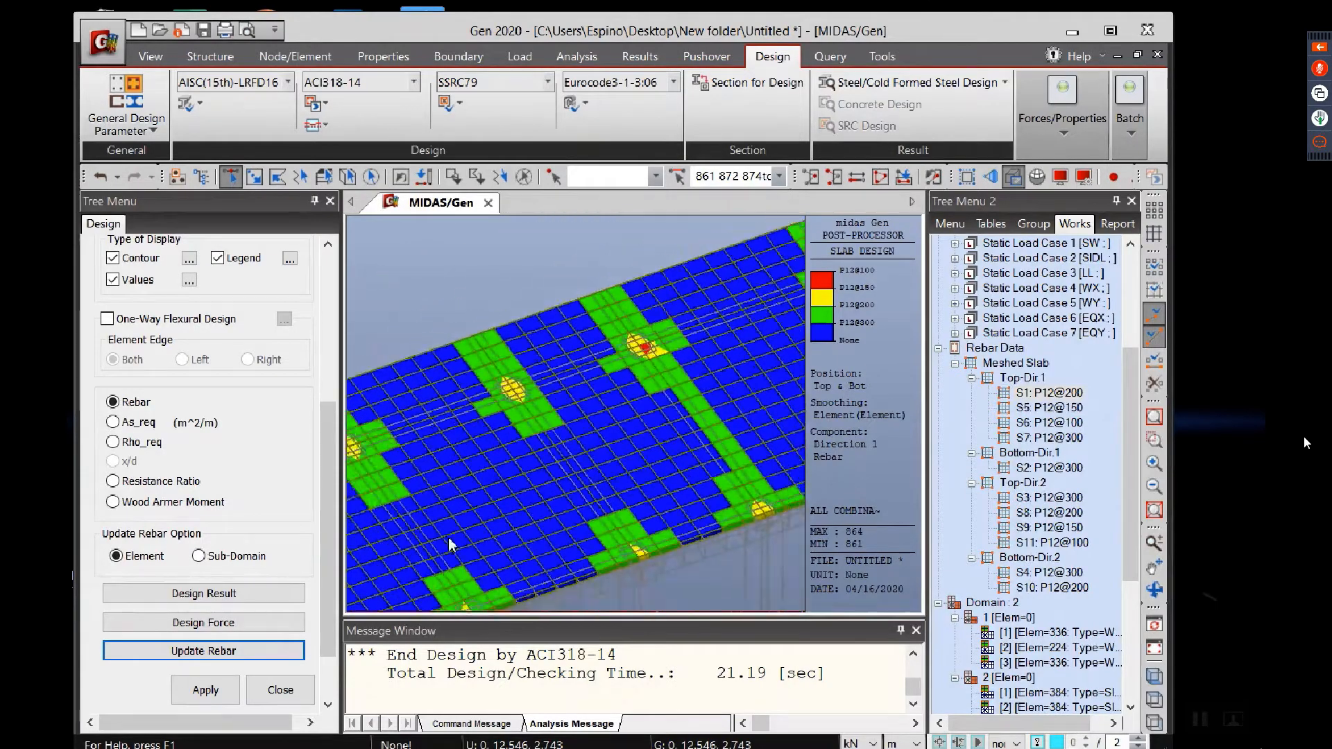
{"action": "left_click", "coordinate": [1047, 573]}
{"action": "double_click", "coordinate": [1045, 585]}
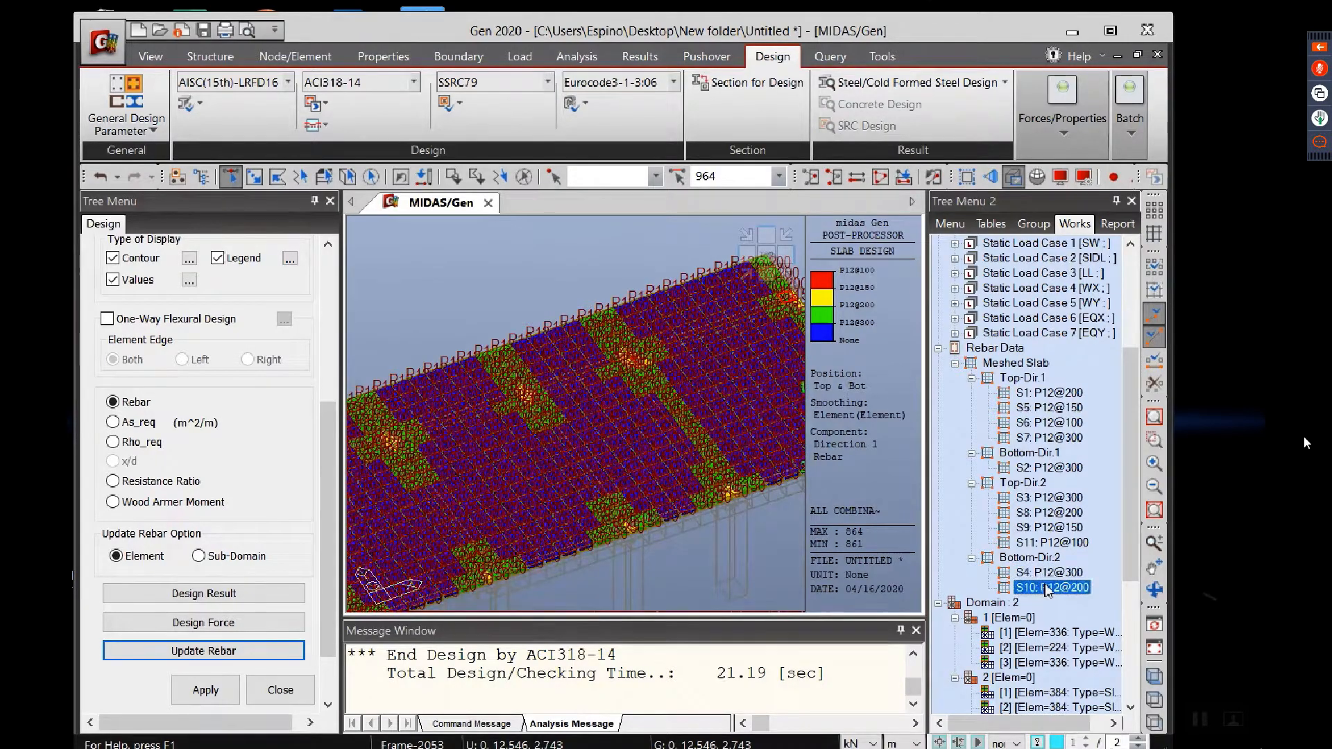
Step: Locate the selected S10 element in the model and inspect the rebar labels around it at the slab edge
{"action": "middle_click_drag", "start_coordinate": [632, 432], "coordinate": [527, 504]}
{"action": "scroll", "coordinate": [694, 344], "scroll_direction": "up", "scroll_amount": 3}
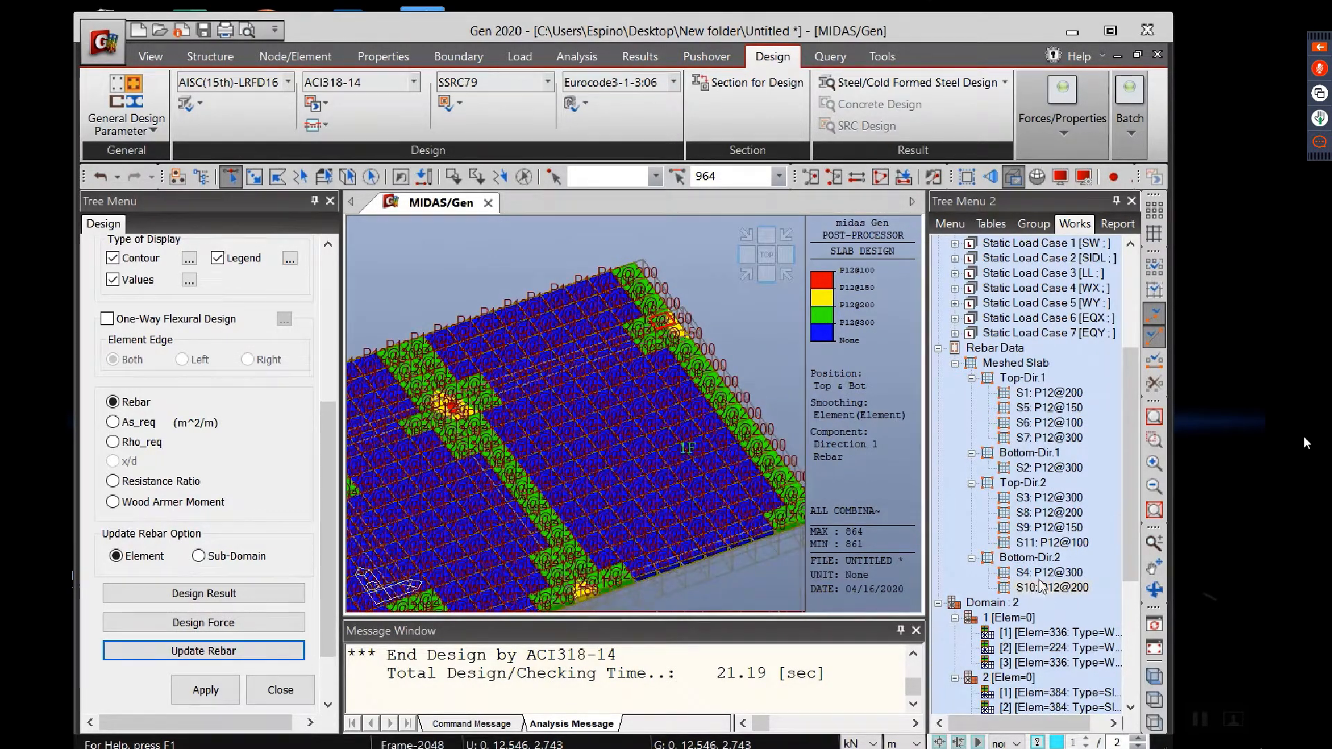
{"action": "scroll", "coordinate": [668, 386], "scroll_direction": "down", "scroll_amount": 3}
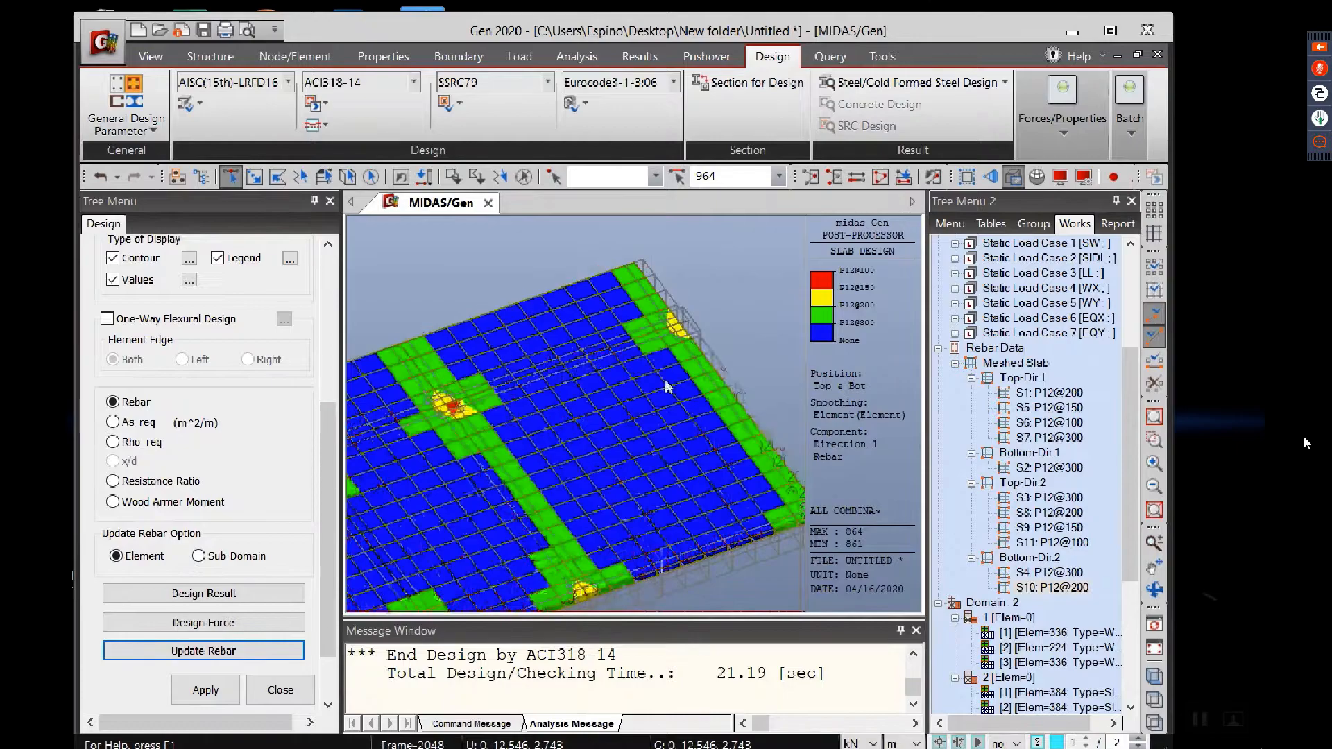
{"action": "left_click", "coordinate": [1043, 590]}
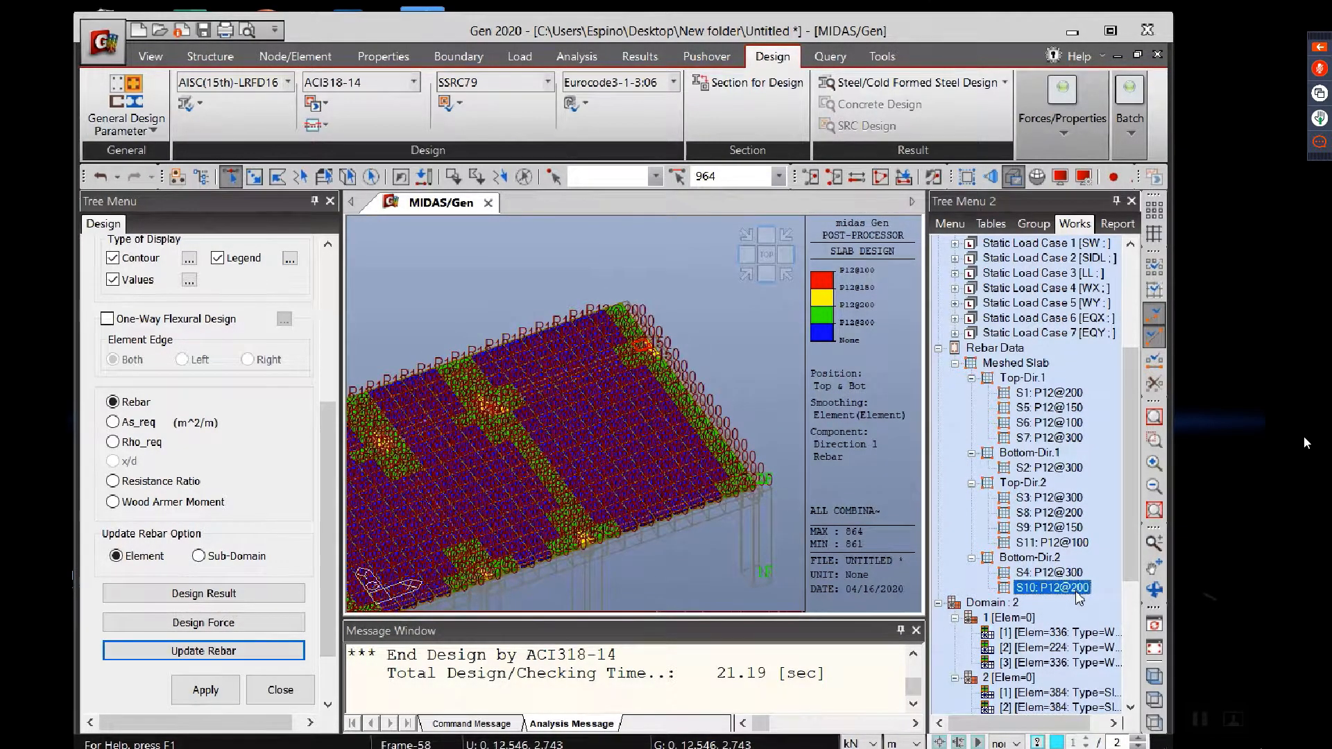
{"action": "scroll", "coordinate": [676, 376], "scroll_direction": "up", "scroll_amount": 5}
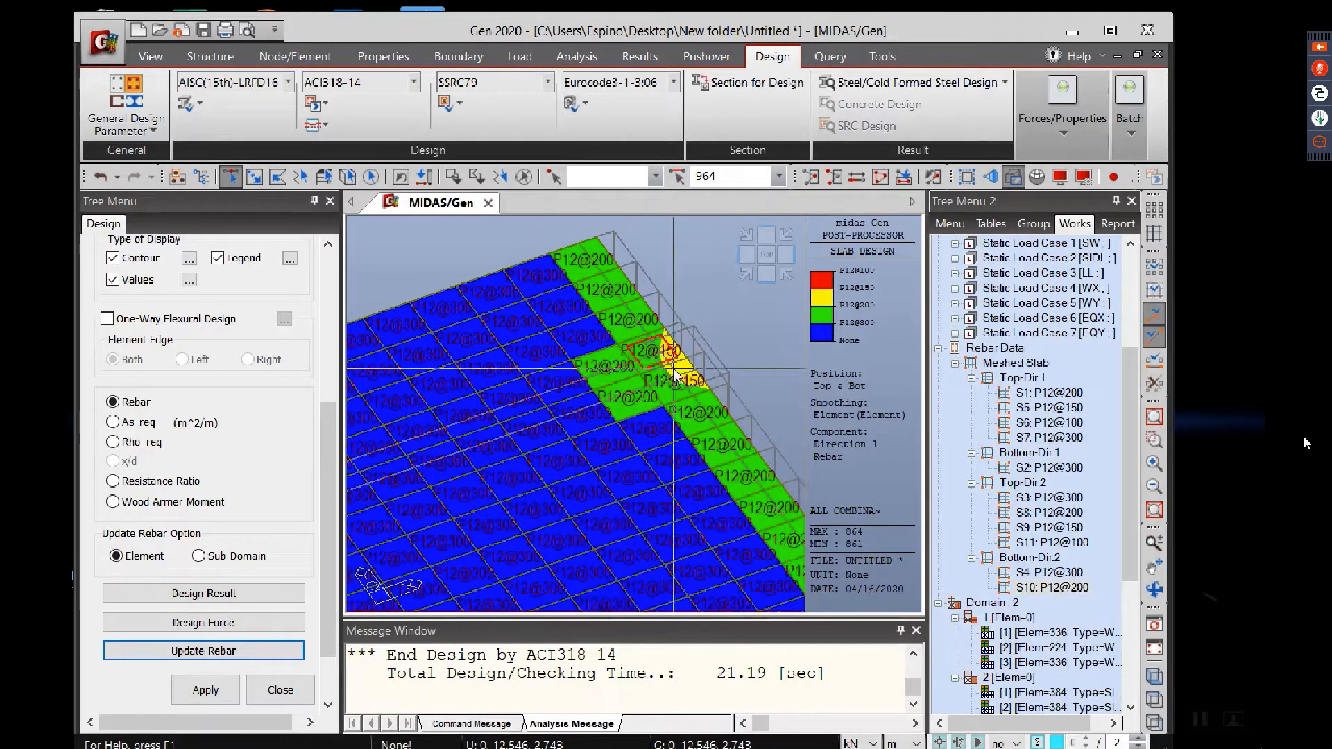
{"action": "scroll", "coordinate": [713, 343], "scroll_direction": "up", "scroll_amount": 2}
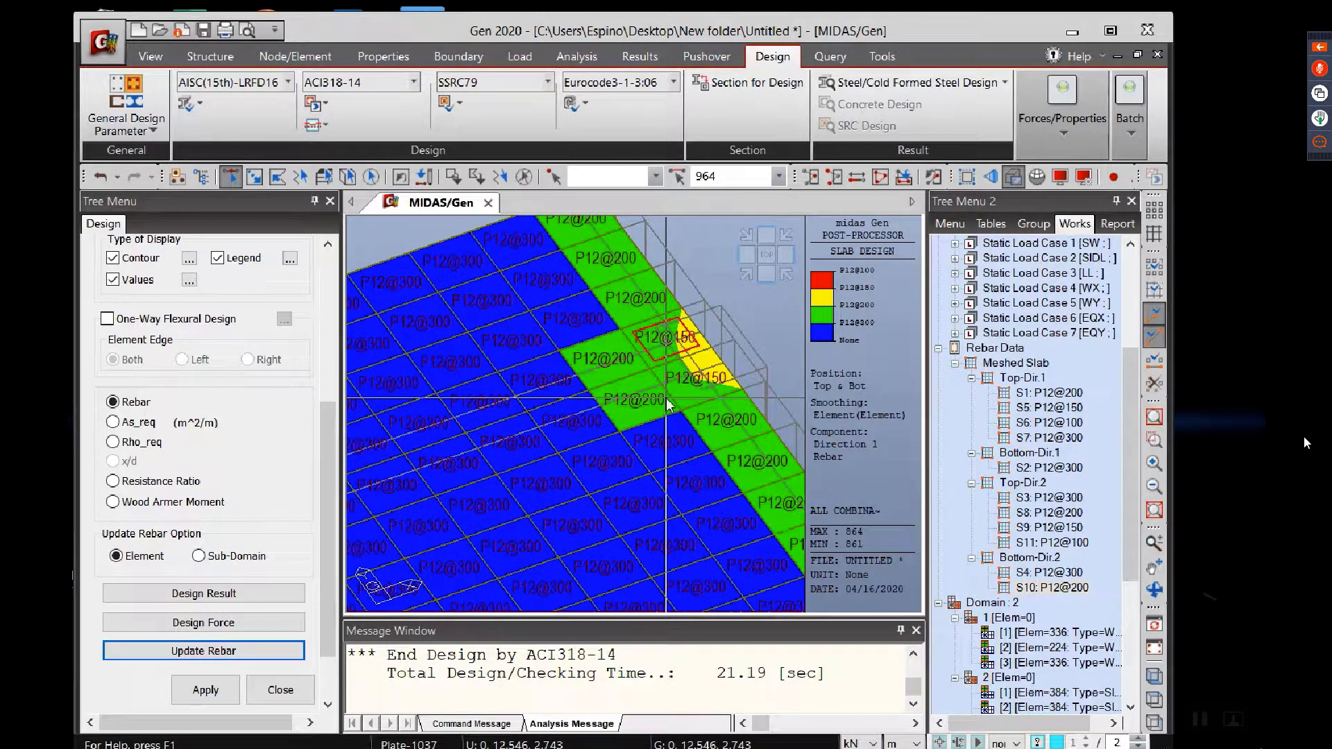
{"action": "scroll", "coordinate": [544, 371], "scroll_direction": "down", "scroll_amount": 1}
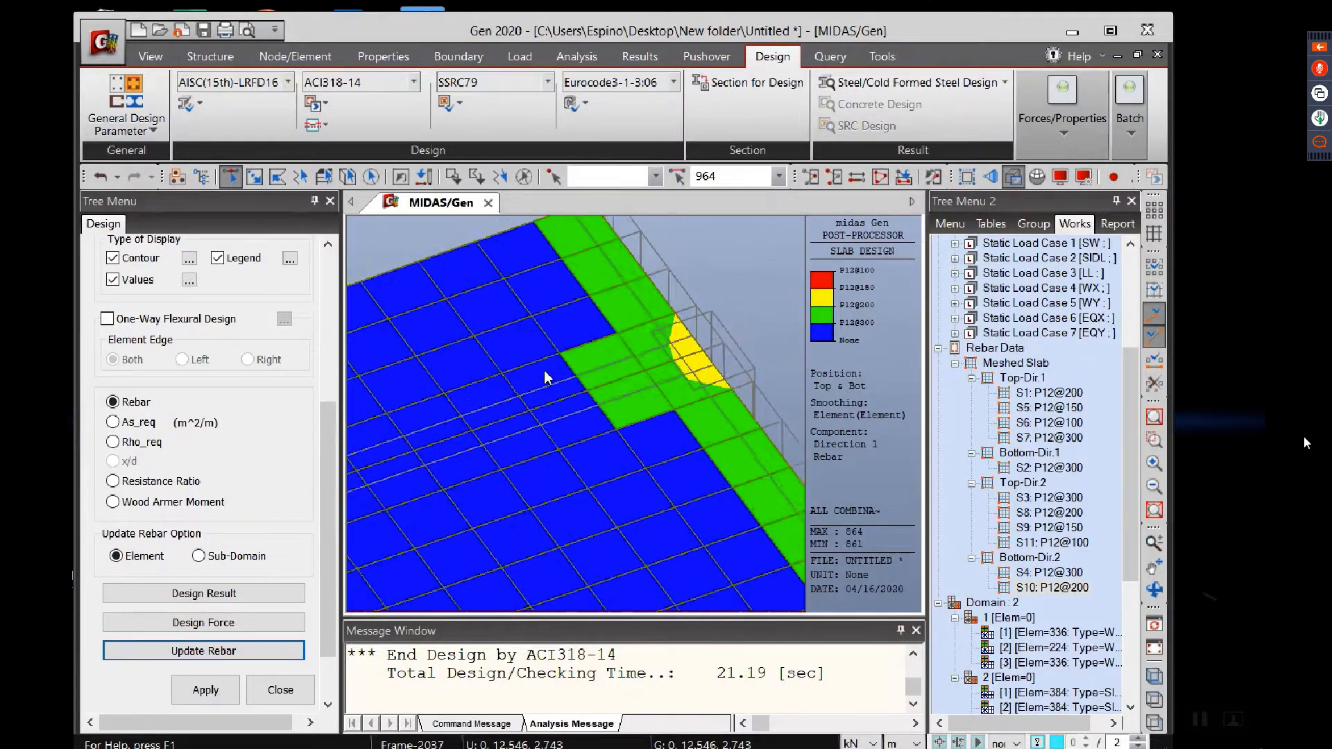
{"action": "scroll", "coordinate": [544, 369], "scroll_direction": "down", "scroll_amount": 4}
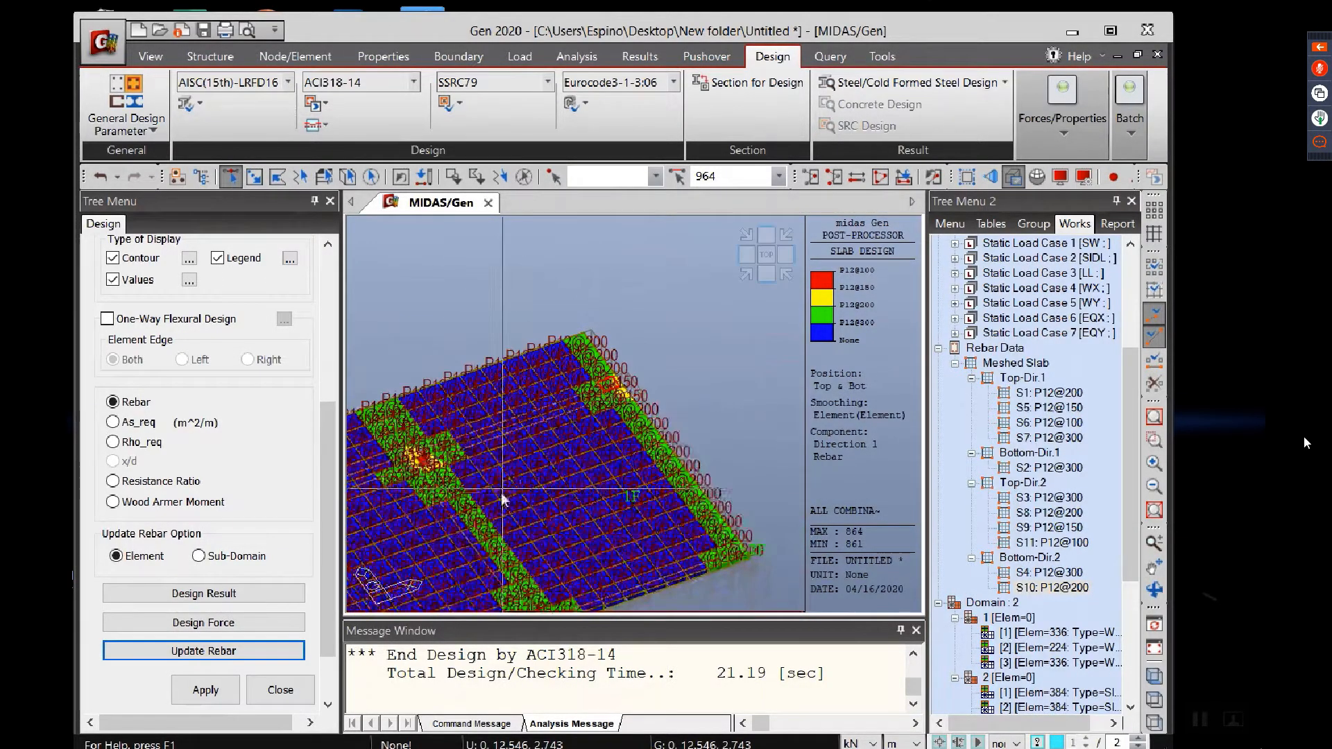
Step: Examine the slab rebar contour across the floor, from the wall edge and column supports back to the selected S10 element
{"action": "middle_click_drag", "start_coordinate": [481, 528], "coordinate": [727, 447]}
{"action": "middle_click_drag", "start_coordinate": [496, 531], "coordinate": [663, 433]}
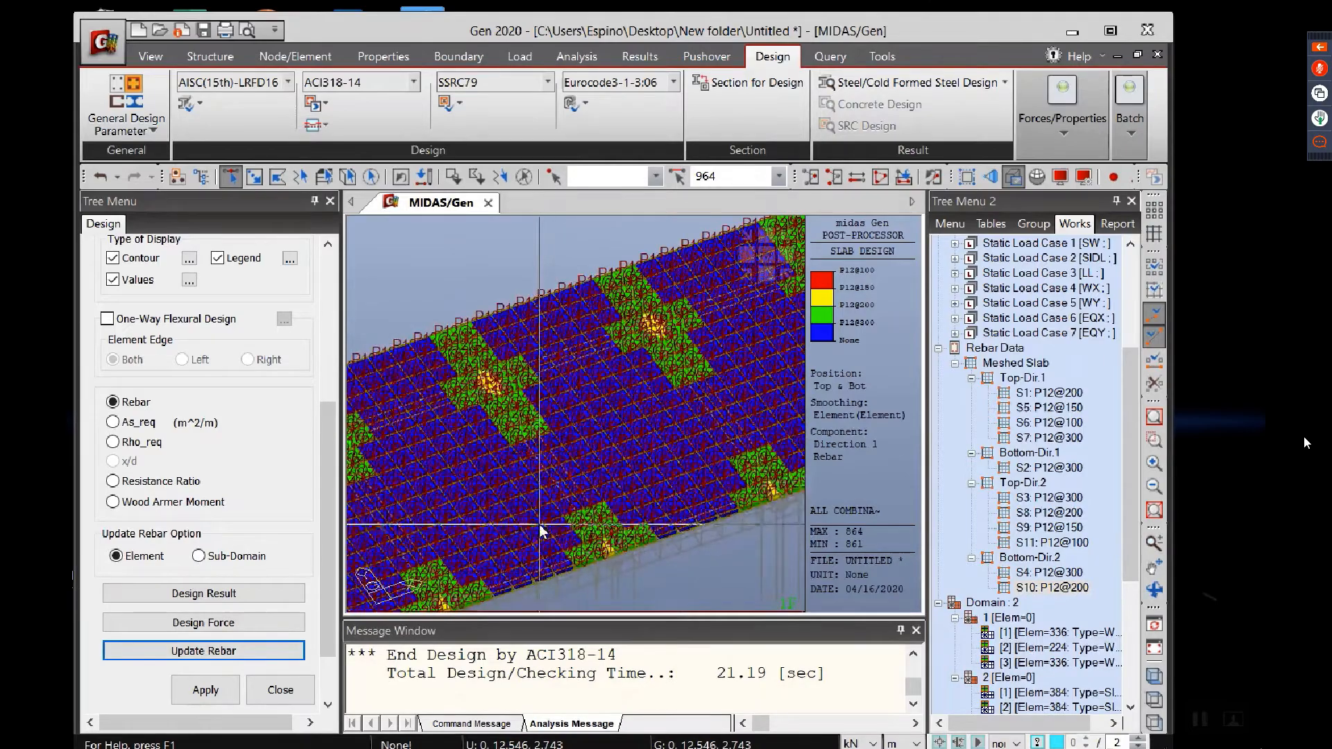
{"action": "middle_click_drag", "start_coordinate": [540, 525], "coordinate": [647, 435]}
{"action": "middle_click_drag", "start_coordinate": [563, 508], "coordinate": [639, 532]}
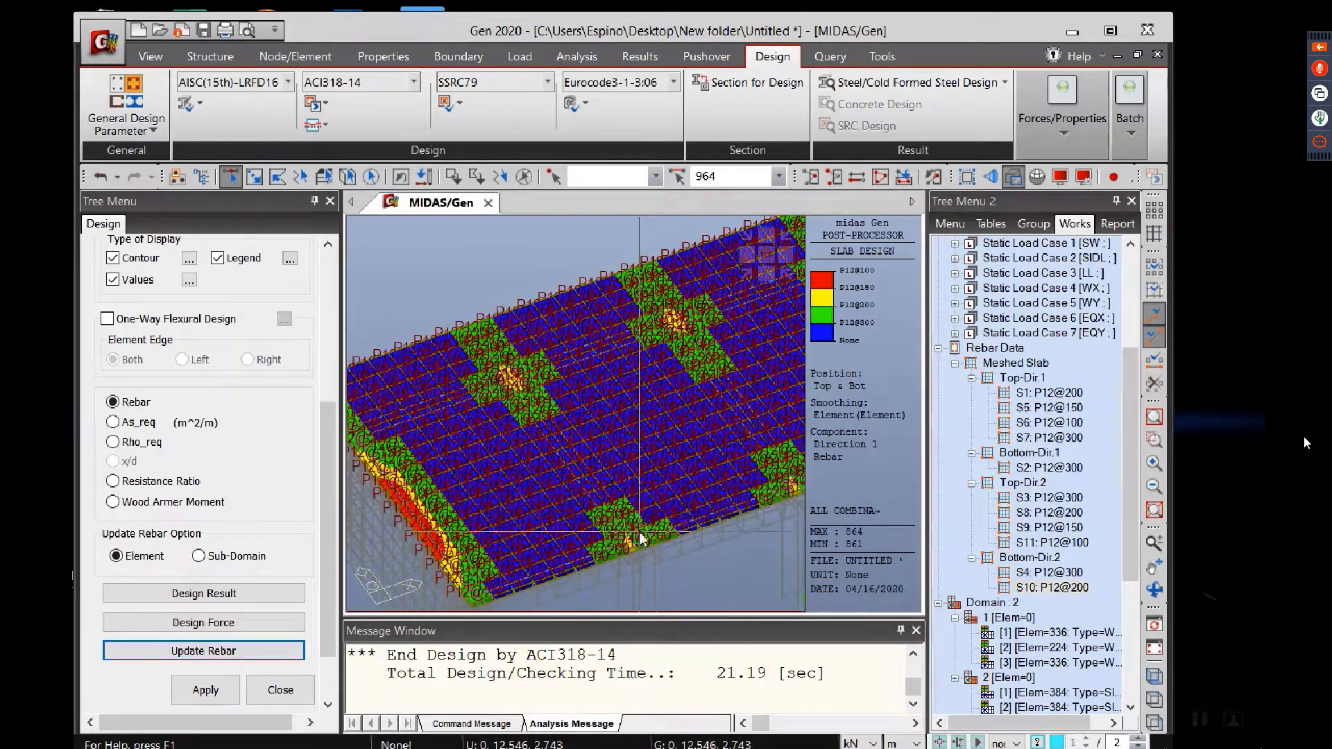
{"action": "scroll", "coordinate": [477, 453], "scroll_direction": "up", "scroll_amount": 2}
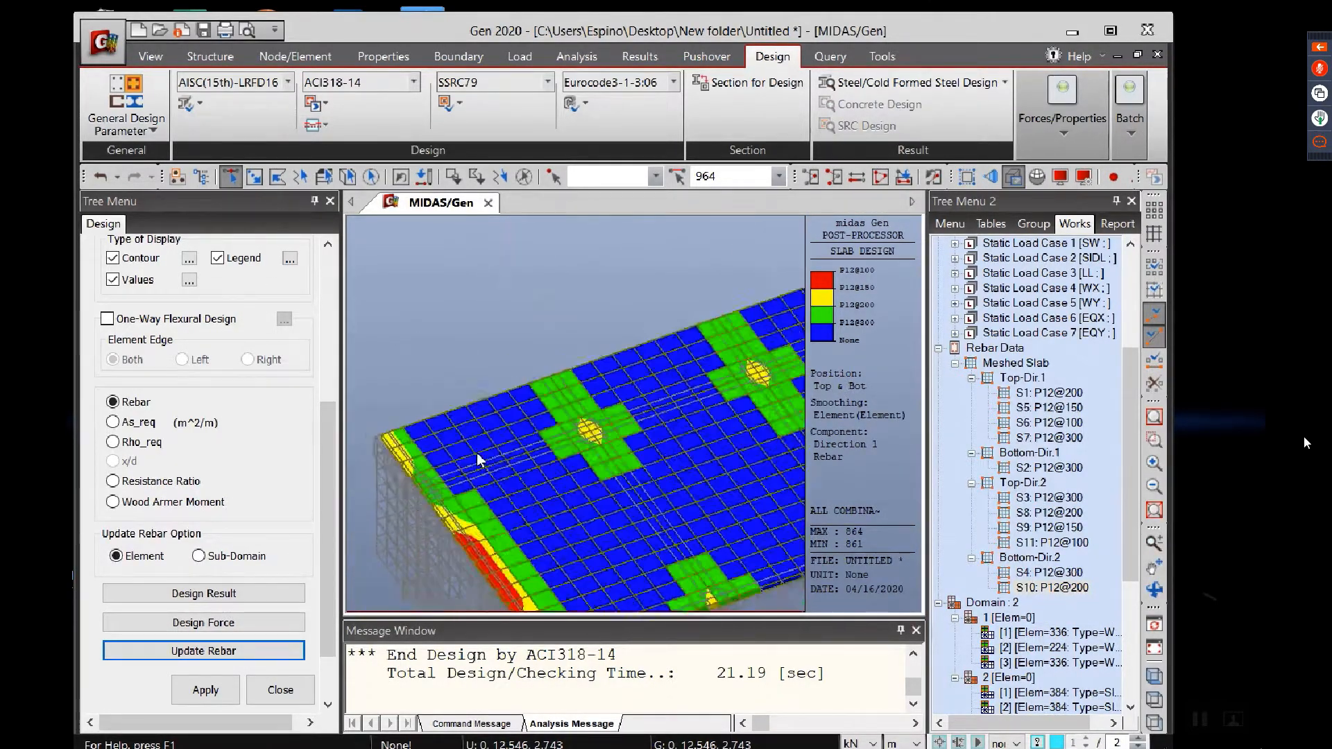
{"action": "scroll", "coordinate": [583, 451], "scroll_direction": "up", "scroll_amount": 4}
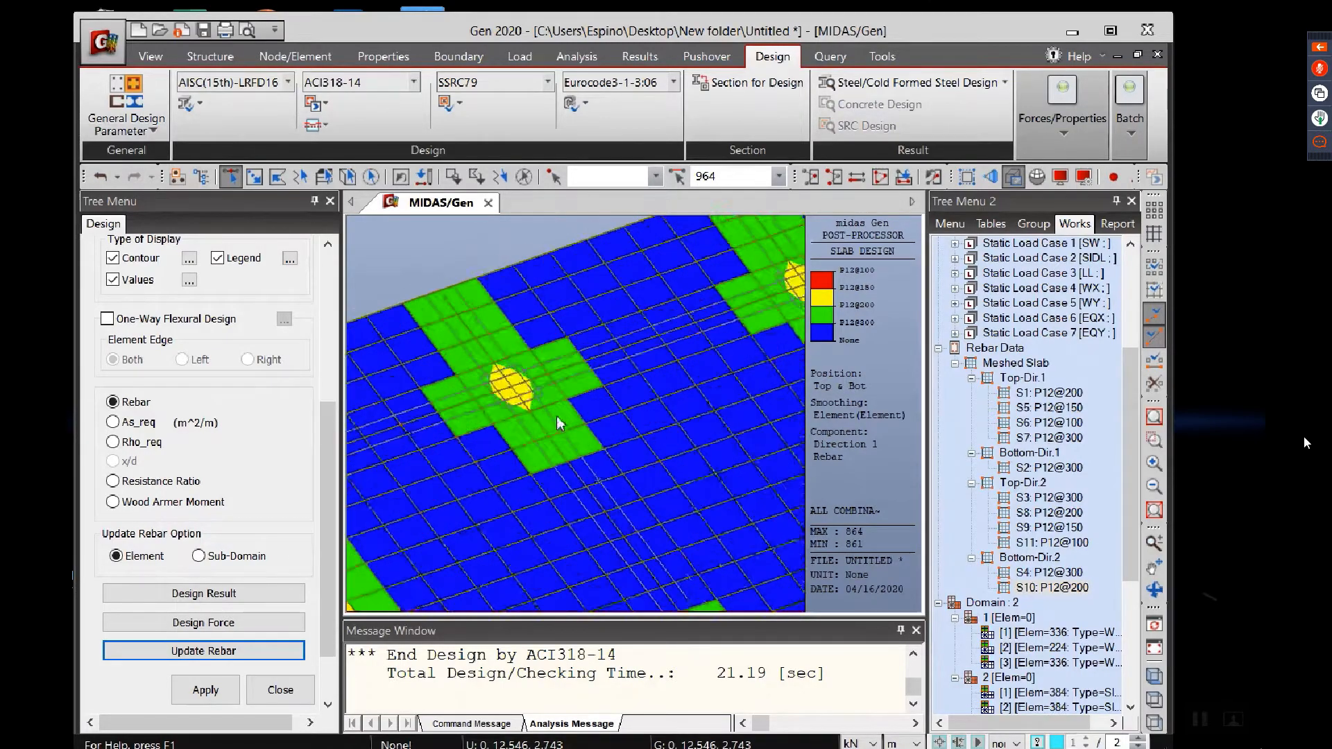
{"action": "scroll", "coordinate": [557, 415], "scroll_direction": "down", "scroll_amount": 3}
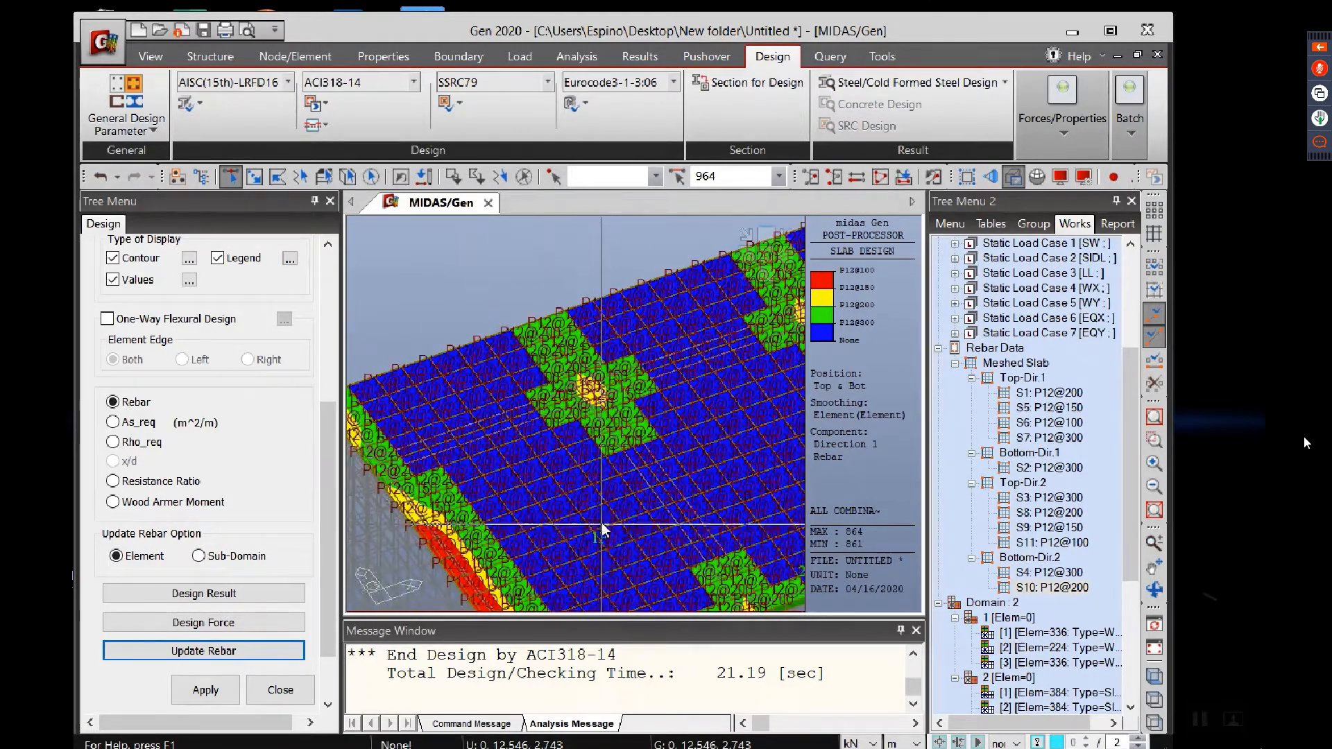
{"action": "scroll", "coordinate": [604, 500], "scroll_direction": "down", "scroll_amount": 3}
{"action": "scroll", "coordinate": [617, 448], "scroll_direction": "up", "scroll_amount": 5}
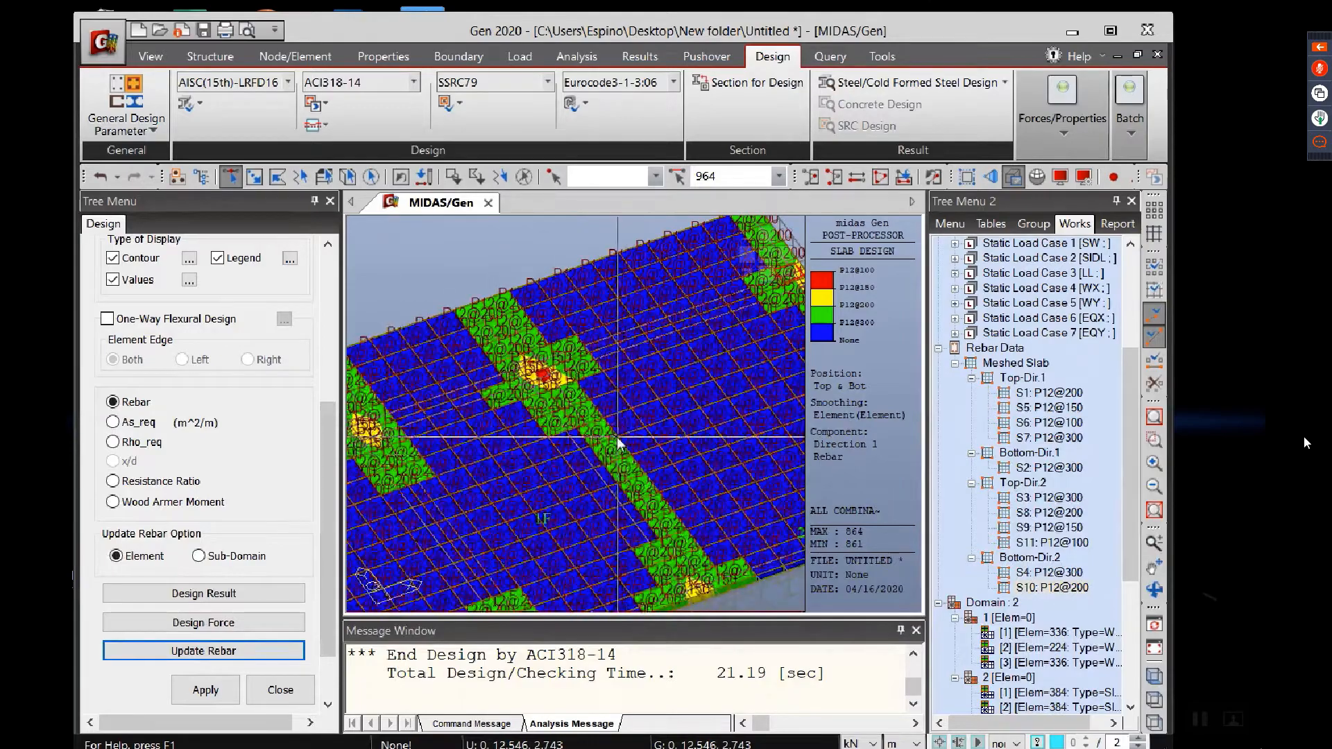
{"action": "middle_click_drag", "start_coordinate": [618, 444], "coordinate": [433, 523]}
{"action": "middle_click_drag", "start_coordinate": [559, 452], "coordinate": [533, 498]}
{"action": "scroll", "coordinate": [637, 419], "scroll_direction": "up", "scroll_amount": 3}
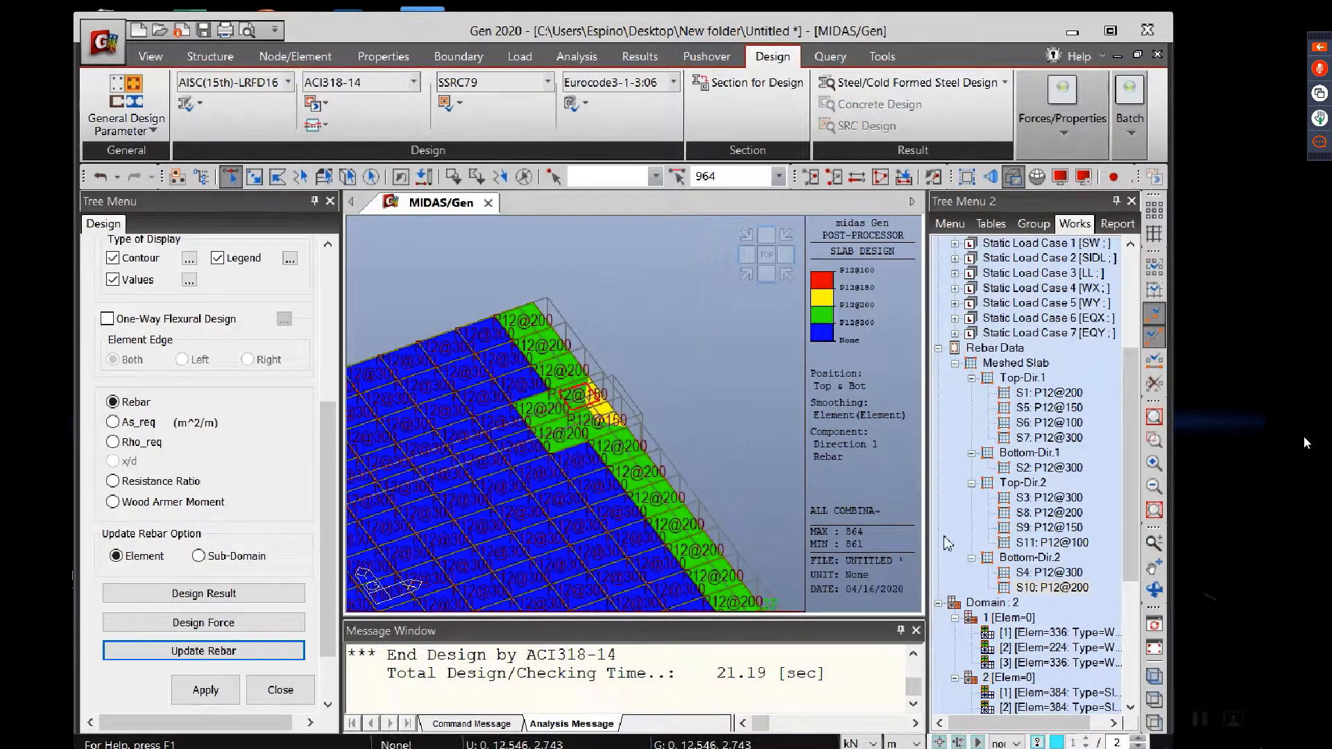
Step: Assign the Bottom-Dir.2 rebar type S4 (P12@300) to the selected S10 element, and select all elements that use S4
{"action": "left_click", "coordinate": [1045, 588]}
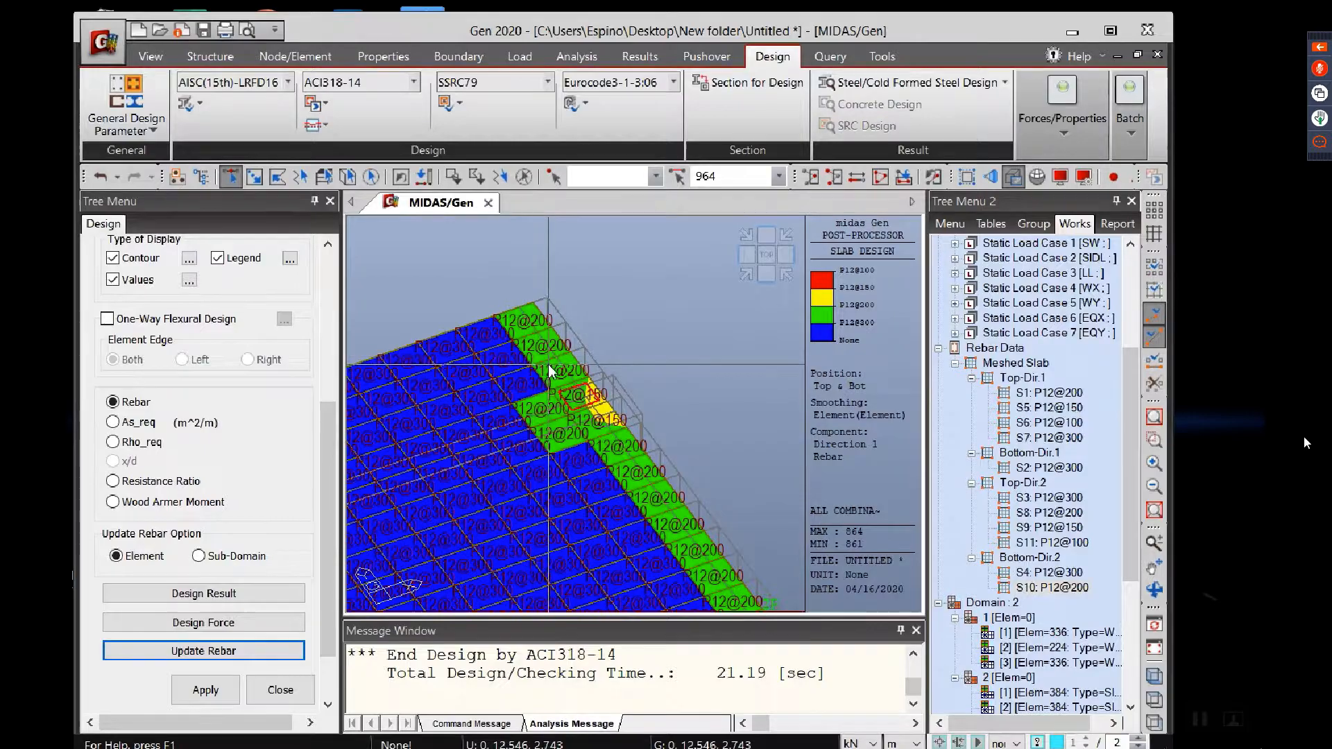
{"action": "left_click", "coordinate": [1057, 576]}
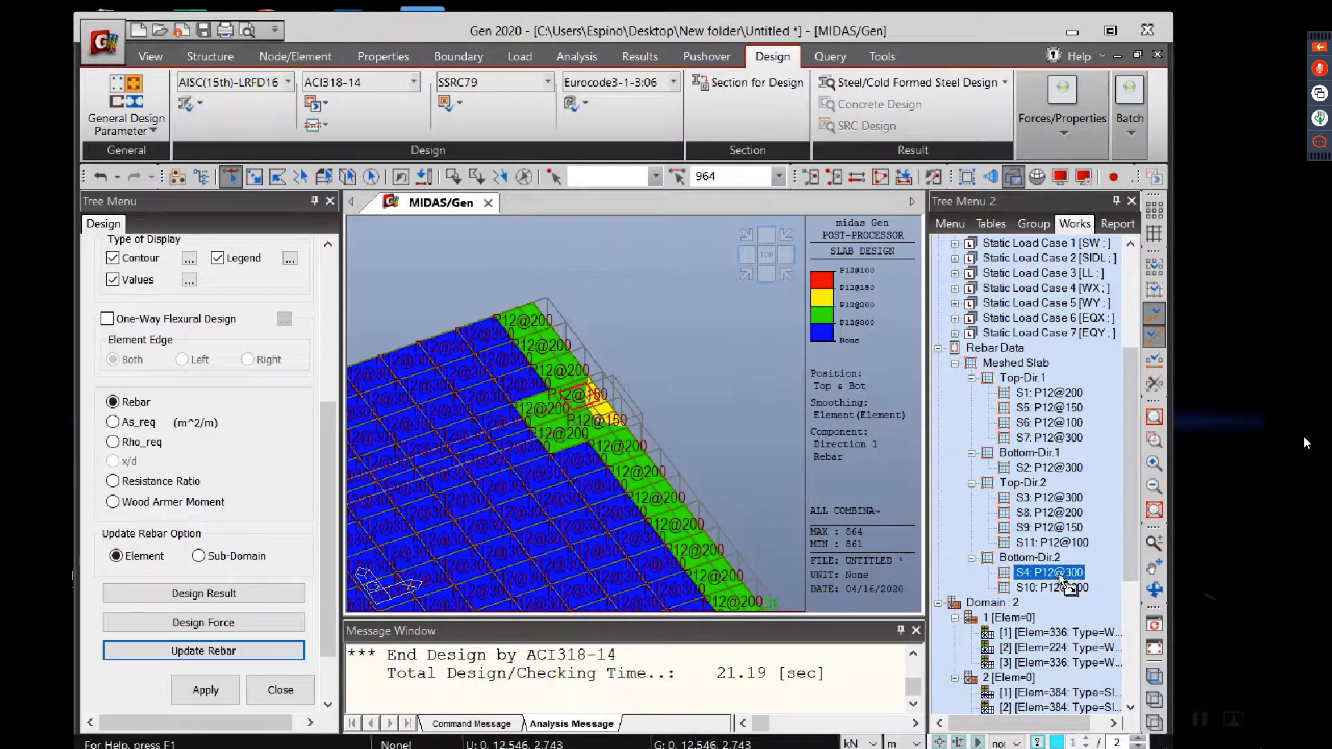
{"action": "left_click", "coordinate": [782, 405]}
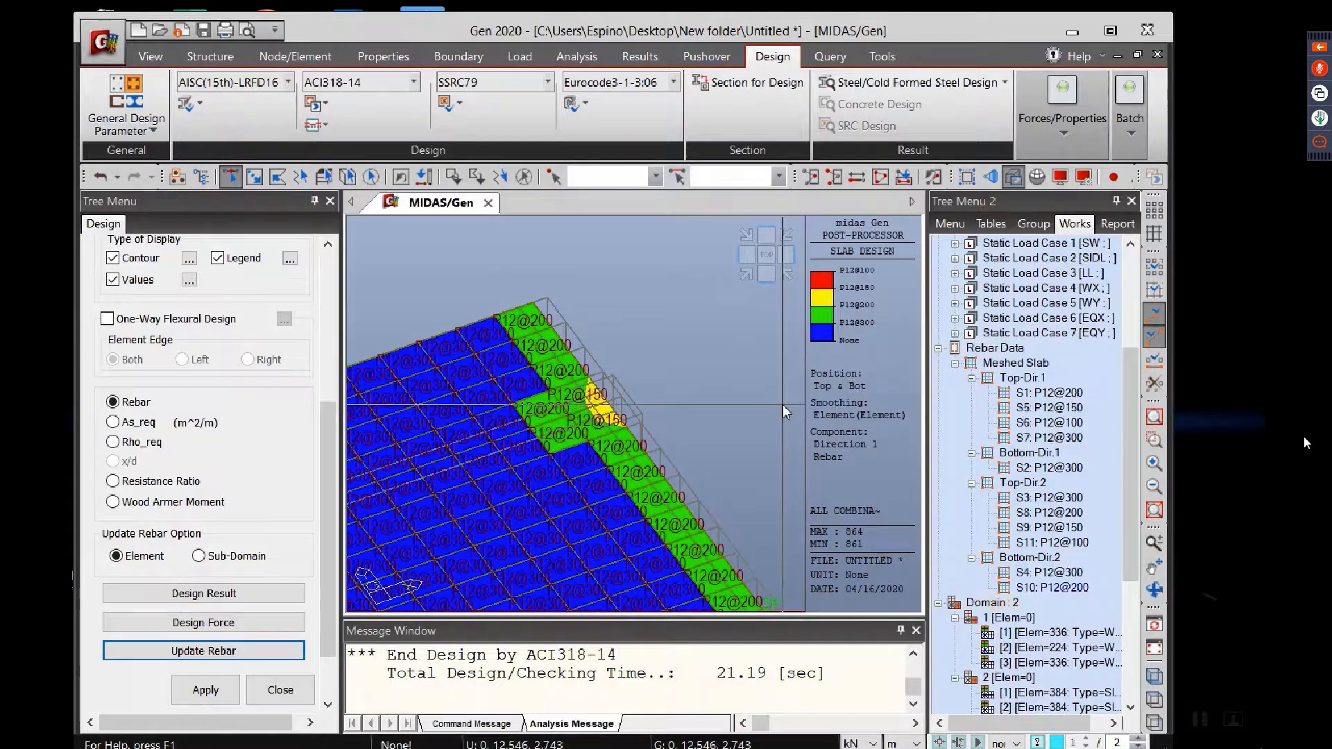
{"action": "left_click", "coordinate": [1075, 576]}
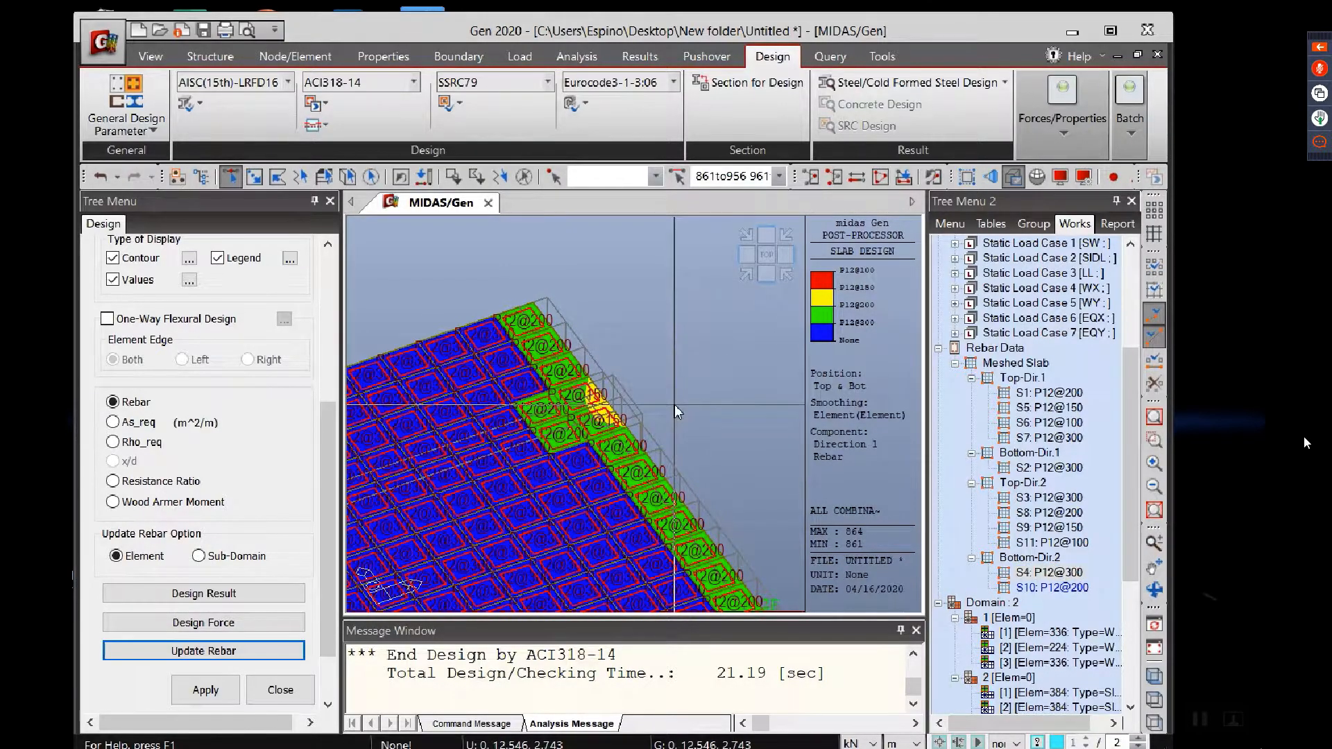
{"action": "scroll", "coordinate": [575, 465], "scroll_direction": "down", "scroll_amount": 5}
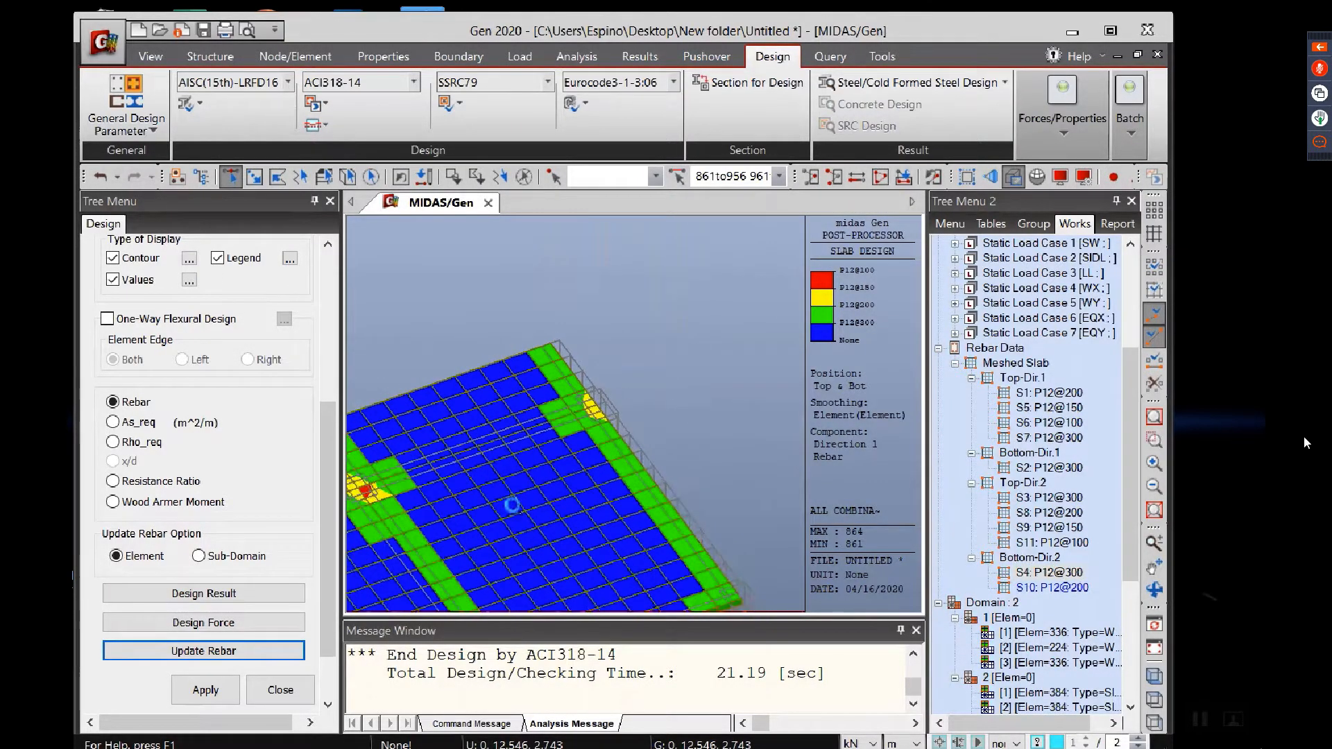
Step: Examine the slab rebar contour and labels over the whole floor and close up along the slab edge
{"action": "scroll", "coordinate": [651, 362], "scroll_direction": "down", "scroll_amount": 3}
{"action": "middle_click_drag", "start_coordinate": [494, 528], "coordinate": [722, 479]}
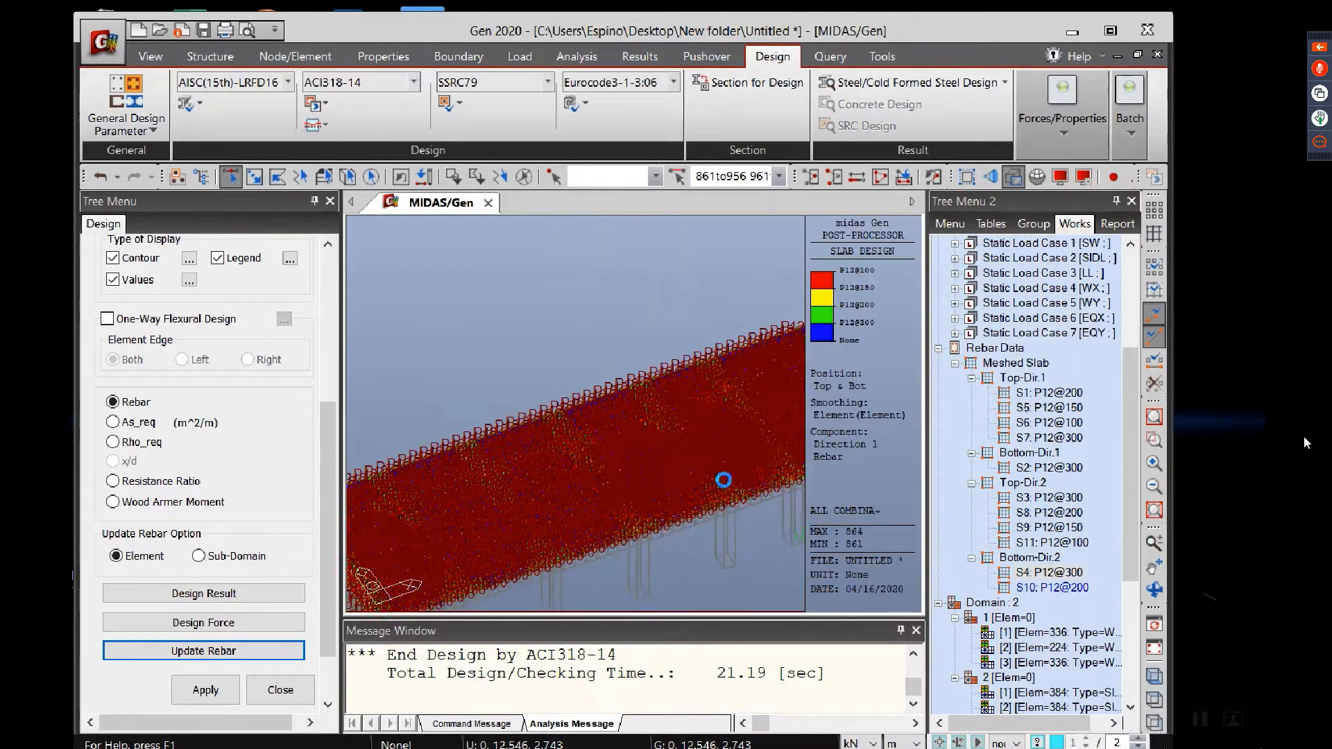
{"action": "scroll", "coordinate": [614, 455], "scroll_direction": "down", "scroll_amount": 3}
{"action": "middle_click_drag", "start_coordinate": [614, 455], "coordinate": [614, 486]}
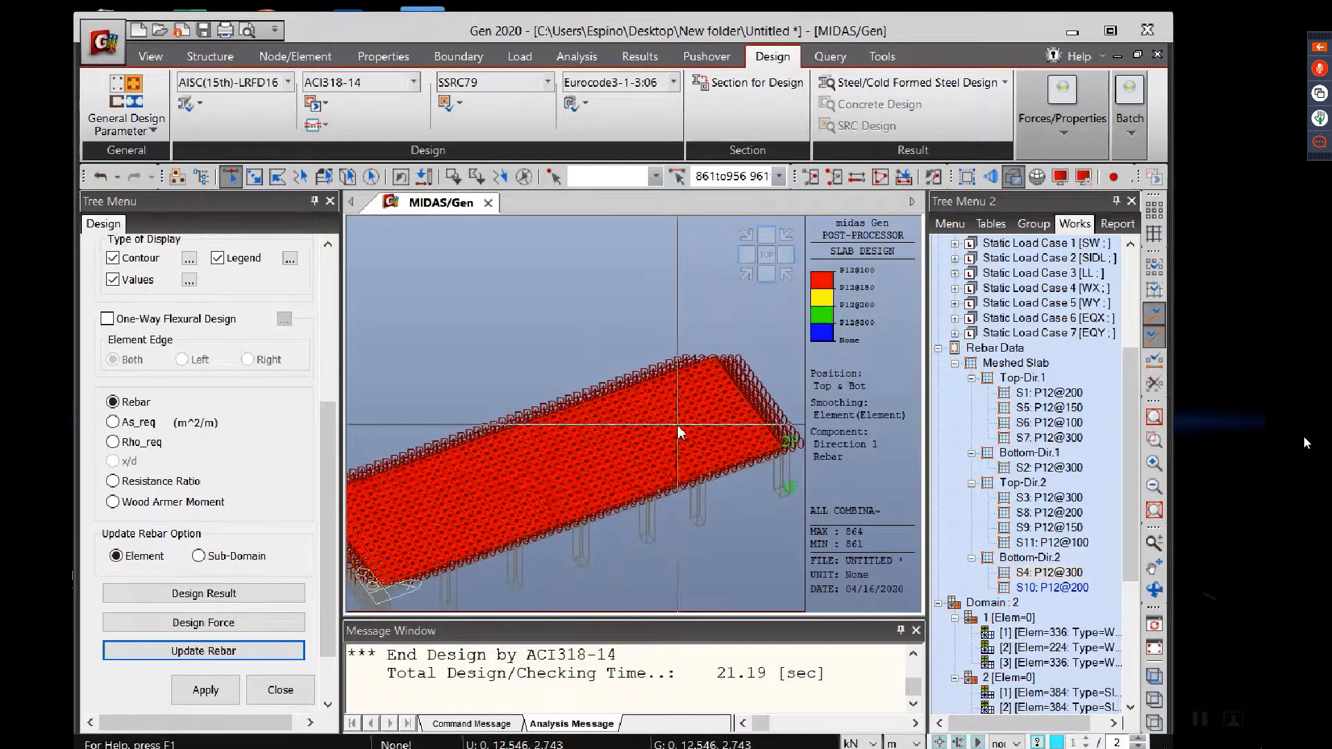
{"action": "left_click", "coordinate": [326, 125]}
{"action": "left_click", "coordinate": [342, 122]}
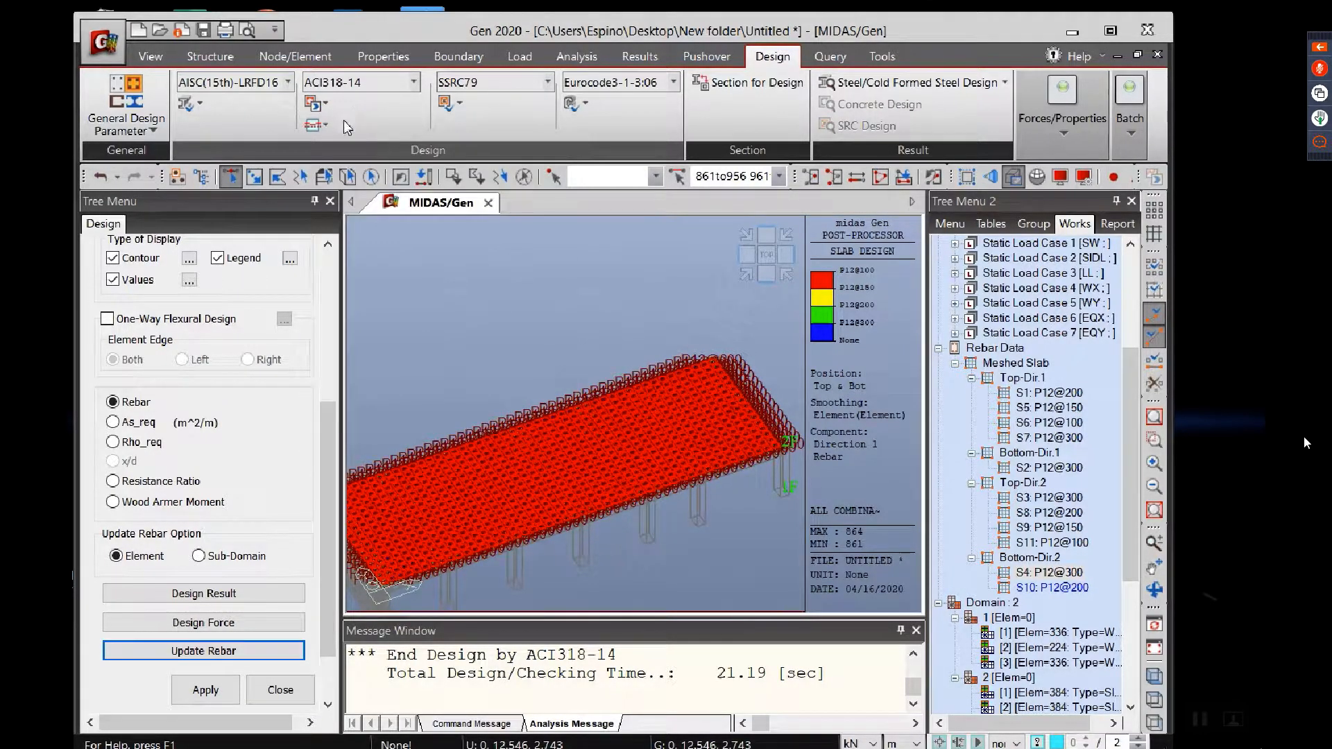
{"action": "middle_click_drag", "start_coordinate": [702, 425], "coordinate": [617, 441]}
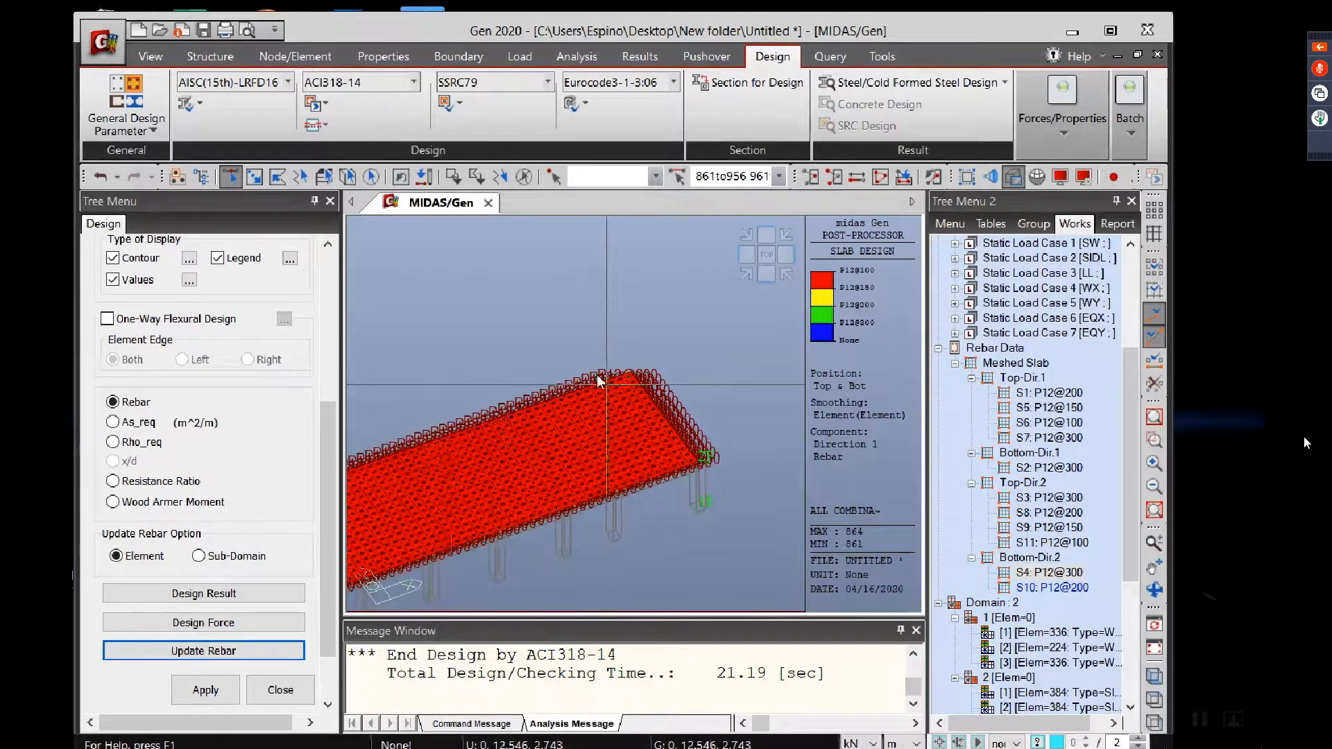
{"action": "left_click", "coordinate": [329, 123]}
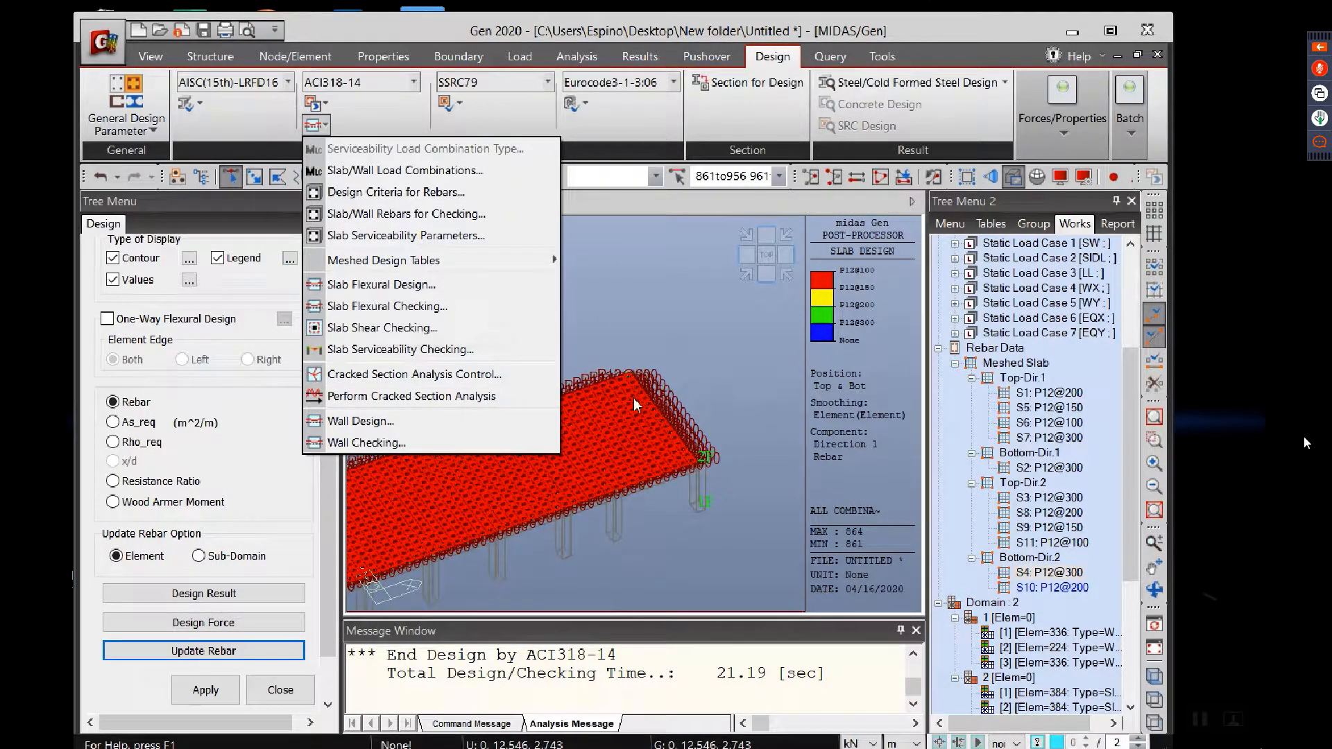
{"action": "left_click", "coordinate": [713, 365]}
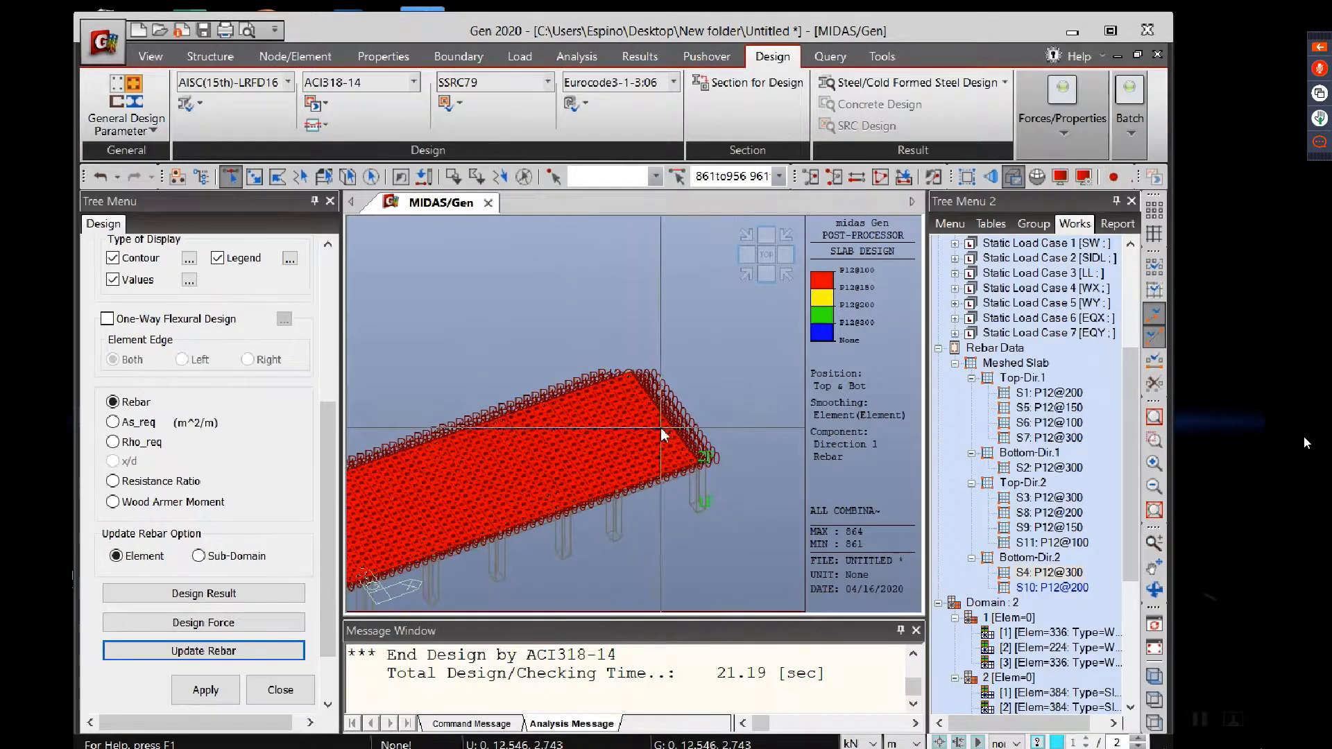
{"action": "scroll", "coordinate": [660, 431], "scroll_direction": "up", "scroll_amount": 2}
{"action": "scroll", "coordinate": [691, 373], "scroll_direction": "up", "scroll_amount": 3}
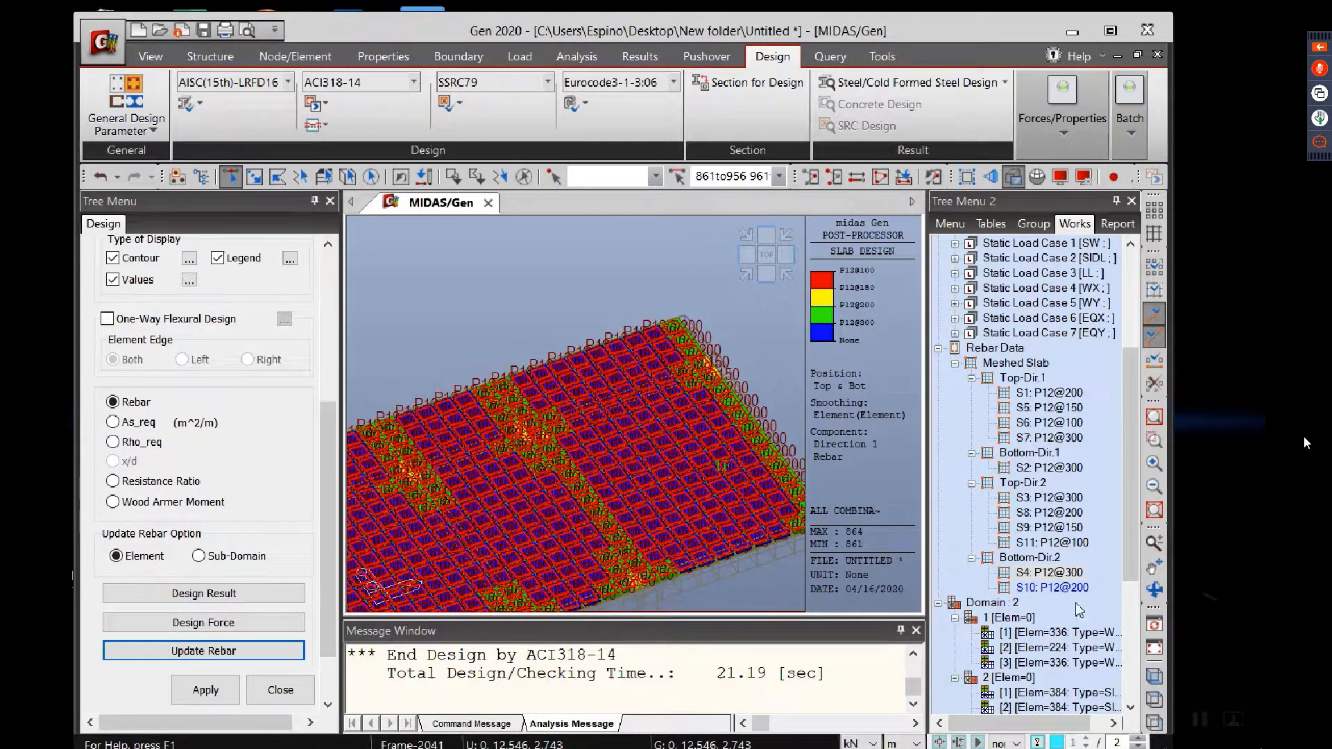
{"action": "scroll", "coordinate": [663, 426], "scroll_direction": "up", "scroll_amount": 2}
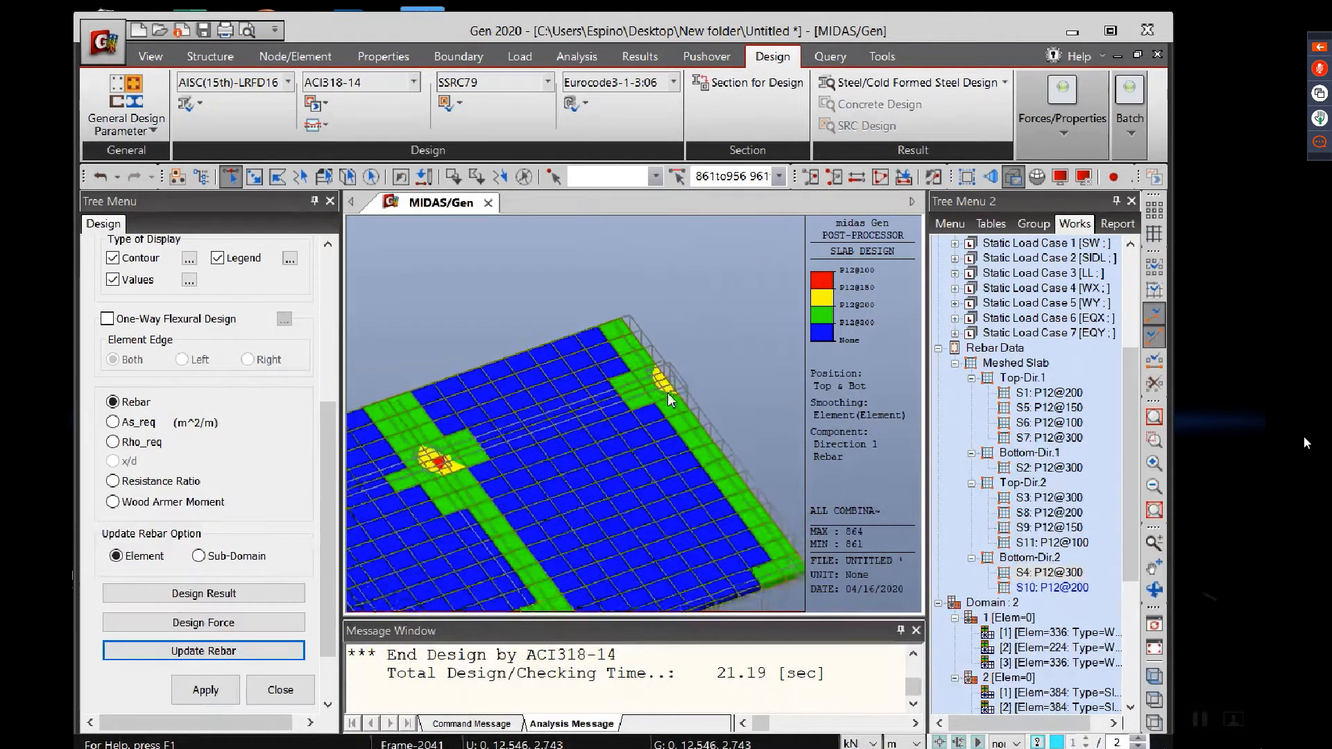
{"action": "scroll", "coordinate": [663, 397], "scroll_direction": "up", "scroll_amount": 2}
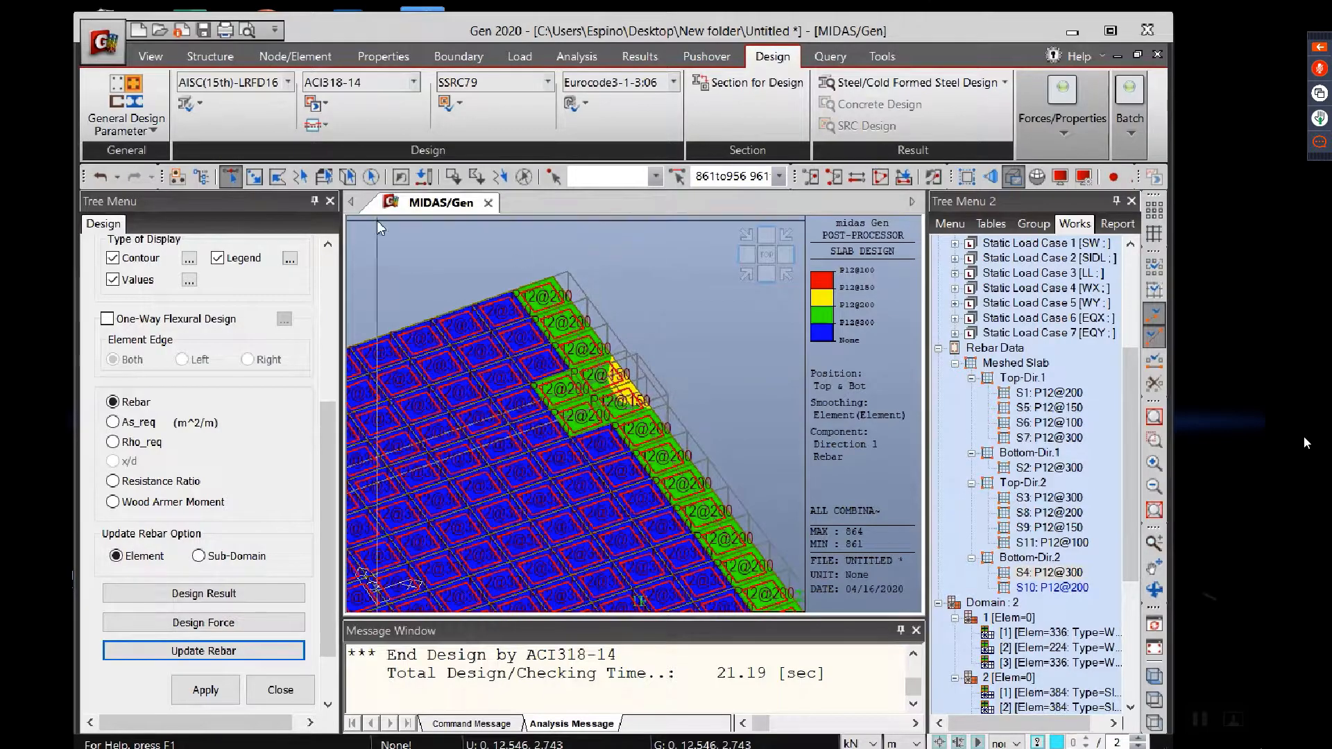
Step: Run Slab Flexural Checking for ALL COMBINATION in Dir. 1, top and bottom, showing Resistance Ratio, and inspect the ratios at the slab edge
{"action": "left_click", "coordinate": [314, 127]}
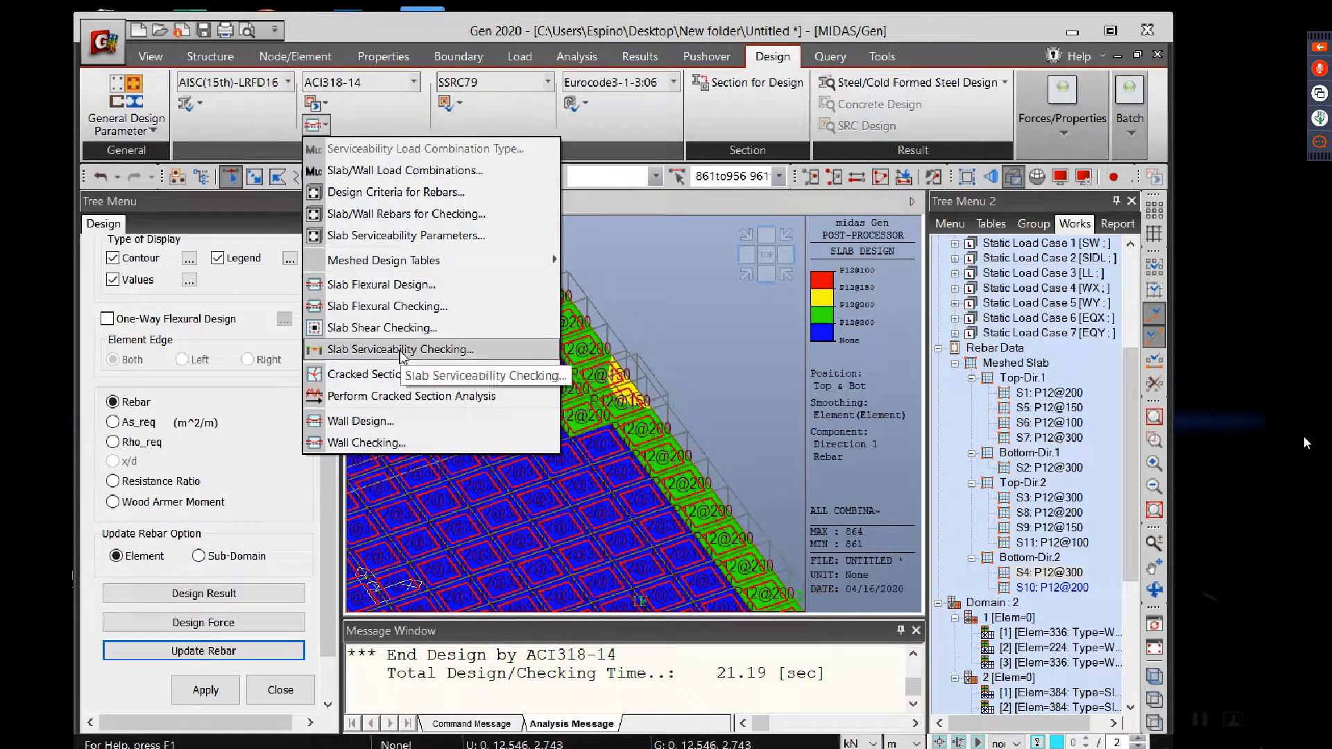
{"action": "left_click", "coordinate": [378, 306]}
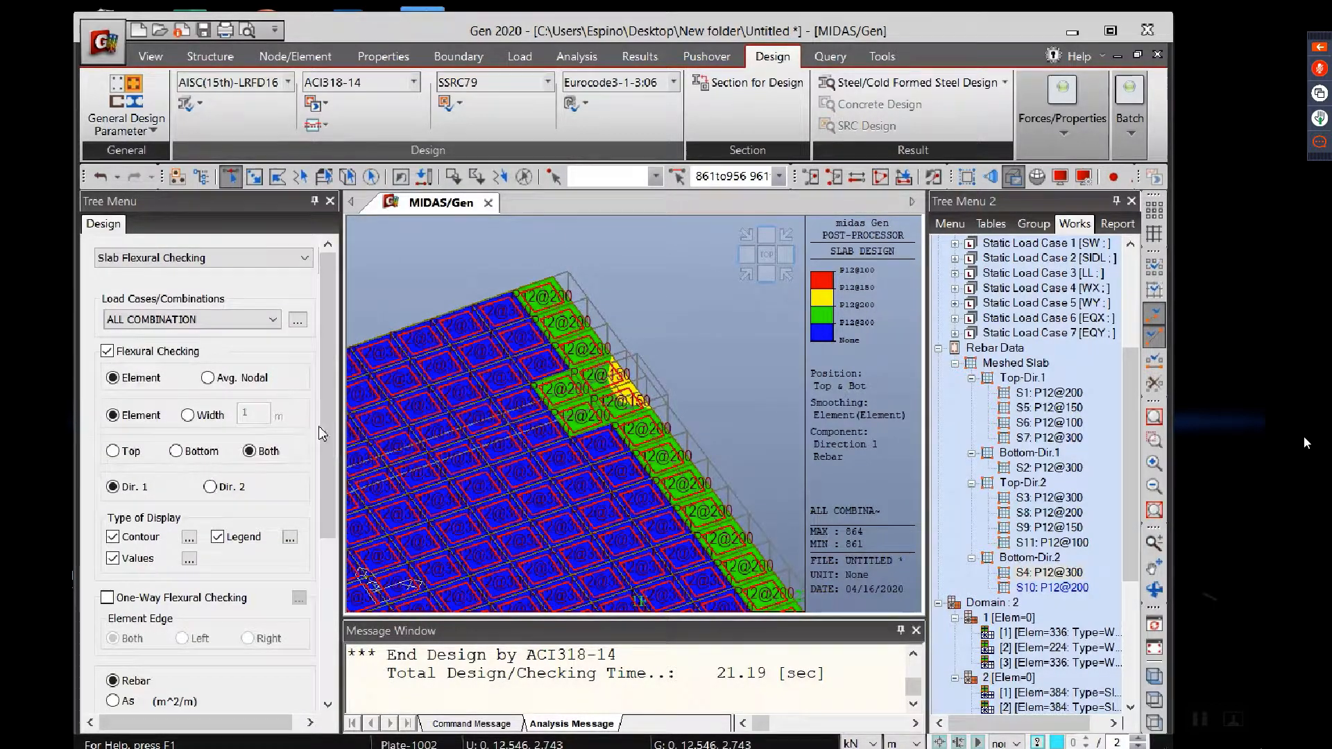
{"action": "left_click_drag", "start_coordinate": [328, 460], "coordinate": [330, 565]}
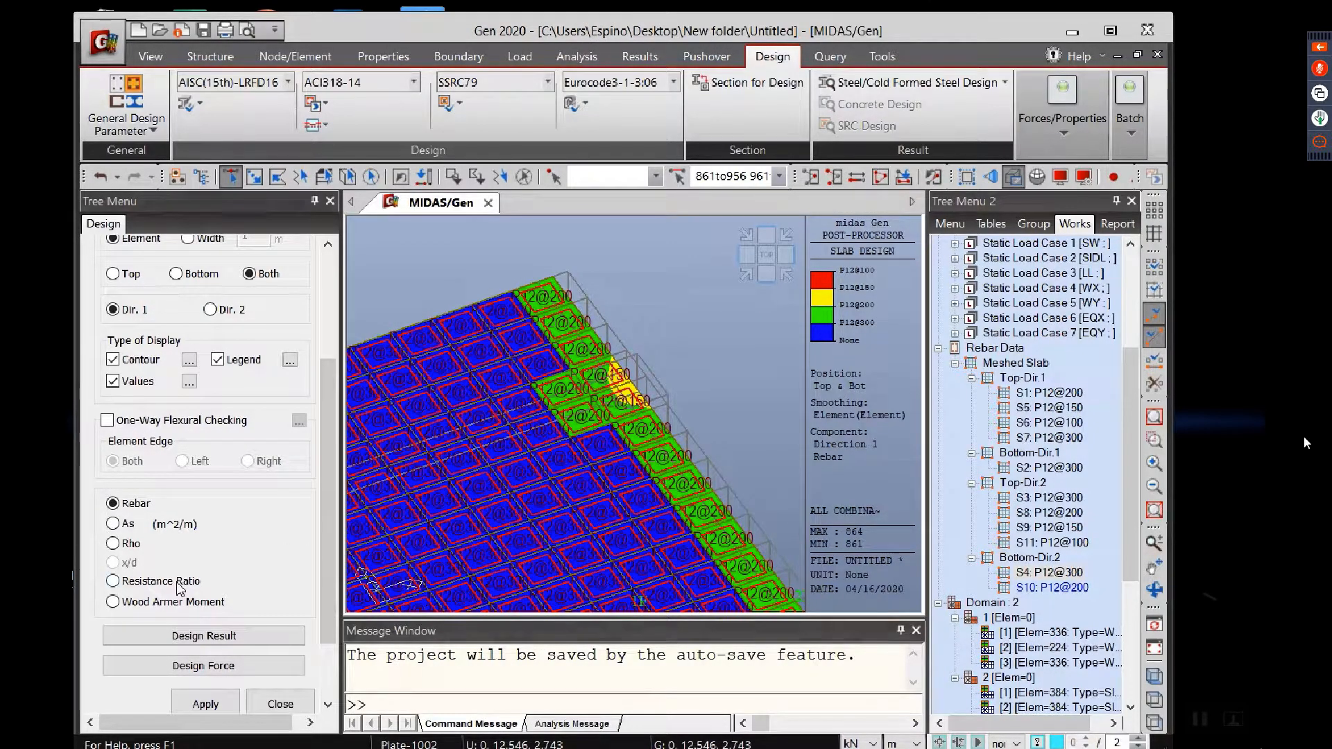
{"action": "left_click_drag", "start_coordinate": [327, 499], "coordinate": [327, 552]}
{"action": "left_click", "coordinate": [205, 617]}
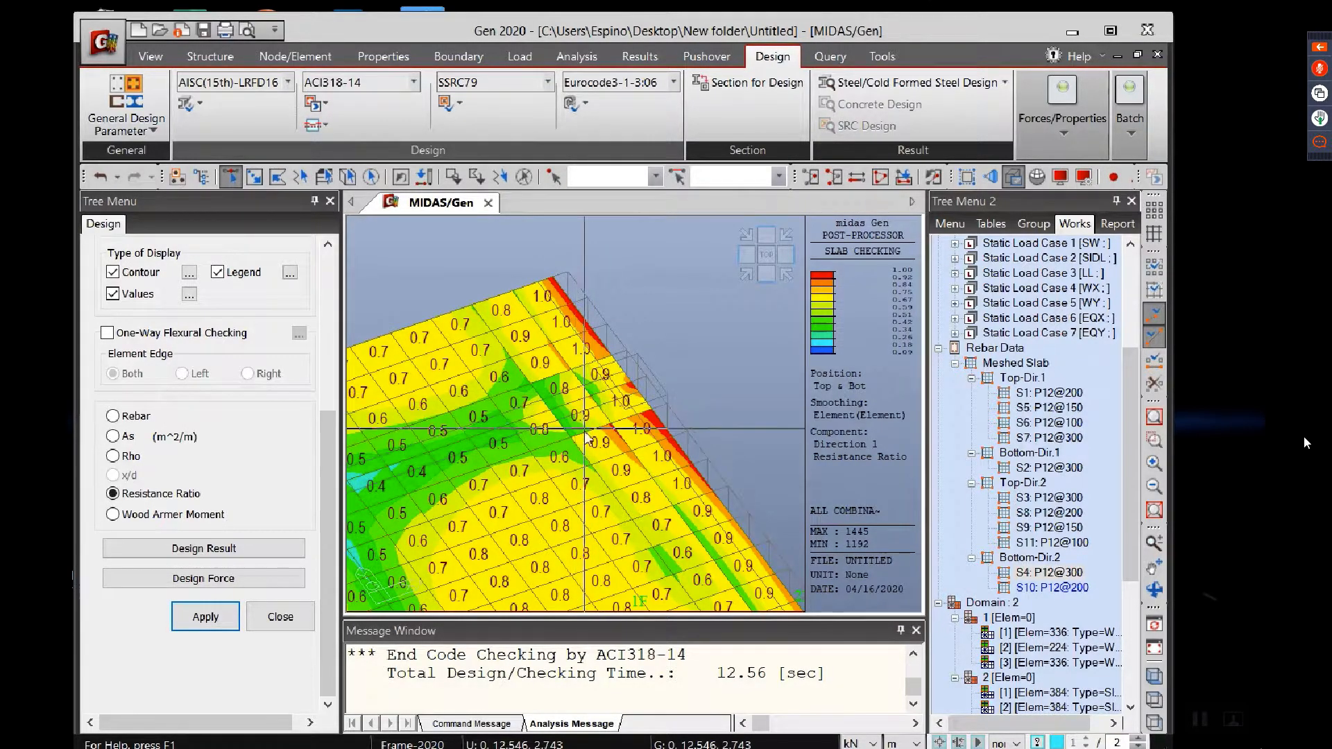
{"action": "scroll", "coordinate": [672, 356], "scroll_direction": "up", "scroll_amount": 3}
{"action": "scroll", "coordinate": [558, 441], "scroll_direction": "up", "scroll_amount": 2}
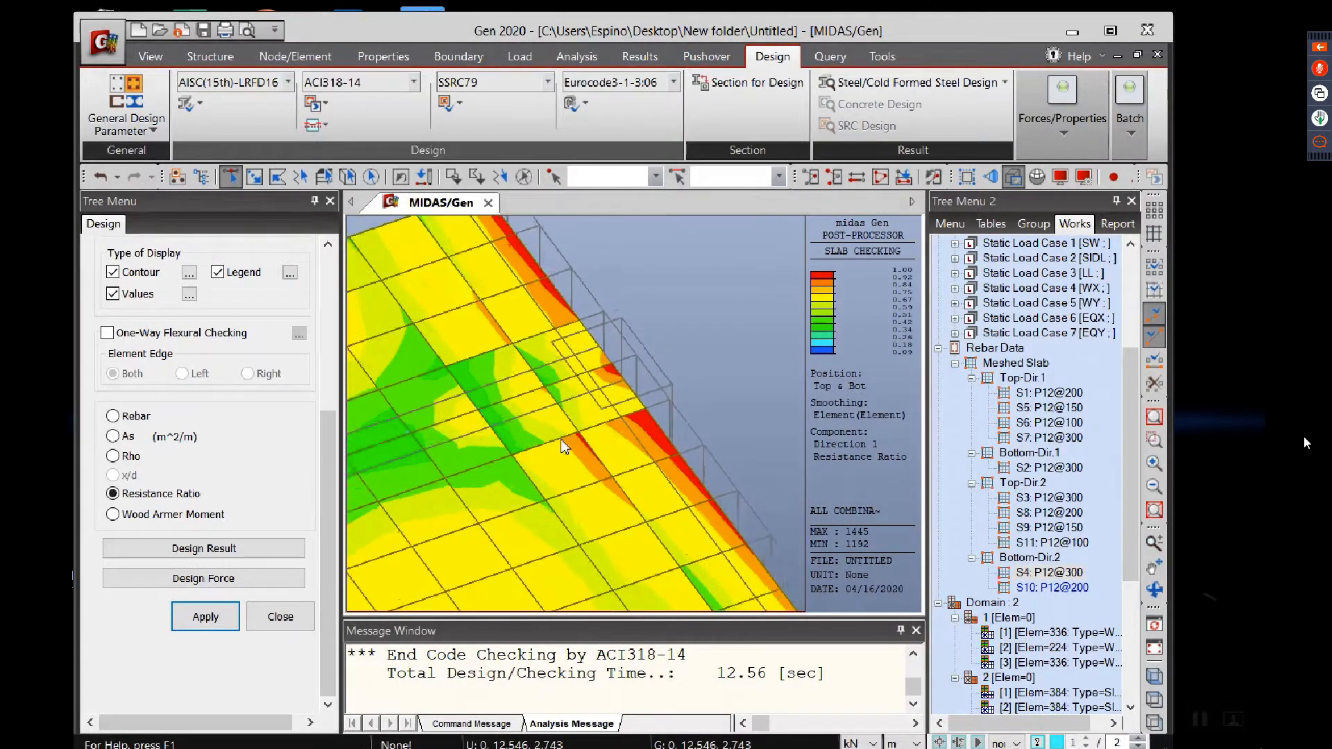
{"action": "scroll", "coordinate": [581, 372], "scroll_direction": "down", "scroll_amount": 2}
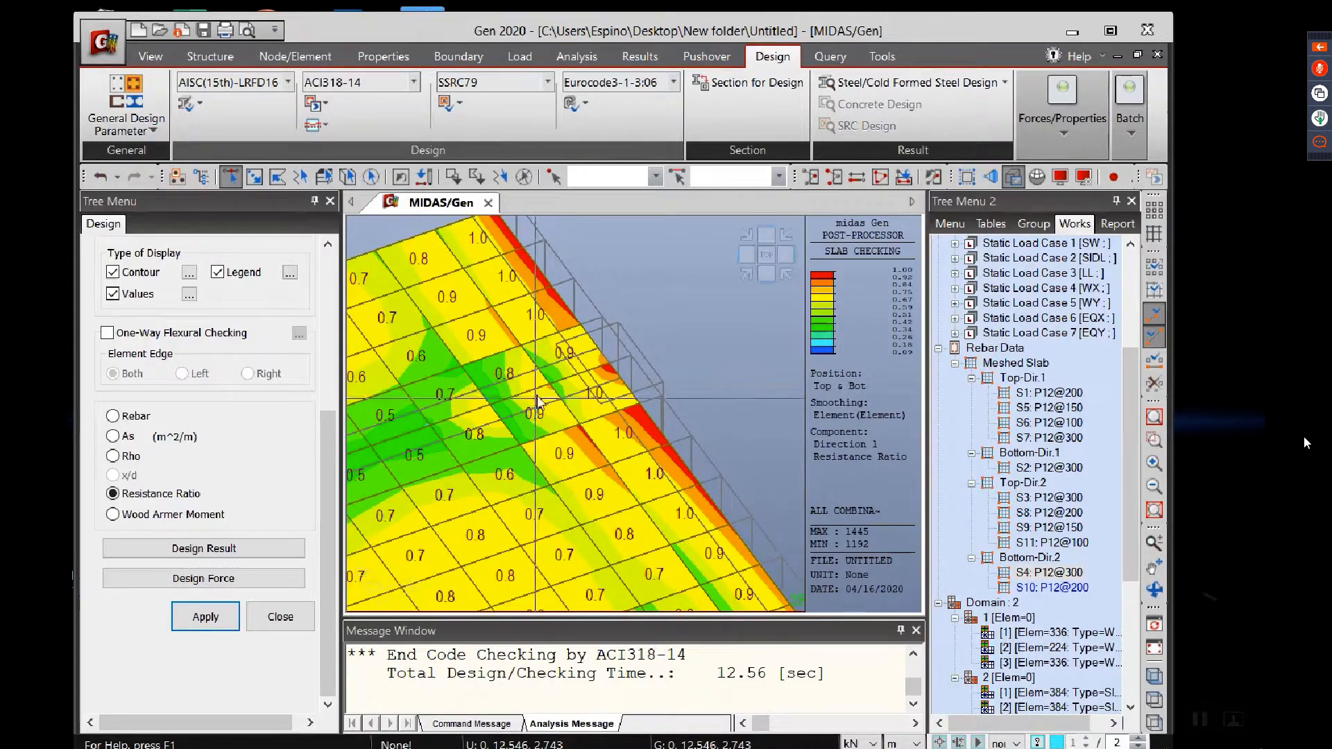
Step: Generate the slab flexural checking design result report, enlarge its window vertically and read the first domains up to element 1080
{"action": "left_click", "coordinate": [212, 552]}
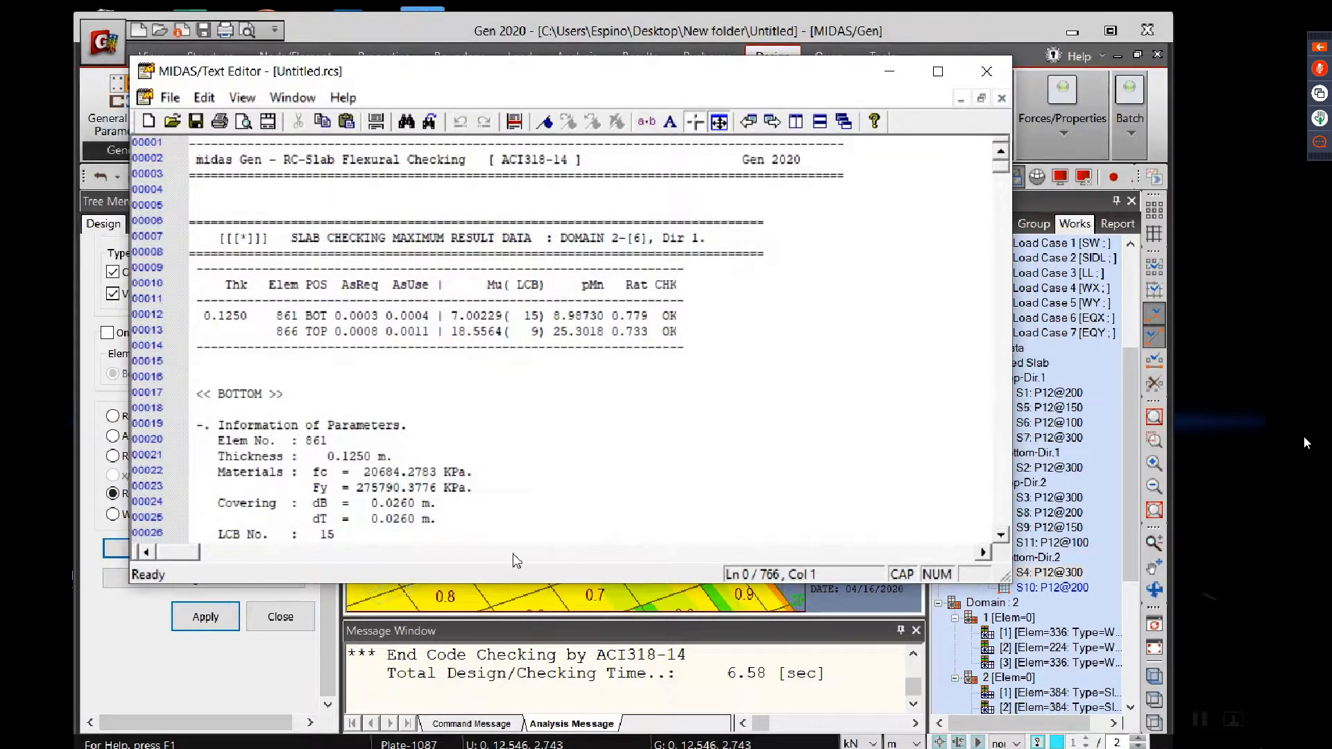
{"action": "scroll", "coordinate": [568, 434], "scroll_direction": "down", "scroll_amount": 6}
{"action": "scroll", "coordinate": [569, 434], "scroll_direction": "down", "scroll_amount": 19}
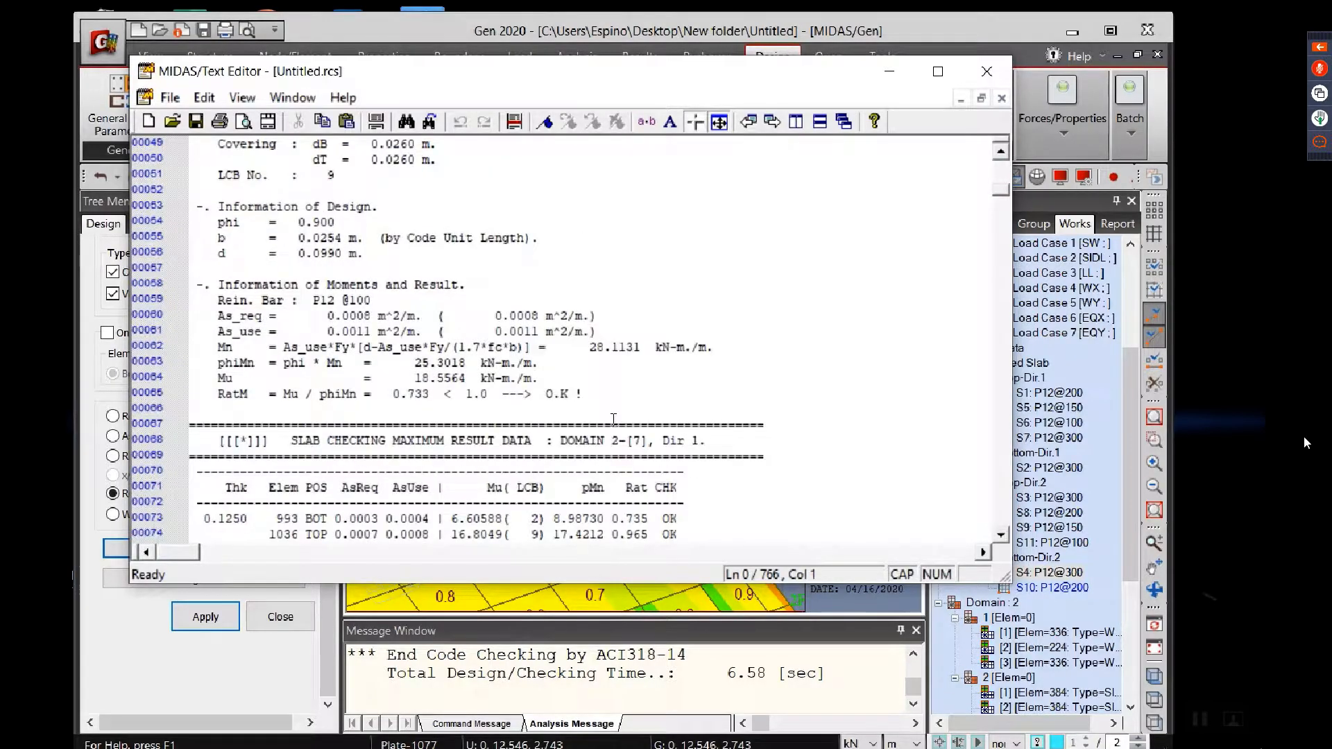
{"action": "scroll", "coordinate": [588, 419], "scroll_direction": "down", "scroll_amount": 13}
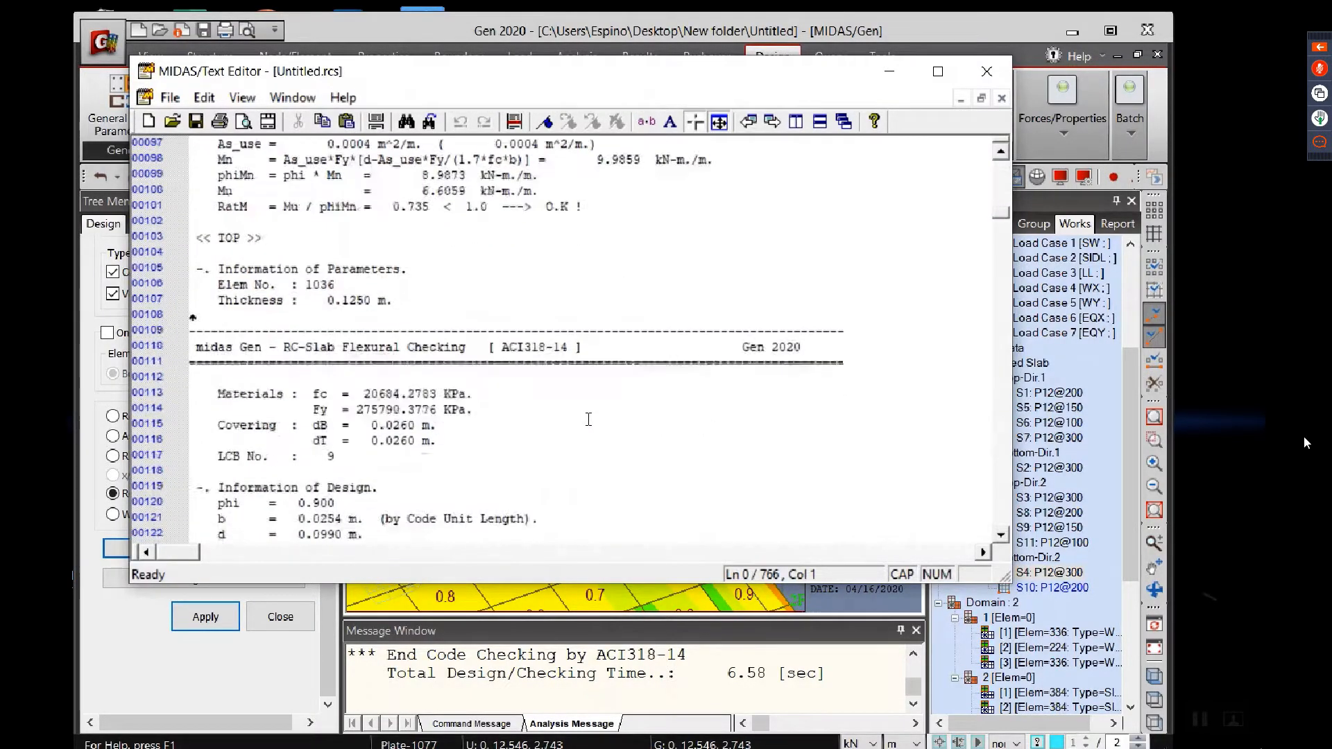
{"action": "scroll", "coordinate": [546, 416], "scroll_direction": "down", "scroll_amount": 9}
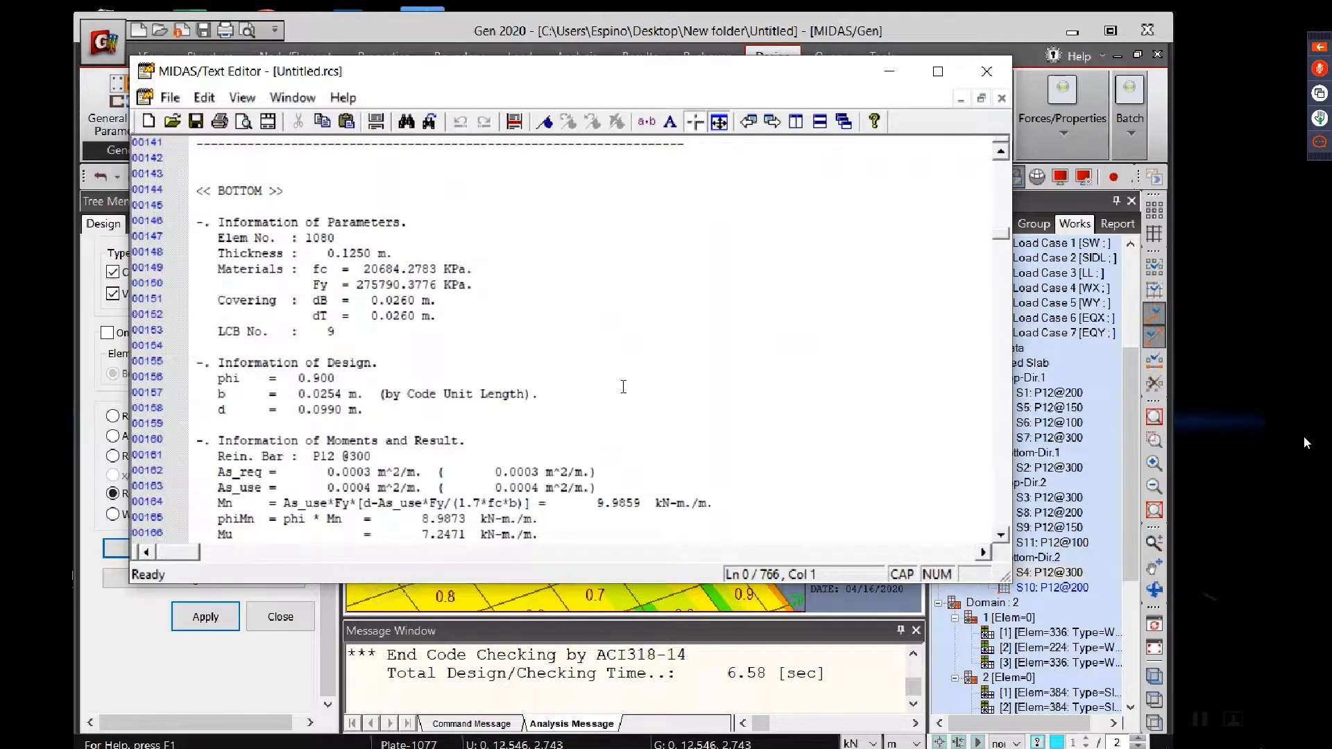
{"action": "scroll", "coordinate": [557, 416], "scroll_direction": "down", "scroll_amount": 1}
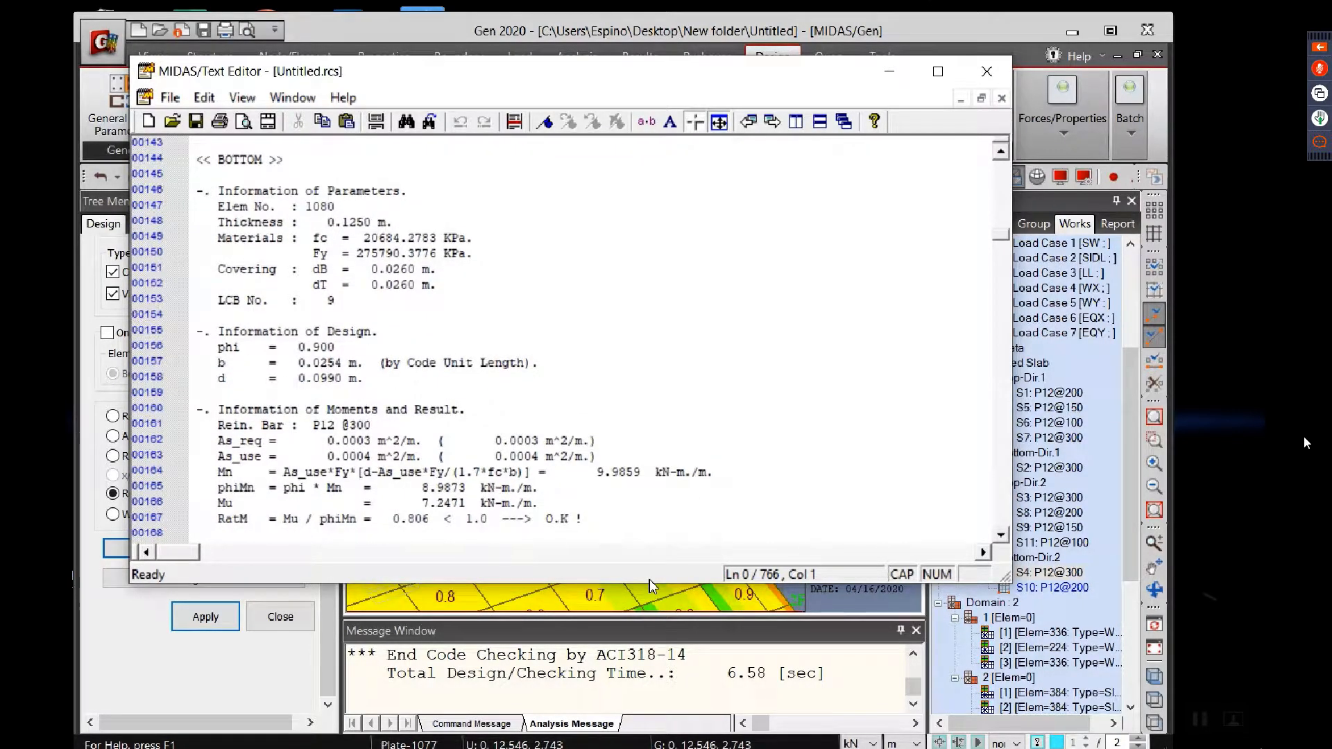
{"action": "left_click_drag", "start_coordinate": [646, 583], "coordinate": [646, 748]}
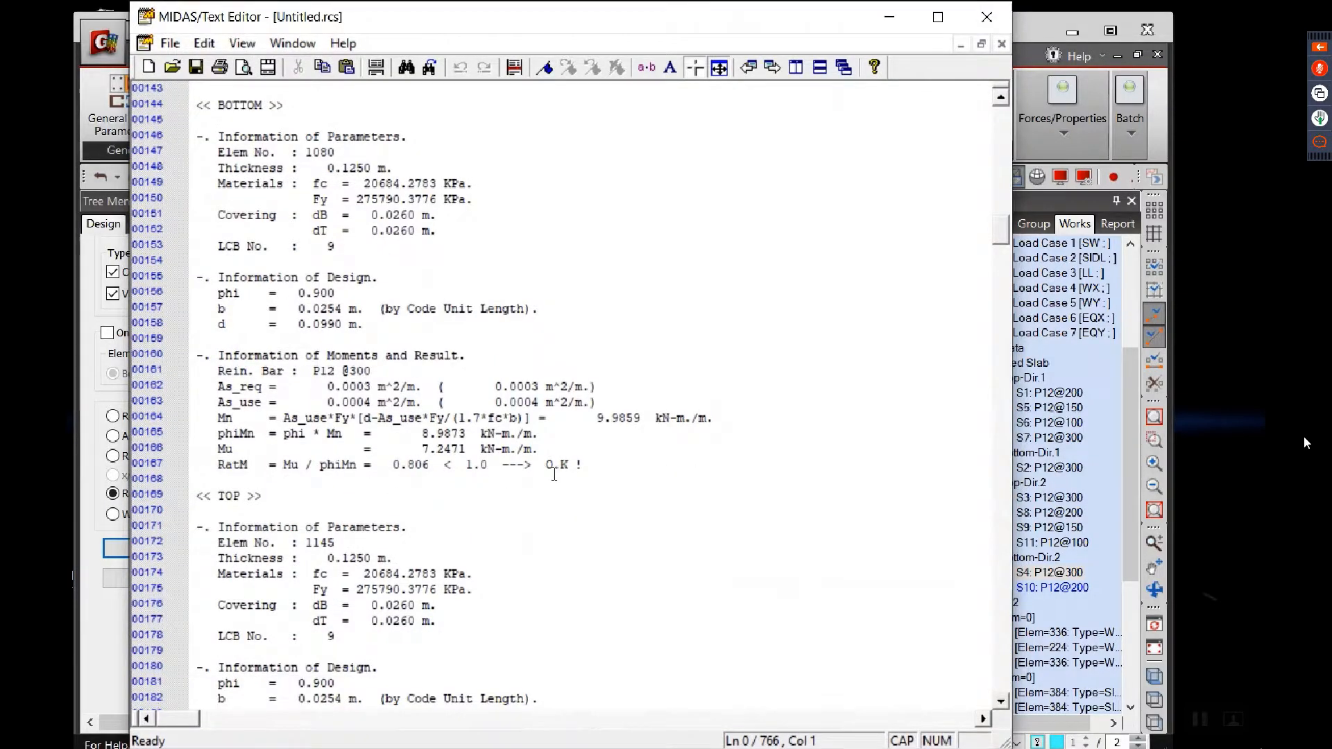
Step: Review the report's checks from element 1080 through Domain 2-[11], including the material, covering and load combination data
{"action": "scroll", "coordinate": [408, 436], "scroll_direction": "down", "scroll_amount": 5}
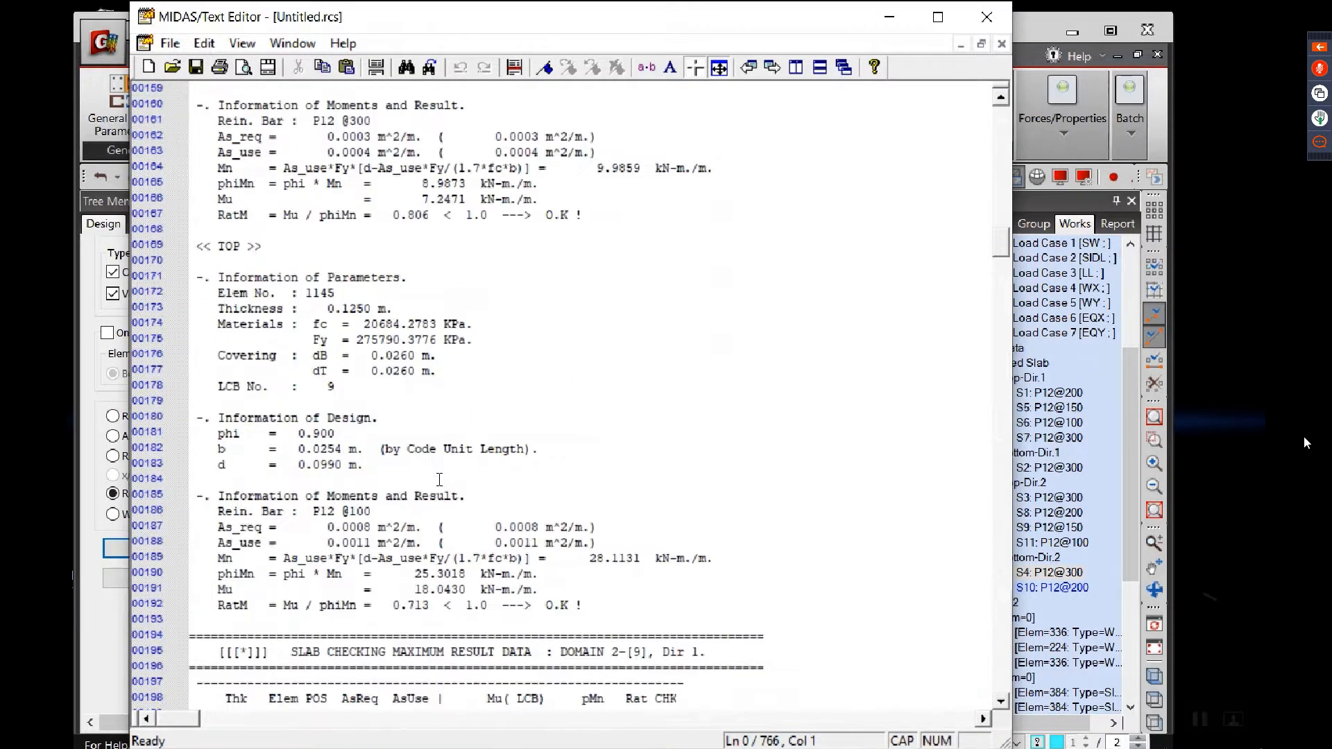
{"action": "scroll", "coordinate": [408, 505], "scroll_direction": "down", "scroll_amount": 12}
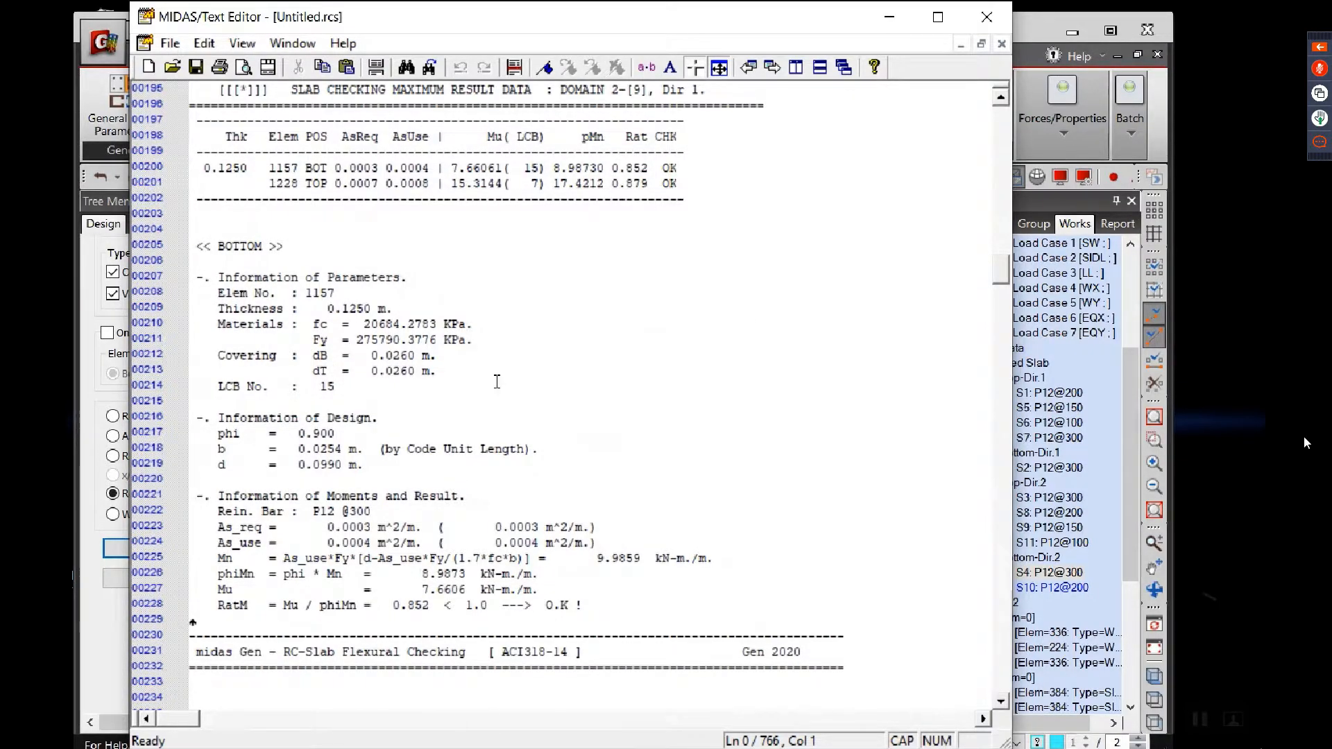
{"action": "scroll", "coordinate": [399, 426], "scroll_direction": "down", "scroll_amount": 9}
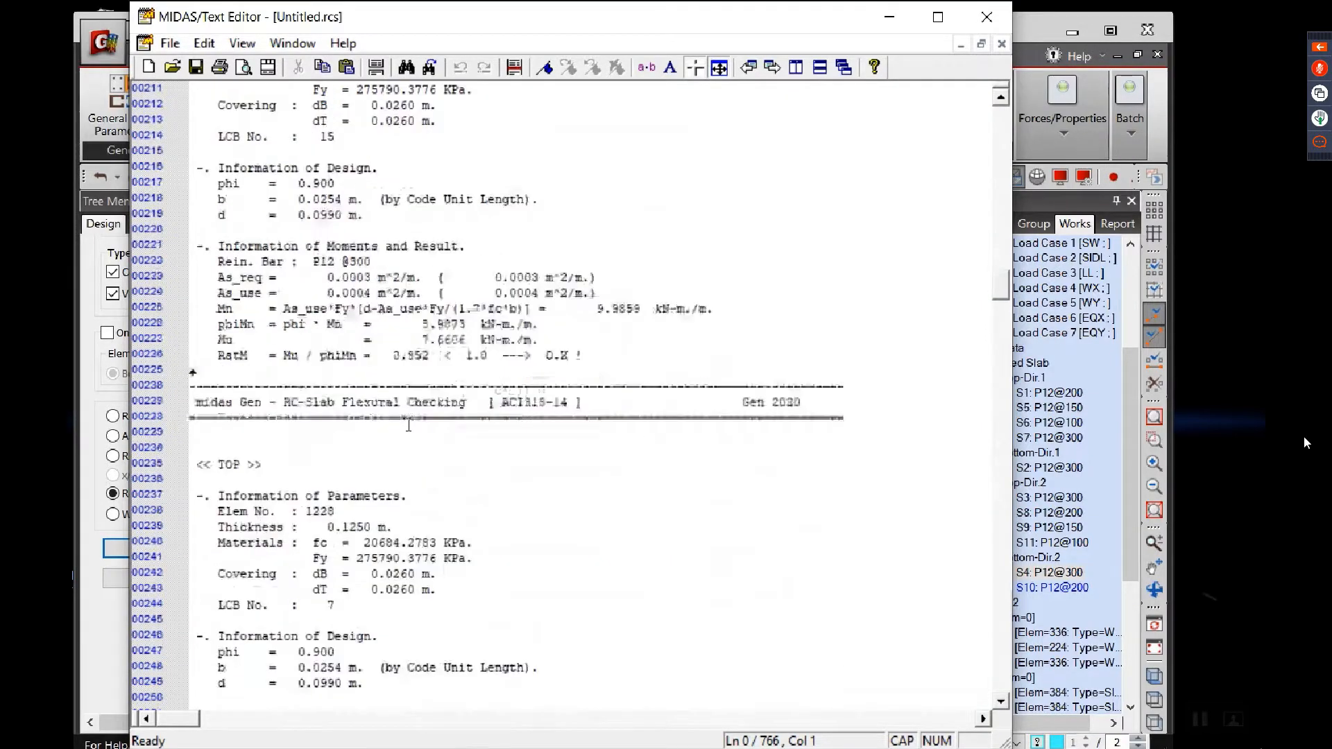
{"action": "scroll", "coordinate": [427, 424], "scroll_direction": "down", "scroll_amount": 15}
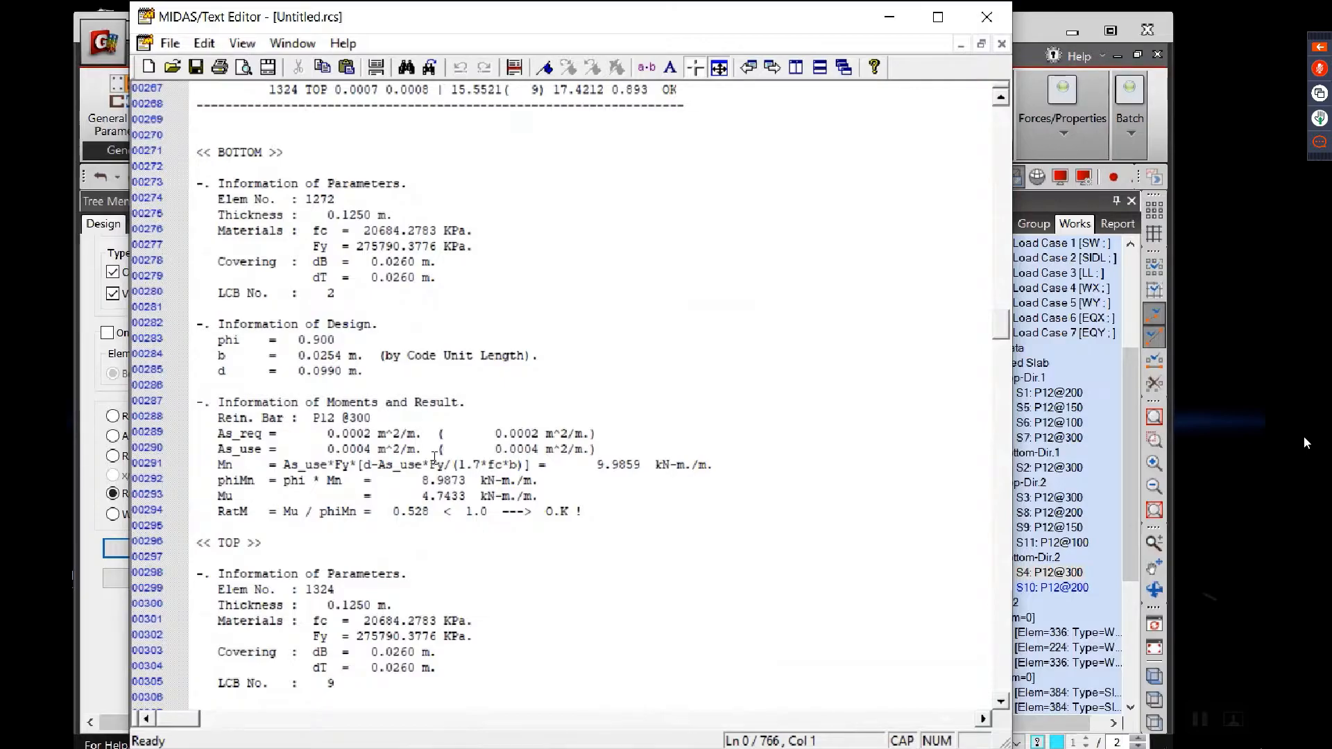
{"action": "scroll", "coordinate": [453, 441], "scroll_direction": "down", "scroll_amount": 15}
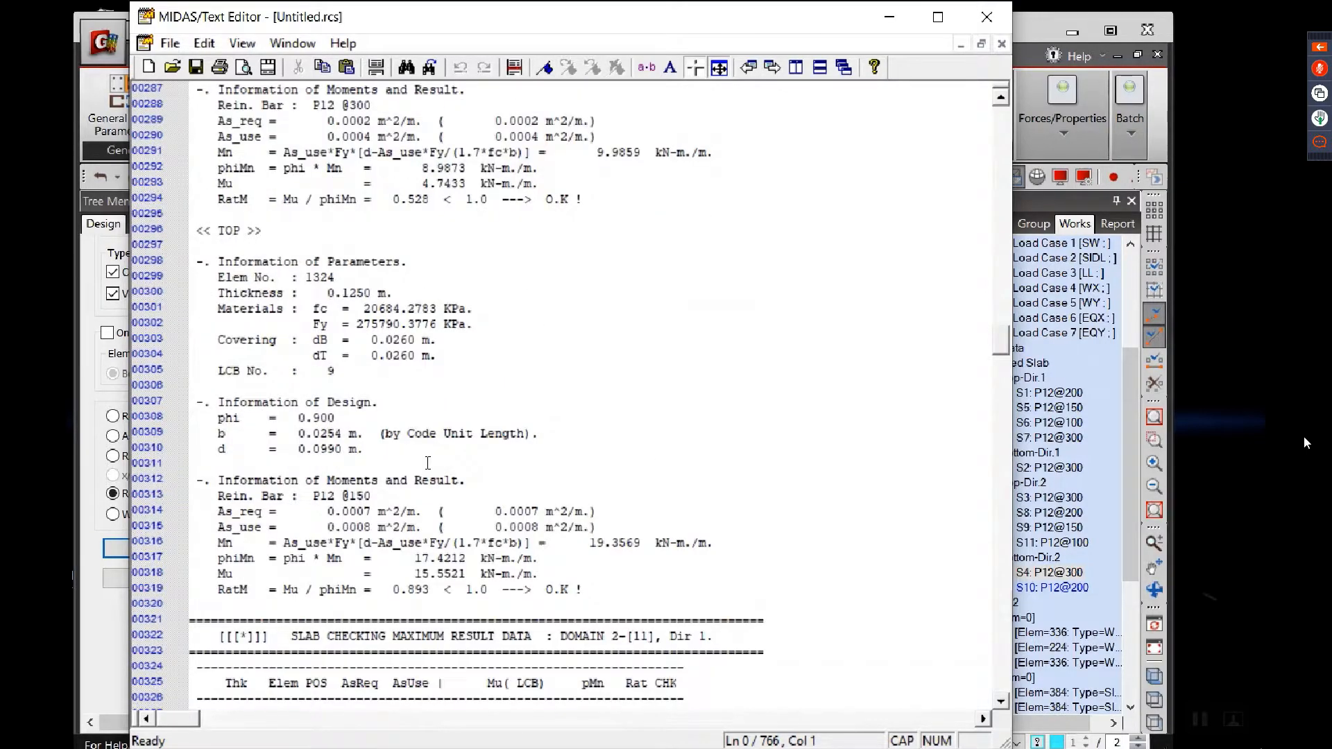
{"action": "scroll", "coordinate": [432, 459], "scroll_direction": "down", "scroll_amount": 13}
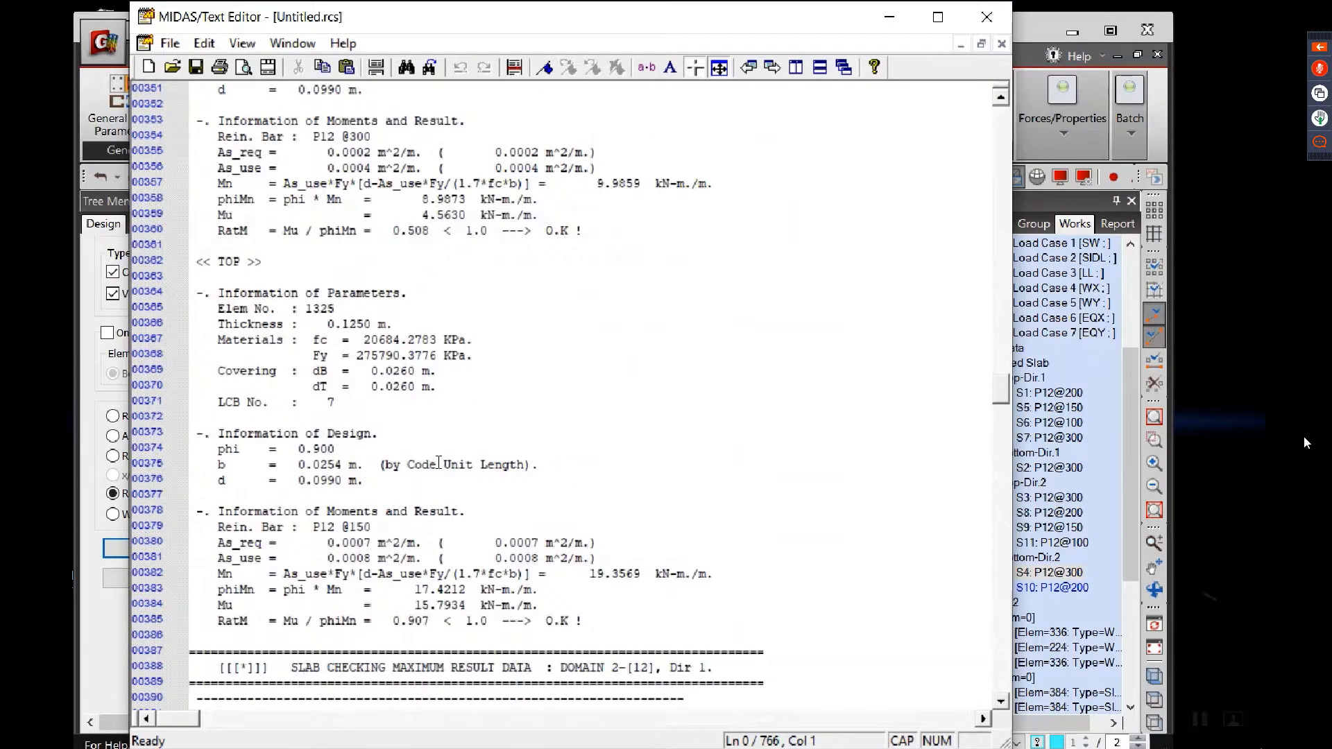
{"action": "scroll", "coordinate": [314, 298], "scroll_direction": "up", "scroll_amount": 4}
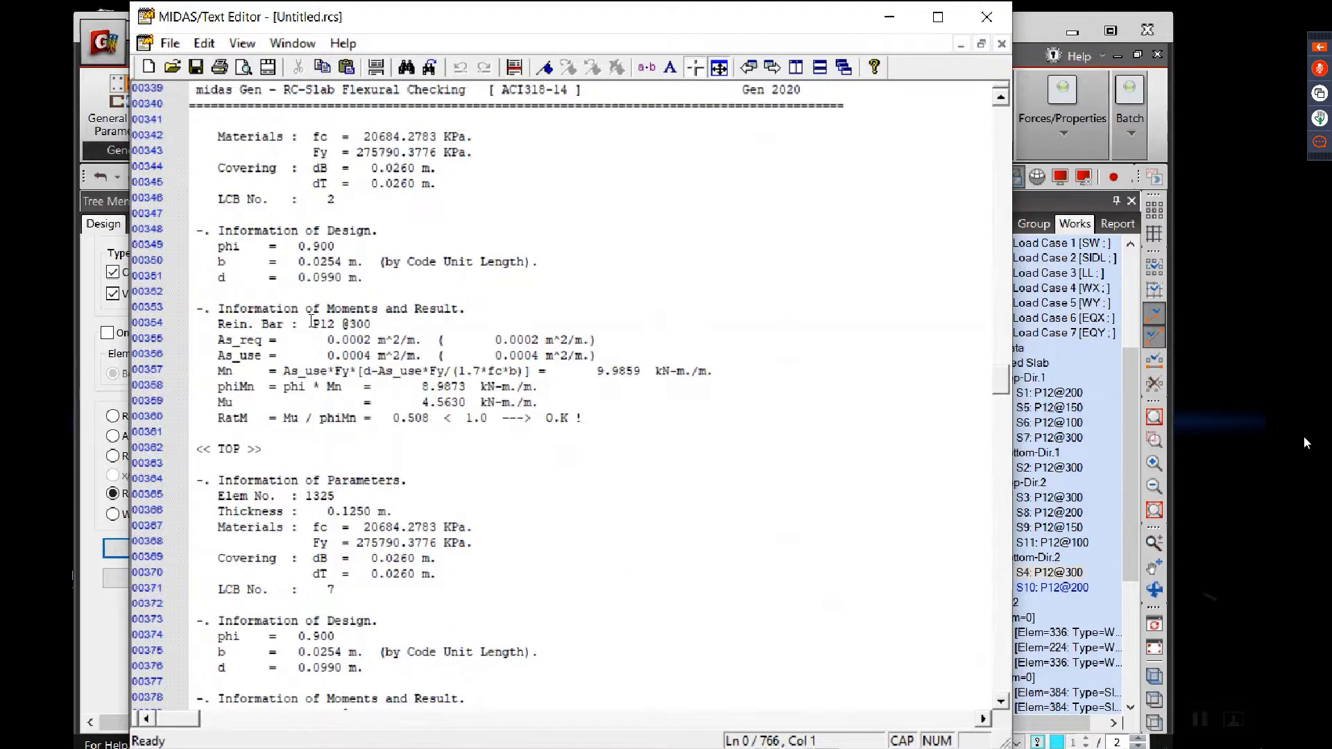
{"action": "left_click_drag", "start_coordinate": [212, 136], "coordinate": [429, 203]}
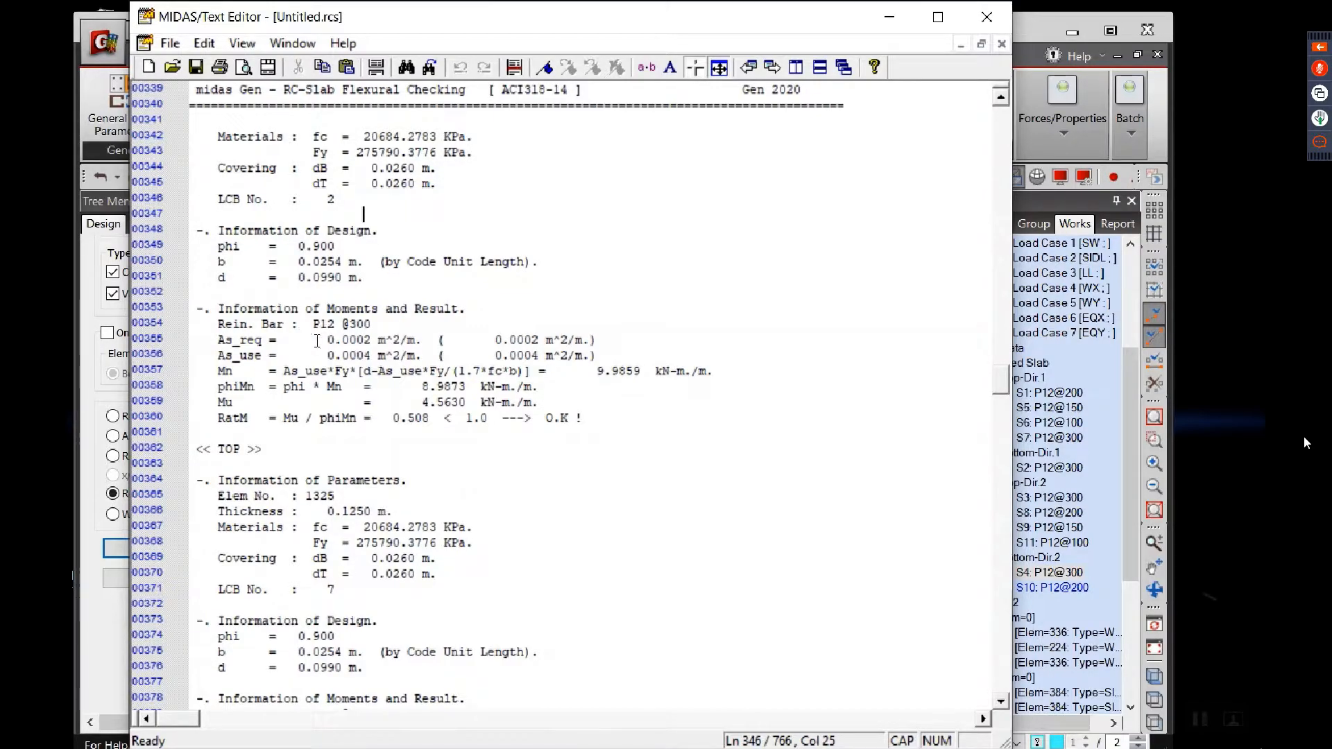
Step: Review the report's top and bottom reinforcement, moment capacity and ratio results for Domains 2-[12] to 2-[15]
{"action": "scroll", "coordinate": [393, 413], "scroll_direction": "down", "scroll_amount": 17}
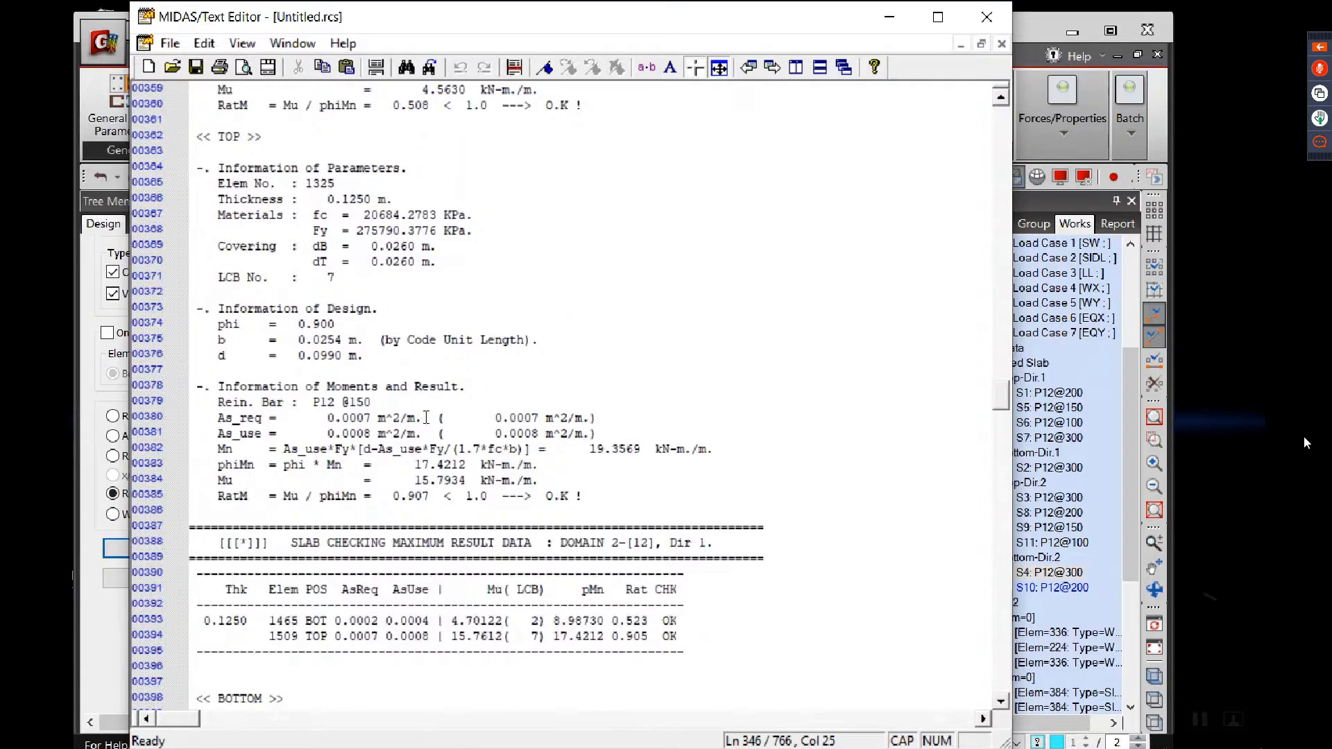
{"action": "scroll", "coordinate": [651, 544], "scroll_direction": "down", "scroll_amount": 20}
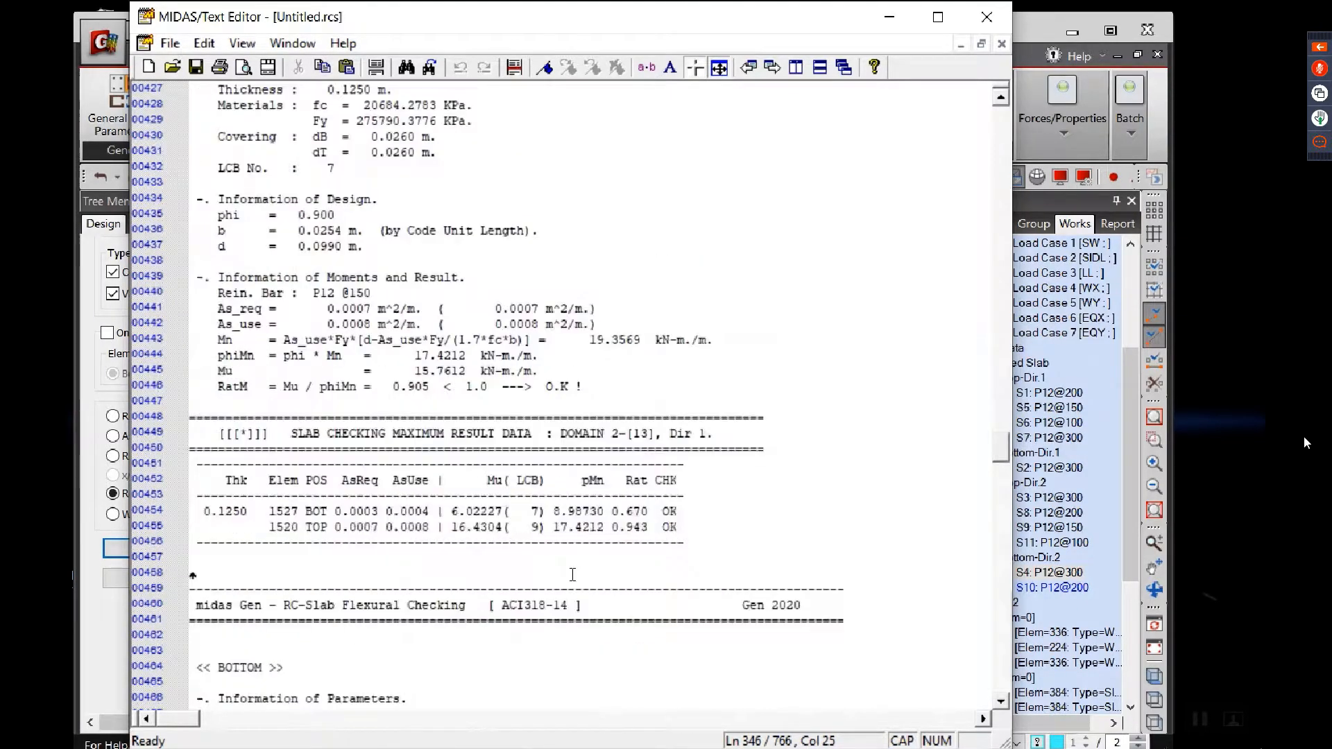
{"action": "scroll", "coordinate": [454, 482], "scroll_direction": "down", "scroll_amount": 20}
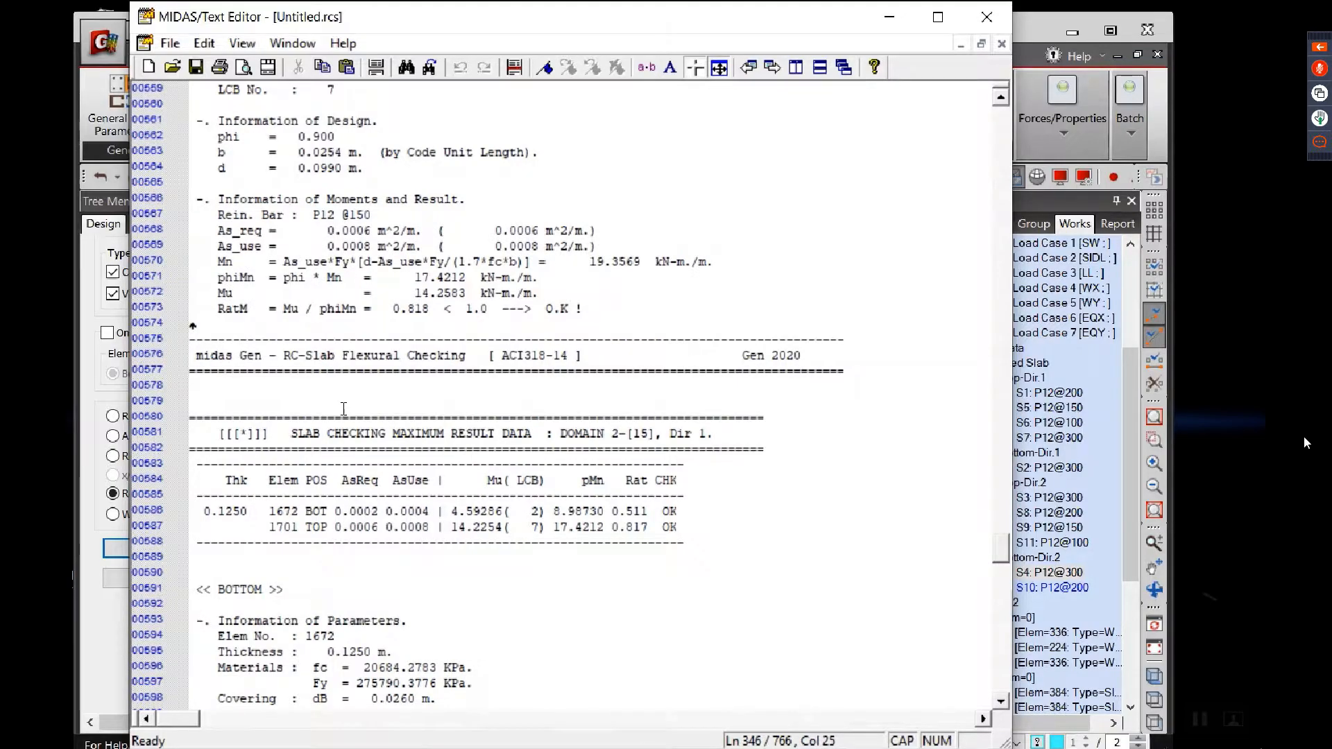
{"action": "scroll", "coordinate": [344, 409], "scroll_direction": "up", "scroll_amount": 15}
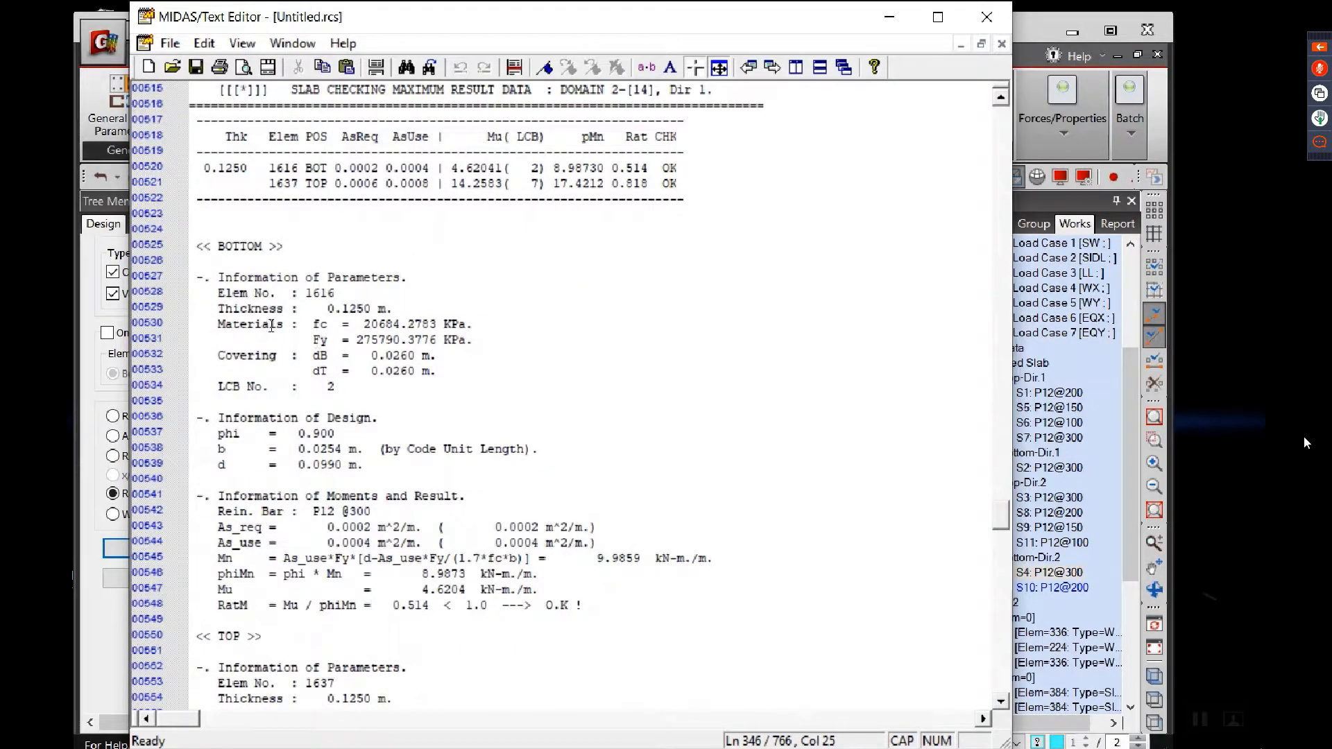
{"action": "scroll", "coordinate": [292, 391], "scroll_direction": "down", "scroll_amount": 16}
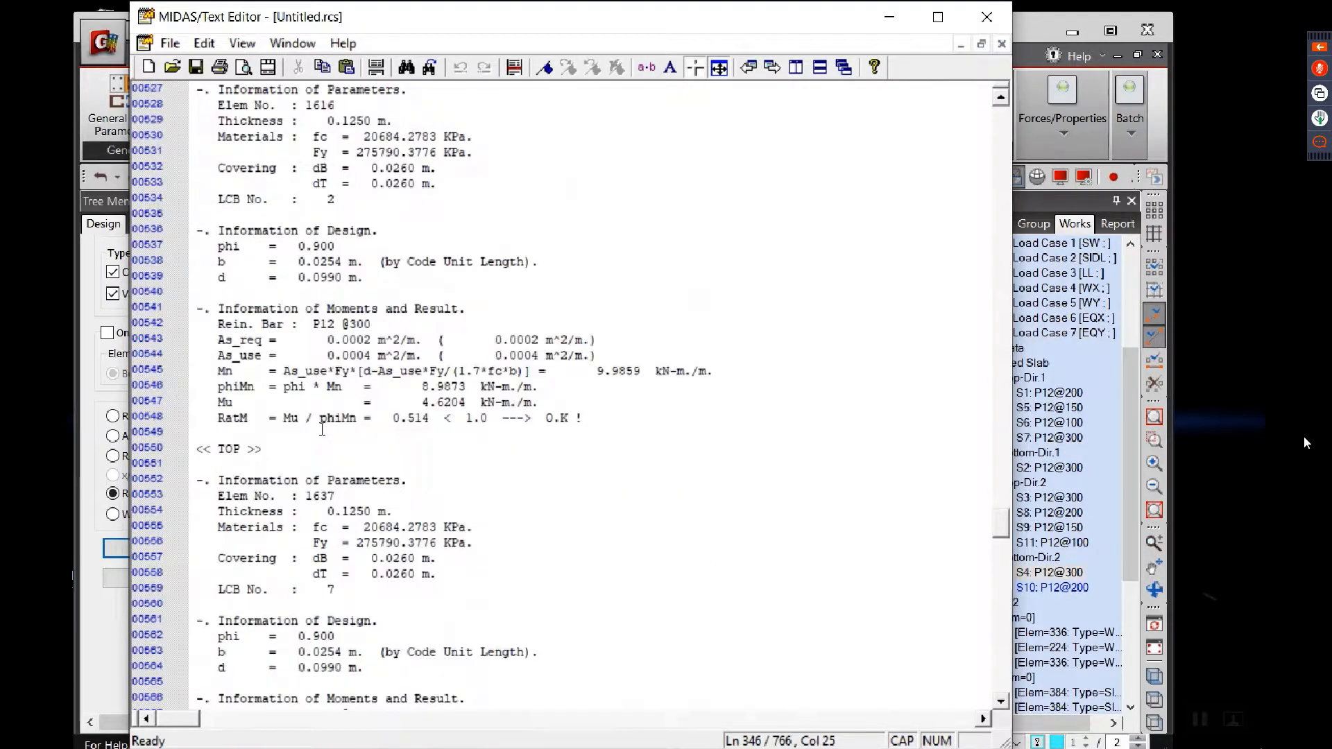
{"action": "scroll", "coordinate": [474, 437], "scroll_direction": "down", "scroll_amount": 15}
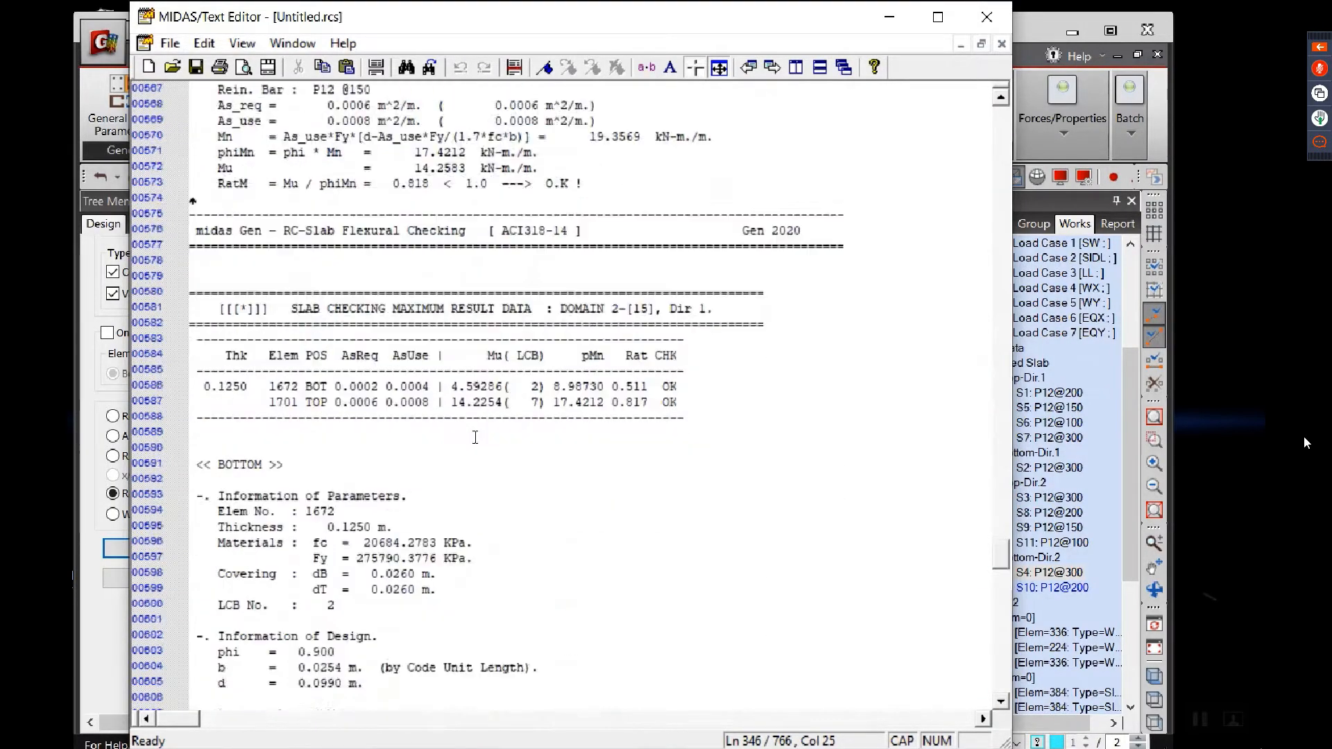
Step: Review the report's remaining checks for Domains 2-[15] to 2-[17], go back to its beginning and close the report
{"action": "scroll", "coordinate": [486, 541], "scroll_direction": "down", "scroll_amount": 20}
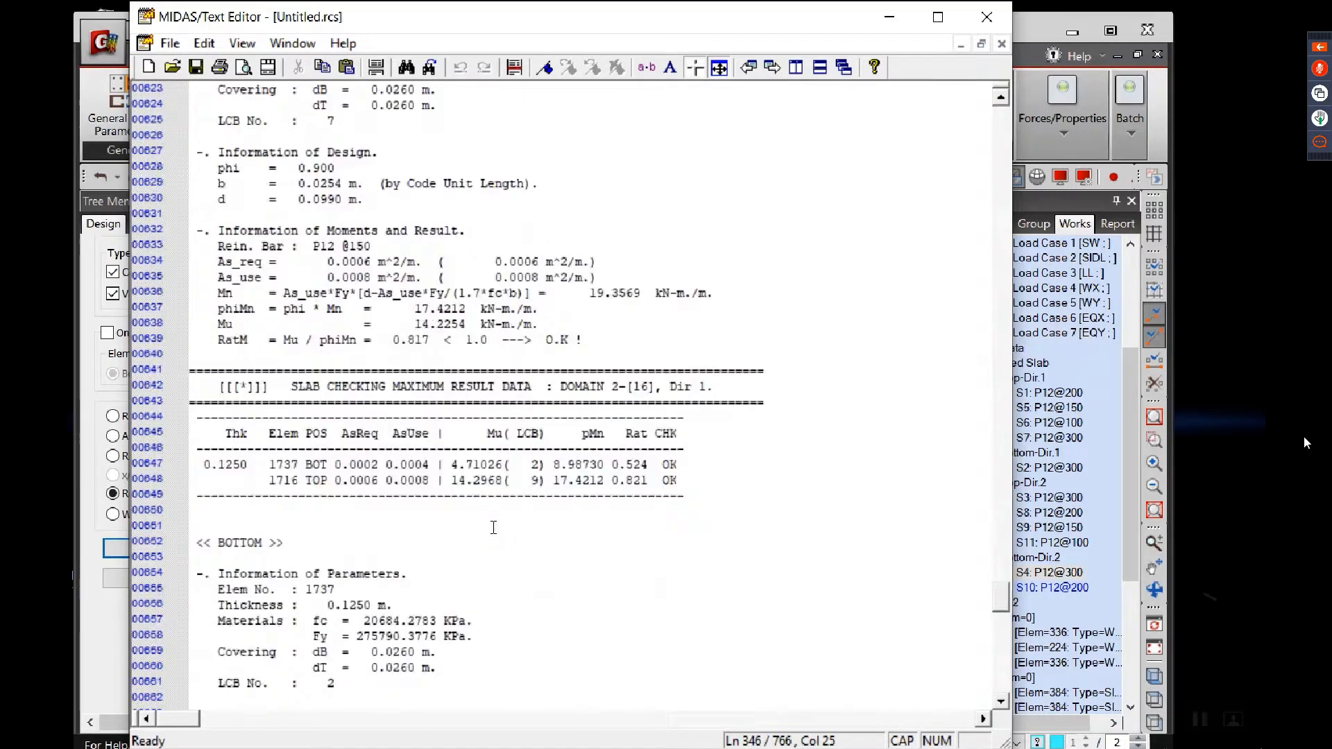
{"action": "scroll", "coordinate": [493, 531], "scroll_direction": "down", "scroll_amount": 20}
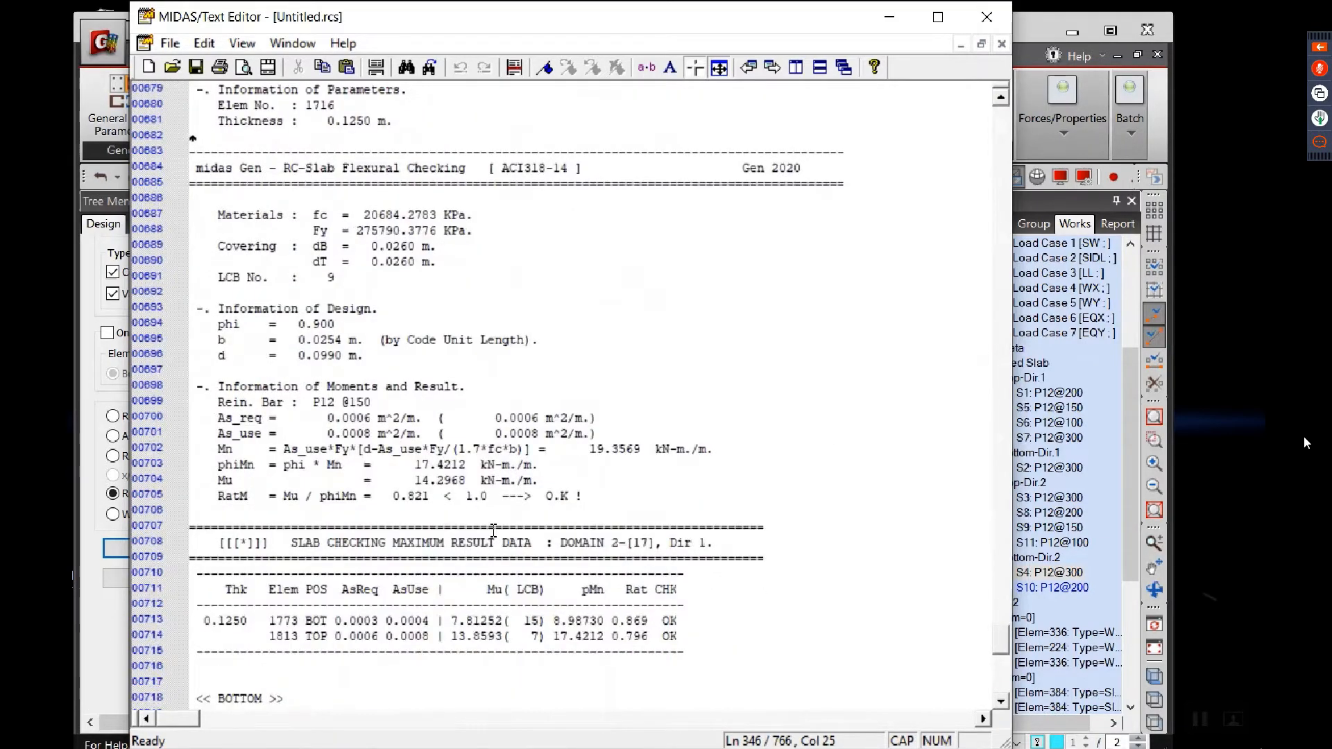
{"action": "scroll", "coordinate": [494, 531], "scroll_direction": "down", "scroll_amount": 1}
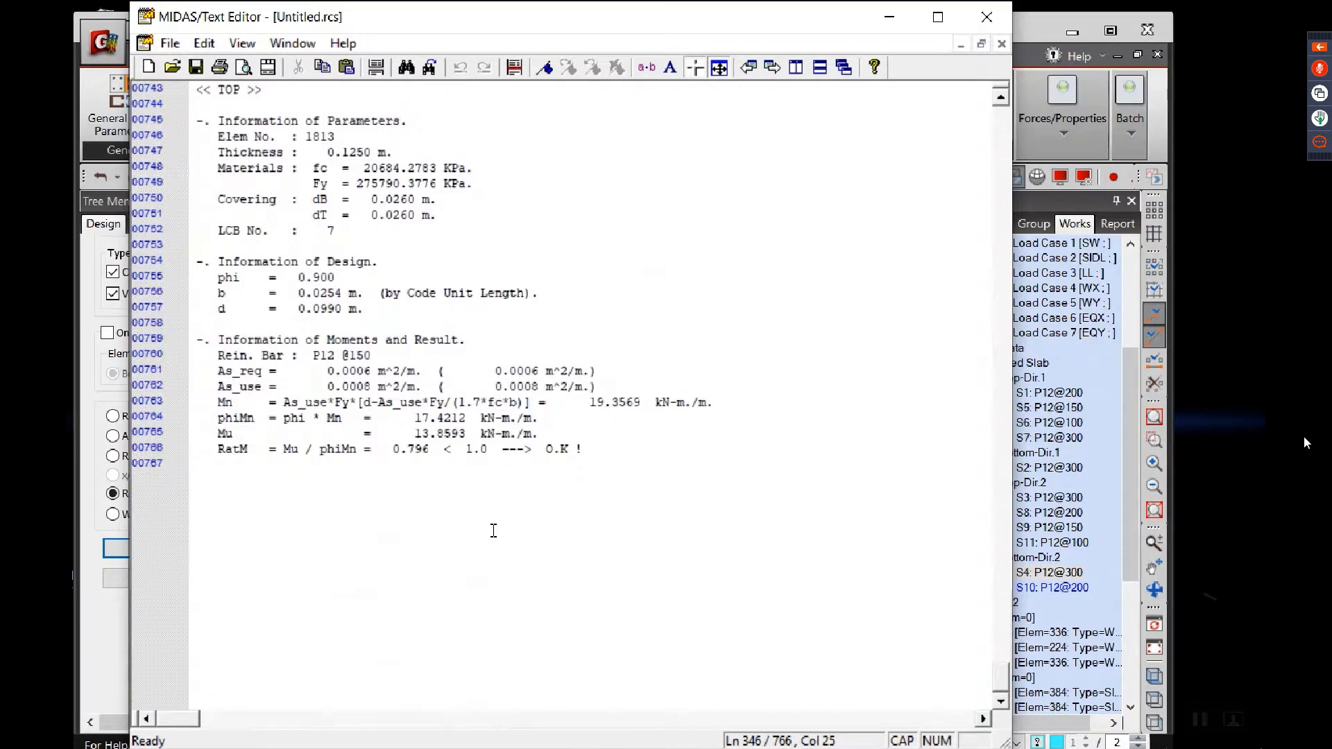
{"action": "left_click_drag", "start_coordinate": [1000, 679], "coordinate": [967, 127]}
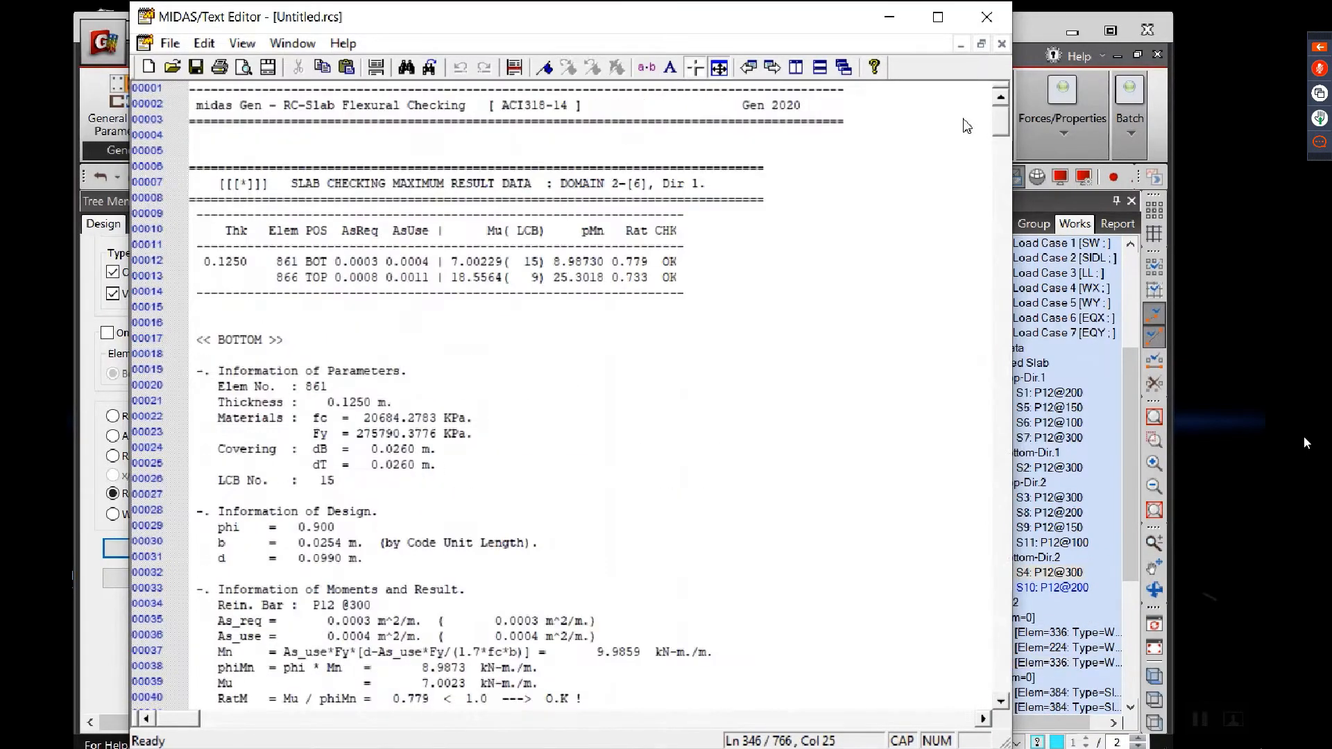
{"action": "left_click", "coordinate": [986, 16]}
Step: Inspect the Direction 1 resistance ratio contour over the whole slab, including the plate element values near the slab's end bay
{"action": "left_click", "coordinate": [694, 433]}
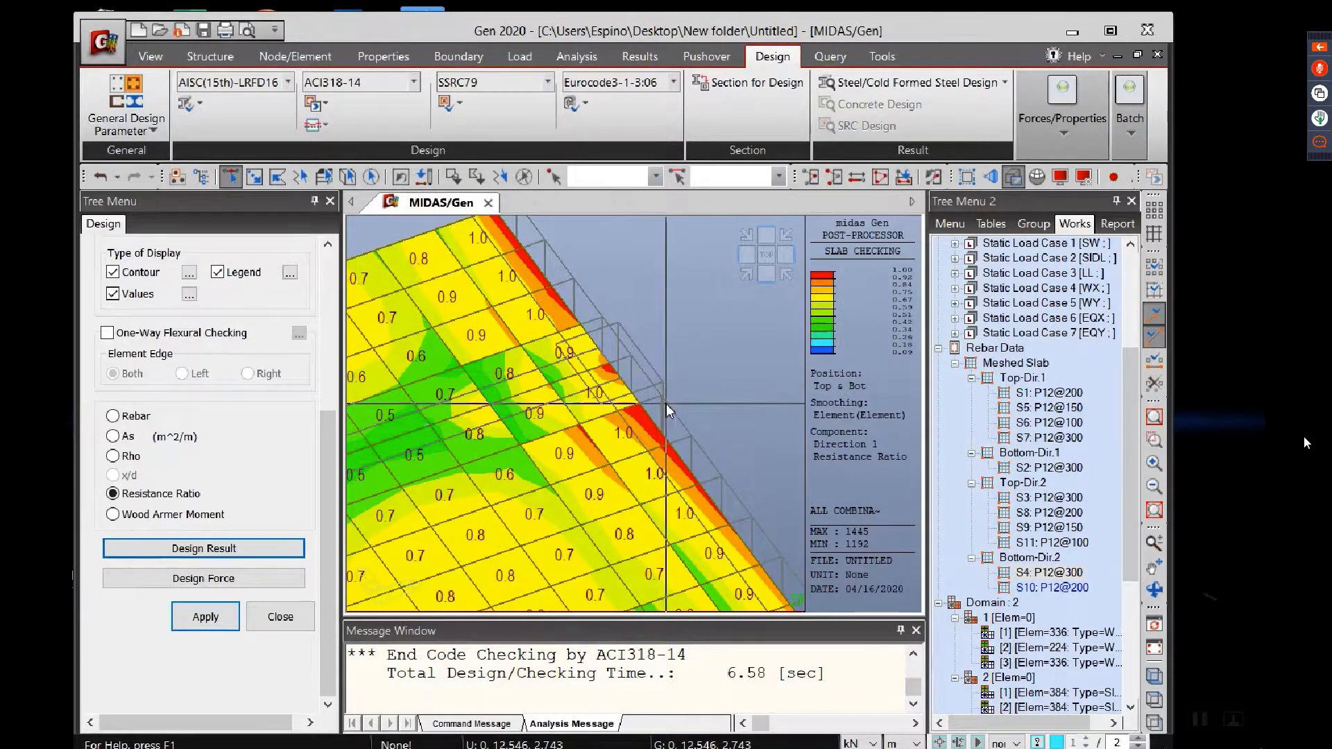
{"action": "scroll", "coordinate": [658, 376], "scroll_direction": "down", "scroll_amount": 1}
{"action": "scroll", "coordinate": [658, 376], "scroll_direction": "down", "scroll_amount": 3}
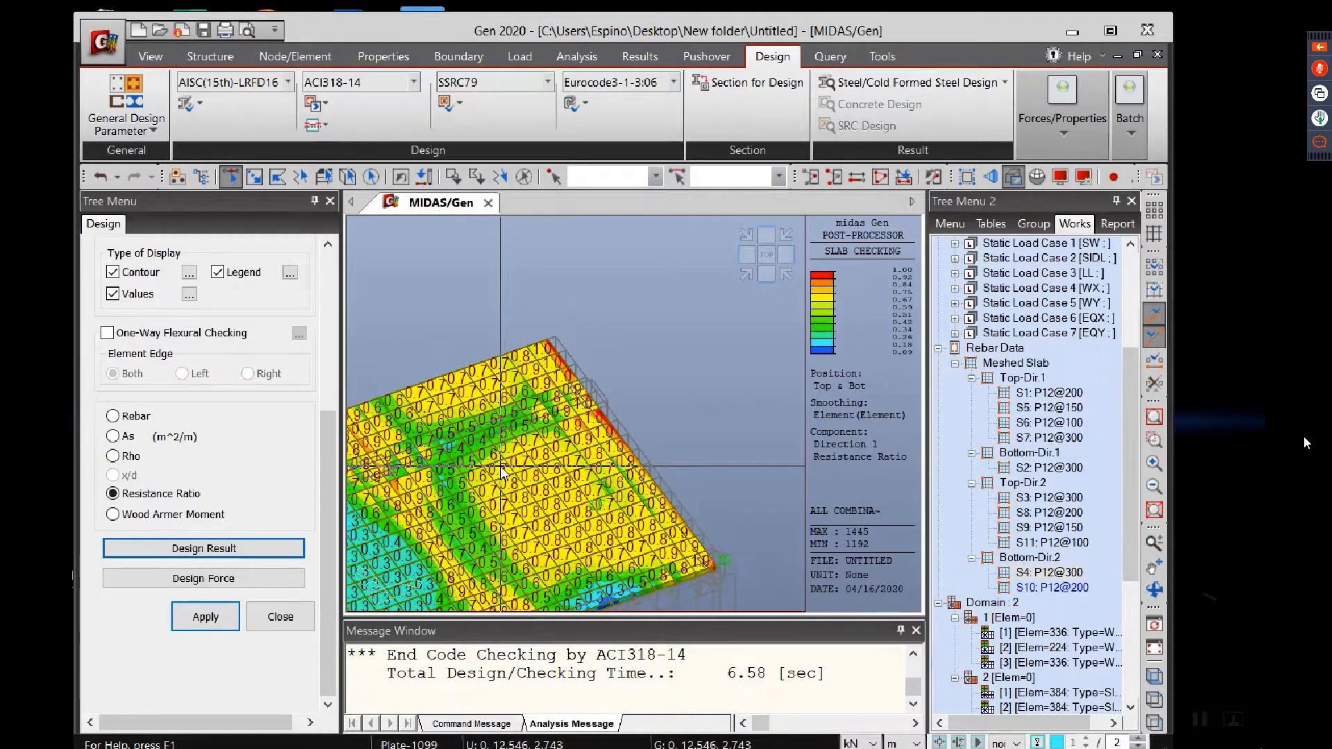
{"action": "mouse_move", "coordinate": [502, 469]}
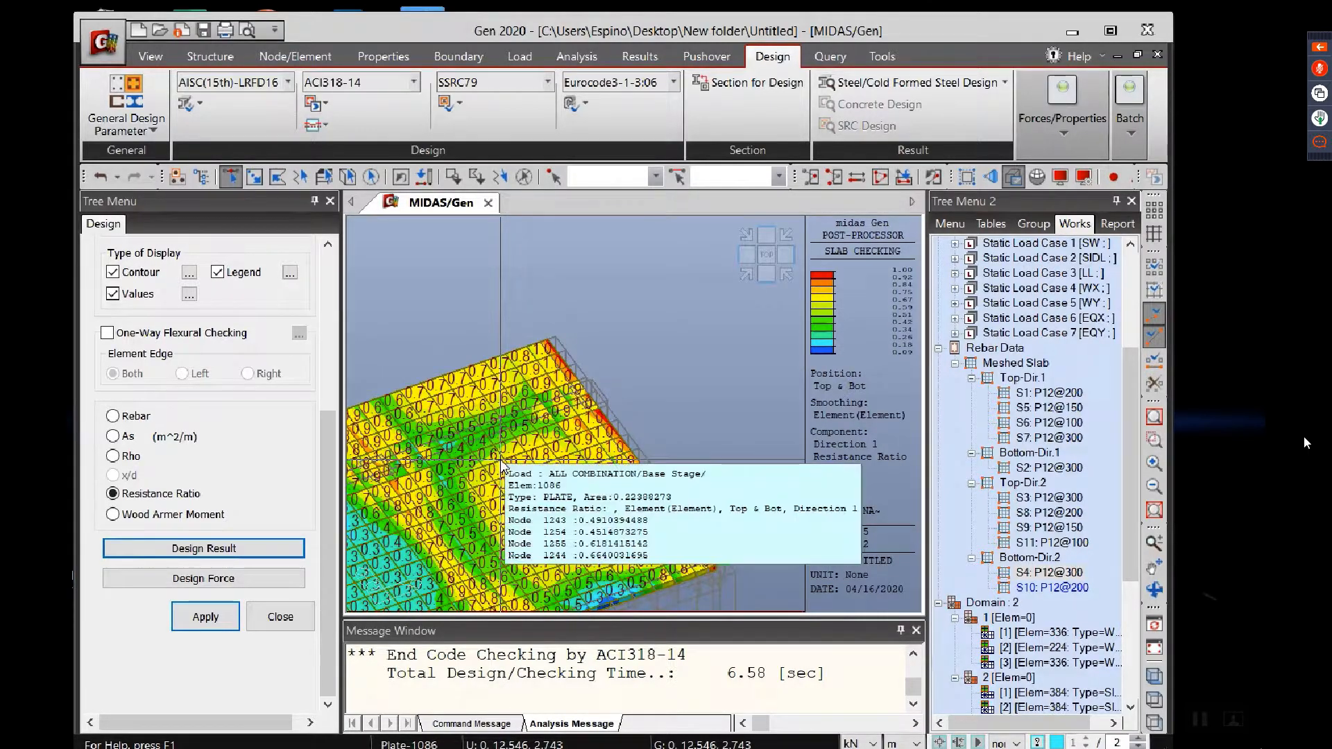
{"action": "middle_click_drag", "start_coordinate": [498, 446], "coordinate": [758, 361]}
{"action": "scroll", "coordinate": [577, 419], "scroll_direction": "down", "scroll_amount": 4}
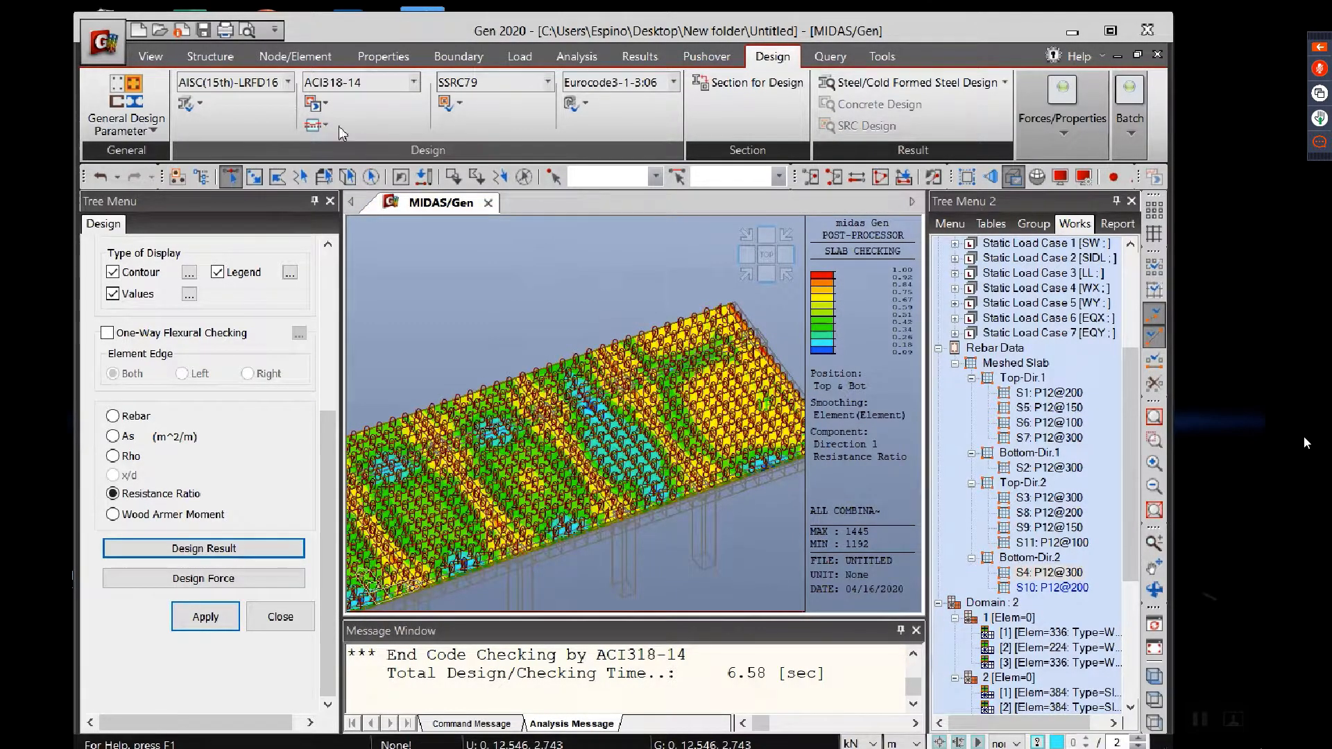
Step: Switch to the mesh.pptx presentation in PowerPoint and go to slide 108, Shear Checking of Slab, to read the concrete shear strength formulas
{"action": "left_click", "coordinate": [1073, 32]}
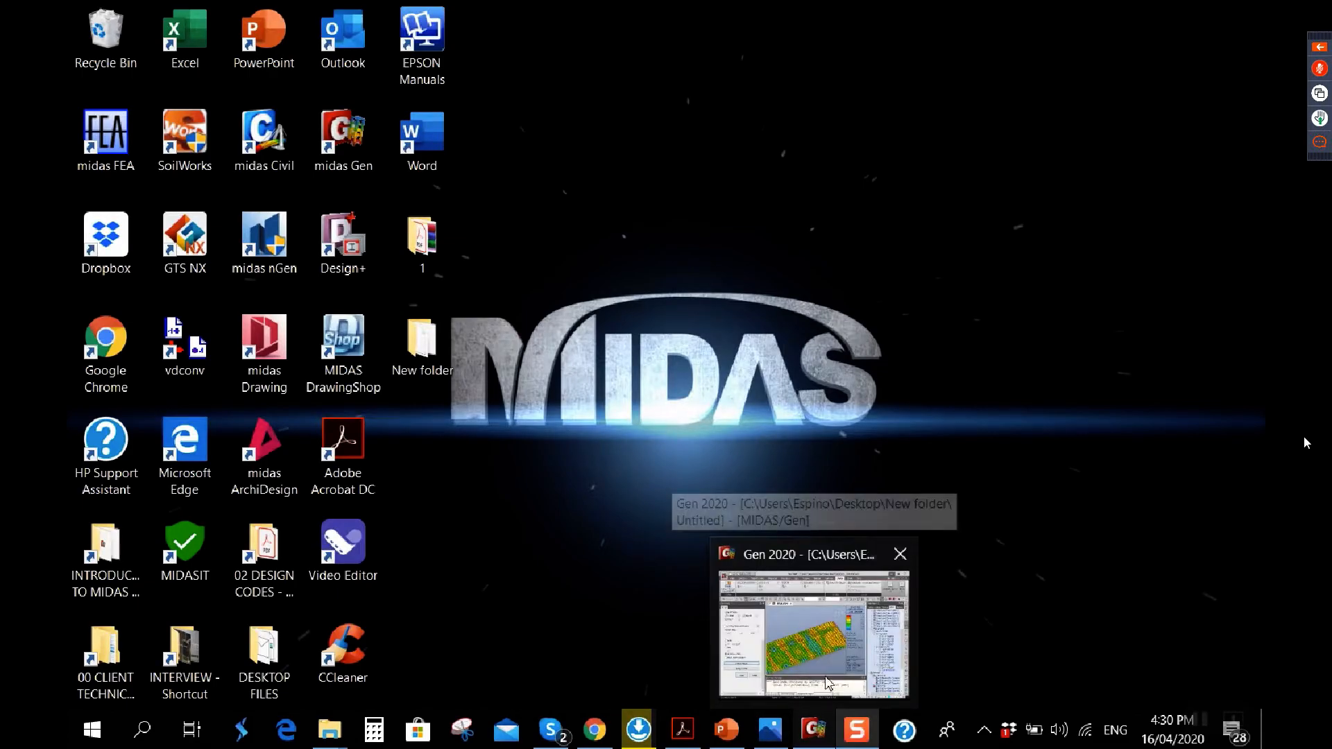
{"action": "left_click", "coordinate": [726, 730]}
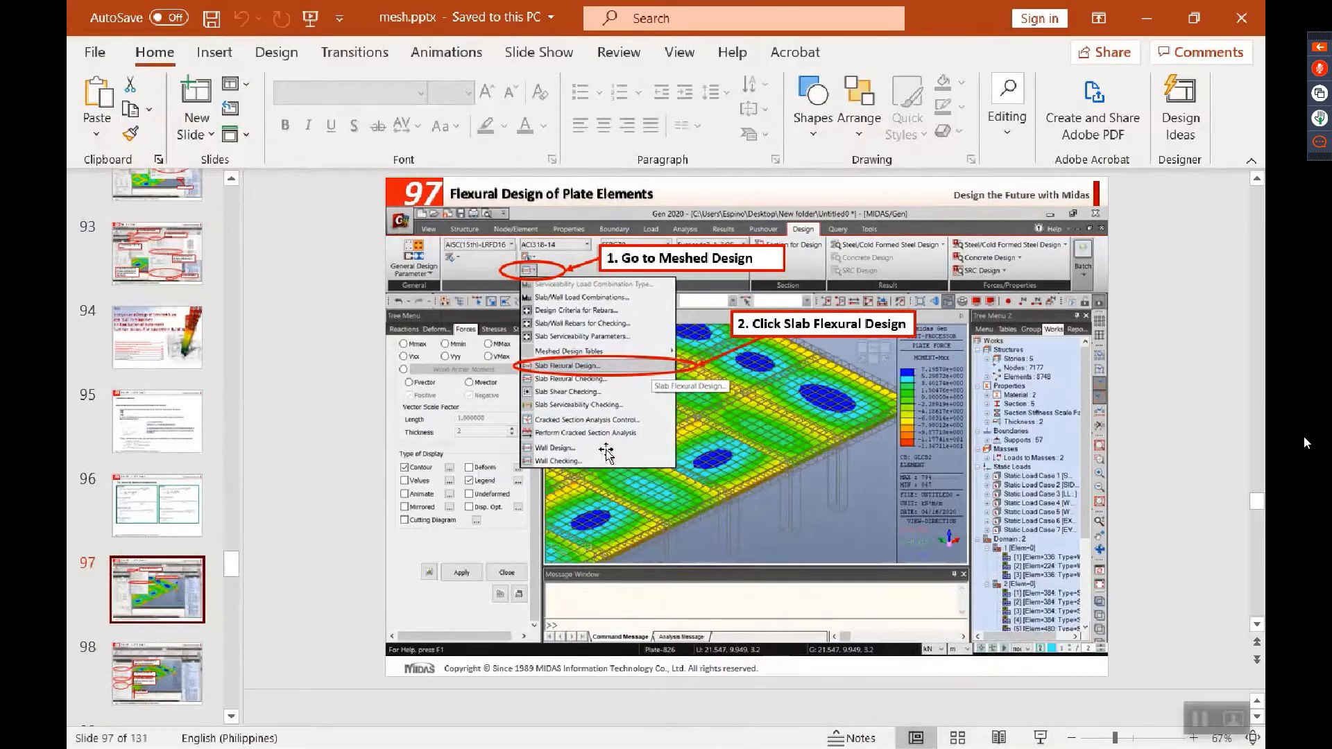
{"action": "scroll", "coordinate": [160, 593], "scroll_direction": "down", "scroll_amount": 6}
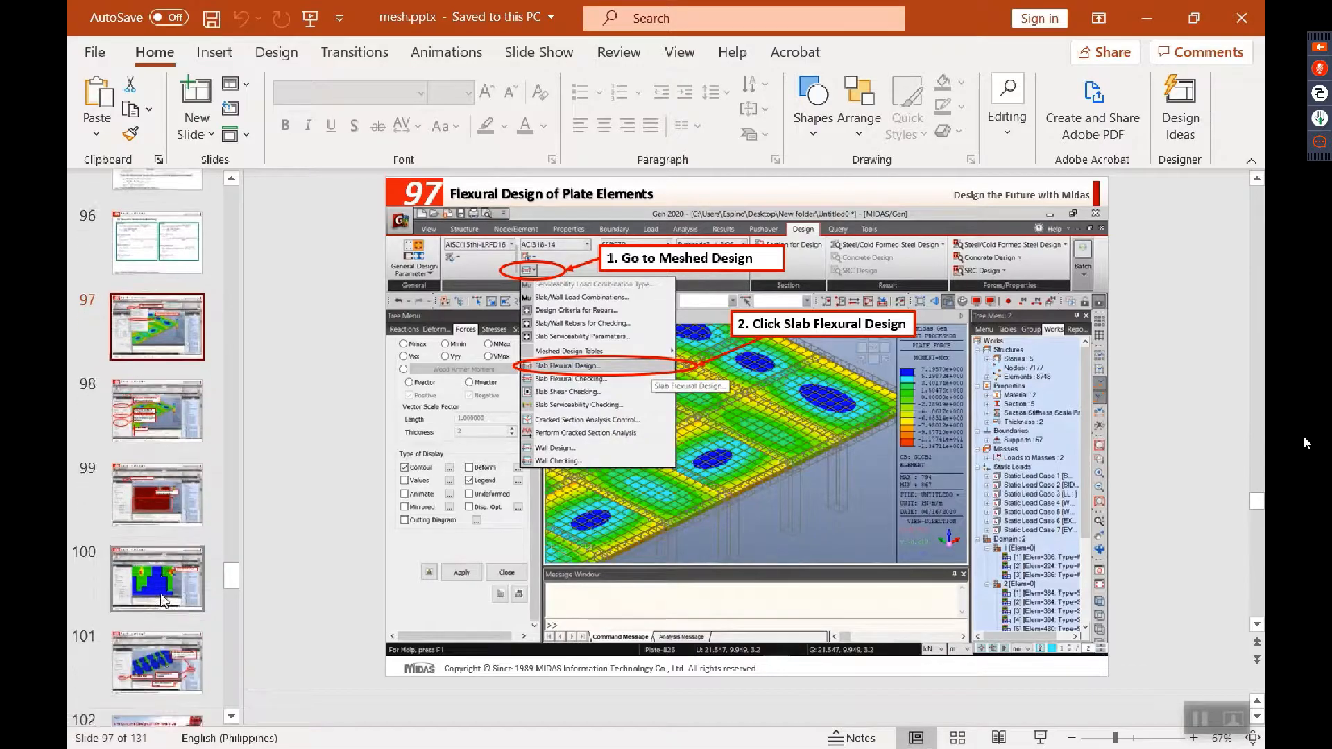
{"action": "left_click", "coordinate": [153, 557]}
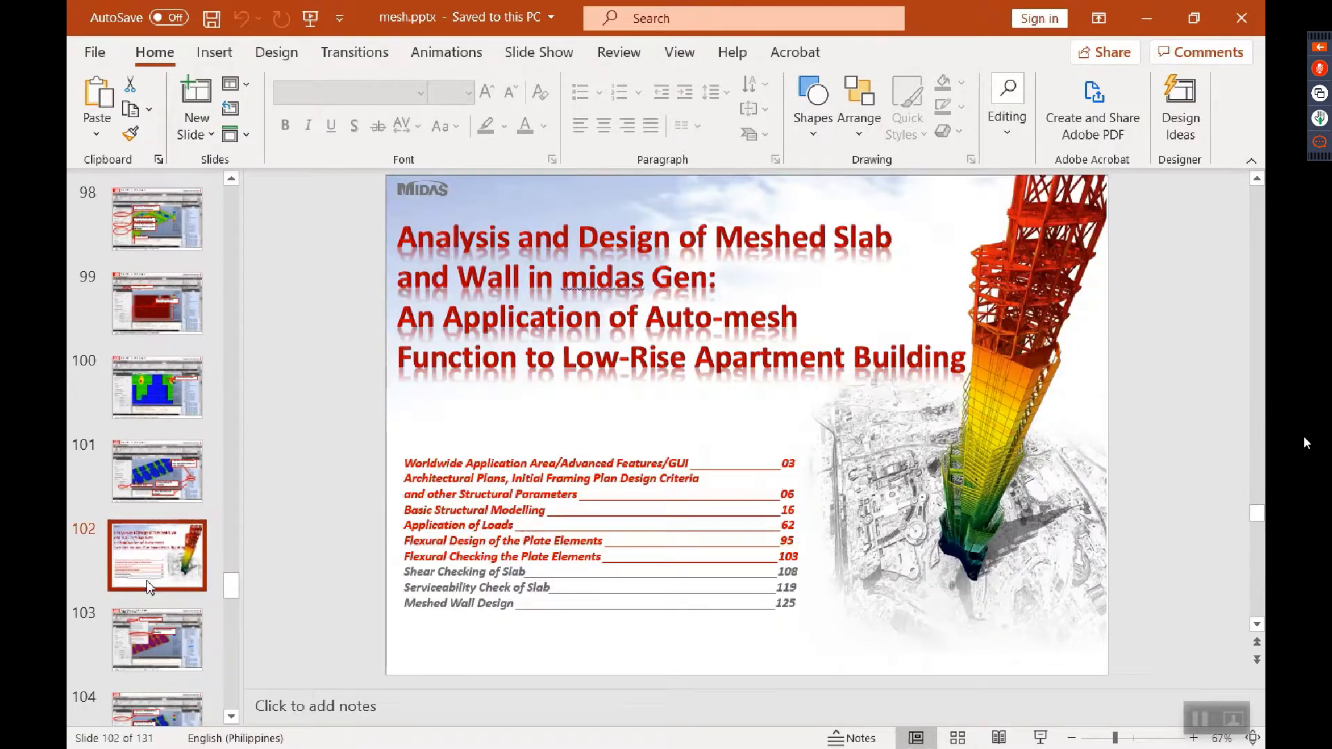
{"action": "left_click", "coordinate": [194, 652]}
{"action": "scroll", "coordinate": [155, 594], "scroll_direction": "down", "scroll_amount": 5}
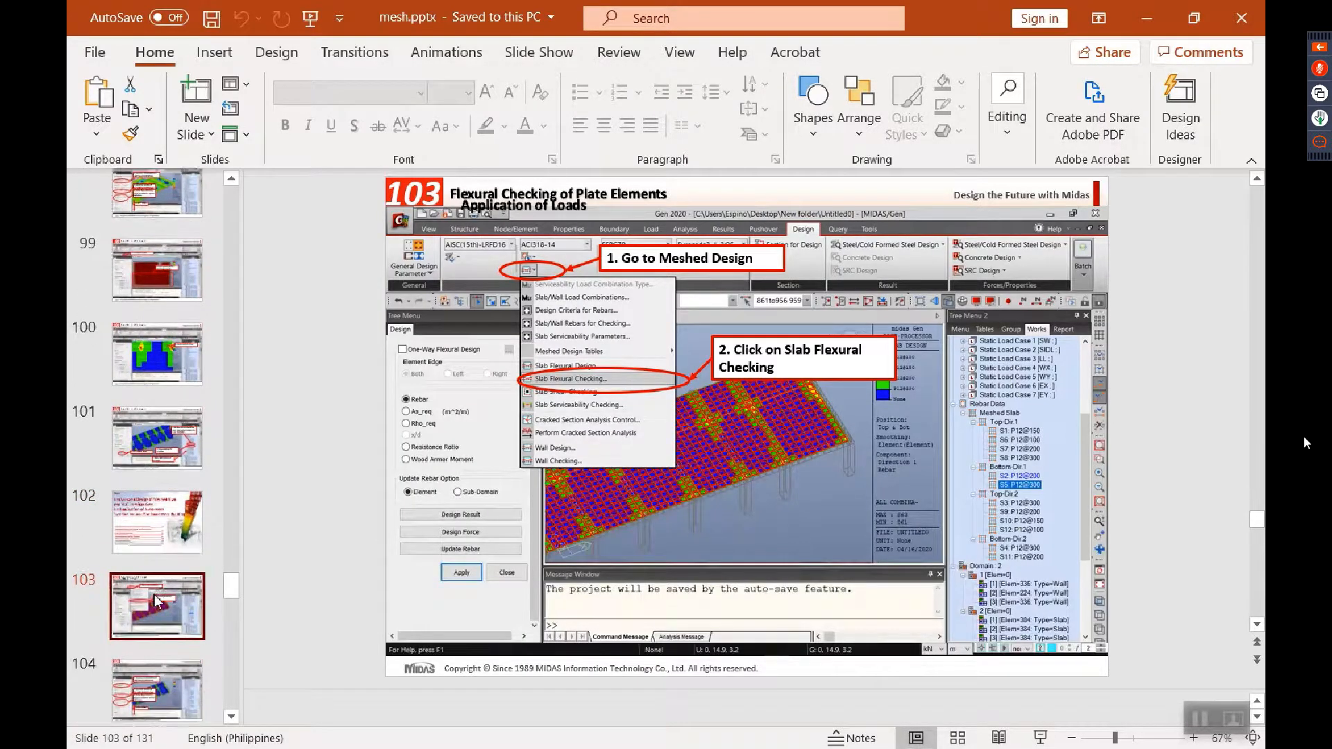
{"action": "left_click", "coordinate": [152, 595]}
{"action": "left_click", "coordinate": [156, 674]}
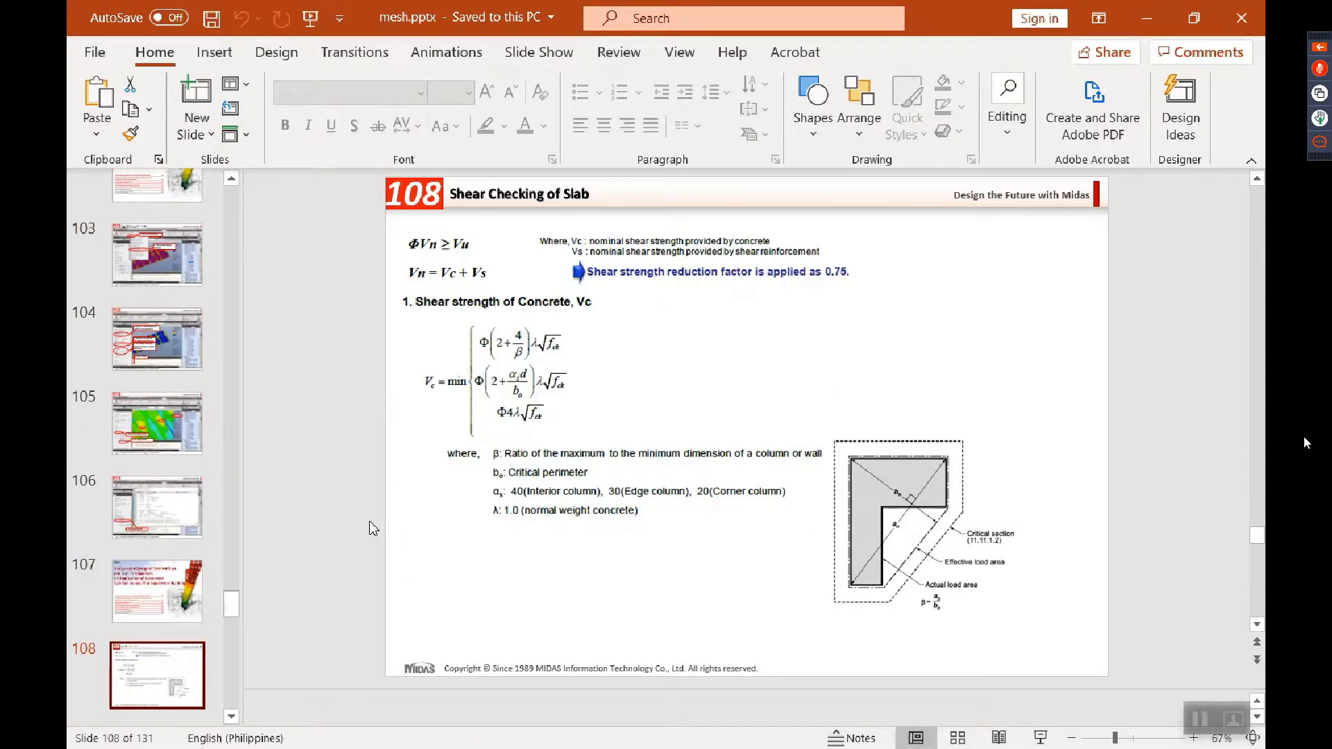
{"action": "left_click", "coordinate": [373, 529]}
{"action": "scroll", "coordinate": [374, 529], "scroll_direction": "up", "scroll_amount": 1}
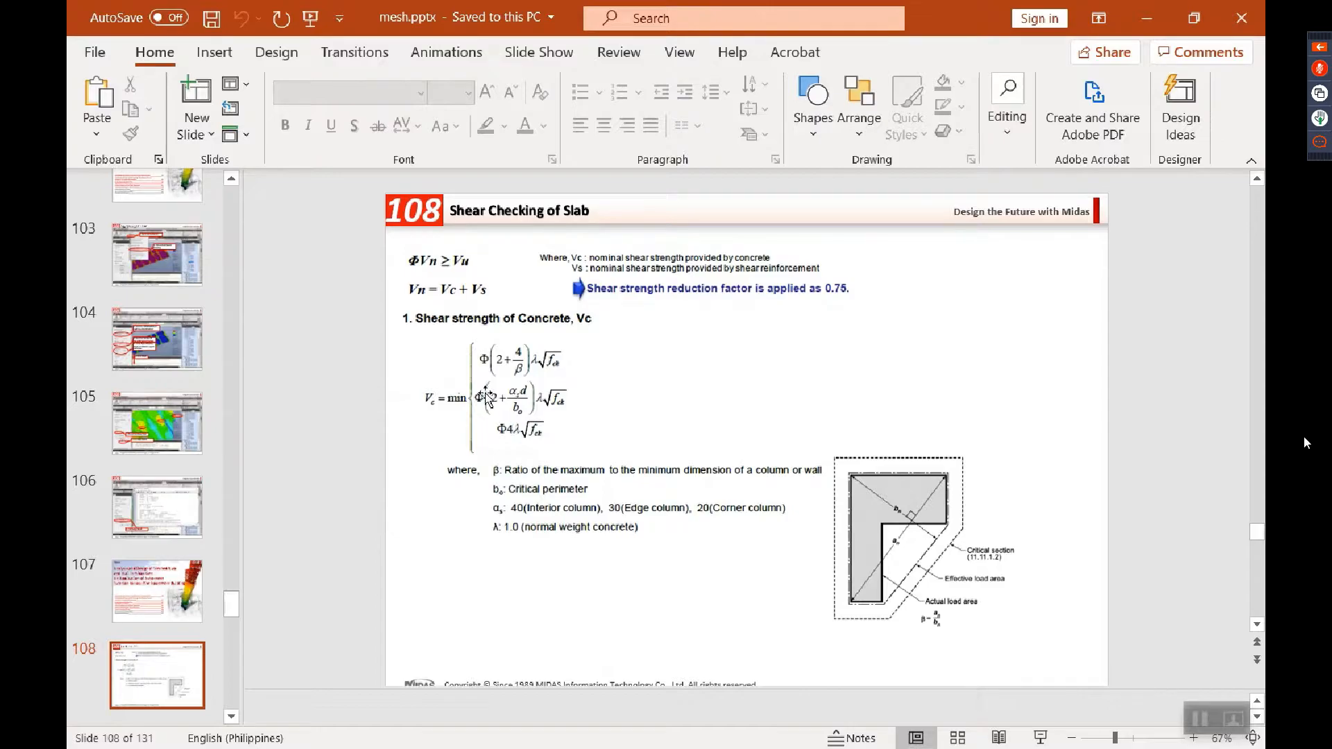